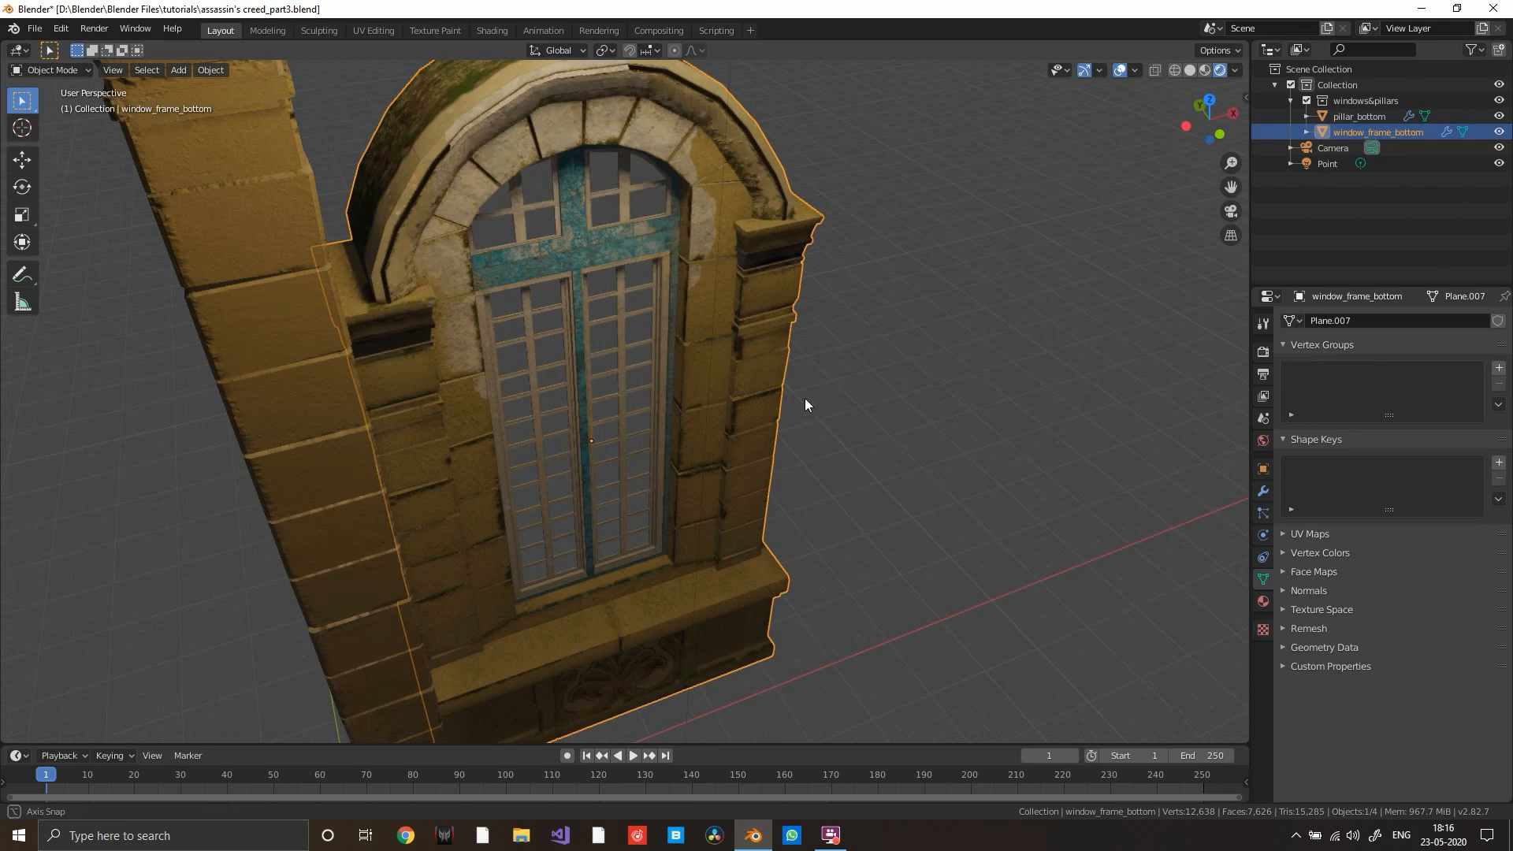
- Examine the textured pillar and arched window frame from several angles and distances
middle_drag(805, 398, 690, 437)
middle_drag(591, 482, 503, 334)
click(503, 334)
middle_drag(746, 336, 729, 477)
click(672, 321)
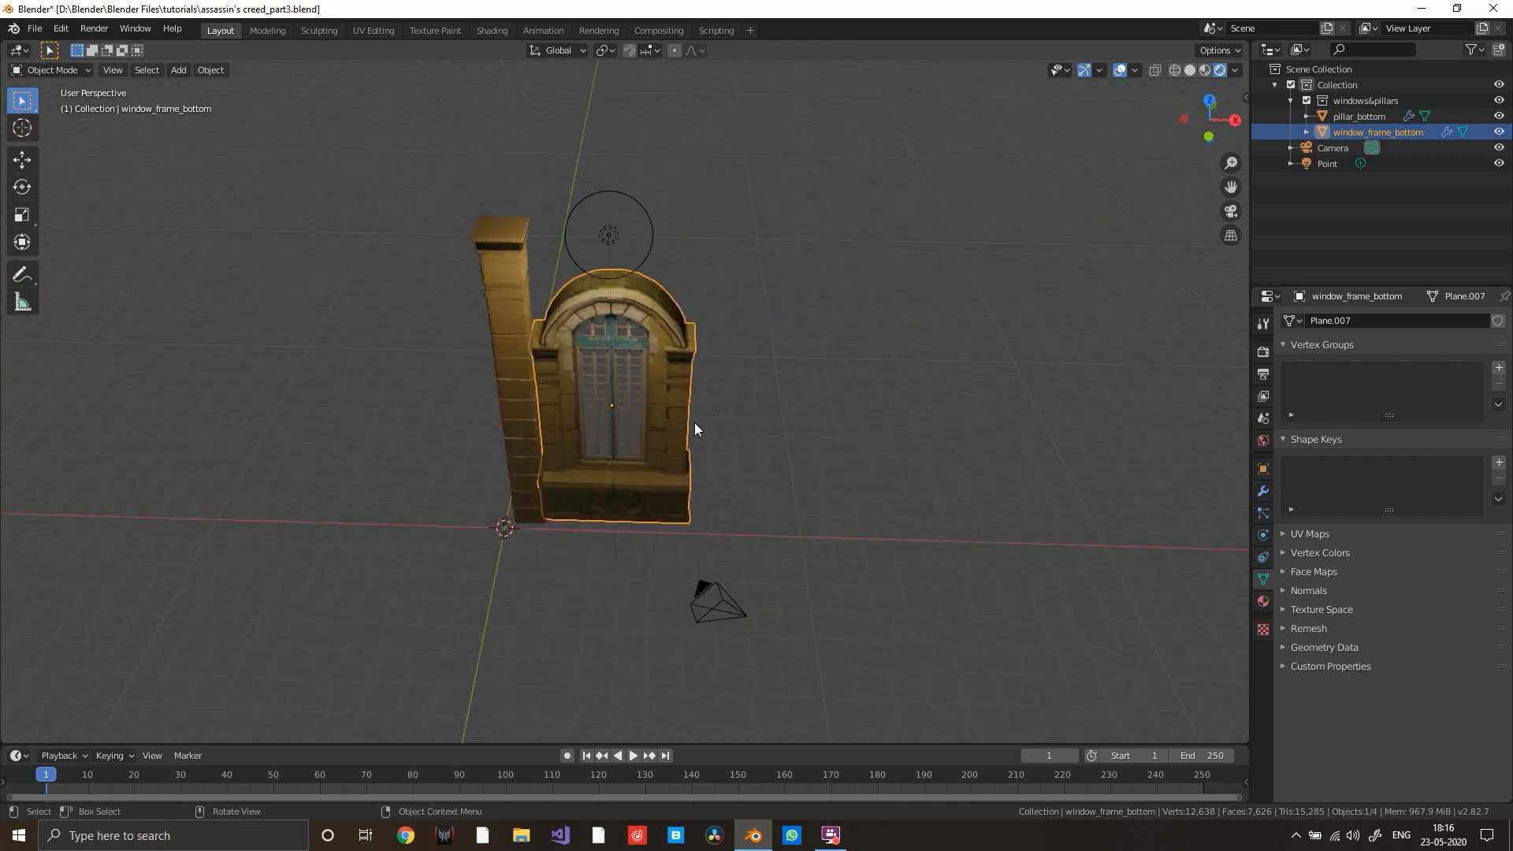
middle_drag(695, 429, 777, 568)
click(509, 409)
scroll(687, 444, down, 3)
key(ctrl+s)
scroll(777, 568, up, 5)
click(669, 499)
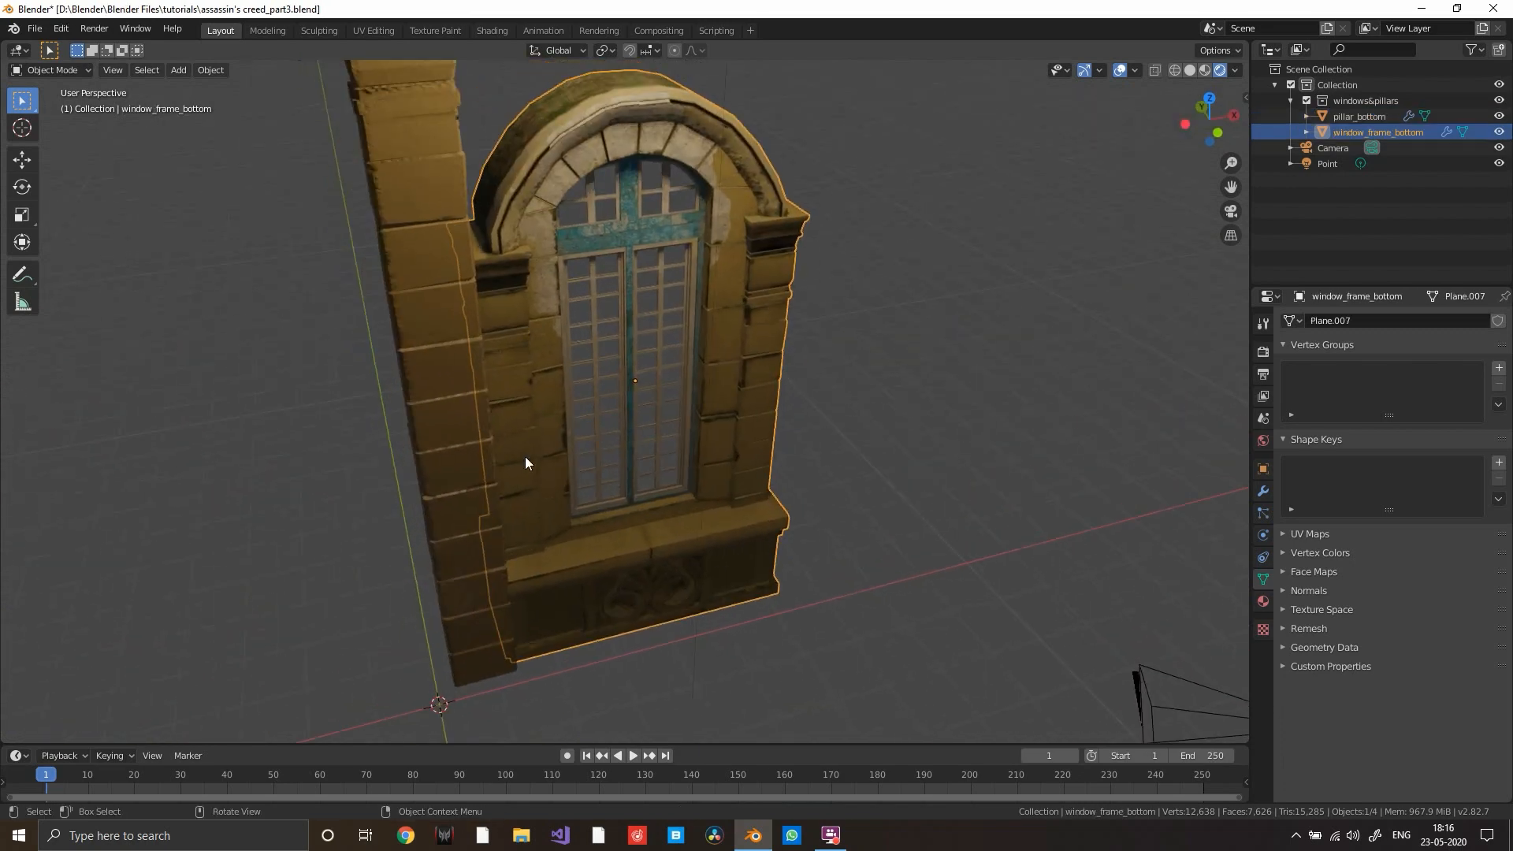
scroll(691, 371, down, 6)
middle_drag(761, 500, 793, 490)
scroll(794, 659, down, 1)
scroll(785, 487, up, 1)
scroll(786, 490, down, 3)
scroll(792, 490, down, 4)
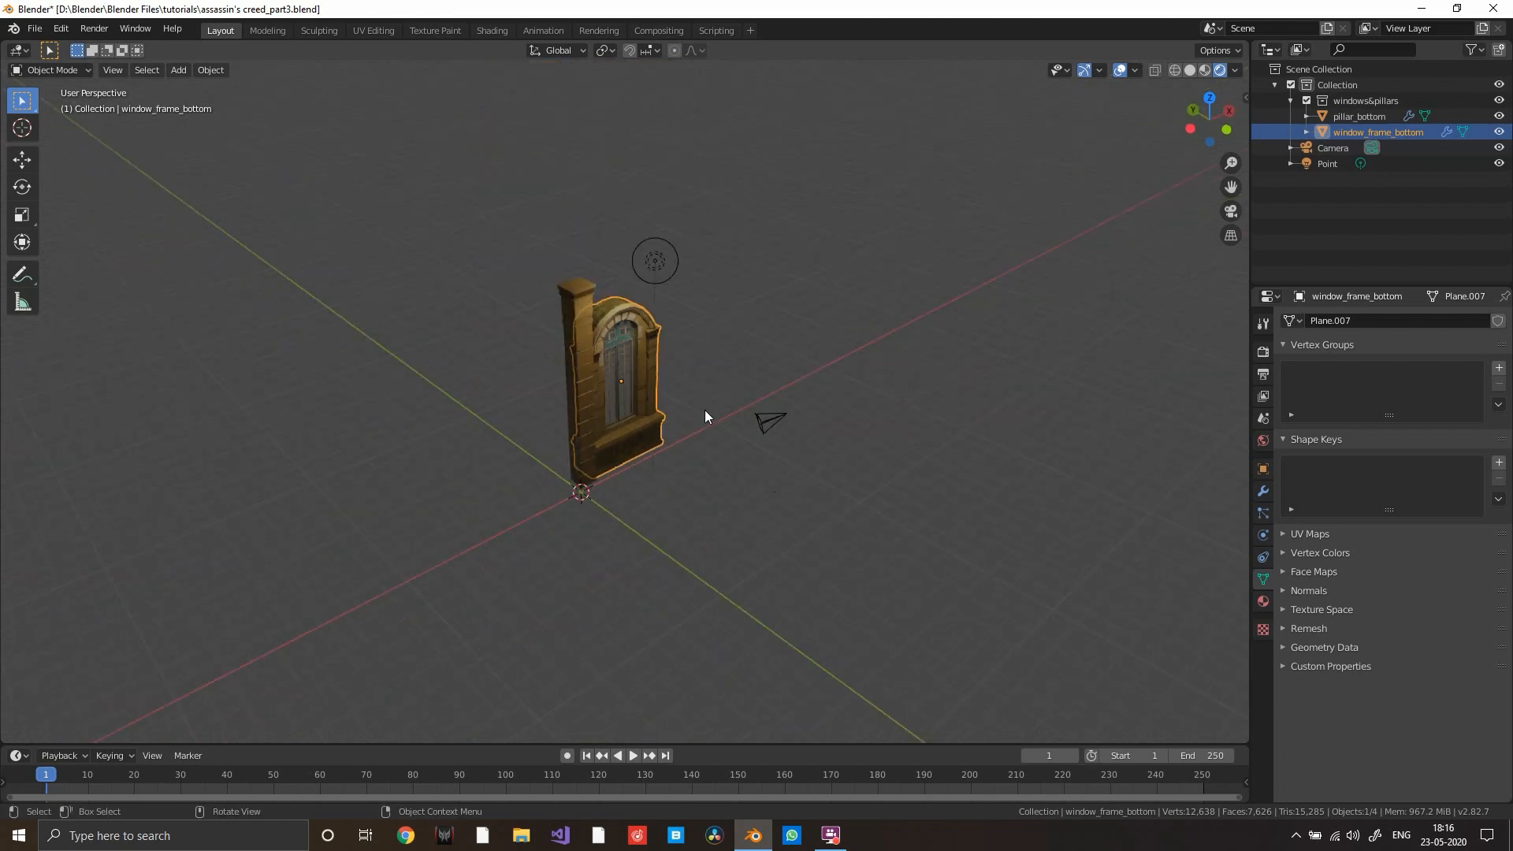
scroll(705, 410, down, 4)
shift+middle_drag(724, 347, 560, 425)
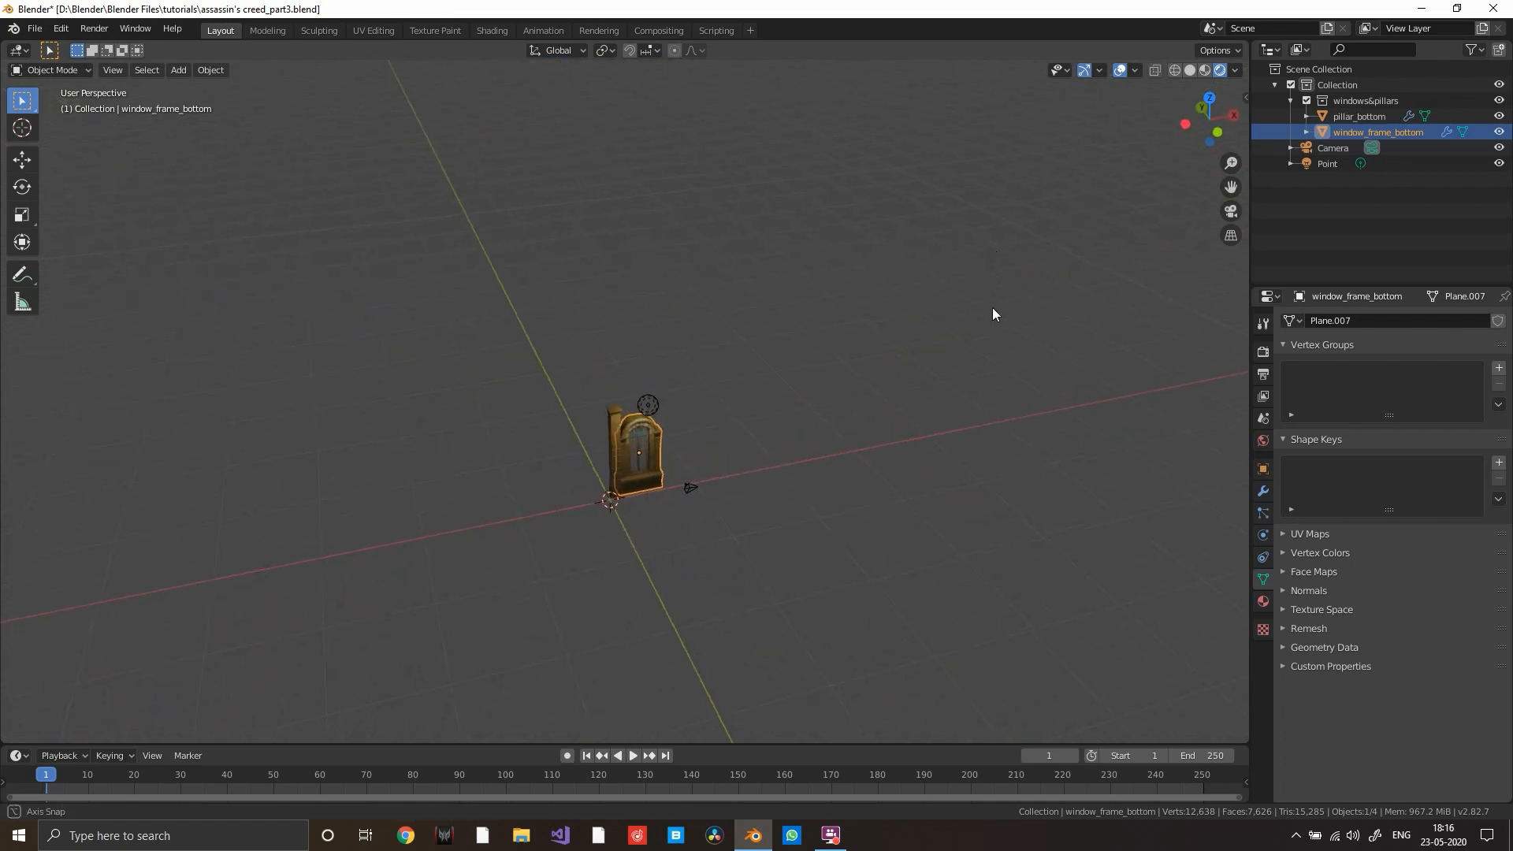
- Add a cube at the 3D cursor and raise its mesh along Z in Edit Mode until its base sits on the ground
middle_drag(993, 314, 905, 449)
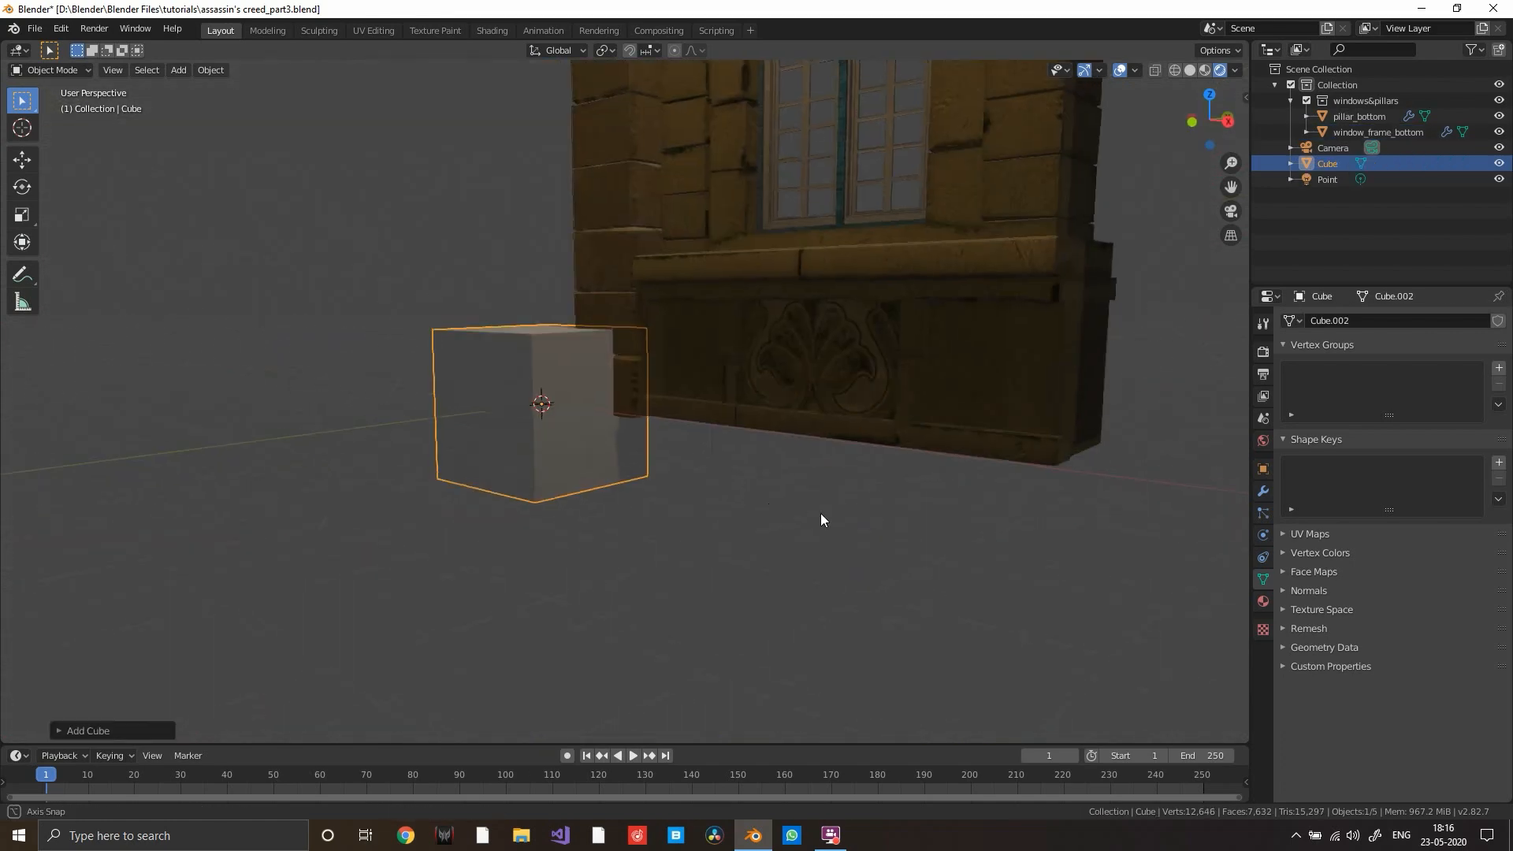
middle_drag(821, 514, 750, 436)
key(Tab)
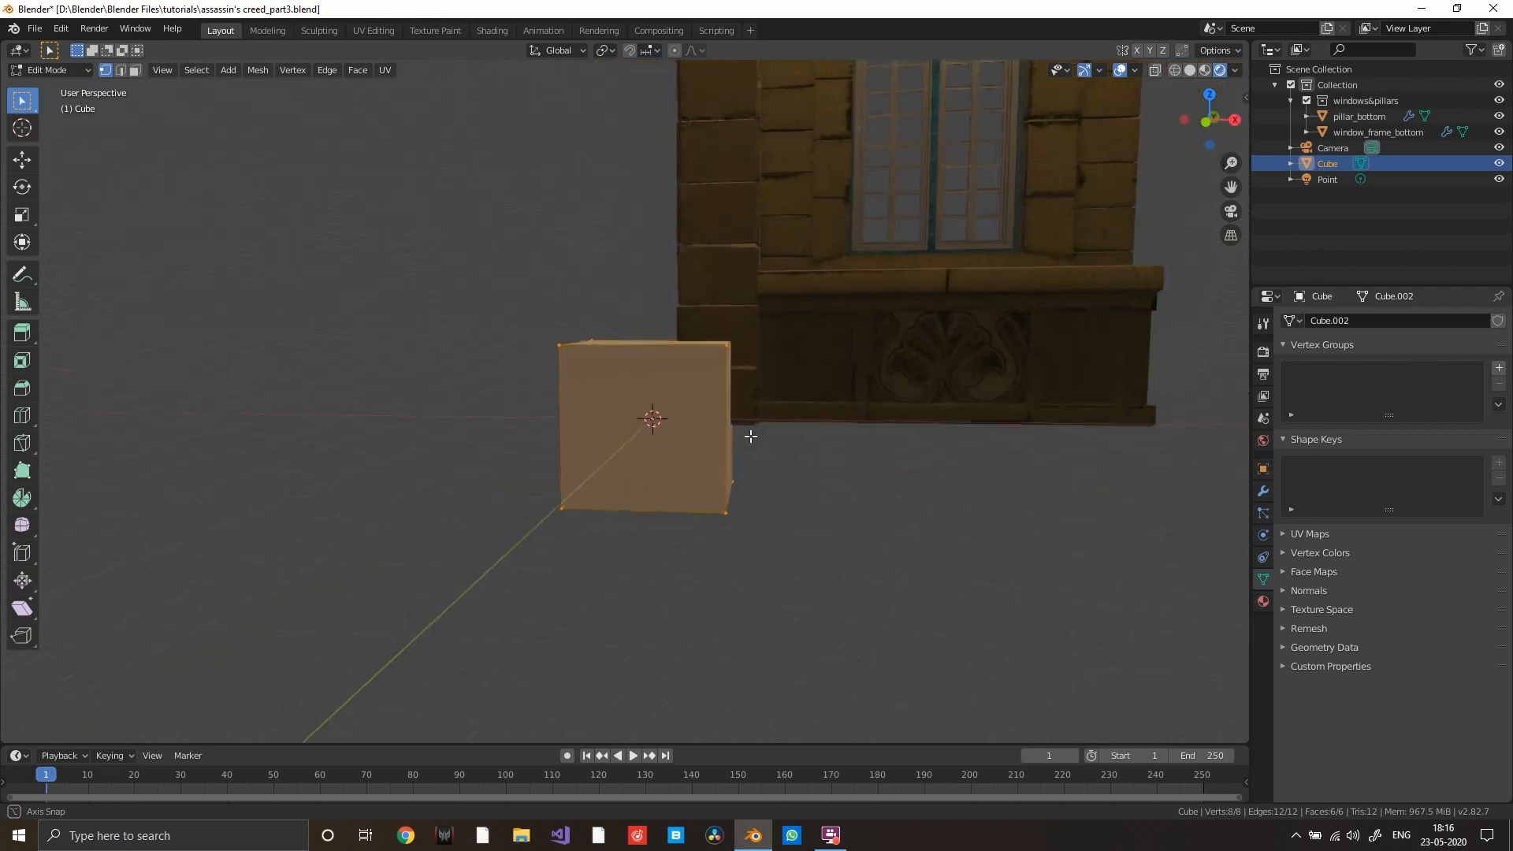
scroll(792, 453, up, 4)
scroll(711, 461, down, 1)
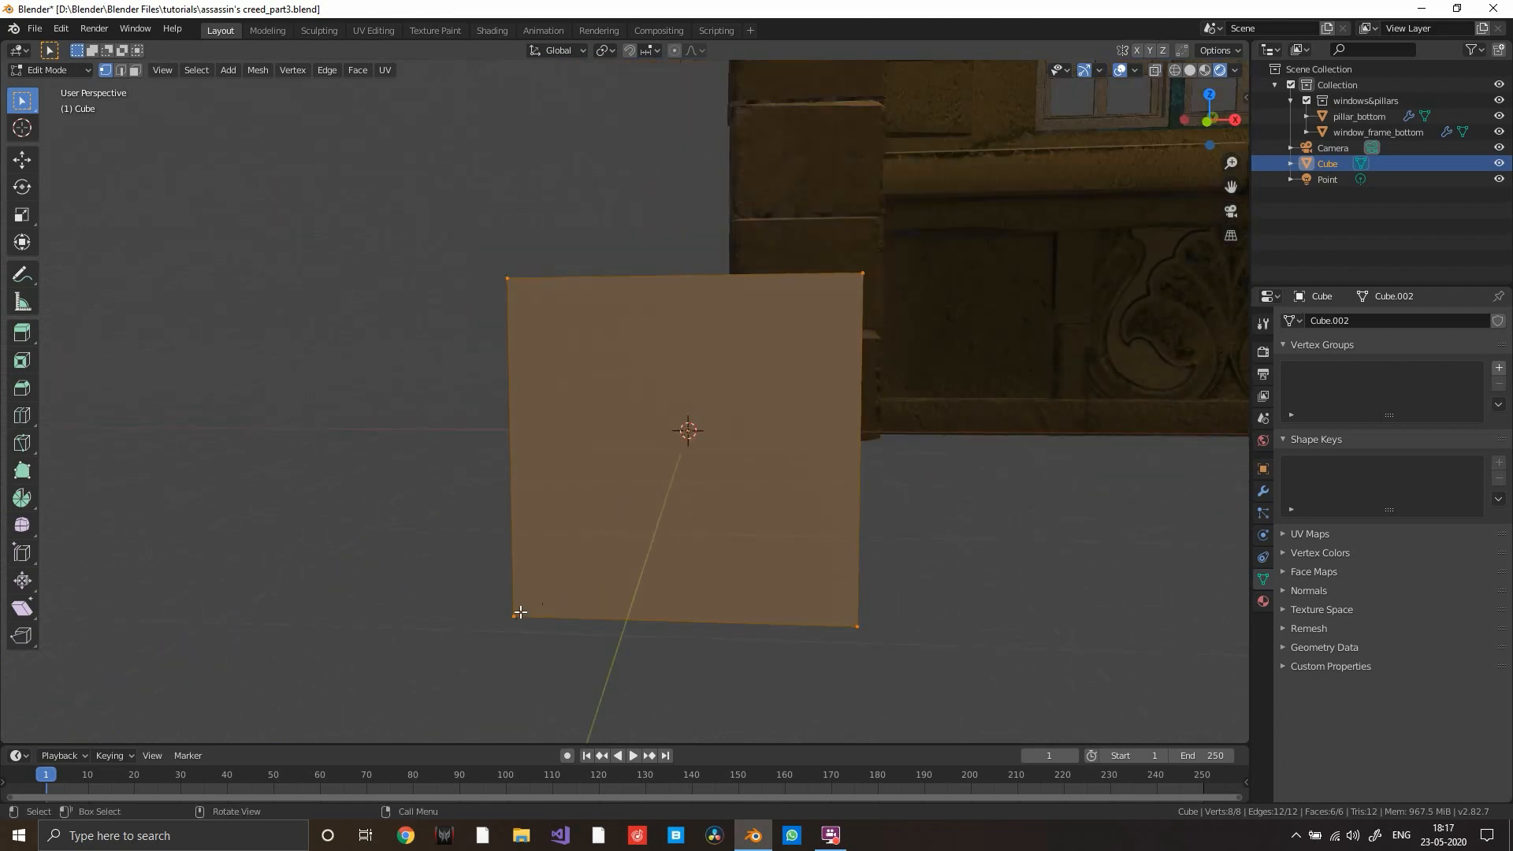
middle_drag(529, 592, 675, 500)
scroll(522, 504, up, 1)
scroll(544, 510, down, 2)
scroll(662, 514, up, 1)
scroll(651, 510, up, 1)
scroll(629, 513, down, 2)
scroll(642, 510, up, 1)
scroll(672, 483, up, 1)
scroll(662, 485, up, 1)
scroll(662, 490, down, 1)
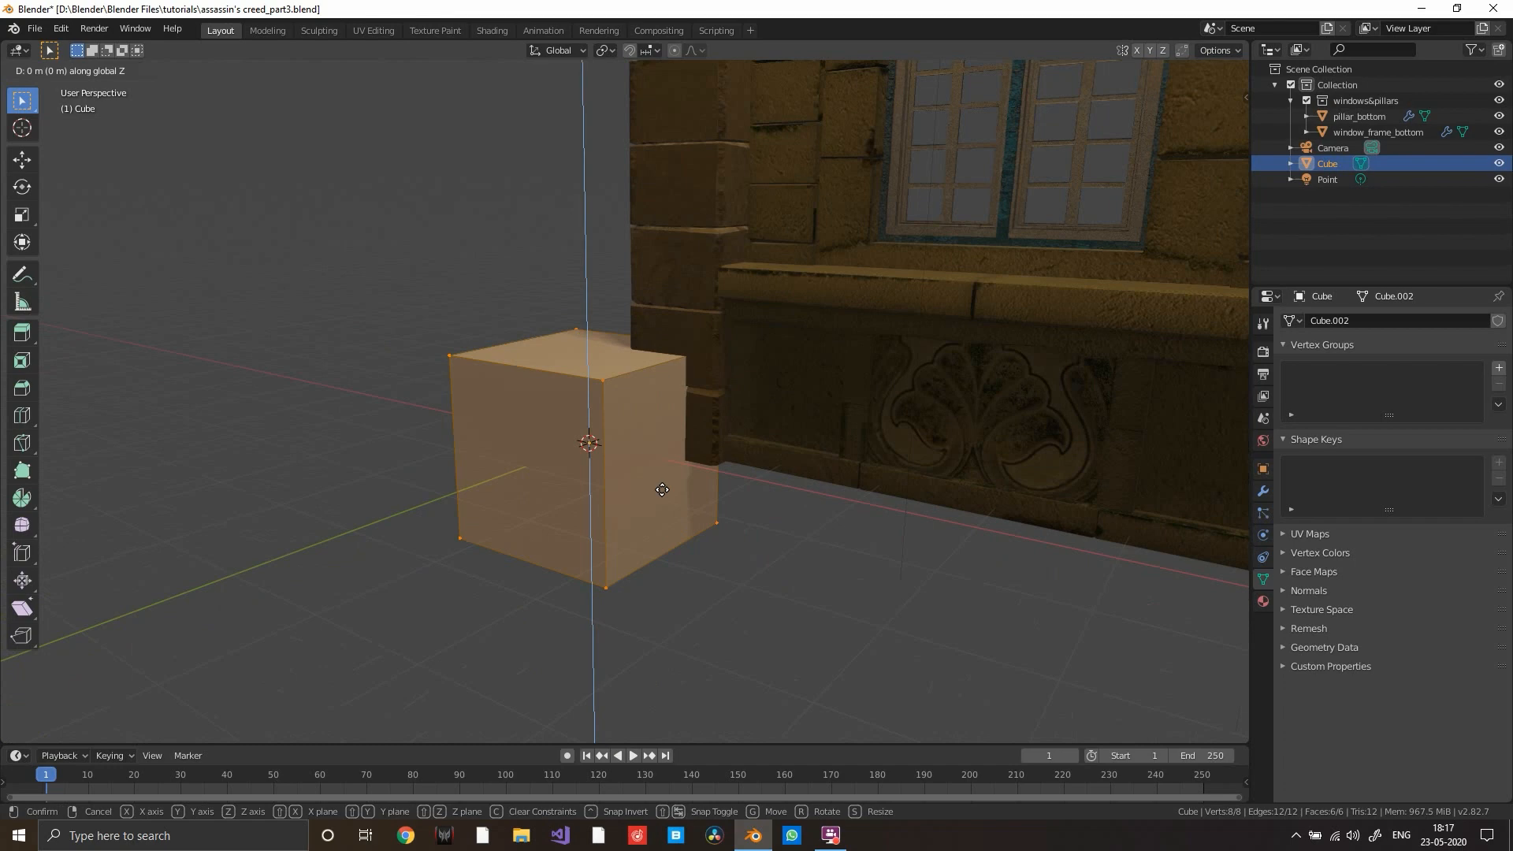
click(668, 412)
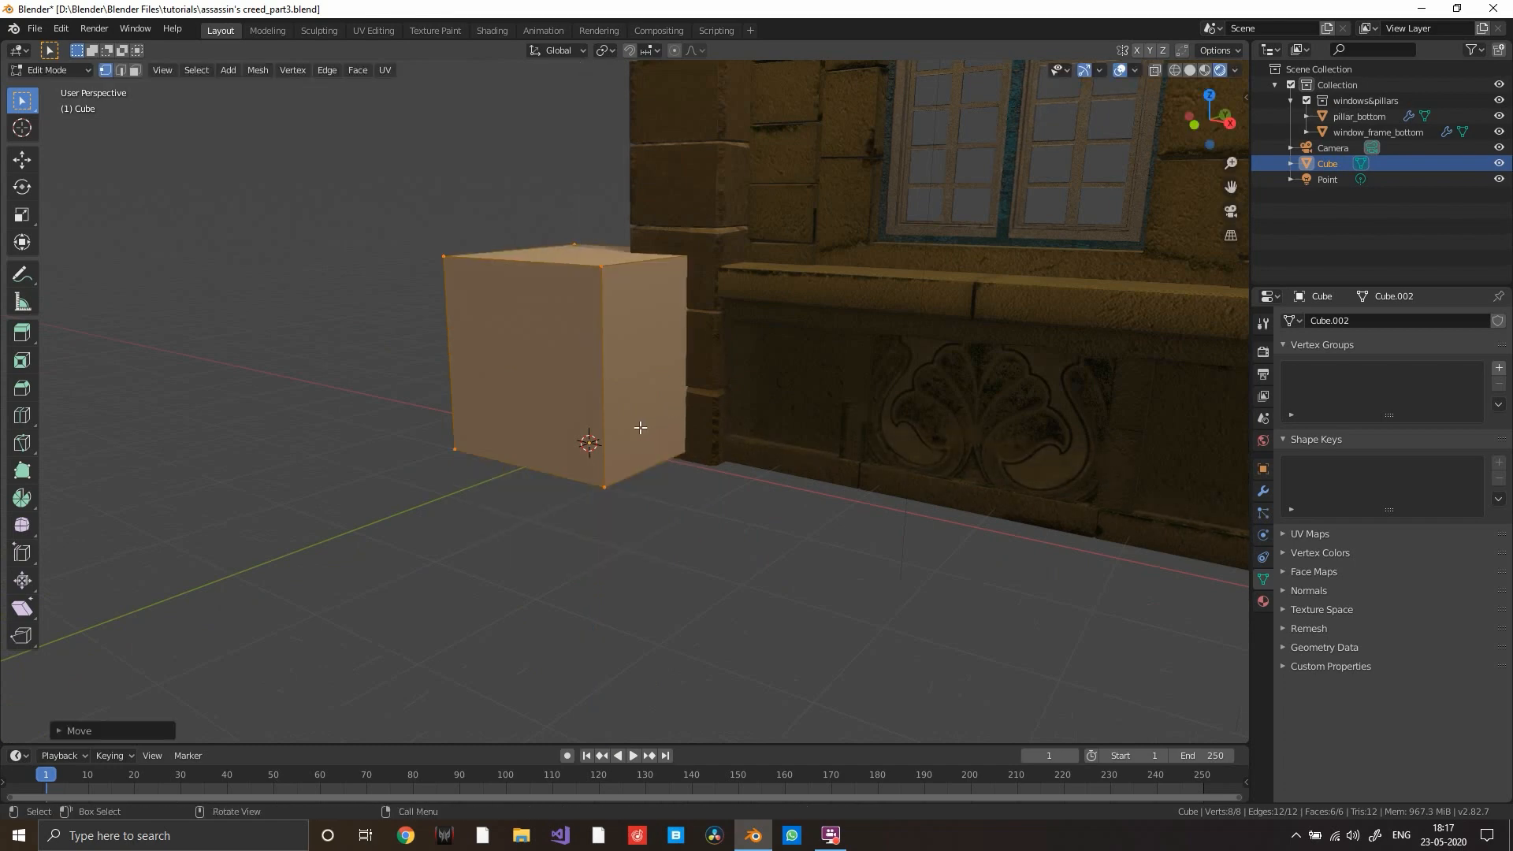
- Move the cube's mesh along Y and X so its bottom front corner meets the origin, and return to Object Mode
middle_drag(638, 426, 672, 440)
scroll(800, 404, up, 2)
scroll(672, 440, down, 1)
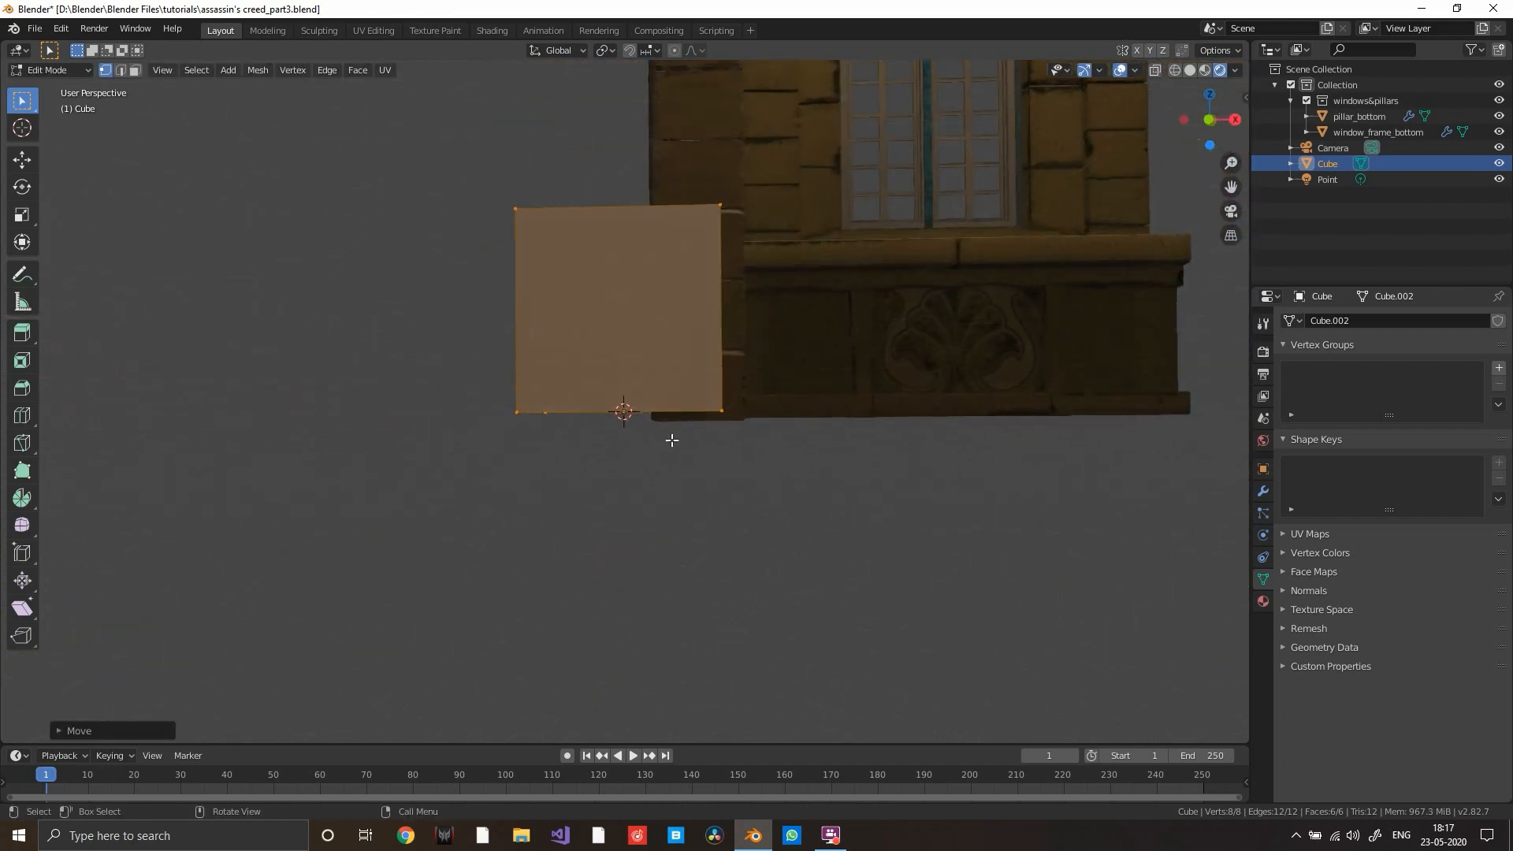
middle_drag(680, 190, 702, 385)
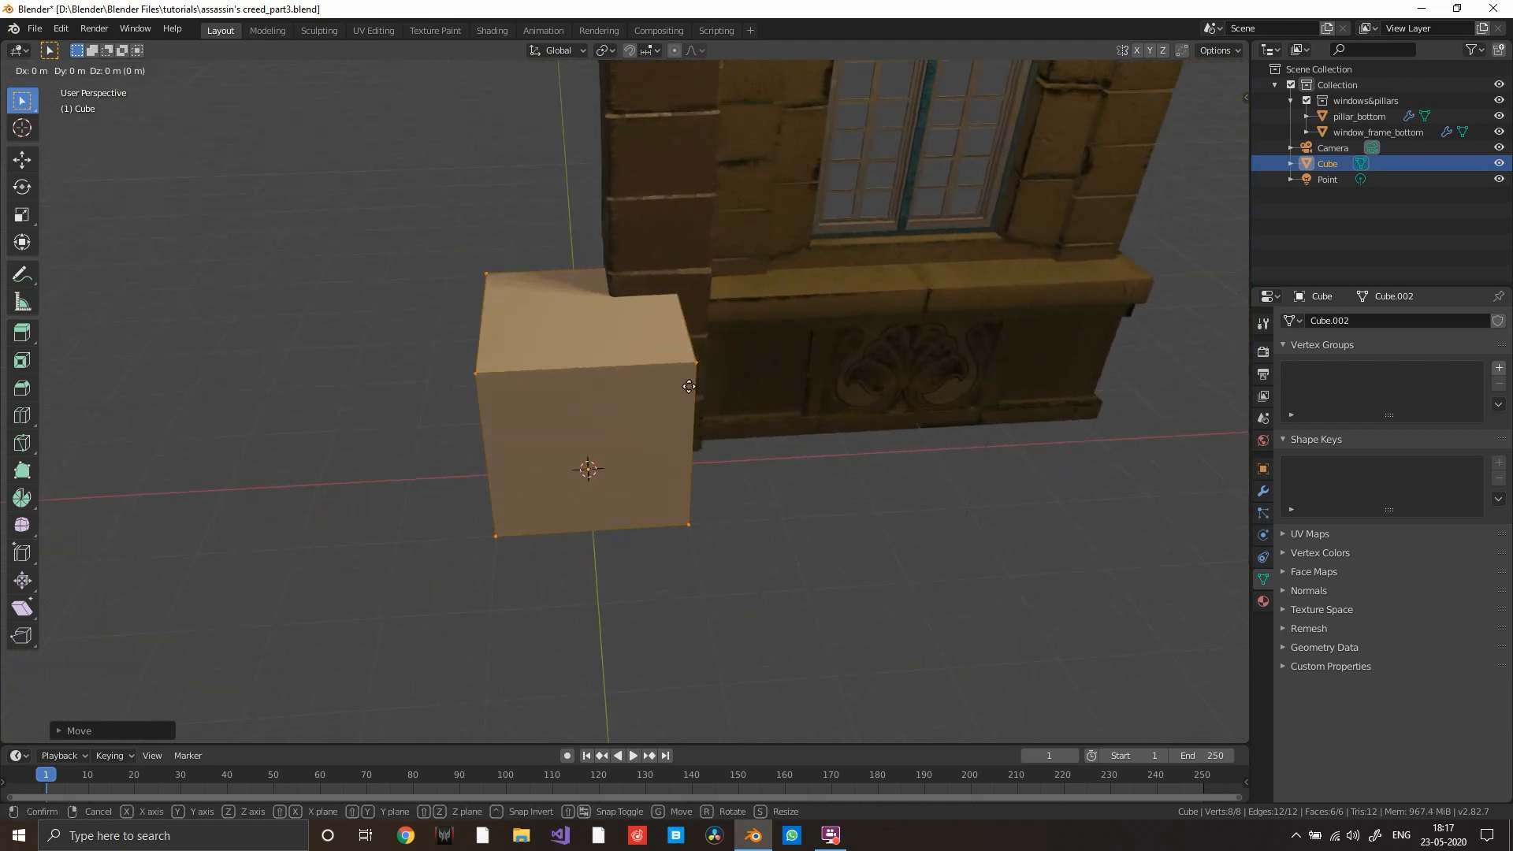
click(690, 334)
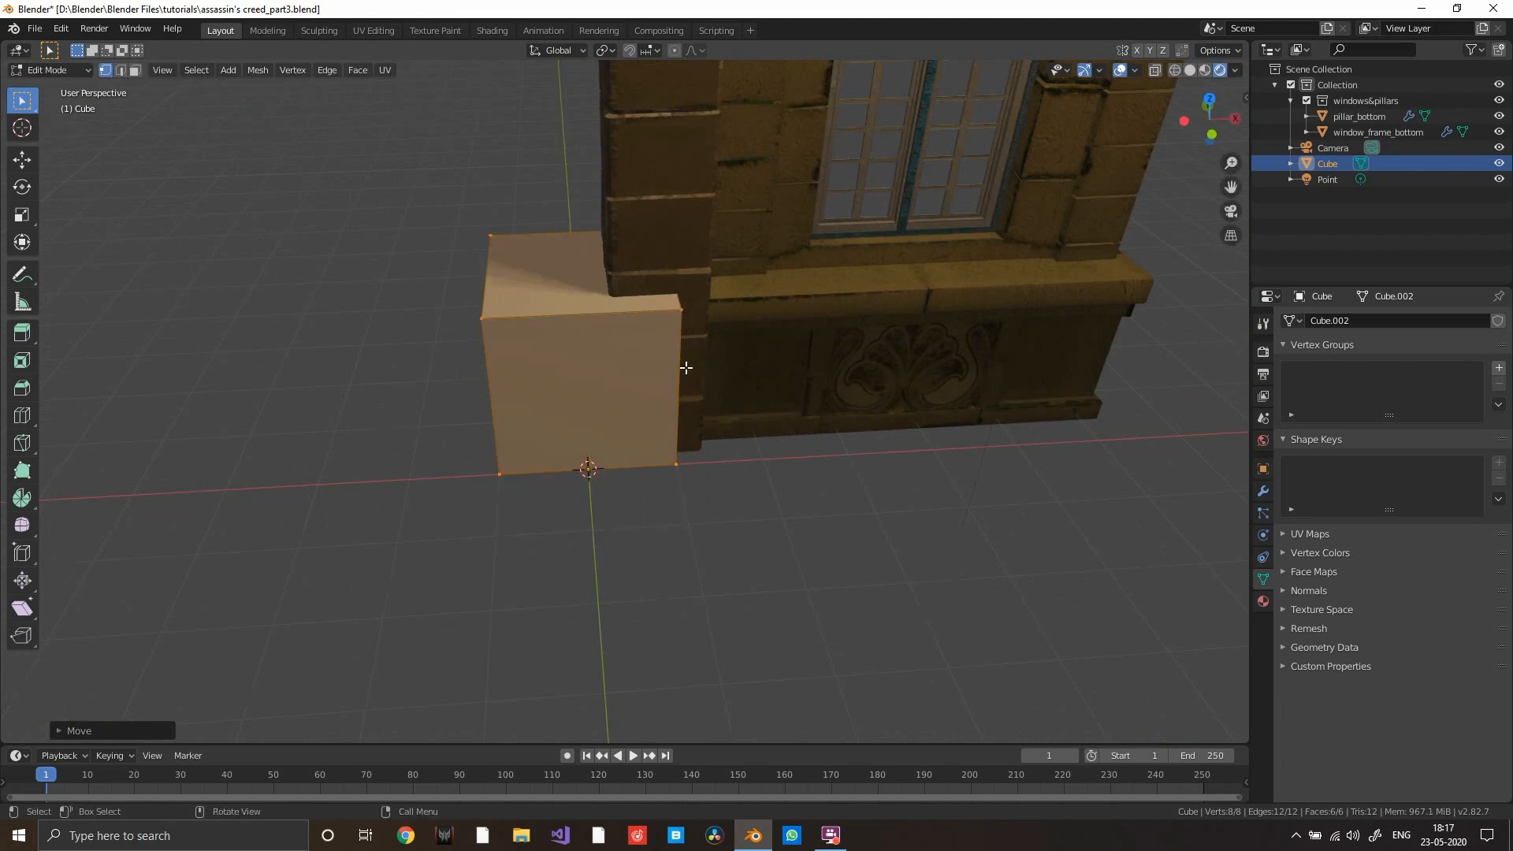
key(g)
key(x)
click(771, 365)
middle_drag(771, 365, 734, 309)
scroll(734, 309, up, 8)
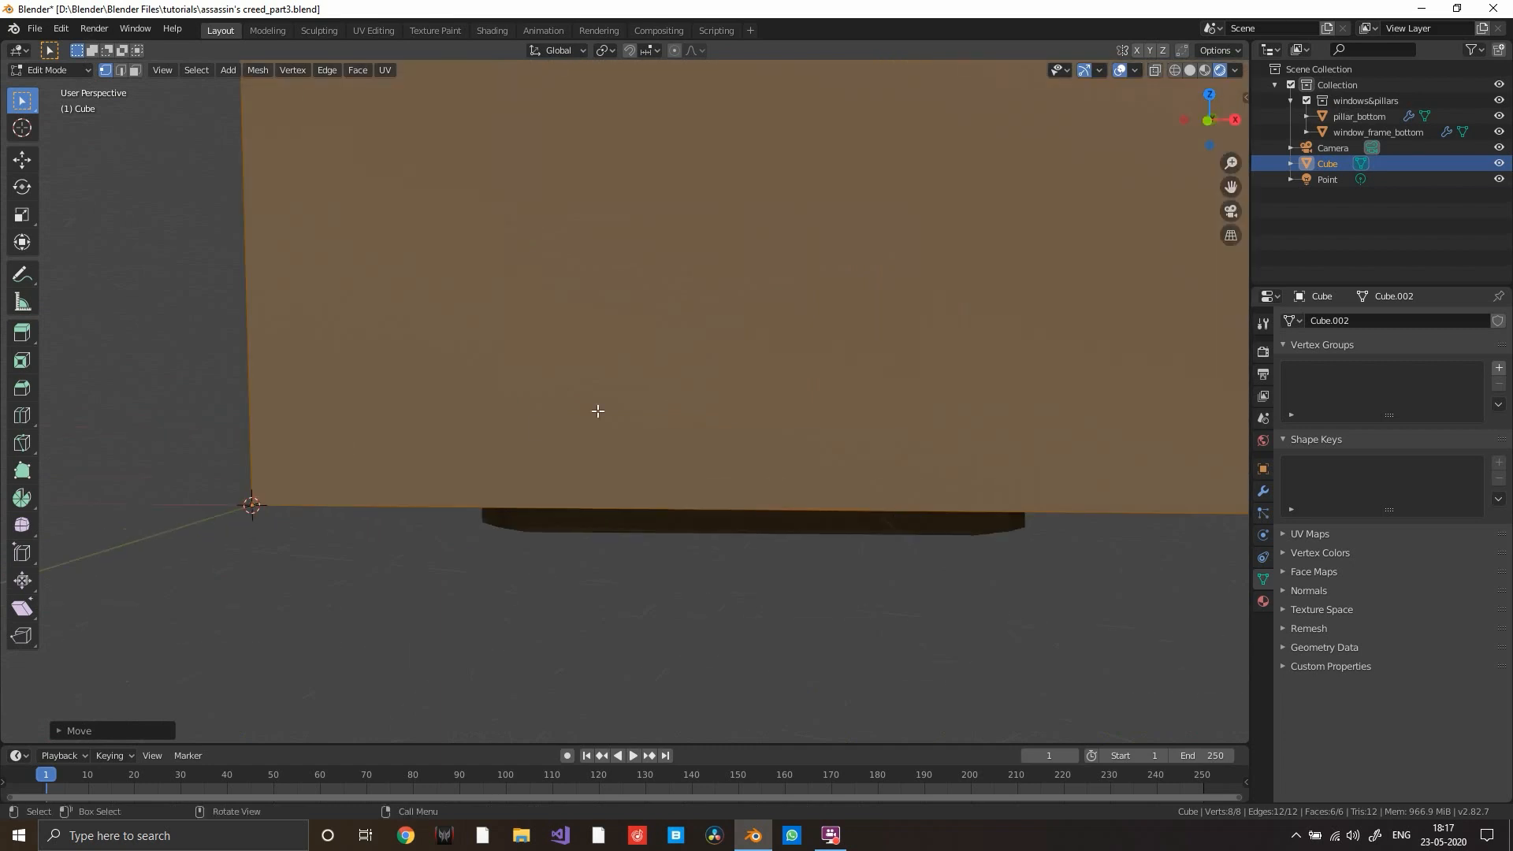
scroll(312, 468, down, 6)
middle_drag(312, 468, 418, 547)
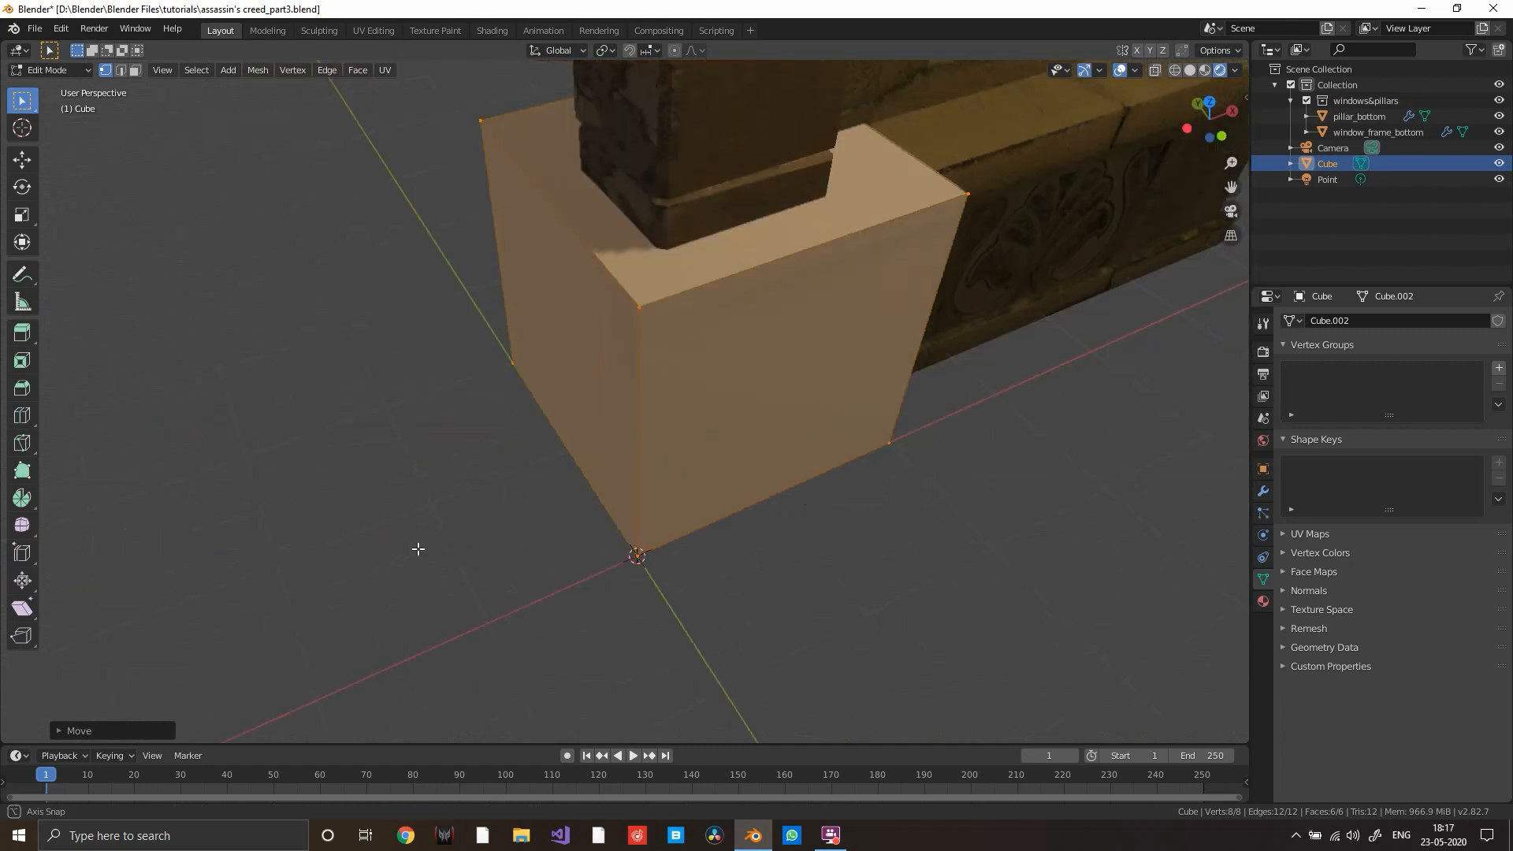
scroll(473, 535, down, 6)
middle_drag(816, 490, 760, 439)
scroll(772, 472, down, 4)
key(Tab)
scroll(733, 465, down, 8)
key(s)
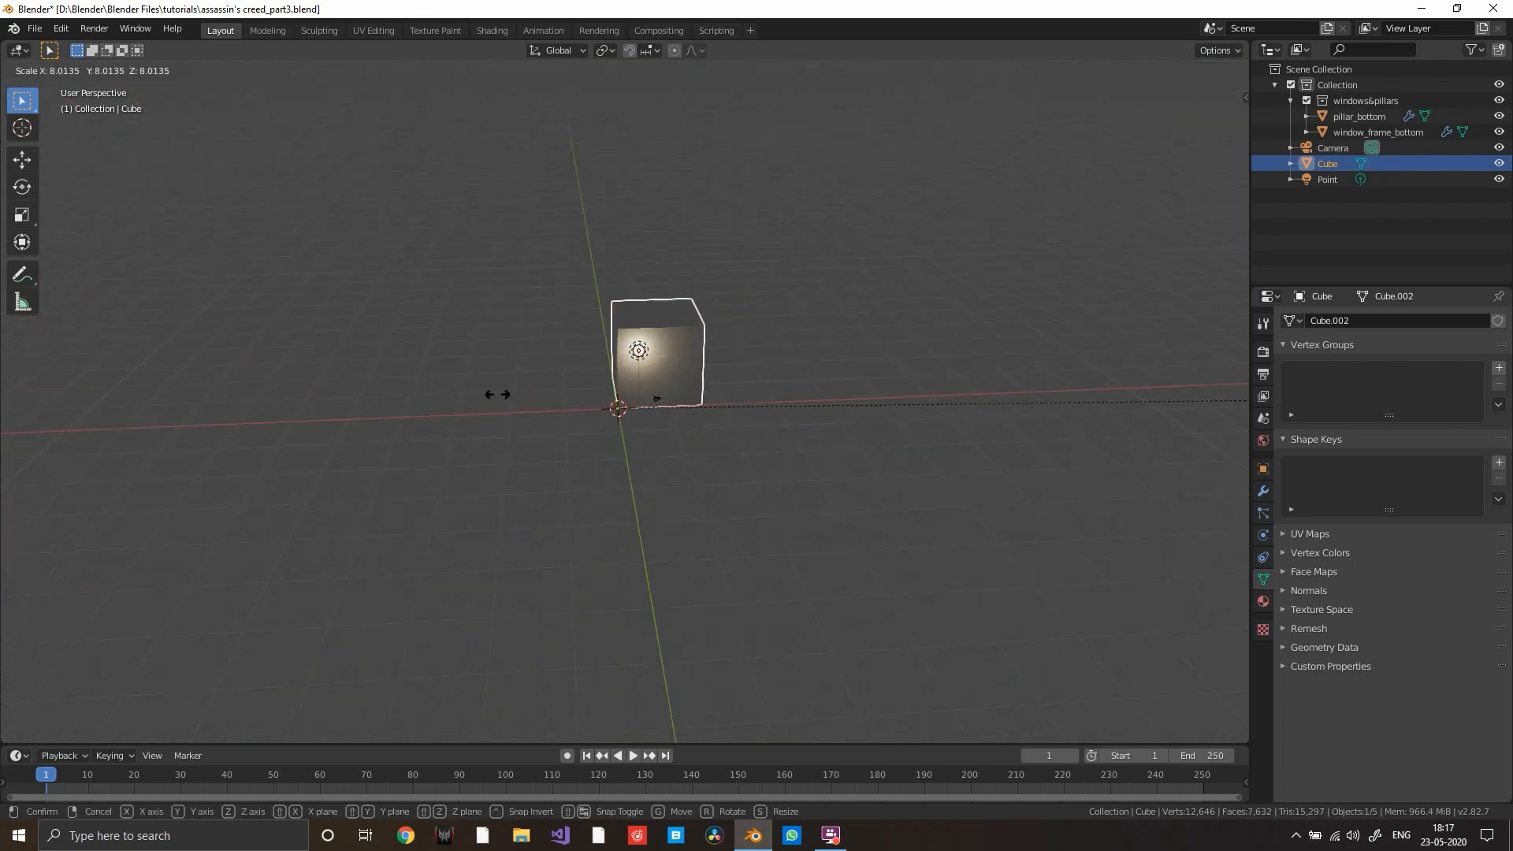
right_click(539, 350)
shift+middle_drag(699, 372, 639, 404)
key(s)
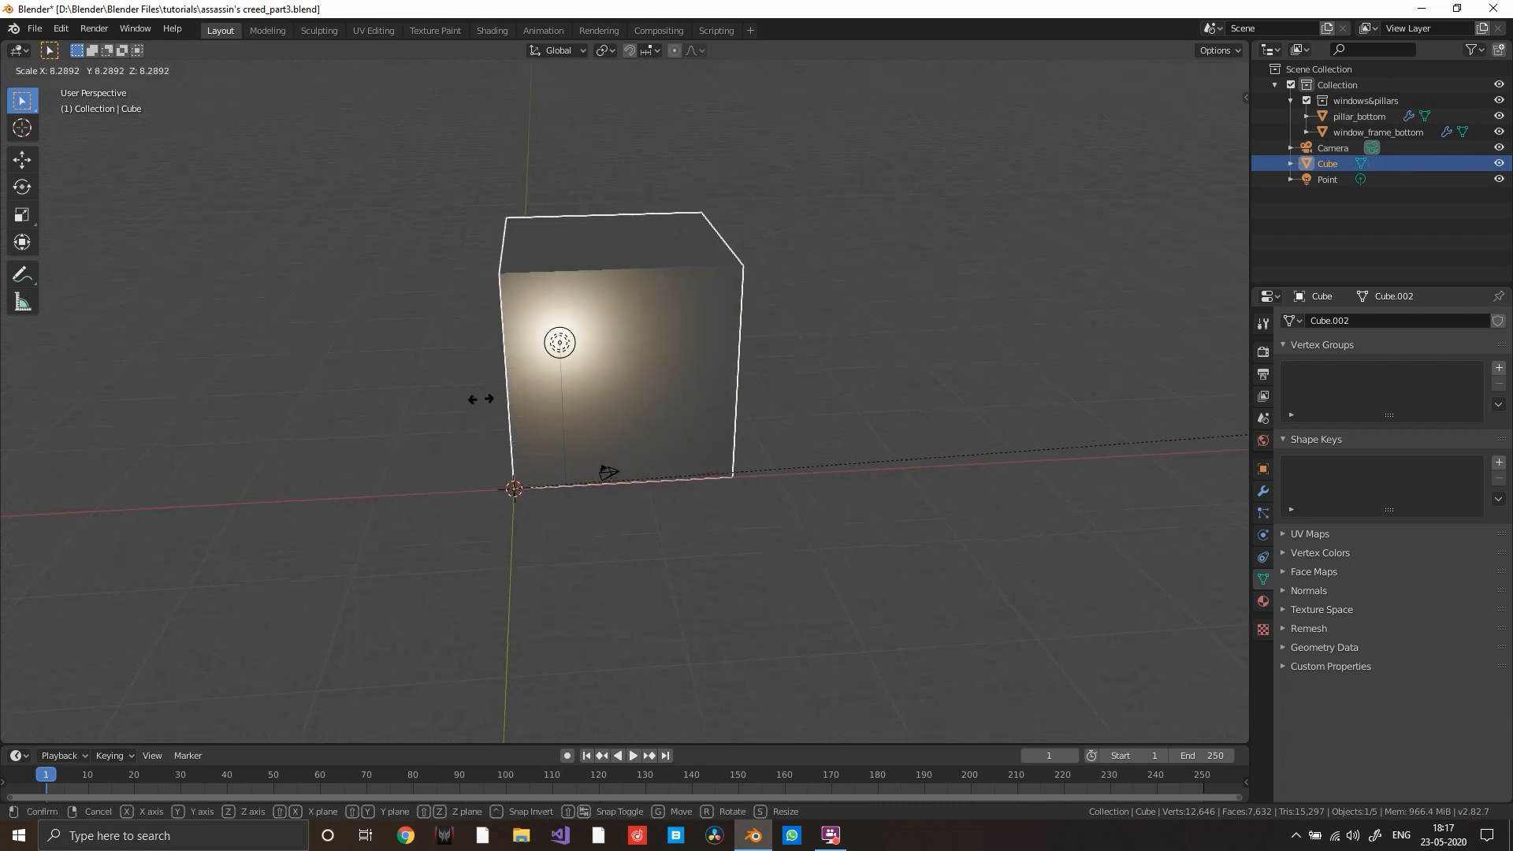
right_click(278, 395)
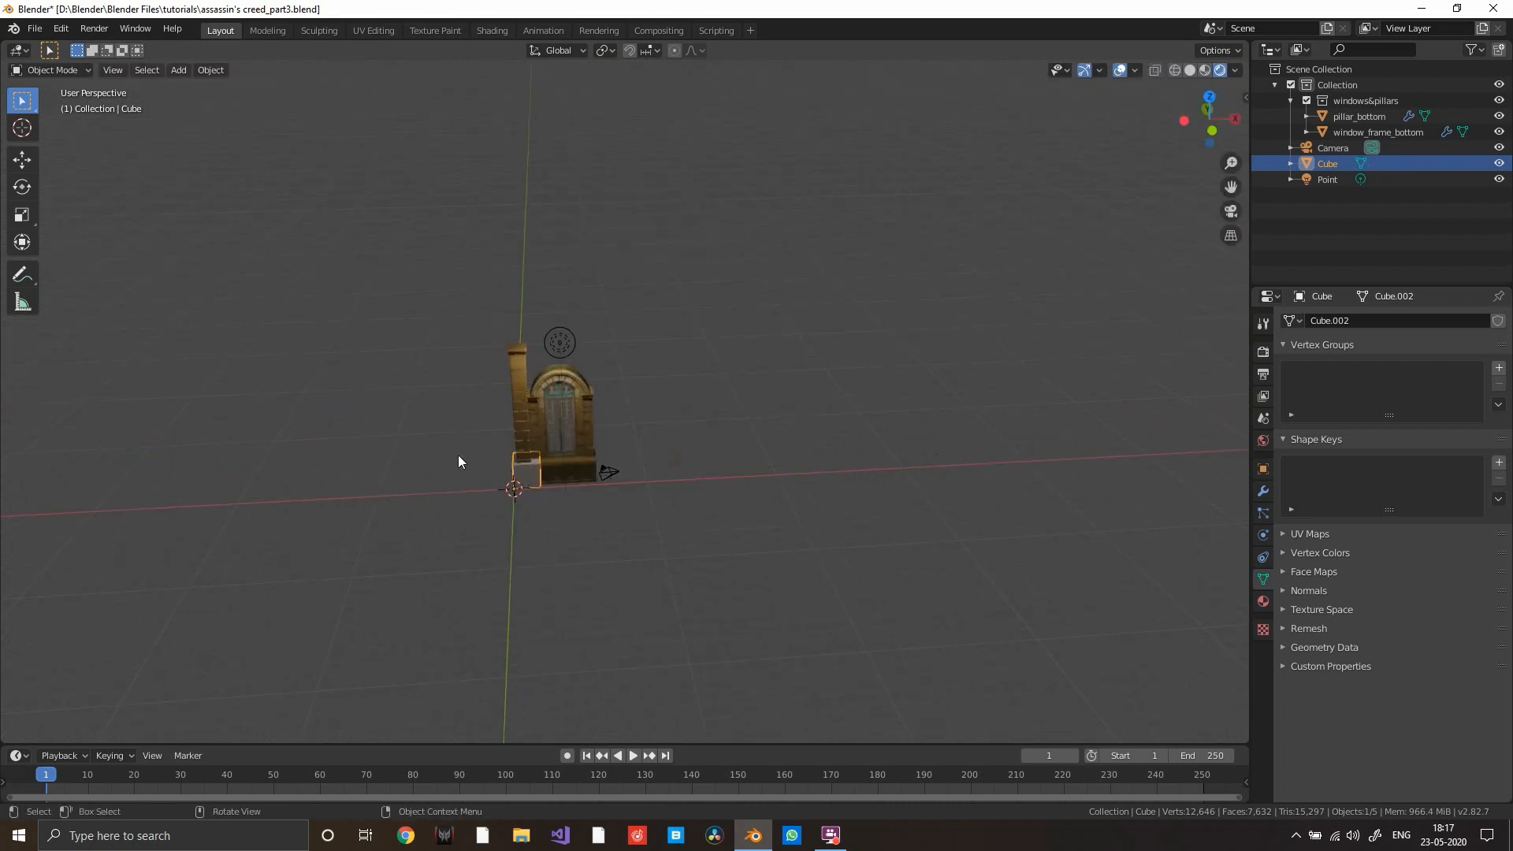
middle_drag(538, 567, 438, 487)
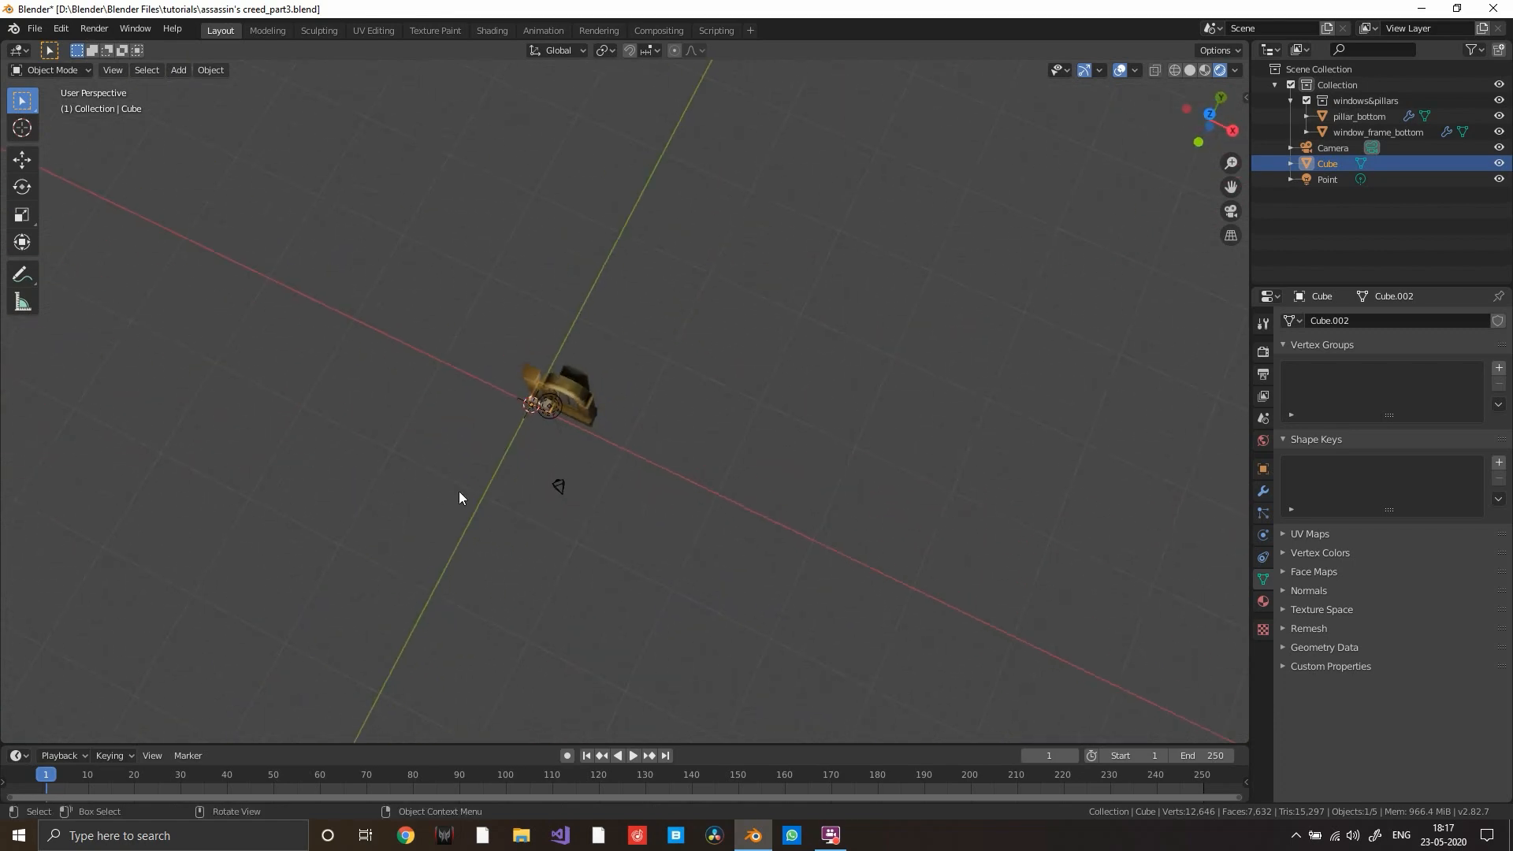
key(s)
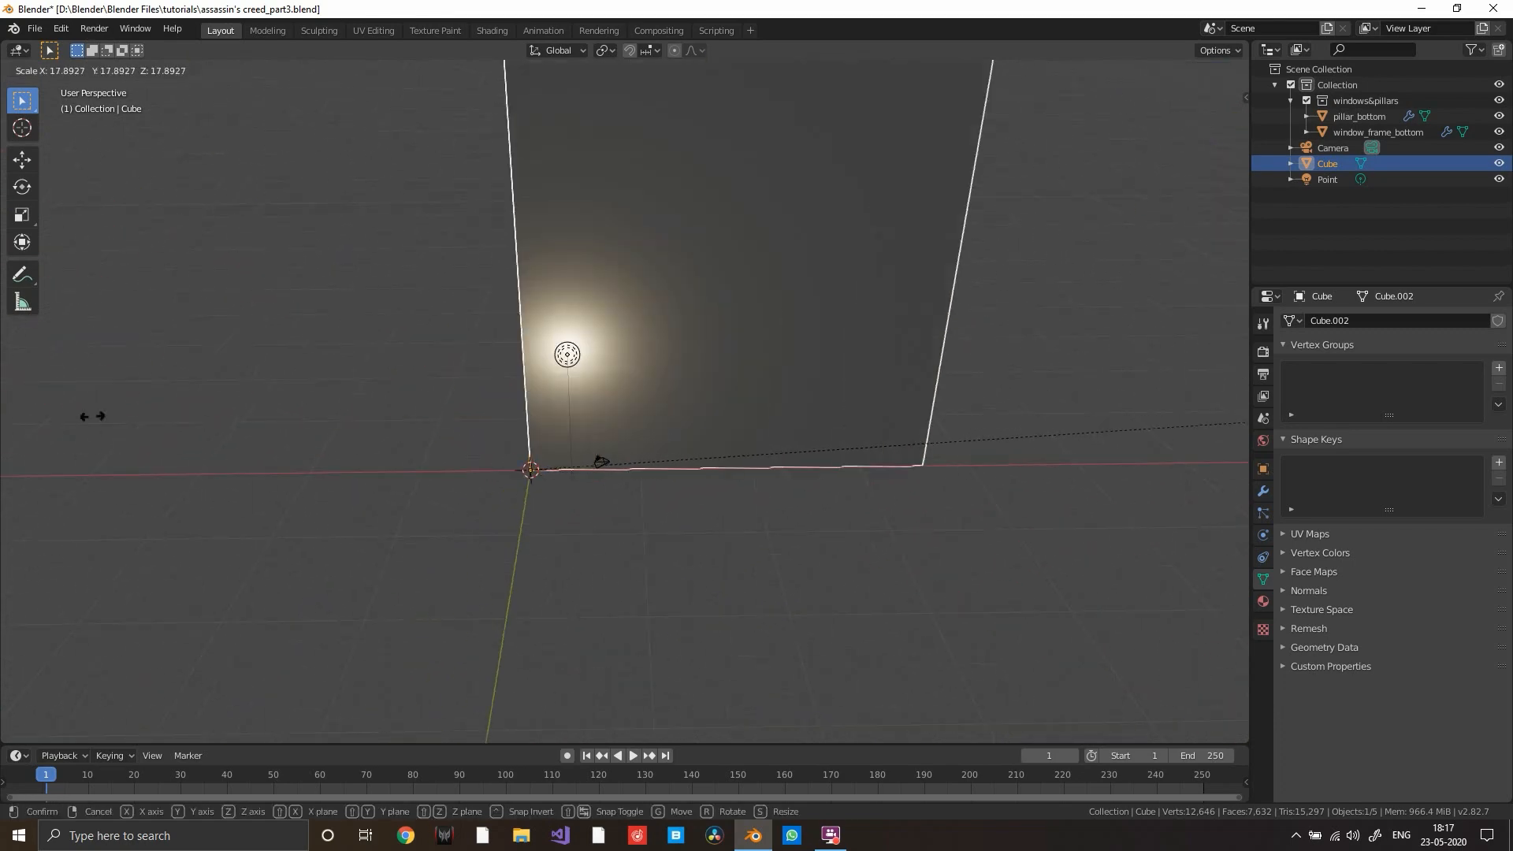
right_click(673, 365)
- Shift the cube back from the origin and scale it up until it is taller than the pillar and window frame
middle_drag(561, 448, 731, 503)
key(g)
click(560, 447)
key(s)
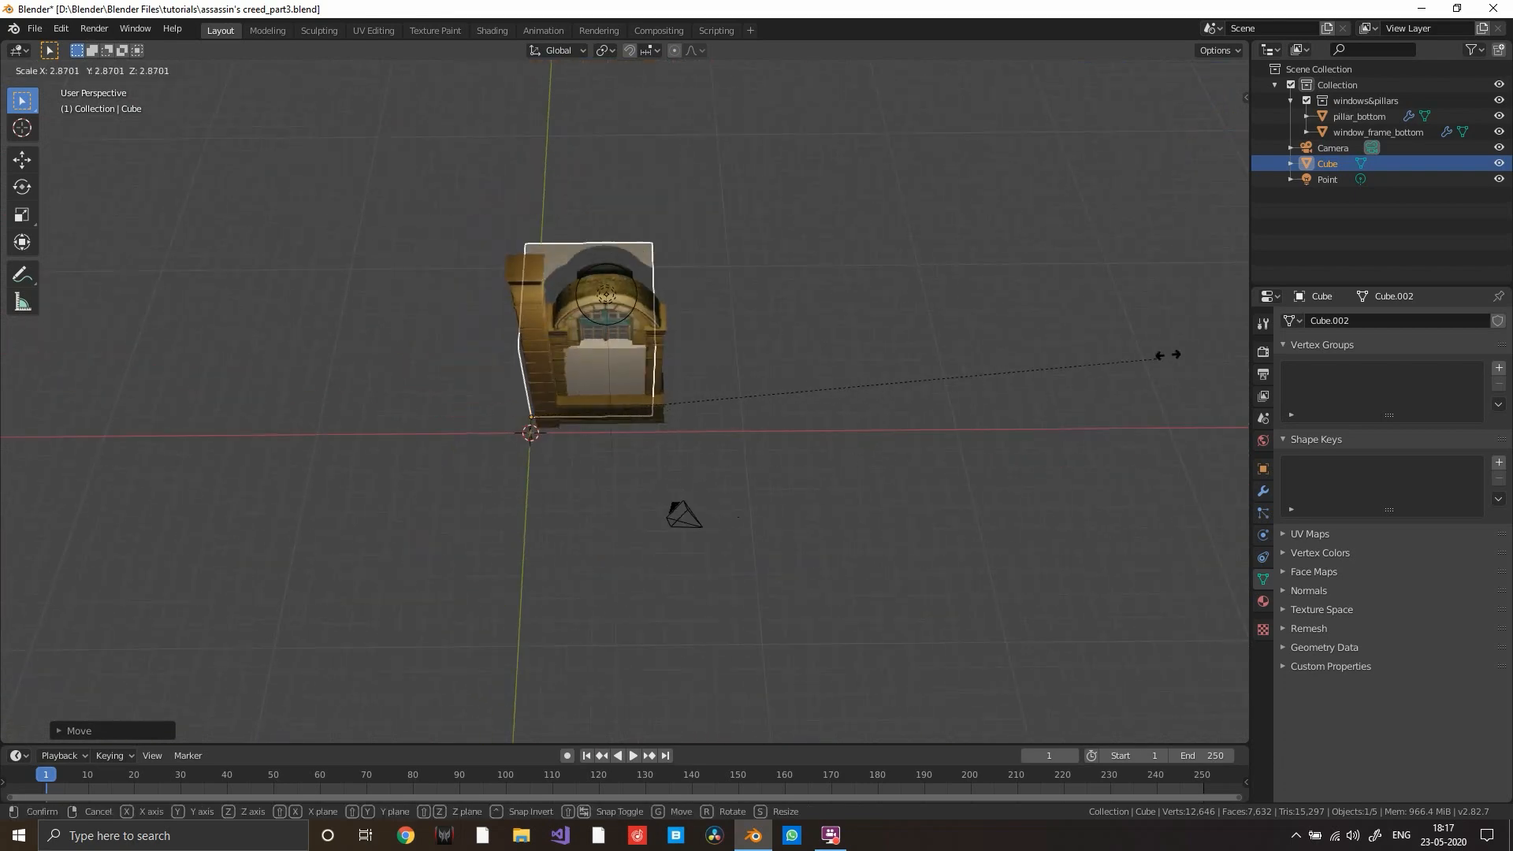
click(802, 220)
- Move the cube along Y until its front face acts as a wall just behind the window opening
middle_drag(802, 221, 687, 328)
key(g)
key(y)
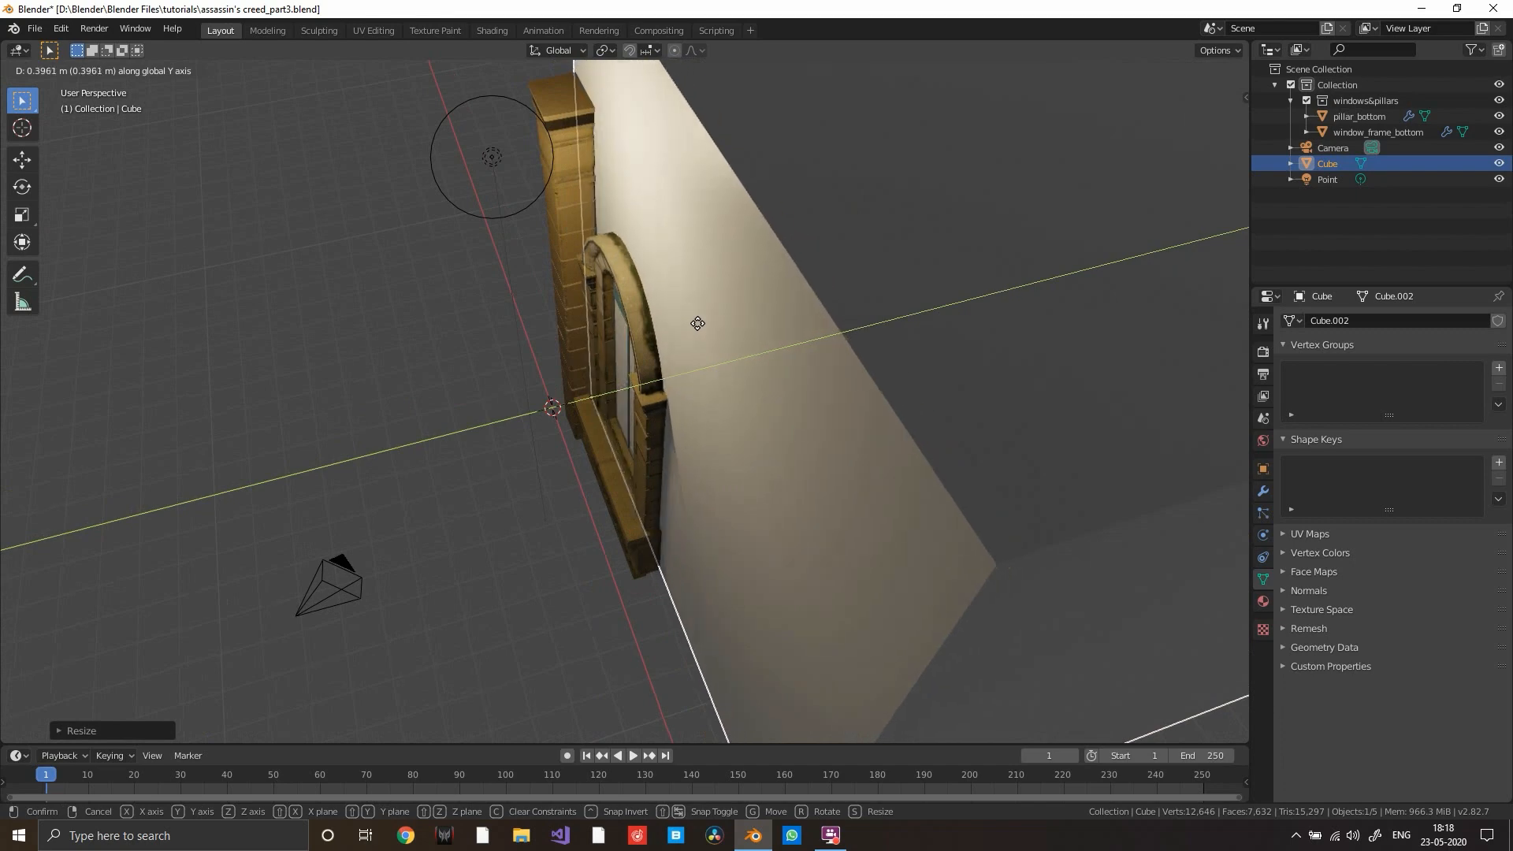
click(681, 327)
scroll(638, 404, up, 5)
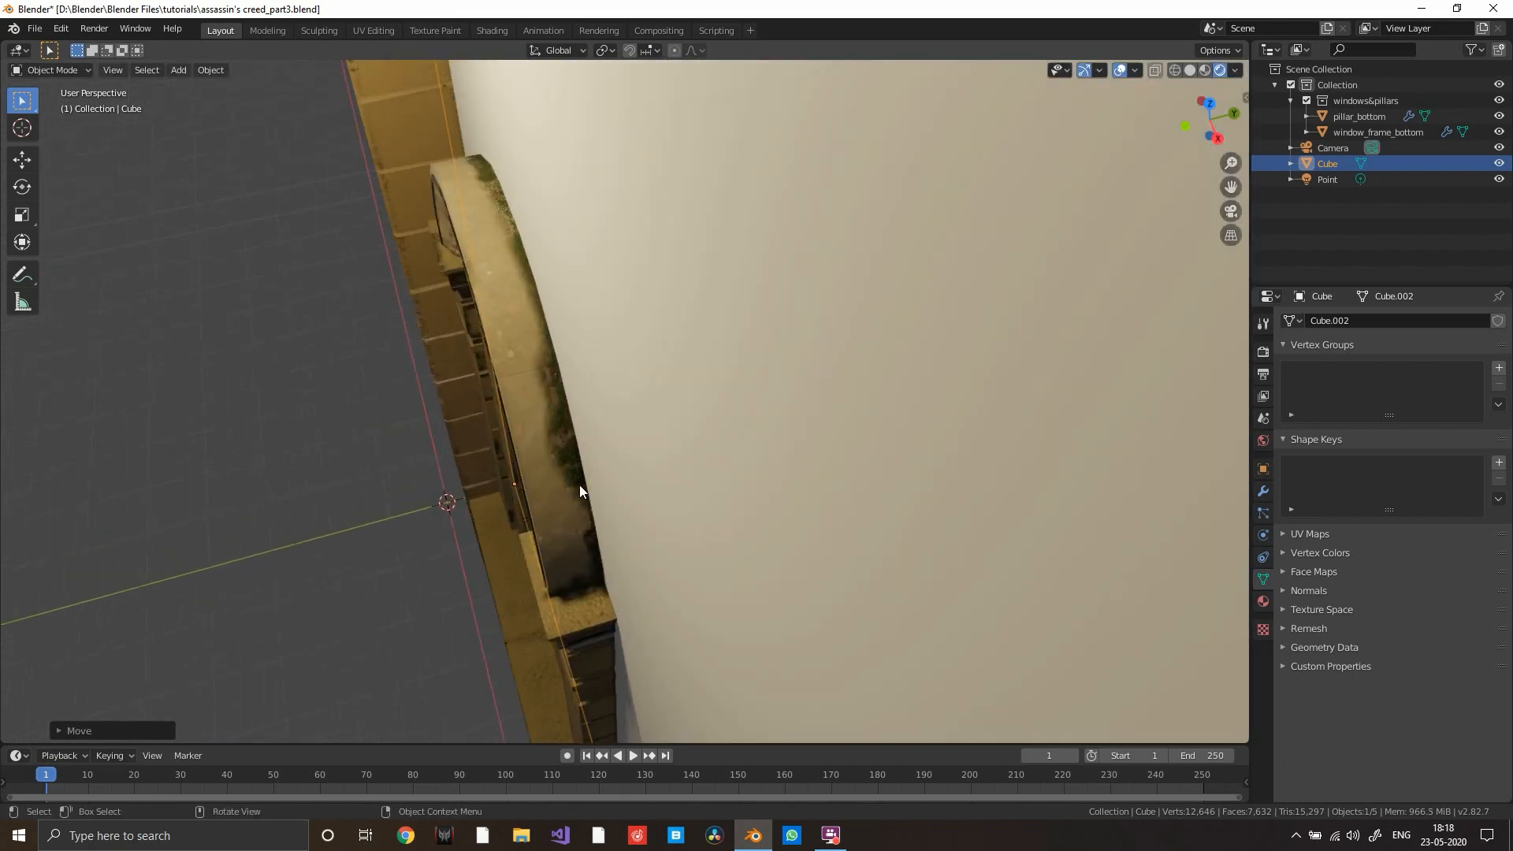
scroll(583, 487, down, 2)
middle_drag(604, 476, 641, 444)
key(g)
middle_drag(642, 443, 659, 438)
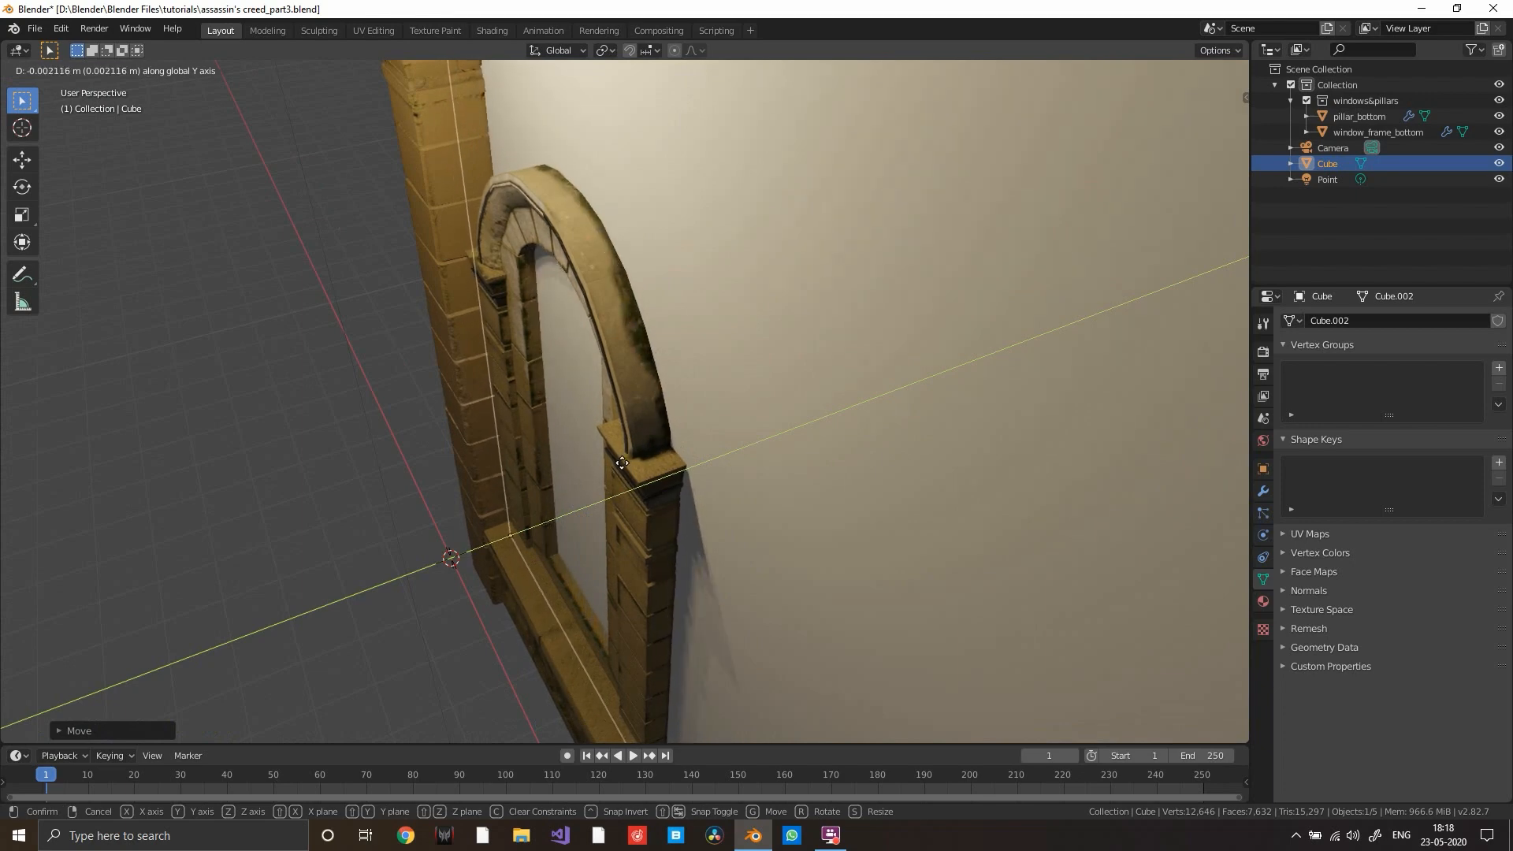
click(608, 465)
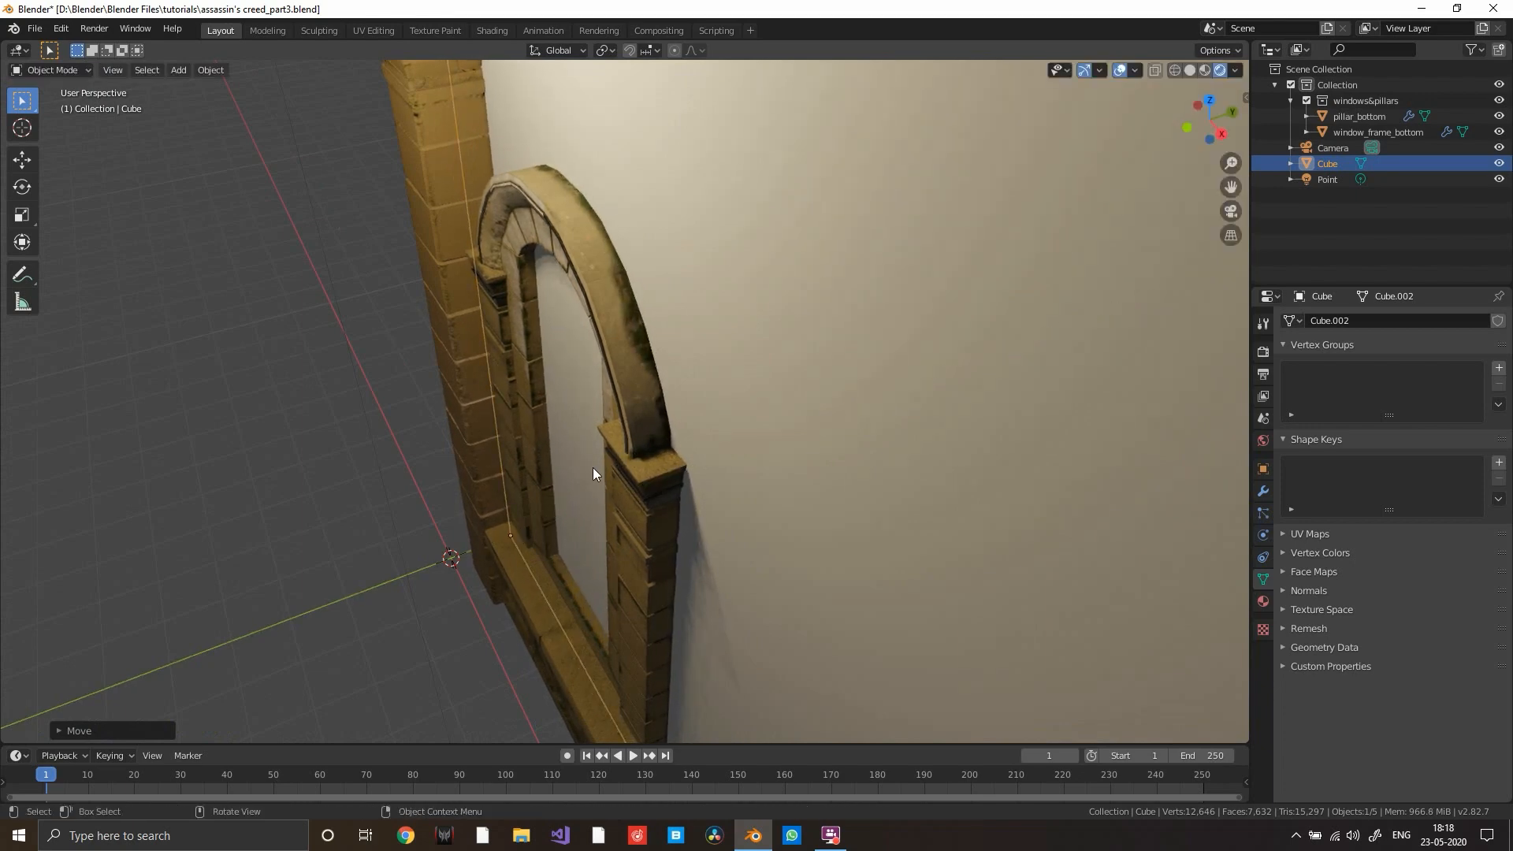
- Move the cube along negative X so its side edge extends slightly past the pillar
scroll(593, 465, down, 5)
middle_drag(592, 463, 728, 413)
key(g)
key(x)
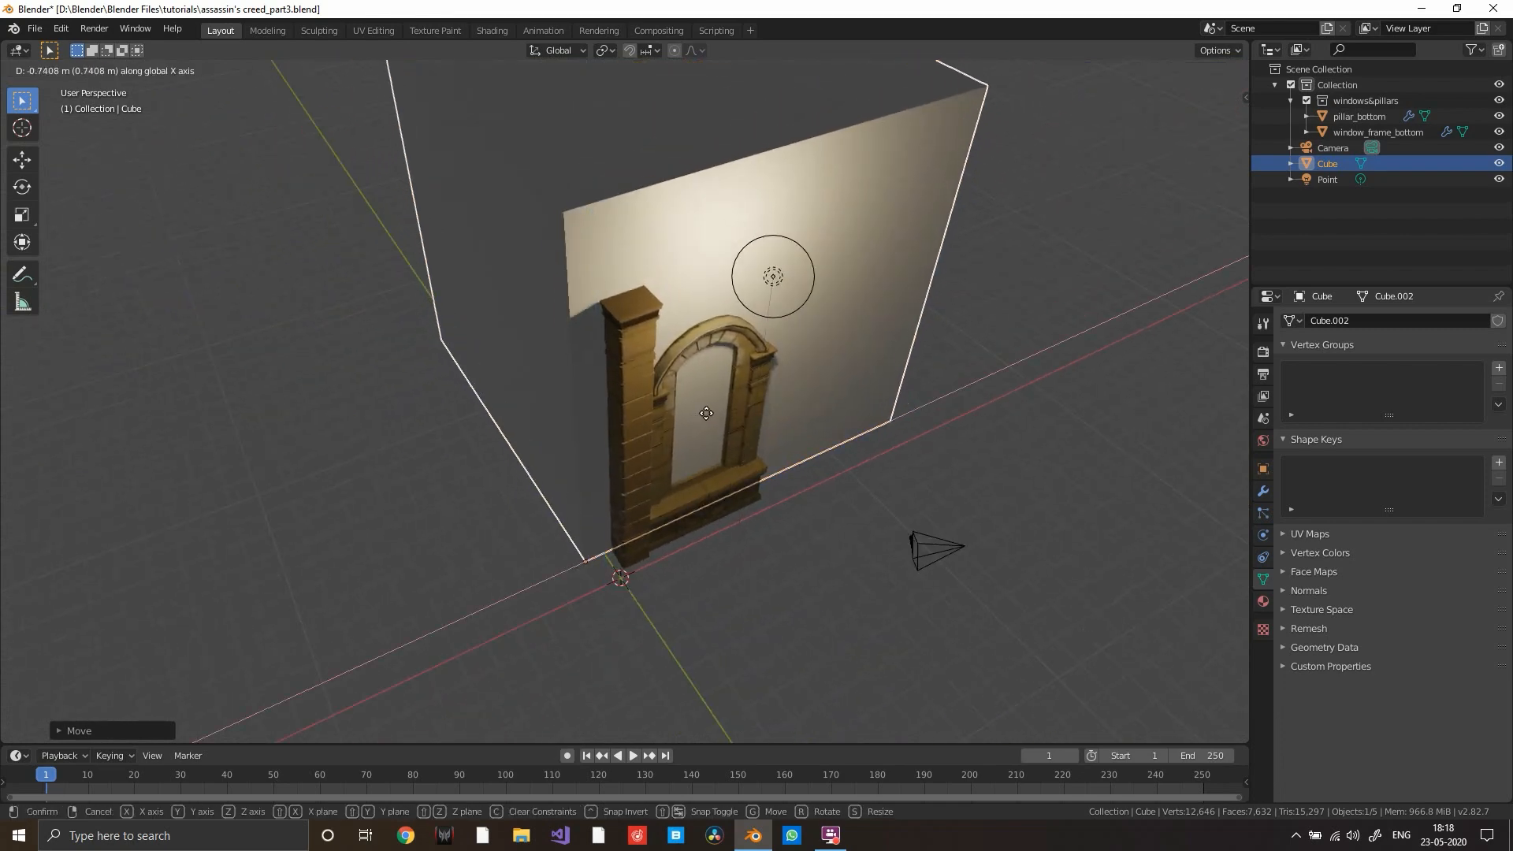
click(698, 415)
- Stretch the cube along X into a long building wall extending well beyond the window frame
middle_drag(833, 438, 730, 386)
scroll(648, 417, down, 3)
scroll(766, 405, down, 3)
middle_drag(647, 418, 744, 489)
scroll(705, 512, up, 6)
scroll(775, 485, down, 4)
scroll(856, 505, down, 3)
key(s)
key(x)
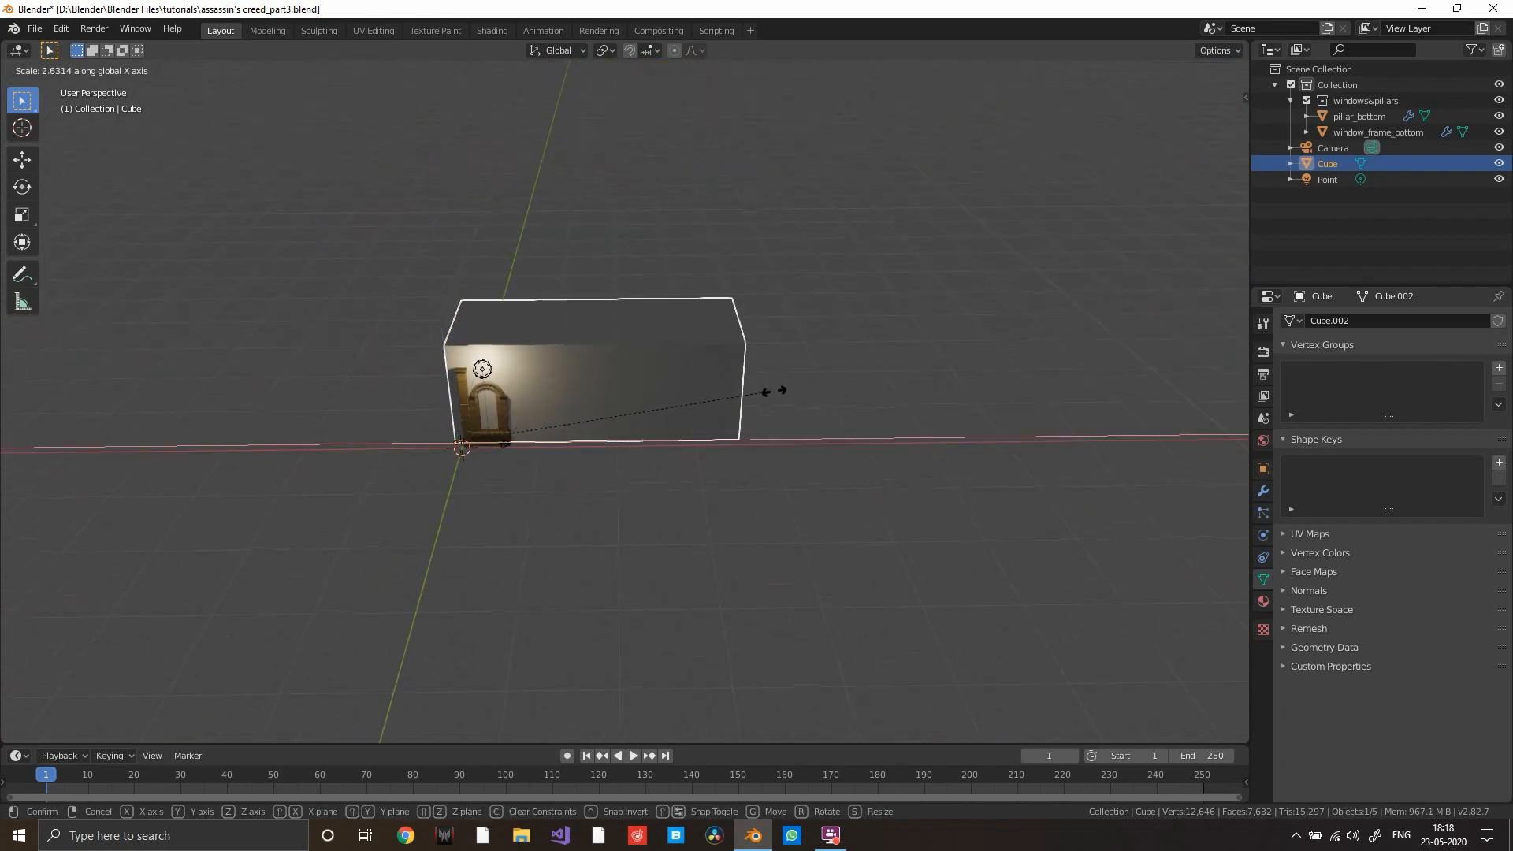
click(908, 389)
scroll(891, 398, up, 4)
middle_drag(891, 398, 744, 492)
scroll(824, 437, up, 2)
scroll(736, 470, up, 3)
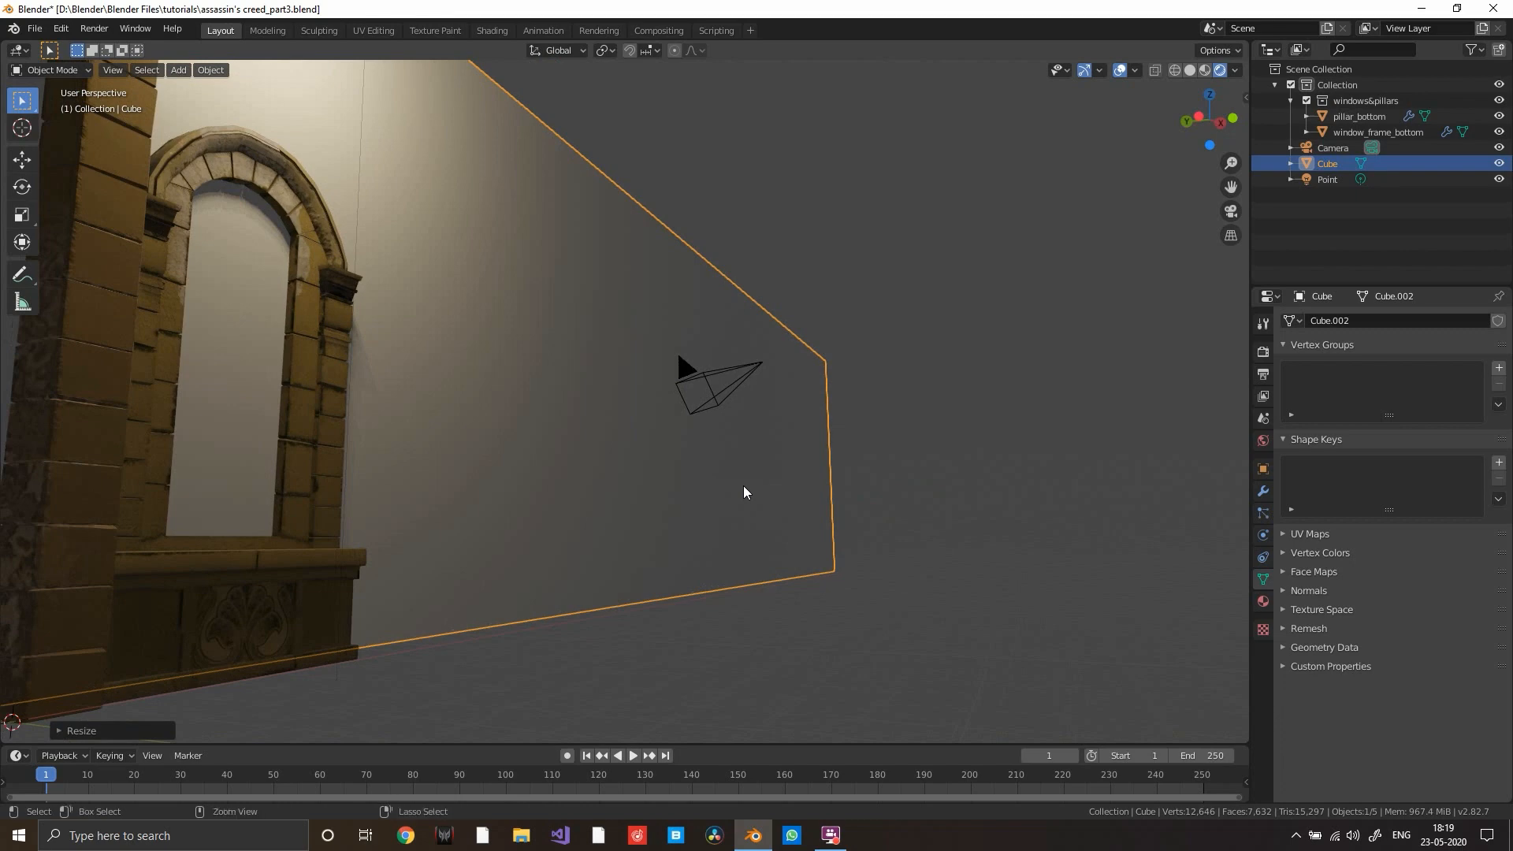
- Switch to the camera view and pull the camera back about 9.24 m along its local Z axis
key(KP_0)
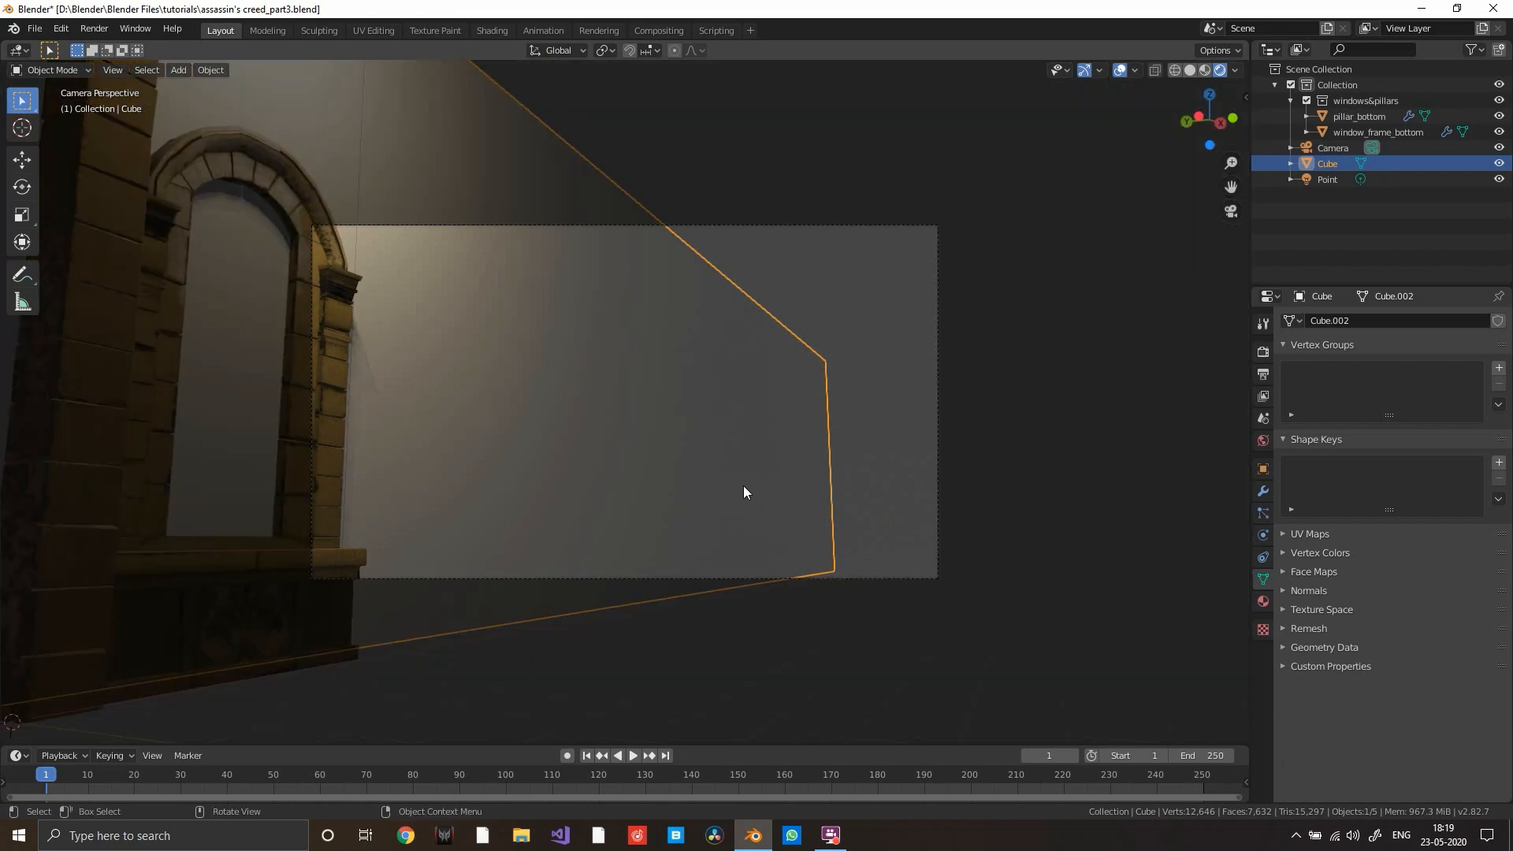
click(932, 403)
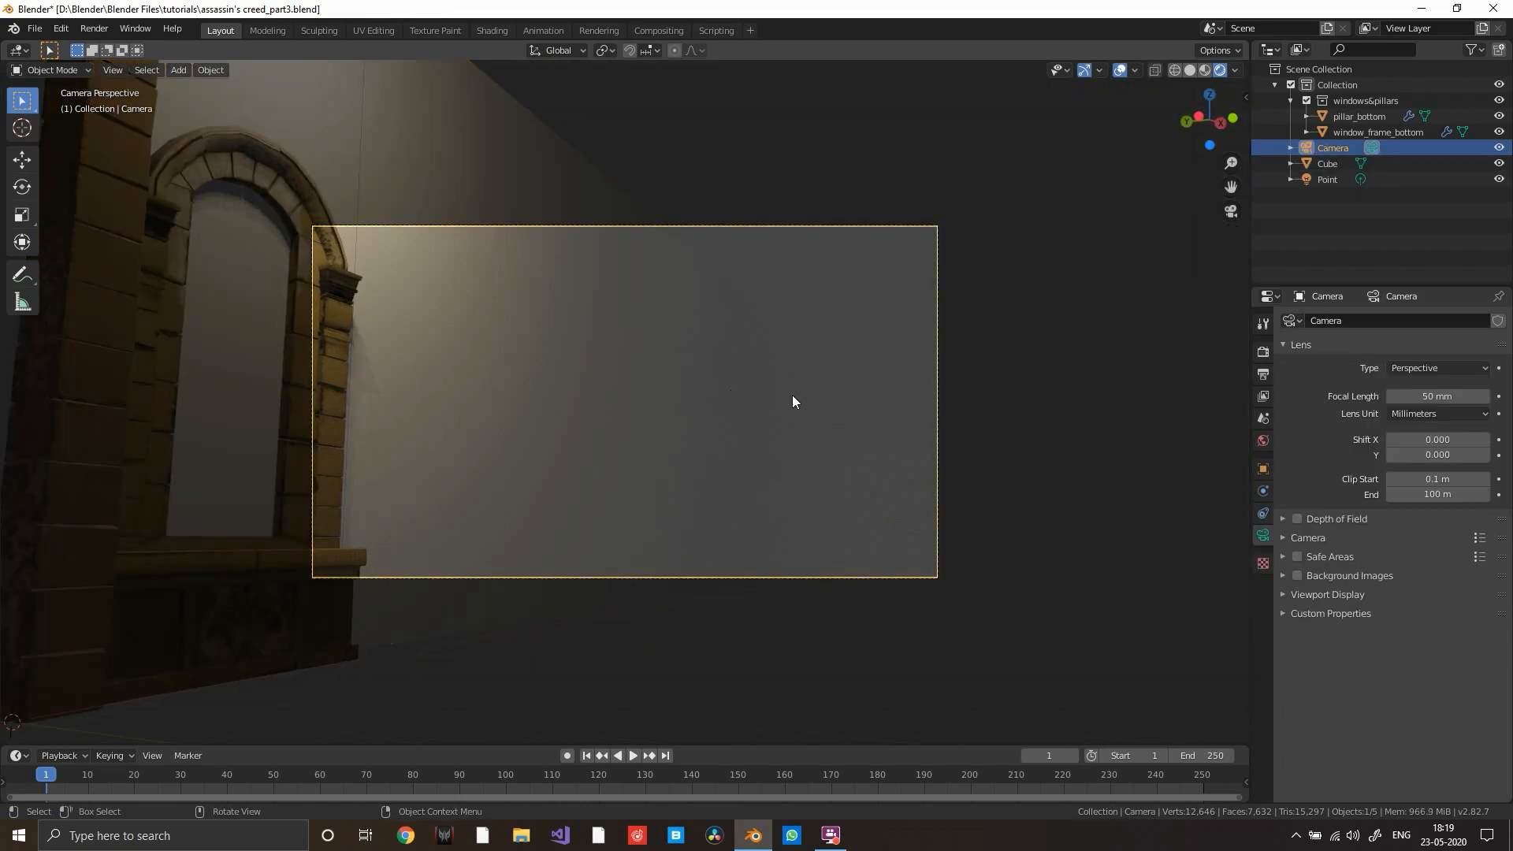
key(g)
key(z)
key(z)
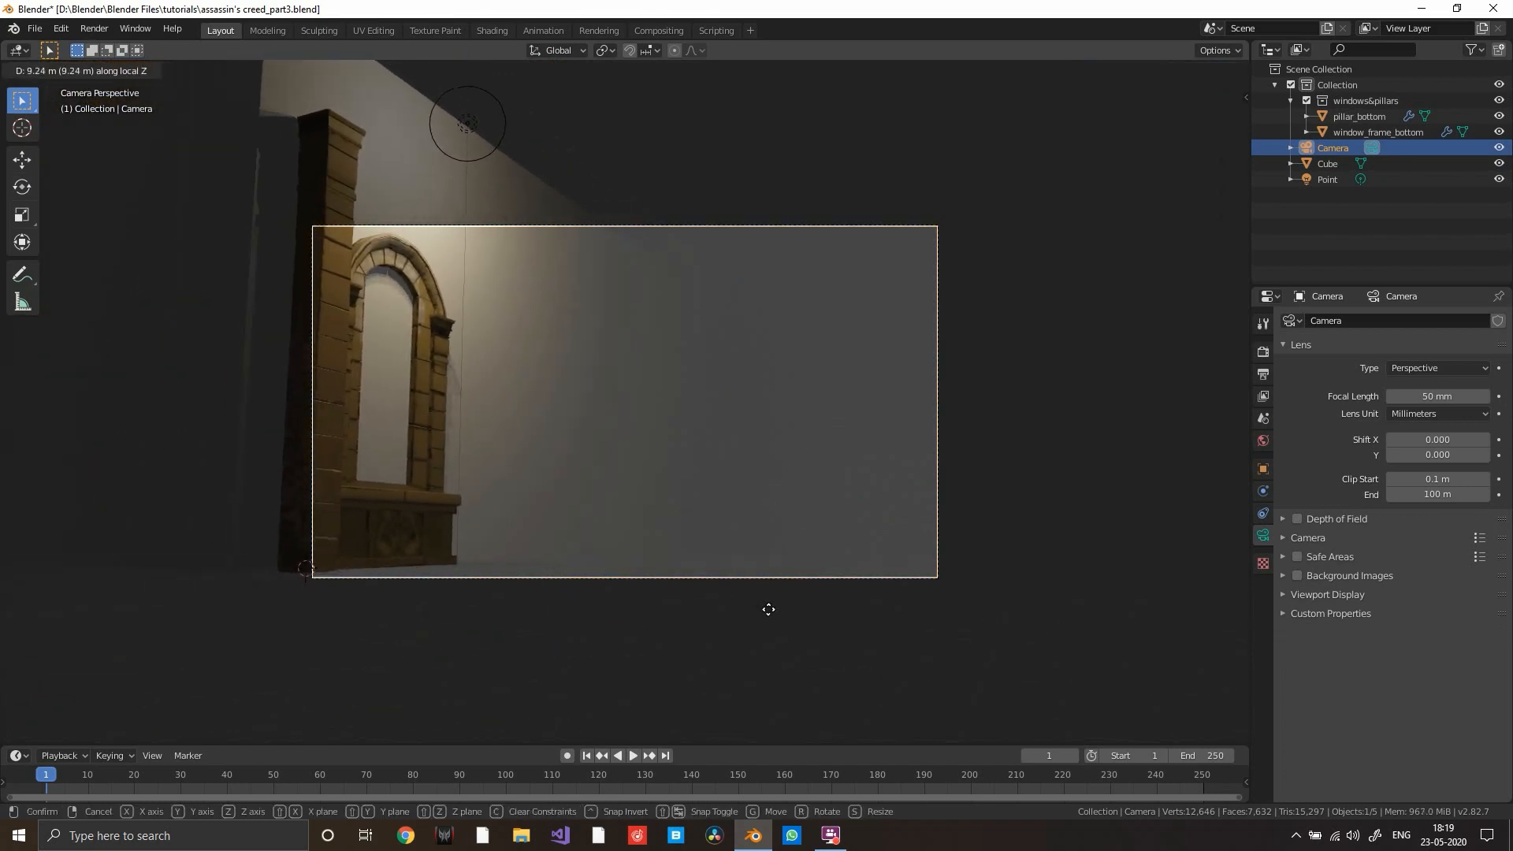
click(768, 609)
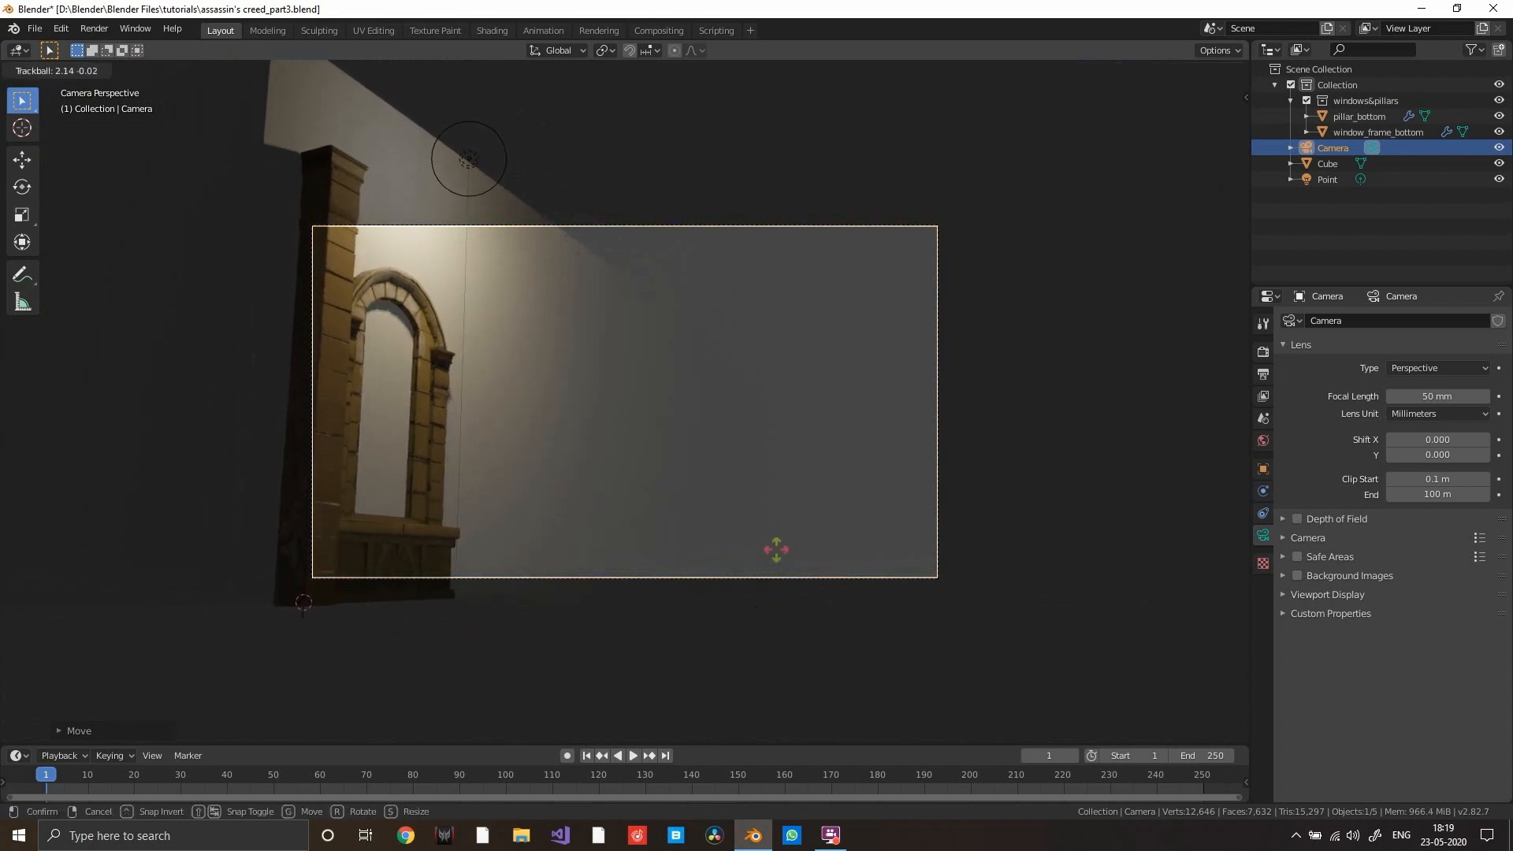
right_click(775, 486)
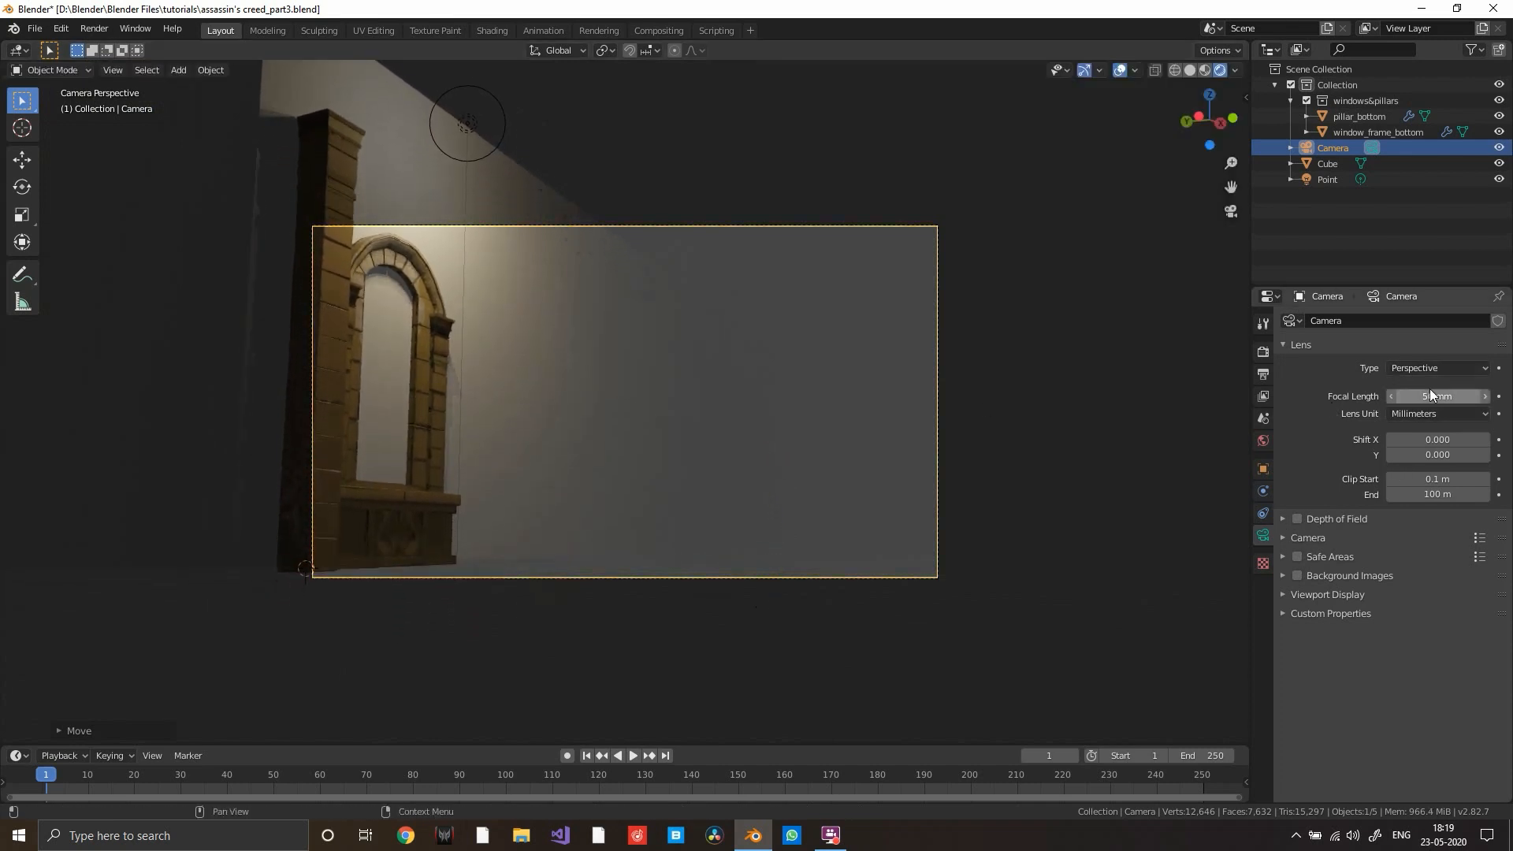
- Set the camera's focal length to 35.9 mm and raise the camera about 1 m along global Z
drag(1437, 397, 1344, 396)
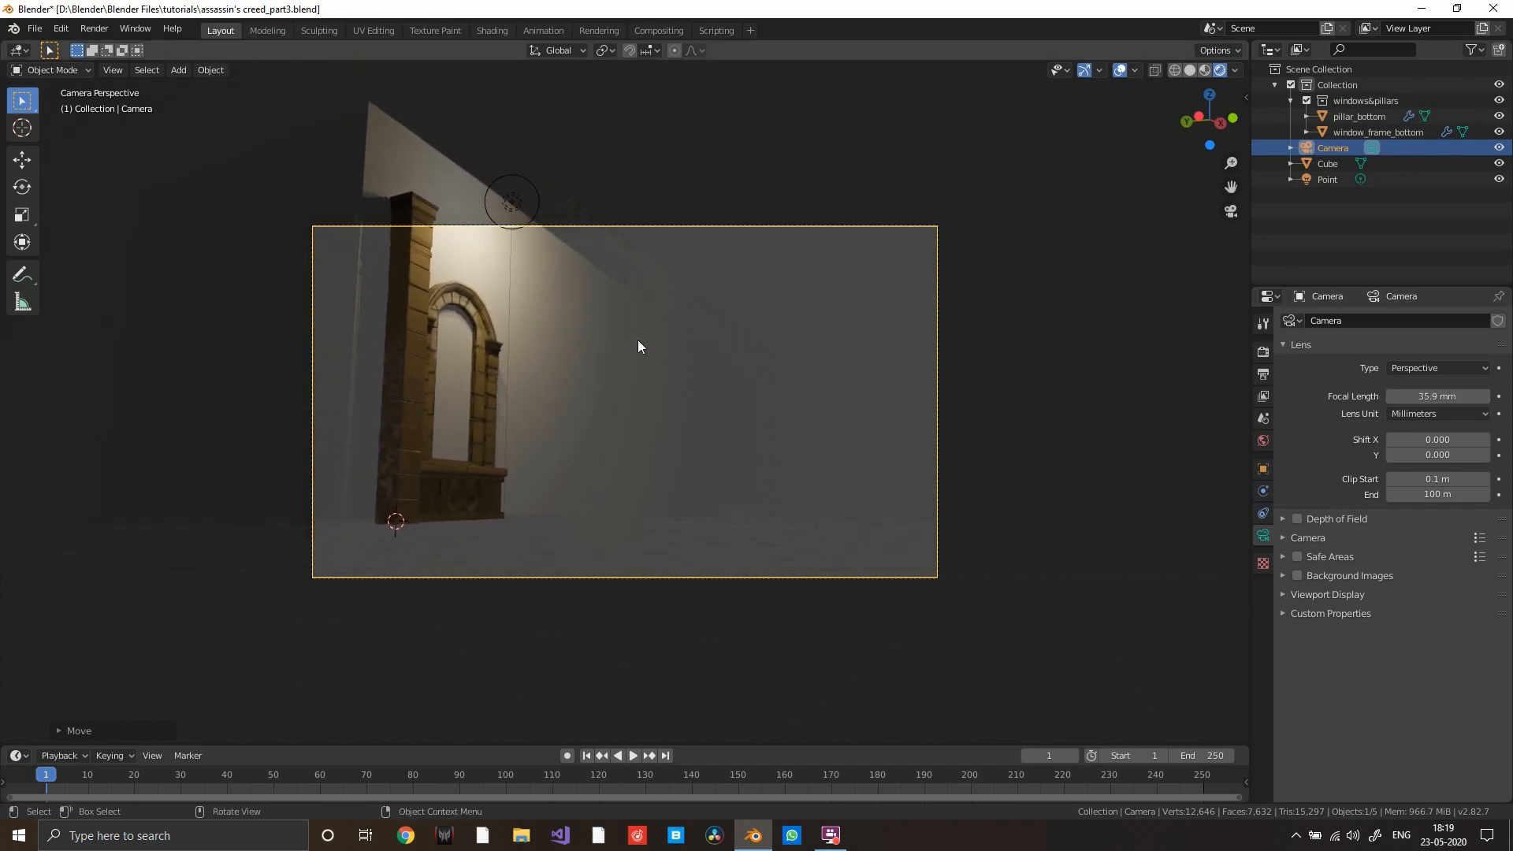
key(g)
key(z)
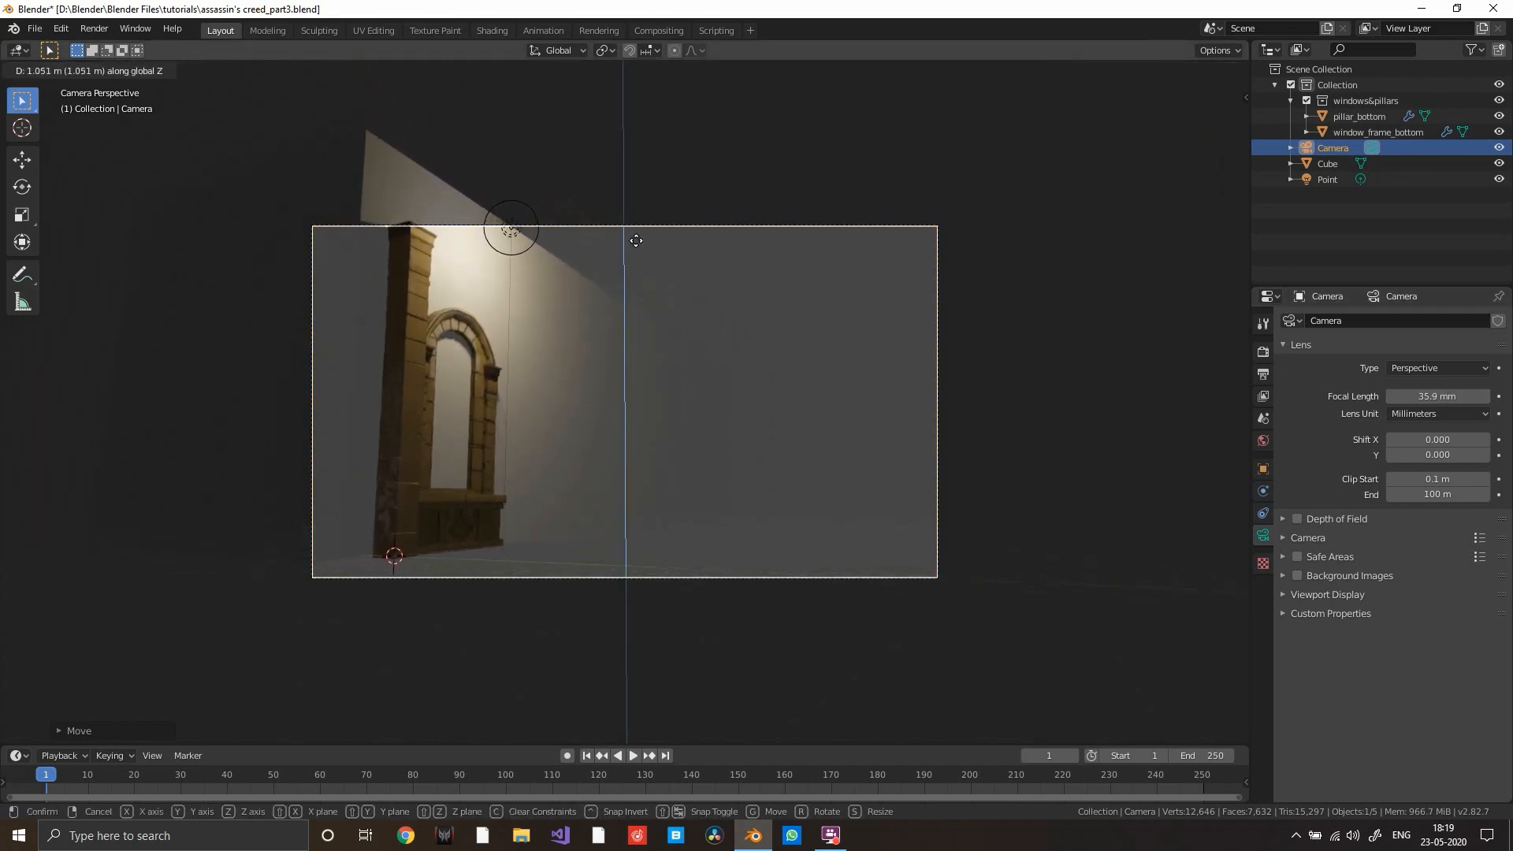
click(642, 235)
scroll(752, 310, up, 4)
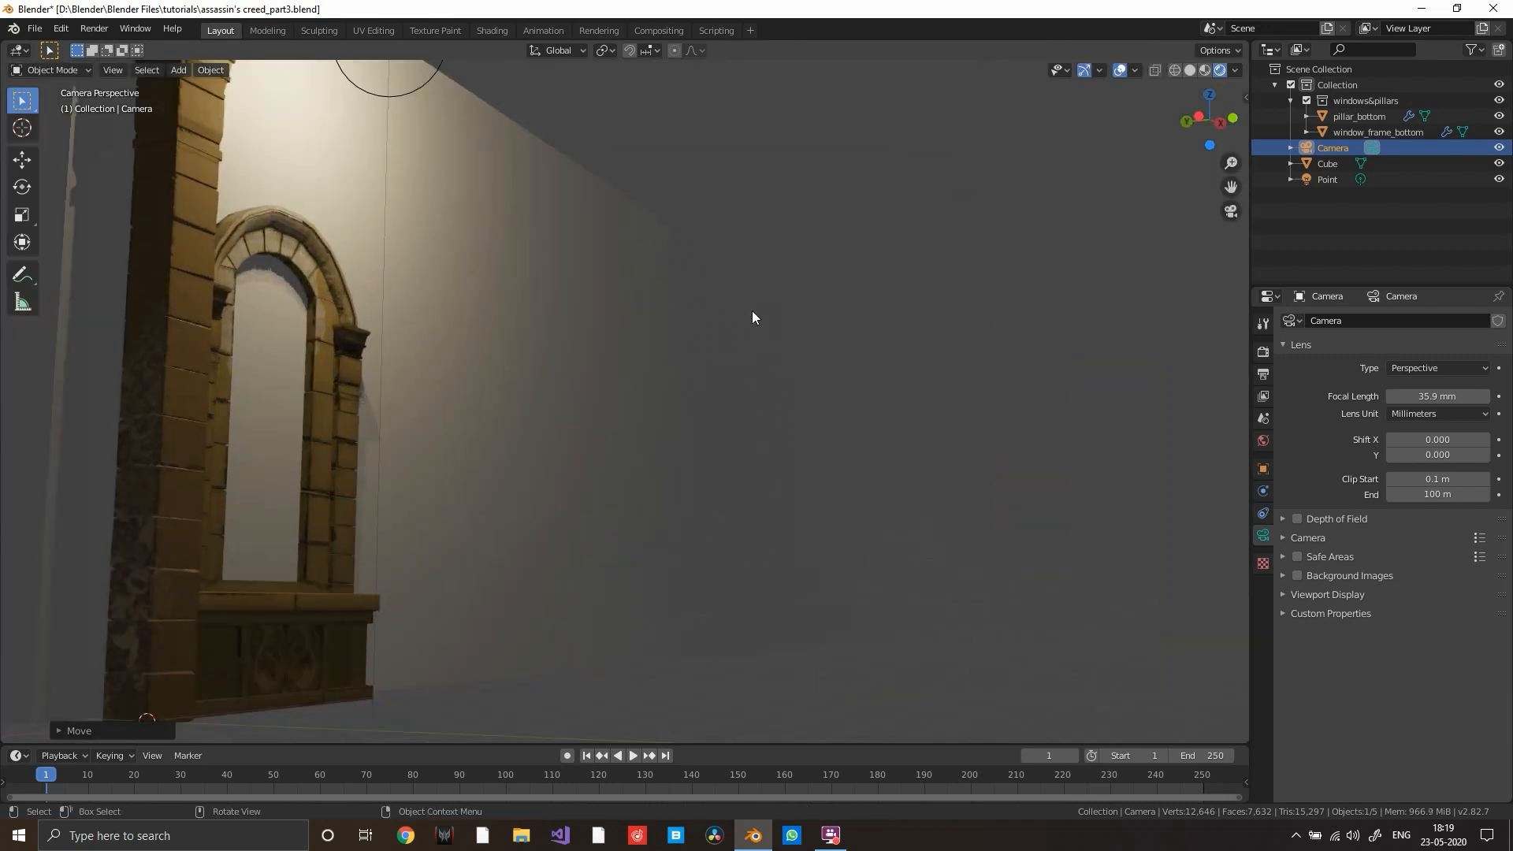
- Leave the camera view, select the window frame, and examine it beside the pillar against the long wall
scroll(753, 311, down, 2)
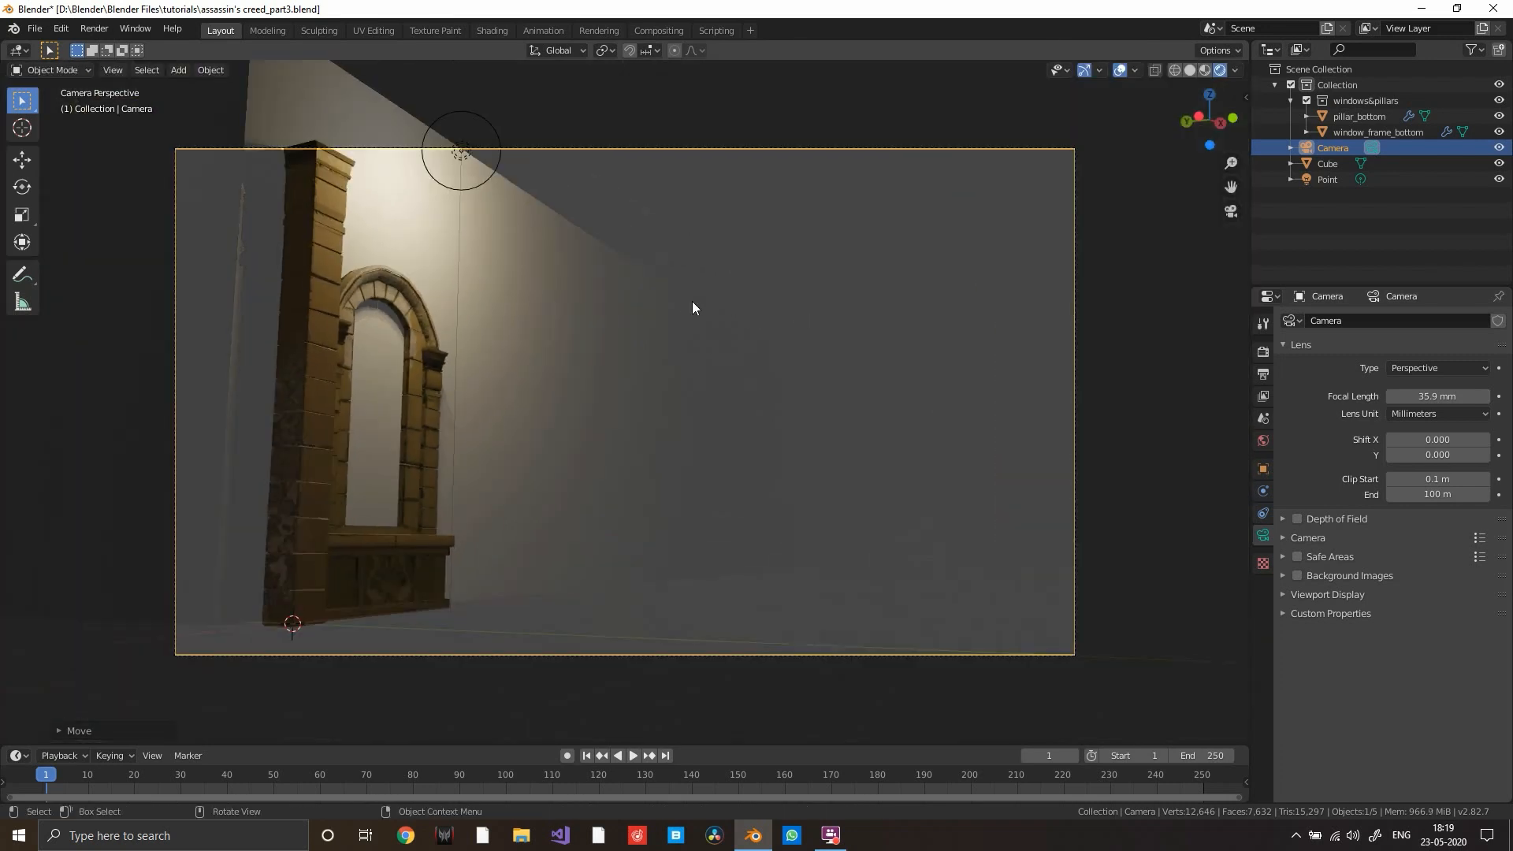
middle_drag(692, 301, 802, 345)
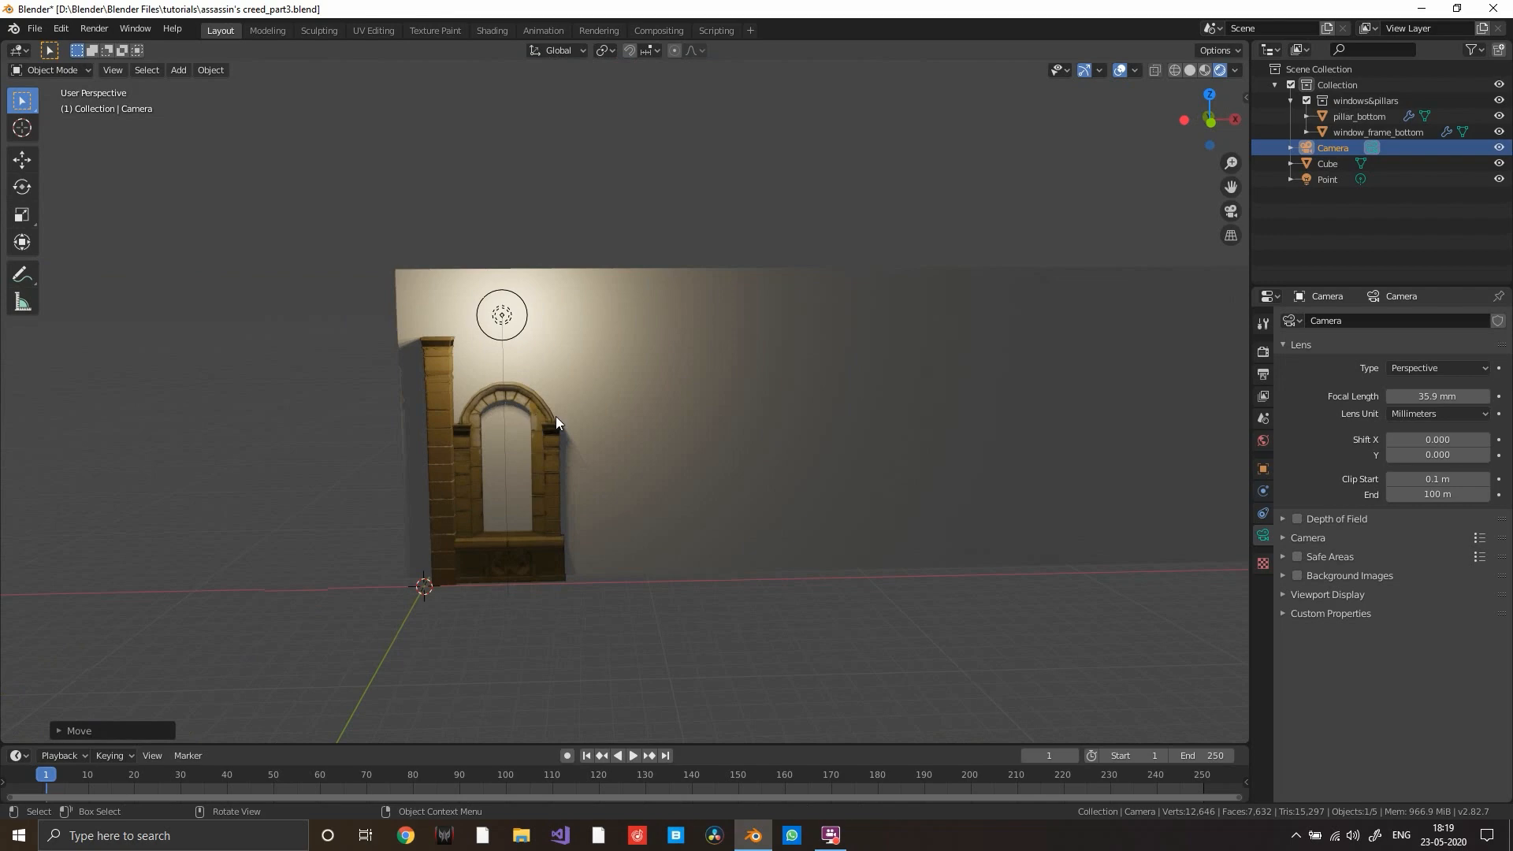
click(555, 416)
shift+middle_drag(587, 439, 670, 365)
scroll(661, 388, up, 4)
middle_drag(713, 362, 700, 397)
scroll(688, 367, down, 1)
scroll(690, 372, up, 3)
scroll(701, 389, down, 4)
scroll(818, 426, down, 4)
scroll(700, 397, up, 3)
scroll(700, 397, up, 3)
scroll(701, 388, down, 4)
shift+middle_drag(891, 418, 834, 386)
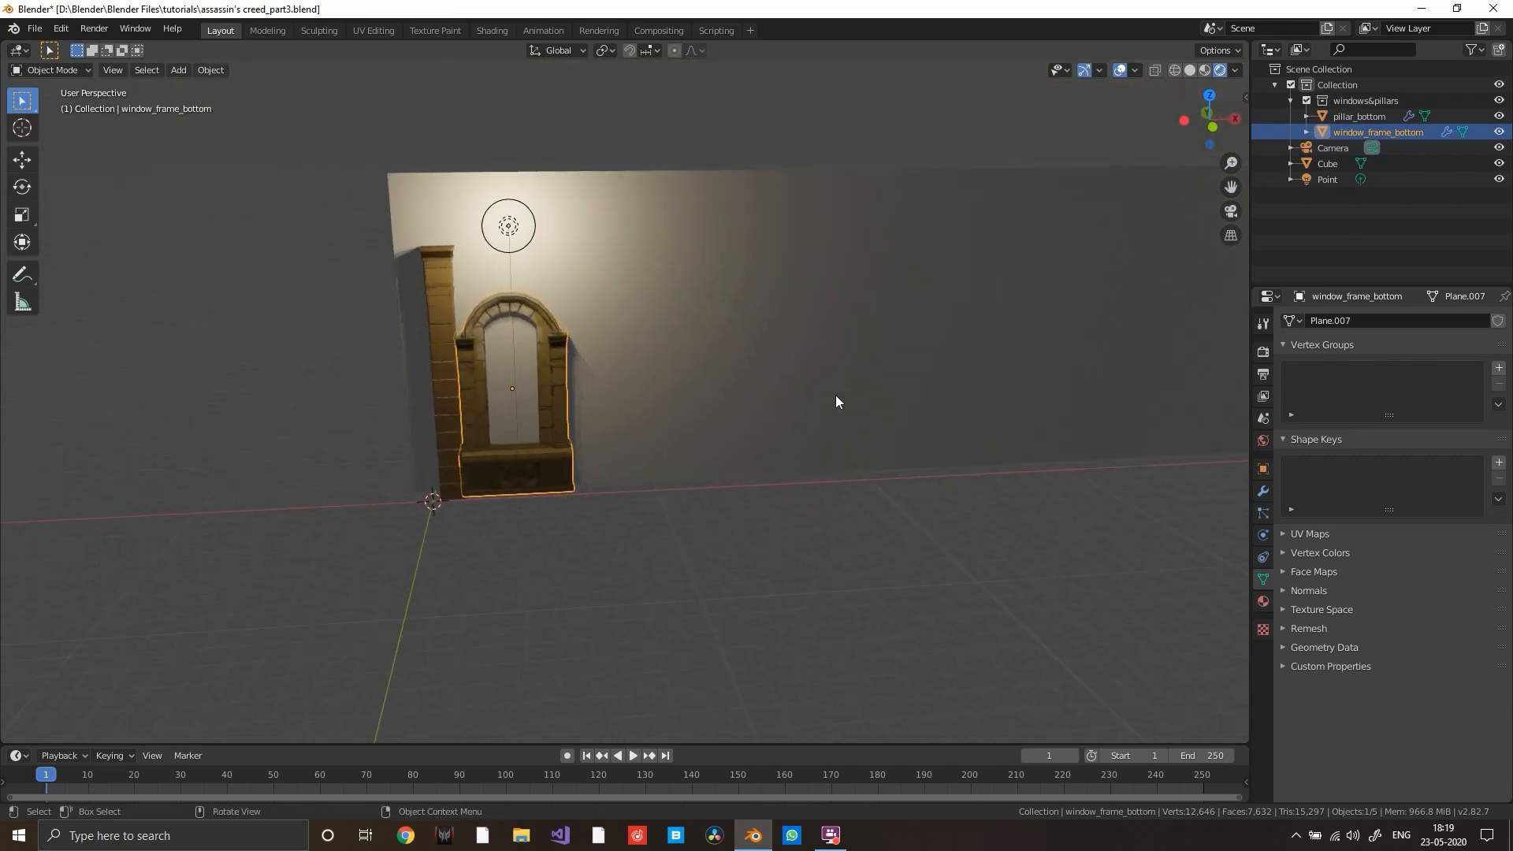
shift+middle_drag(680, 366, 723, 368)
scroll(638, 350, up, 4)
scroll(662, 395, down, 1)
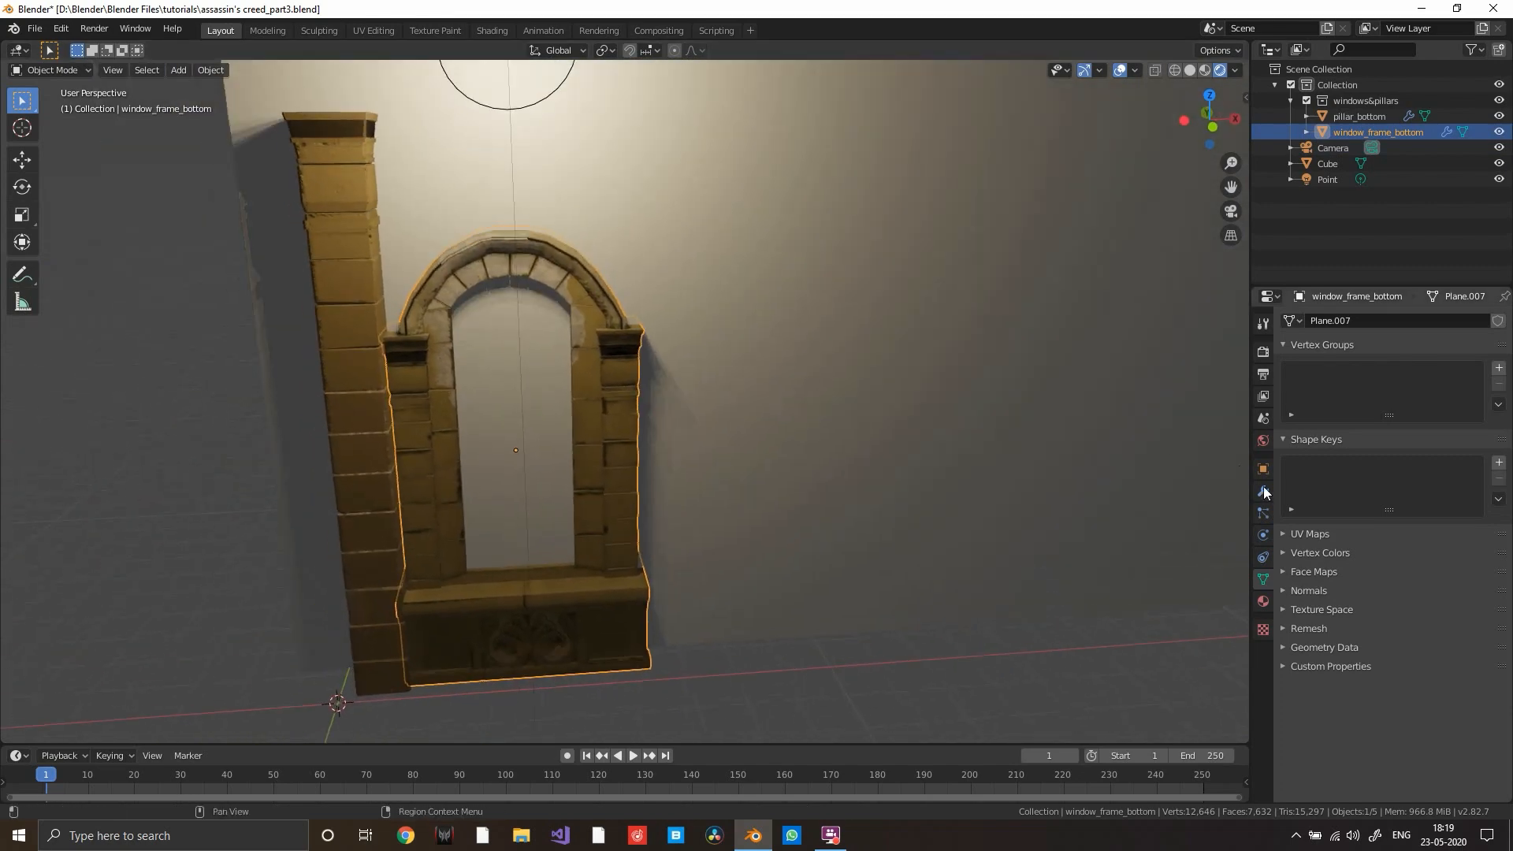
- Try removing the Edge Split modifier from the window frame and undo the removal
click(1262, 488)
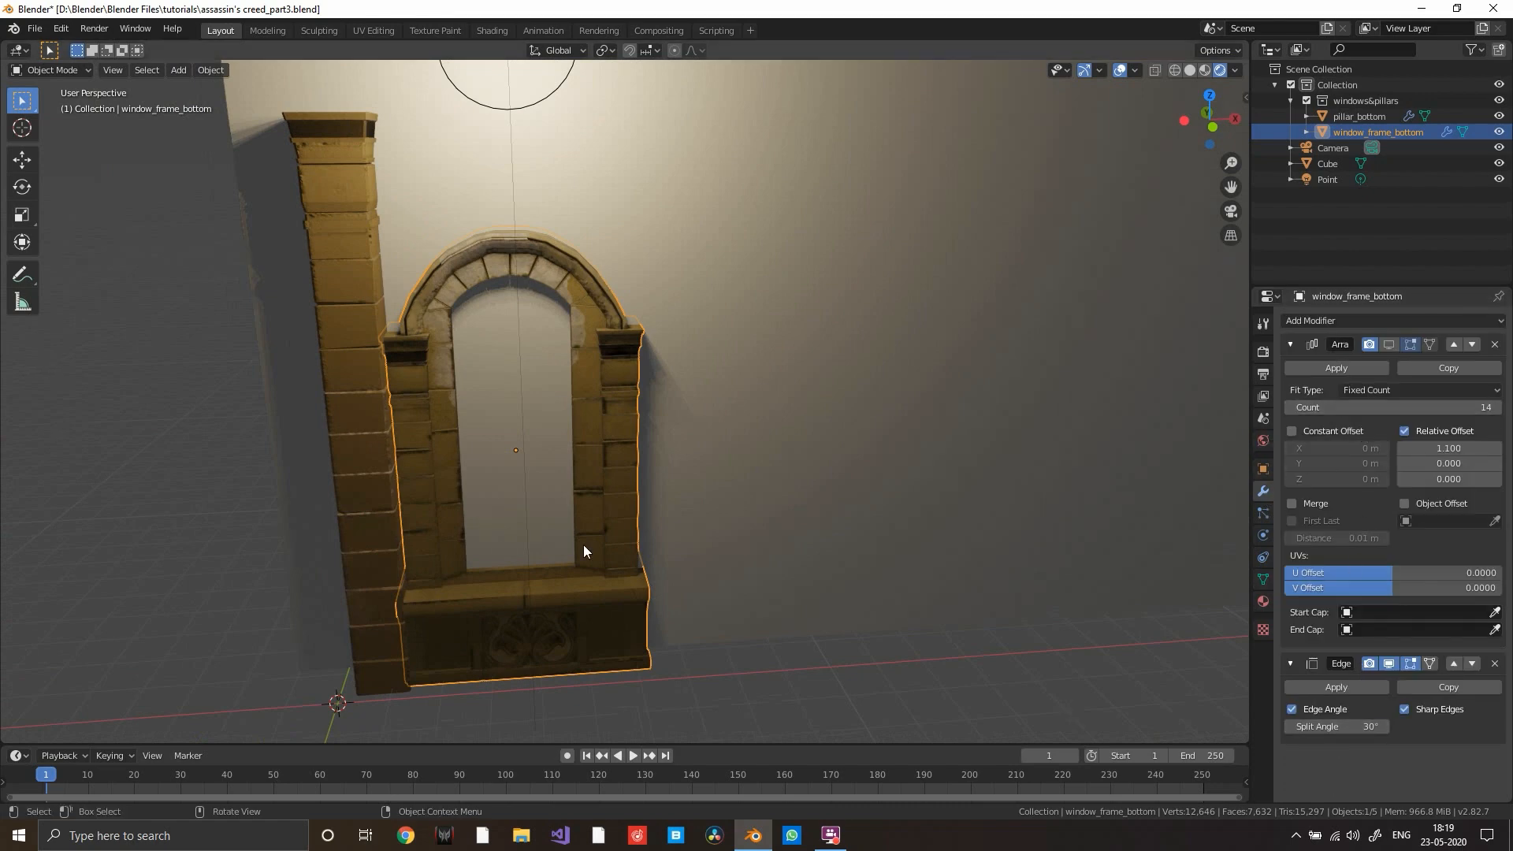
middle_drag(598, 540, 654, 543)
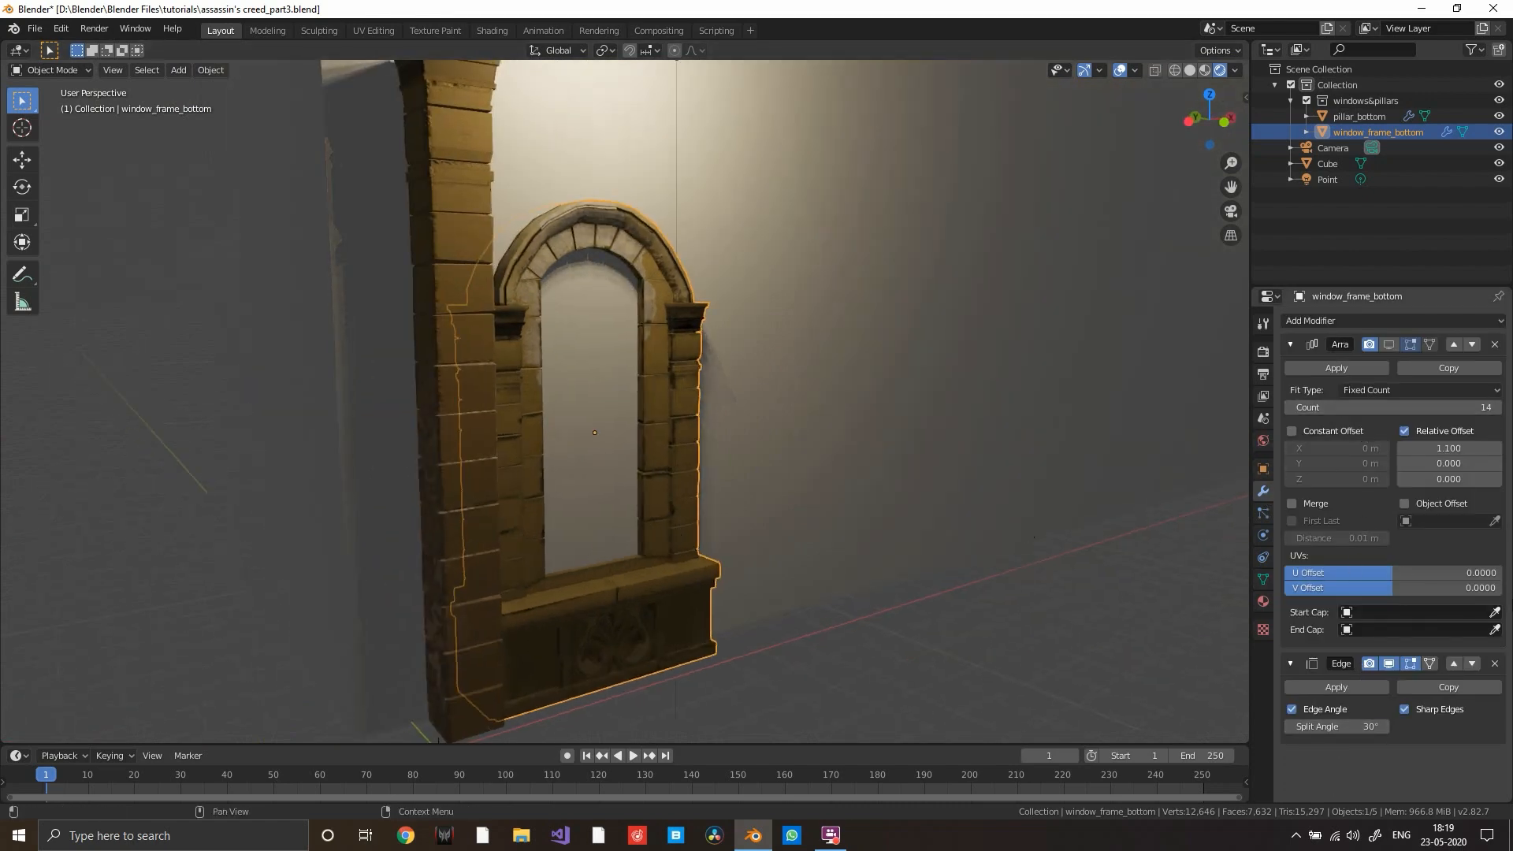
click(1495, 664)
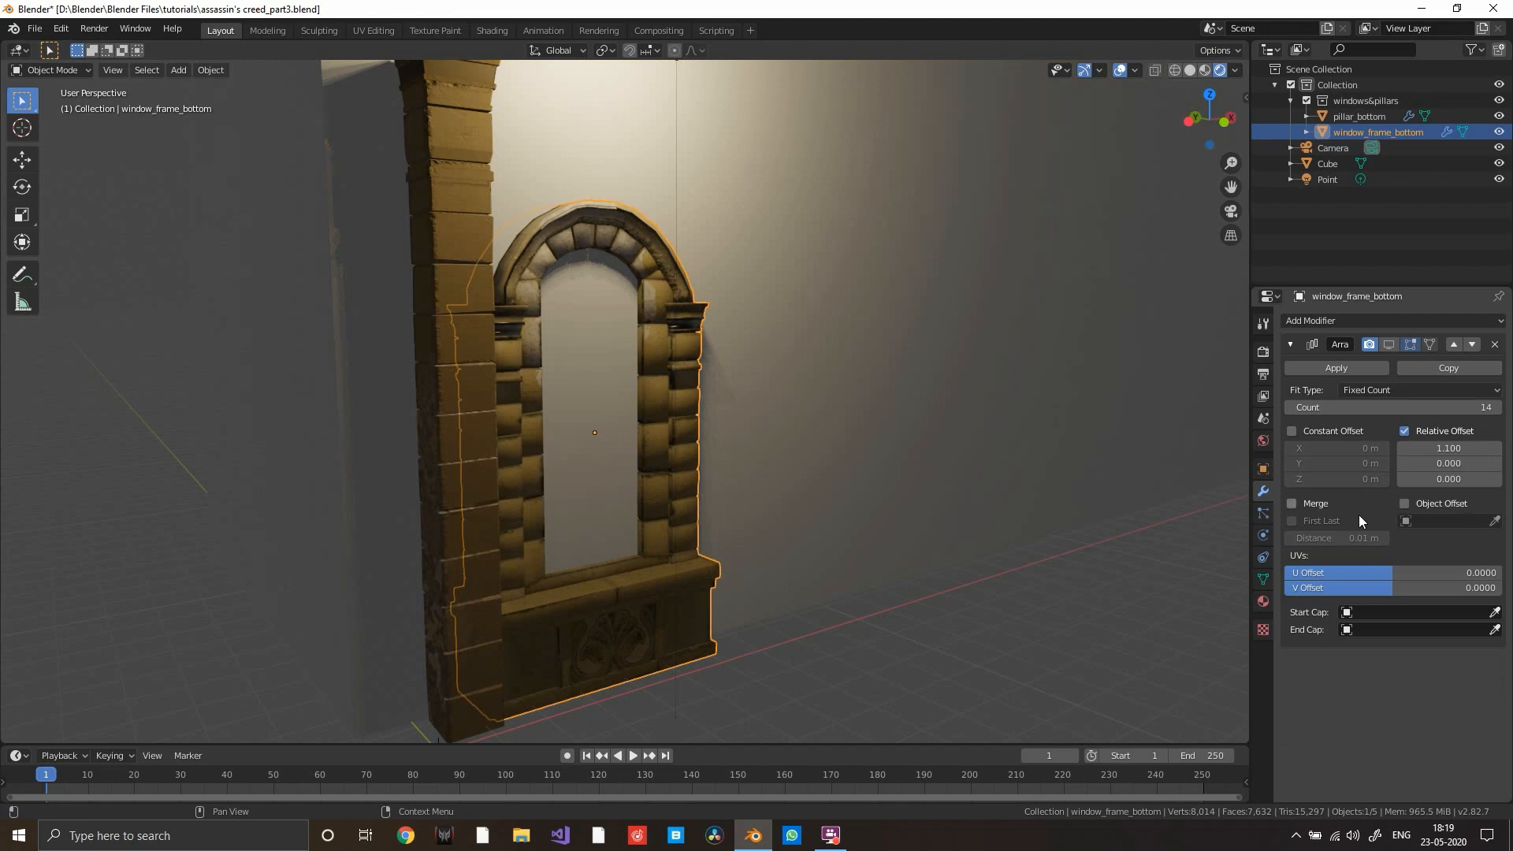
key(ctrl+z)
- Remove both the Edge Split and Array modifiers from the window frame
middle_drag(1051, 498, 1009, 474)
scroll(1002, 473, up, 5)
scroll(1000, 473, down, 3)
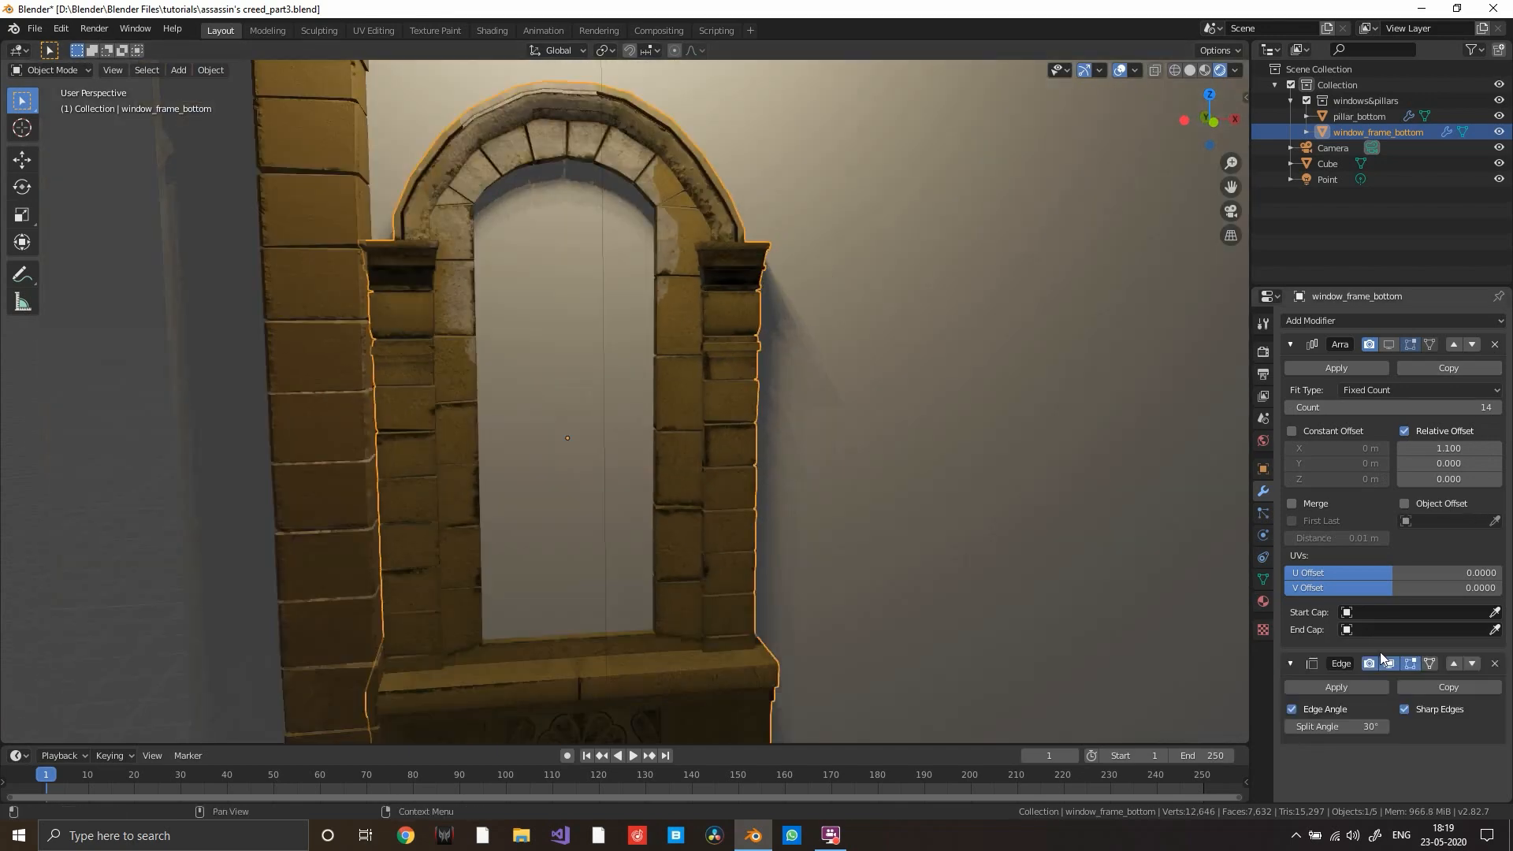
click(1494, 664)
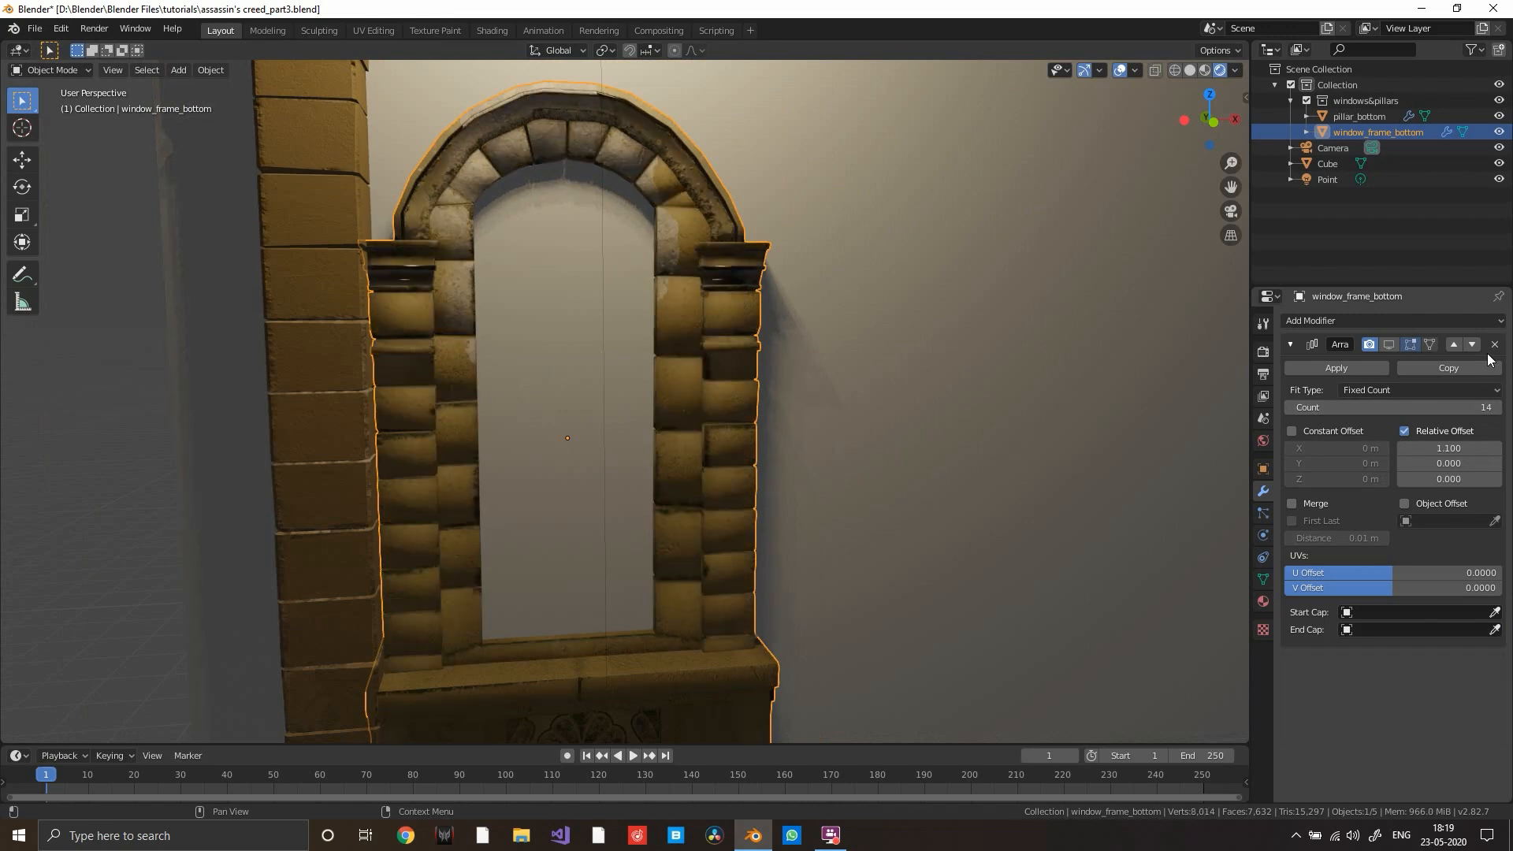
click(1493, 345)
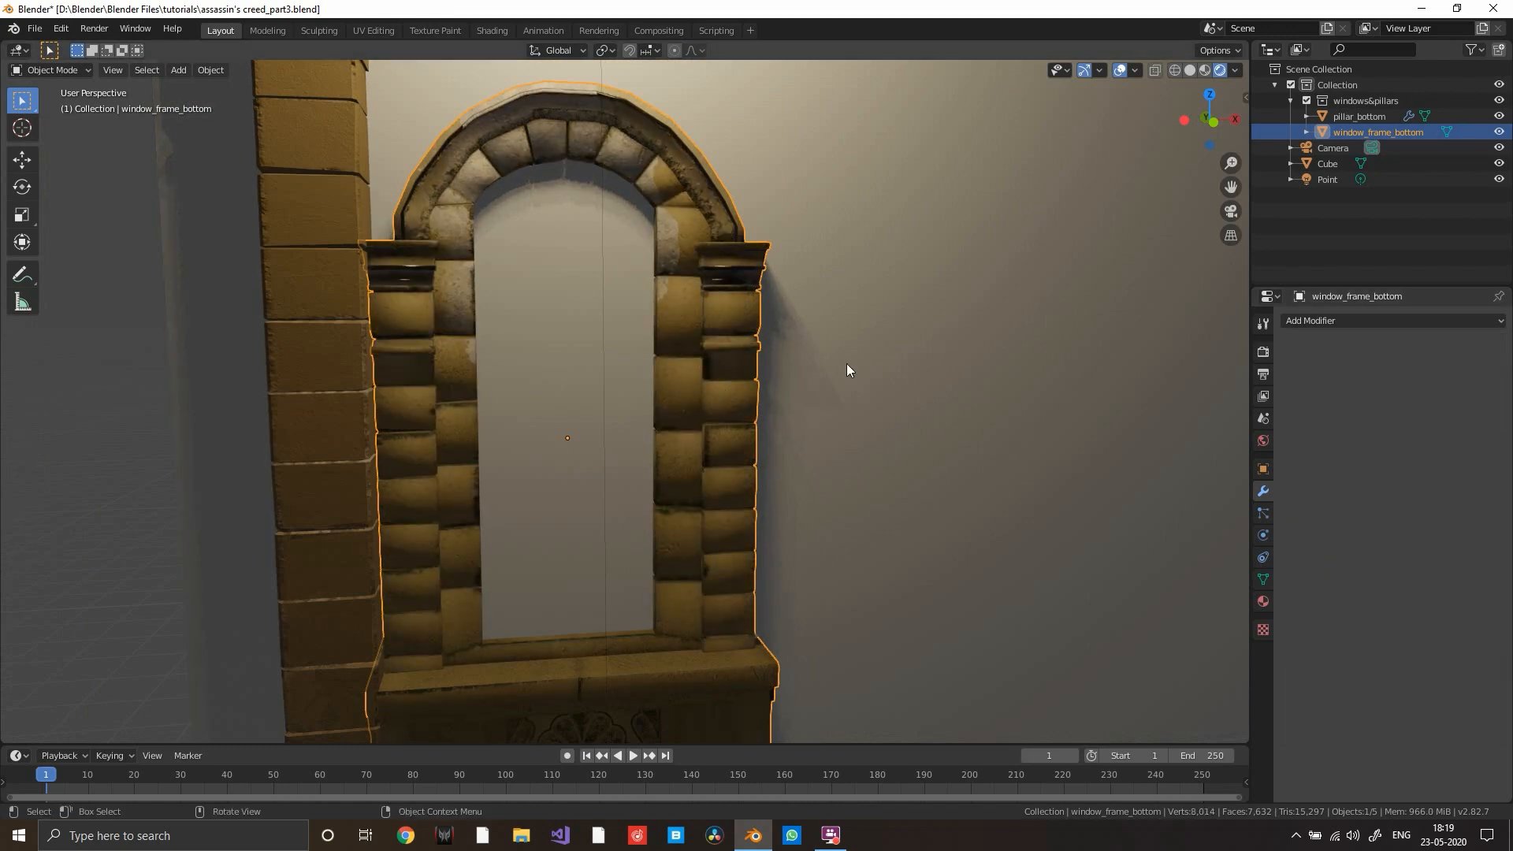
- Add an Edge Split modifier to the window frame and inspect the shading of its stone blocks
click(1379, 321)
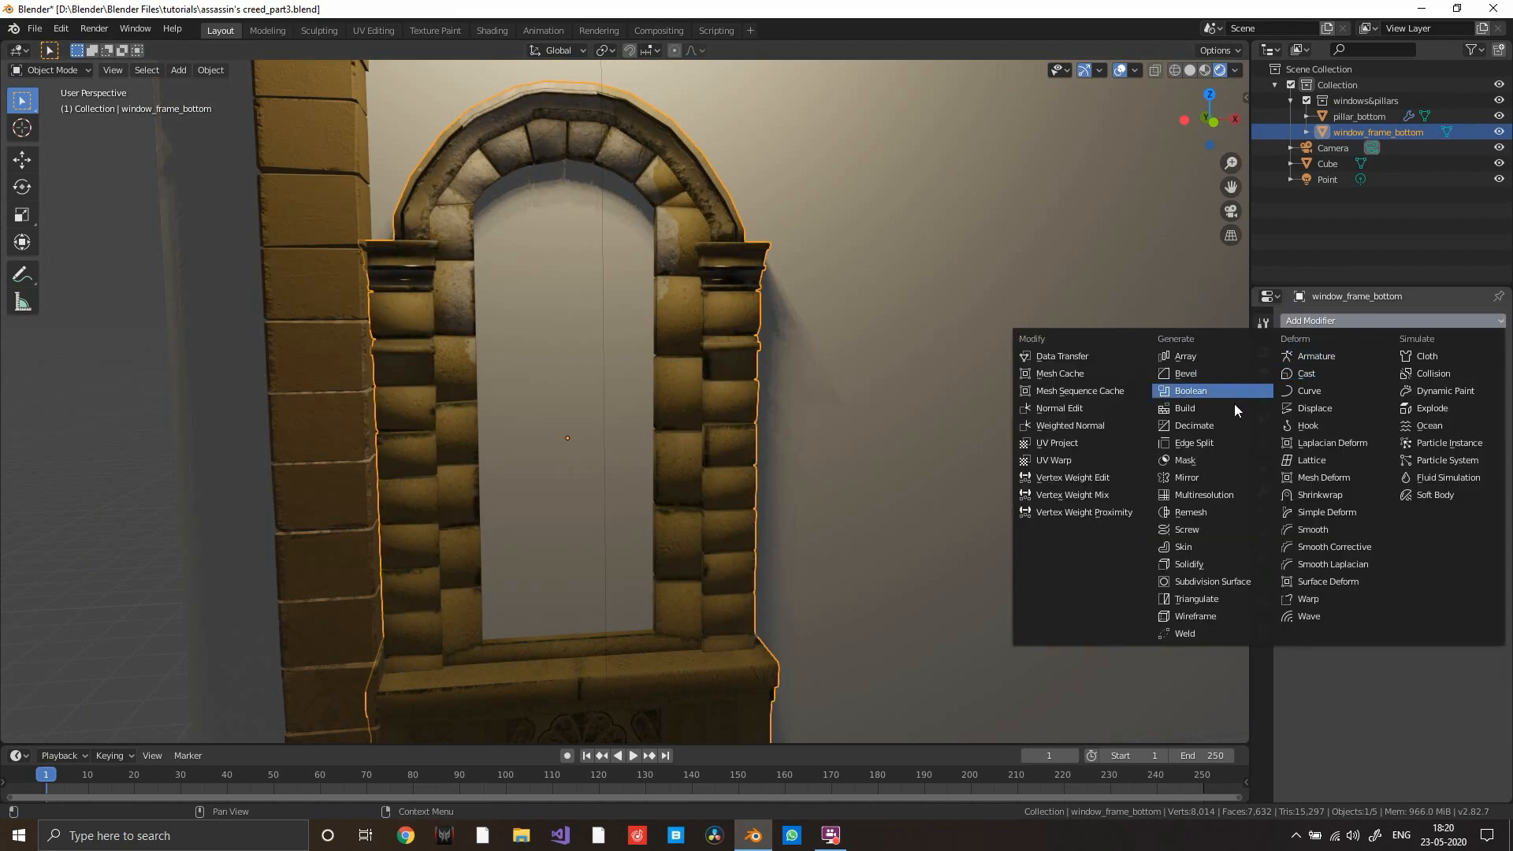
click(1216, 447)
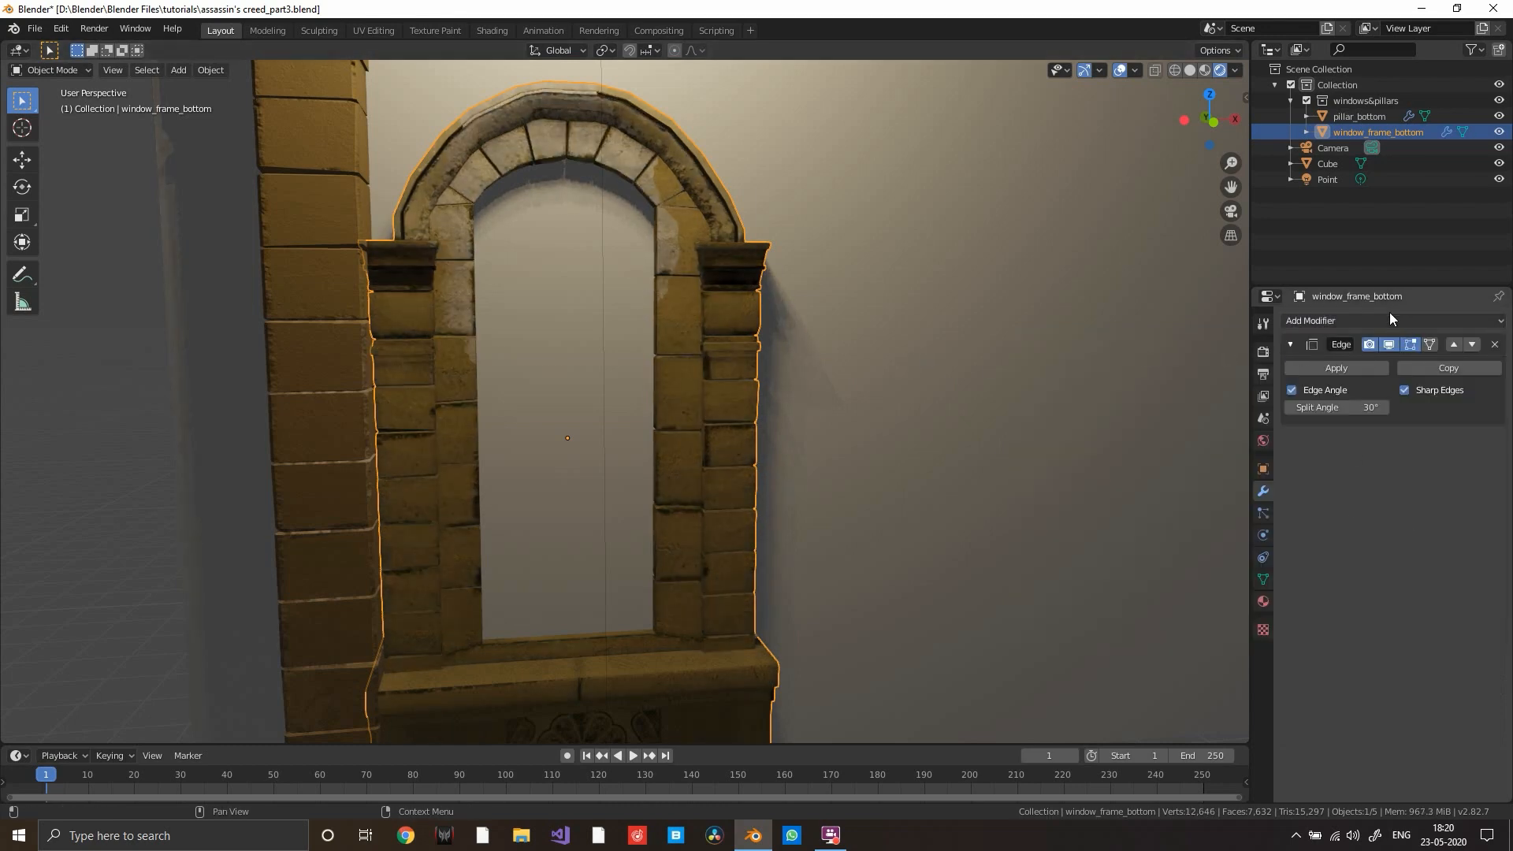
middle_drag(683, 345, 730, 319)
scroll(729, 319, up, 4)
scroll(745, 325, down, 5)
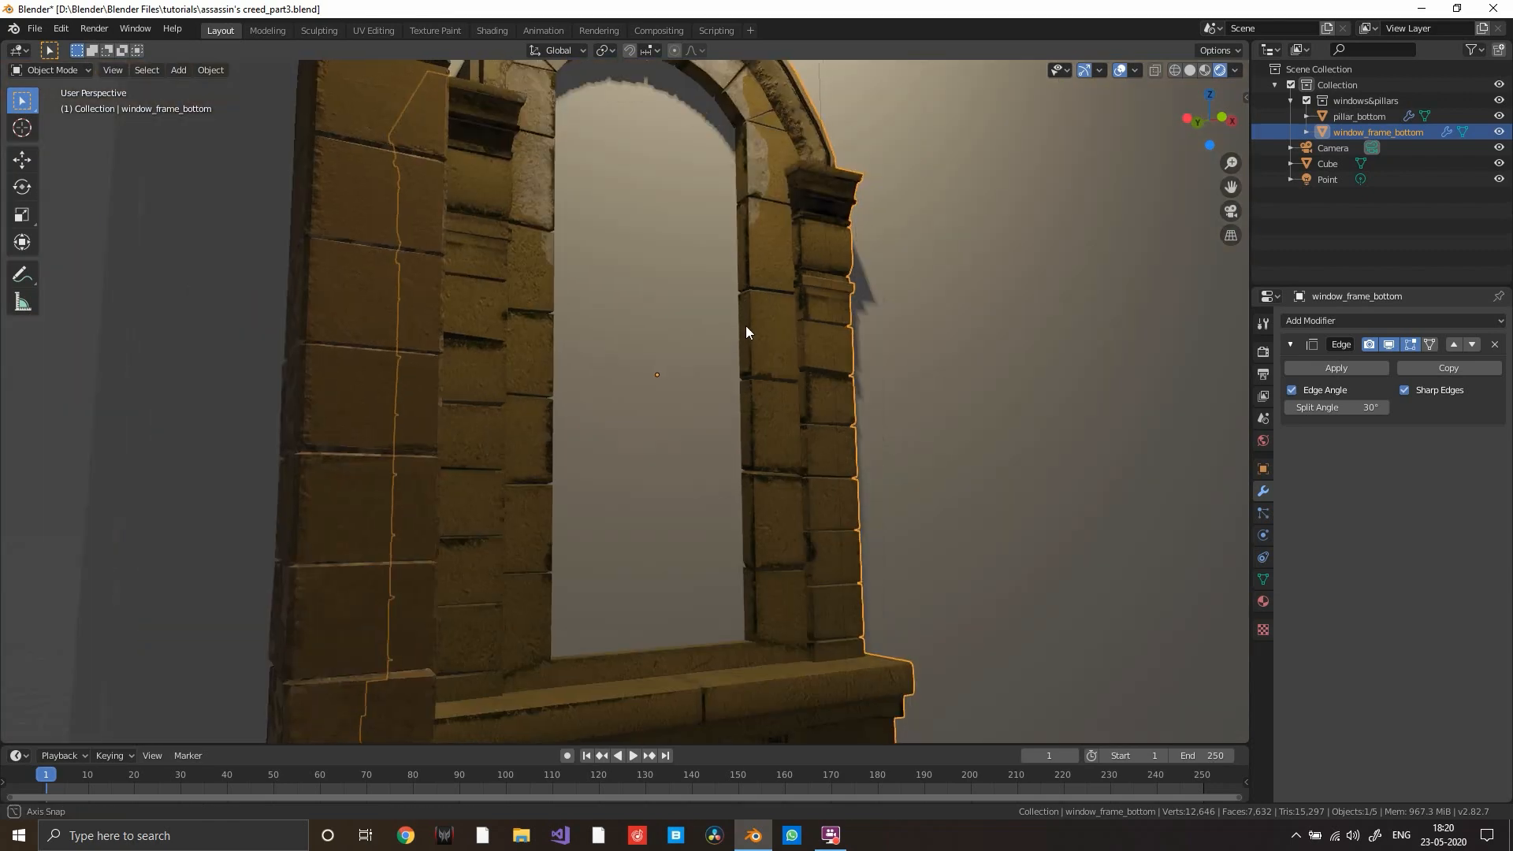
- Remove the window frame's Edge Split modifier, shade the frame flat, and inspect its blocks and sill up close
click(1495, 344)
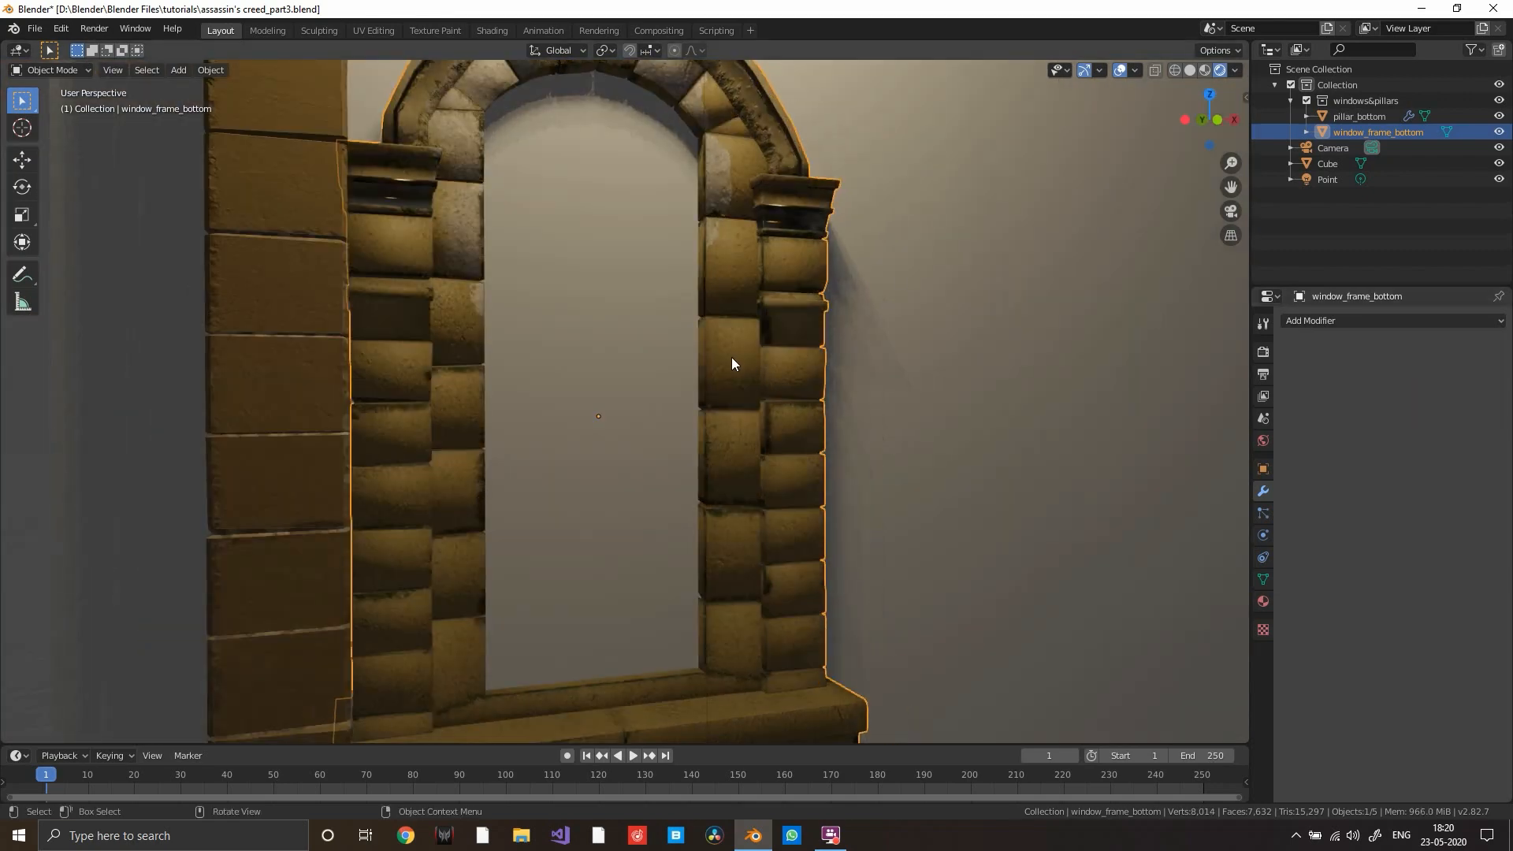
right_click(731, 357)
click(734, 370)
middle_drag(733, 412, 799, 402)
scroll(799, 402, up, 3)
scroll(812, 441, down, 4)
middle_drag(811, 480, 768, 427)
scroll(671, 359, up, 5)
scroll(725, 260, down, 4)
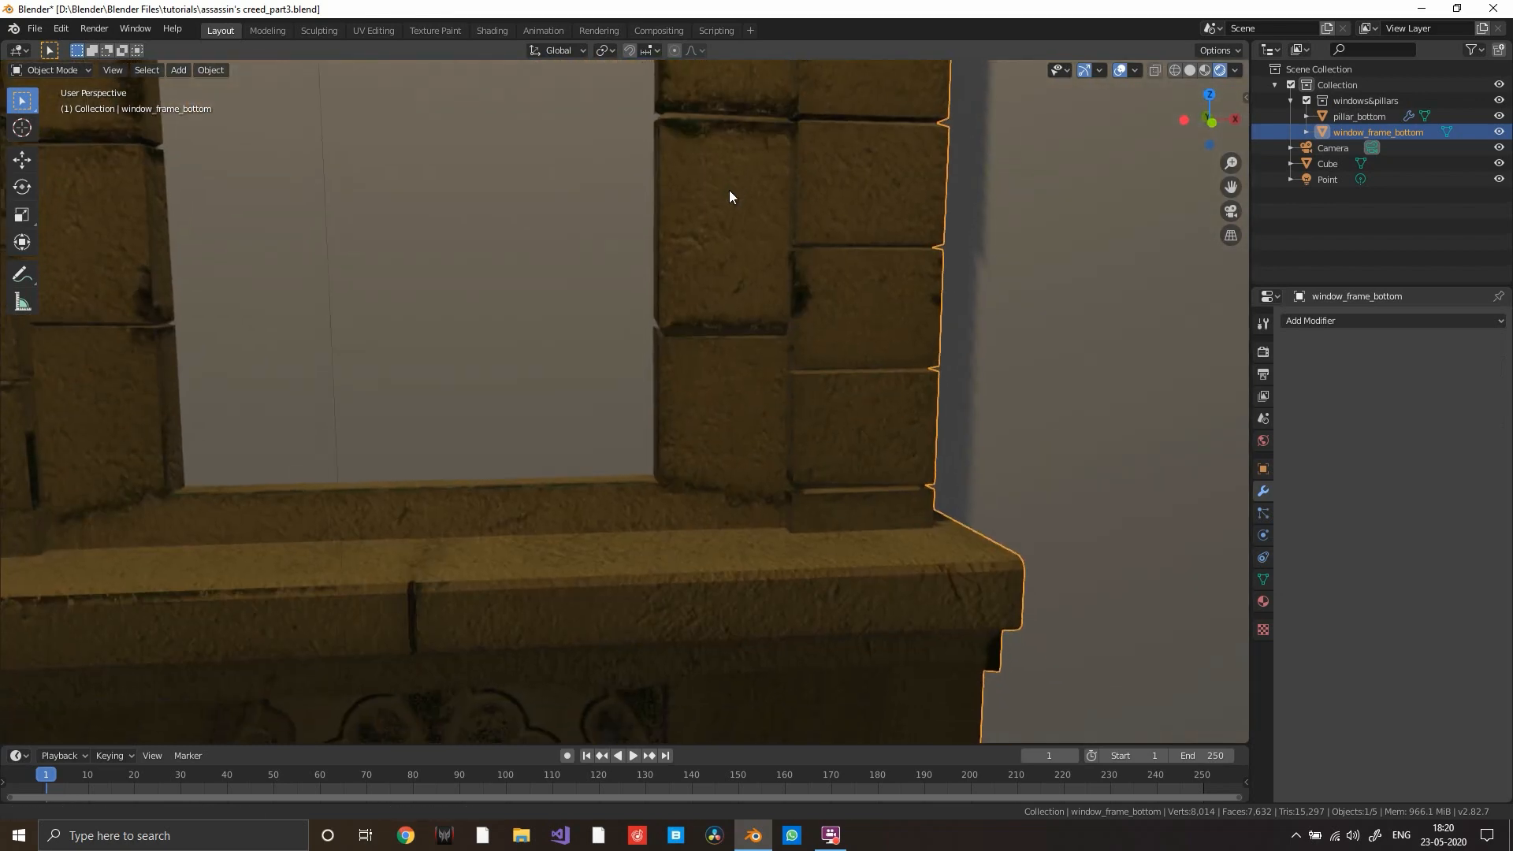
scroll(709, 465, up, 4)
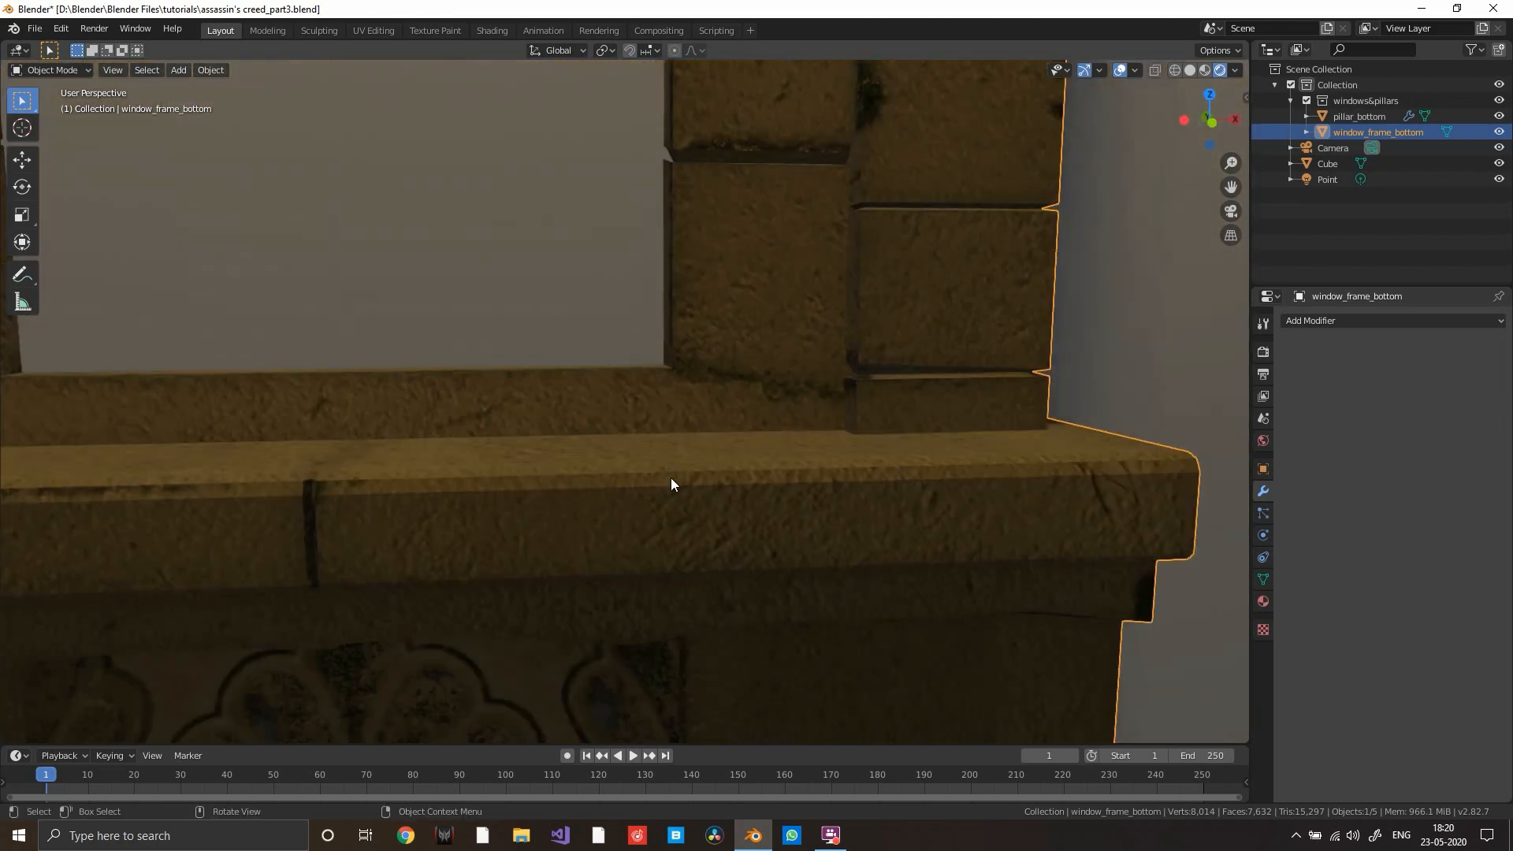
scroll(670, 478, down, 5)
middle_drag(650, 354, 802, 380)
scroll(808, 339, down, 6)
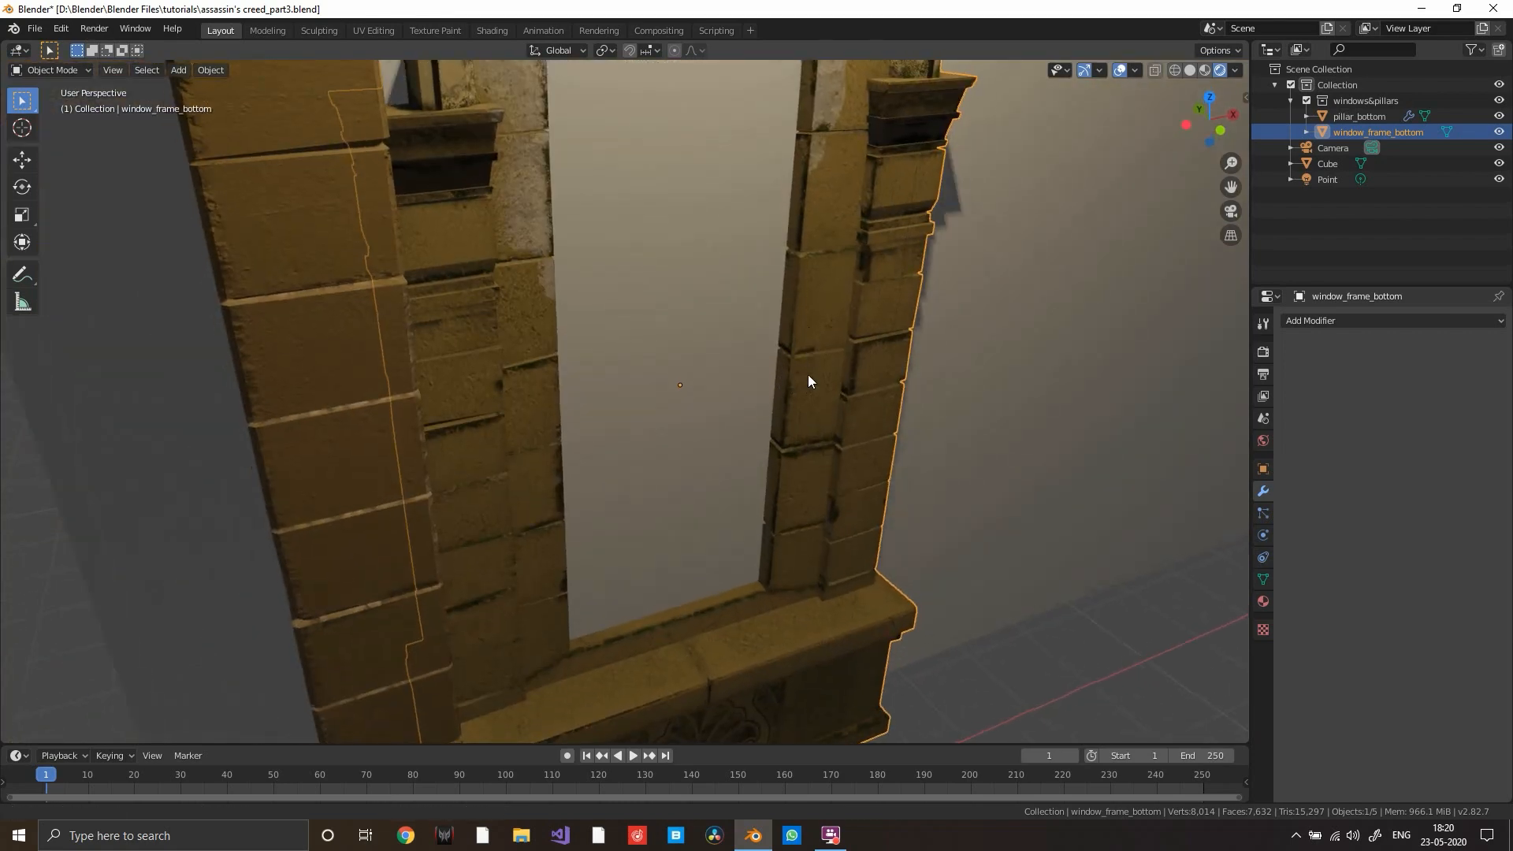
- Shade the window frame smooth and give it an Edge Split modifier with the default 30° split angle
right_click(735, 345)
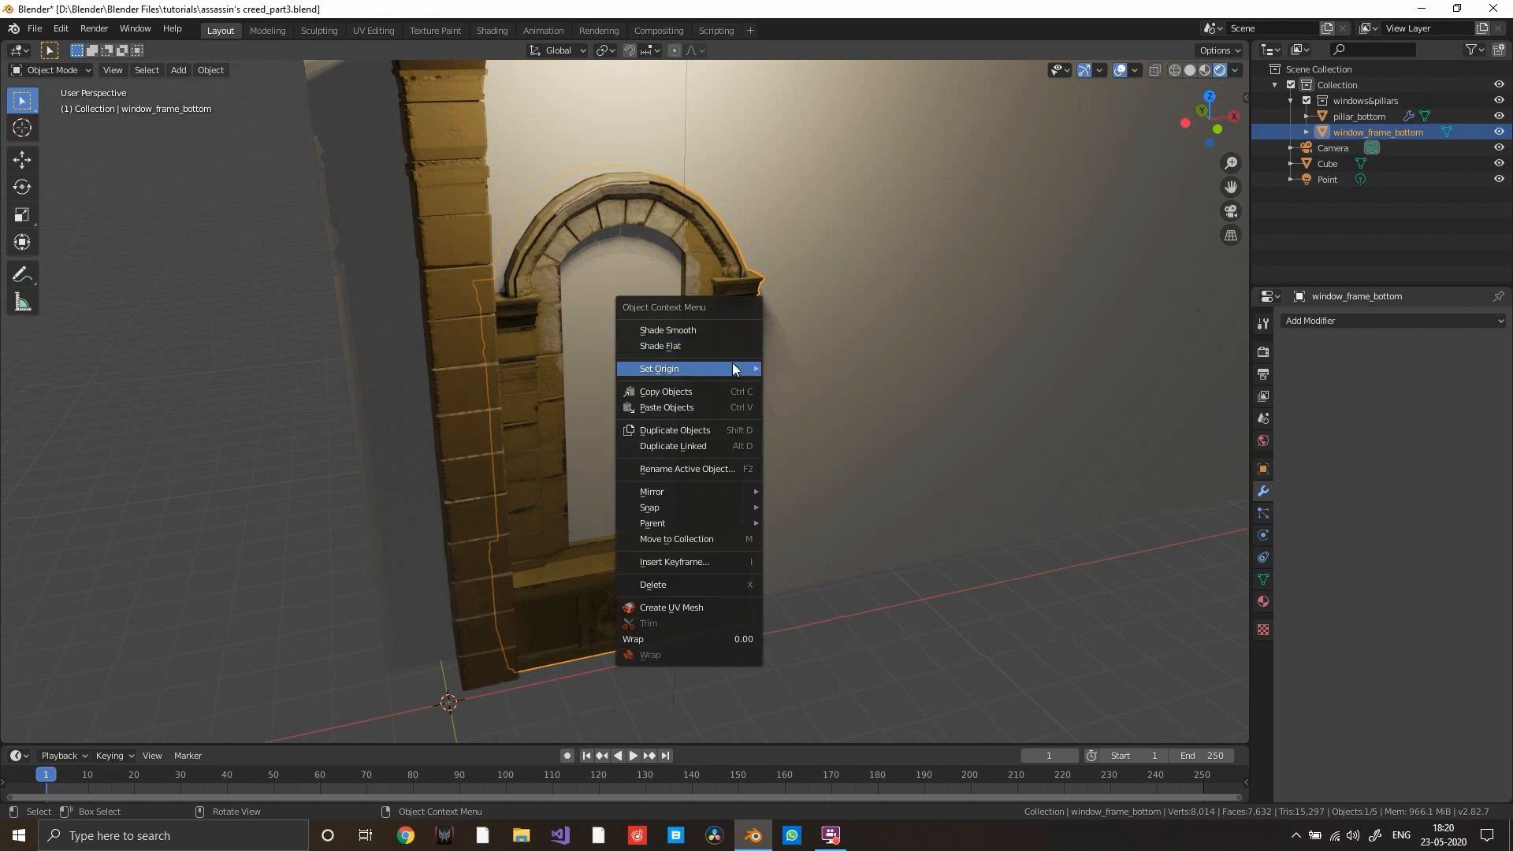
click(729, 333)
click(1363, 320)
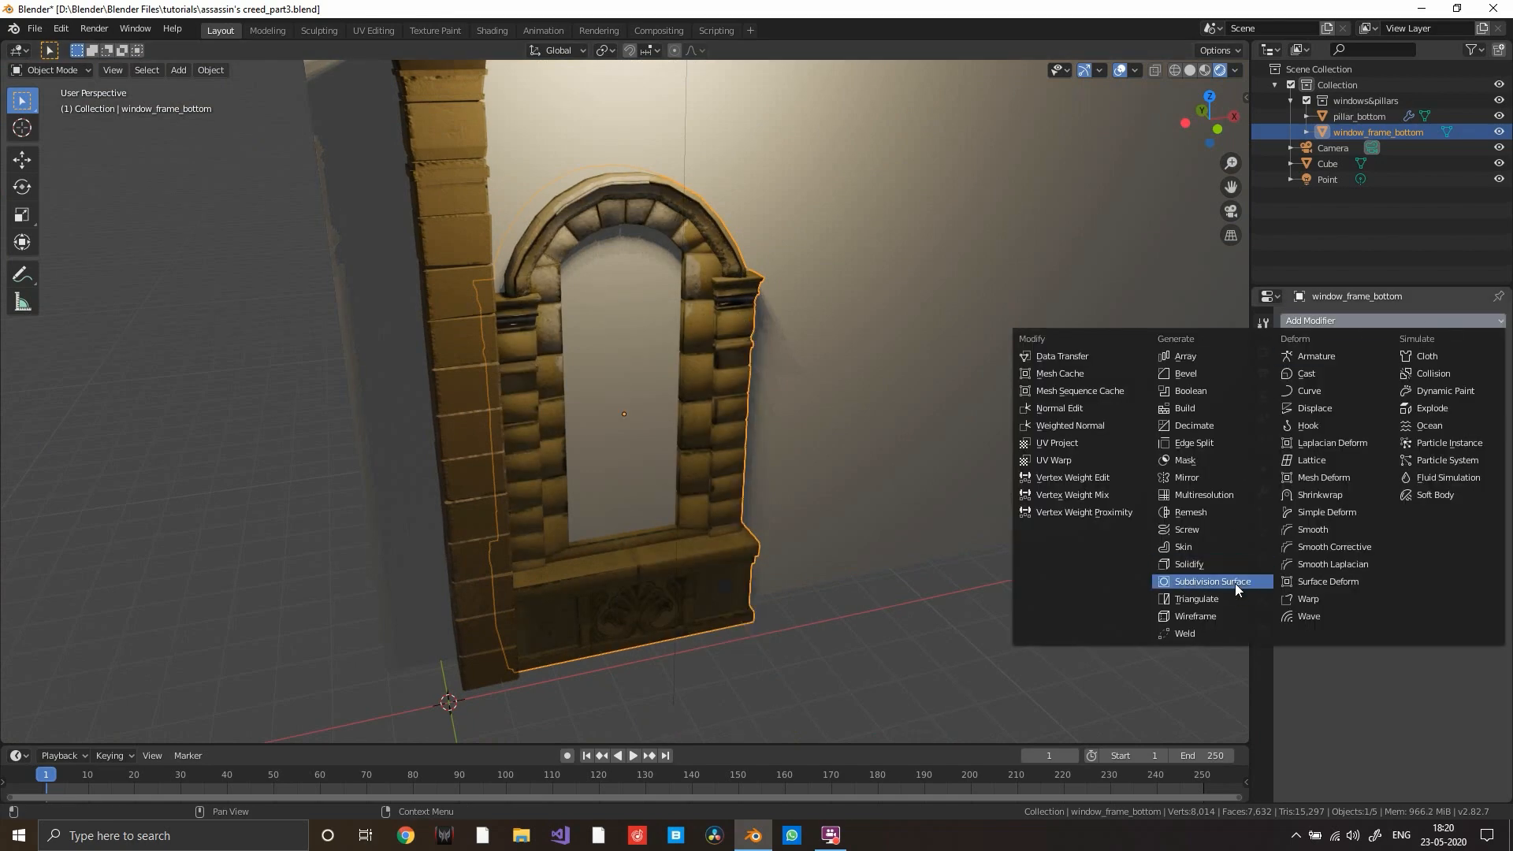
click(1222, 442)
scroll(885, 491, up, 5)
scroll(864, 362, down, 2)
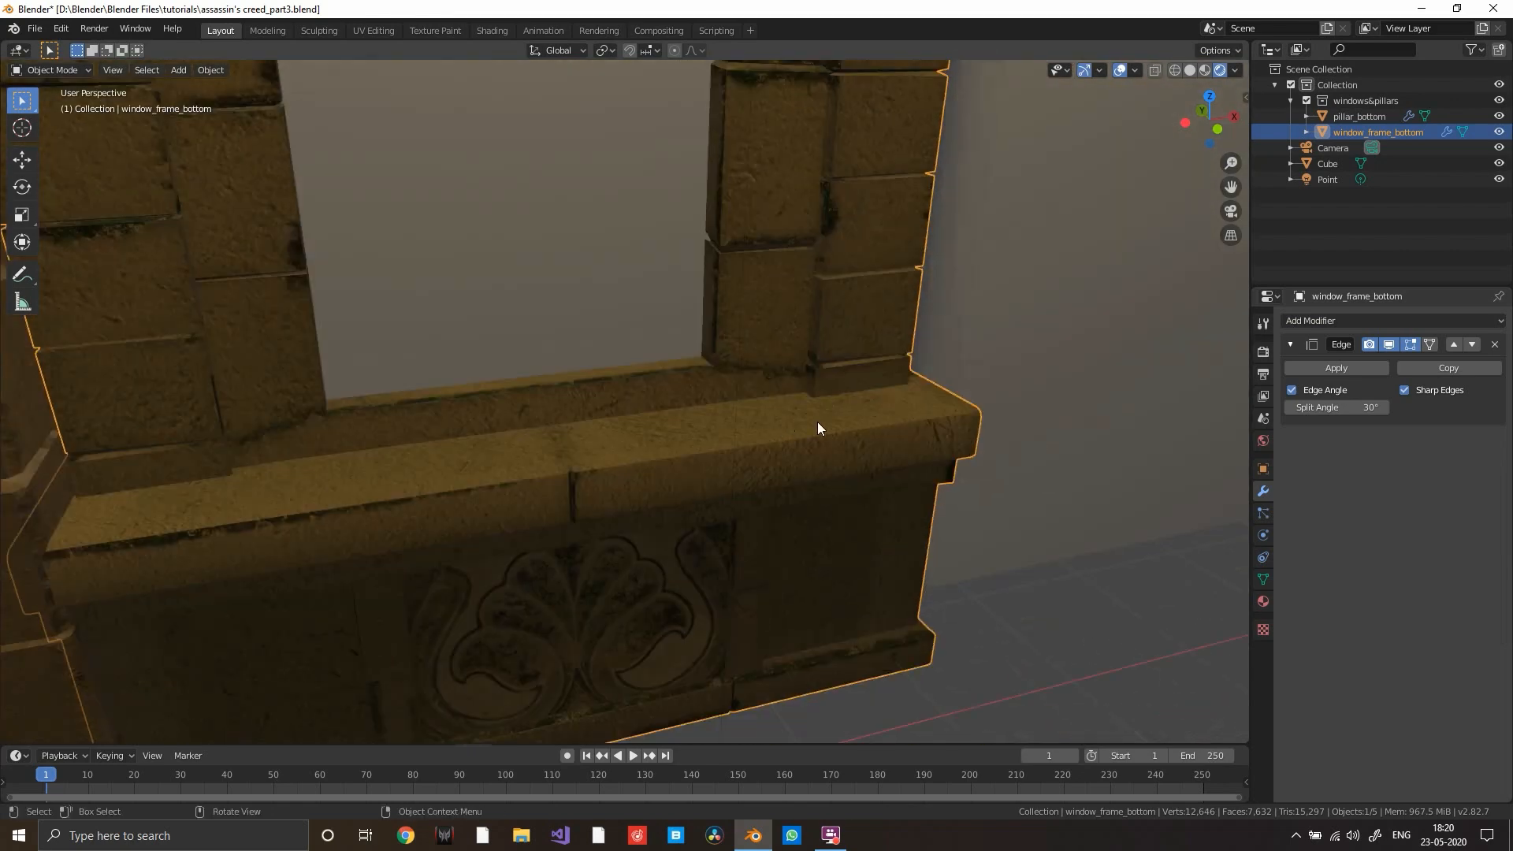
scroll(813, 248, down, 6)
mouse_move(876, 312)
middle_down()
mouse_move(838, 303)
mouse_move(878, 297)
middle_up()
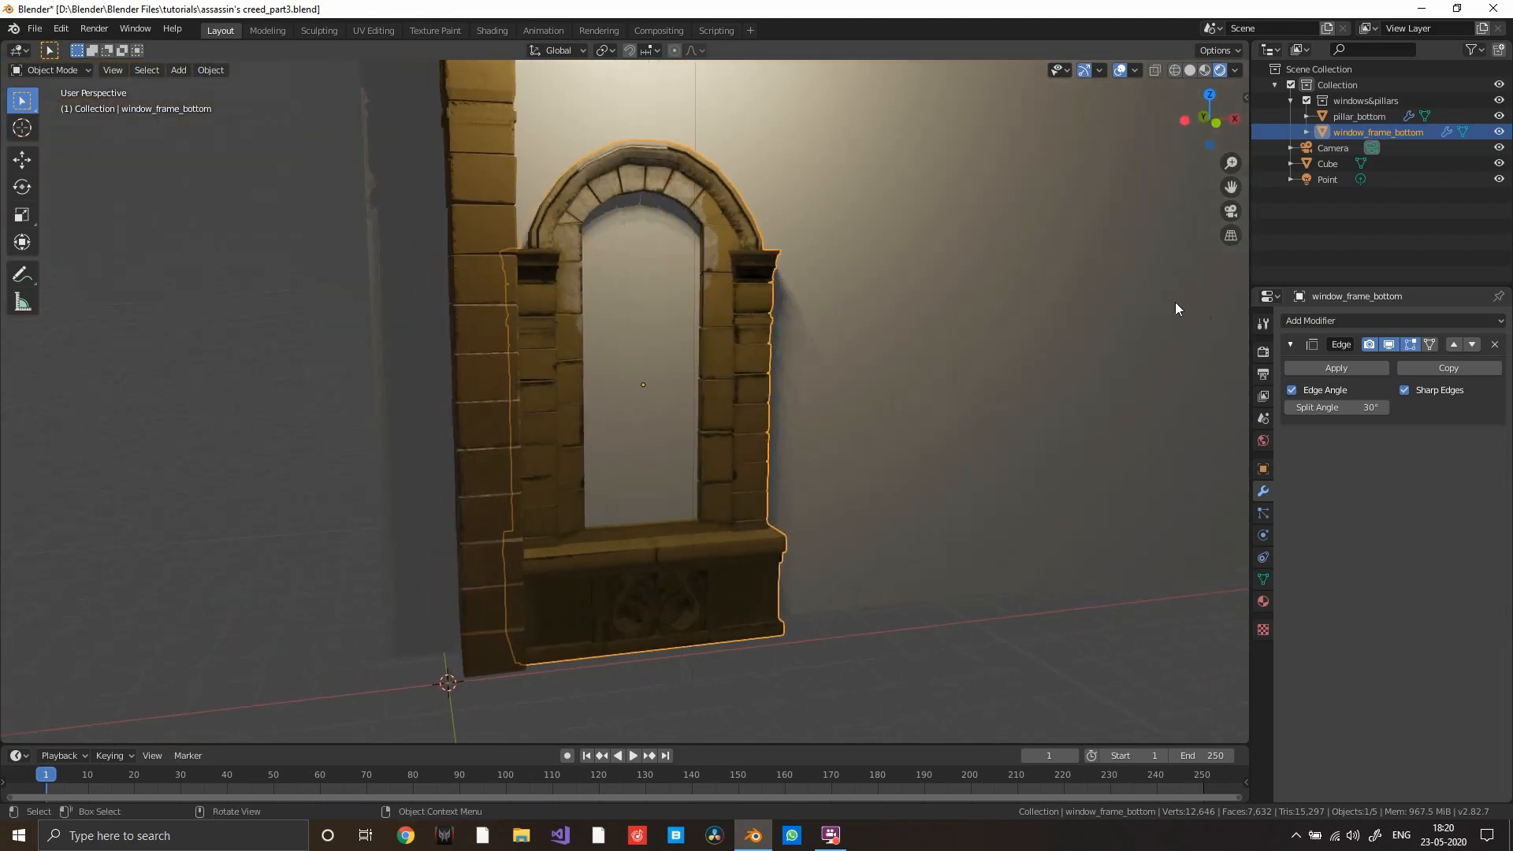
- Add an Array modifier to the window frame and set its count to 4
click(1322, 315)
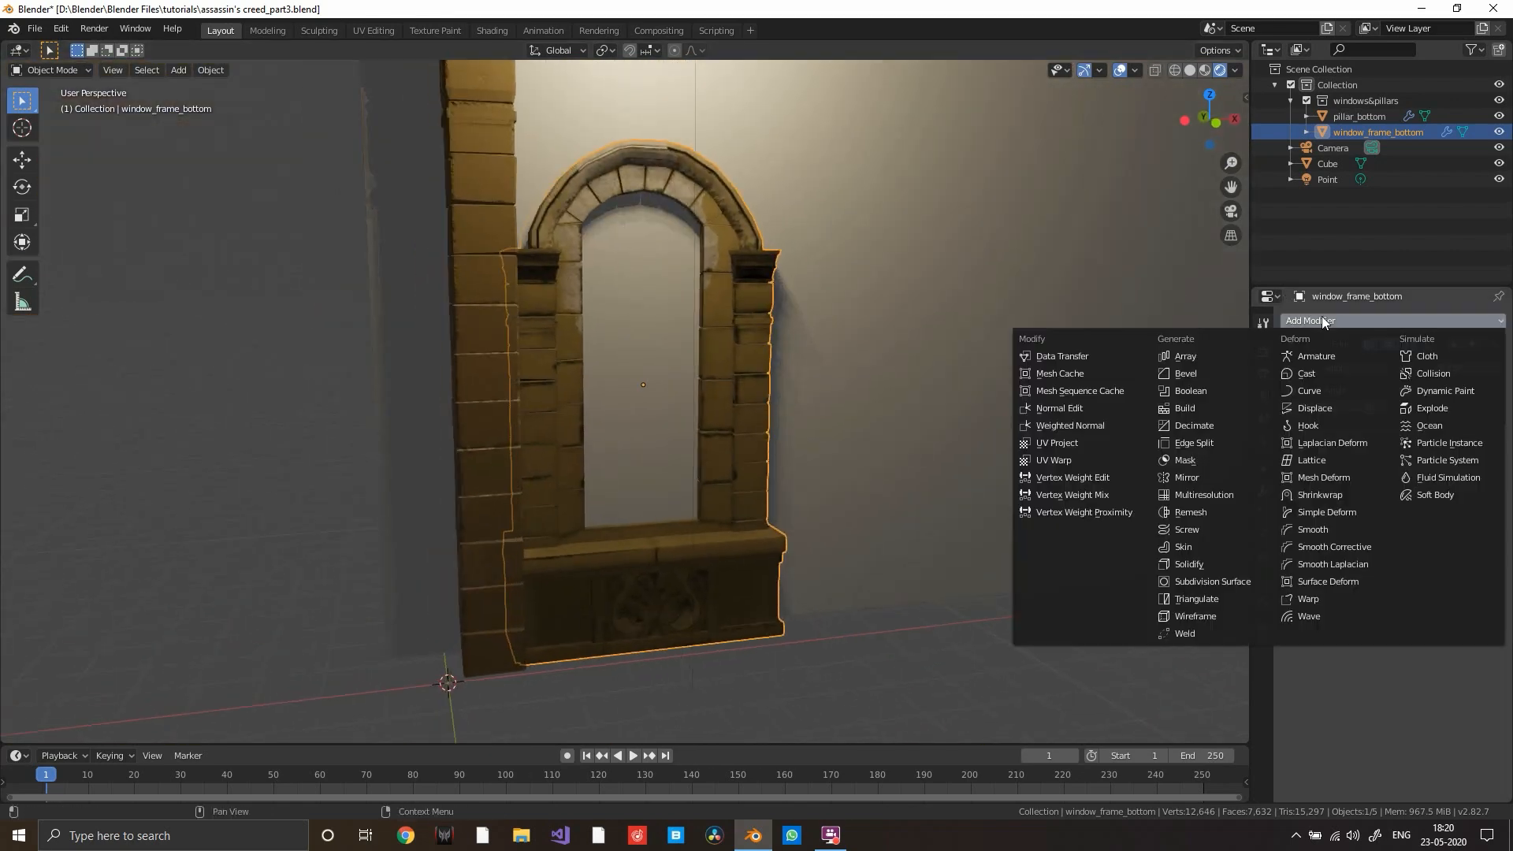
click(1216, 358)
scroll(837, 352, down, 5)
mouse_move(924, 376)
middle_down()
mouse_move(864, 371)
mouse_move(787, 405)
middle_up()
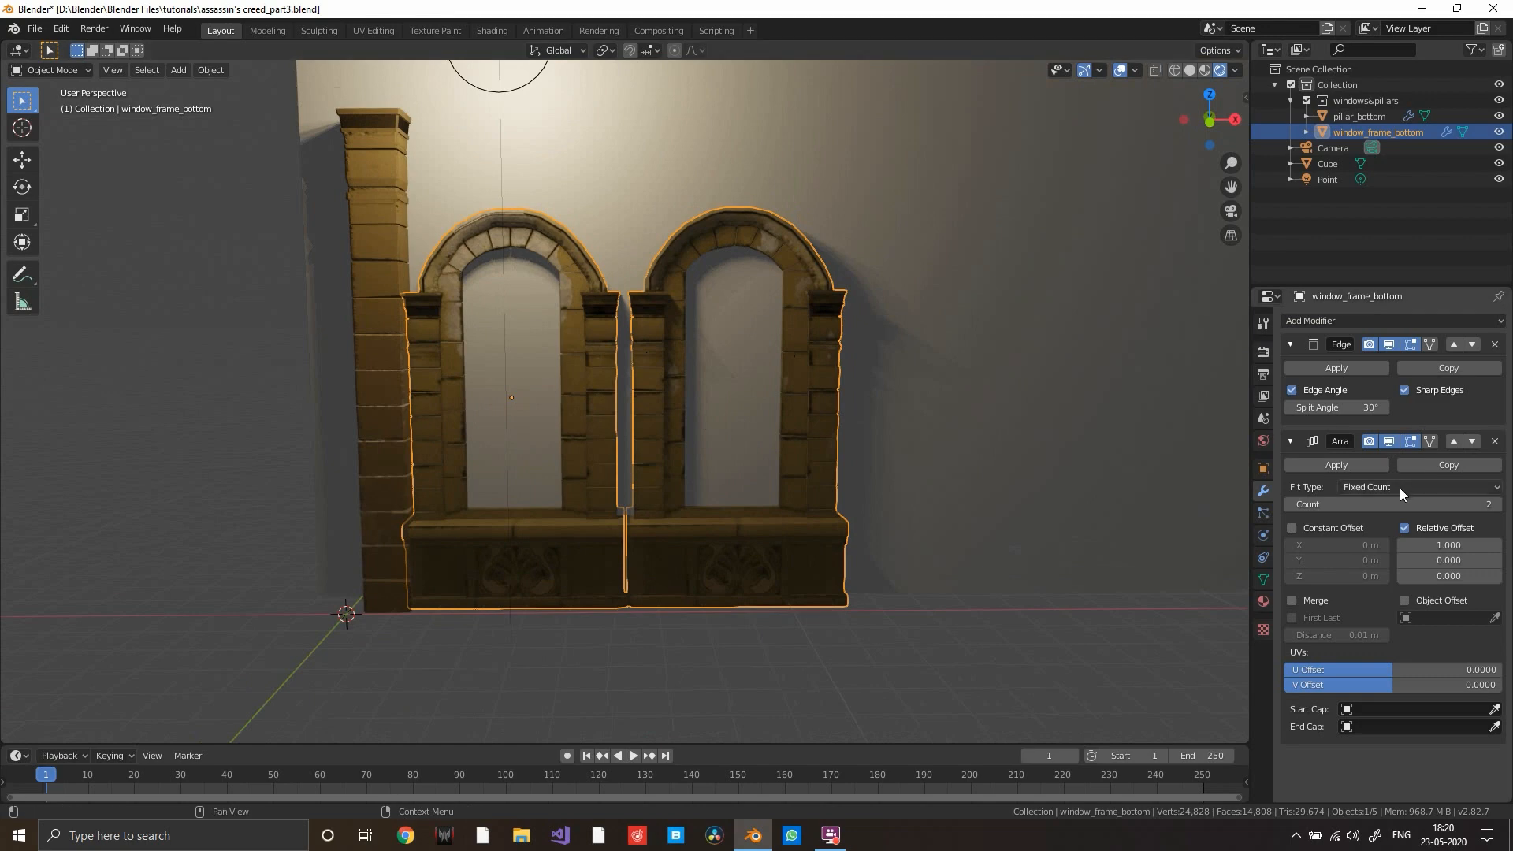
click(1496, 505)
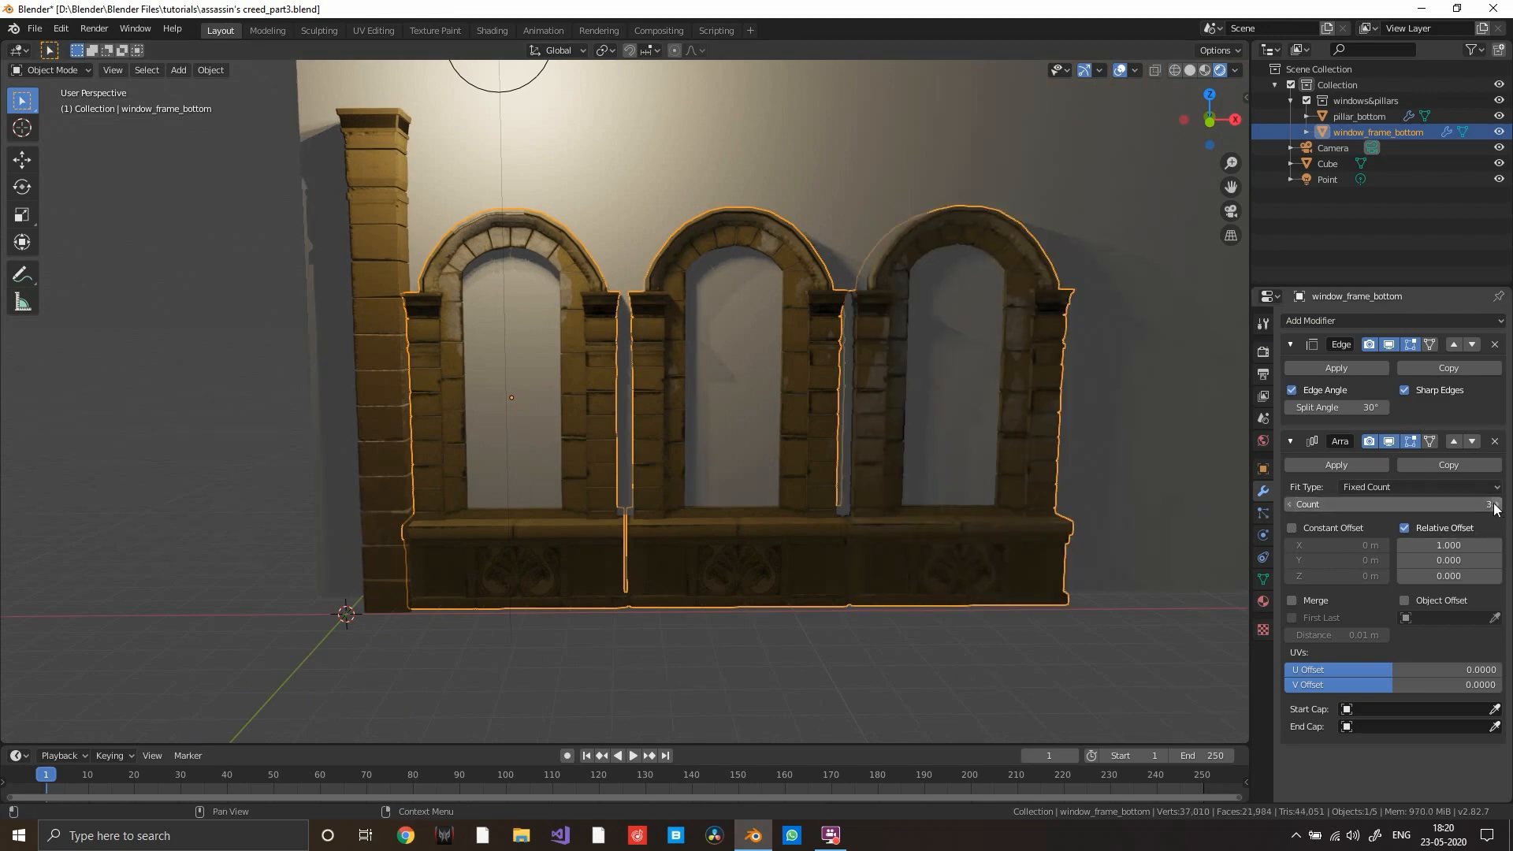
click(1496, 505)
- Space out the arrayed window frames by setting the relative X offset to 1.260
scroll(830, 395, down, 4)
shift+middle_drag(830, 396, 771, 338)
middle_drag(937, 397, 1009, 482)
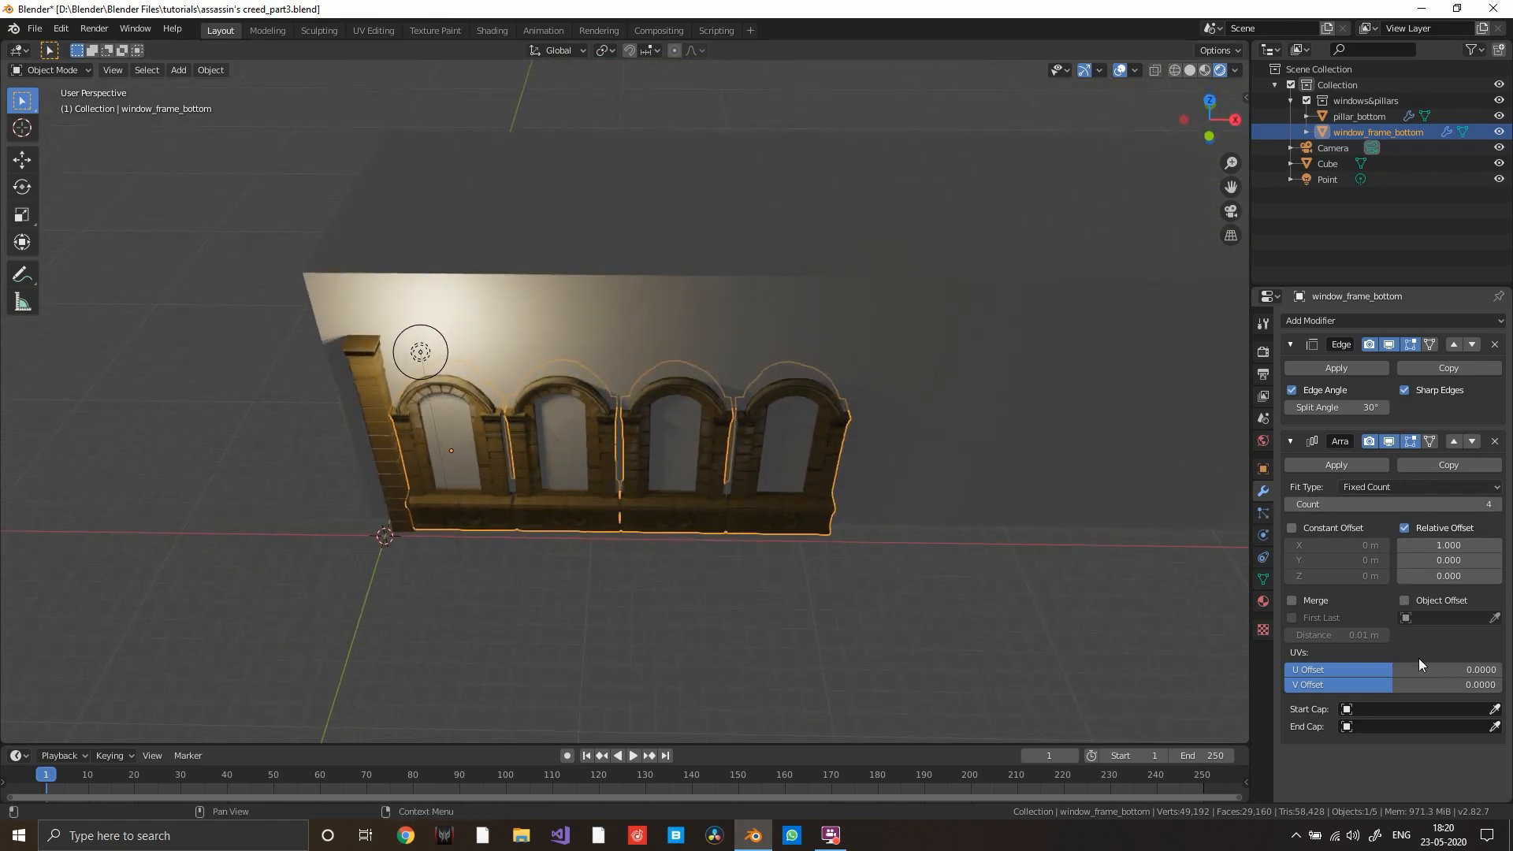
middle_drag(563, 432, 576, 371)
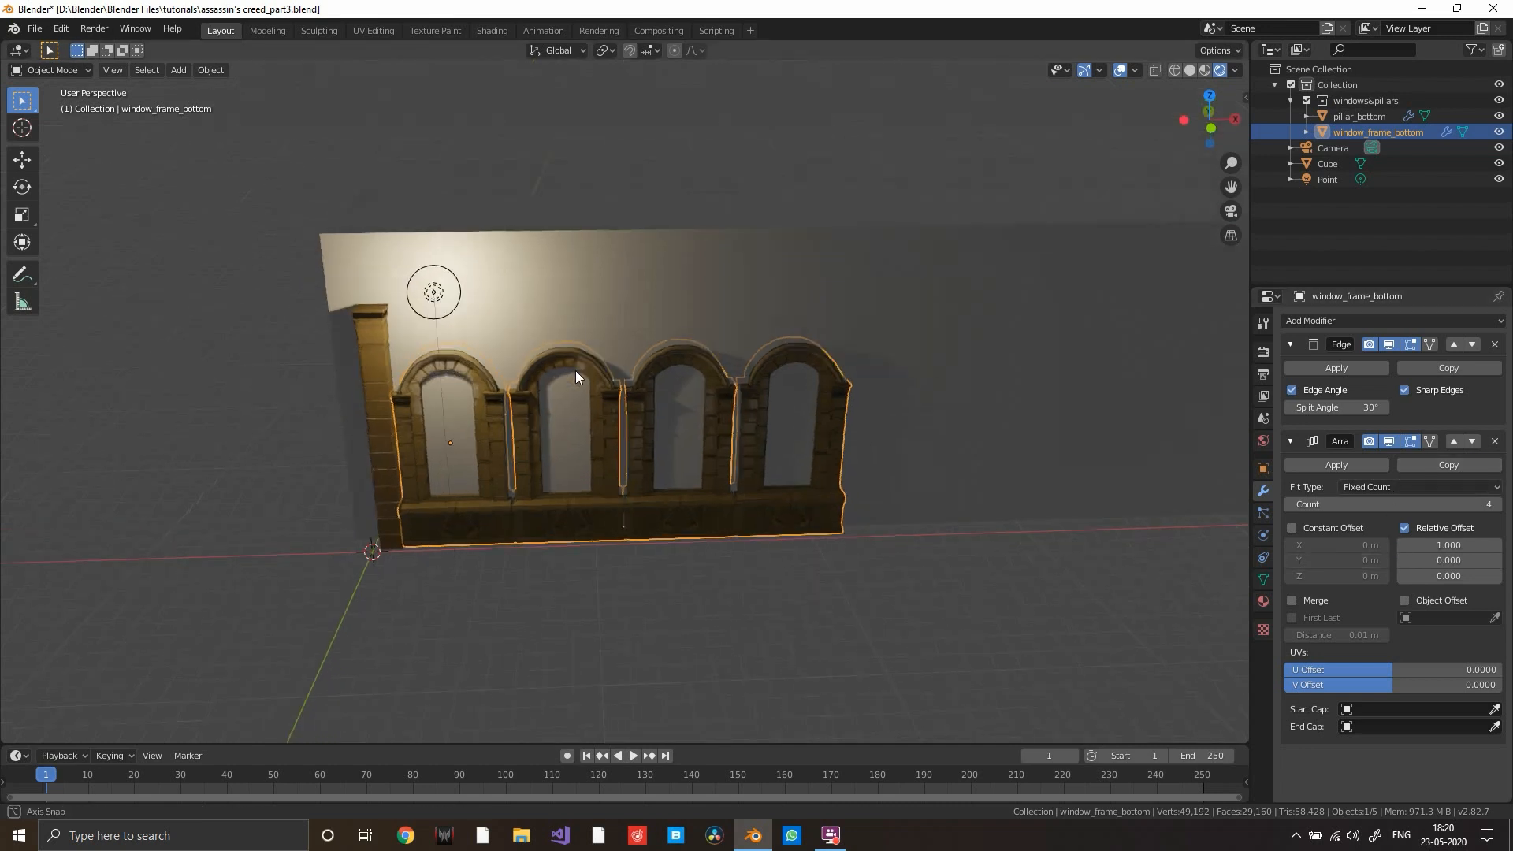
scroll(573, 371, up, 2)
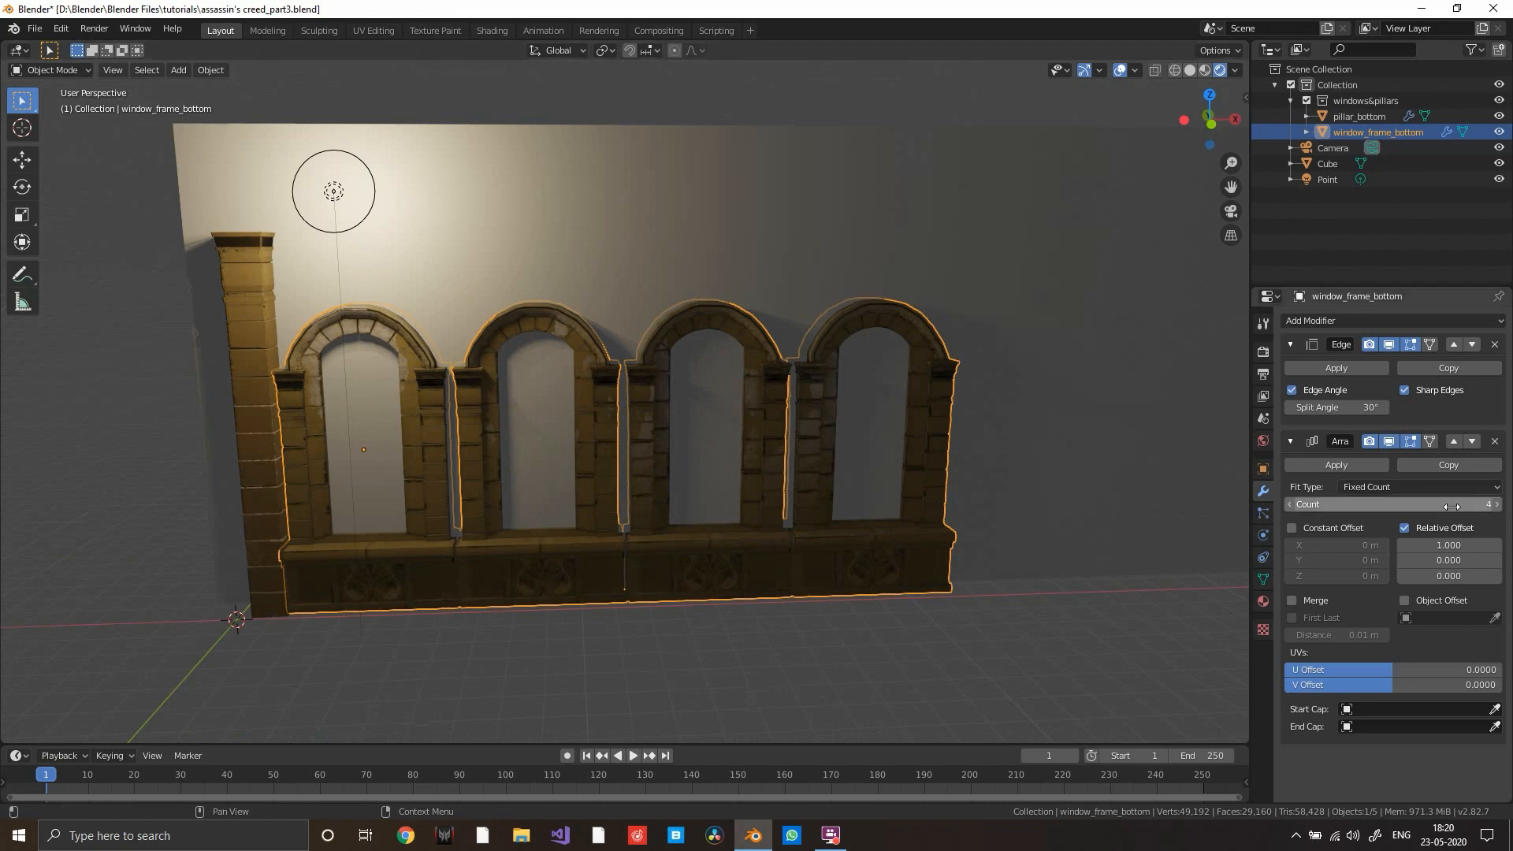
mouse_move(1448, 545)
mouse_down()
mouse_move(1475, 545)
mouse_move(1443, 543)
mouse_up()
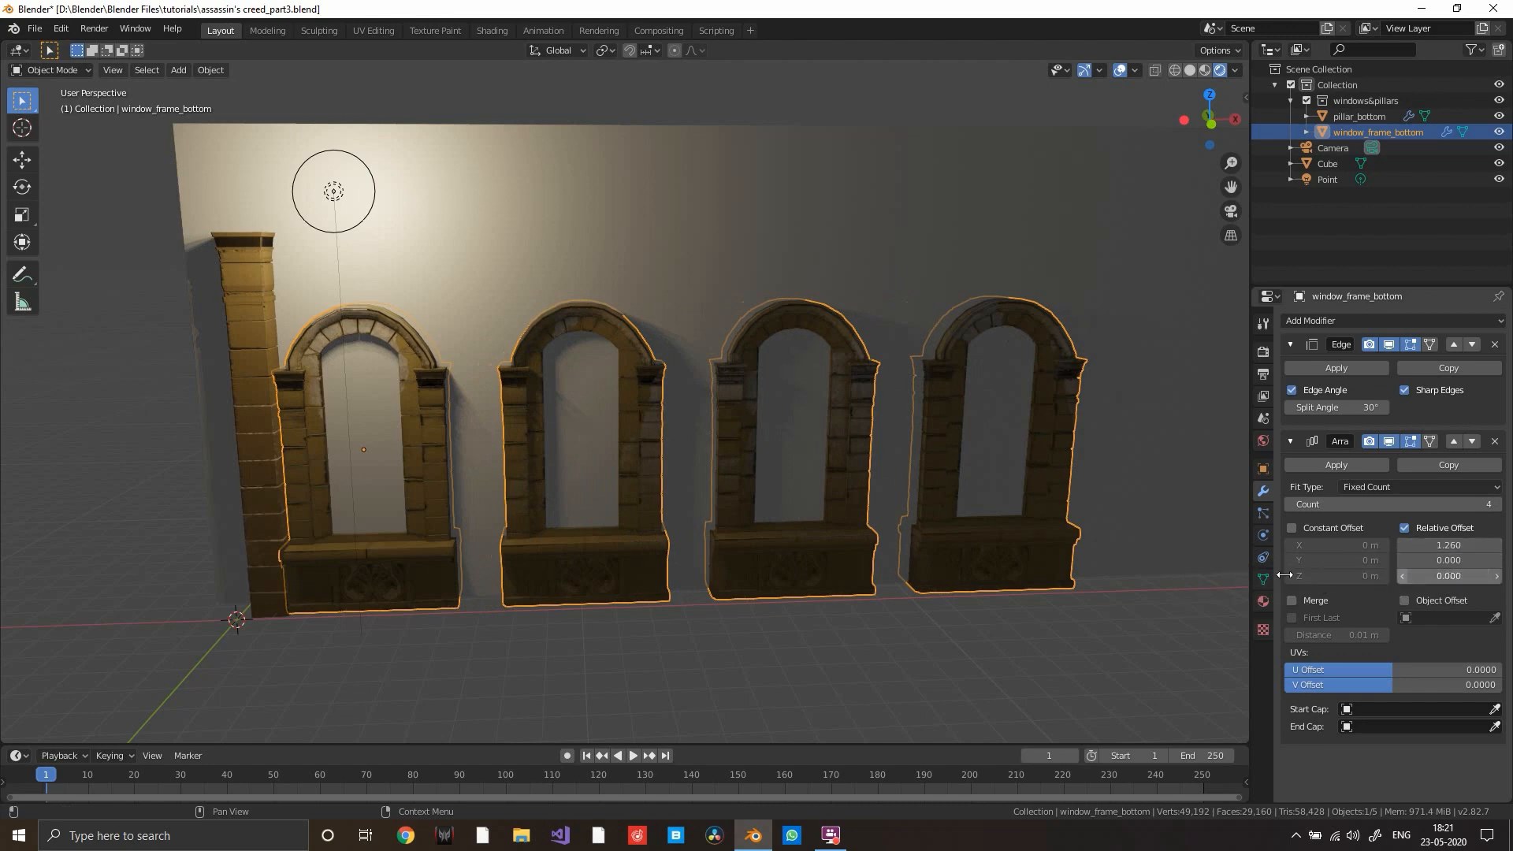
scroll(893, 459, down, 2)
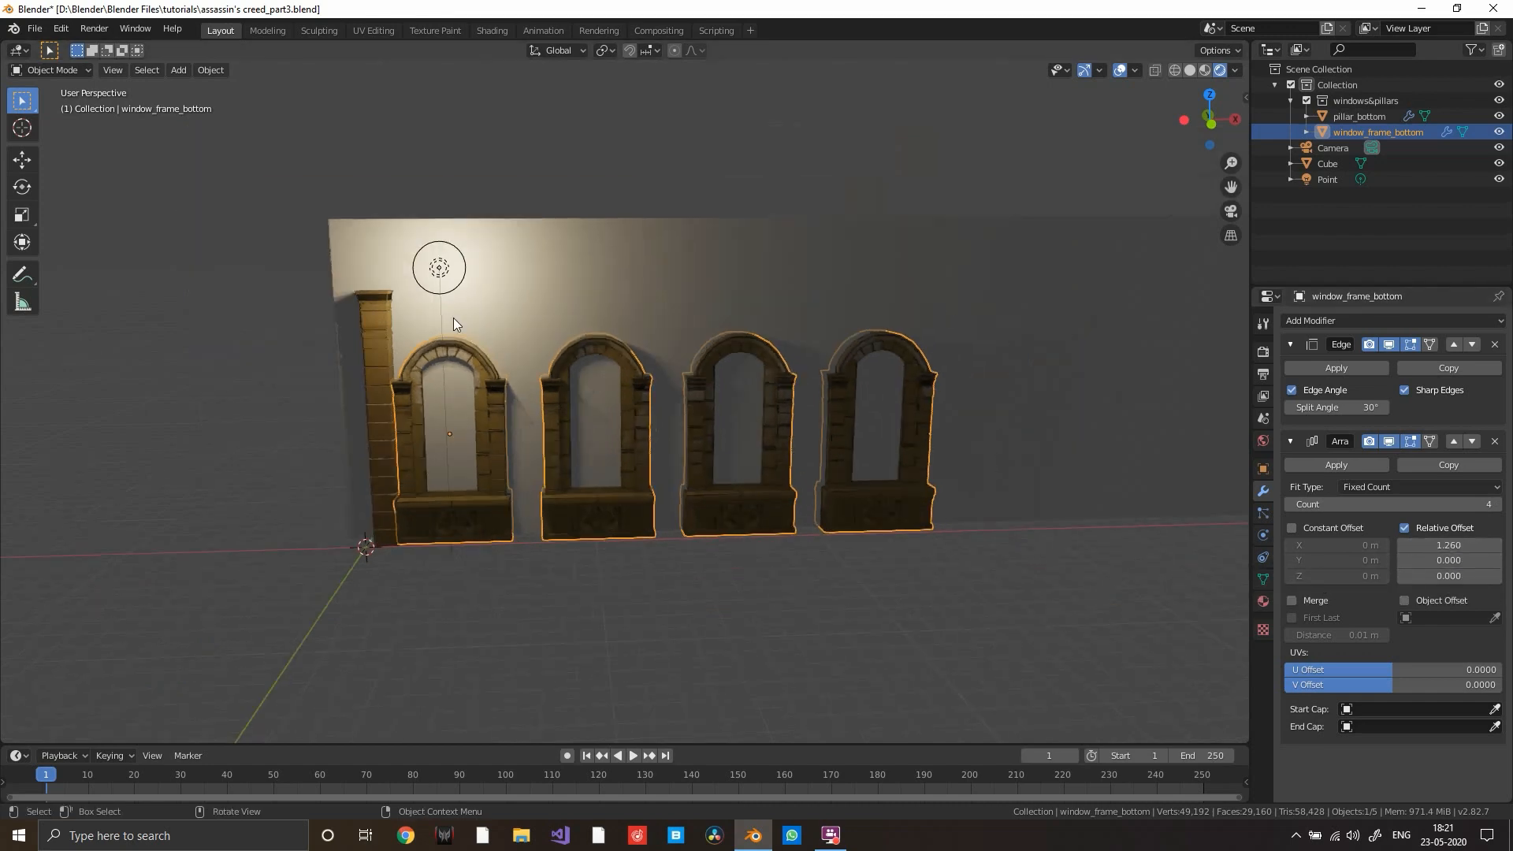
- Remove the existing Array modifier from the pillar
click(383, 339)
scroll(599, 346, up, 5)
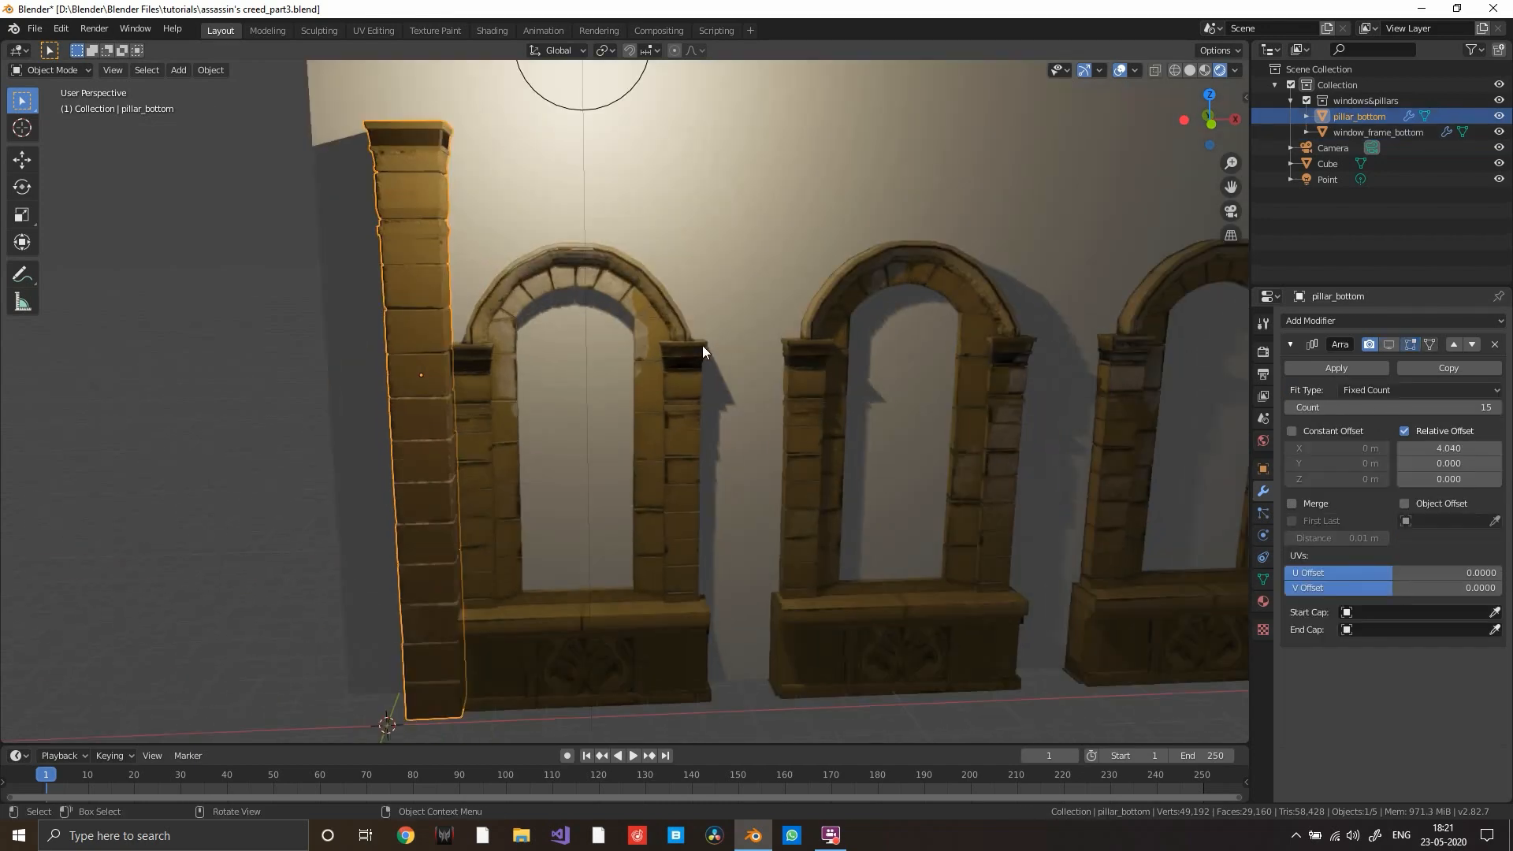
middle_drag(722, 362, 960, 346)
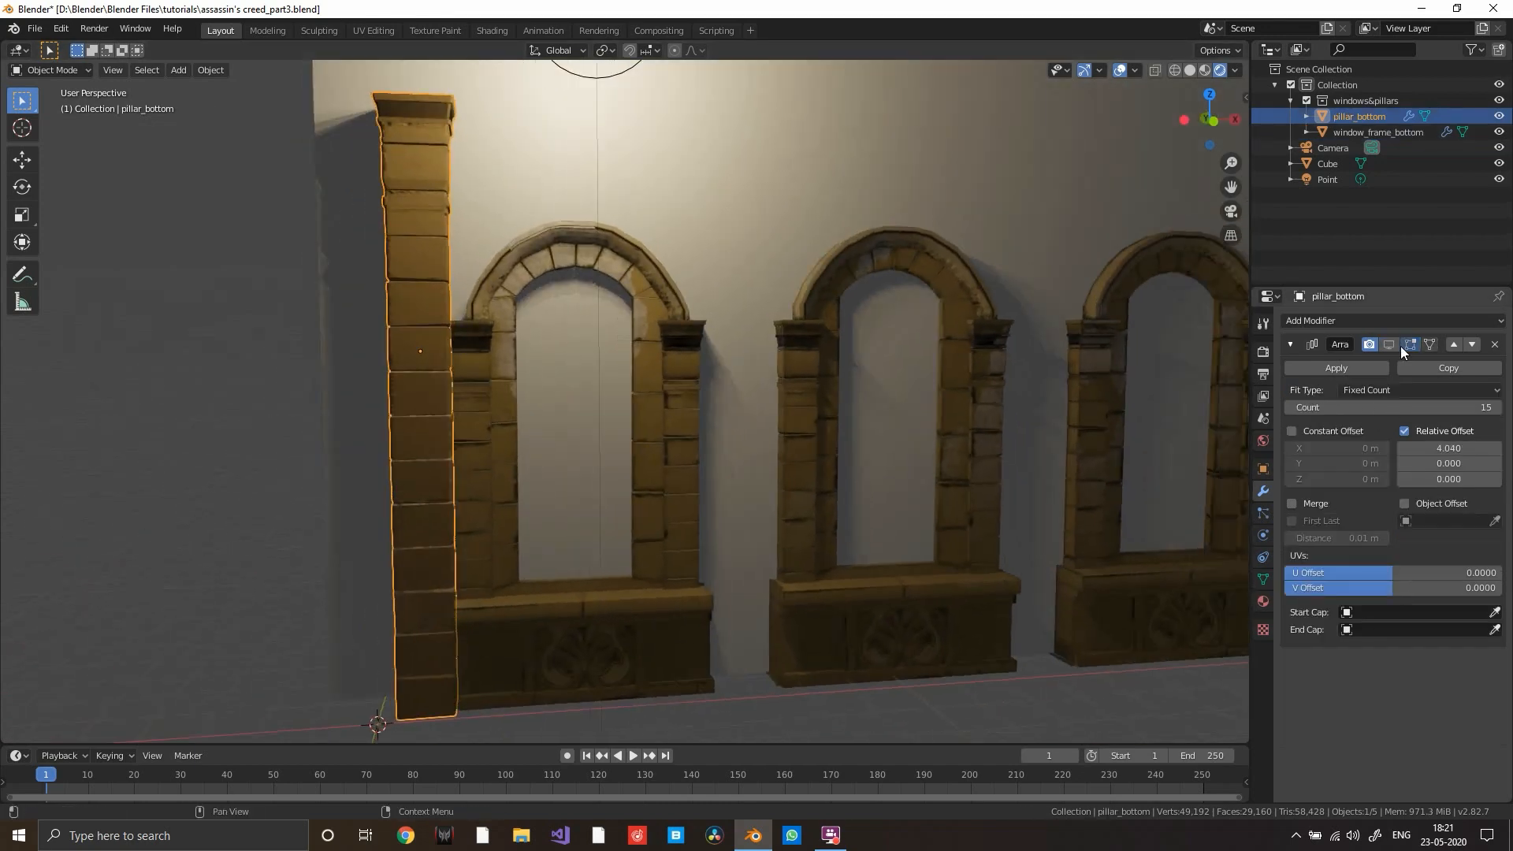
click(1494, 344)
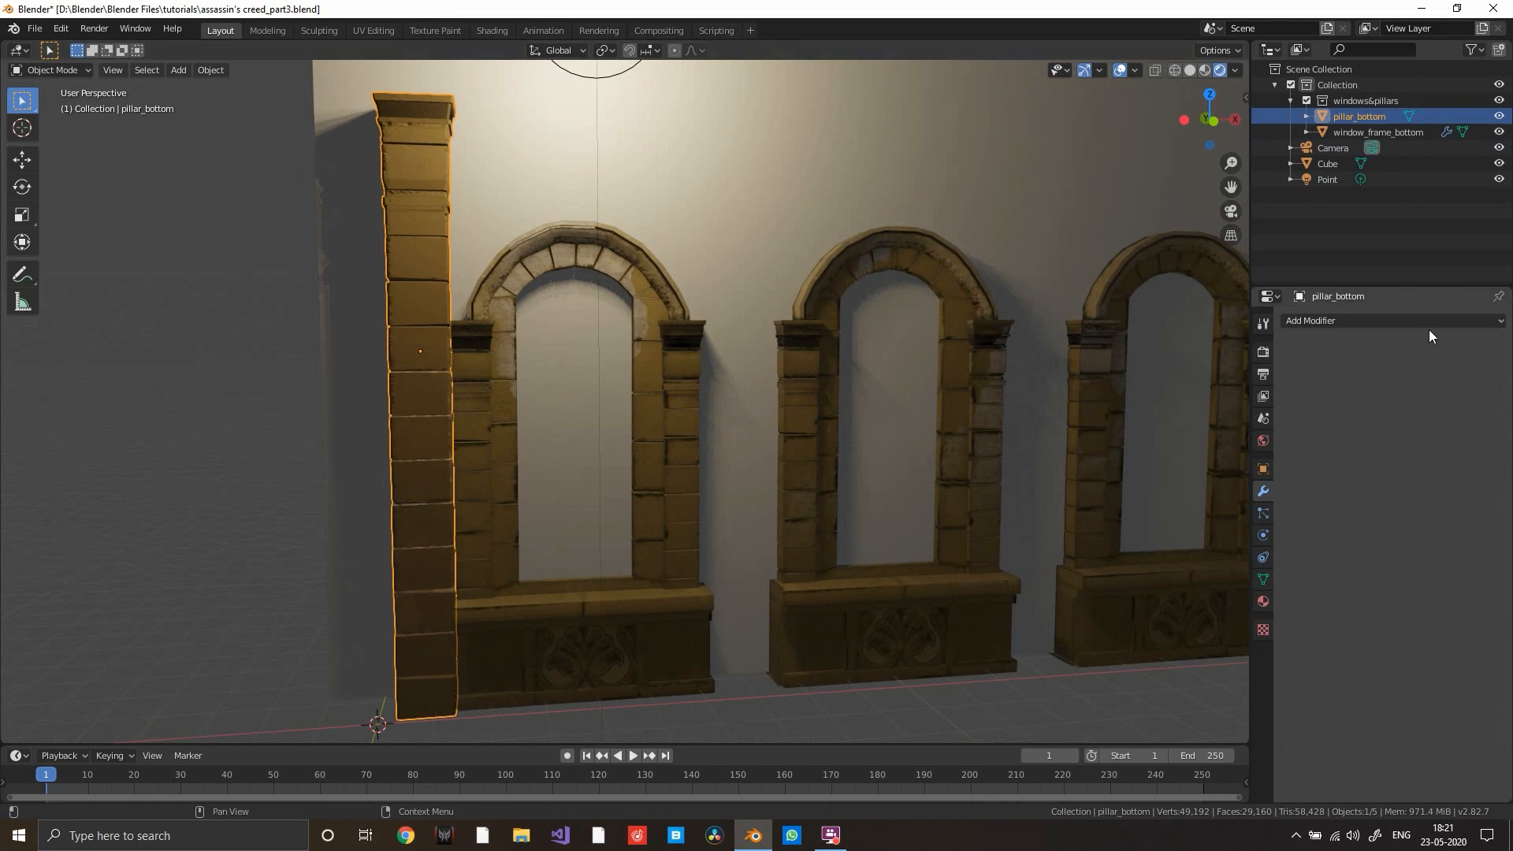
- Add a new Array modifier to the pillar and set its relative X offset to 4.130, placing the copy beyond the first window
click(1430, 321)
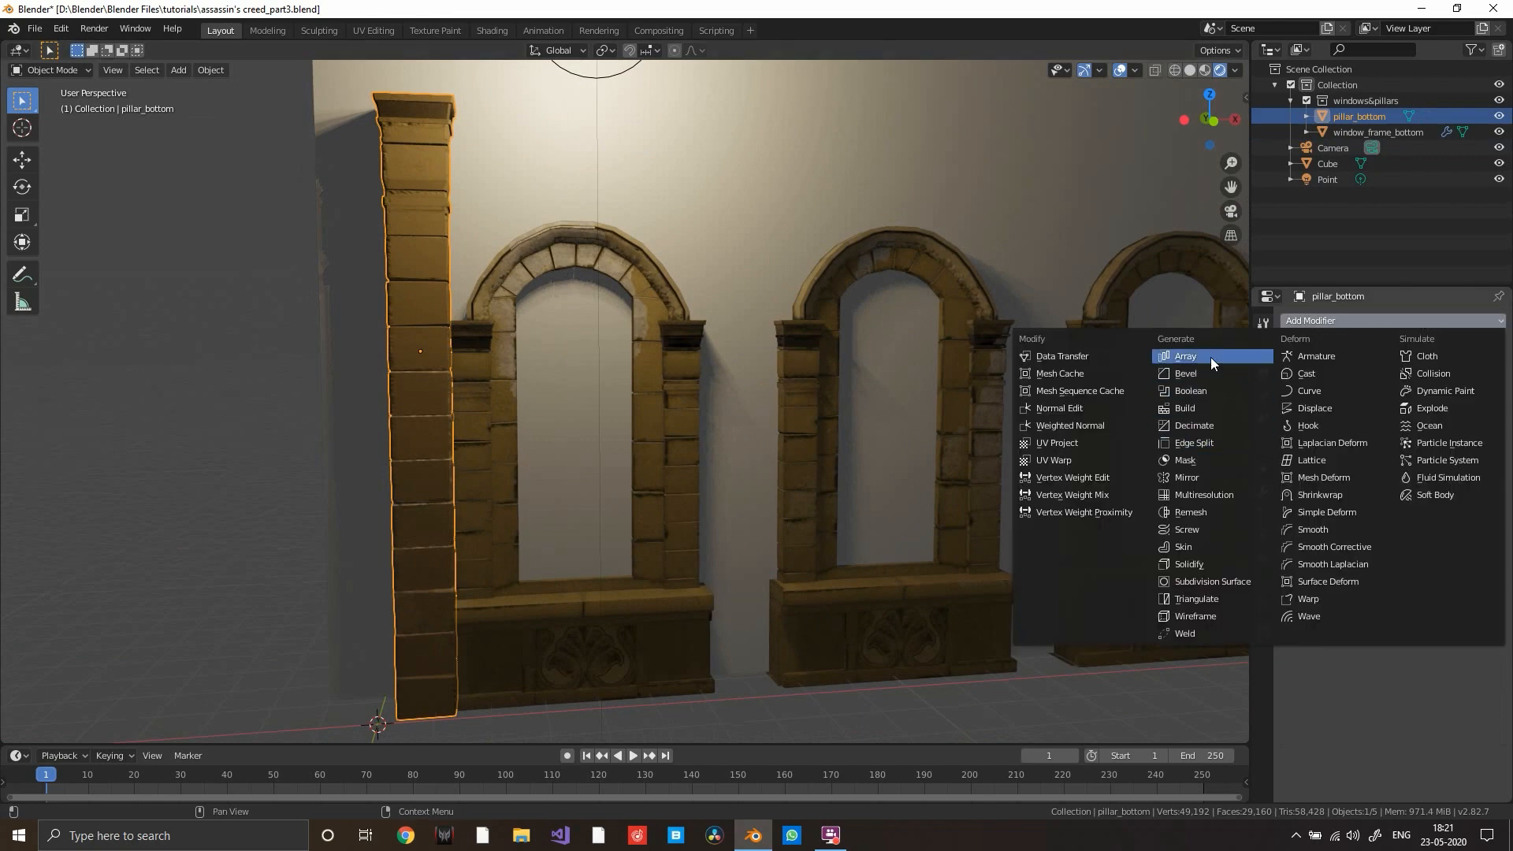
click(1186, 356)
middle_drag(704, 457, 628, 442)
drag(1448, 447, 1494, 447)
scroll(720, 441, up, 4)
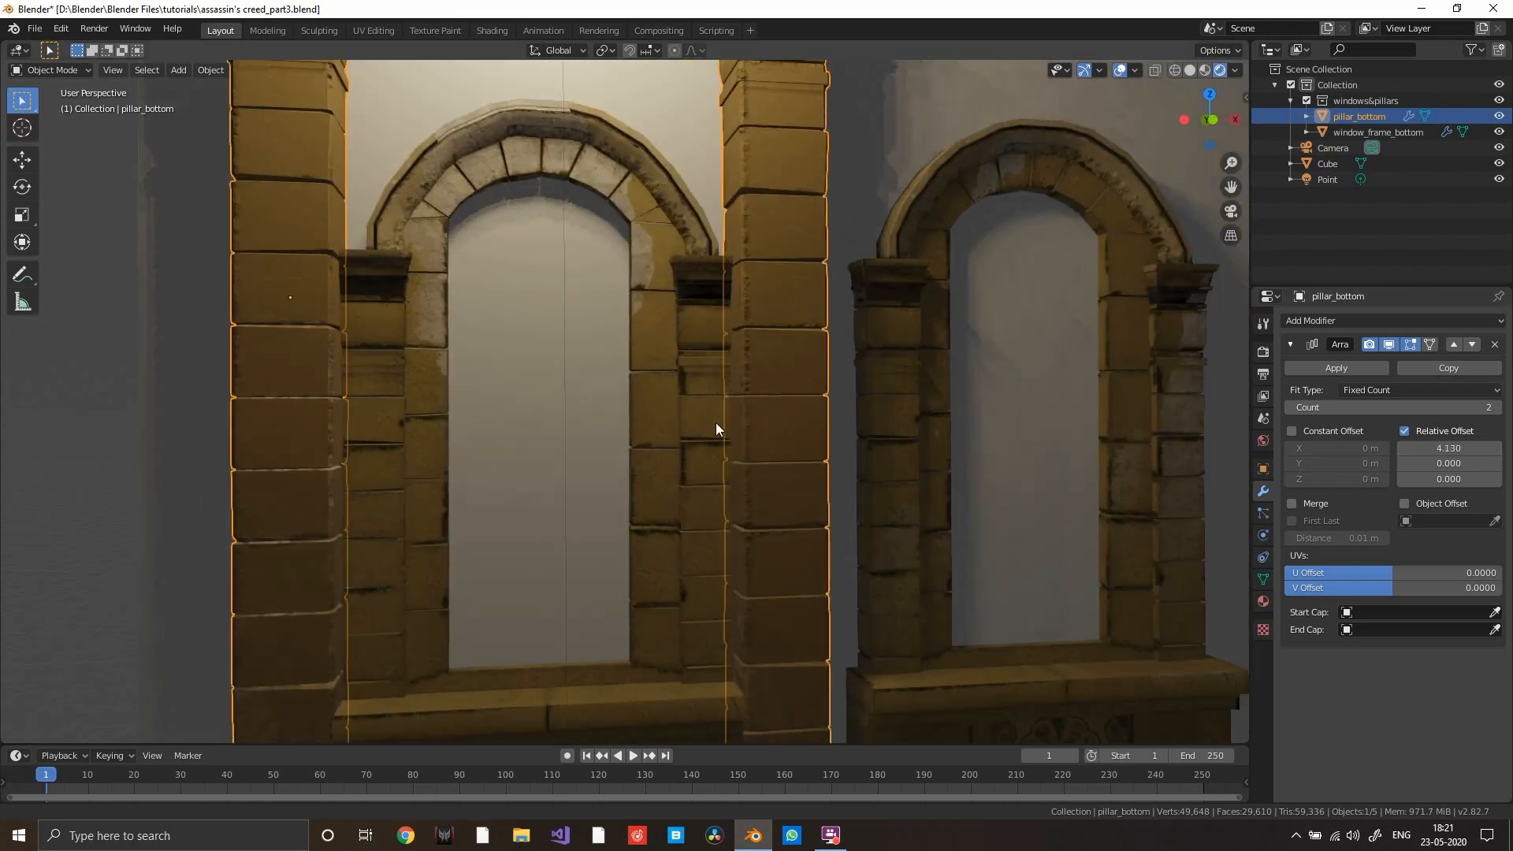
middle_drag(715, 428, 780, 467)
middle_drag(371, 446, 370, 454)
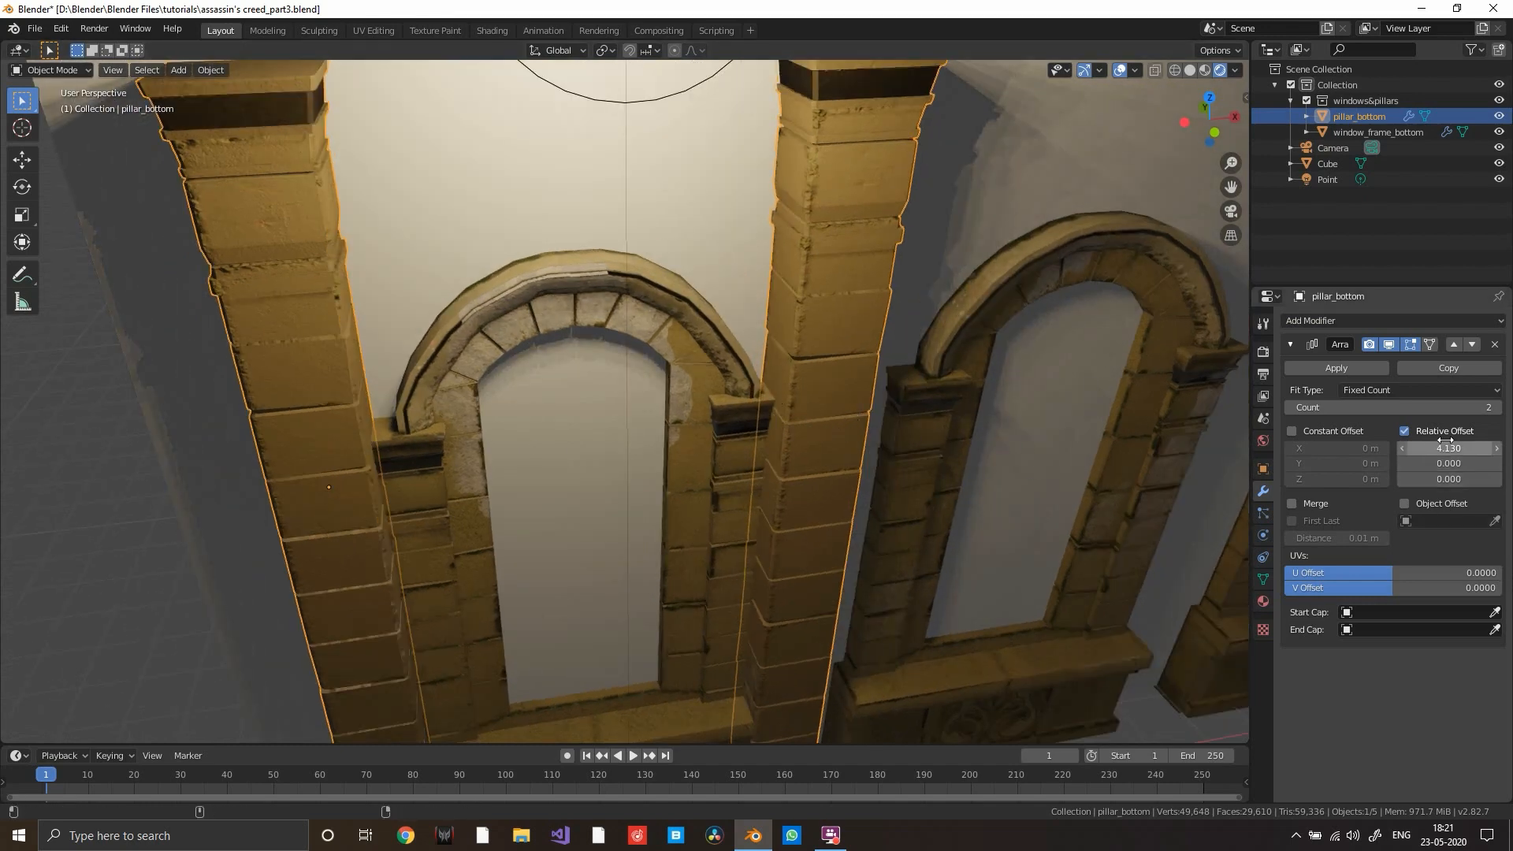
- Widen the spacing of the arrayed pillars by setting the relative X offset to 4.200
drag(1445, 440, 1462, 440)
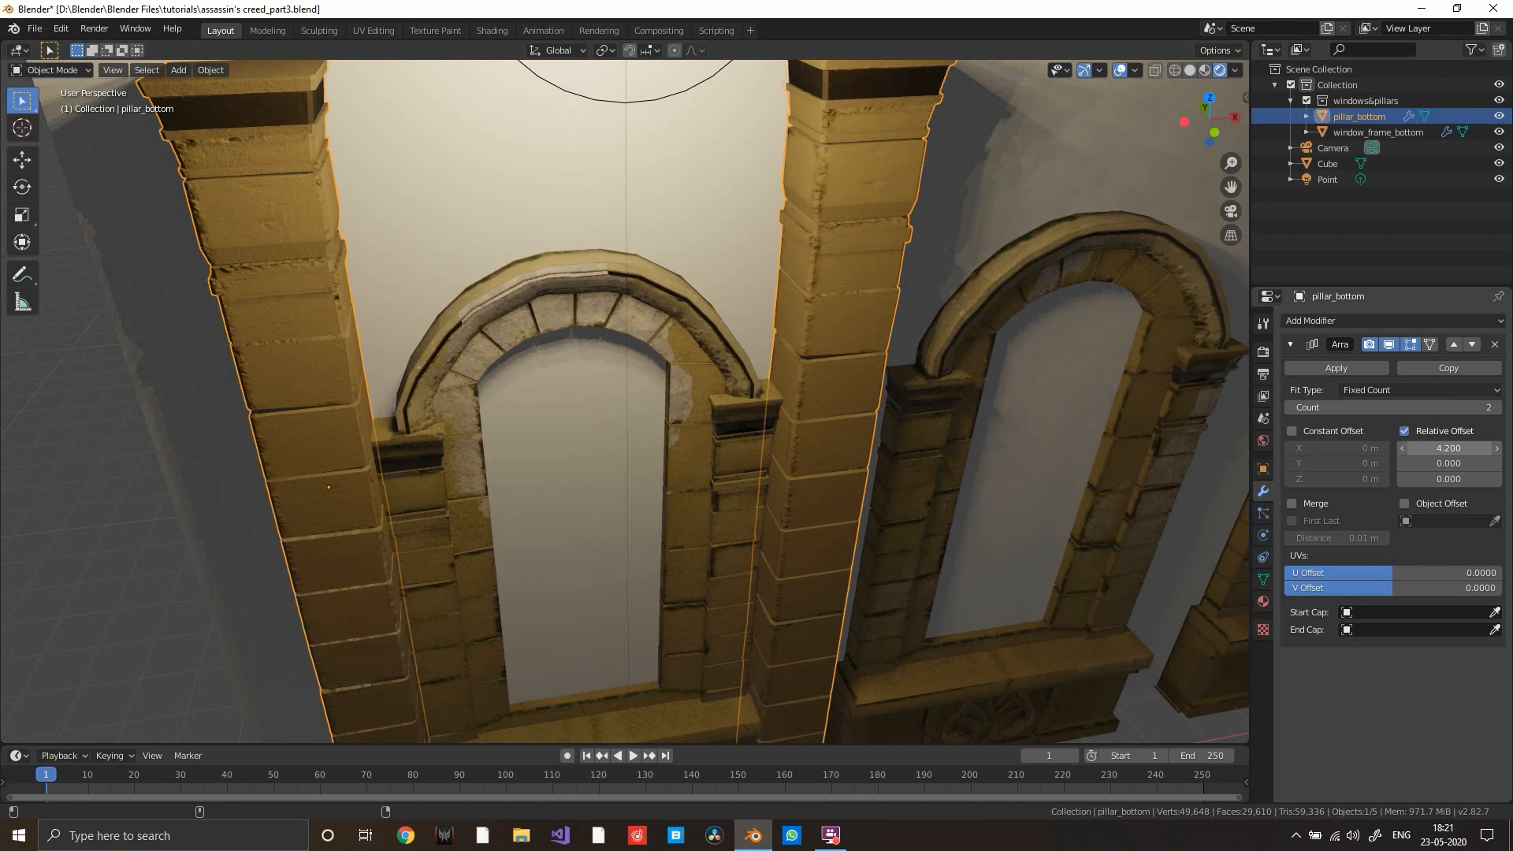
scroll(824, 507, down, 5)
middle_drag(801, 523, 750, 489)
scroll(706, 449, up, 5)
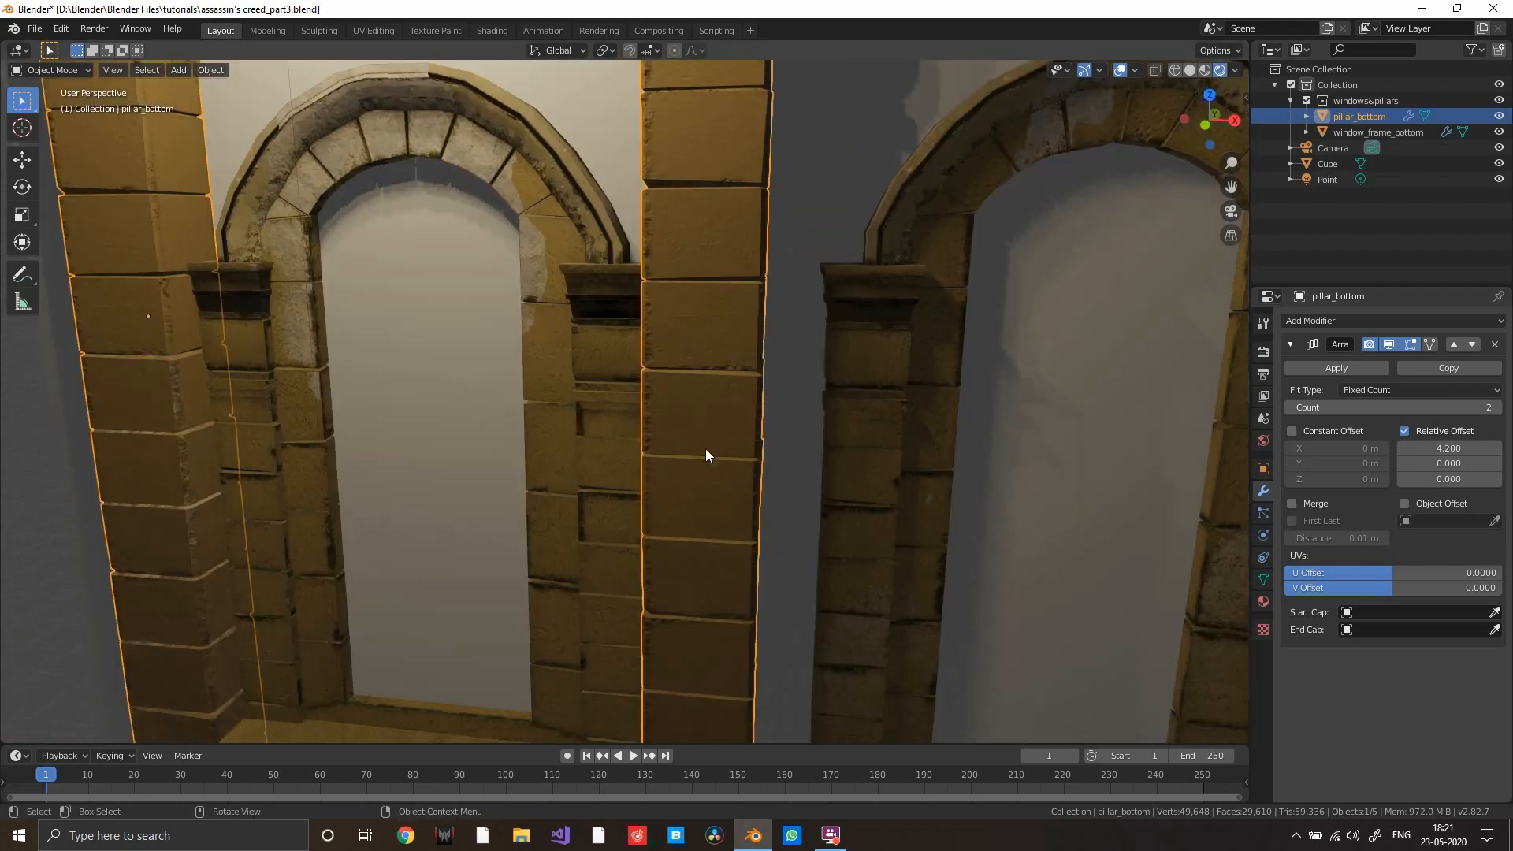
- Tighten the spacing of the arrayed window frames by setting their relative X offset to 1.110
click(832, 370)
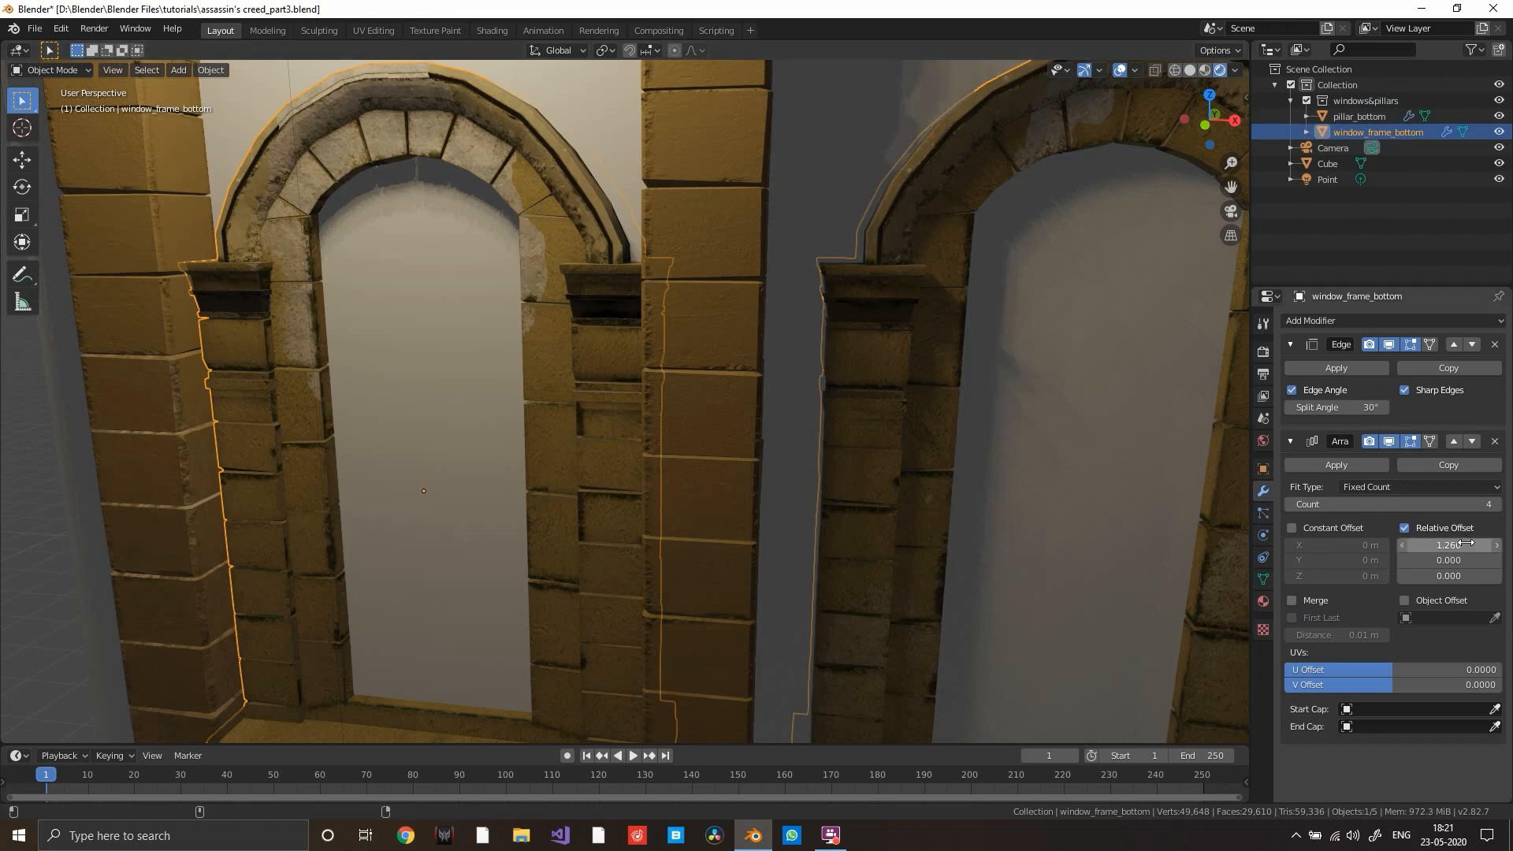
drag(1448, 545, 1415, 545)
scroll(756, 507, down, 6)
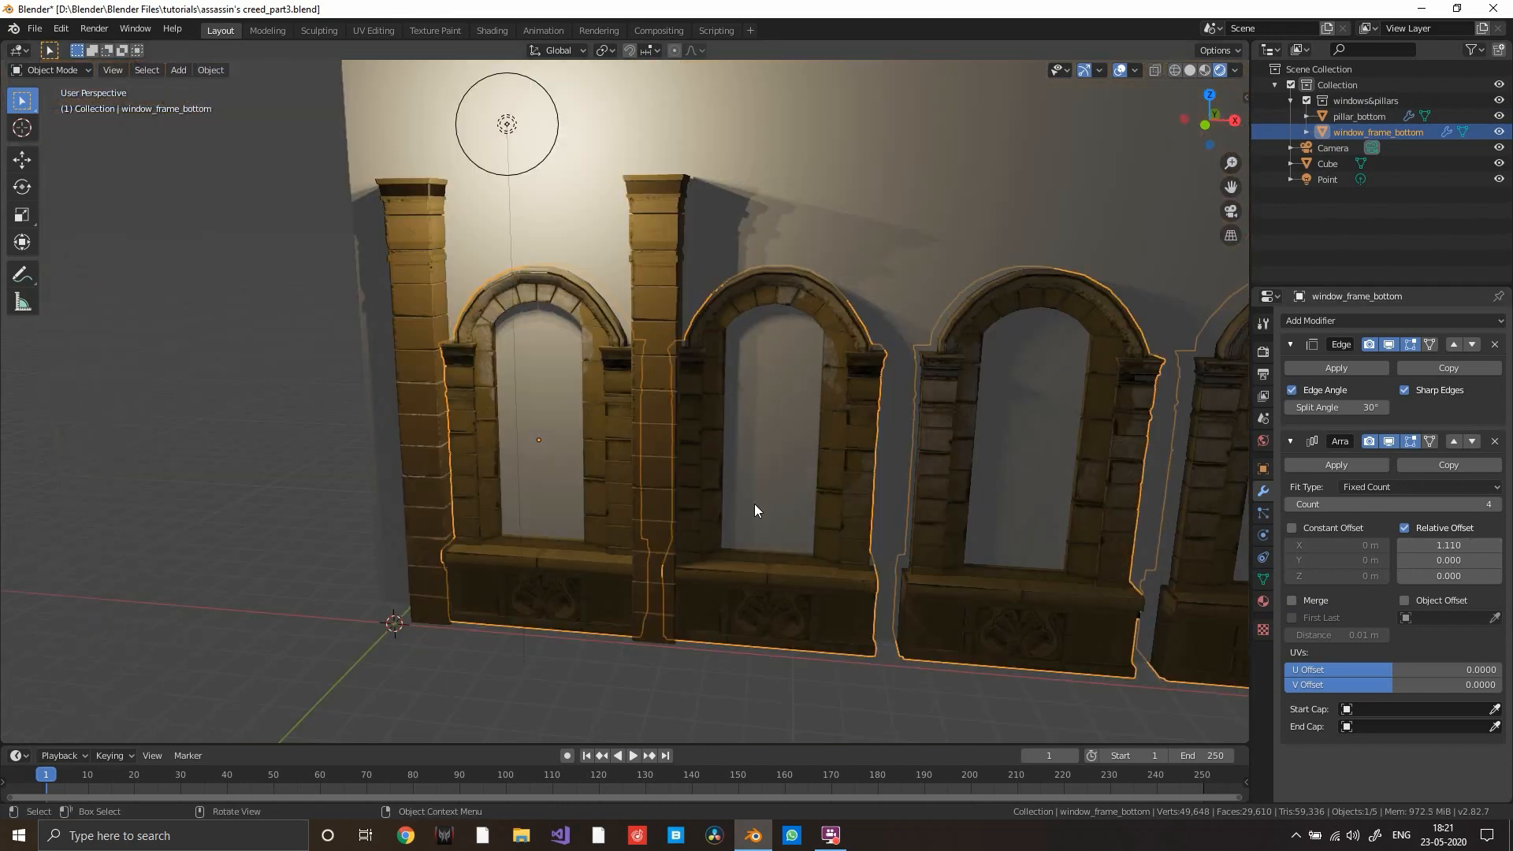
middle_drag(756, 507, 792, 517)
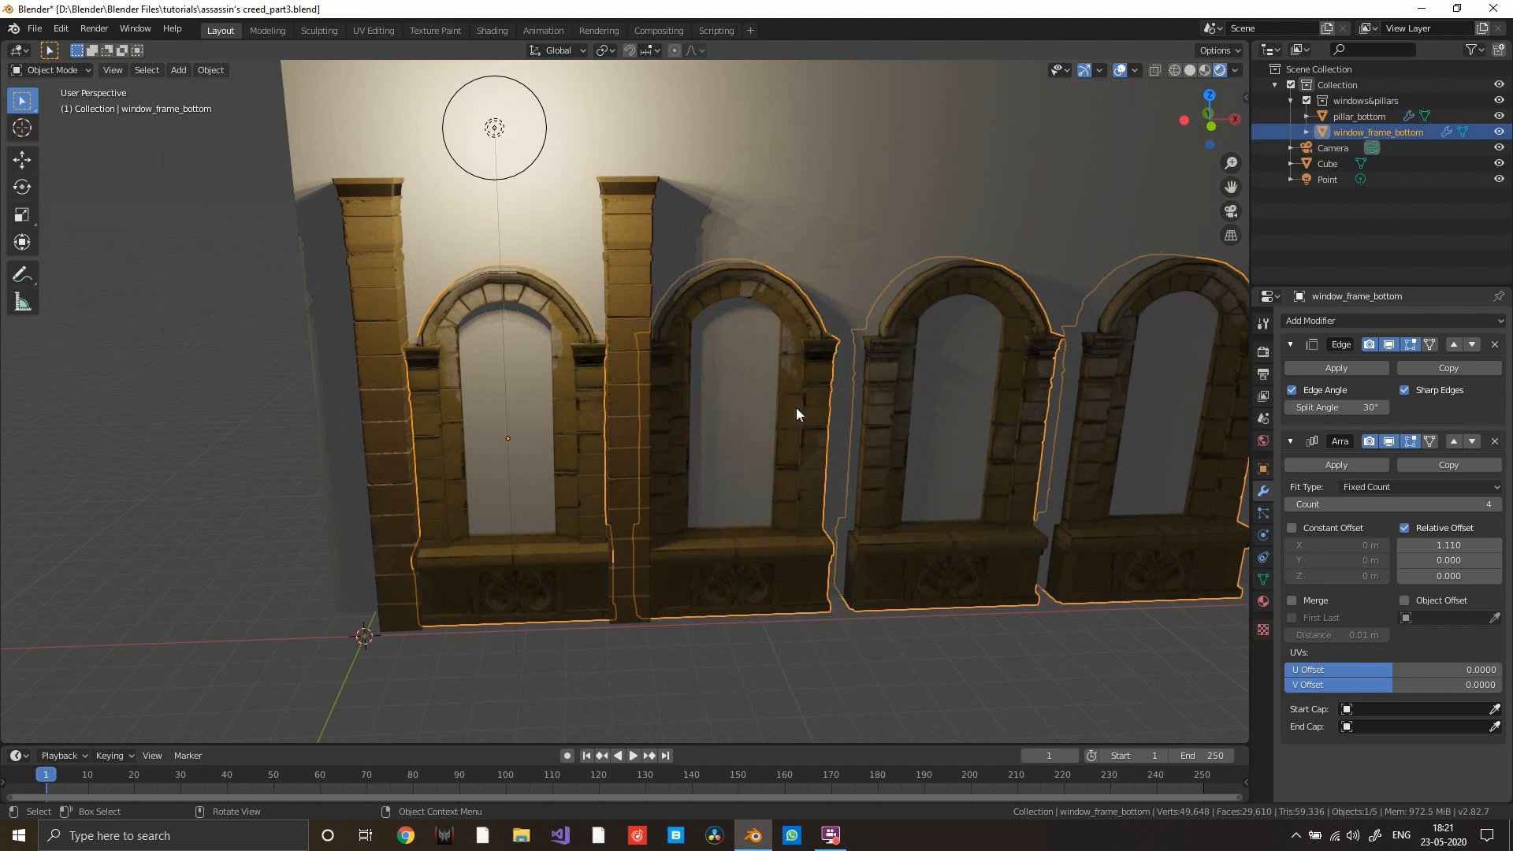
- Raise the pillar's array count to 5 so that pillars stand on both sides of each of the four windows
click(623, 282)
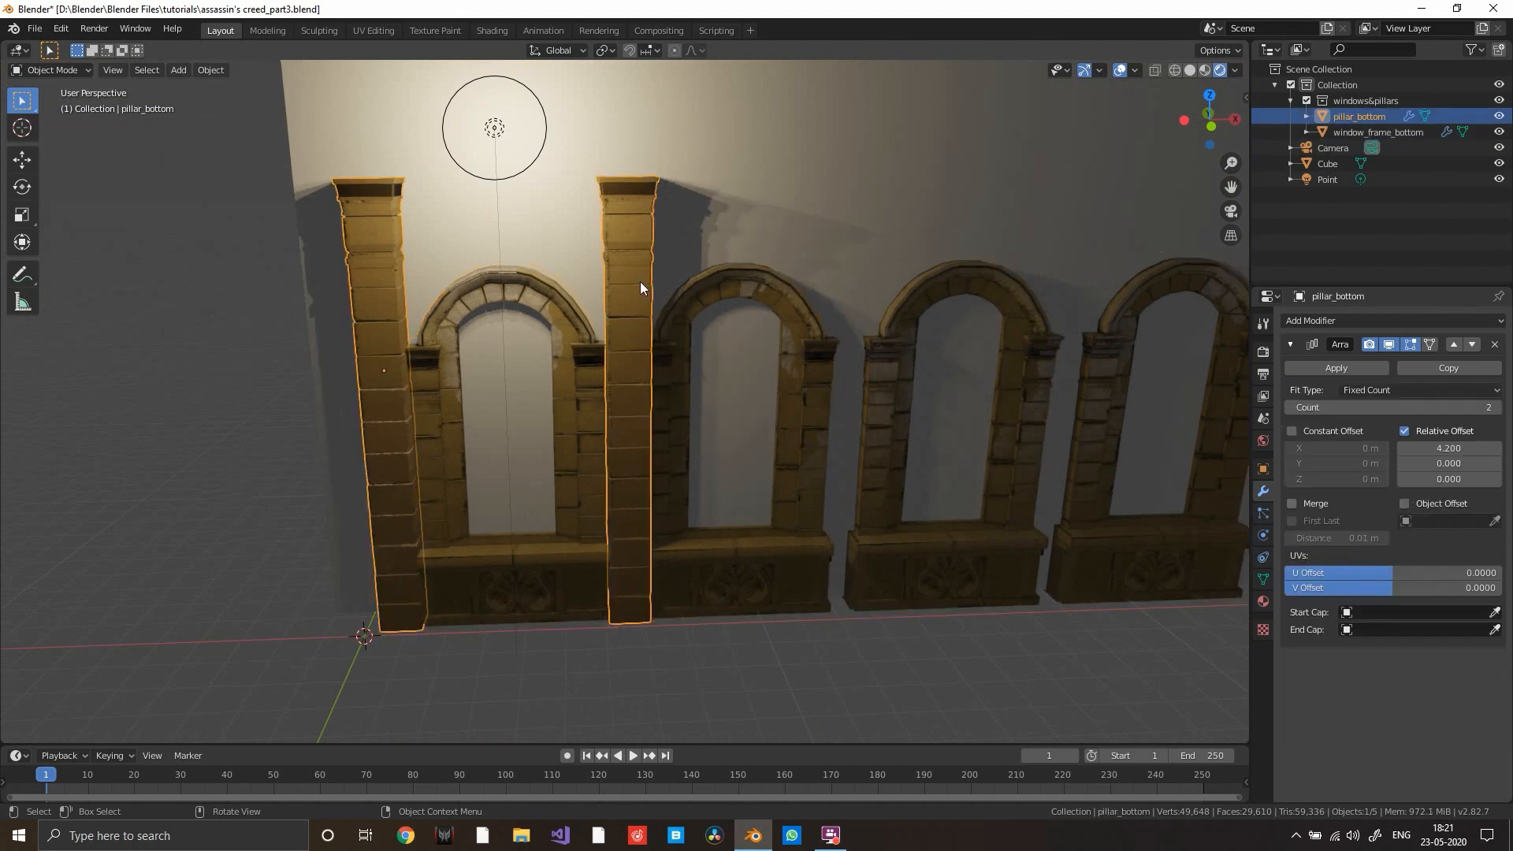
click(1496, 407)
click(1496, 408)
click(1496, 407)
scroll(937, 406, down, 4)
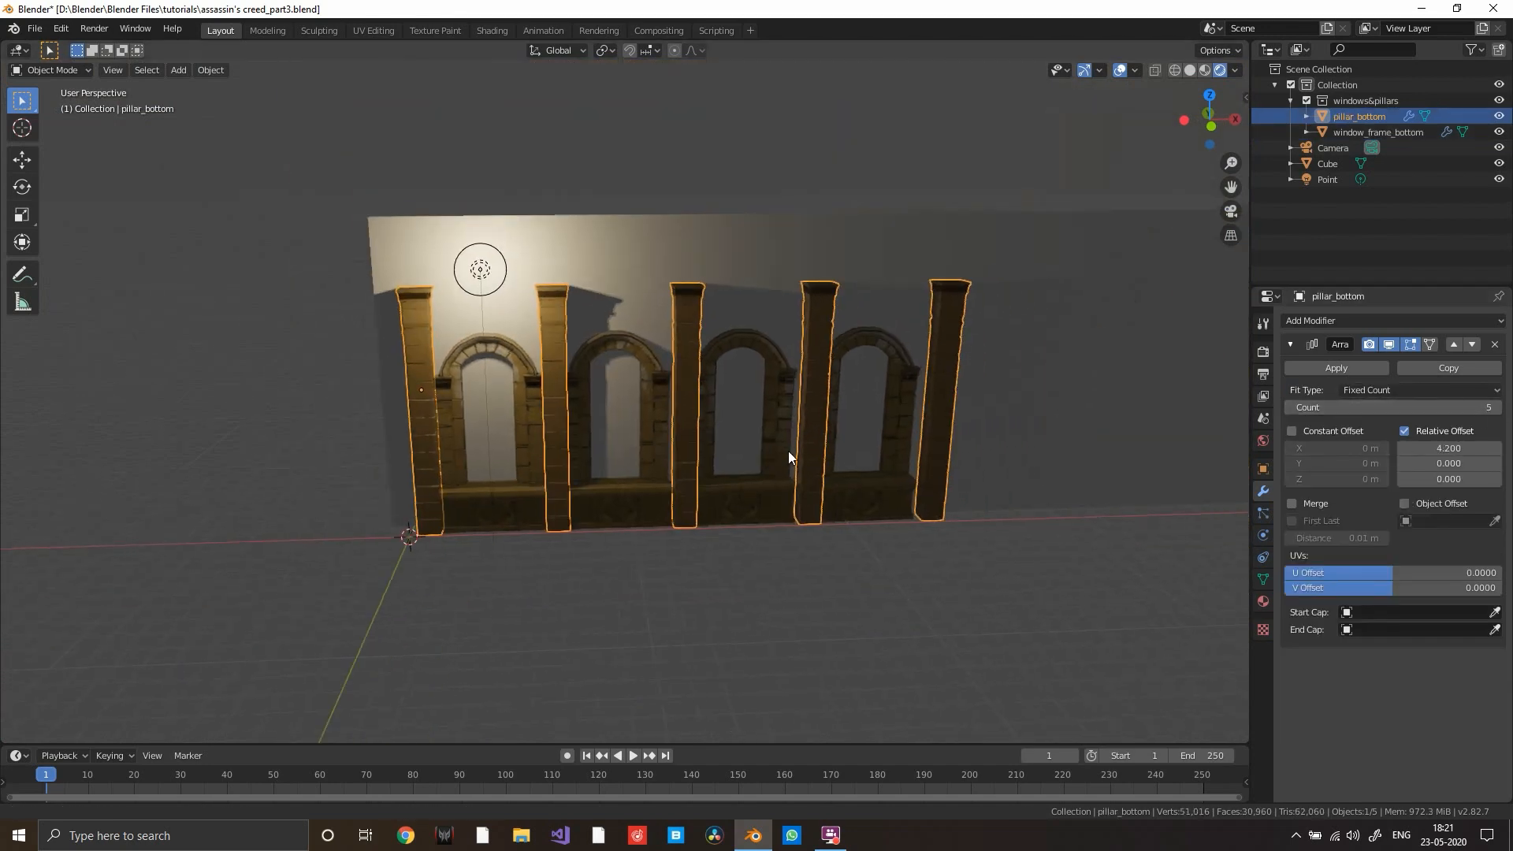
scroll(787, 451, up, 2)
scroll(772, 437, up, 6)
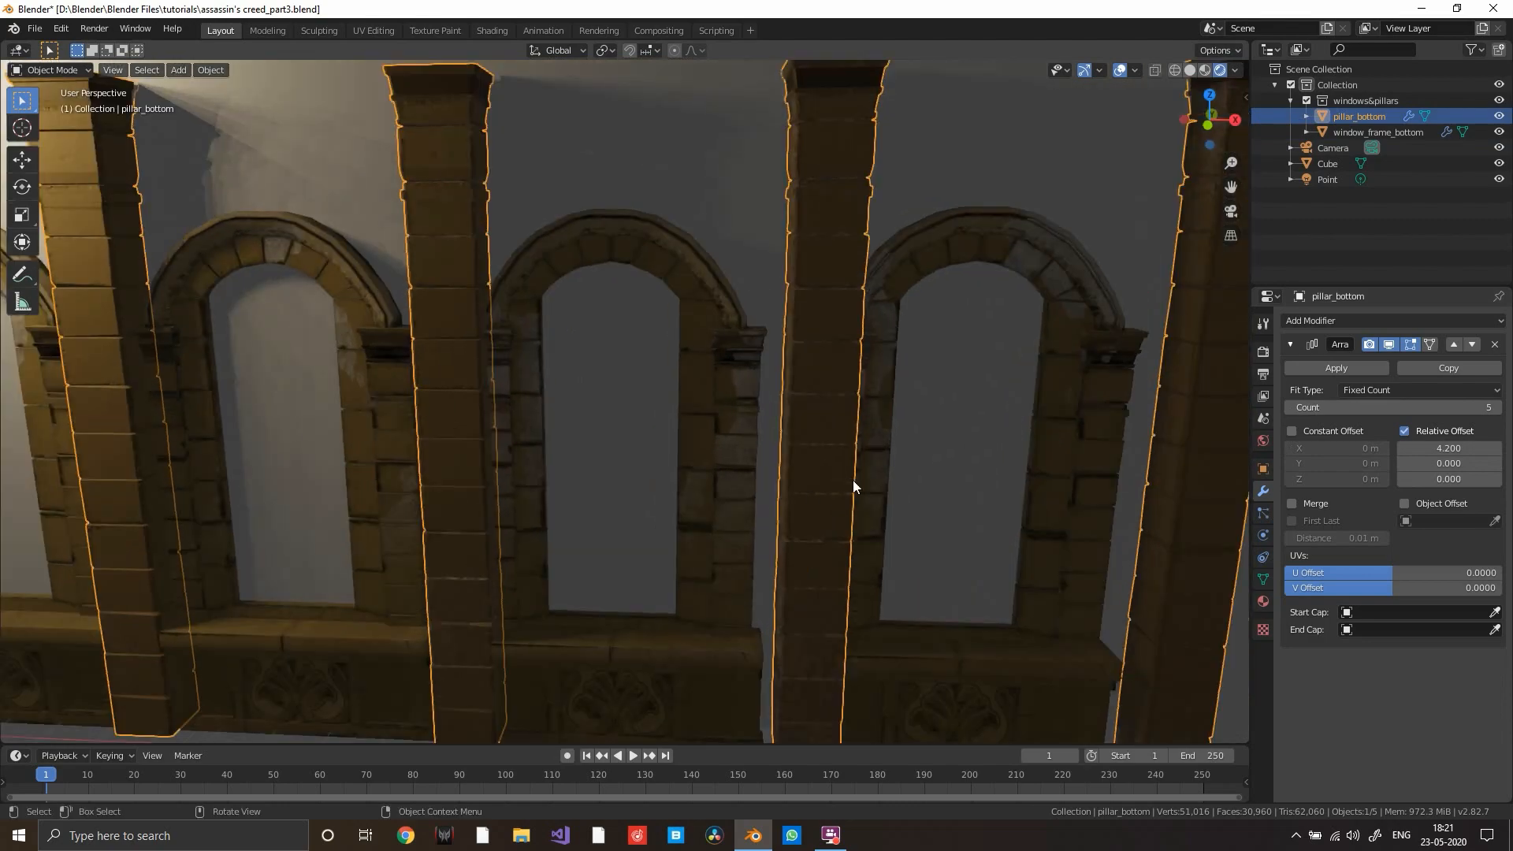
middle_drag(853, 480, 594, 414)
scroll(864, 427, down, 5)
scroll(863, 426, down, 3)
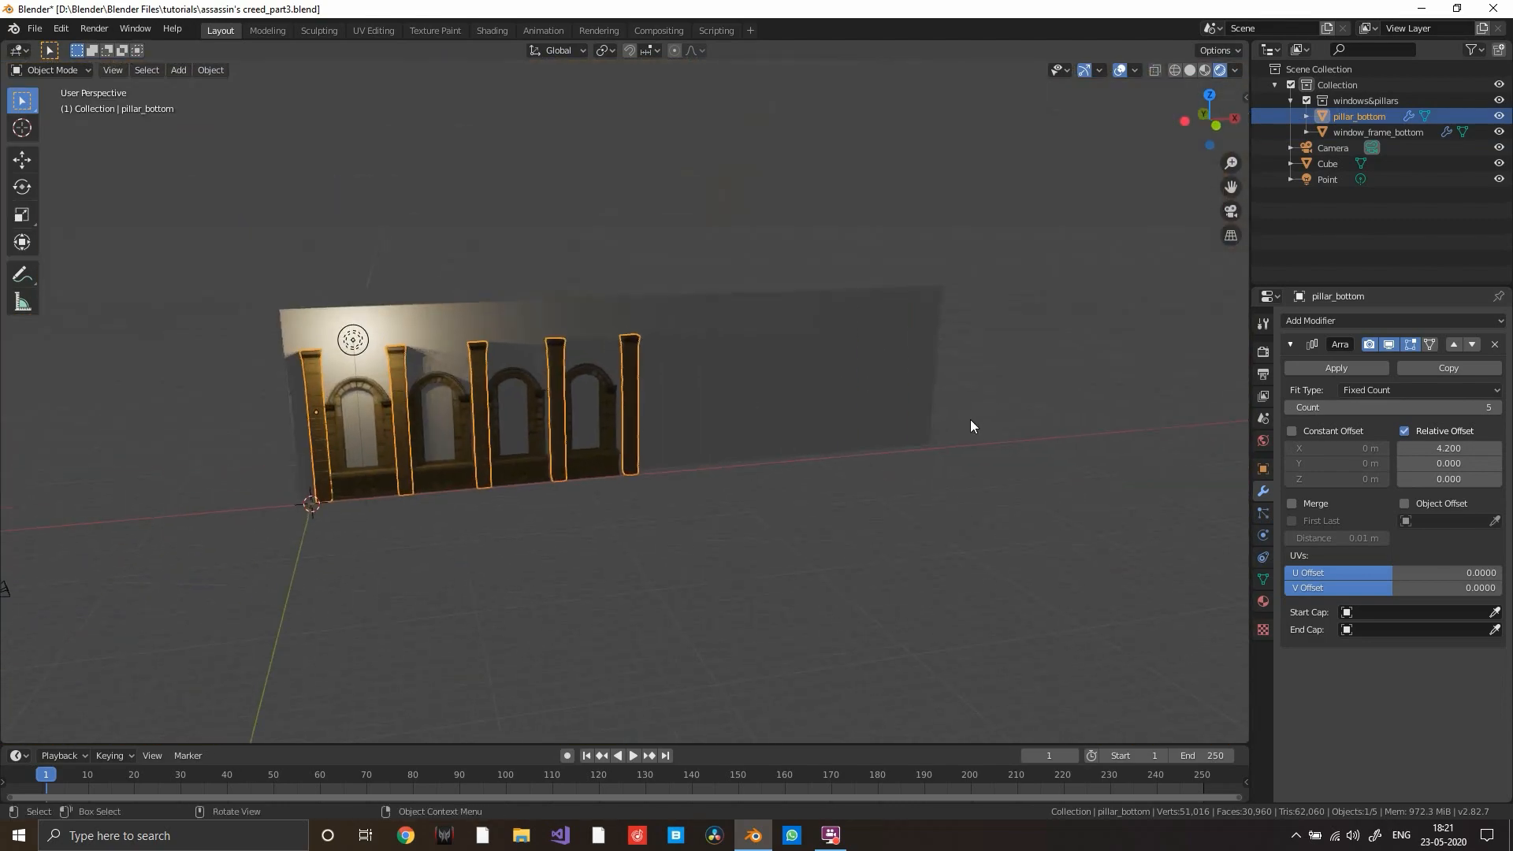
- Extend the row of window frames by raising their array count to 14, checking the length through the camera
middle_drag(971, 426, 937, 430)
click(603, 372)
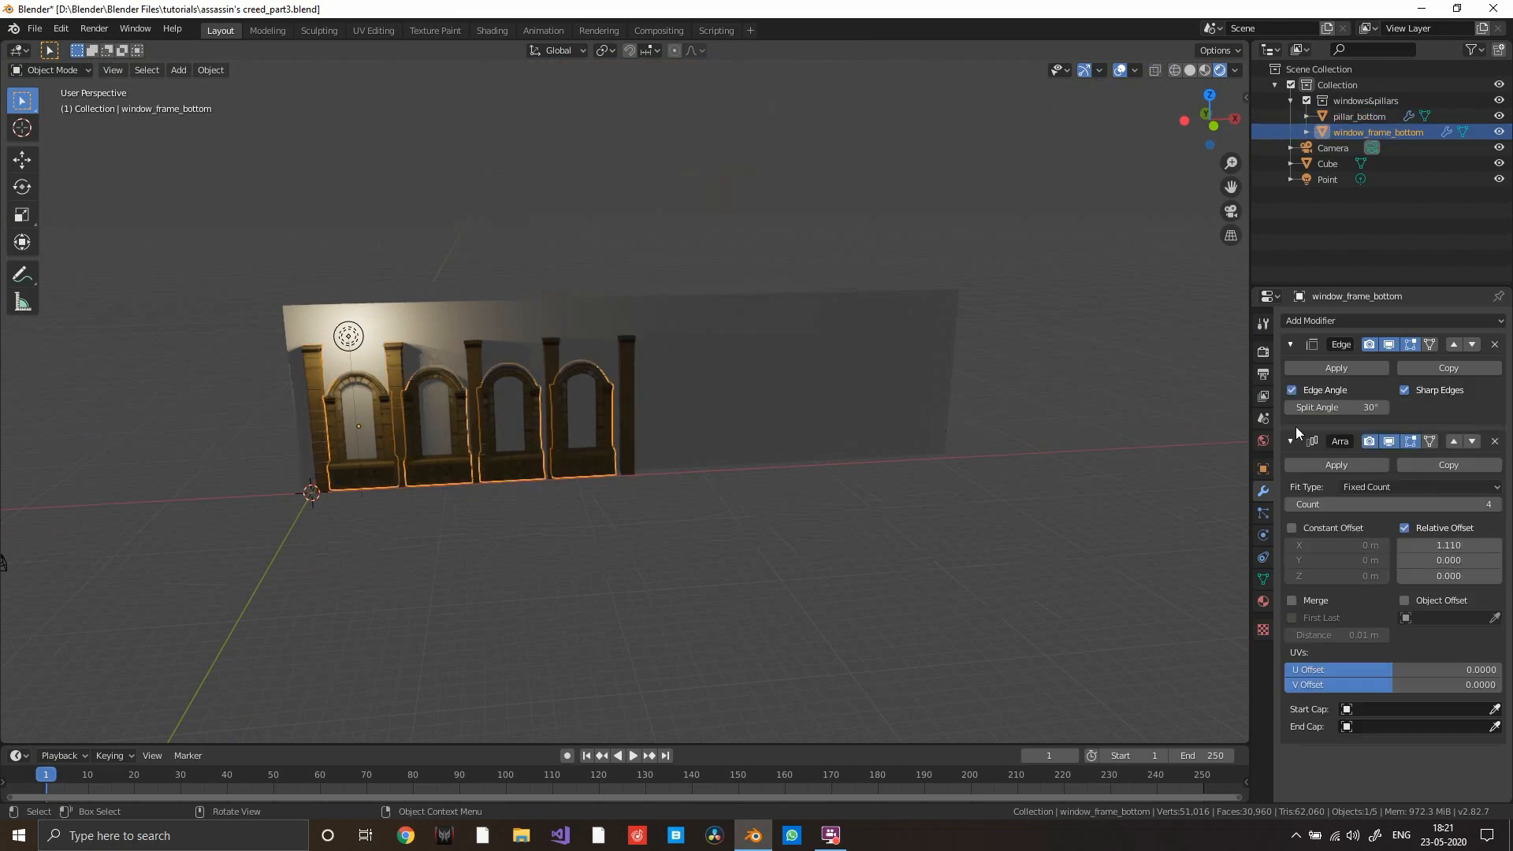
click(1495, 506)
click(1495, 507)
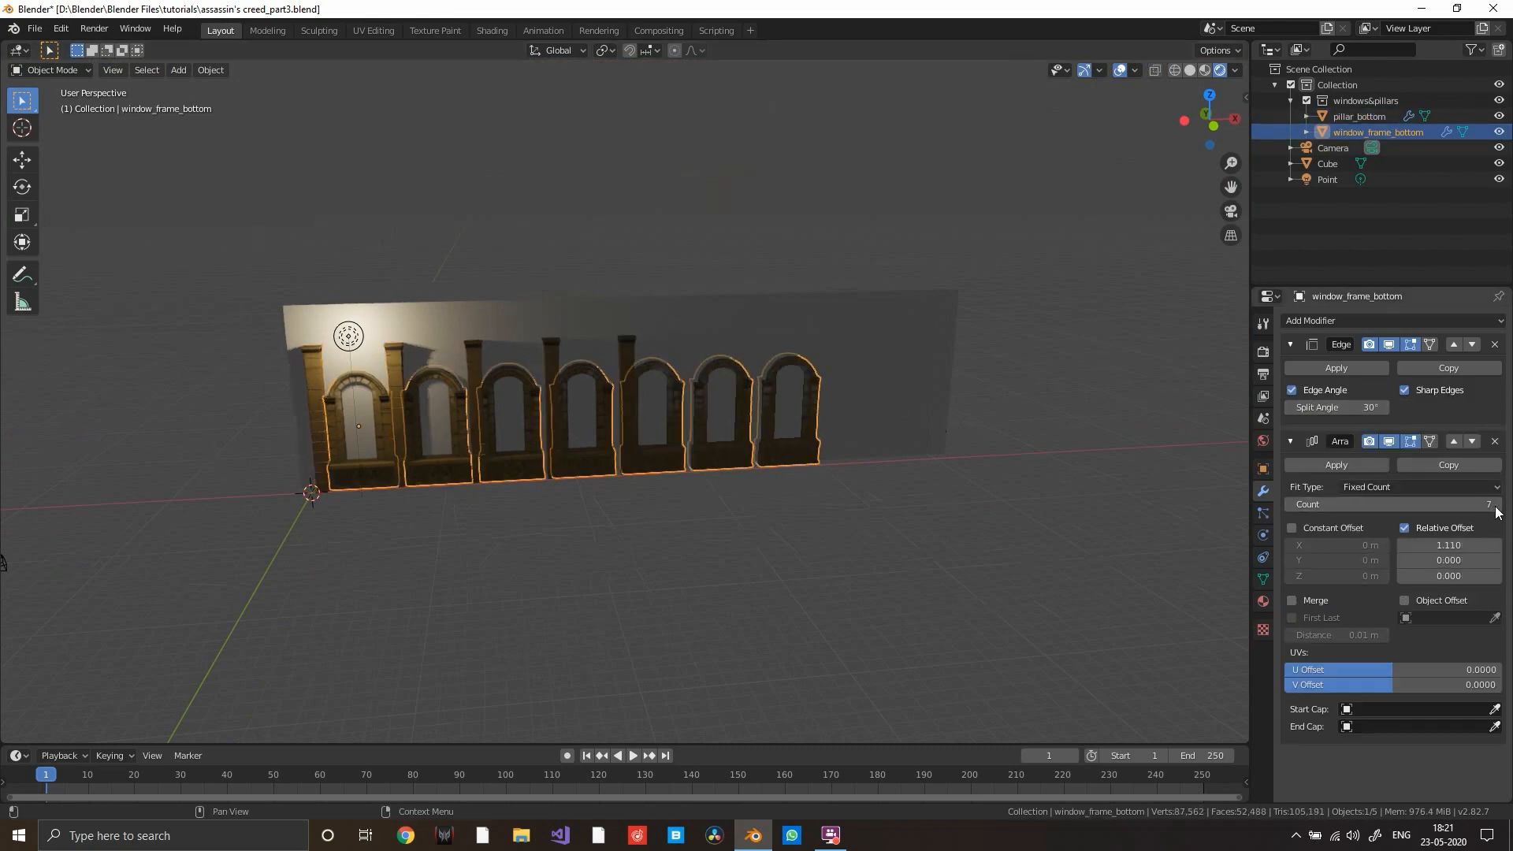
click(1495, 506)
click(1496, 507)
click(1494, 506)
key(KP_0)
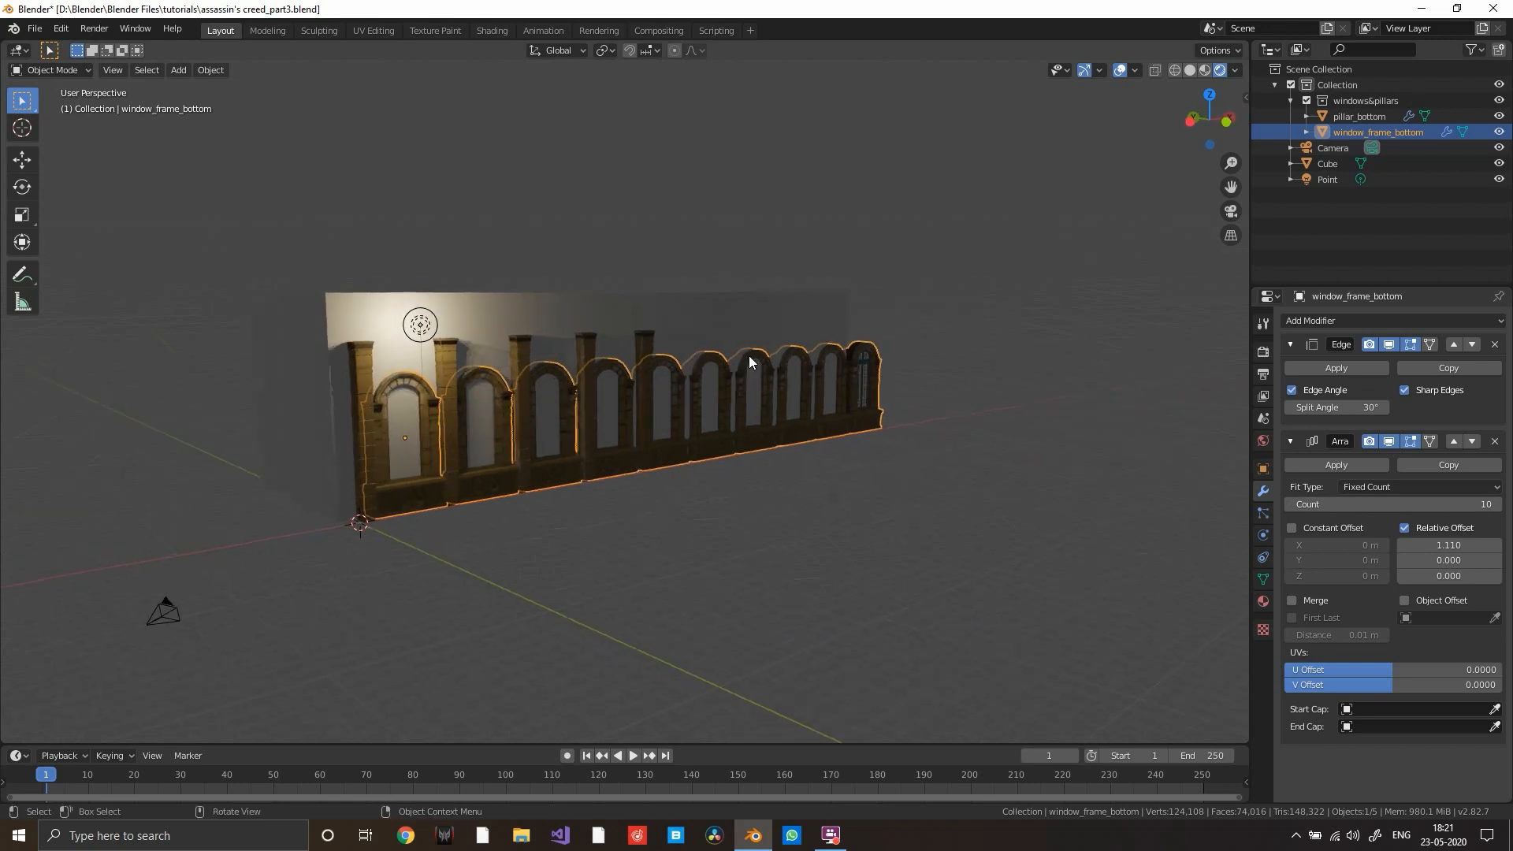
key(Right)
click(1461, 507)
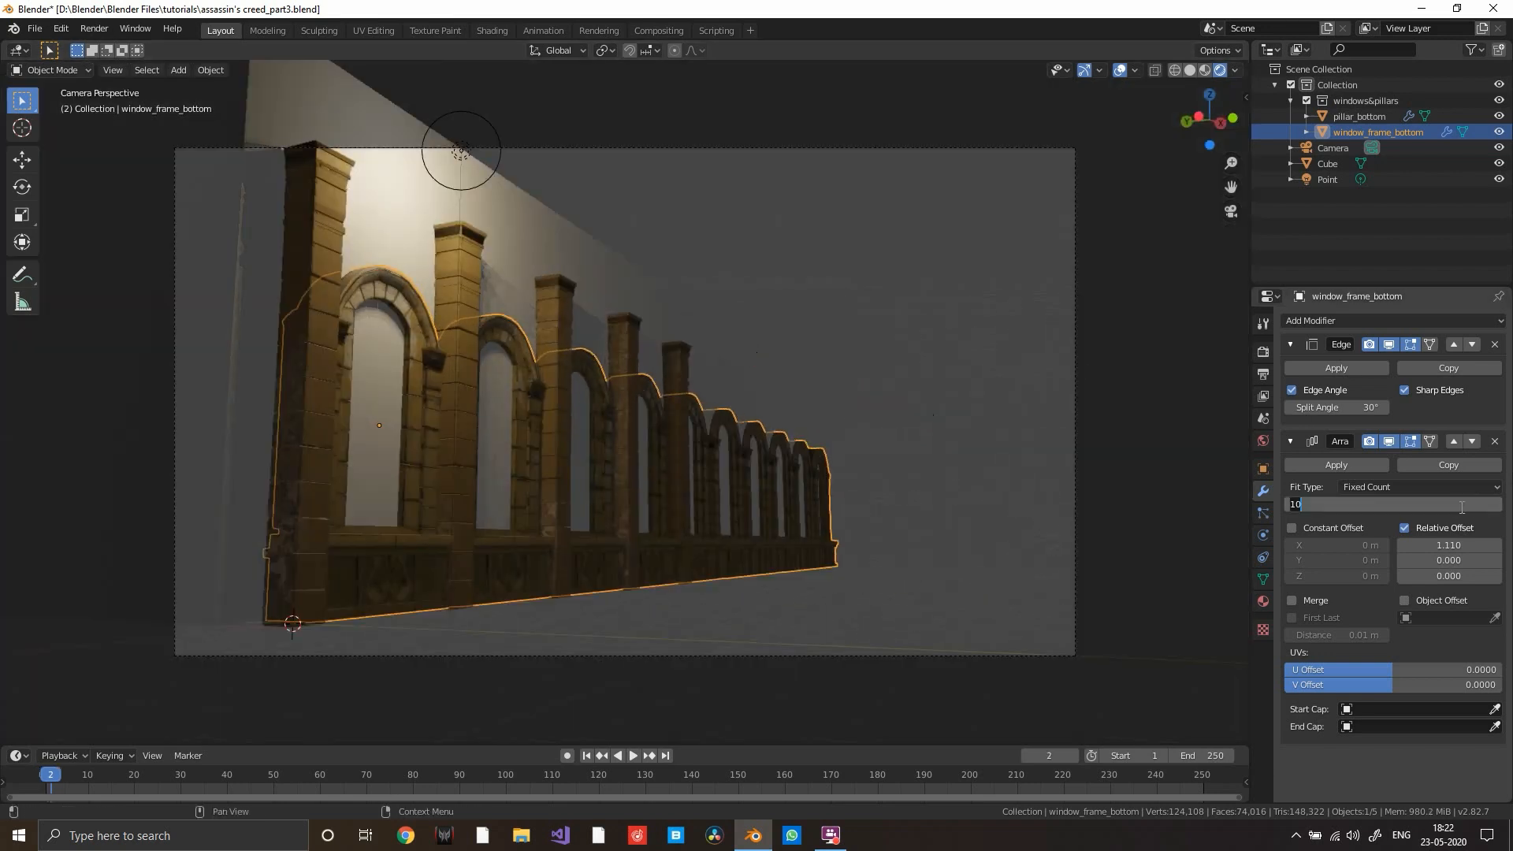
text(14)
key(Return)
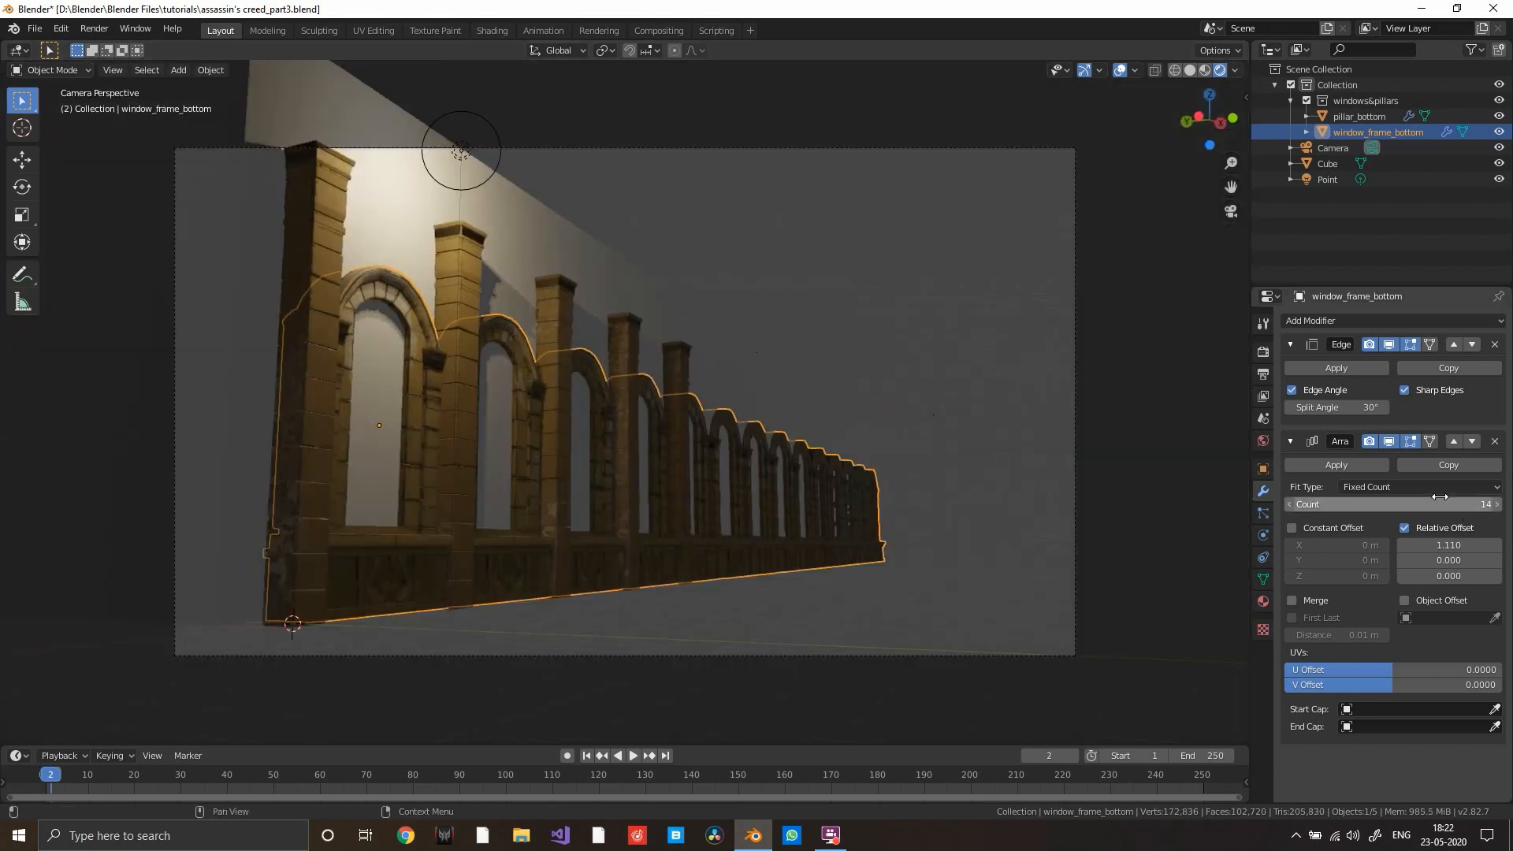
- Scale the blocked-out wall cube along the X axis until it spans the full row of window frames
mouse_move(1012, 475)
middle_down()
mouse_move(949, 487)
mouse_move(1061, 473)
mouse_move(966, 476)
mouse_move(968, 399)
mouse_move(1024, 417)
mouse_move(1017, 451)
middle_up()
click(970, 394)
key(s)
key(x)
click(422, 461)
scroll(341, 439, down, 3)
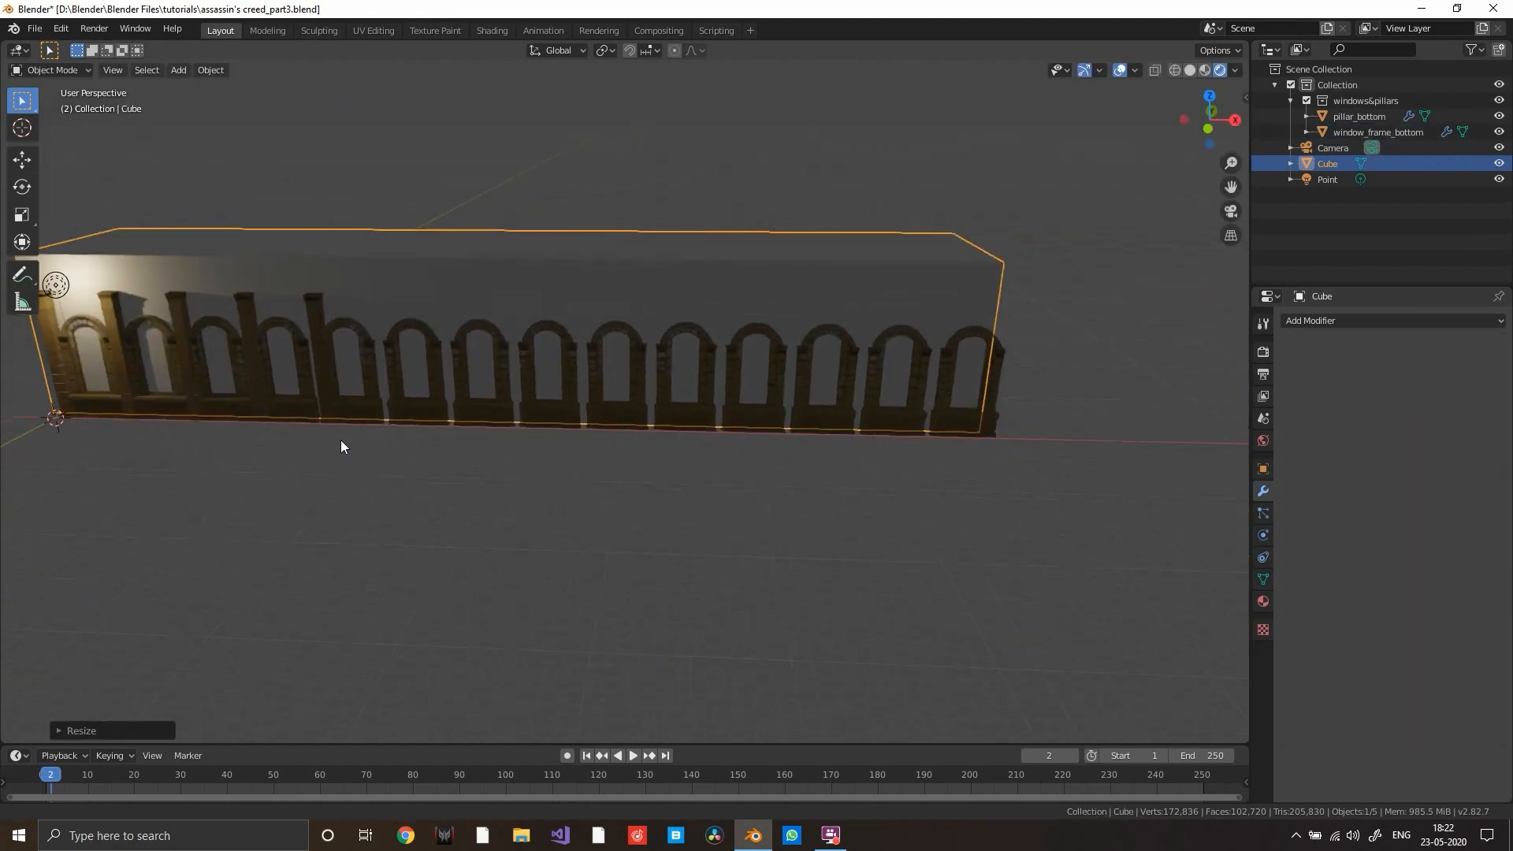
key(s)
key(x)
click(502, 409)
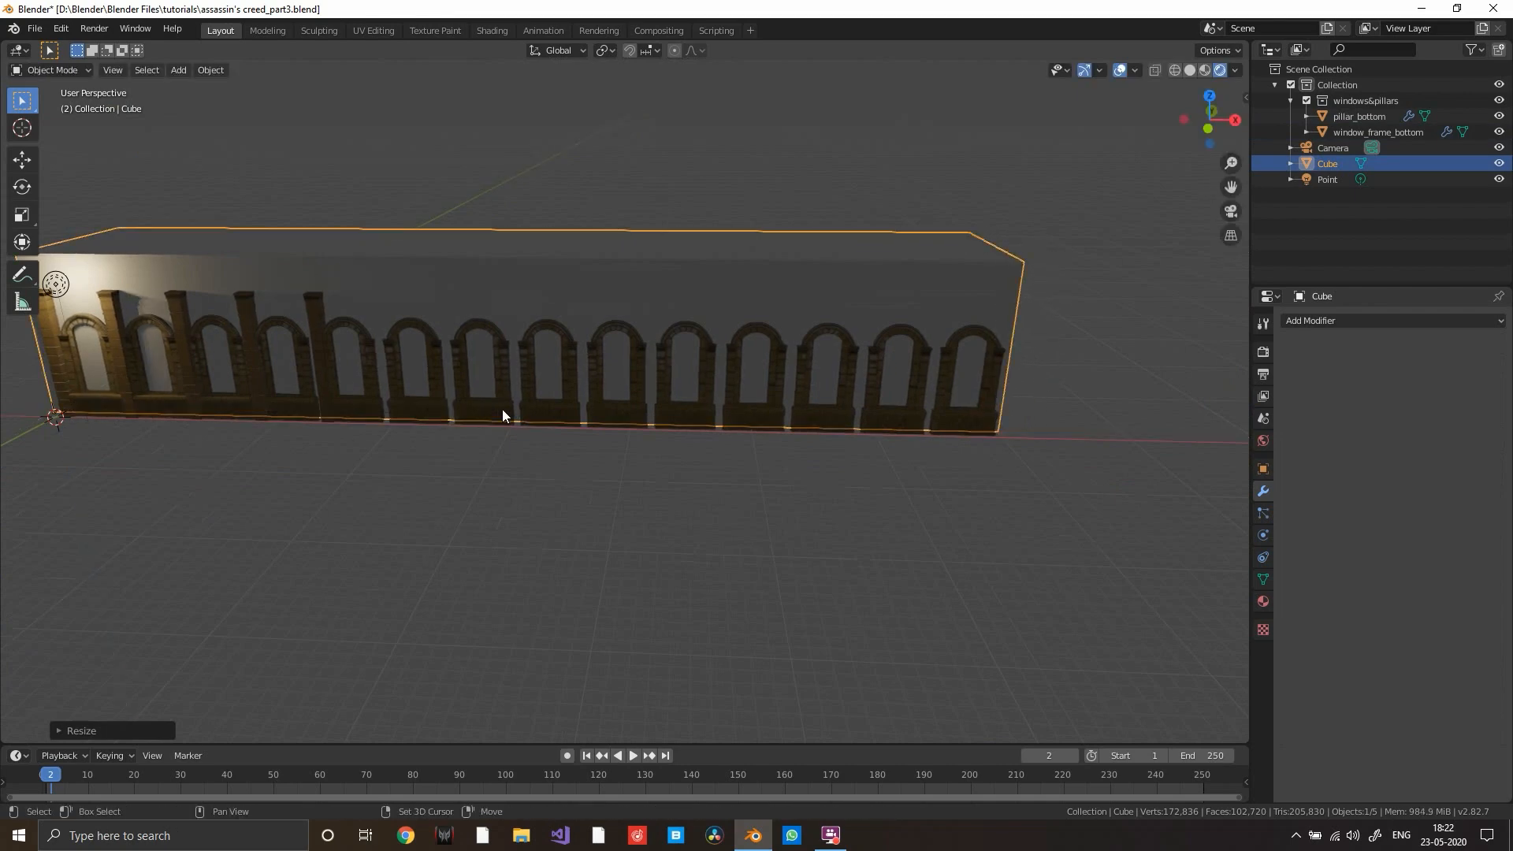
- Set the pillar's array count to 15 to continue the pillars along the whole wall
middle_drag(442, 398, 342, 351)
click(238, 356)
middle_drag(239, 356, 579, 385)
click(1332, 407)
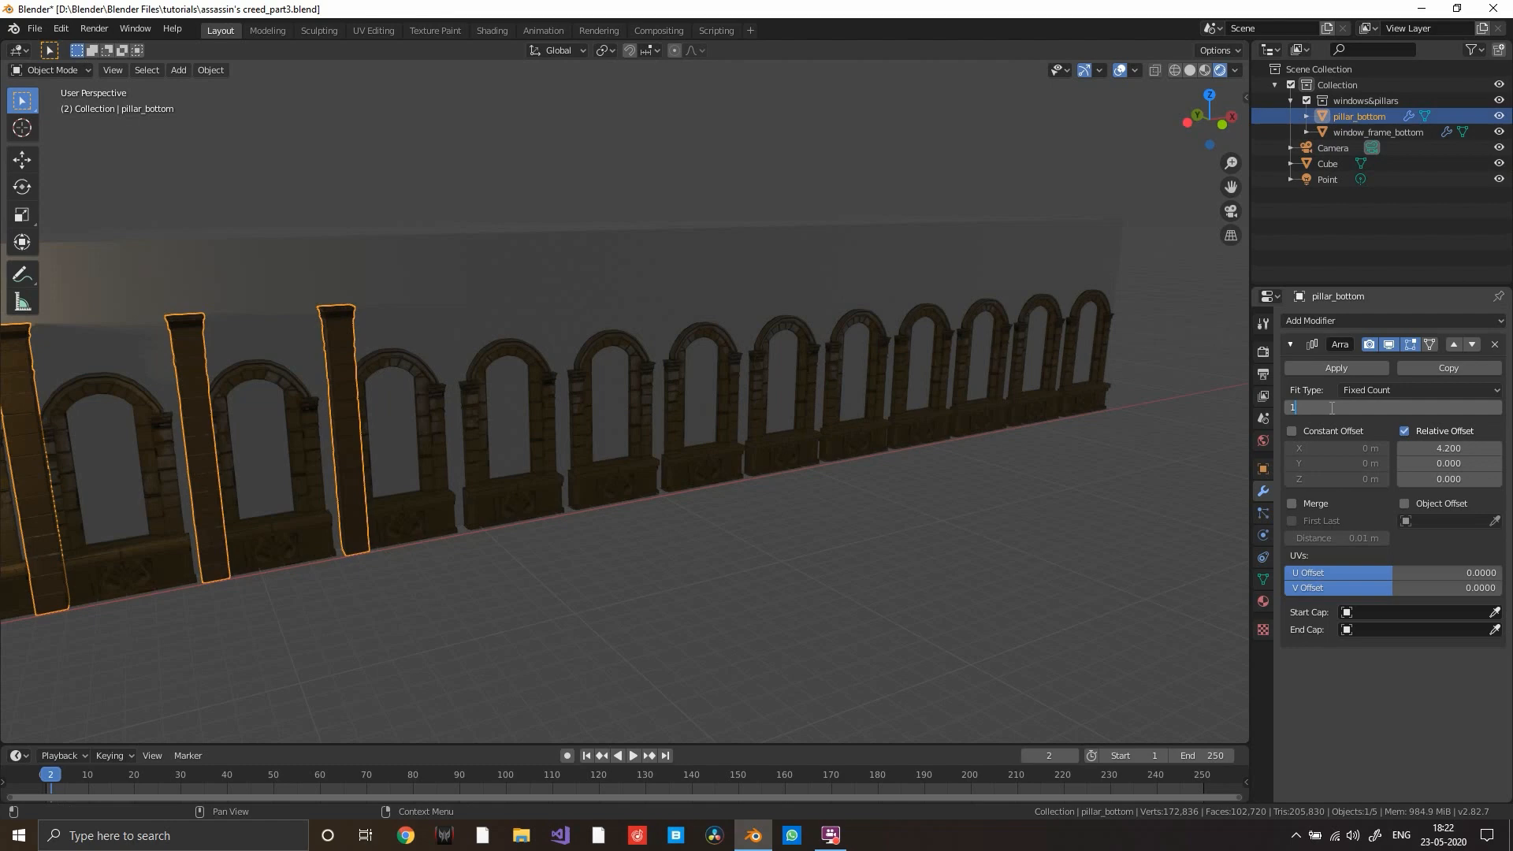
key(Return)
middle_drag(1040, 427, 1160, 365)
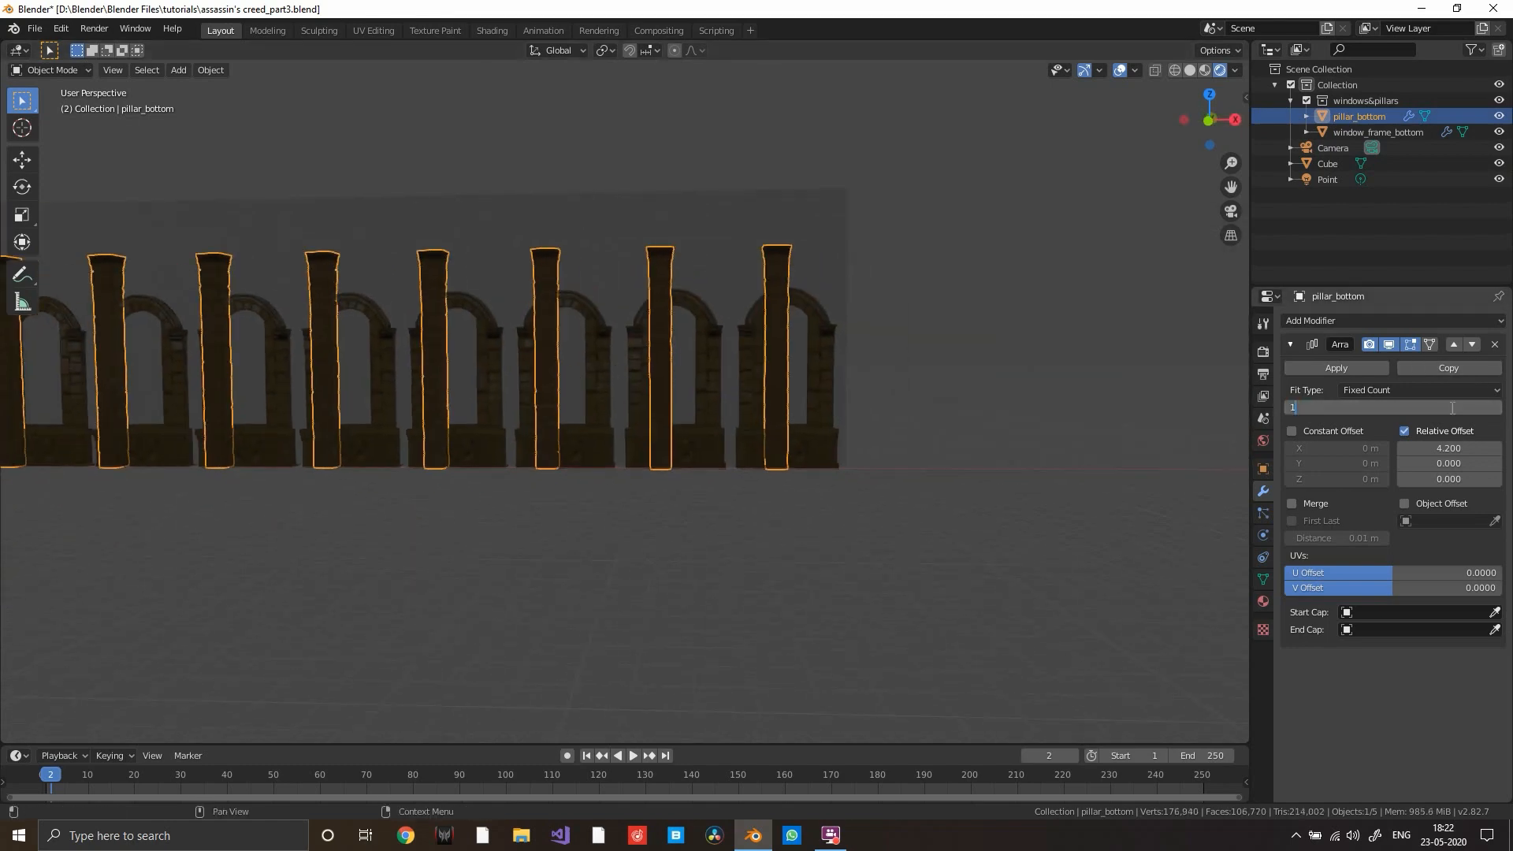
key(Return)
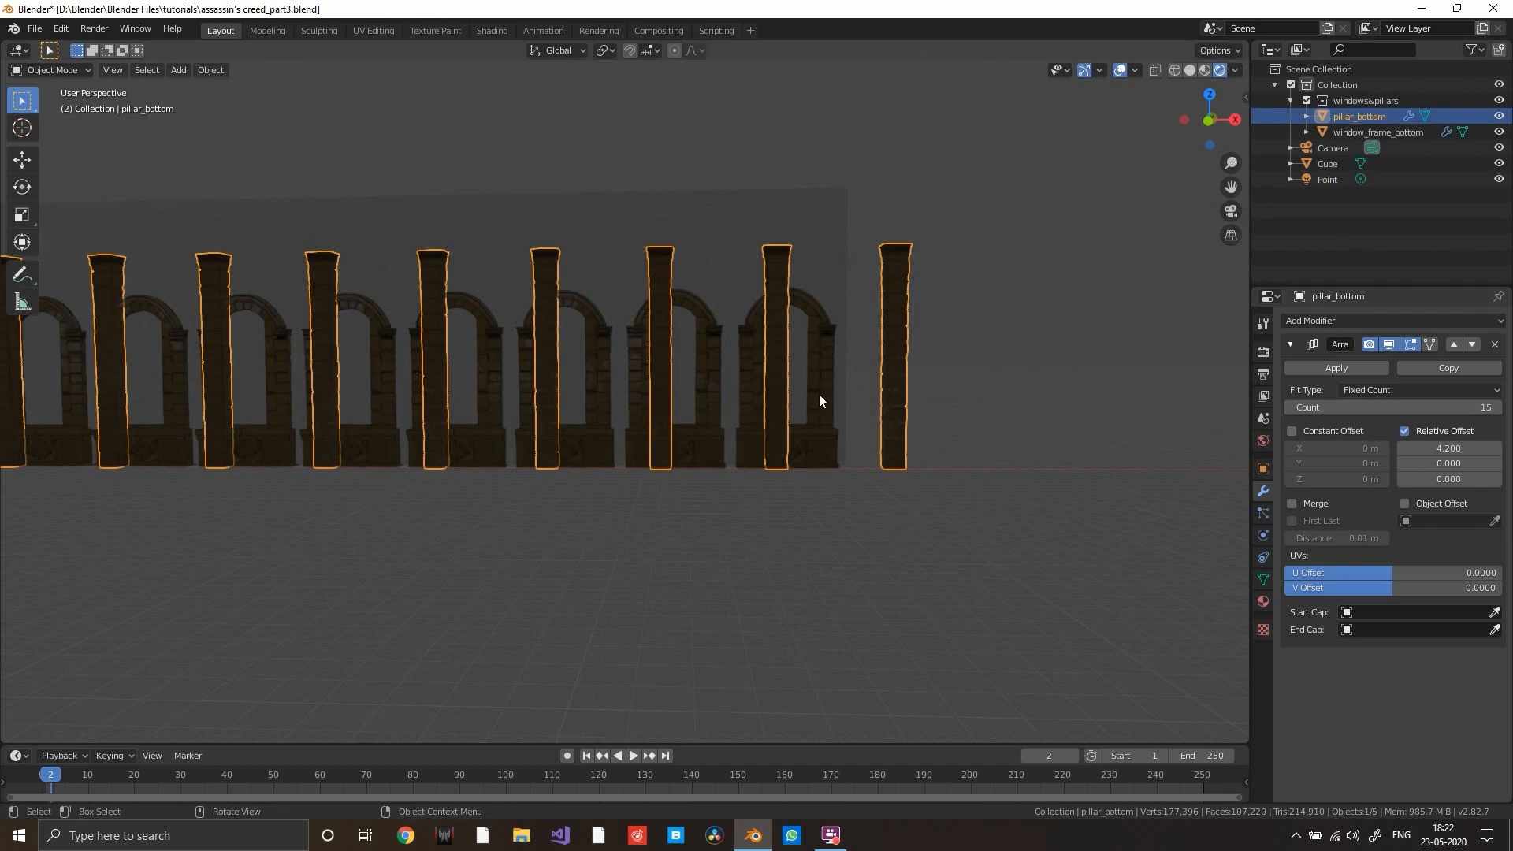
- Align the arrayed pillars with the gaps between the windows by setting the relative X offset to 4.070
scroll(854, 410, down, 3)
shift+middle_drag(627, 356, 811, 358)
middle_drag(812, 359, 764, 329)
scroll(982, 309, up, 4)
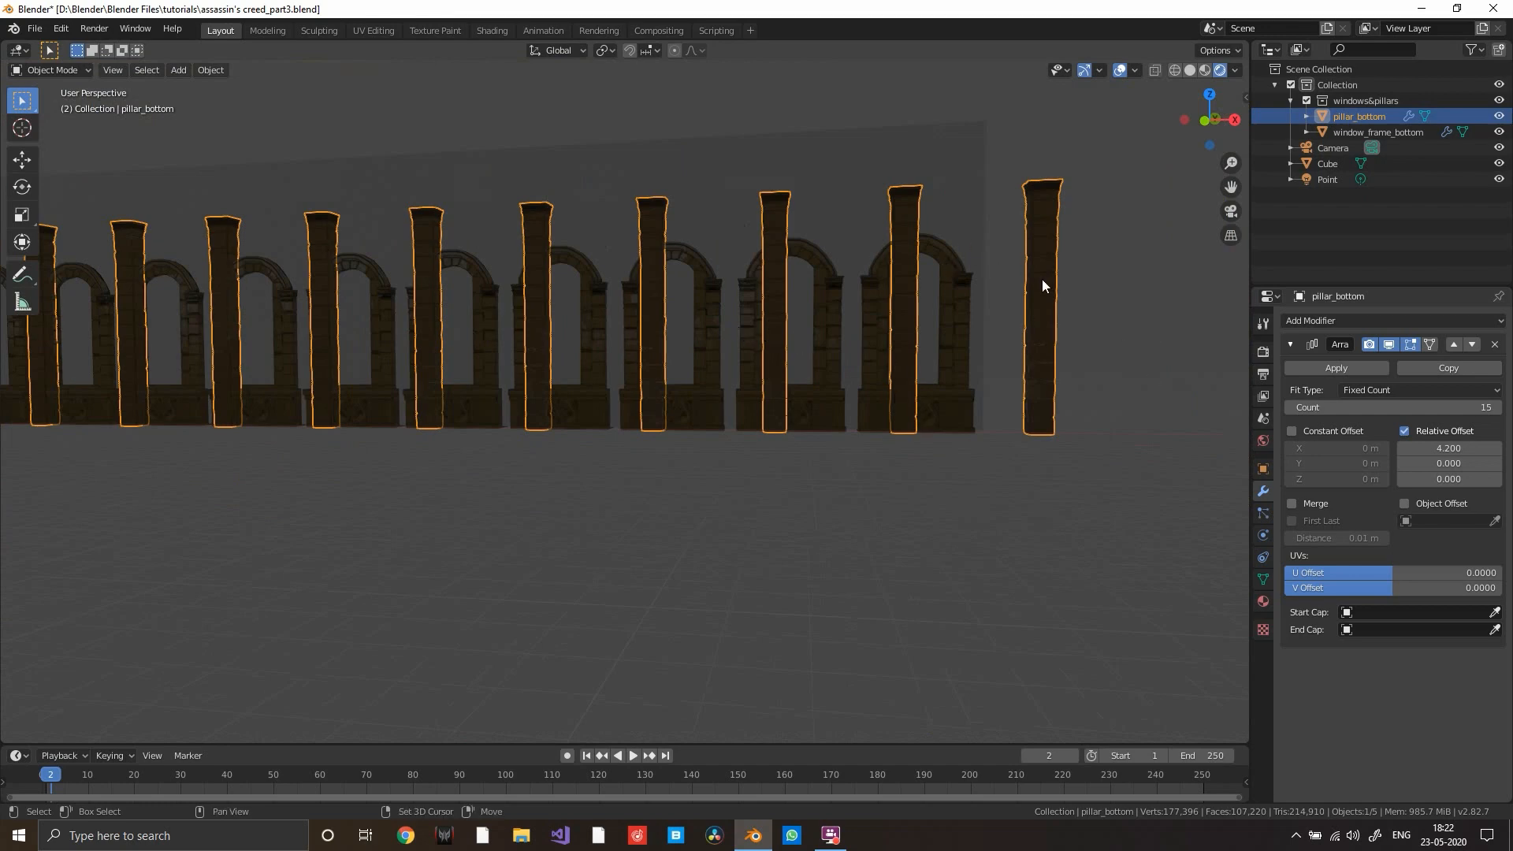
middle_drag(1042, 279, 1058, 279)
shift+middle_drag(1058, 279, 799, 367)
scroll(994, 291, up, 2)
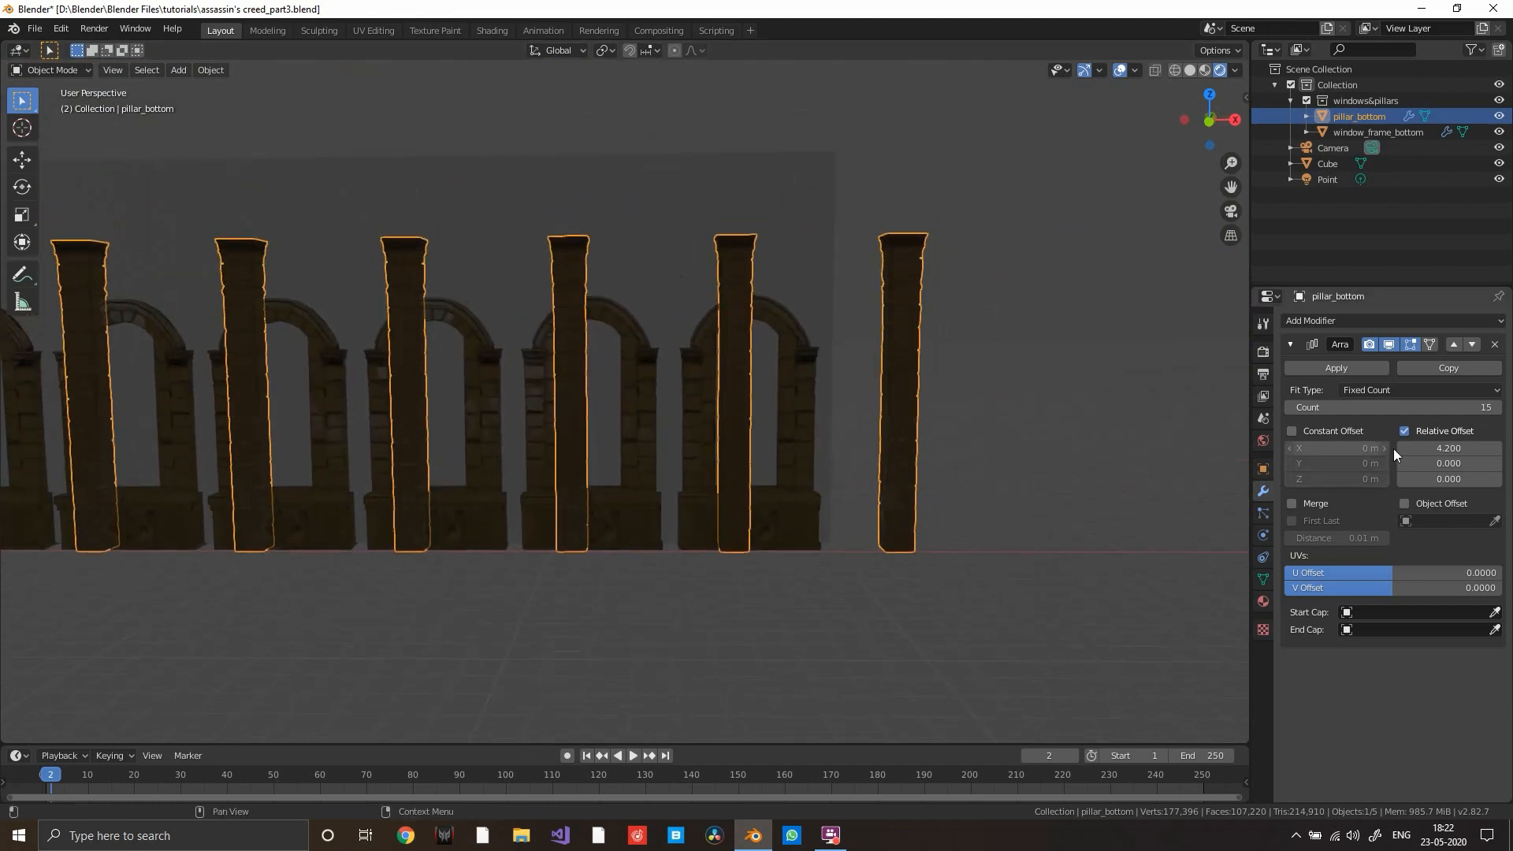
drag(1410, 448, 1385, 447)
scroll(753, 417, up, 5)
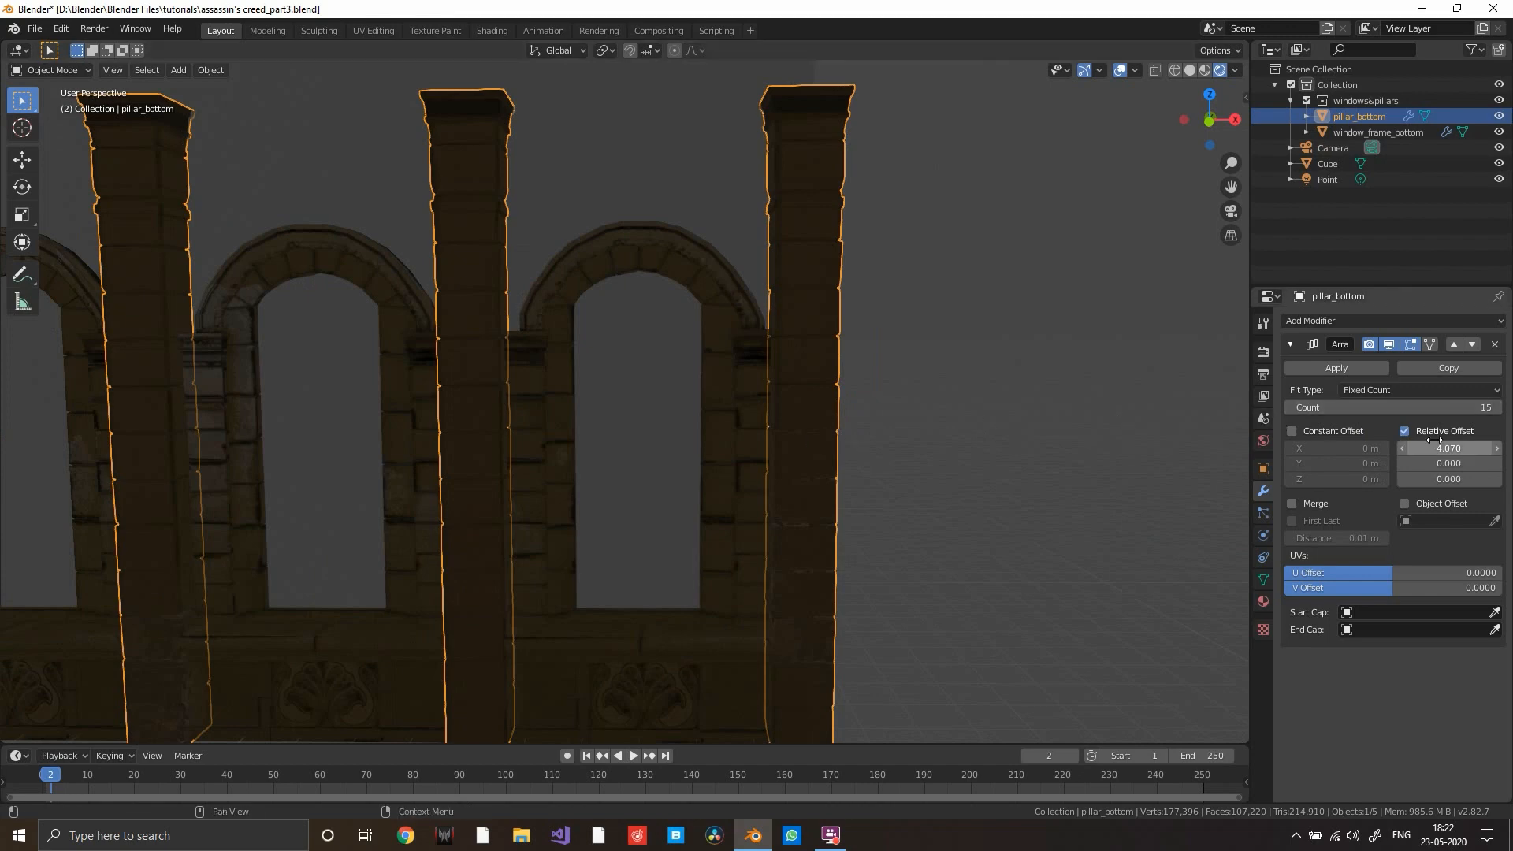
scroll(887, 375, down, 5)
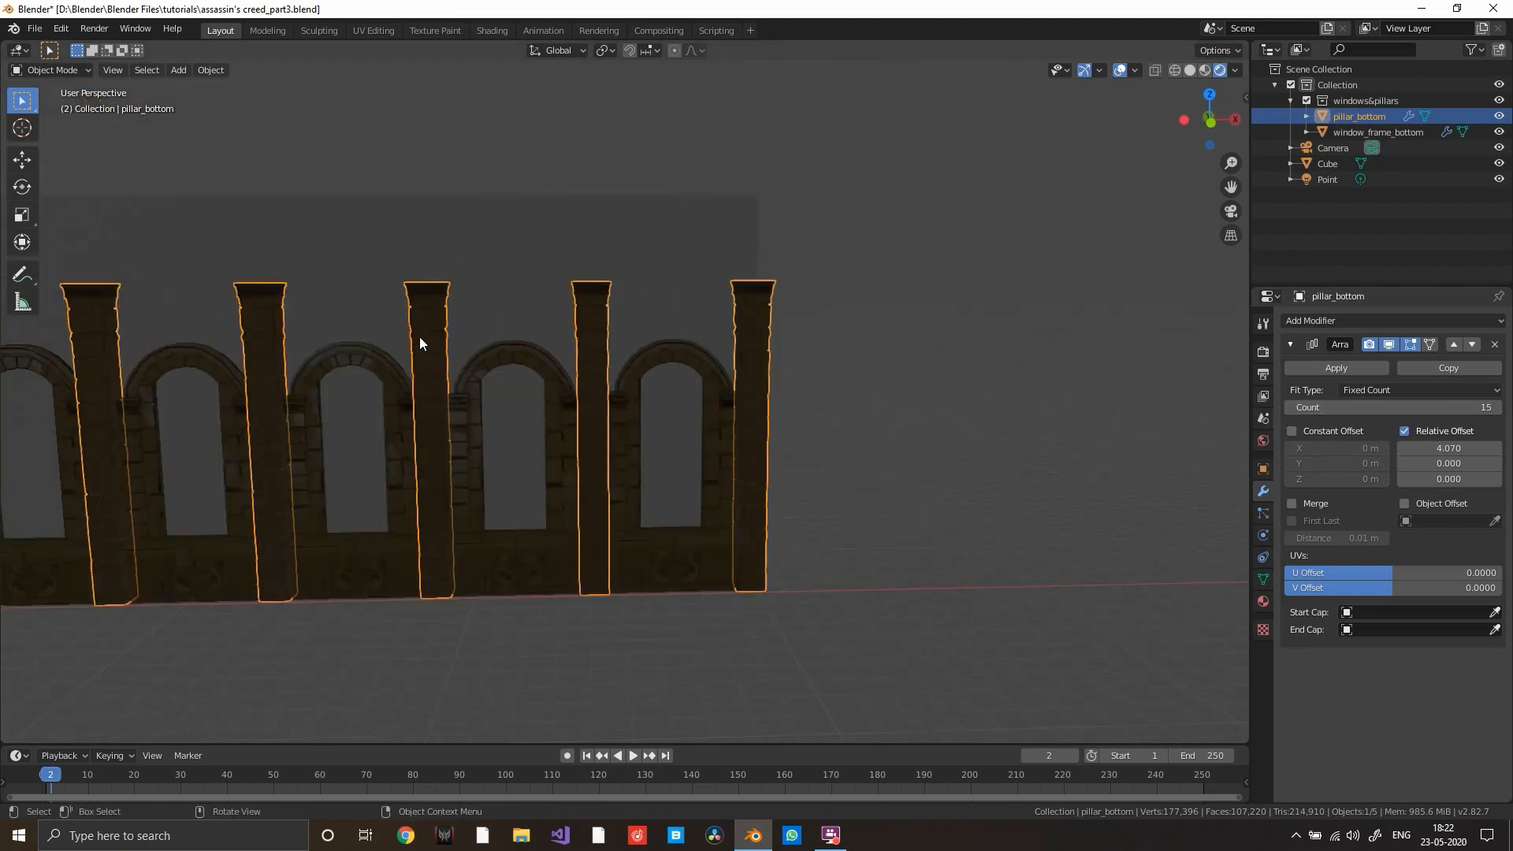
- Examine how the pillars and window frames line up along the facade, from the last bay back to the first
scroll(420, 338, down, 2)
shift+middle_drag(419, 338, 835, 325)
scroll(835, 325, down, 1)
scroll(668, 380, up, 4)
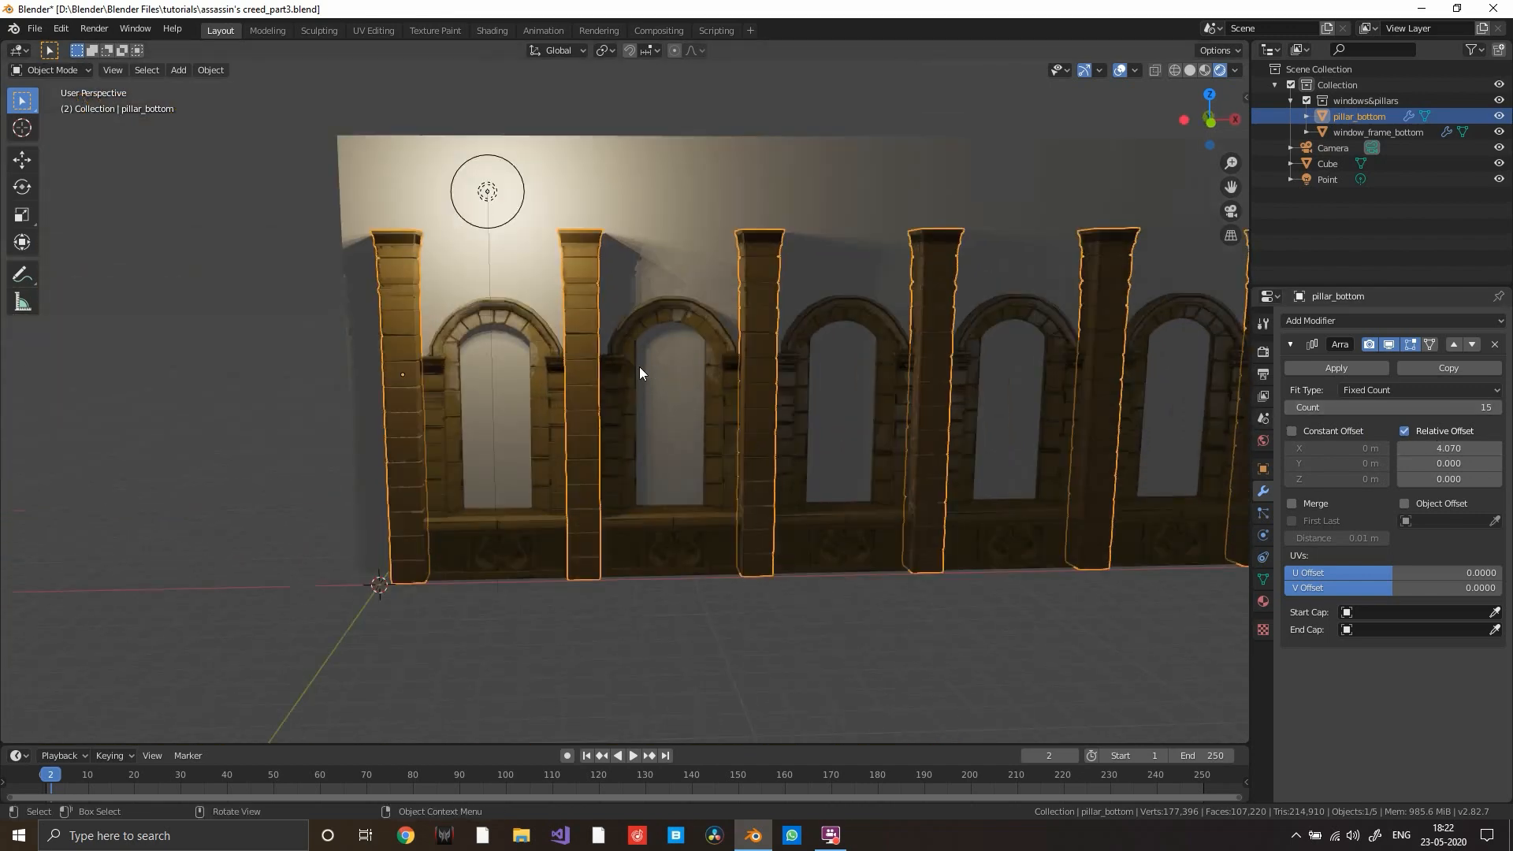
middle_drag(631, 370, 643, 319)
click(643, 319)
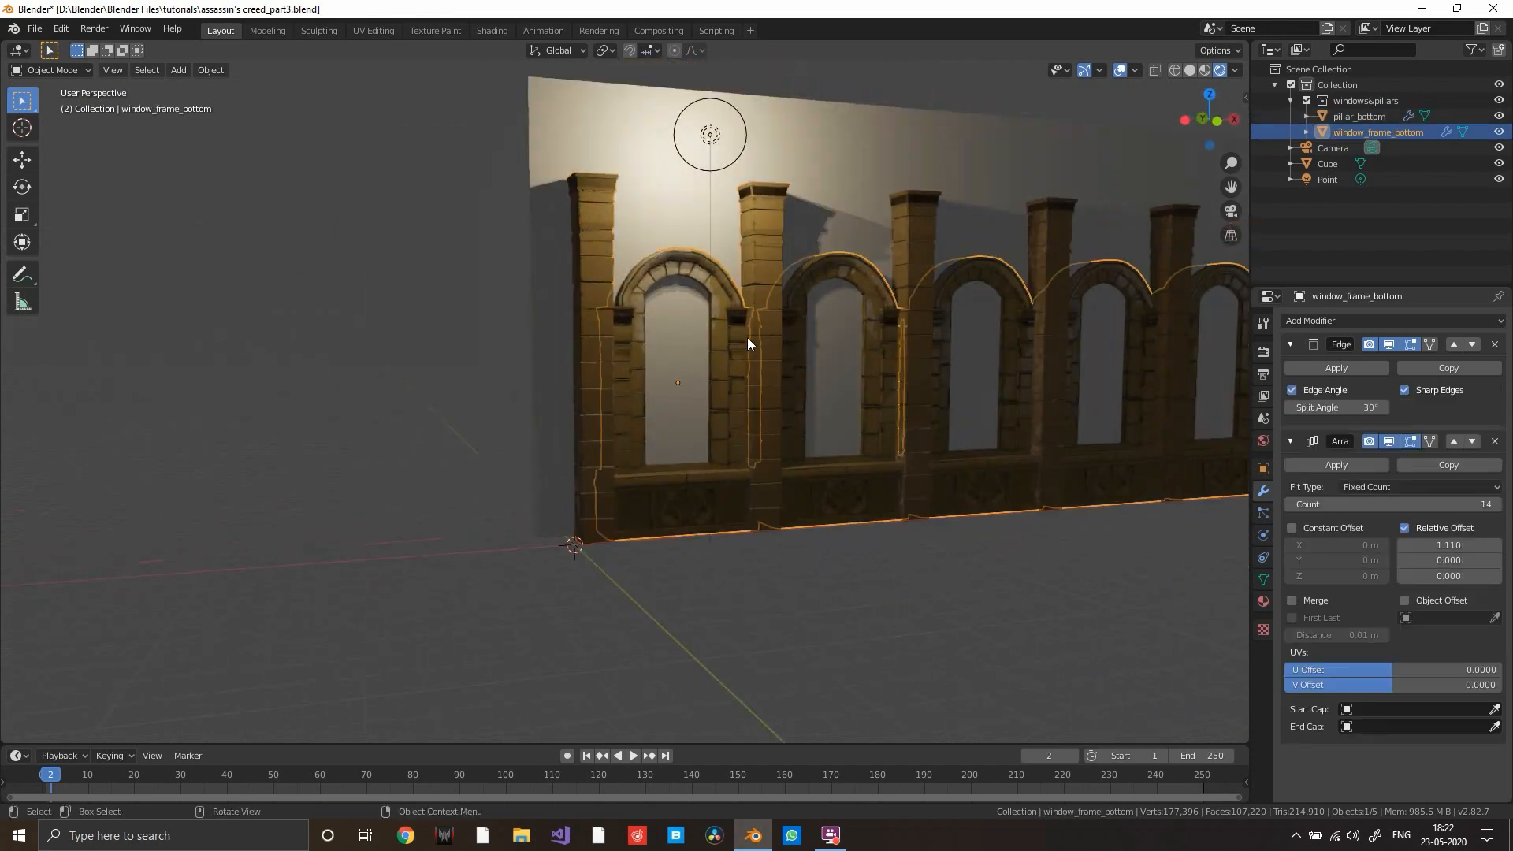
scroll(788, 372, down, 2)
shift+middle_drag(788, 372, 730, 358)
middle_drag(729, 358, 671, 343)
scroll(671, 344, up, 4)
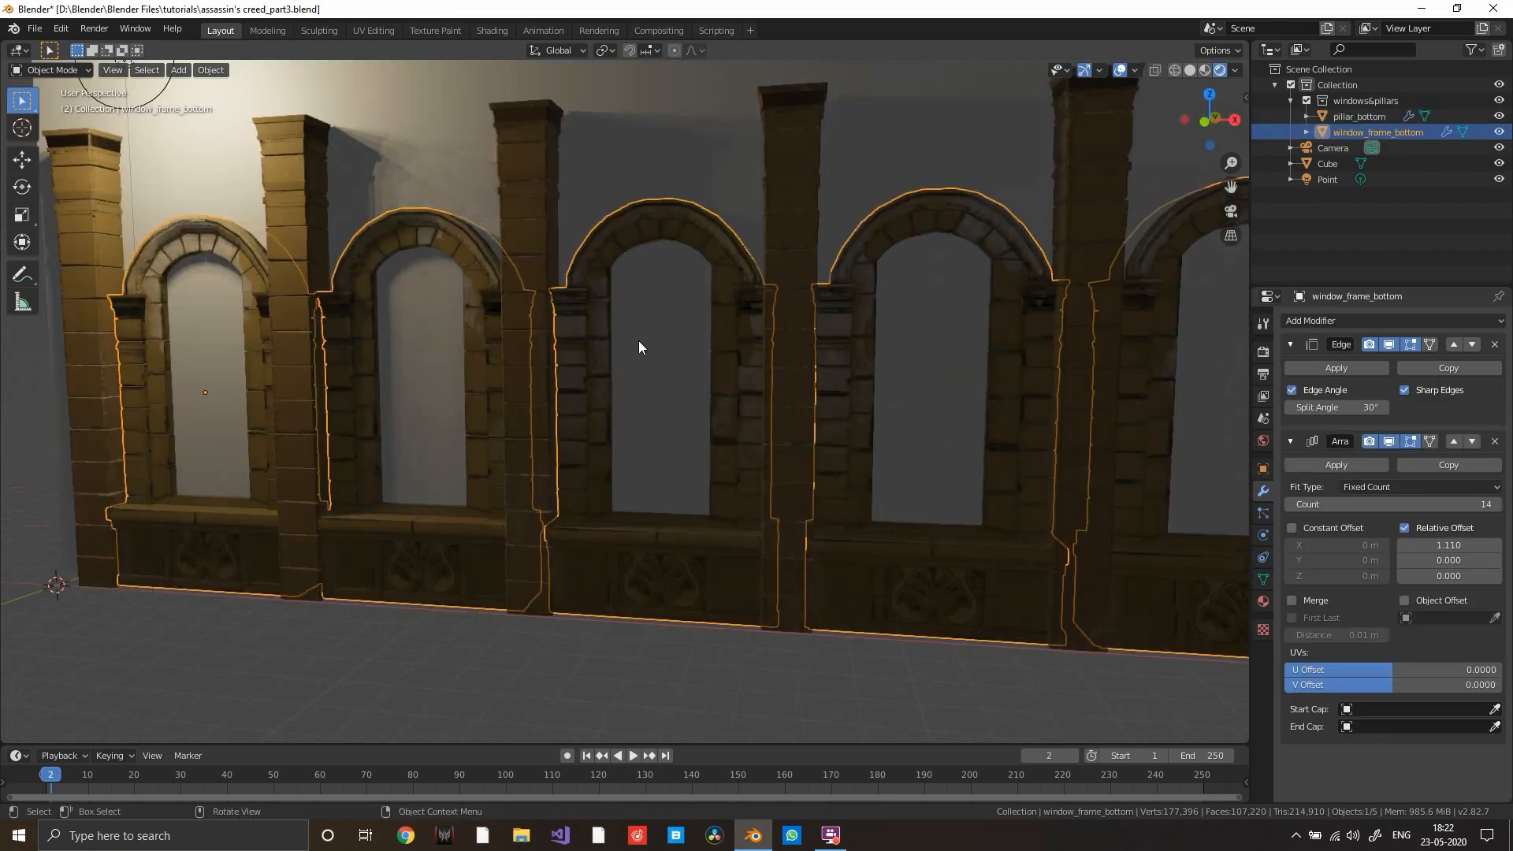
scroll(619, 351, down, 2)
middle_drag(623, 358, 668, 356)
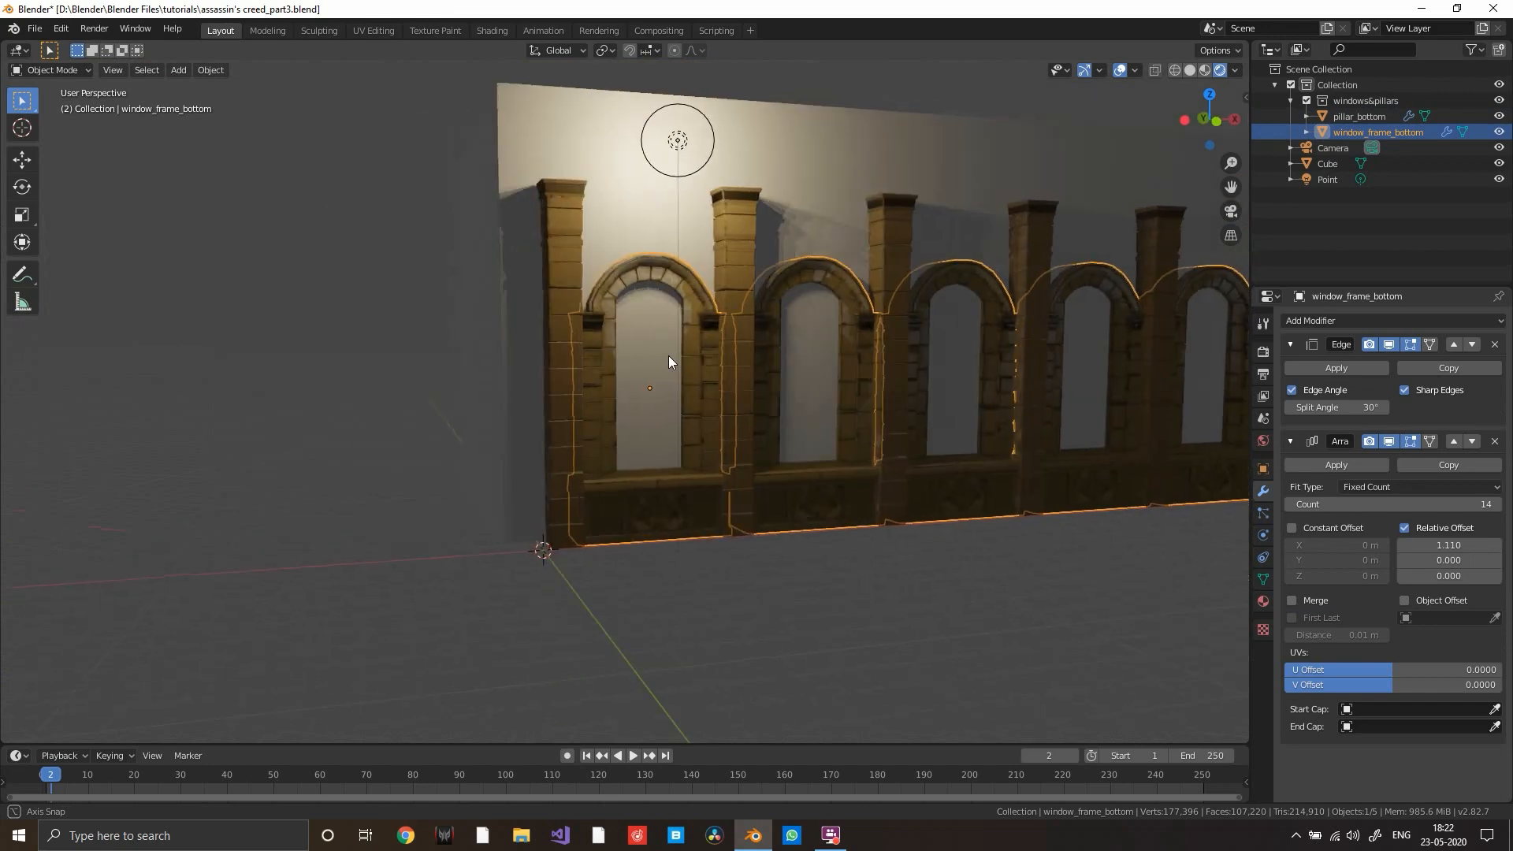
scroll(668, 356, up, 5)
shift+middle_drag(742, 266, 778, 308)
- Edit the wall cube's mesh and add a vertical loop cut slid to the second pillar, separating the first window bay
click(644, 146)
scroll(780, 308, down, 5)
key(Tab)
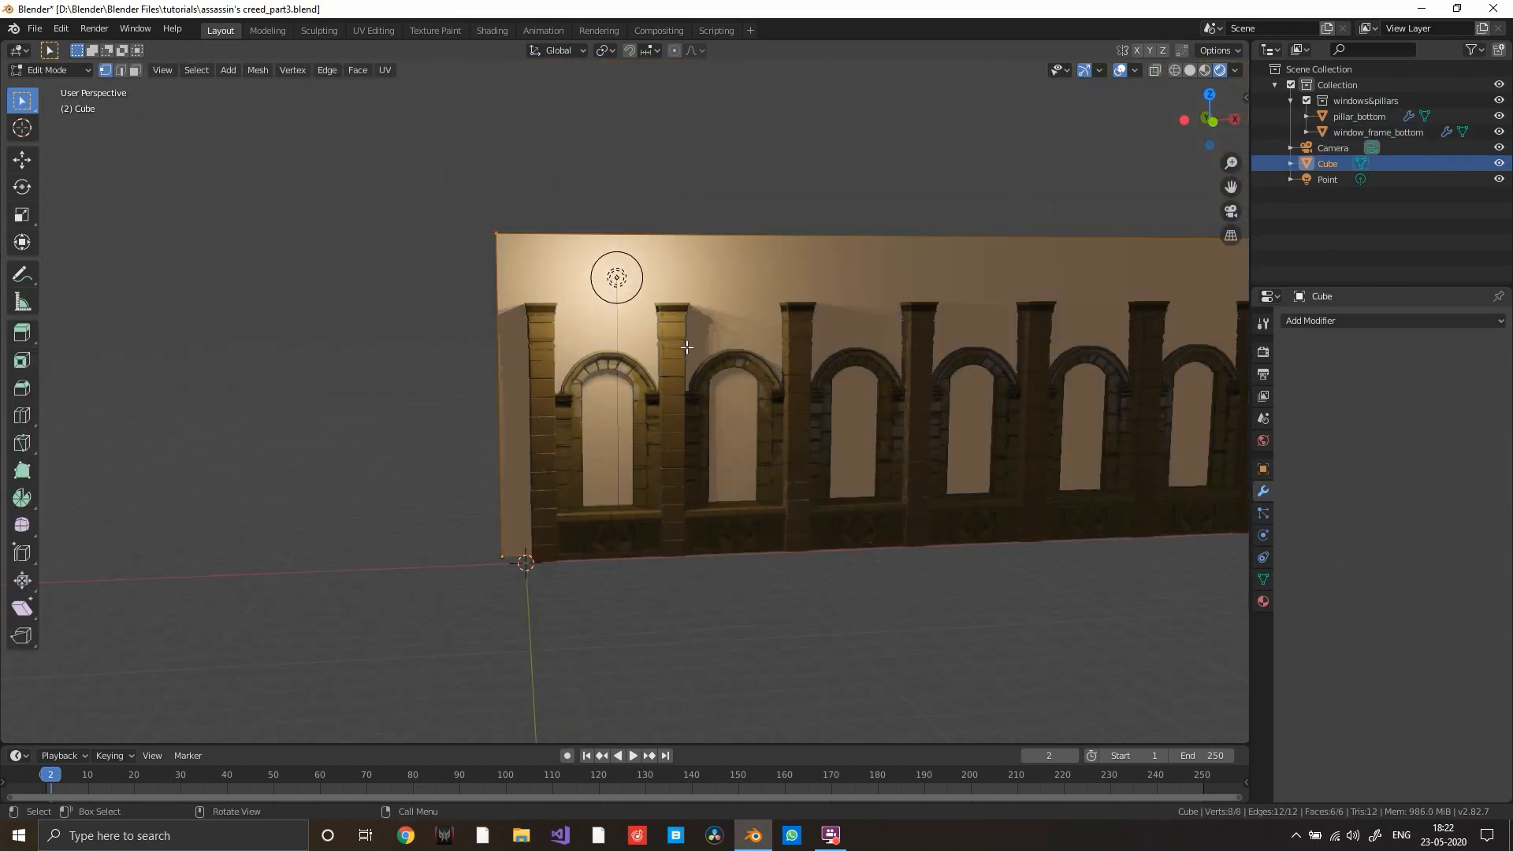
scroll(682, 351, up, 4)
scroll(808, 366, down, 6)
key(ctrl+r)
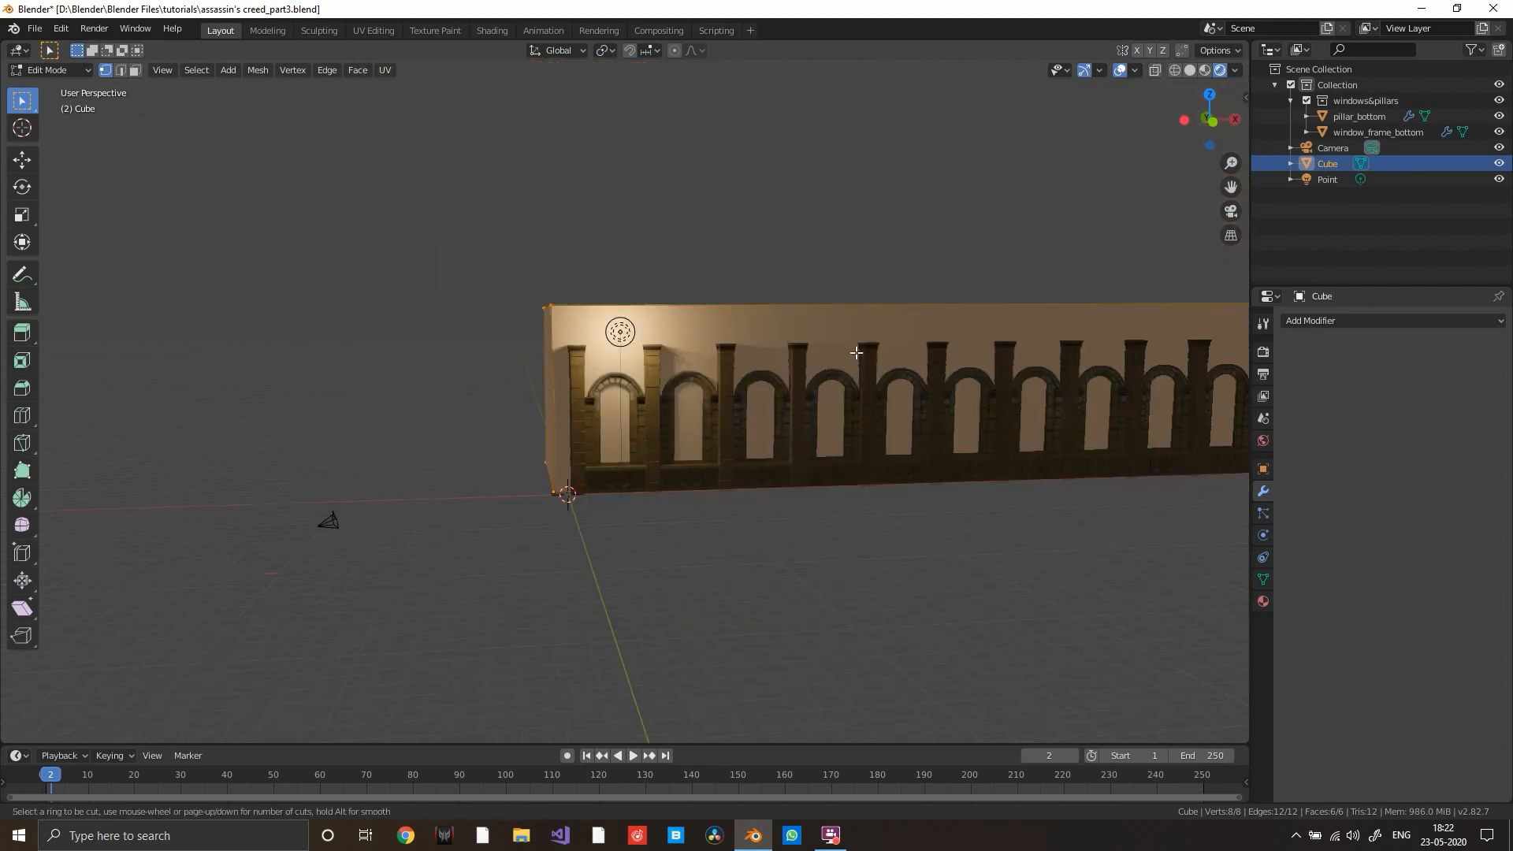
click(1019, 313)
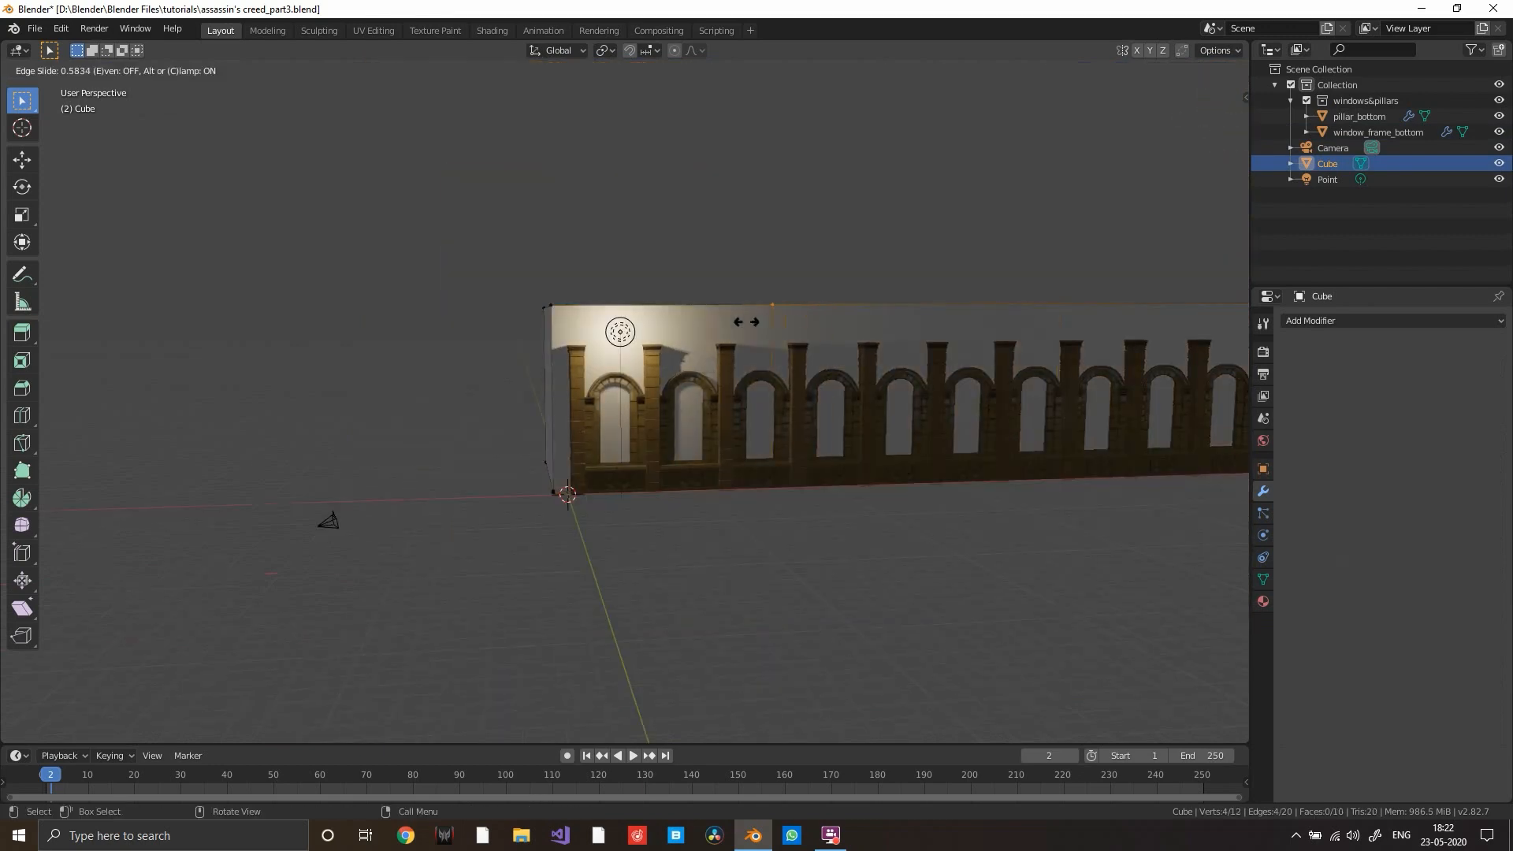
click(637, 319)
scroll(636, 319, up, 3)
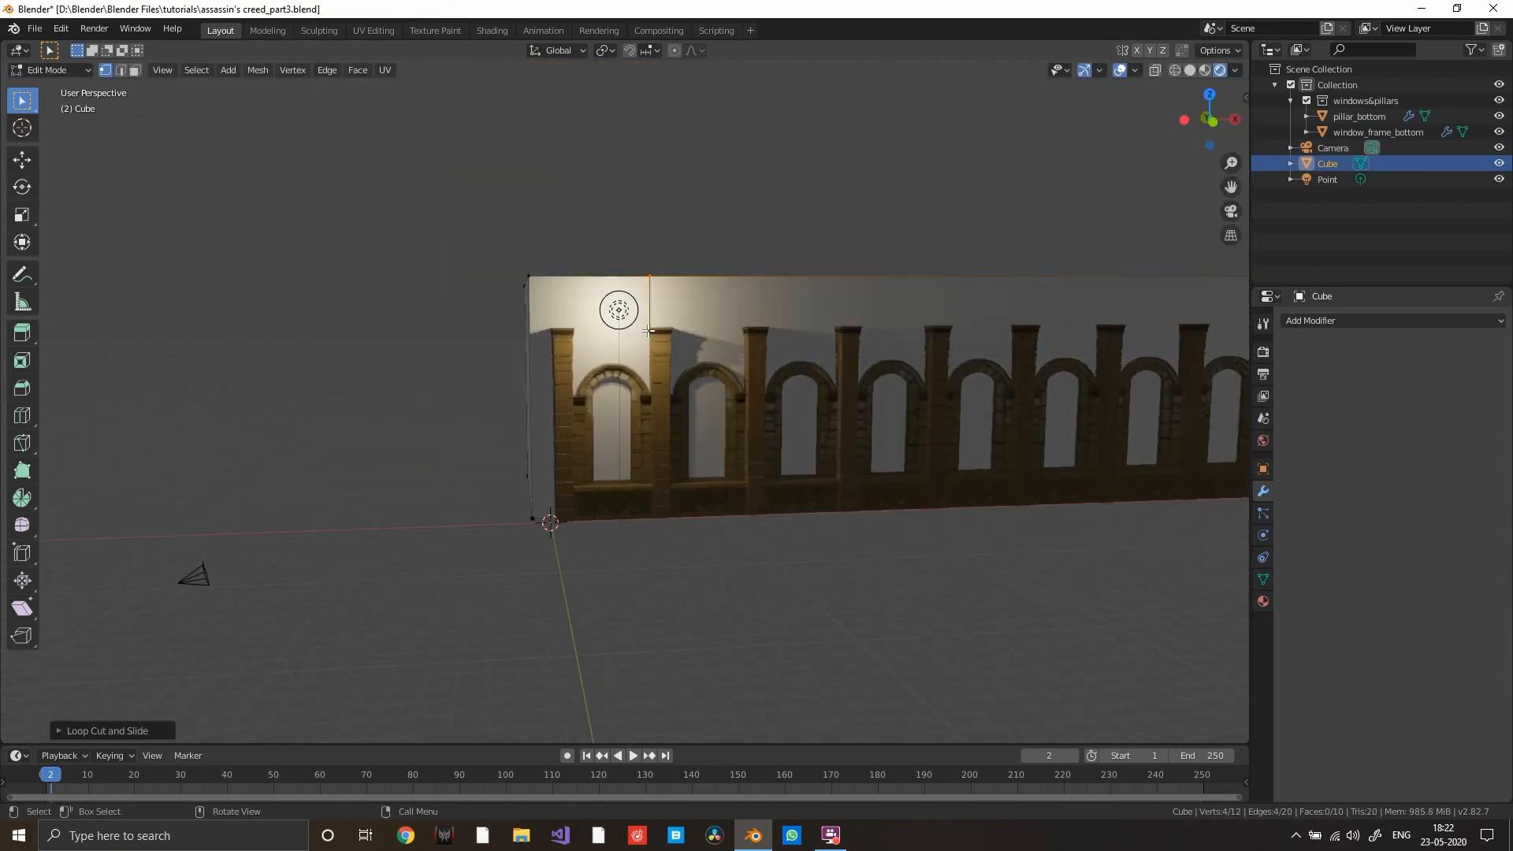
- Add a horizontal loop cut around the wall at the height of the window arches
key(ctrl+r)
click(683, 350)
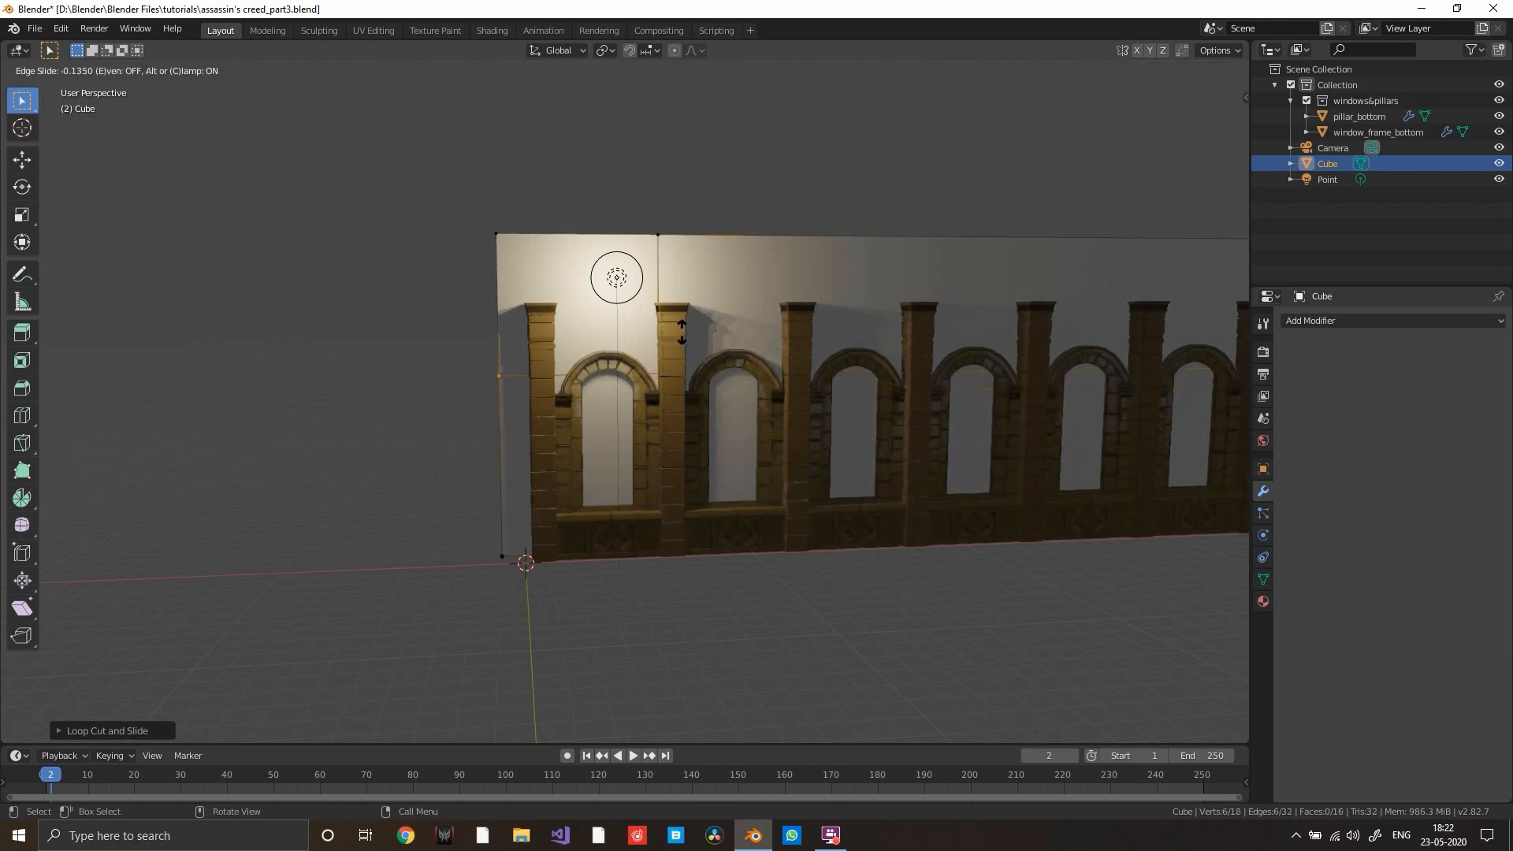
click(682, 327)
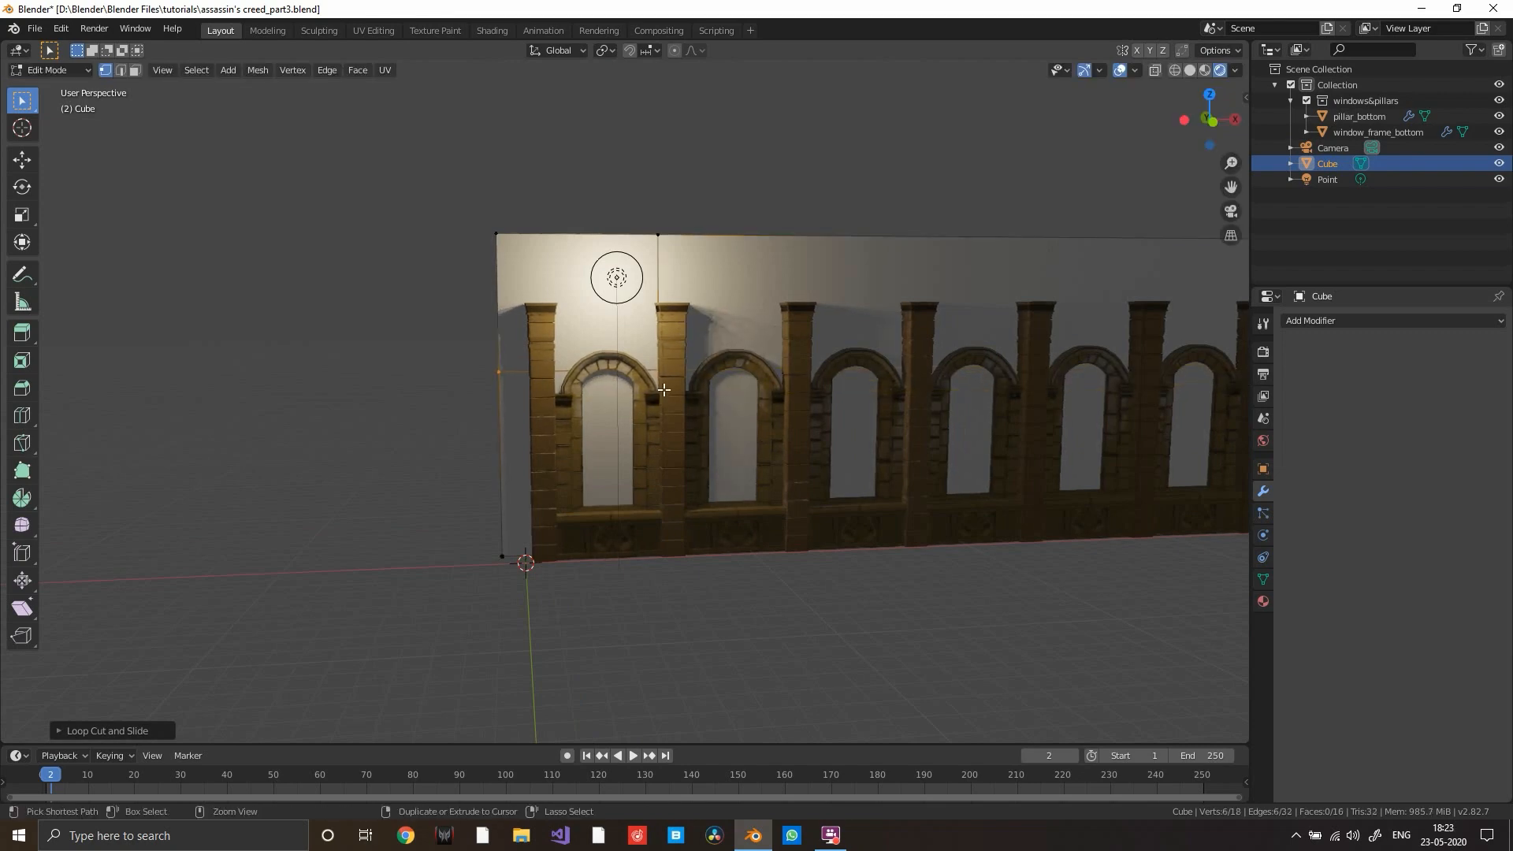
- Add another vertical loop cut to the wall mesh, slid to the near side of the first window arch
scroll(648, 445, up, 4)
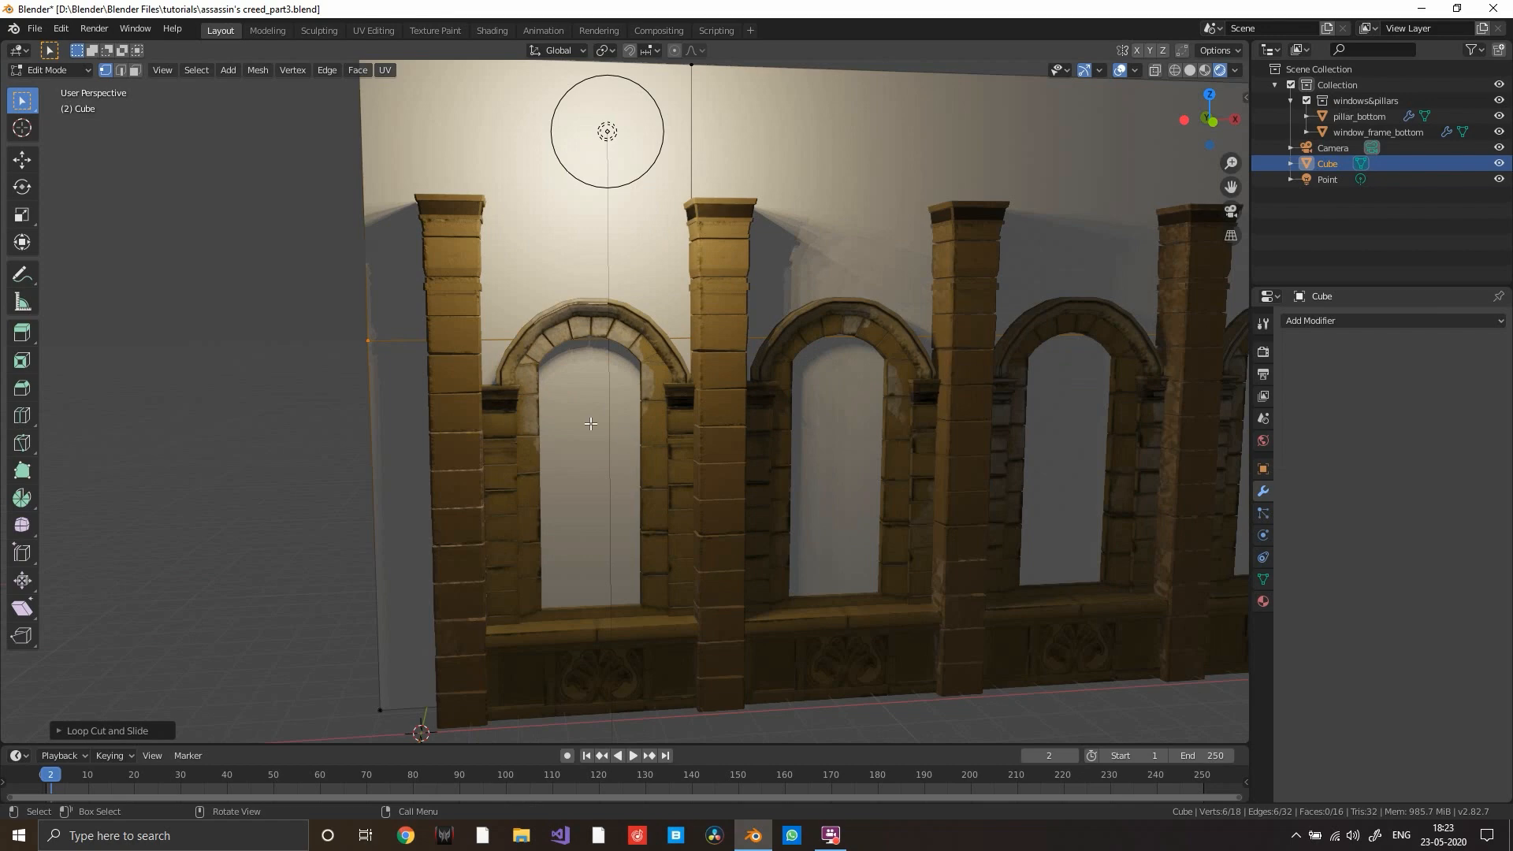
key(ctrl+r)
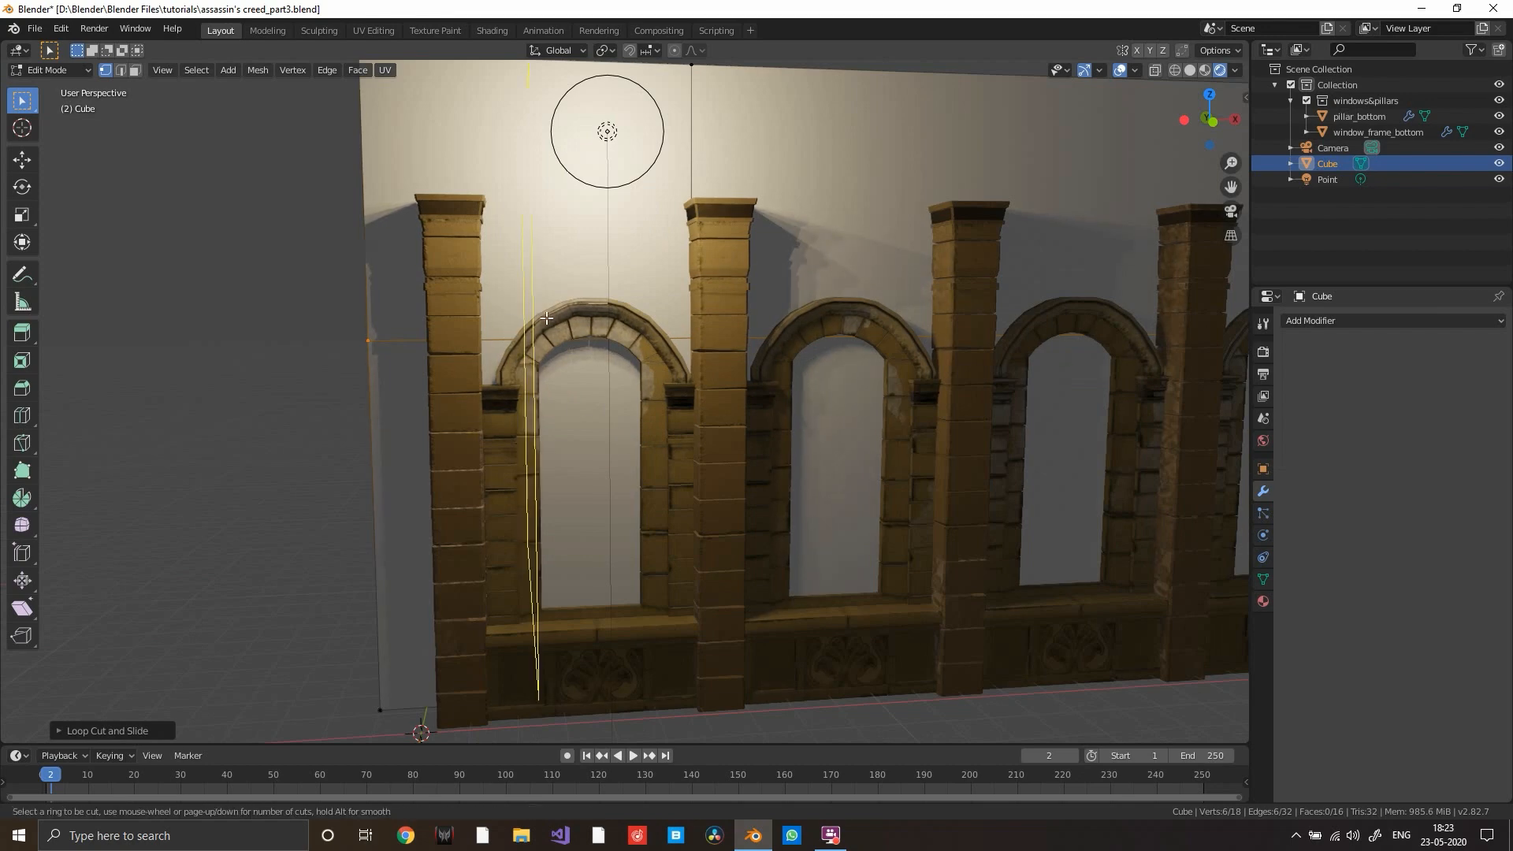
click(546, 318)
click(537, 321)
- Extrude the wall face behind the first window about 0.94 m inward and examine the recess along the facade
key(3)
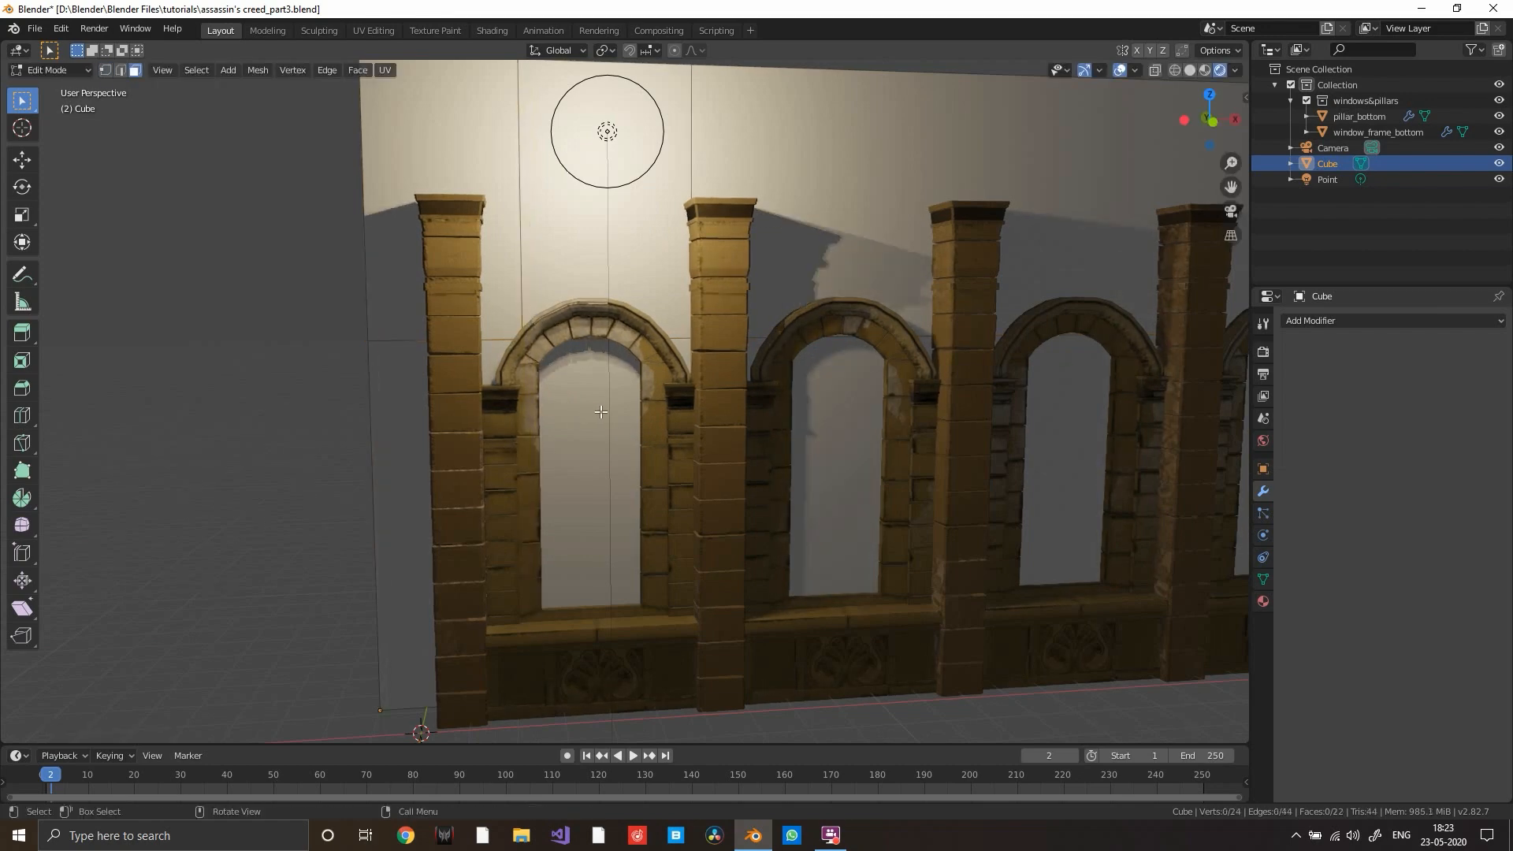
click(601, 411)
middle_drag(672, 456, 686, 551)
key(e)
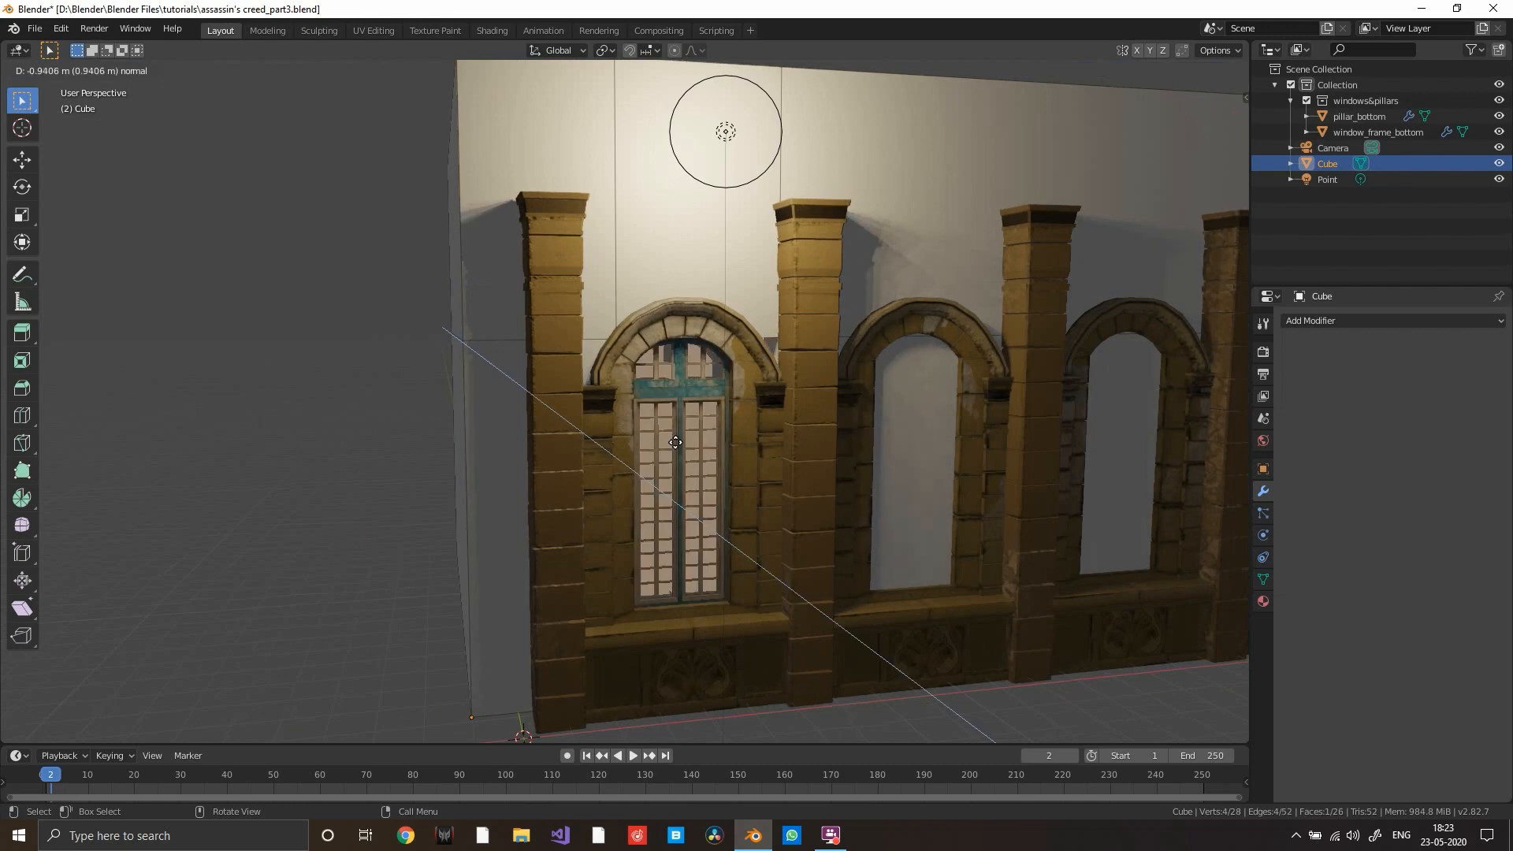
click(675, 442)
middle_drag(675, 442, 631, 439)
scroll(631, 439, up, 4)
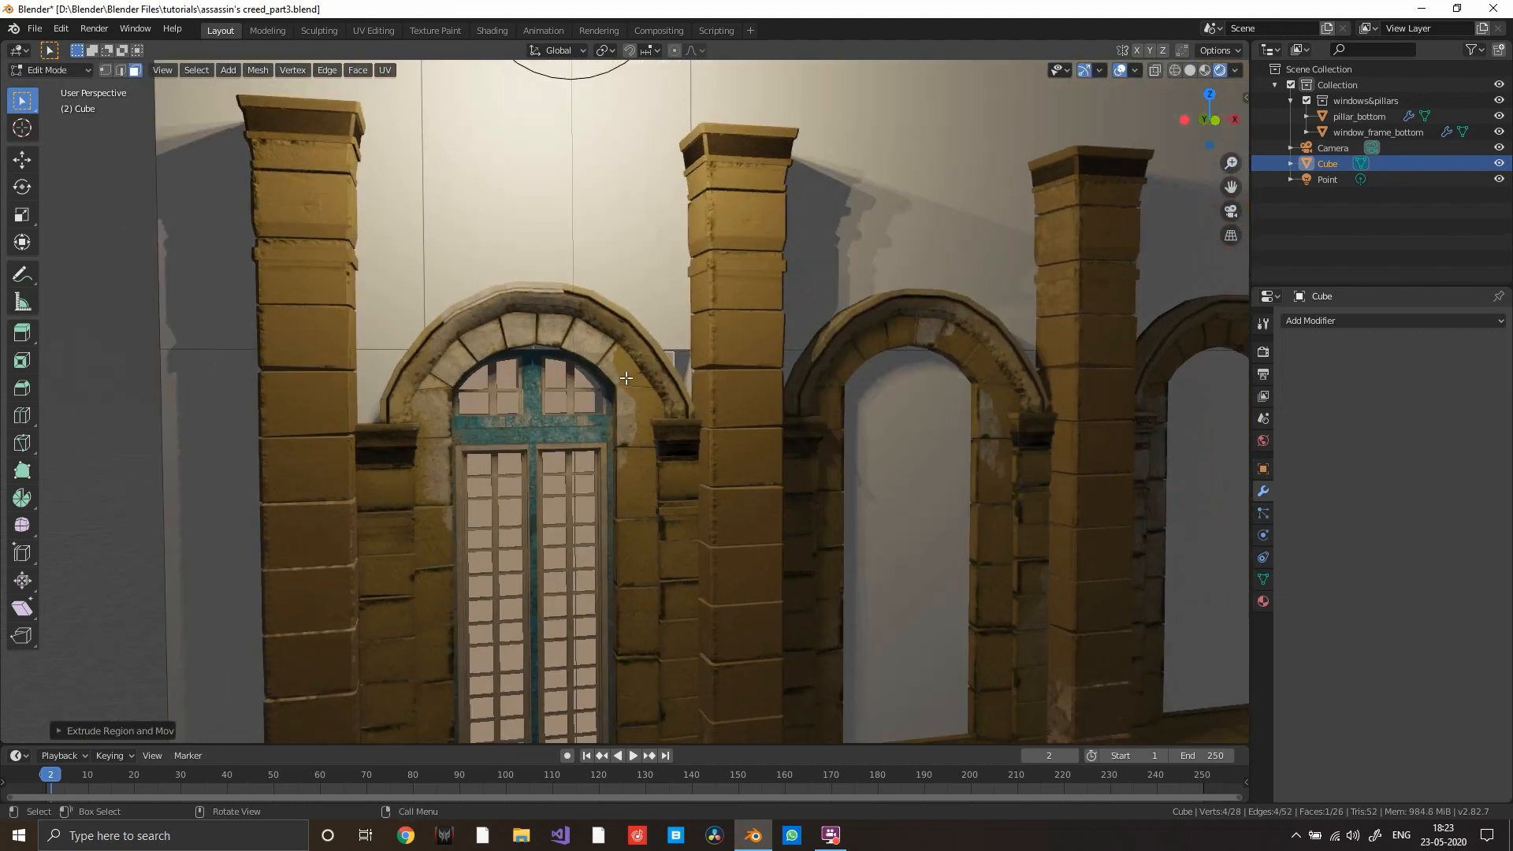
scroll(626, 378, up, 4)
scroll(732, 382, down, 8)
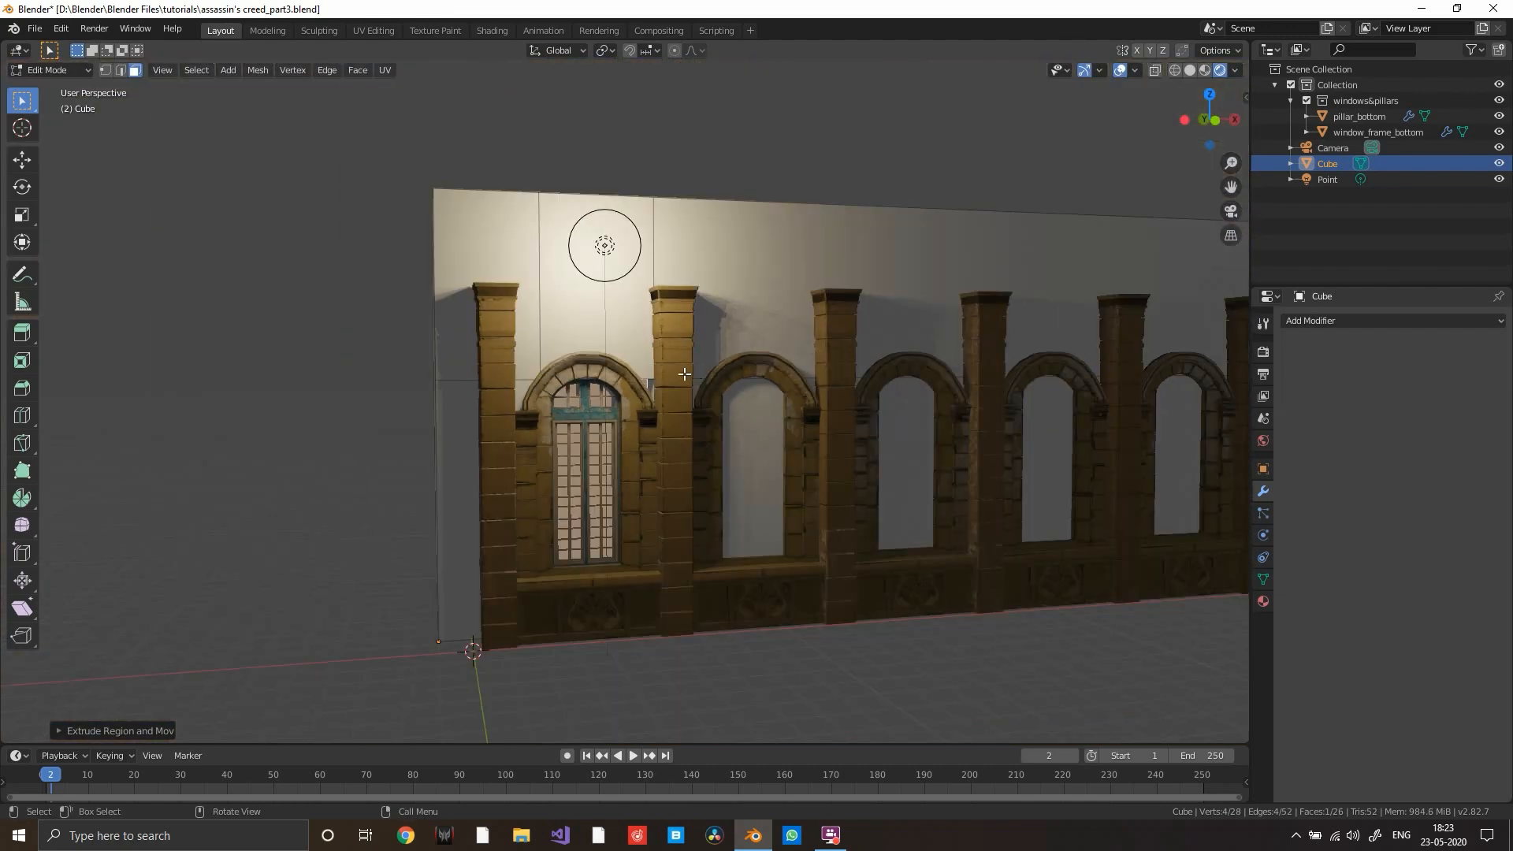
middle_drag(652, 377, 514, 356)
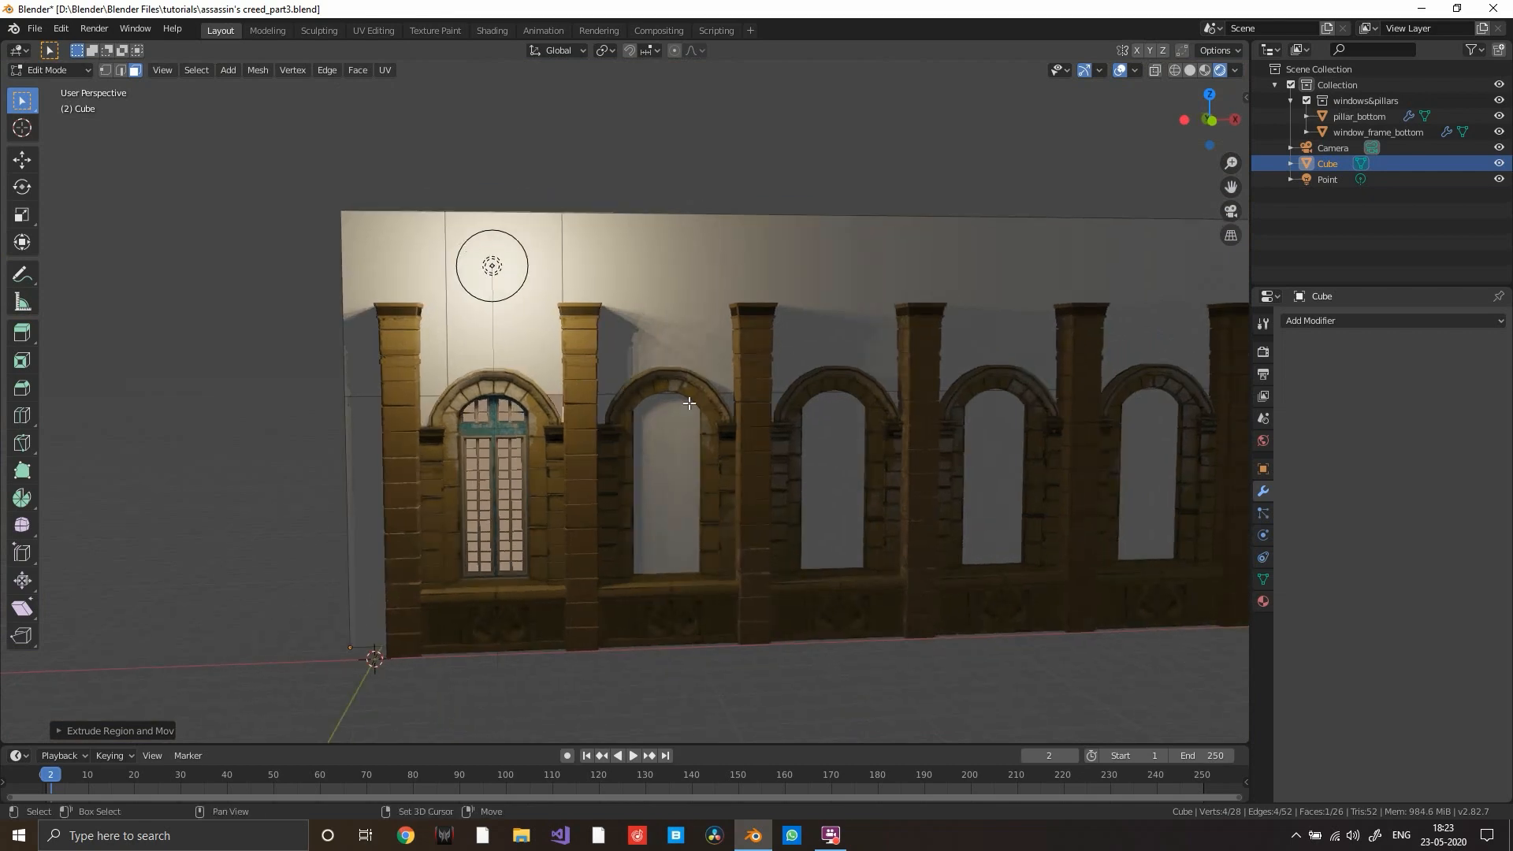
middle_drag(689, 402, 779, 389)
- Undo the face extrusion and all loop cuts on the wall cube, and return to Object Mode
key(ctrl+z)
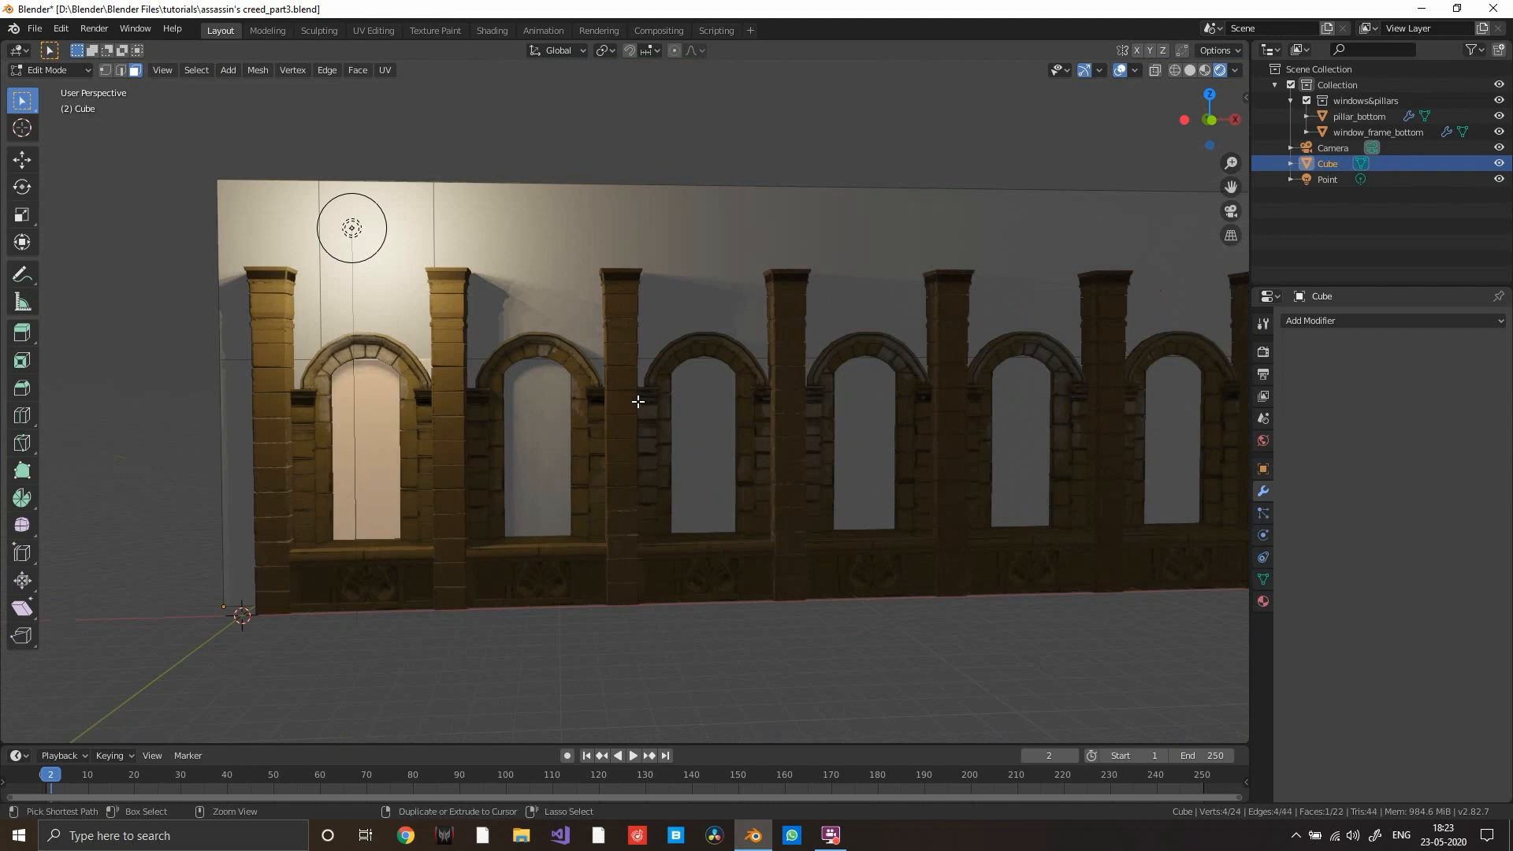
key(ctrl+z)
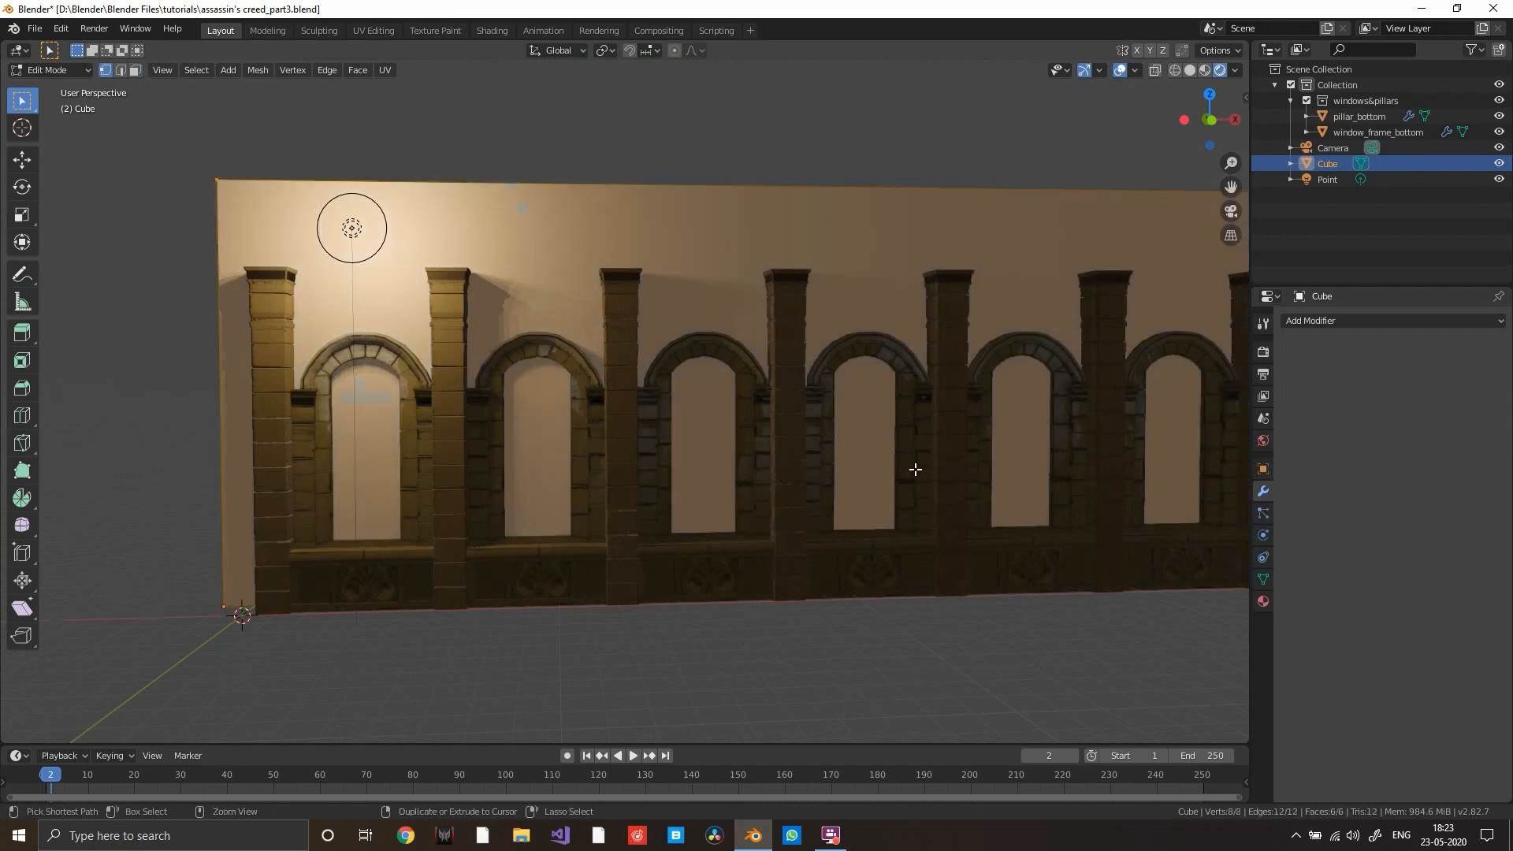
key(Tab)
middle_drag(915, 469, 836, 469)
scroll(733, 380, up, 8)
scroll(734, 381, down, 6)
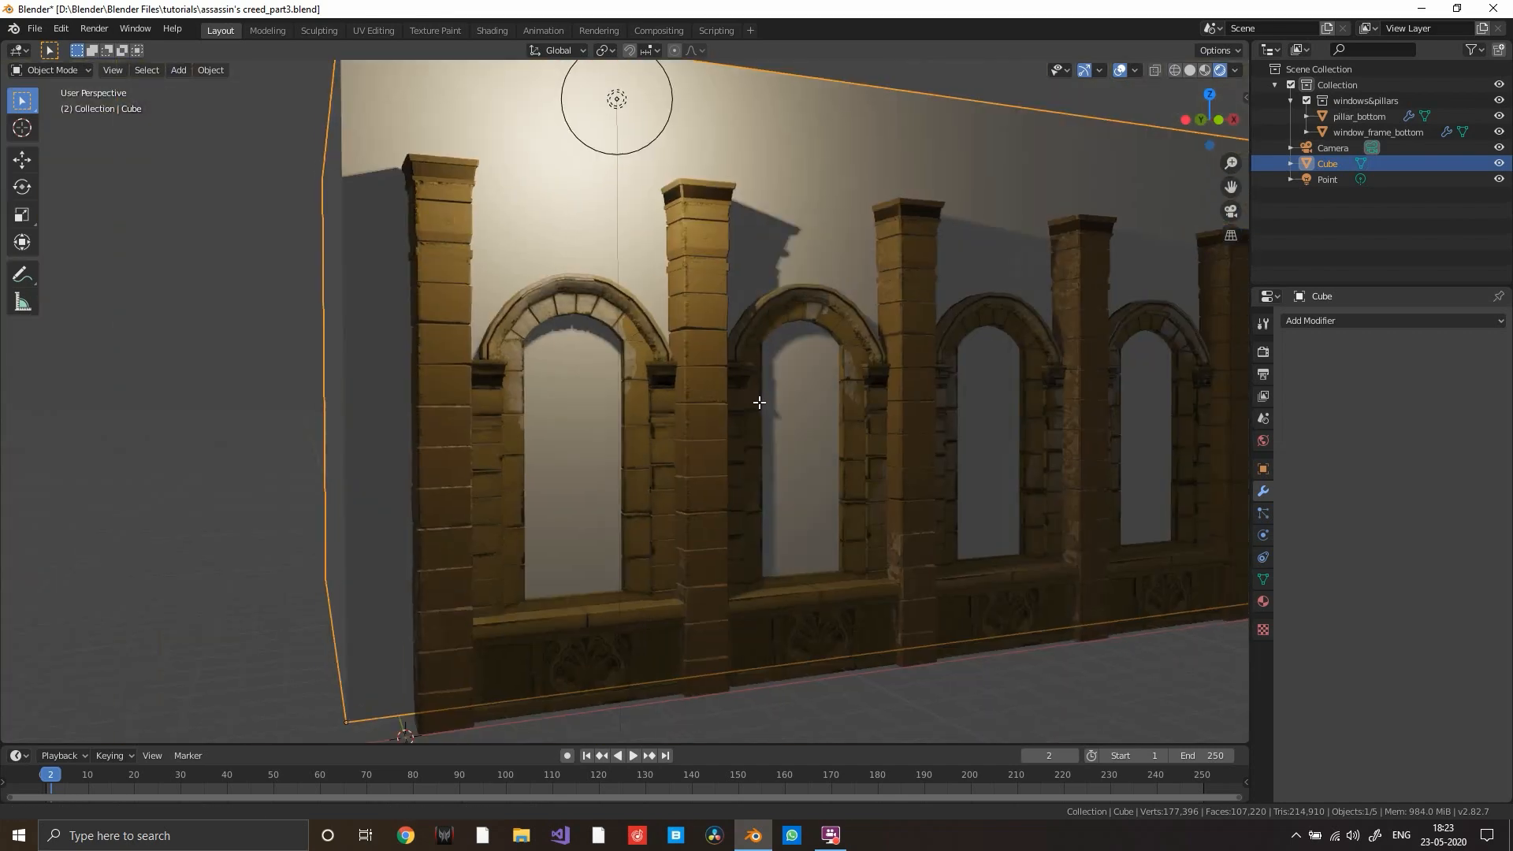
mouse_move(759, 402)
middle_down()
mouse_move(709, 369)
mouse_move(827, 385)
mouse_move(663, 471)
mouse_move(757, 391)
middle_up()
scroll(732, 366, up, 3)
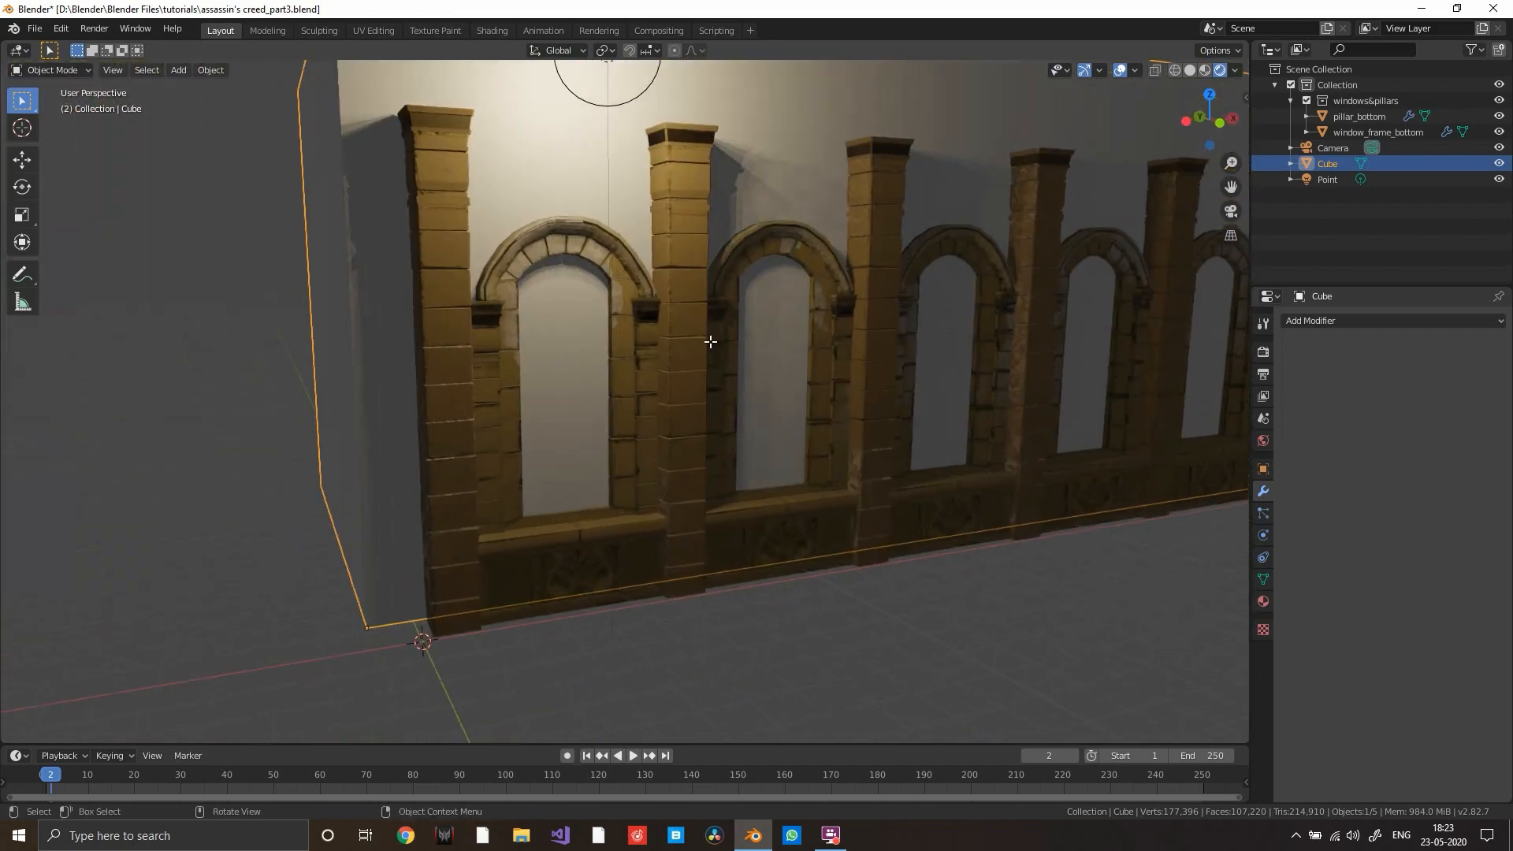
- Hide the arrayed pillars and window frames, leaving the bare wall in view
click(676, 272)
key(Tab)
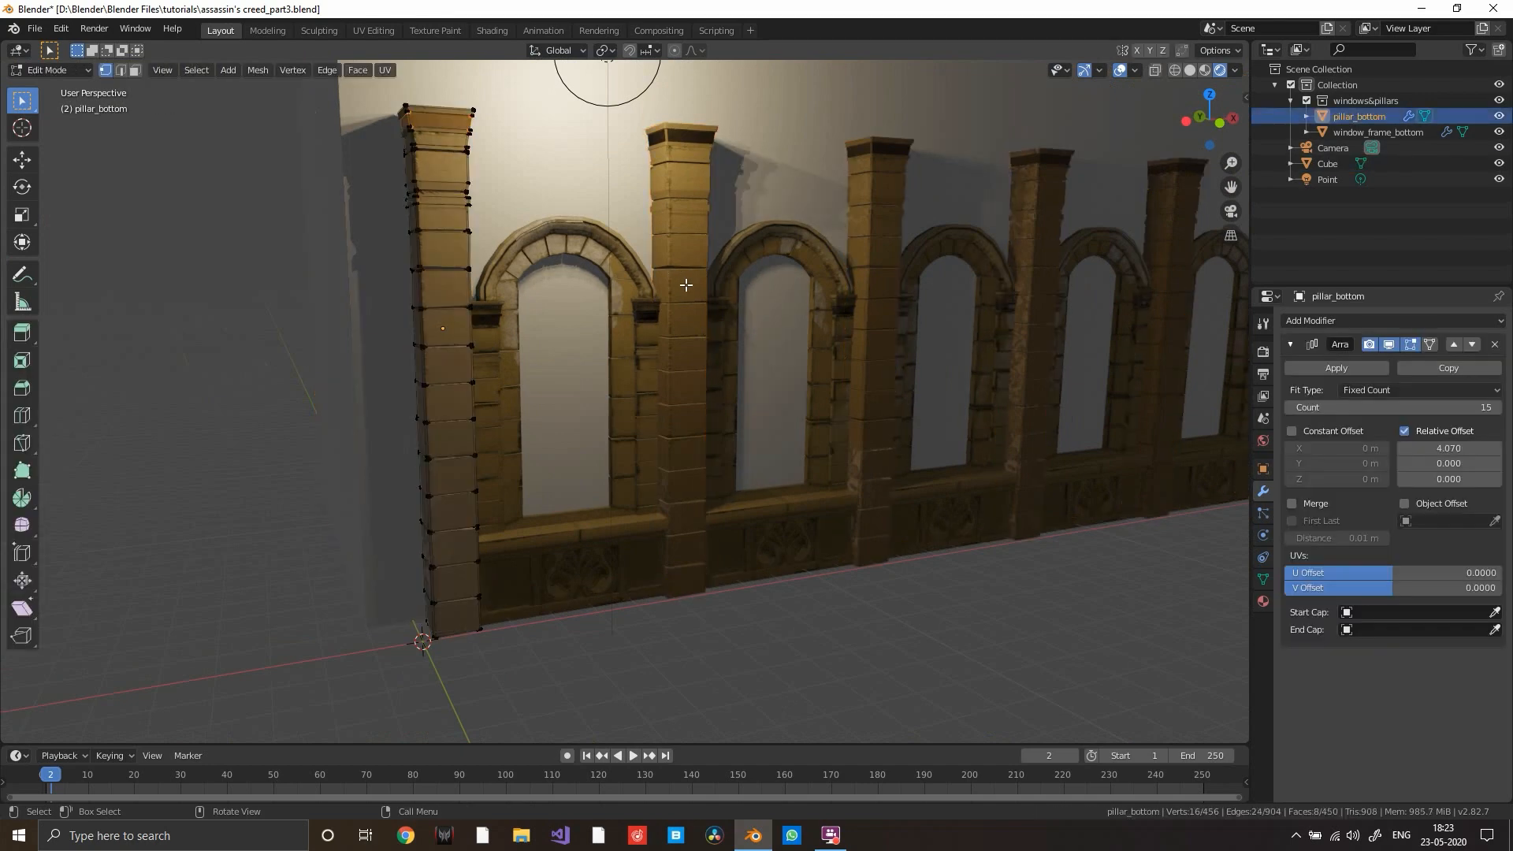
key(Tab)
key(h)
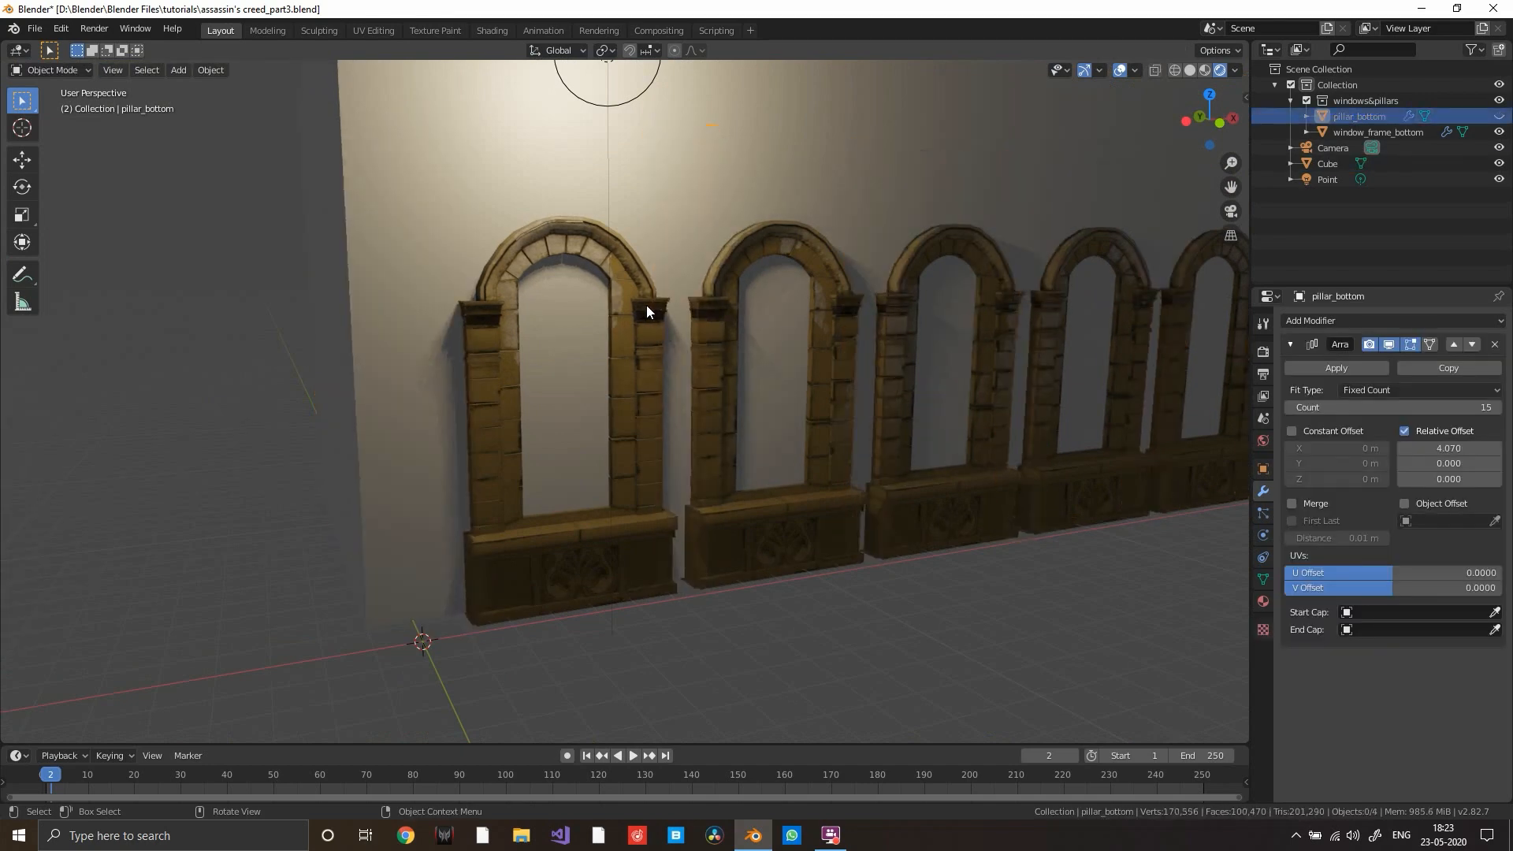
click(646, 305)
key(h)
middle_drag(696, 408, 488, 355)
- Add a new cube mesh at the 3D cursor beside the wall's first corner
key(shift+a)
mouse_move(496, 355)
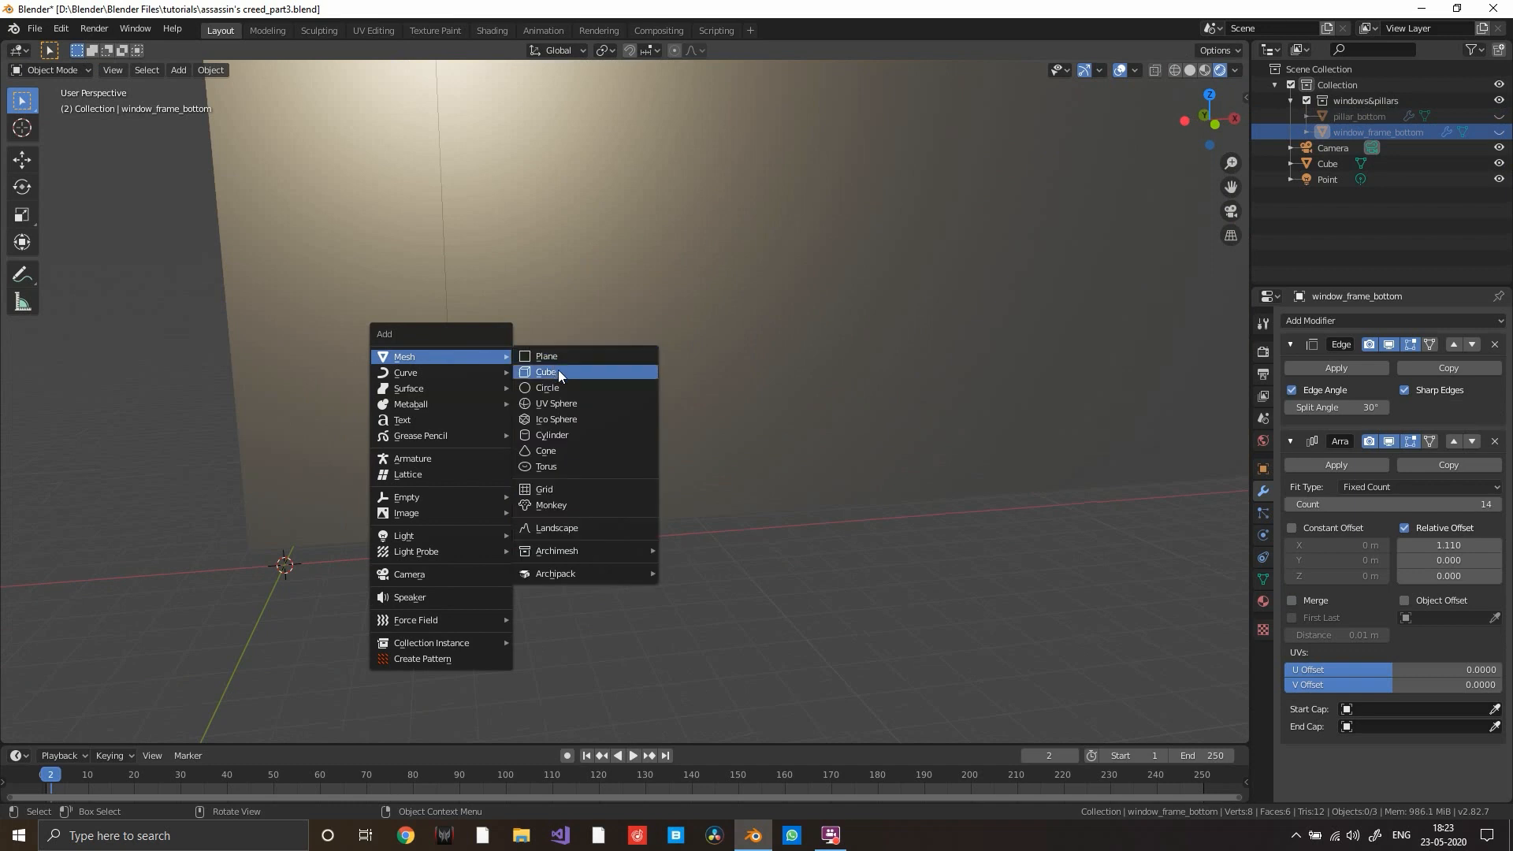
click(558, 370)
middle_drag(545, 417, 581, 449)
- Try enlarging the new cube and raising it, and undo both changes
key(s)
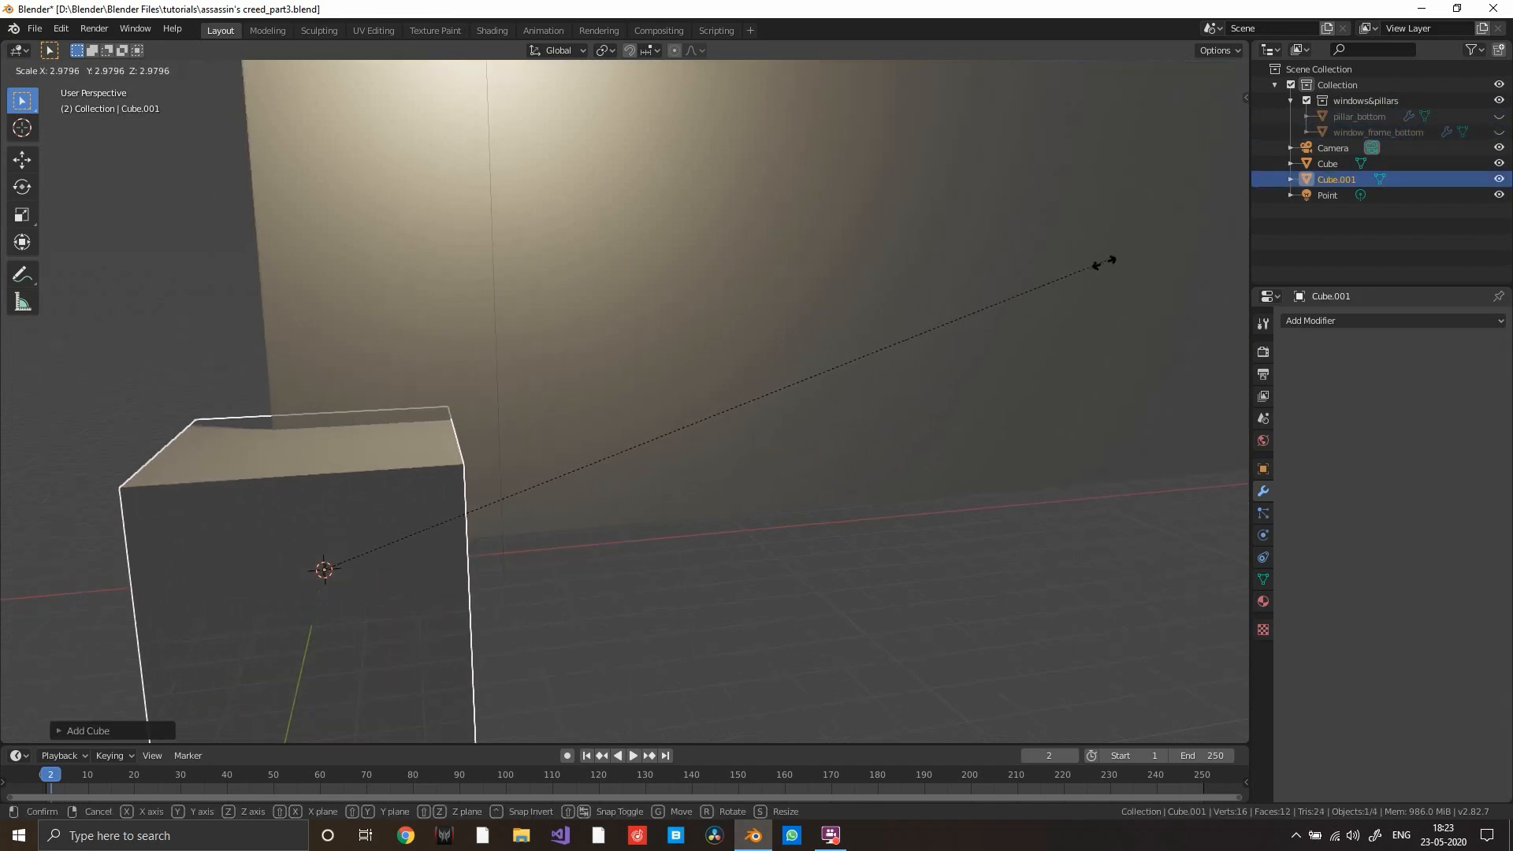
click(999, 300)
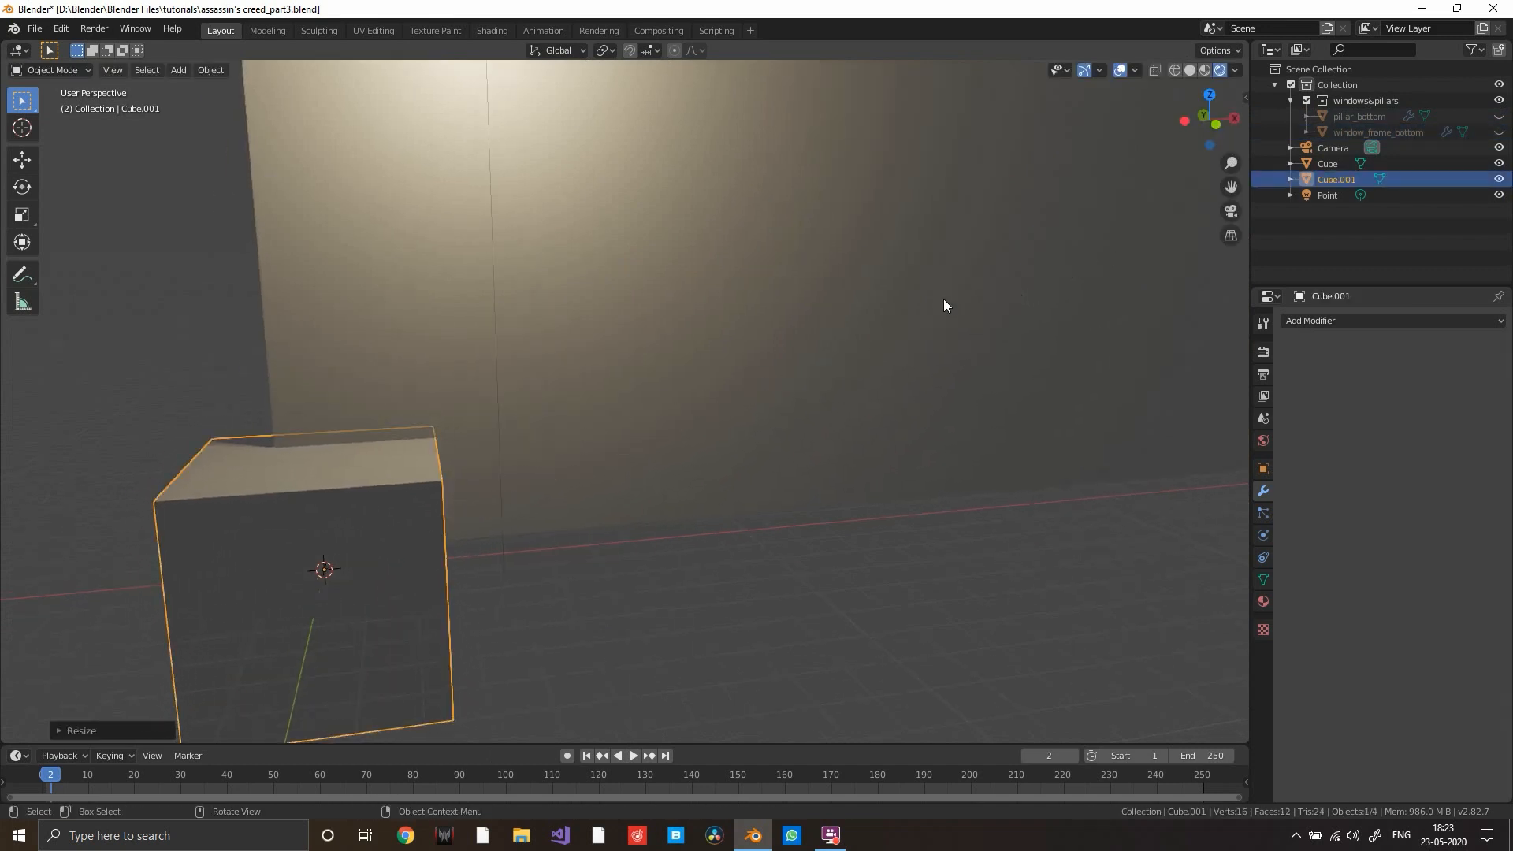
key(g)
right_click(508, 474)
key(ctrl+z)
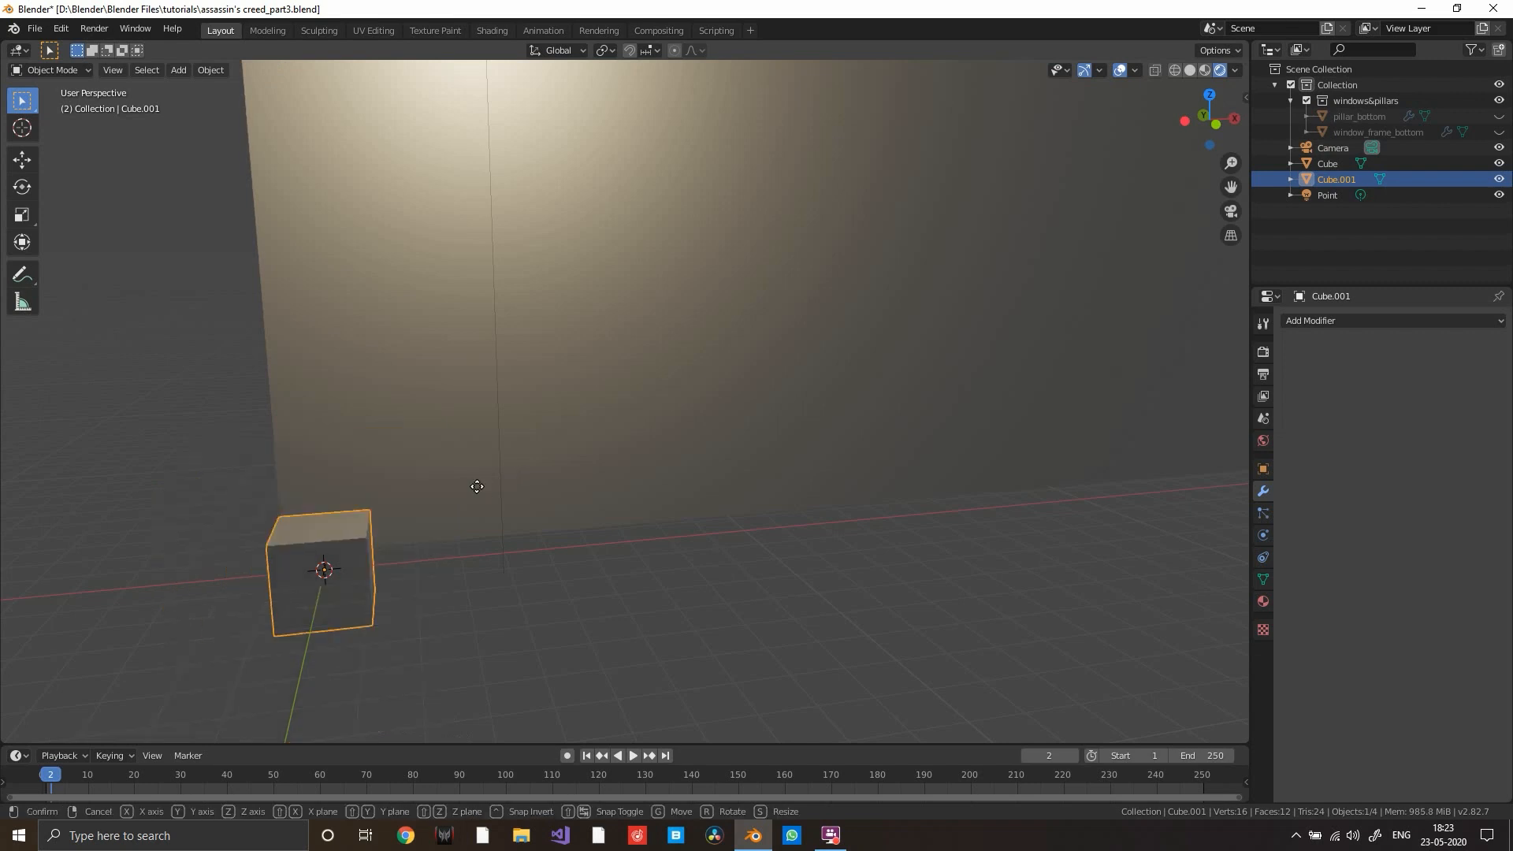
key(Return)
key(Tab)
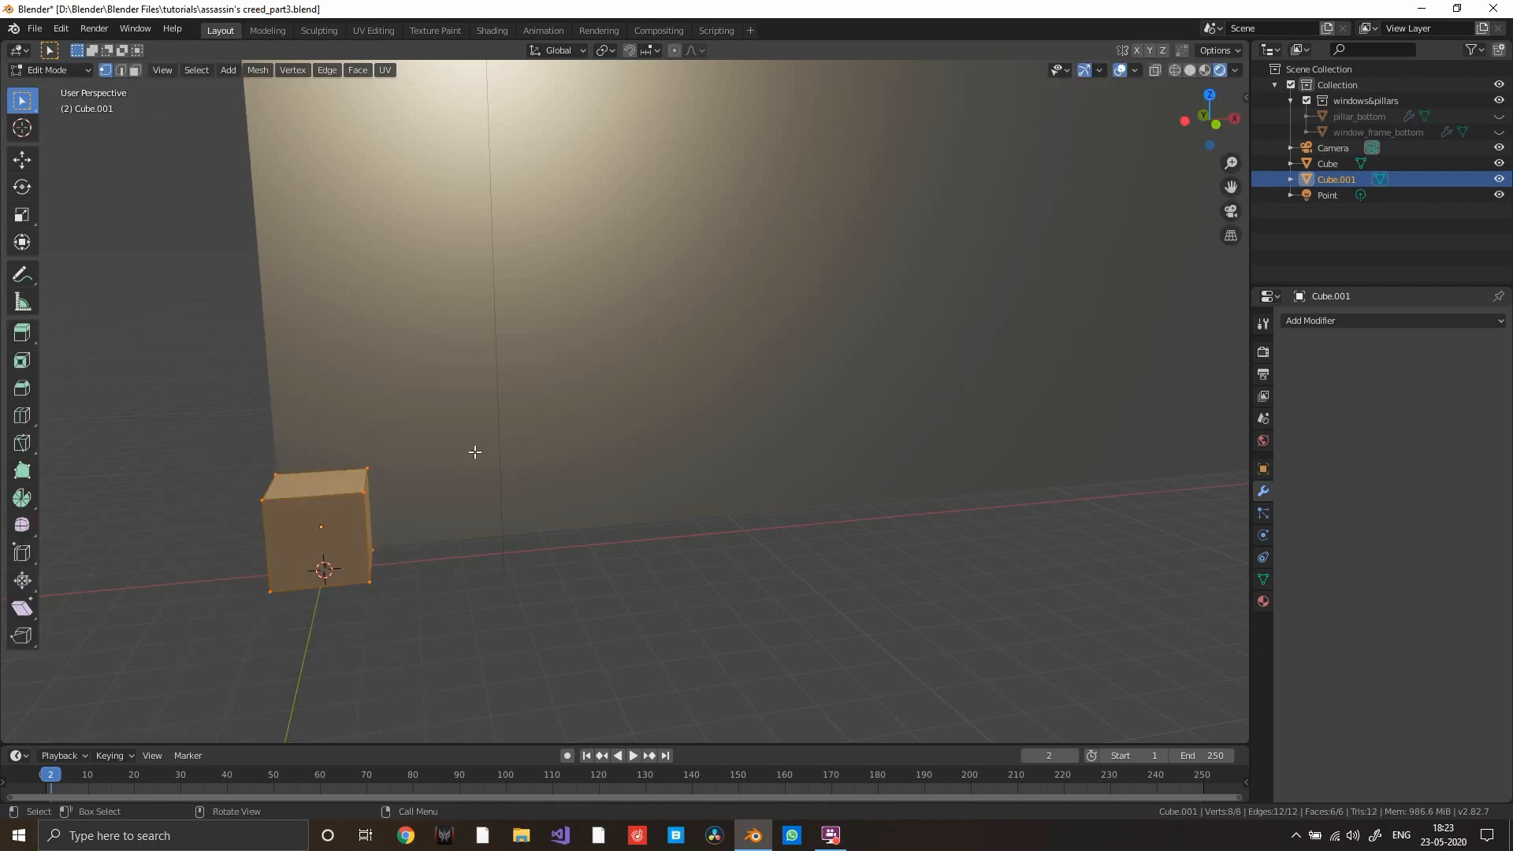
key(ctrl+z)
key(ctrl+z)
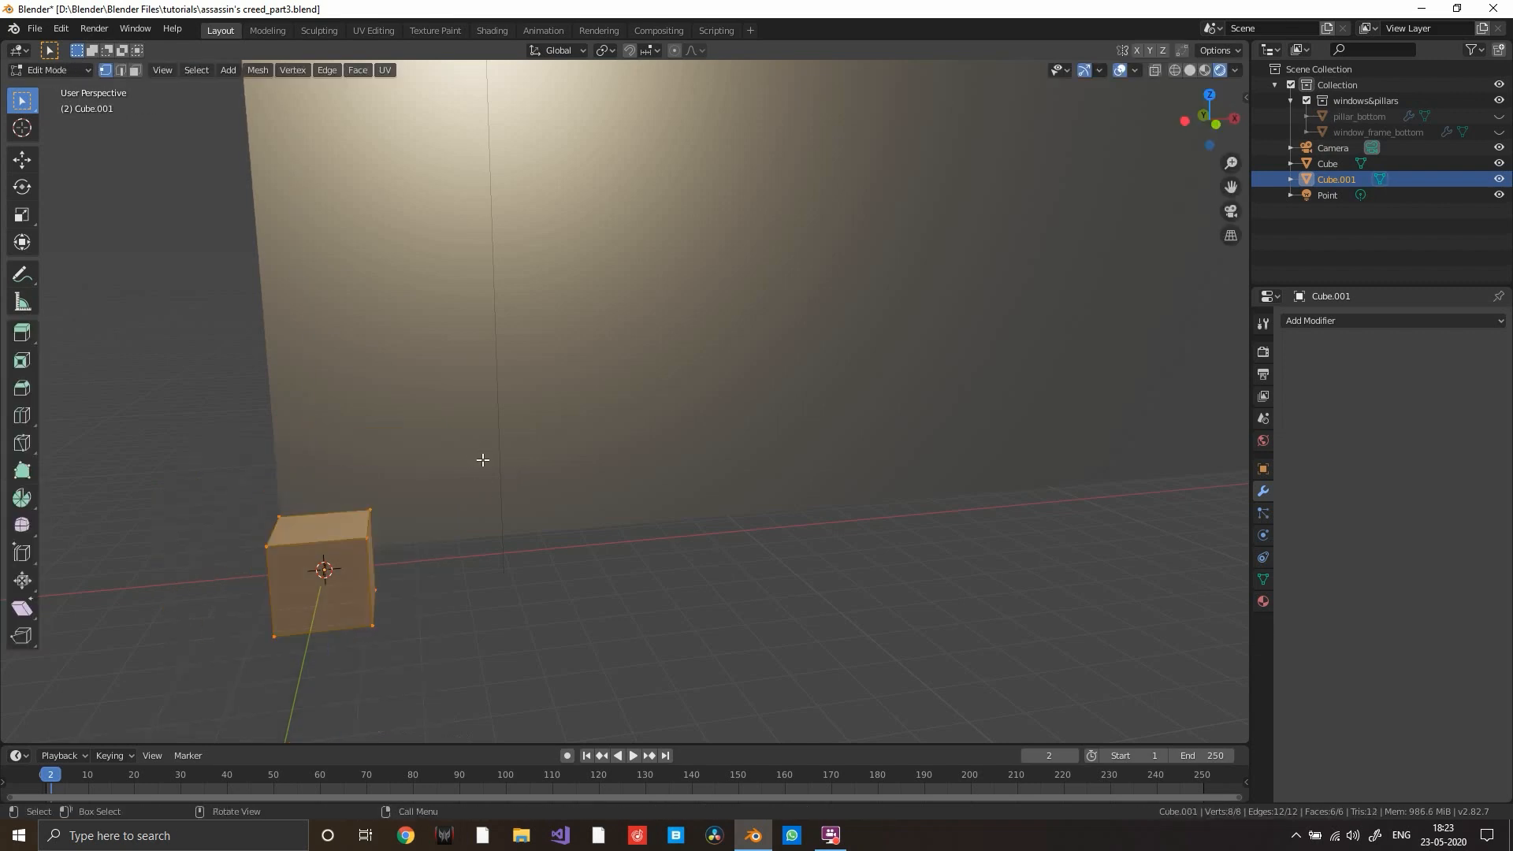
- Raise the new cube's mesh along Z in Edit Mode so its origin lies near the base, and return to Object Mode
key(g)
key(z)
key(Return)
key(Tab)
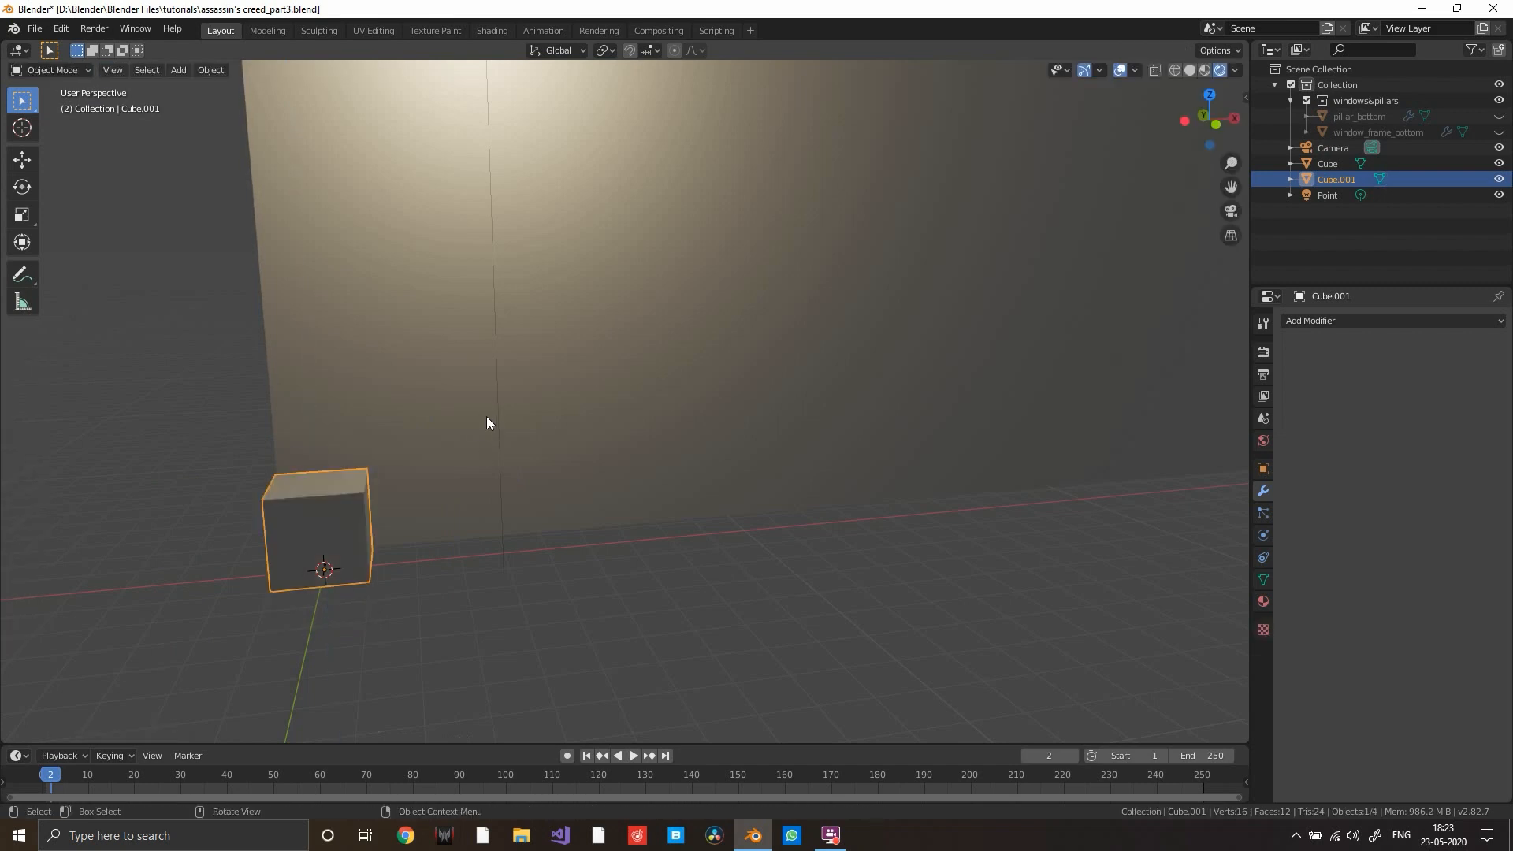
- Scale the new cube uniformly to about 2.55 and stretch it along Z to about 4.41
key(s)
click(795, 342)
middle_drag(445, 337, 394, 359)
scroll(394, 359, down, 4)
scroll(394, 359, up, 2)
key(s)
key(z)
click(513, 207)
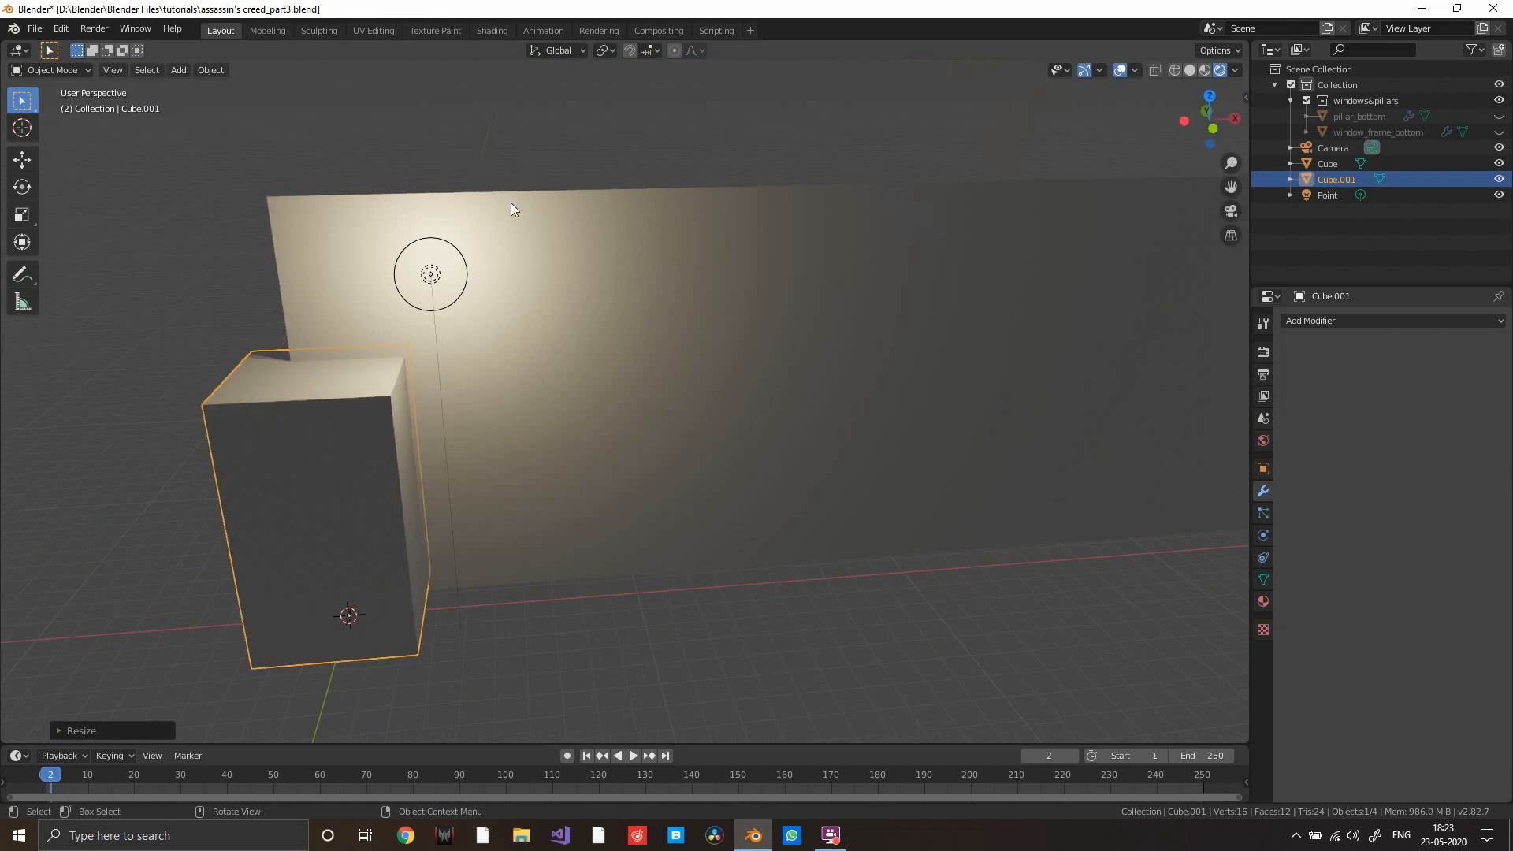
- Move the tall block along X to about 4.90 m, at the first window bay
middle_drag(511, 203, 480, 323)
key(g)
key(x)
click(627, 308)
middle_drag(627, 308, 535, 335)
shift+middle_drag(512, 339, 605, 313)
- Add a Boolean modifier in Difference mode to the wall cube, with the tall block Cube.001 as the cutter
click(721, 350)
middle_drag(721, 350, 756, 341)
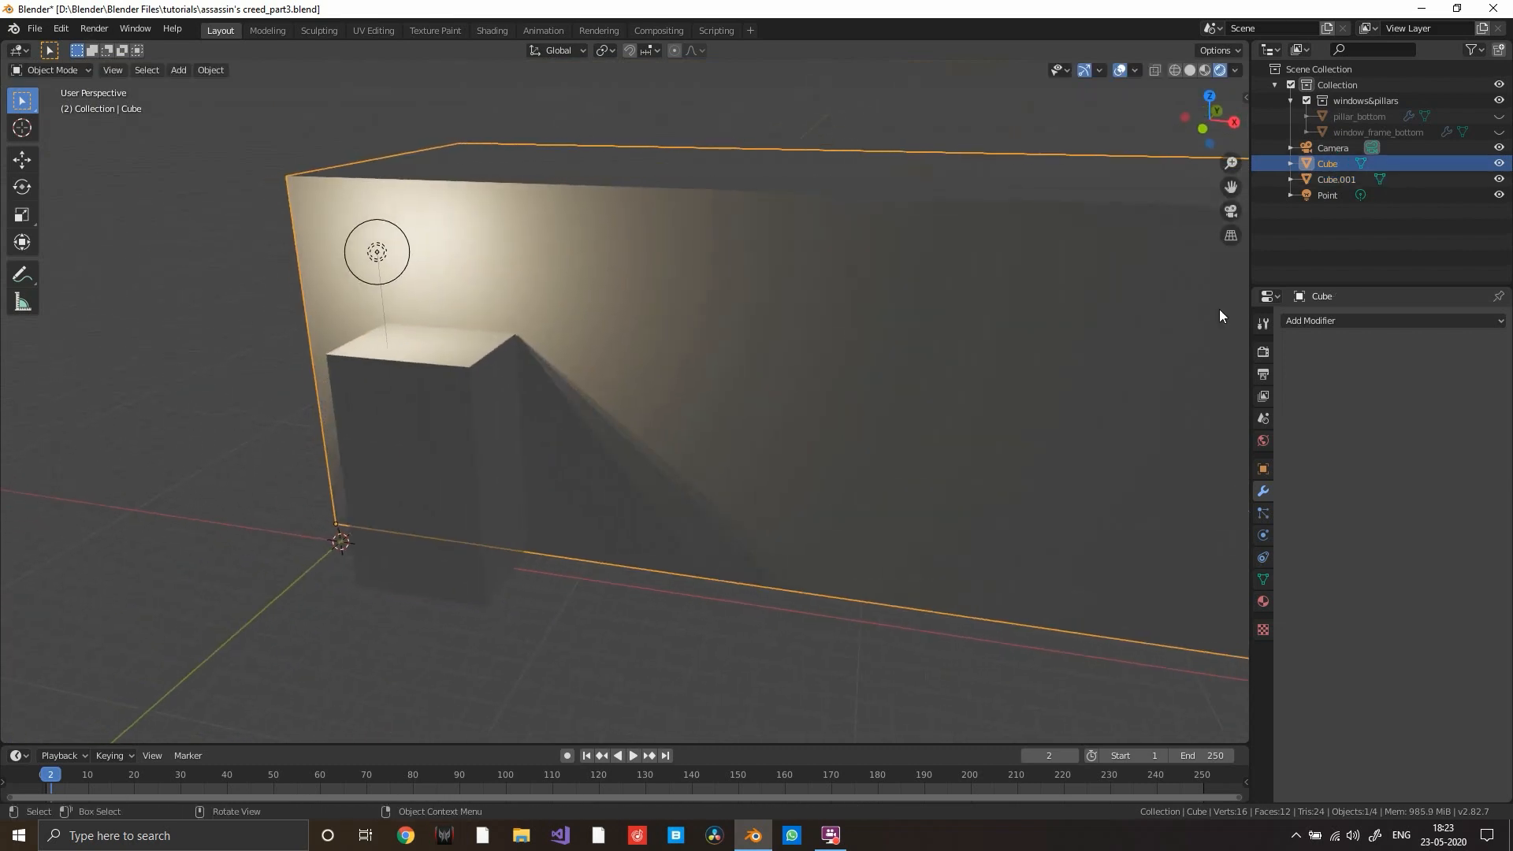
click(1372, 320)
click(1236, 393)
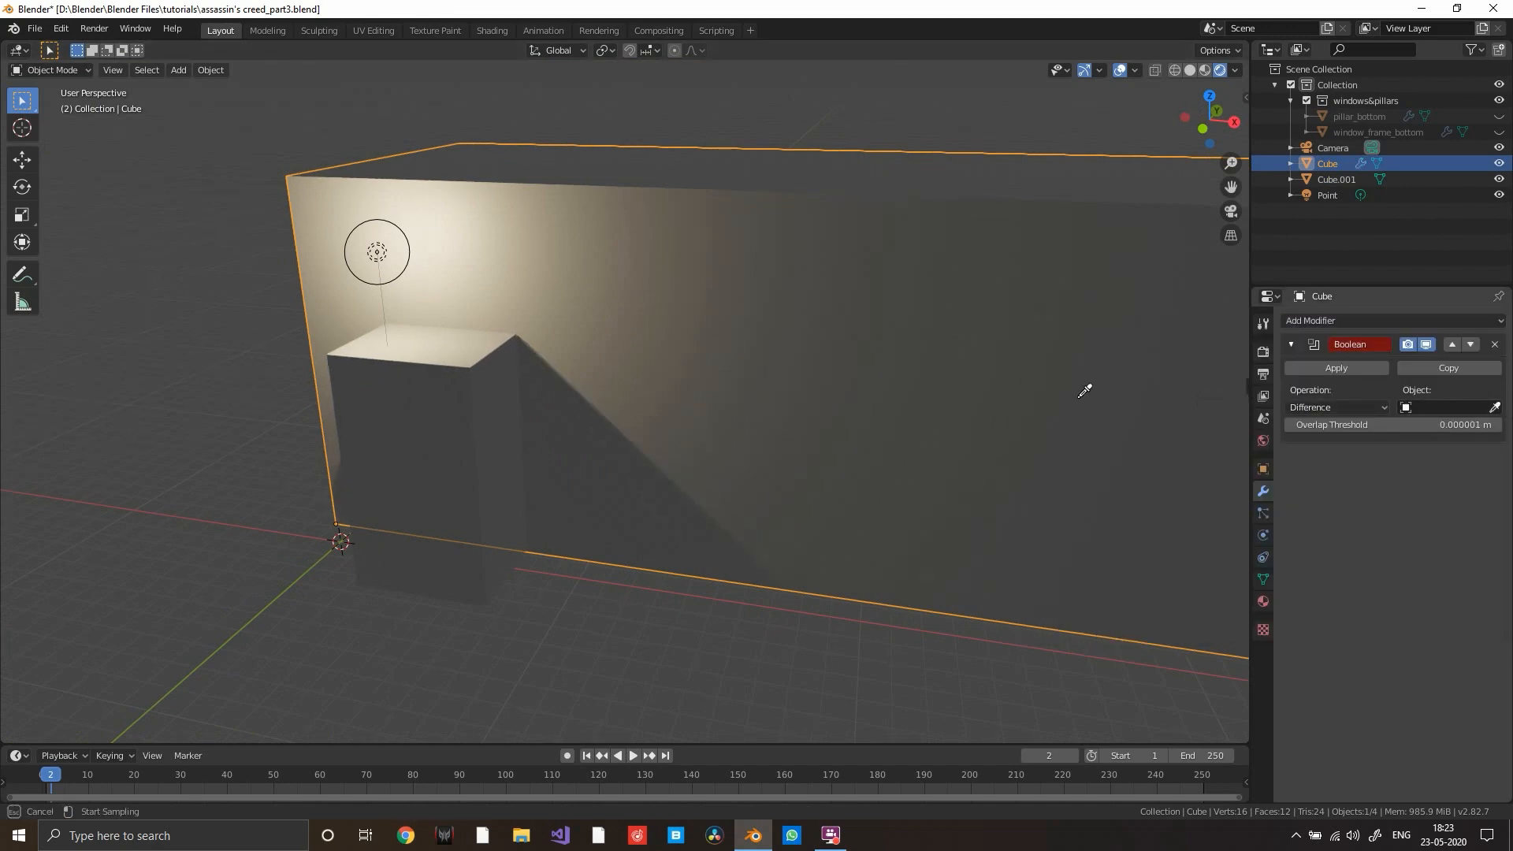
click(435, 544)
middle_drag(774, 424, 593, 338)
- Hide the cutter block, select the wall, and examine the Boolean cut at the first bay
click(523, 342)
key(h)
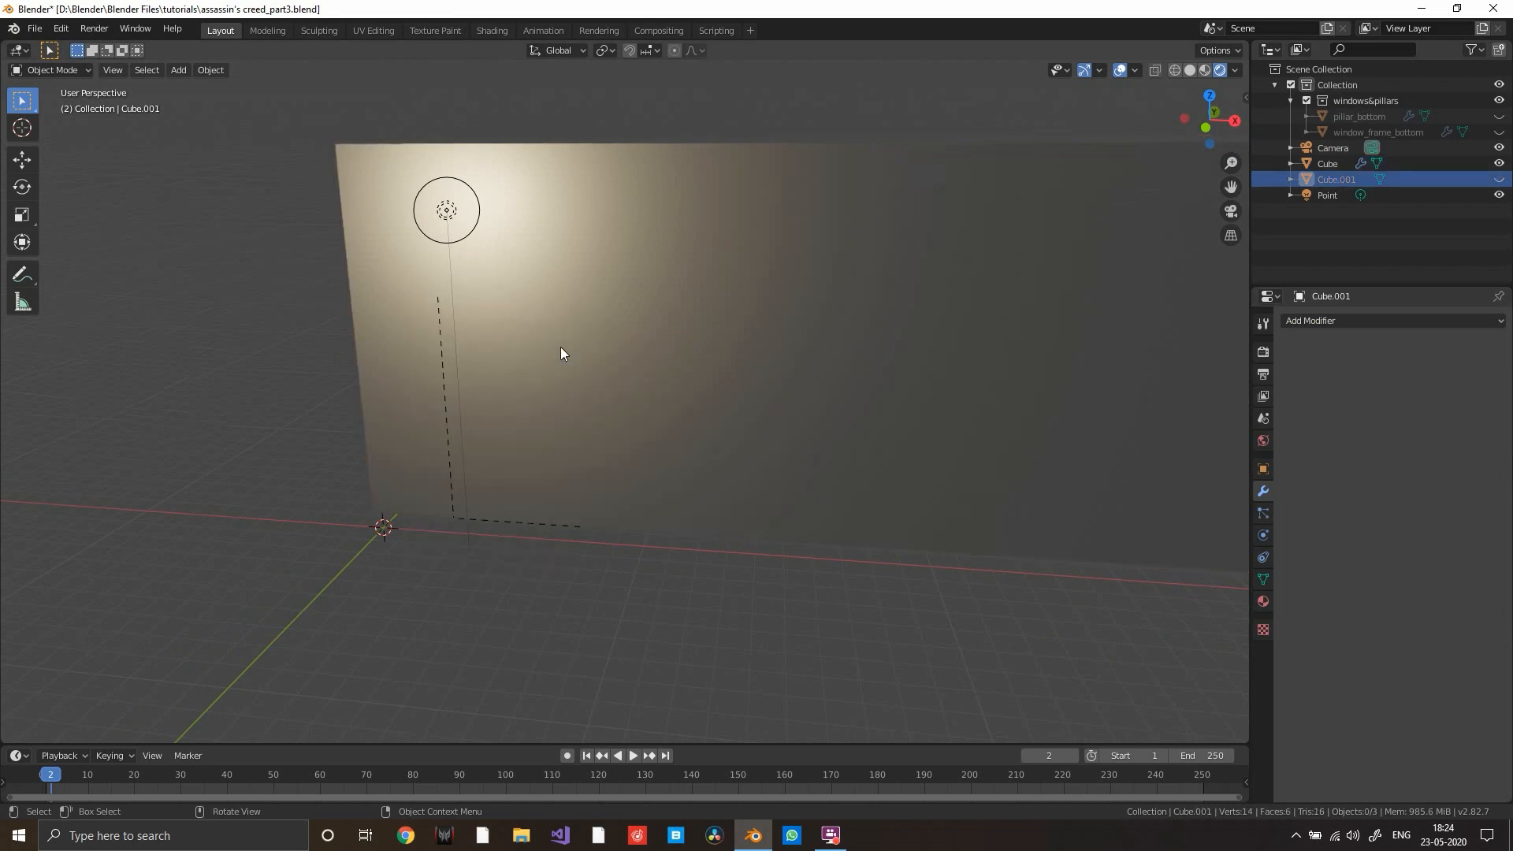
click(590, 323)
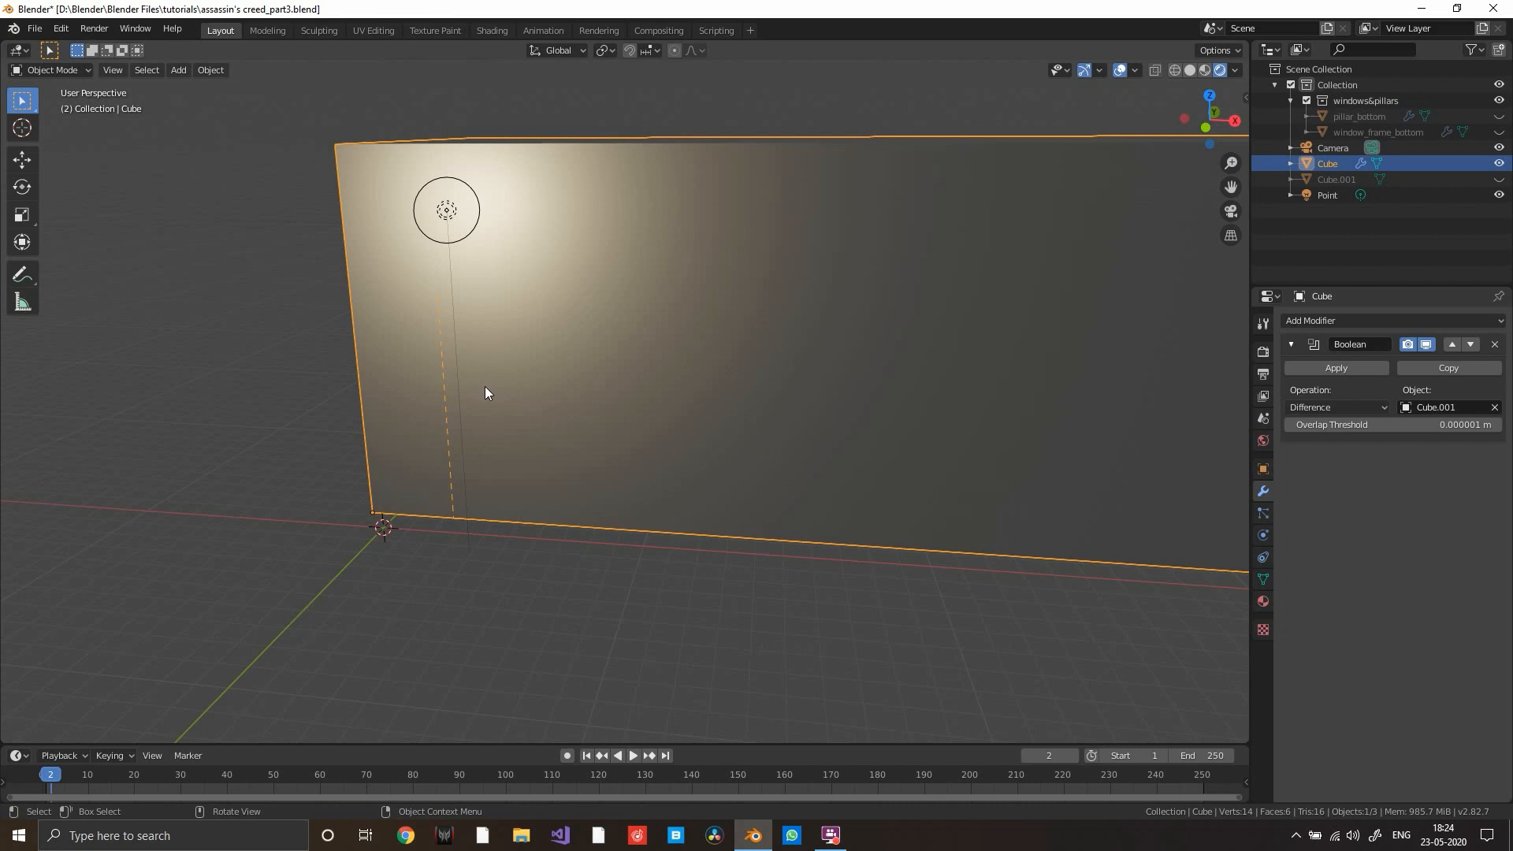
middle_drag(484, 390, 685, 371)
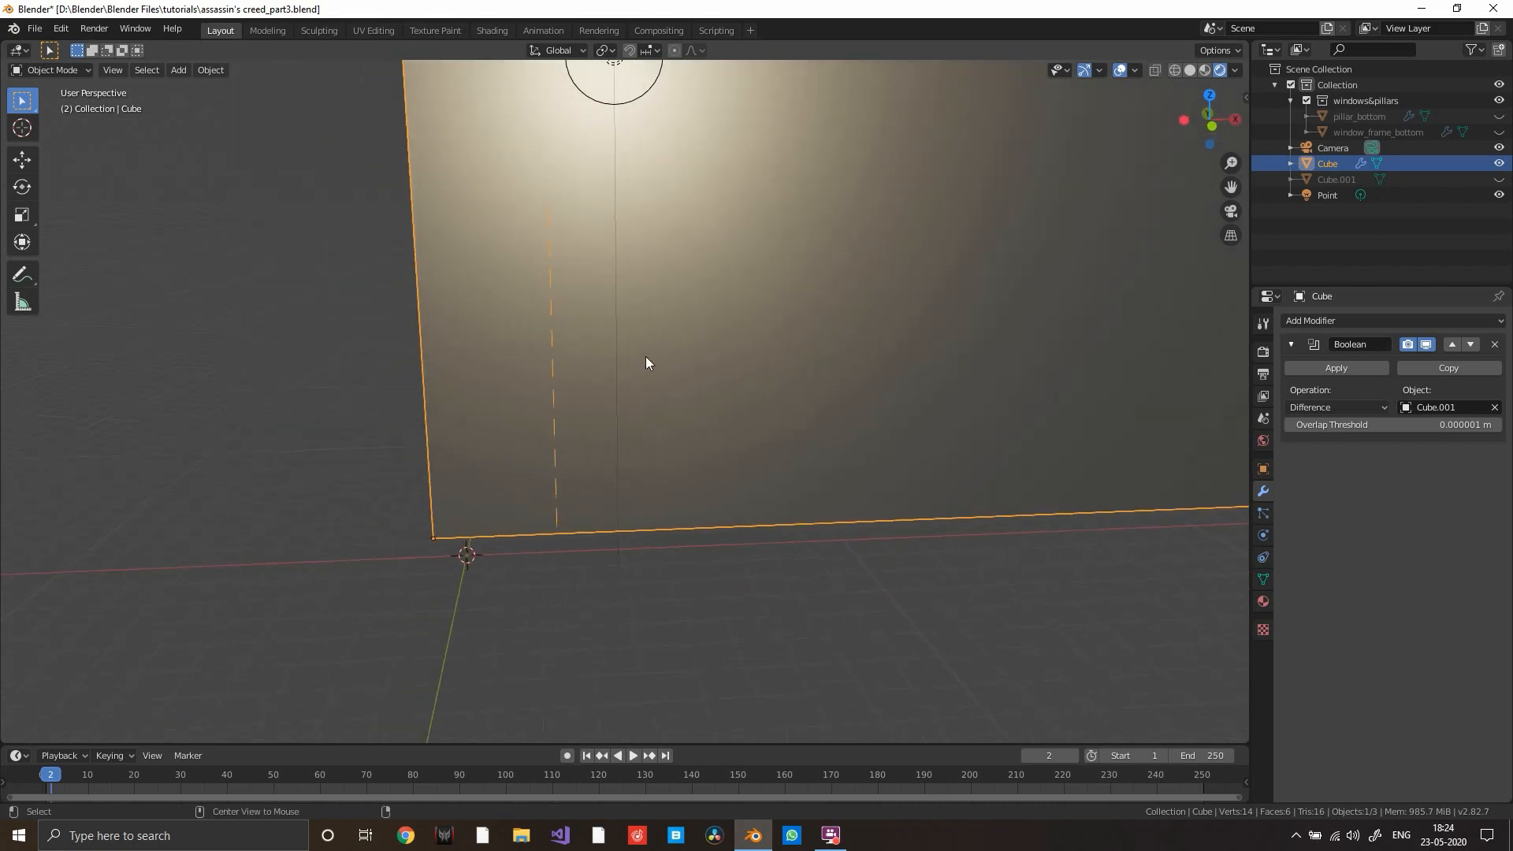
- Reveal all hidden objects, and hide only the window frames and pillars again
key(alt+h)
scroll(788, 367, down, 5)
middle_drag(788, 367, 742, 365)
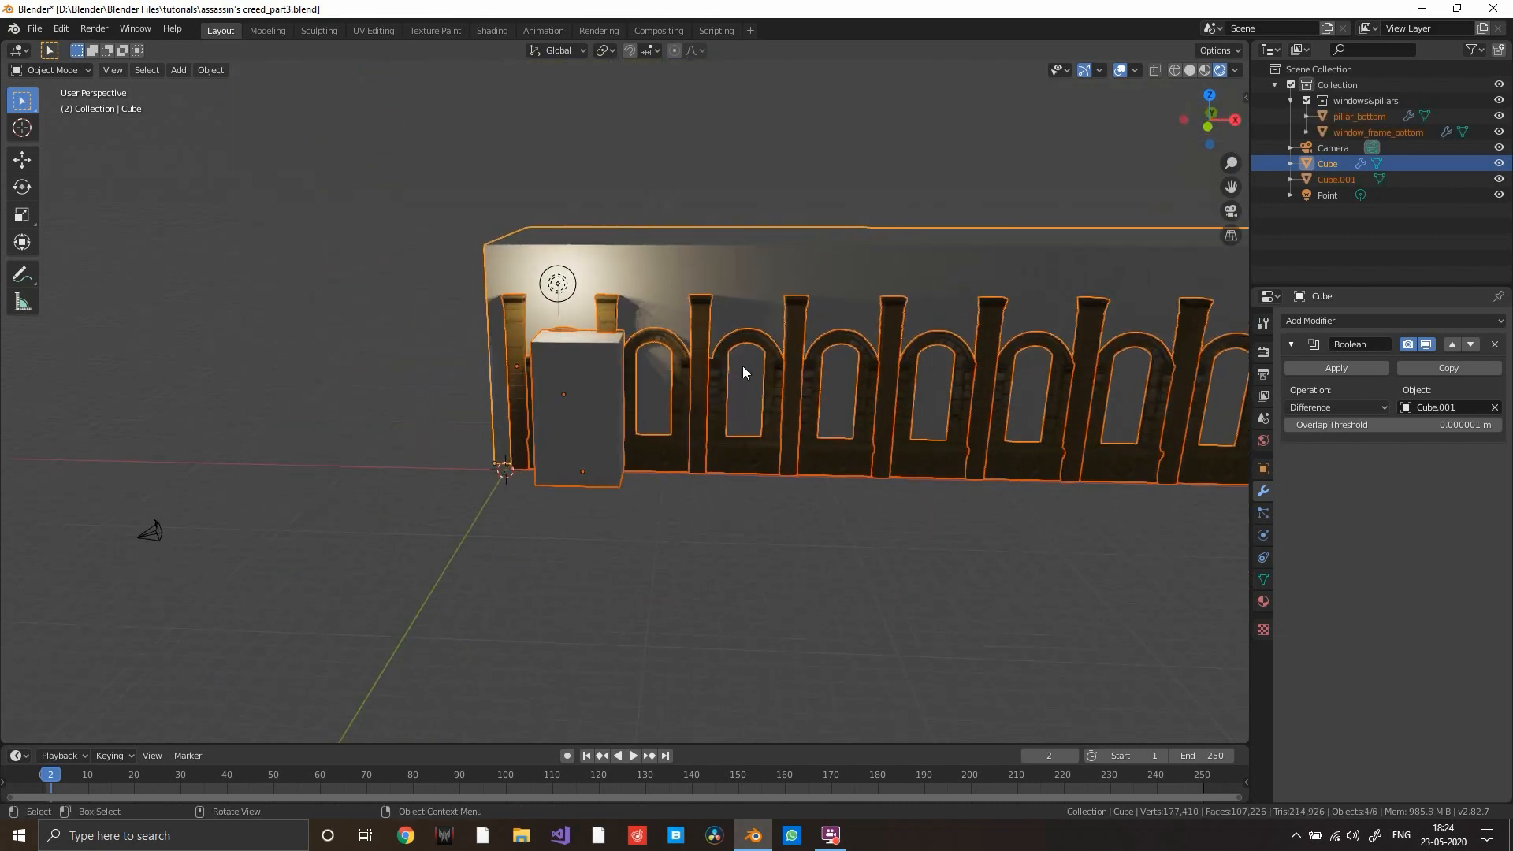
click(664, 346)
key(h)
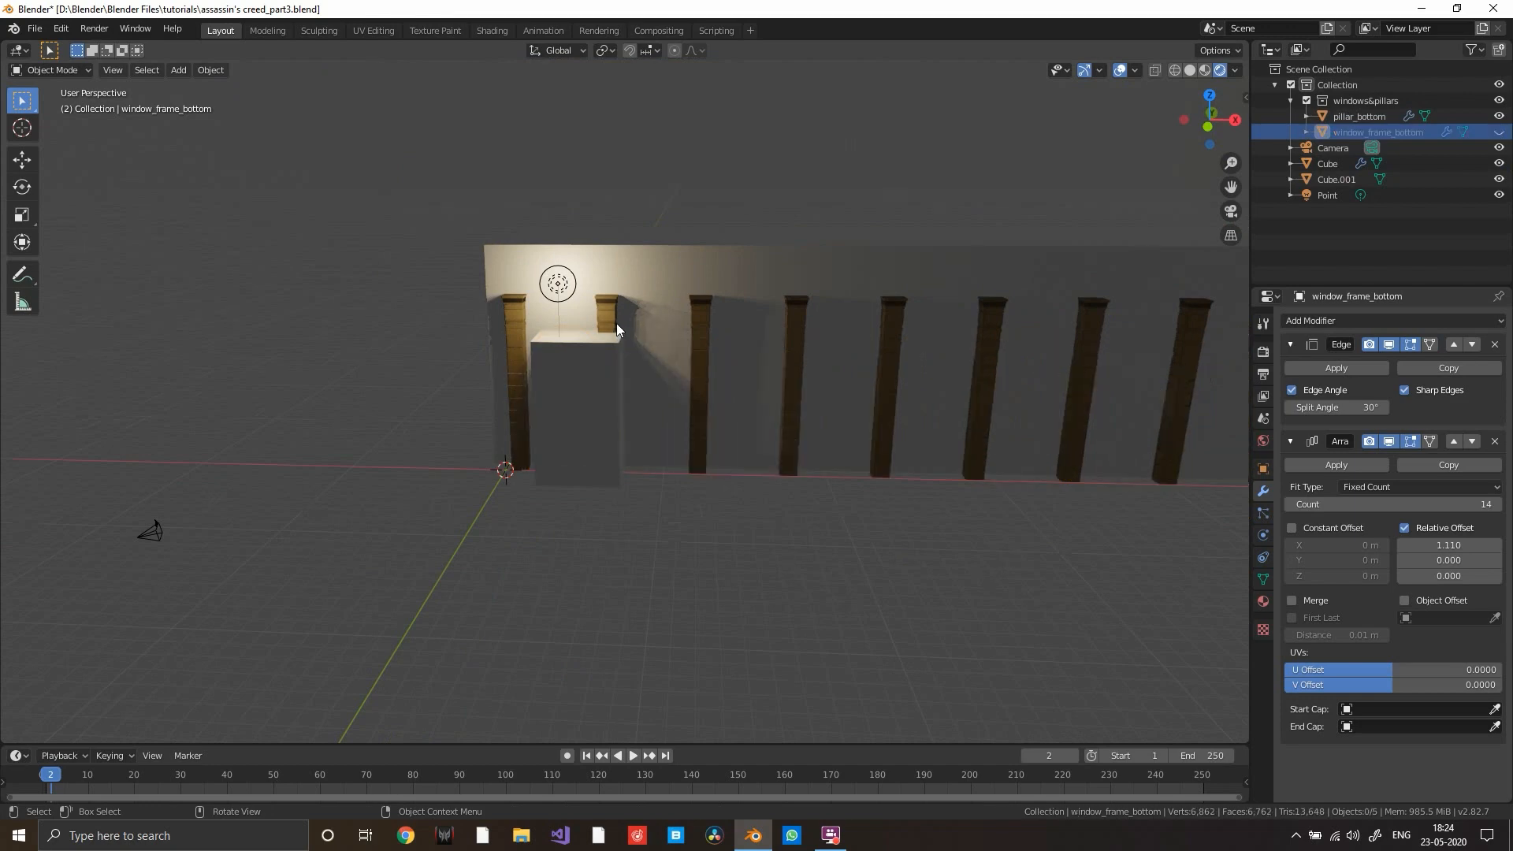
click(616, 323)
key(h)
- Set the cutter block Cube.001 to display as Wire in the viewport
click(609, 339)
scroll(686, 353, up, 5)
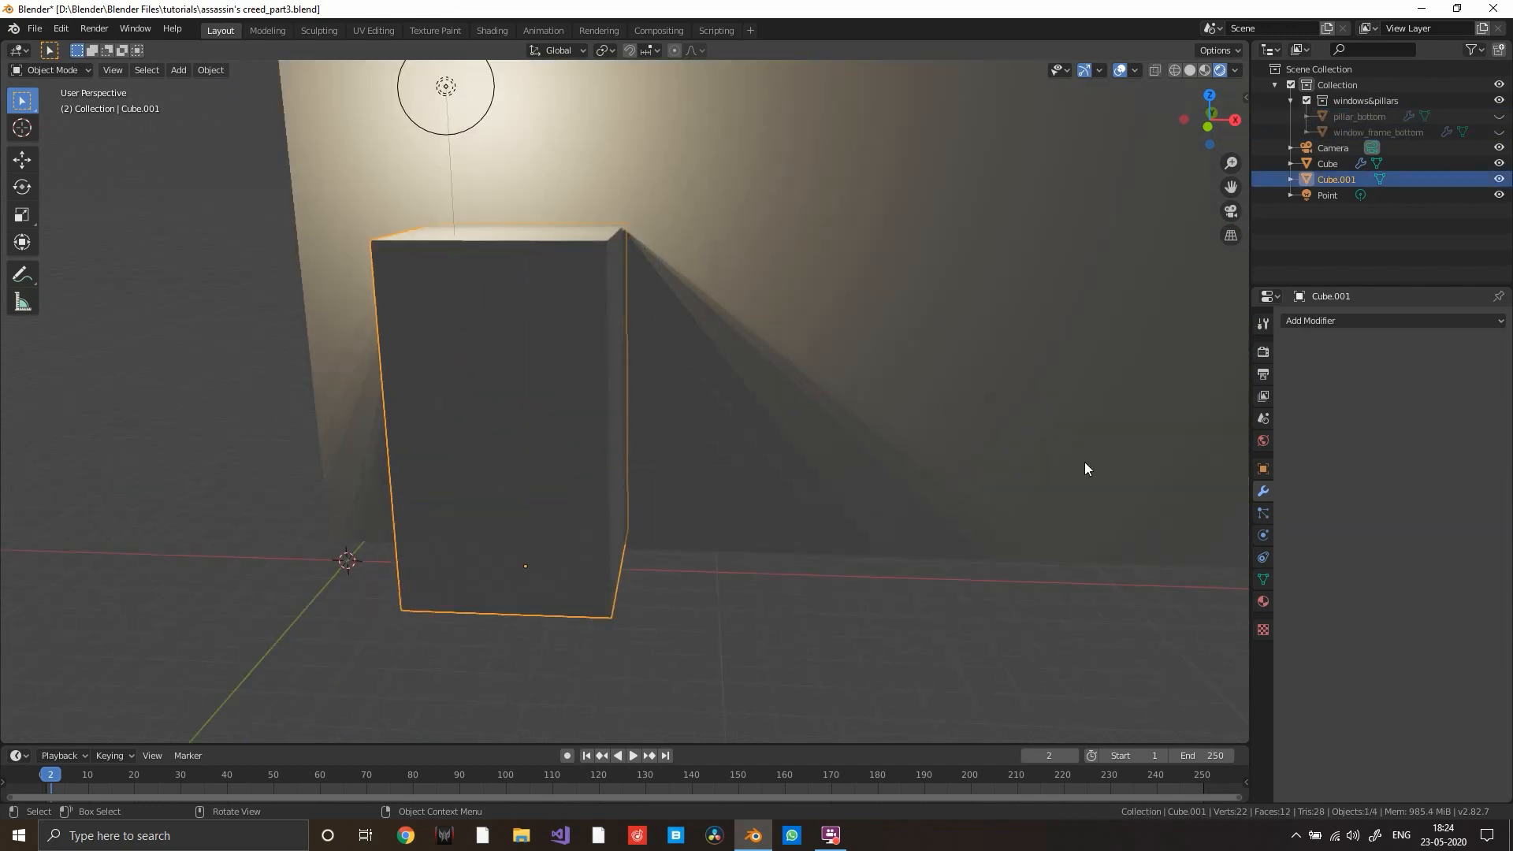
click(1262, 469)
click(1339, 658)
scroll(1418, 694, down, 1)
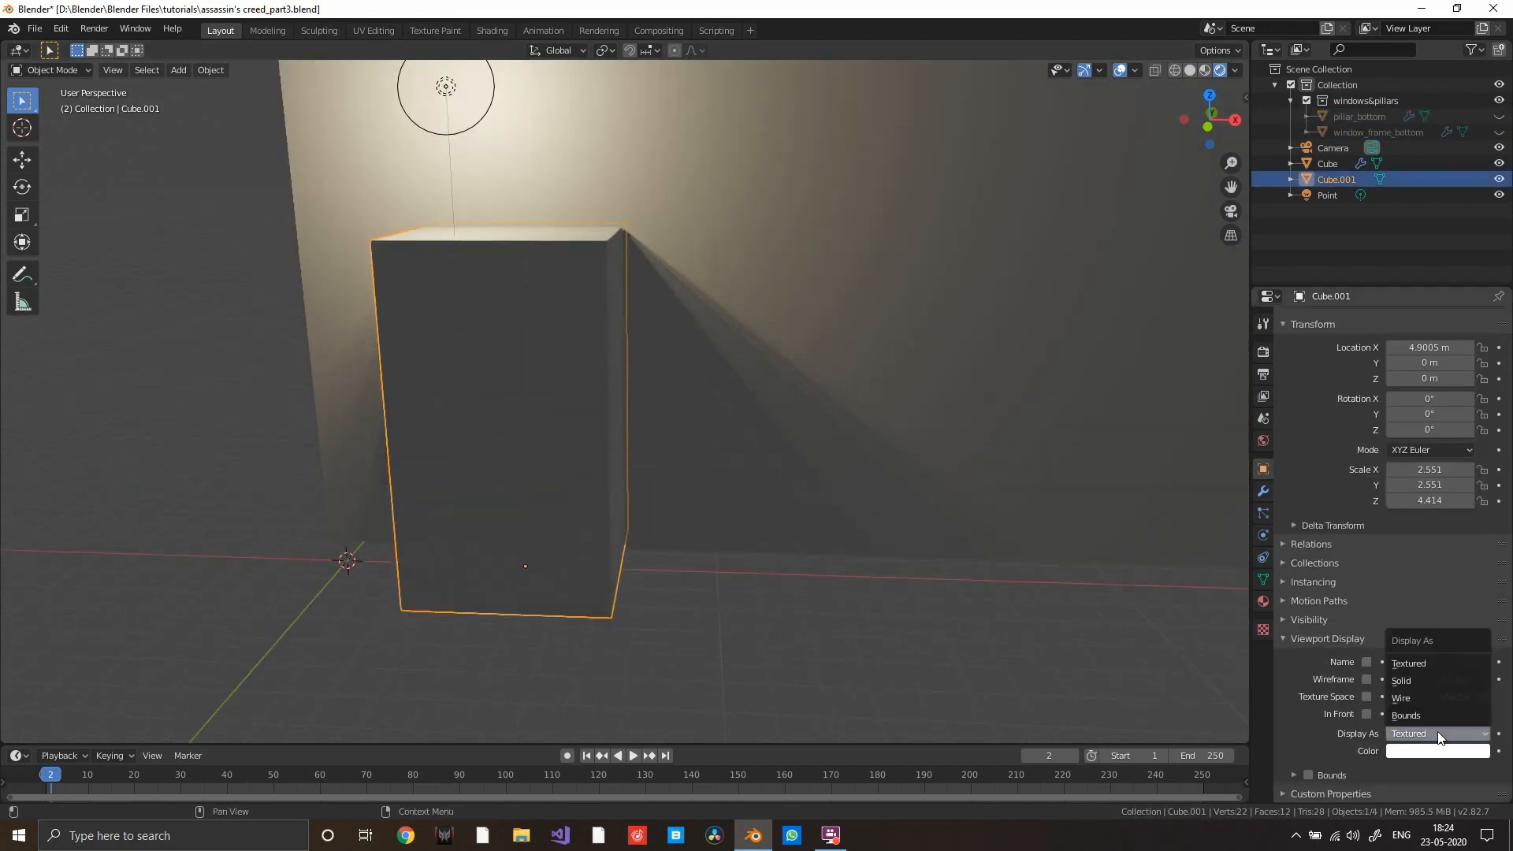
click(1416, 697)
- Move the wireframe cutter block to about X 4.73 m, Y 0.14 m, Z 0.28 m so it cuts through the wall's front
middle_drag(719, 323, 698, 324)
click(698, 324)
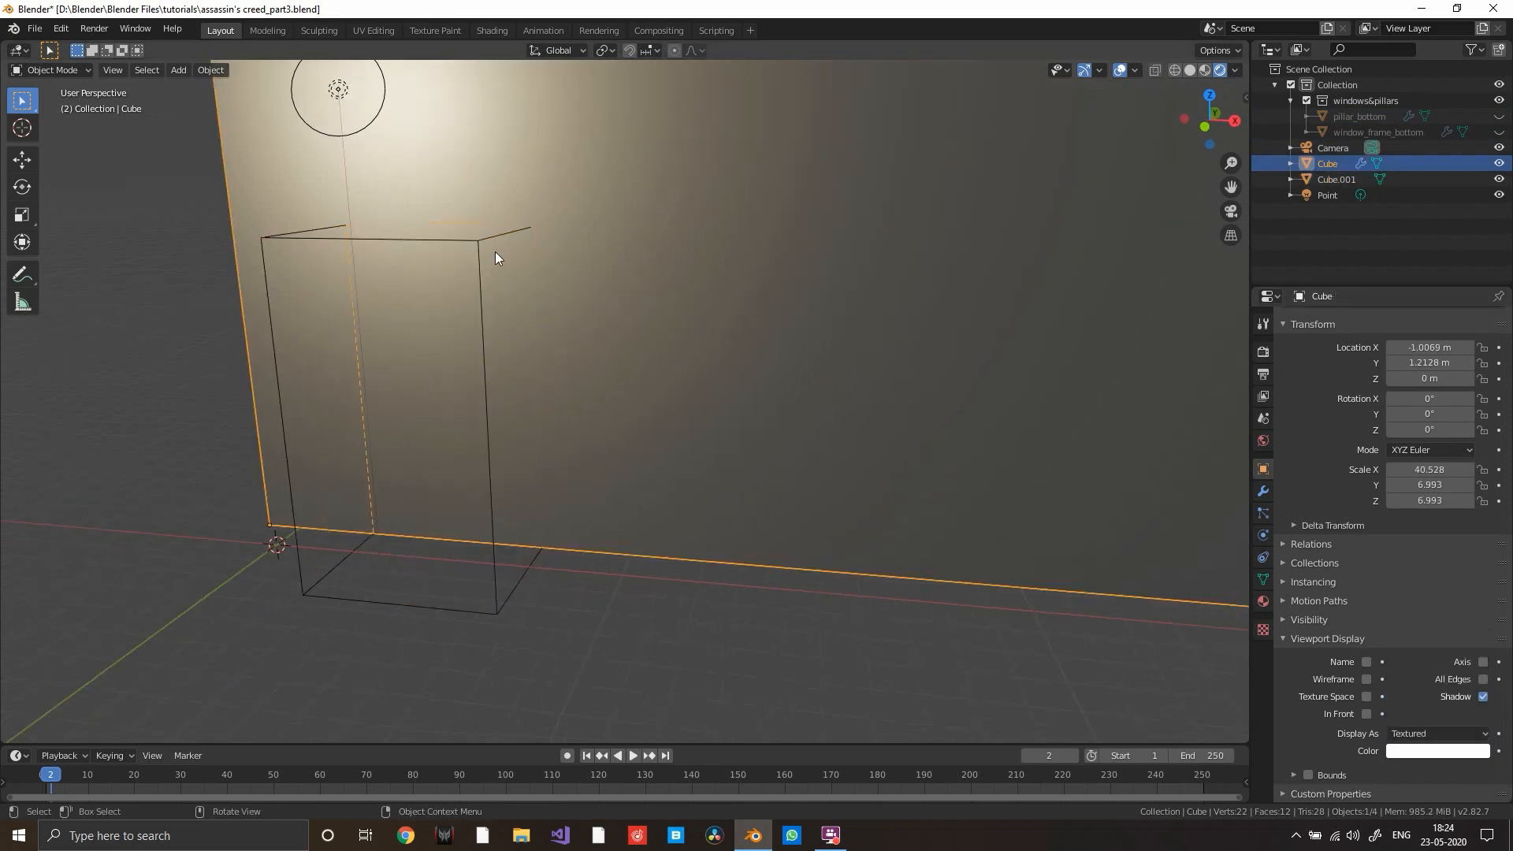
click(499, 234)
middle_drag(535, 234, 820, 334)
click(789, 370)
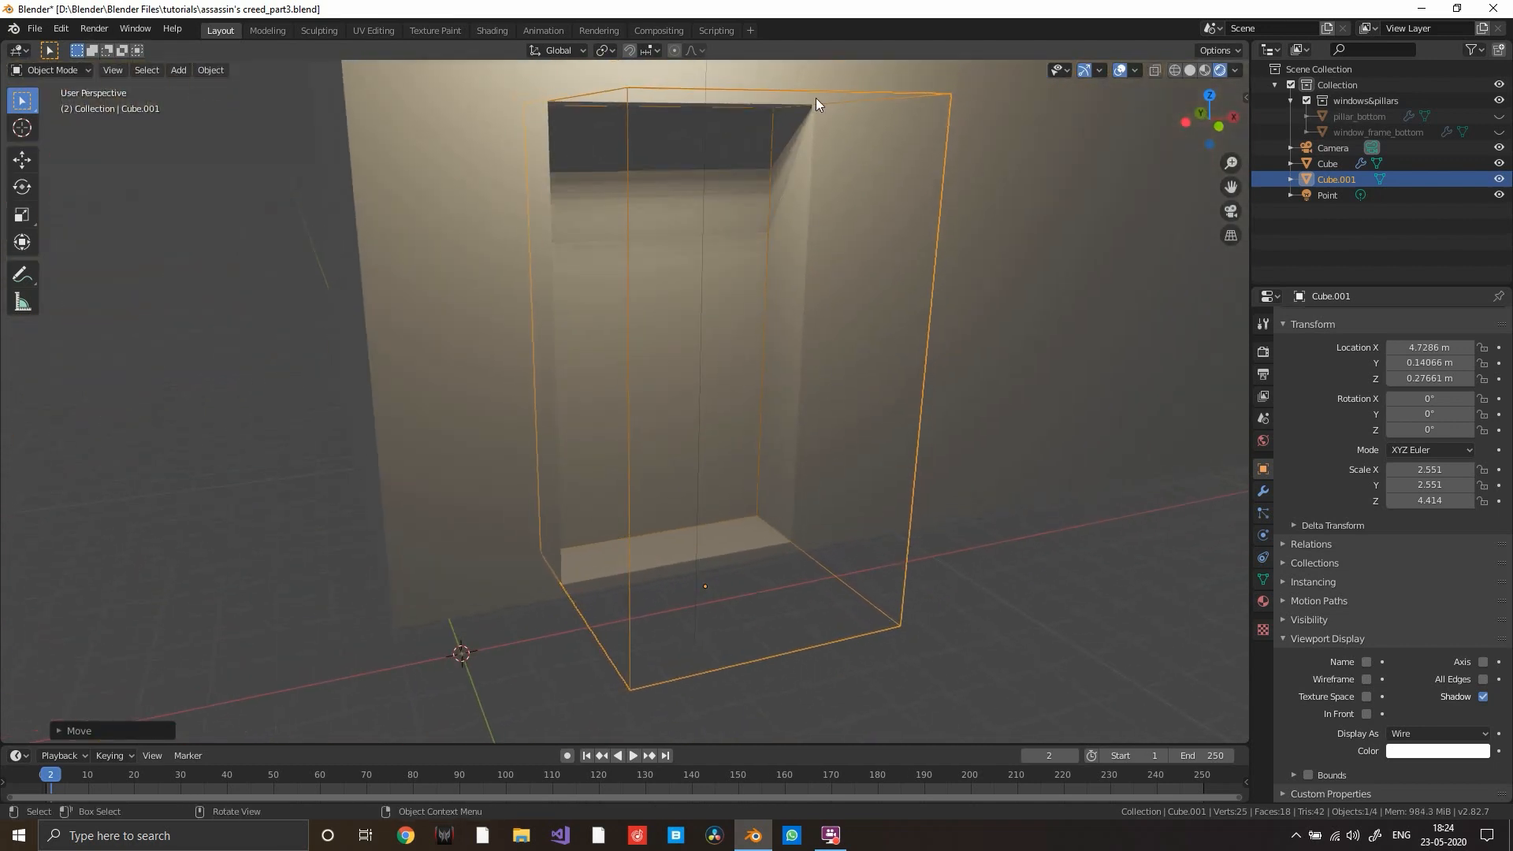
- Move the cutter block along Y to about 2.16 m, changing how deep the opening reaches into the wall
middle_drag(813, 338, 671, 195)
mouse_move(762, 304)
middle_down()
mouse_move(824, 295)
mouse_move(783, 334)
mouse_move(764, 329)
middle_up()
scroll(644, 235, up, 3)
scroll(733, 260, down, 4)
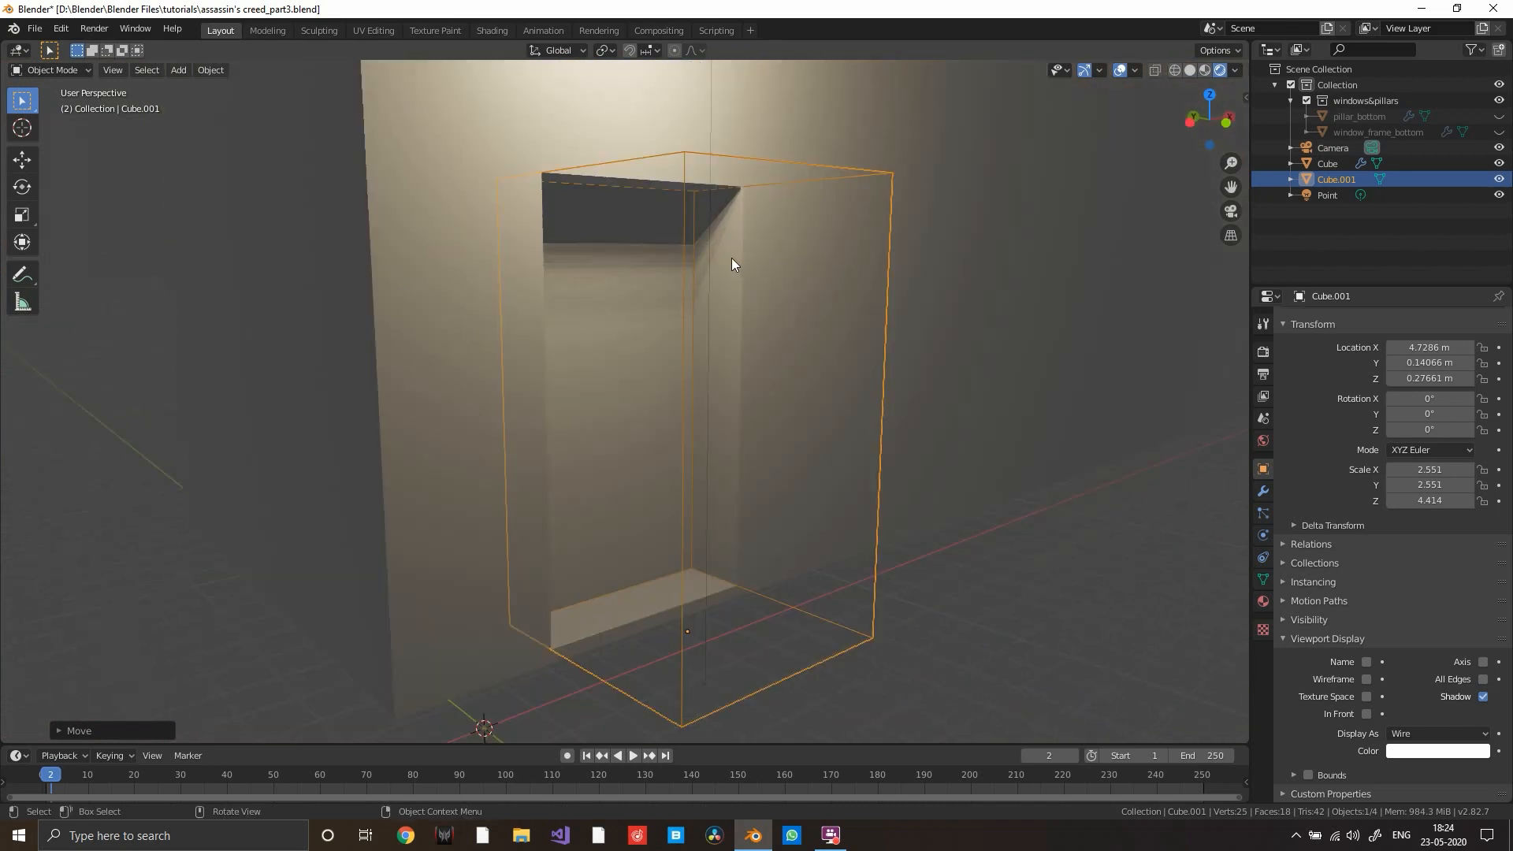
middle_drag(733, 260, 880, 307)
key(g)
click(877, 293)
scroll(922, 310, up, 5)
scroll(874, 311, down, 1)
middle_drag(474, 214, 738, 259)
scroll(726, 216, down, 2)
middle_drag(516, 339, 594, 334)
key(Tab)
scroll(551, 283, up, 3)
scroll(556, 286, up, 2)
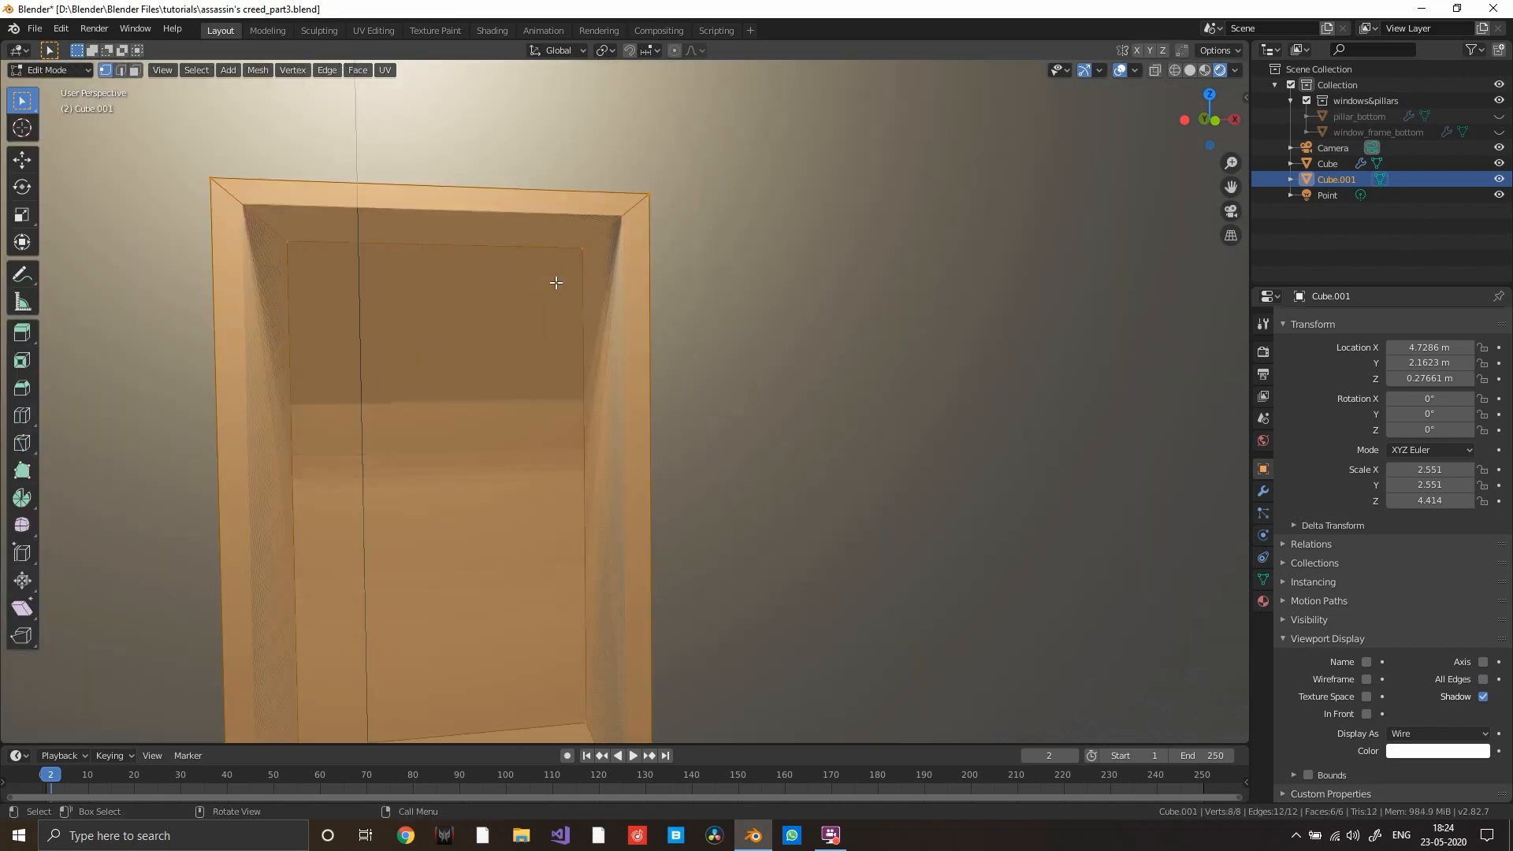
click(580, 249)
middle_drag(581, 250, 638, 297)
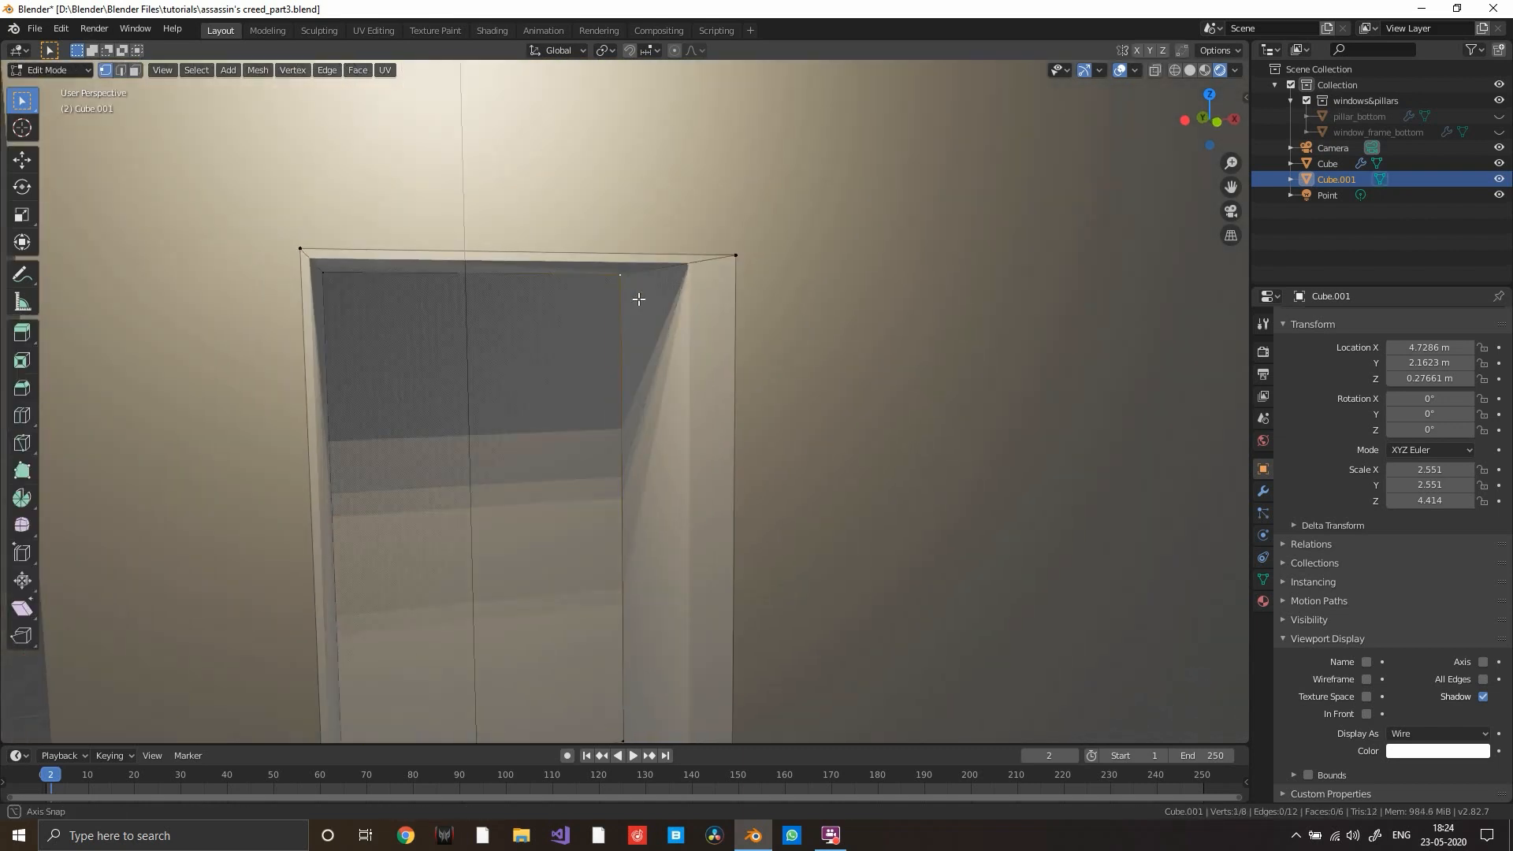
key(g)
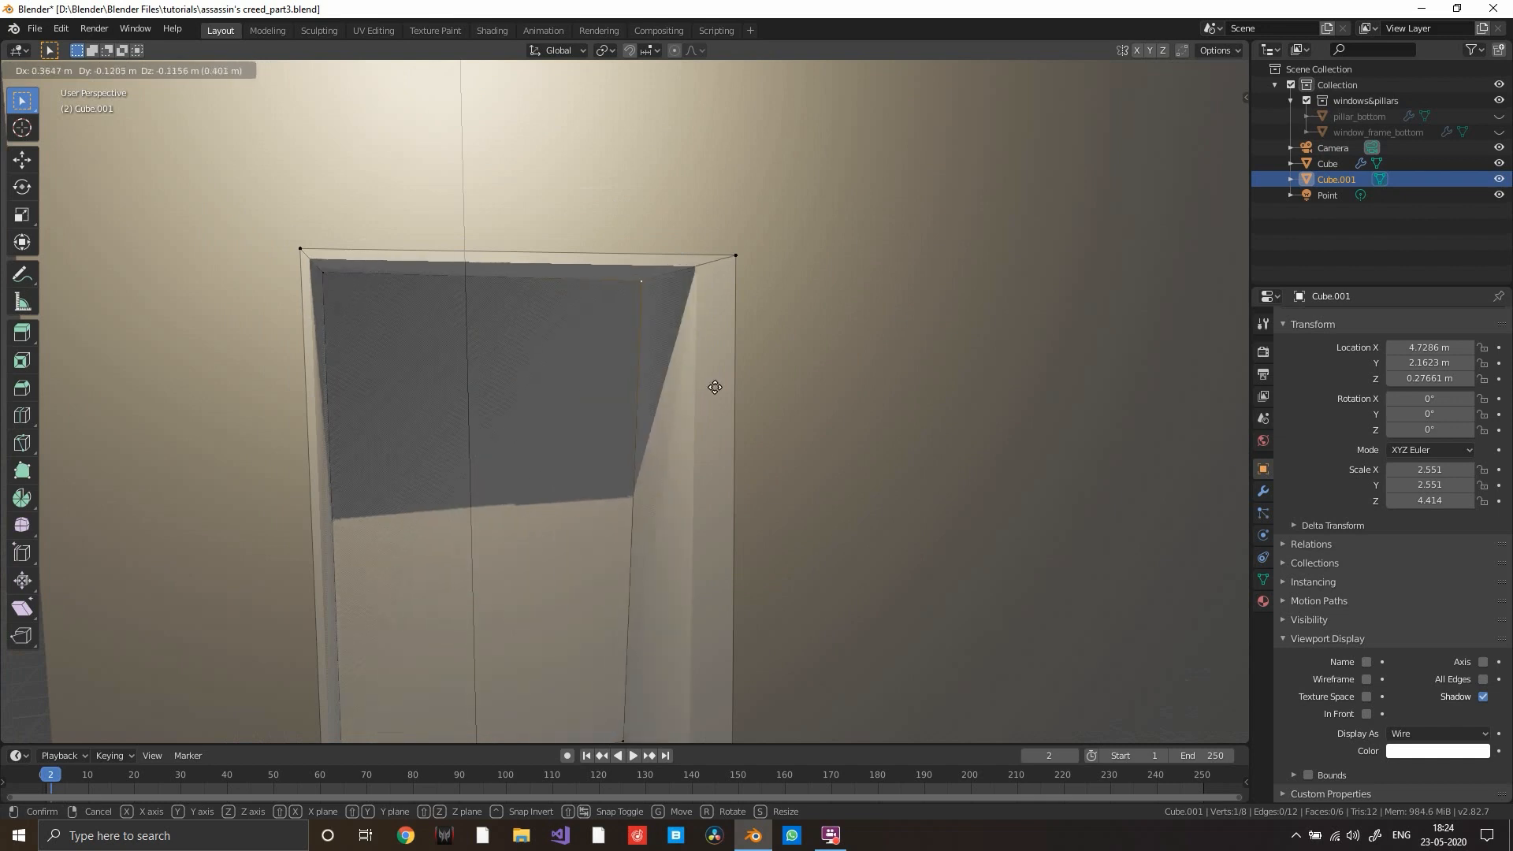
right_click(660, 376)
scroll(714, 325, down, 6)
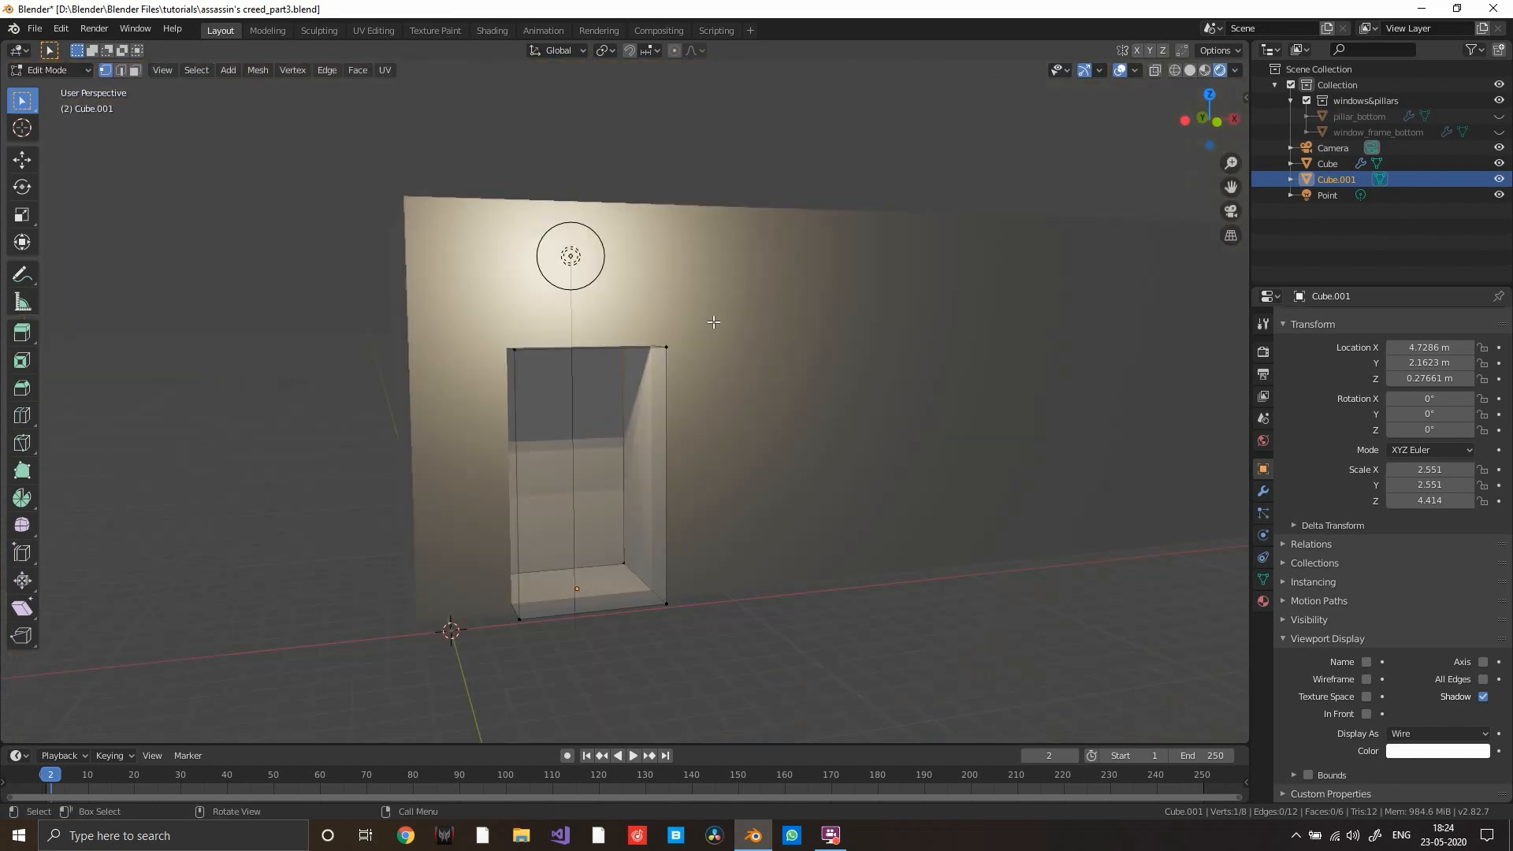
middle_drag(715, 323, 677, 334)
key(Tab)
scroll(622, 347, up, 7)
scroll(622, 351, down, 6)
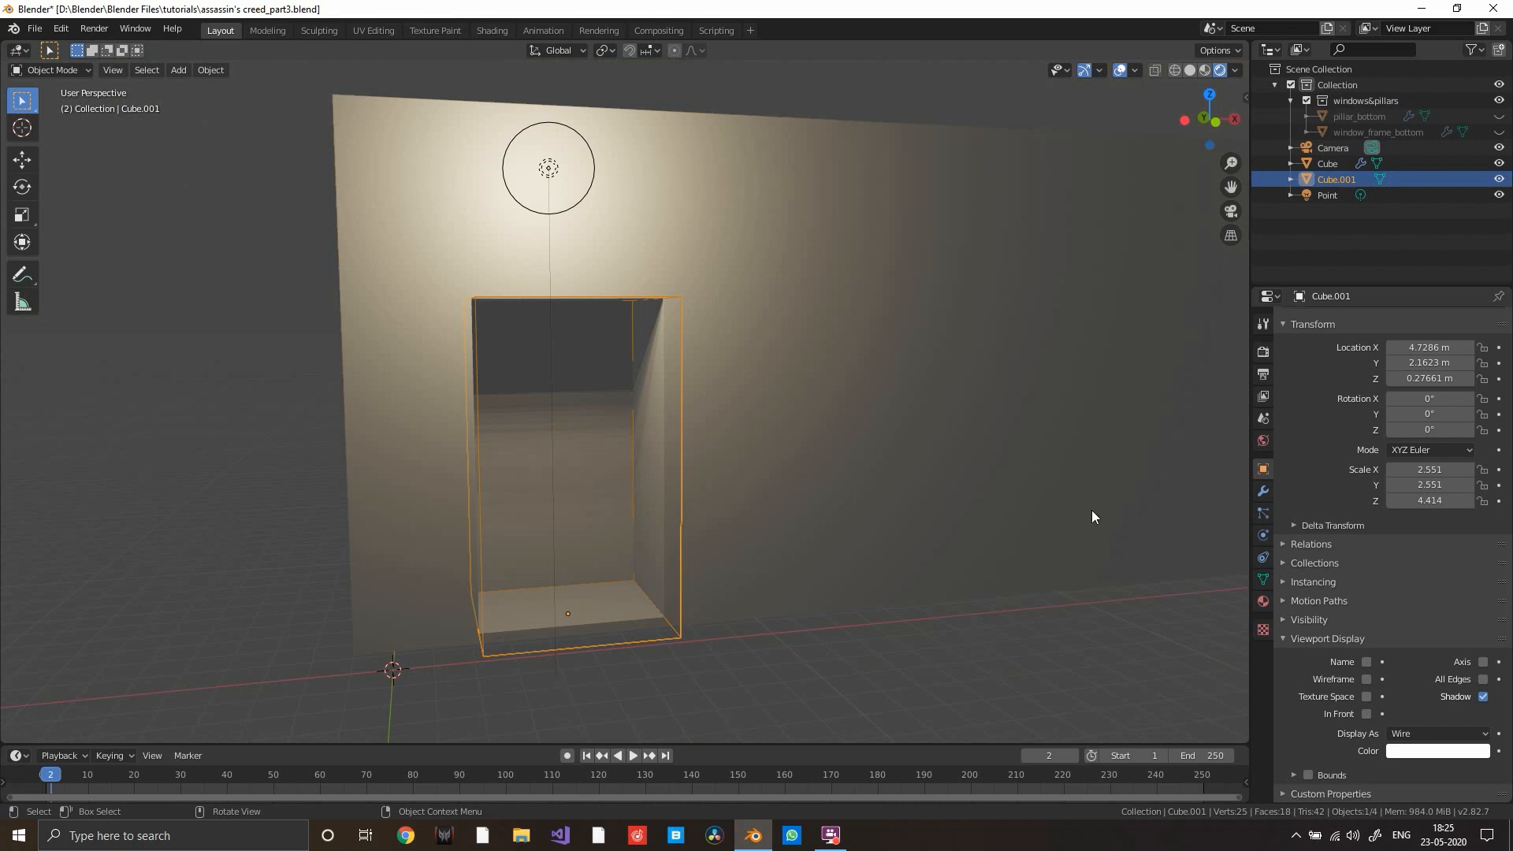
- Show the window_frame_bottom object again in front of the wall
click(732, 447)
click(671, 426)
middle_drag(682, 427, 688, 385)
middle_drag(735, 465, 865, 344)
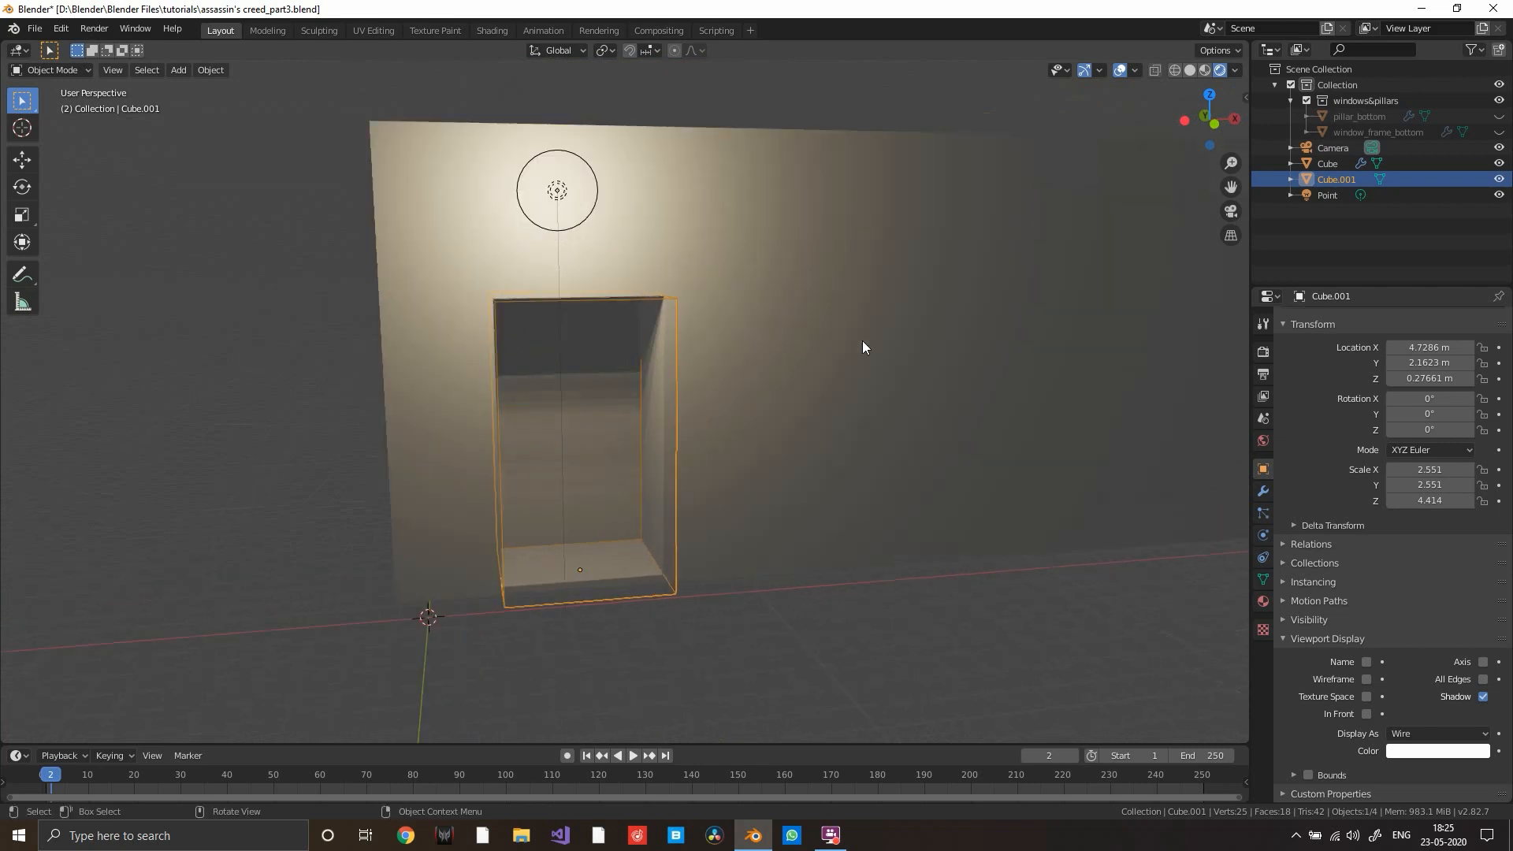
click(1497, 131)
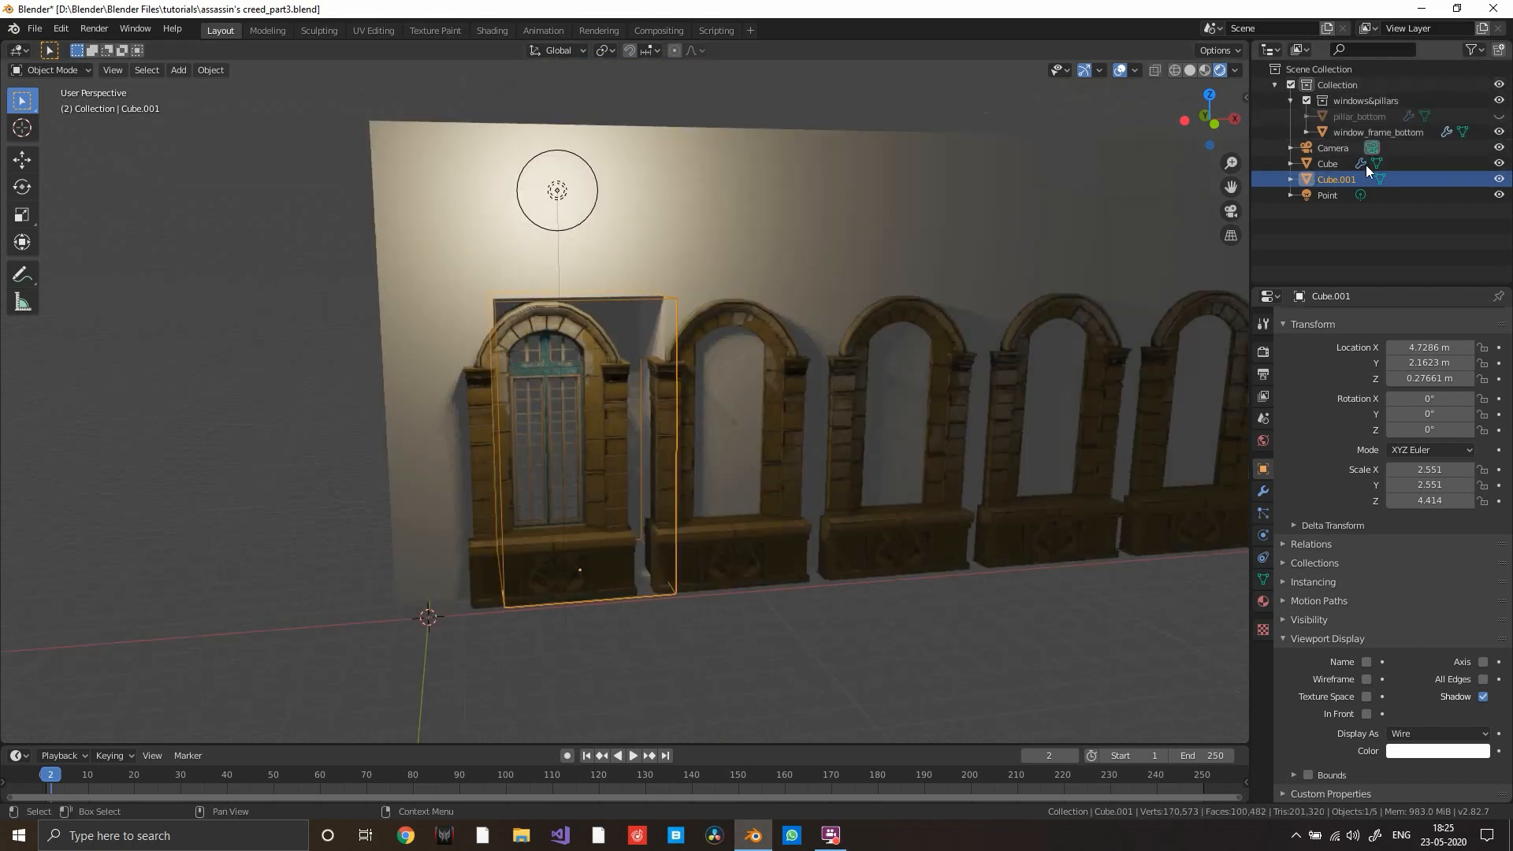
middle_drag(758, 330, 725, 370)
click(873, 300)
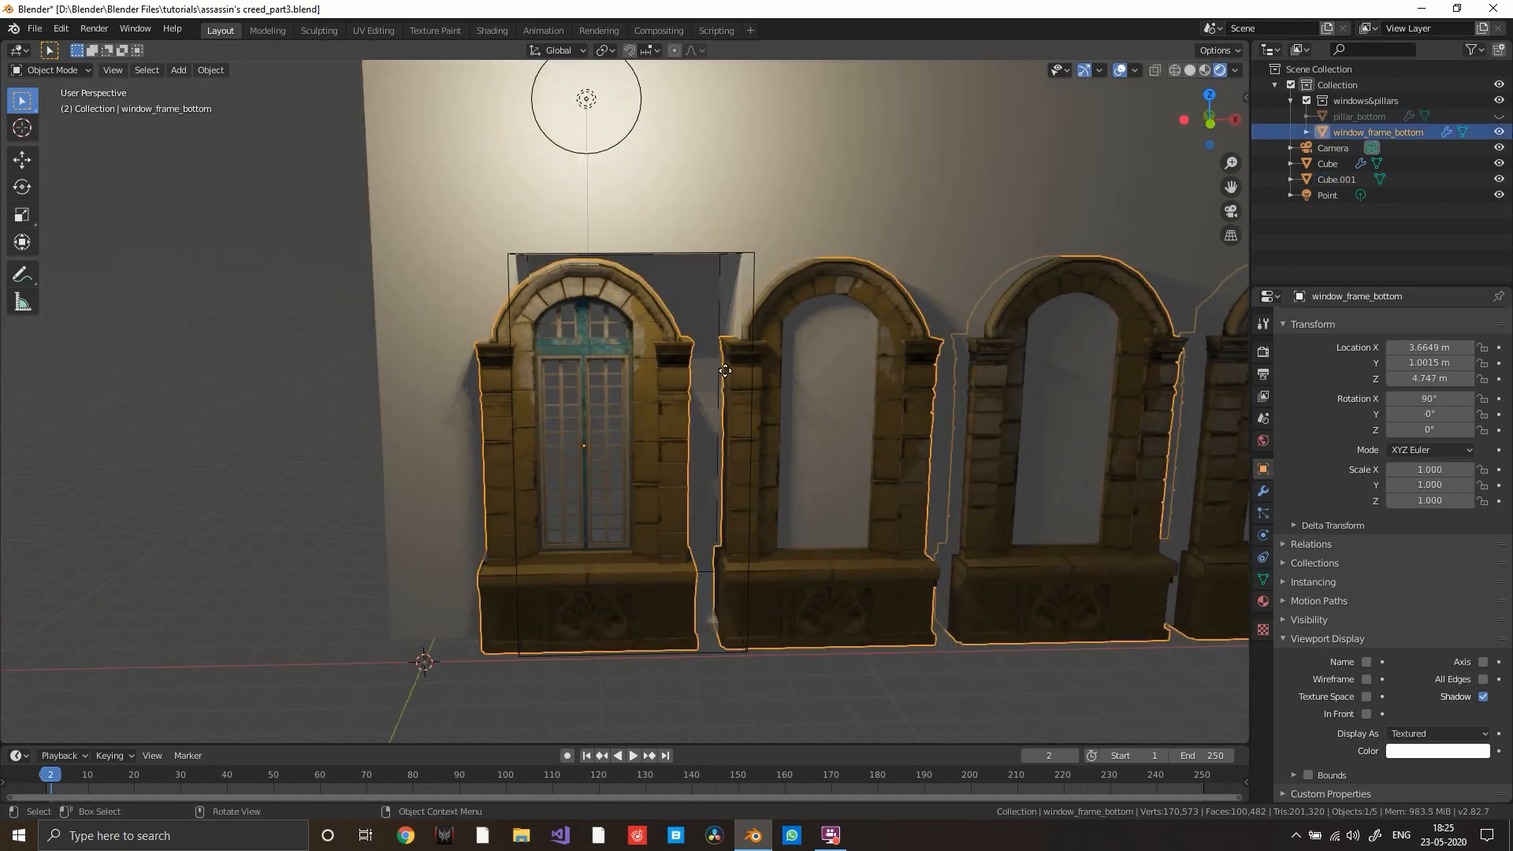
- Move the cutter block Cube.001 along X to about 3.66 m so it sits behind the first window frame
click(752, 262)
key(g)
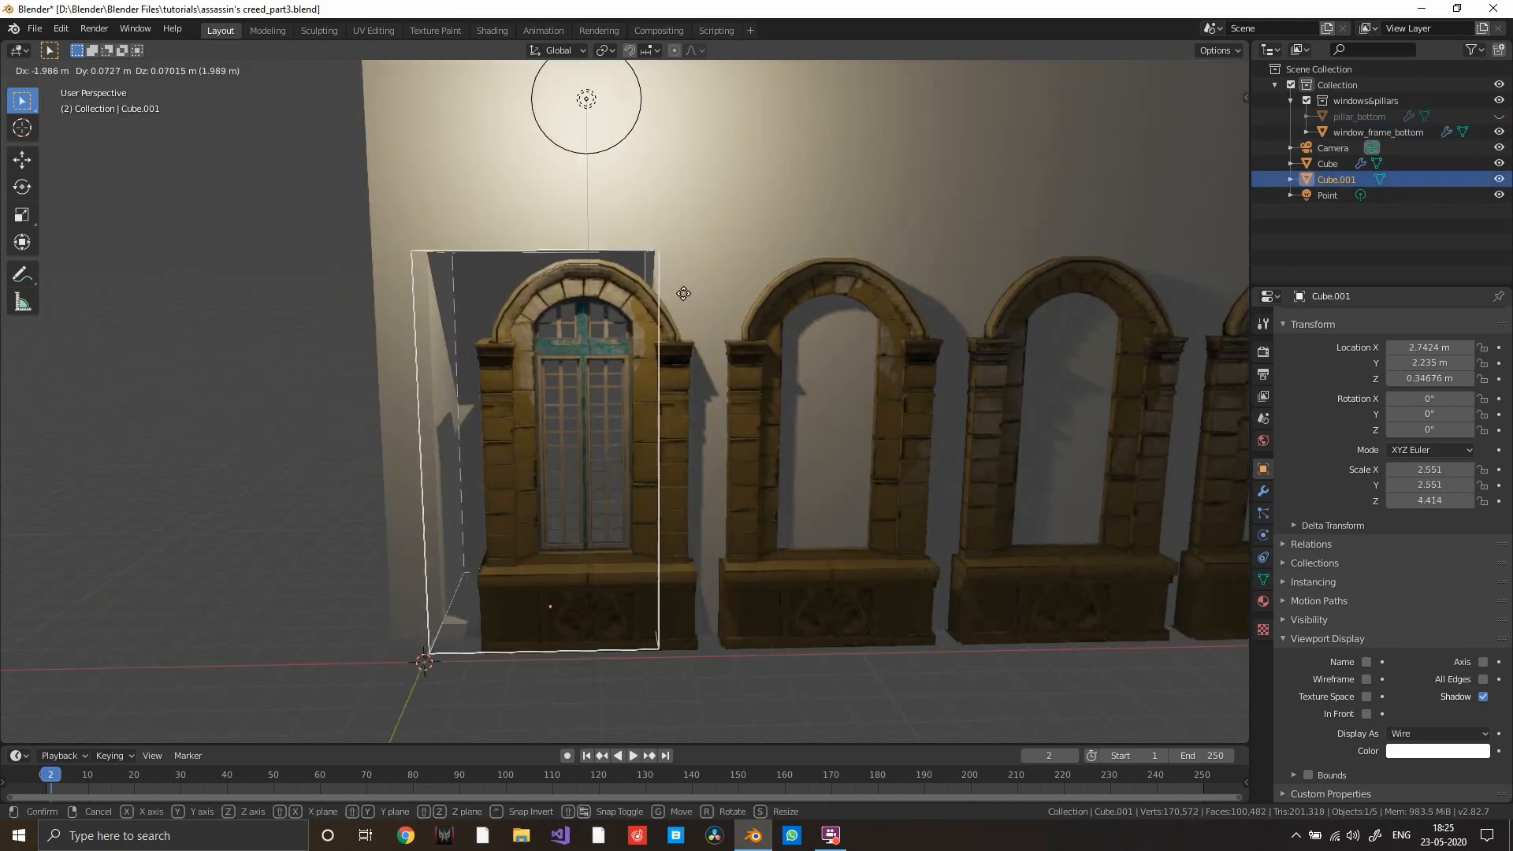
key(x)
click(723, 299)
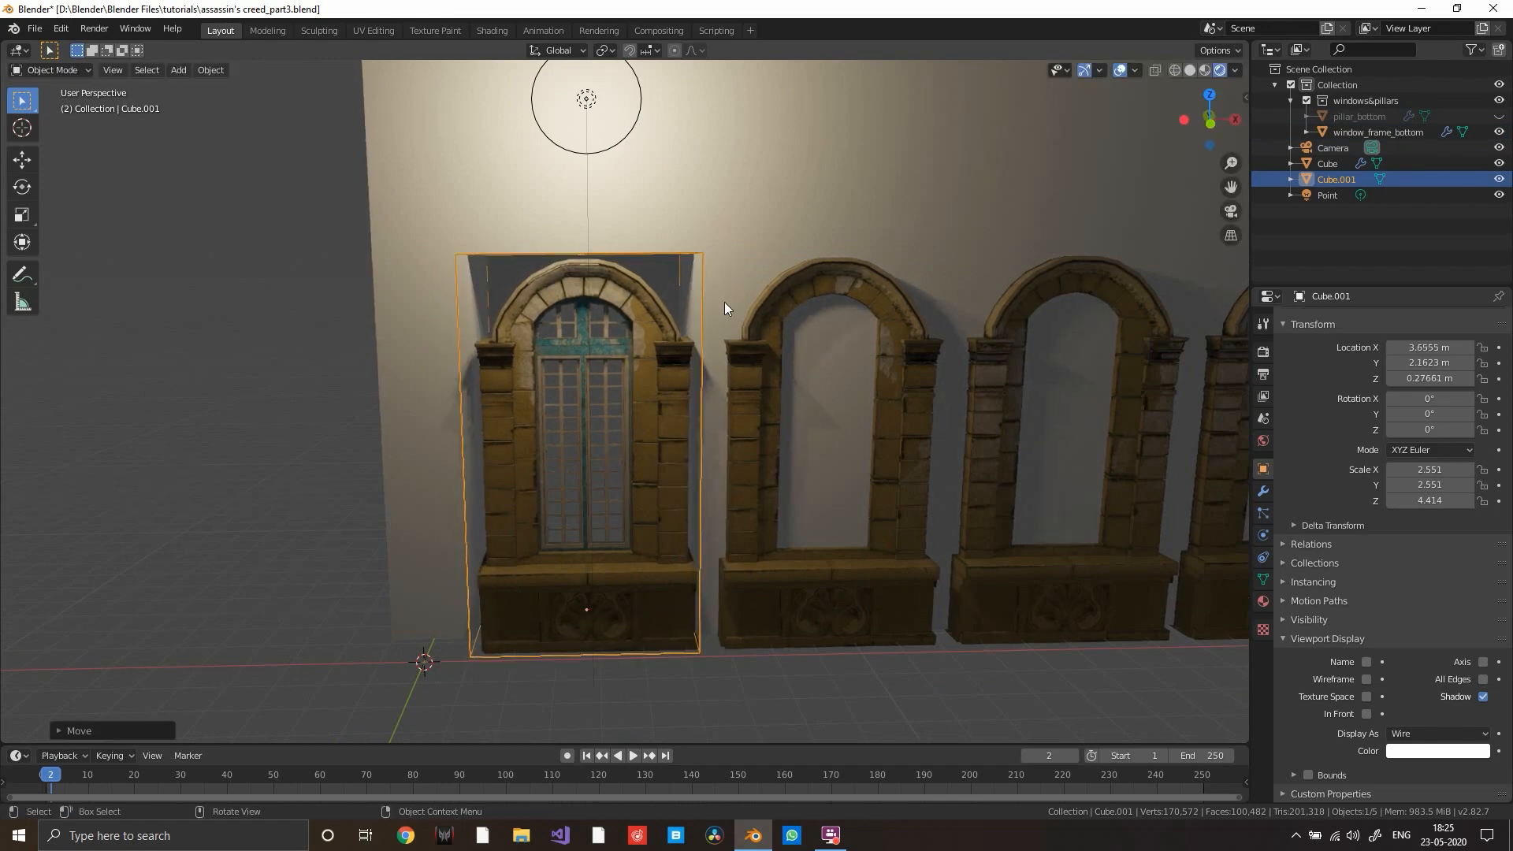
- Scale the cutter block to about 2.0 along X and 3.41 along Z so it fits the first frame below its arch
middle_drag(725, 301, 754, 309)
key(s)
key(z)
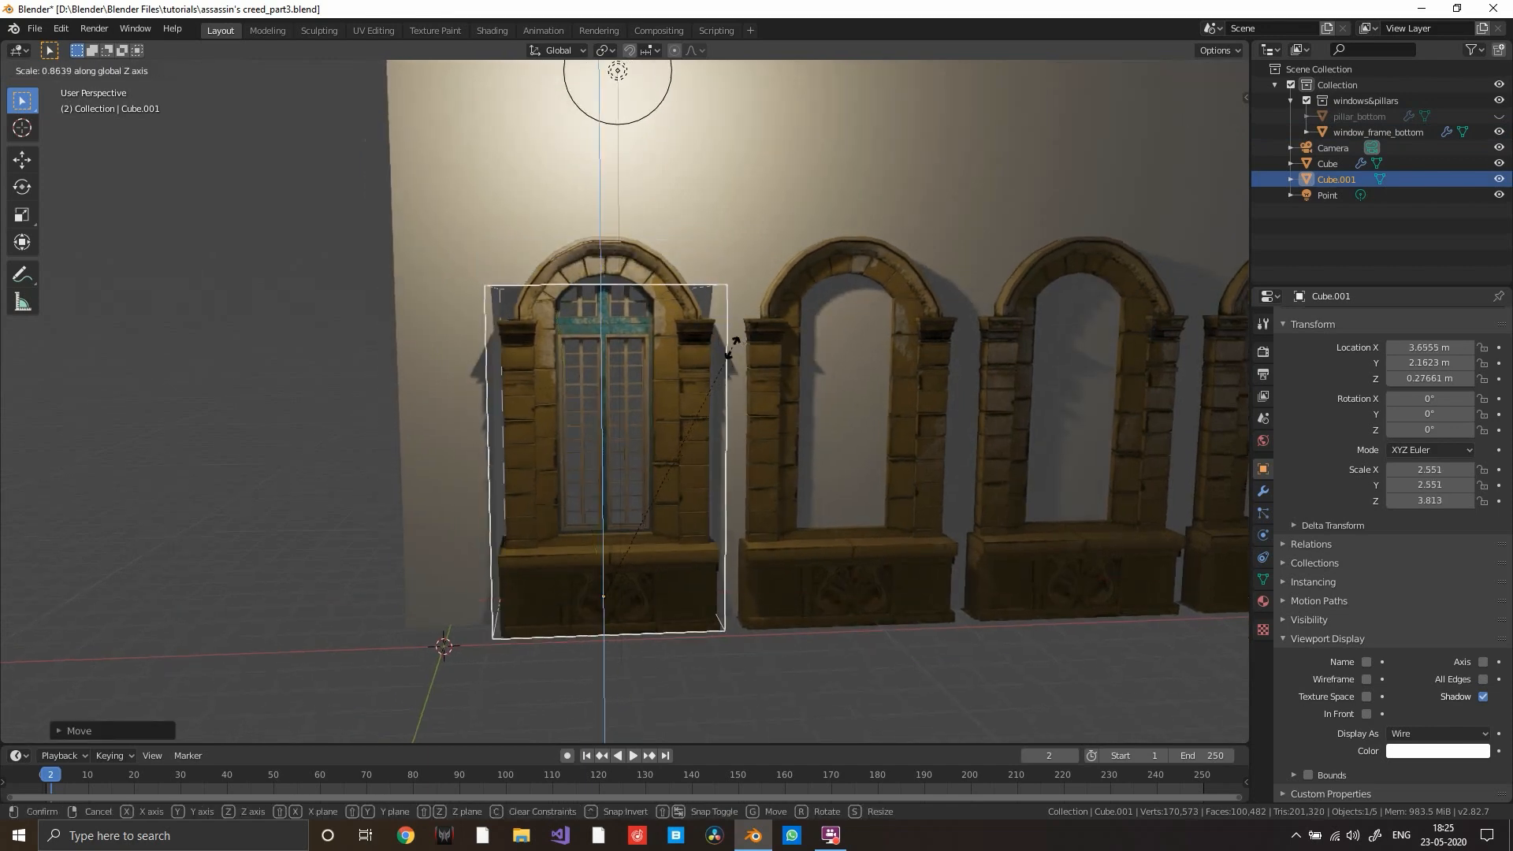
key(Escape)
key(s)
key(x)
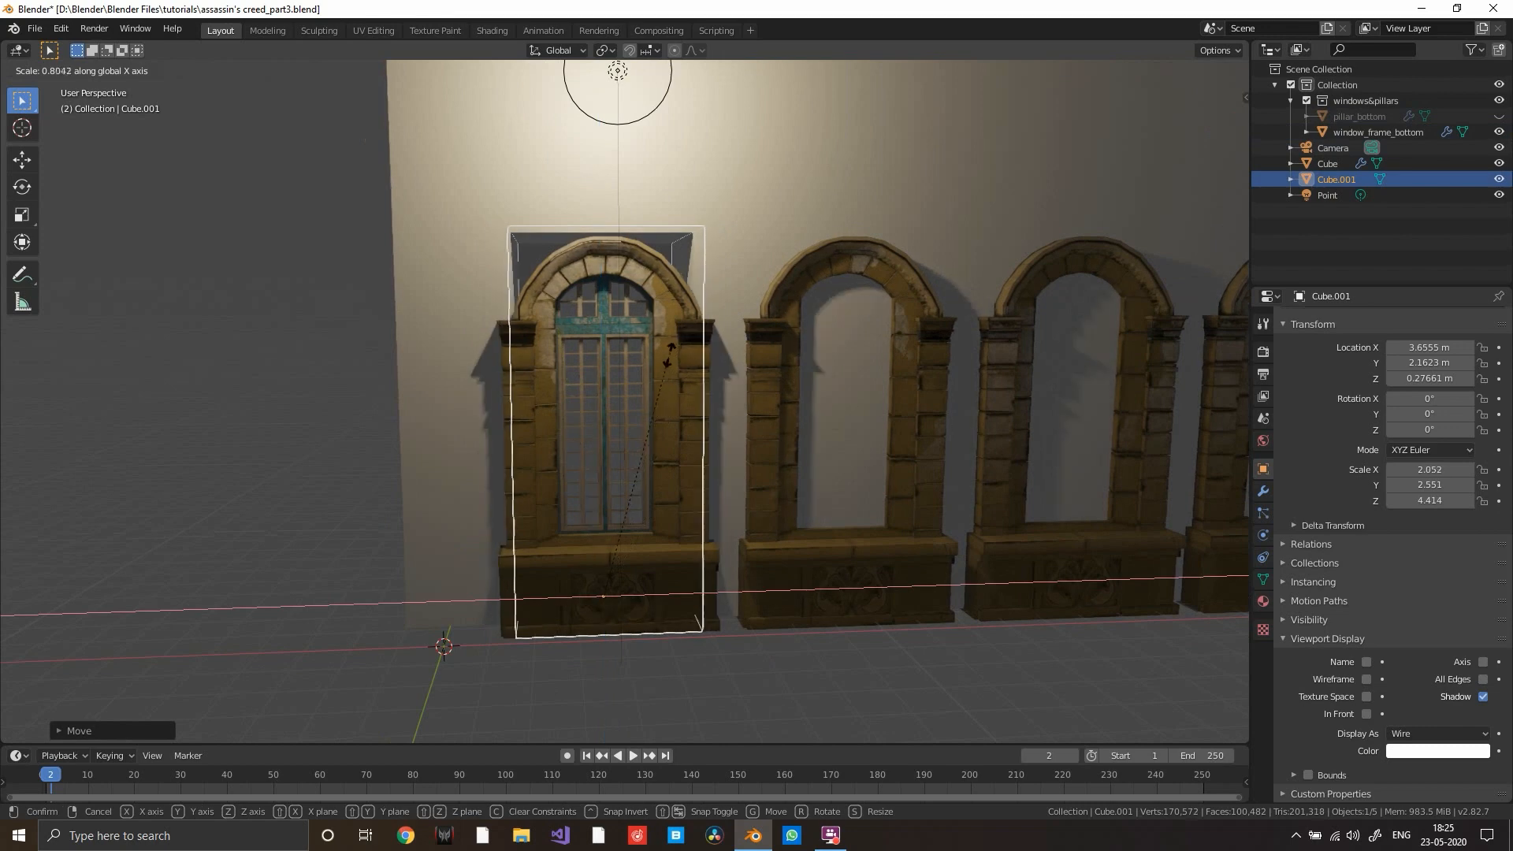
click(680, 364)
key(s)
key(z)
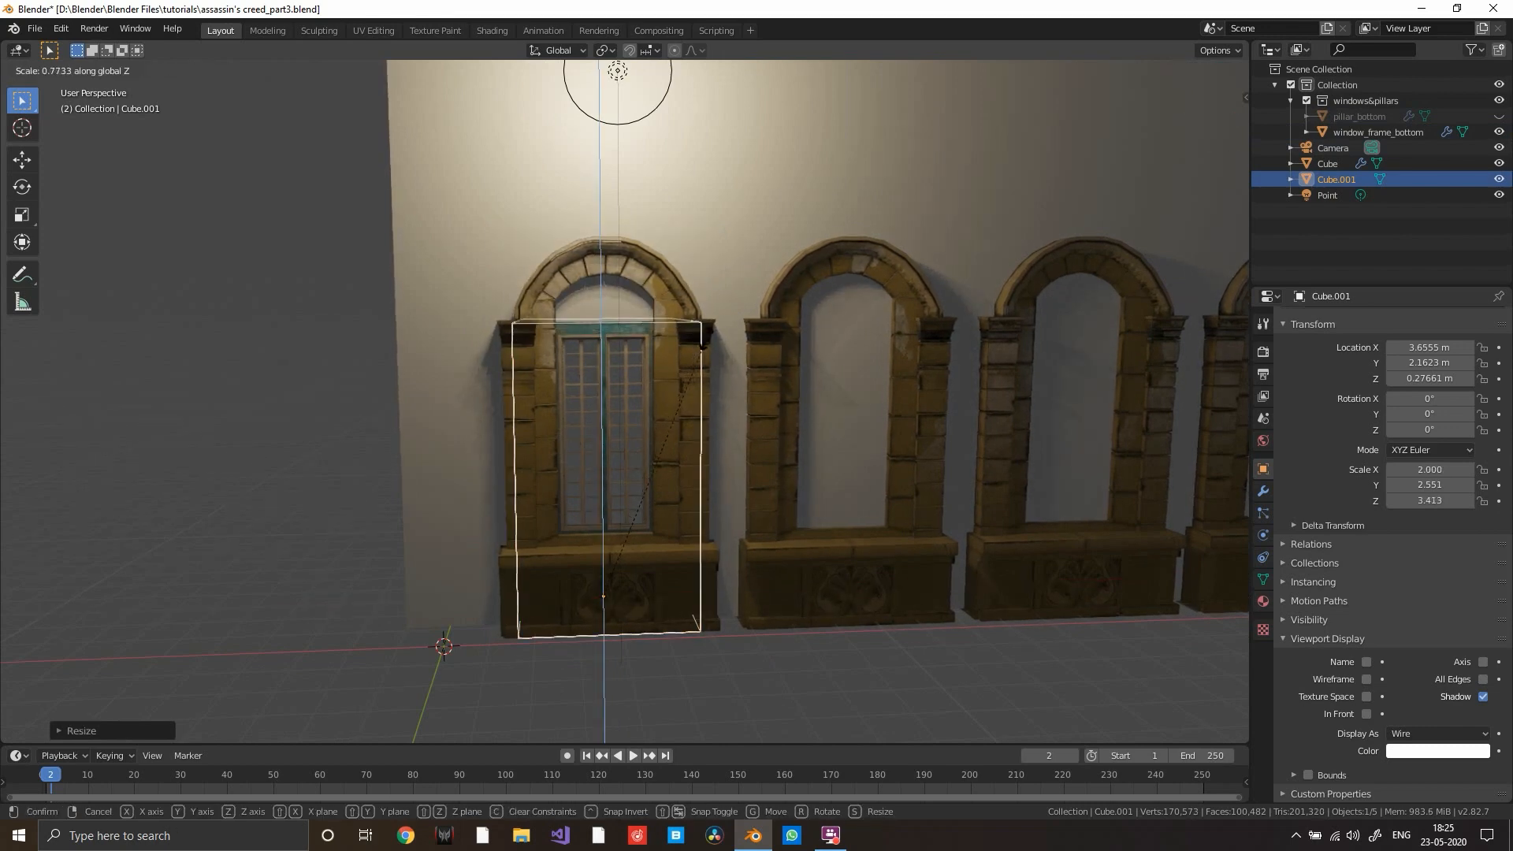
click(706, 340)
- Hide the window frames and select the cutter block Cube.001 in the wall opening
key(Tab)
scroll(654, 304, up, 6)
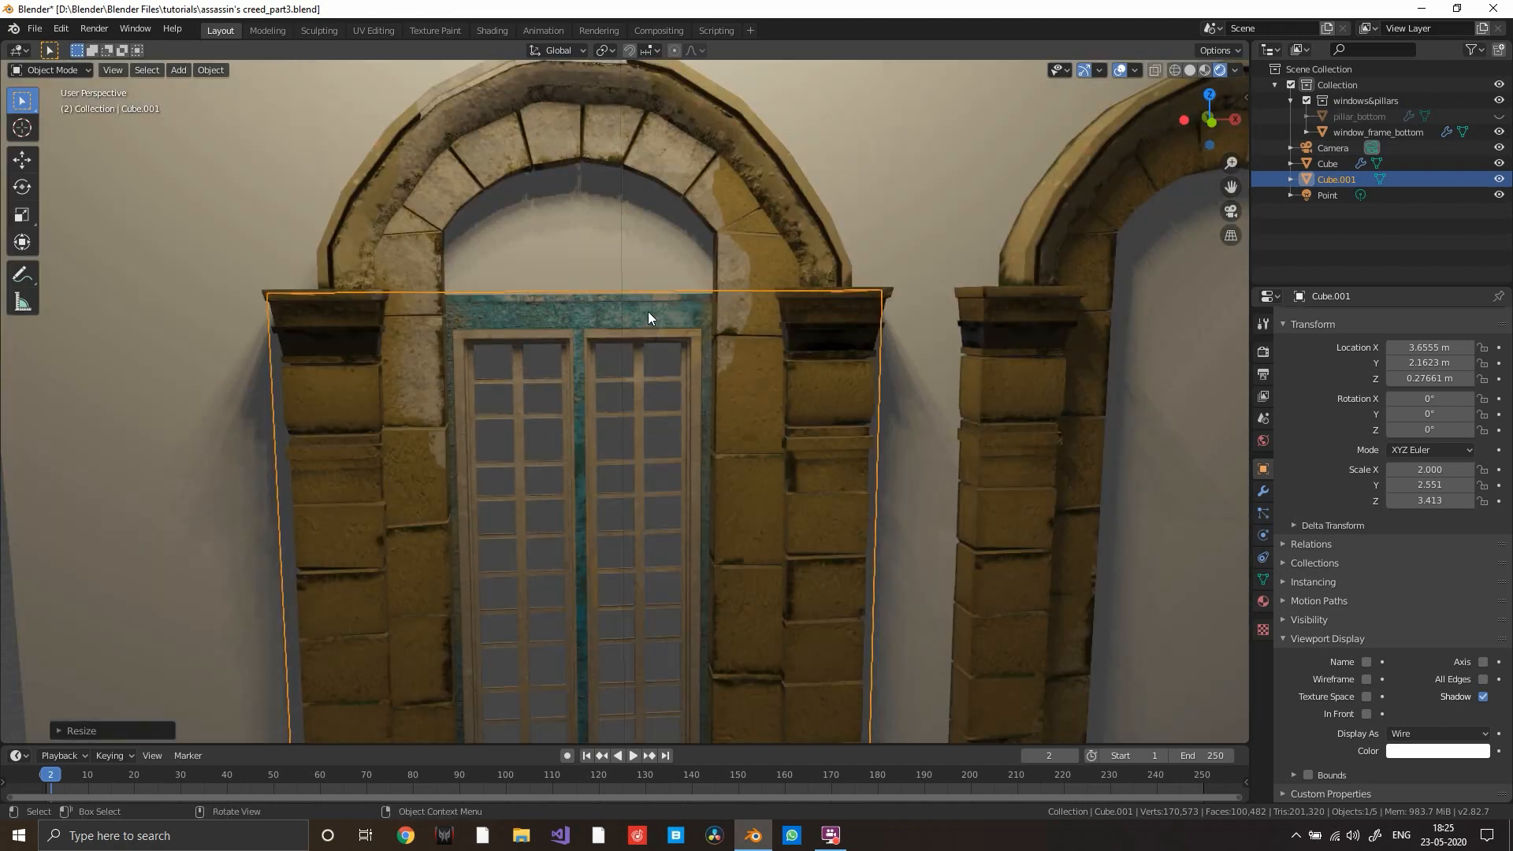
scroll(647, 296, down, 6)
middle_drag(647, 297, 663, 329)
scroll(665, 398, up, 3)
shift+middle_drag(665, 402, 644, 344)
key(Tab)
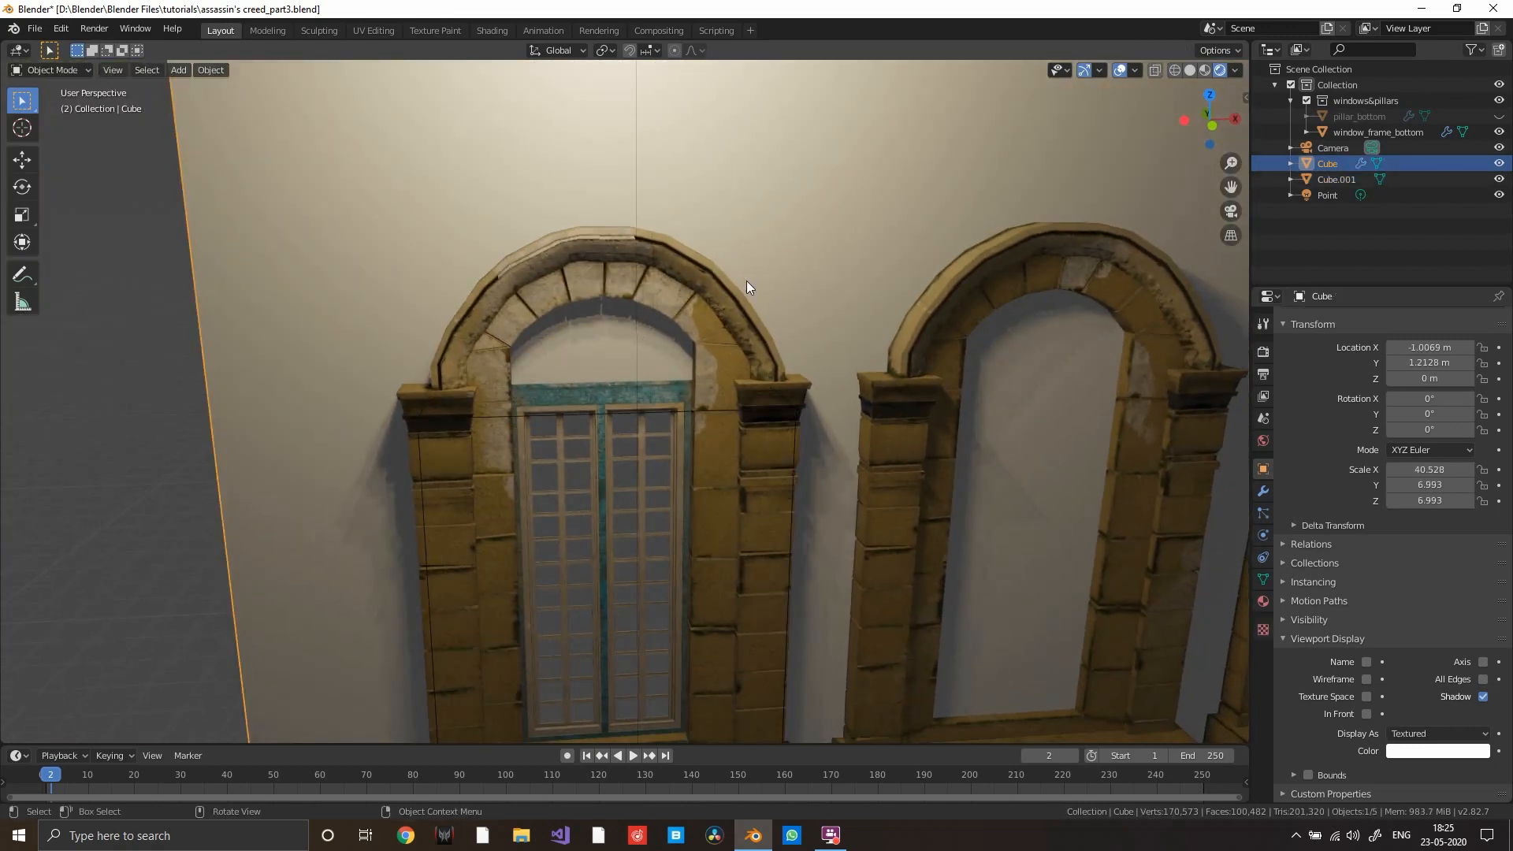
click(748, 333)
key(h)
click(769, 407)
shift+middle_drag(858, 438, 872, 386)
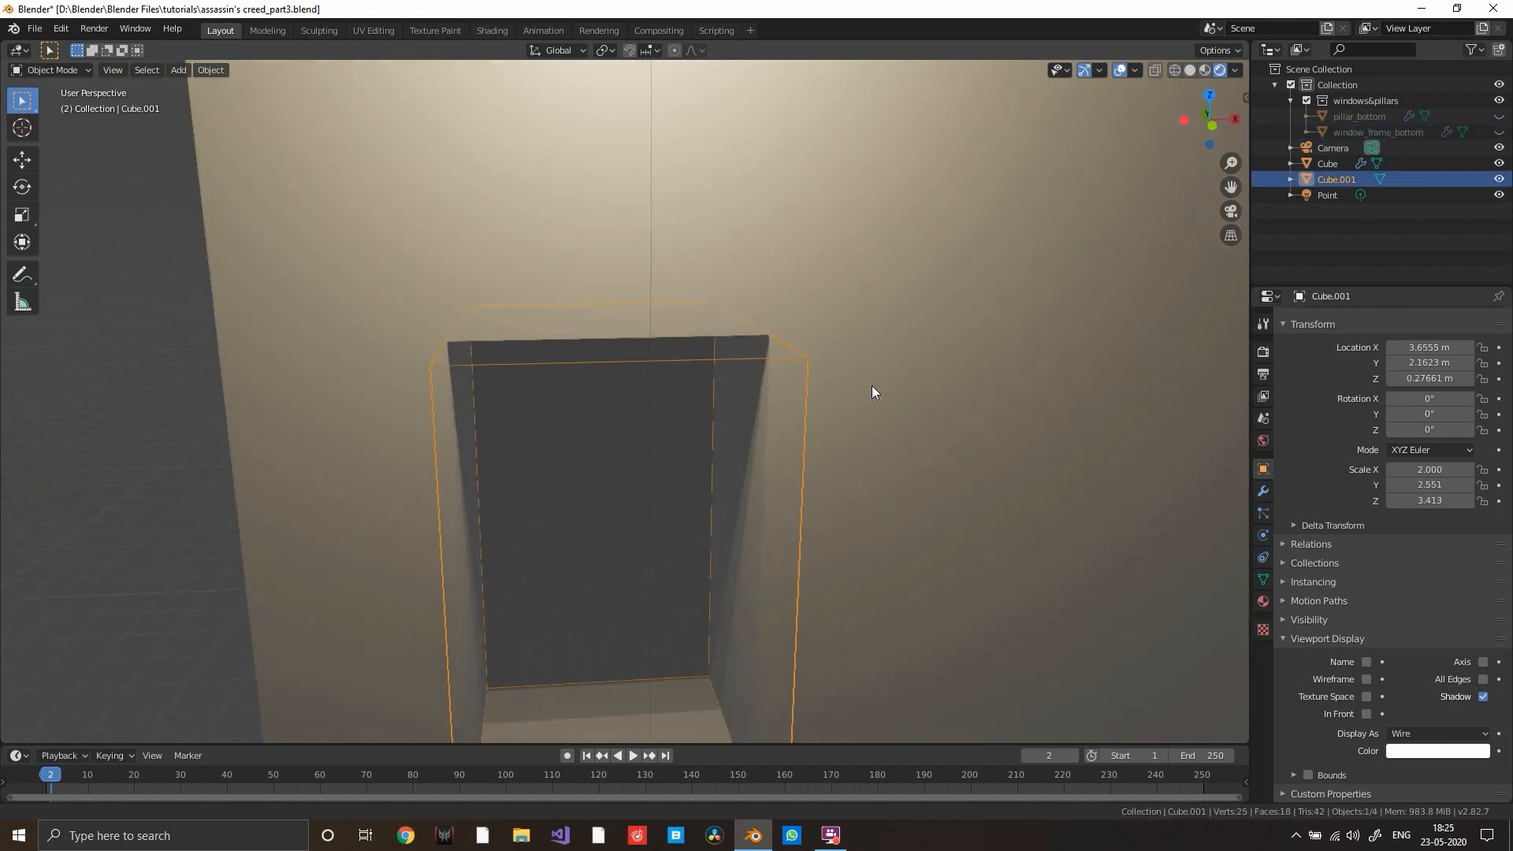
- Add a single centred vertical loop cut through the front, top and back of the cutter block
key(Tab)
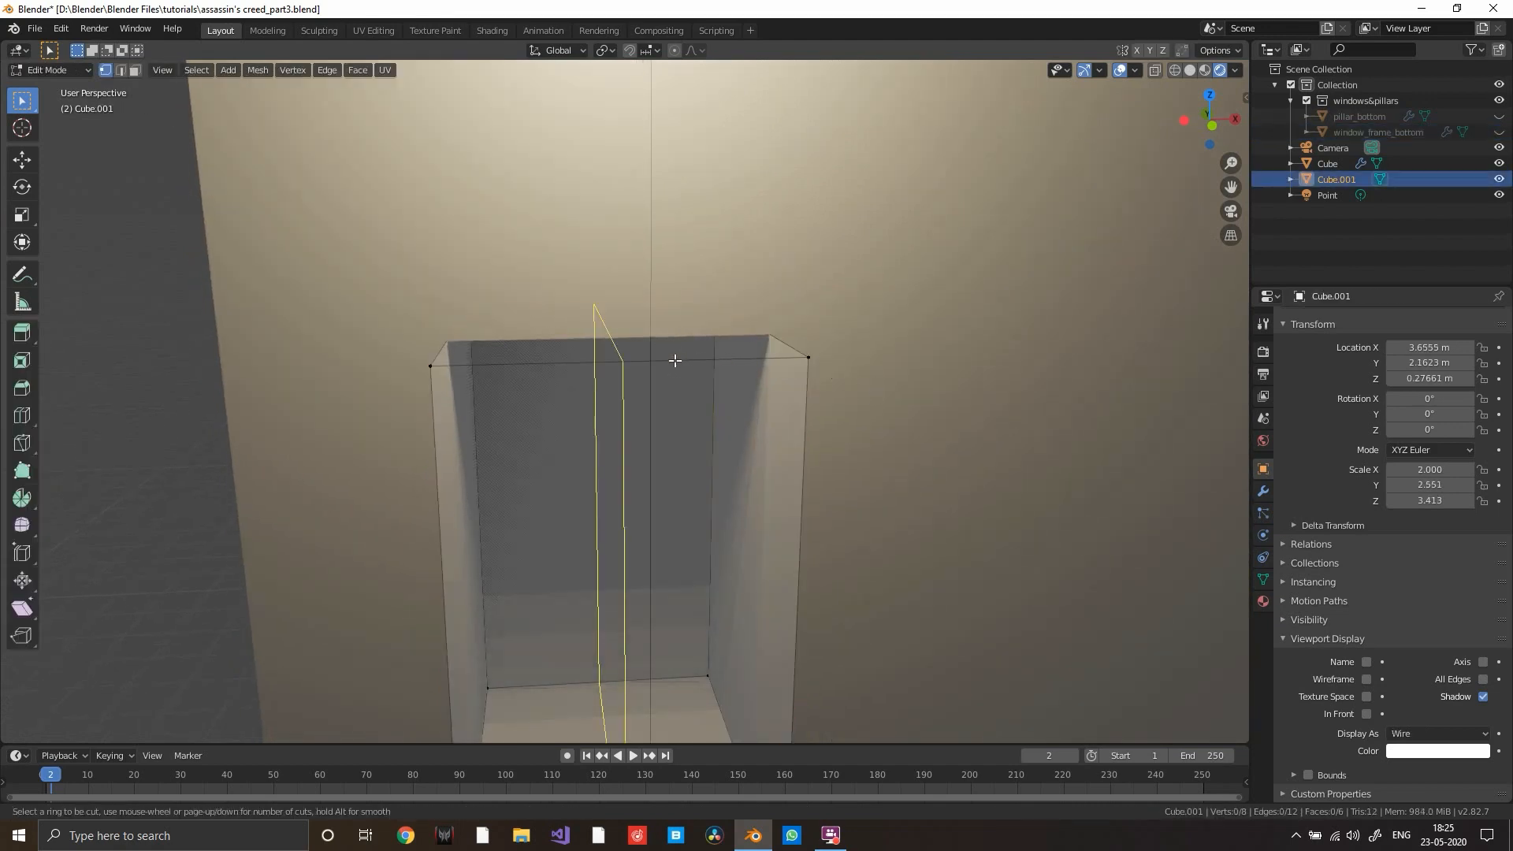
click(669, 359)
right_click(630, 352)
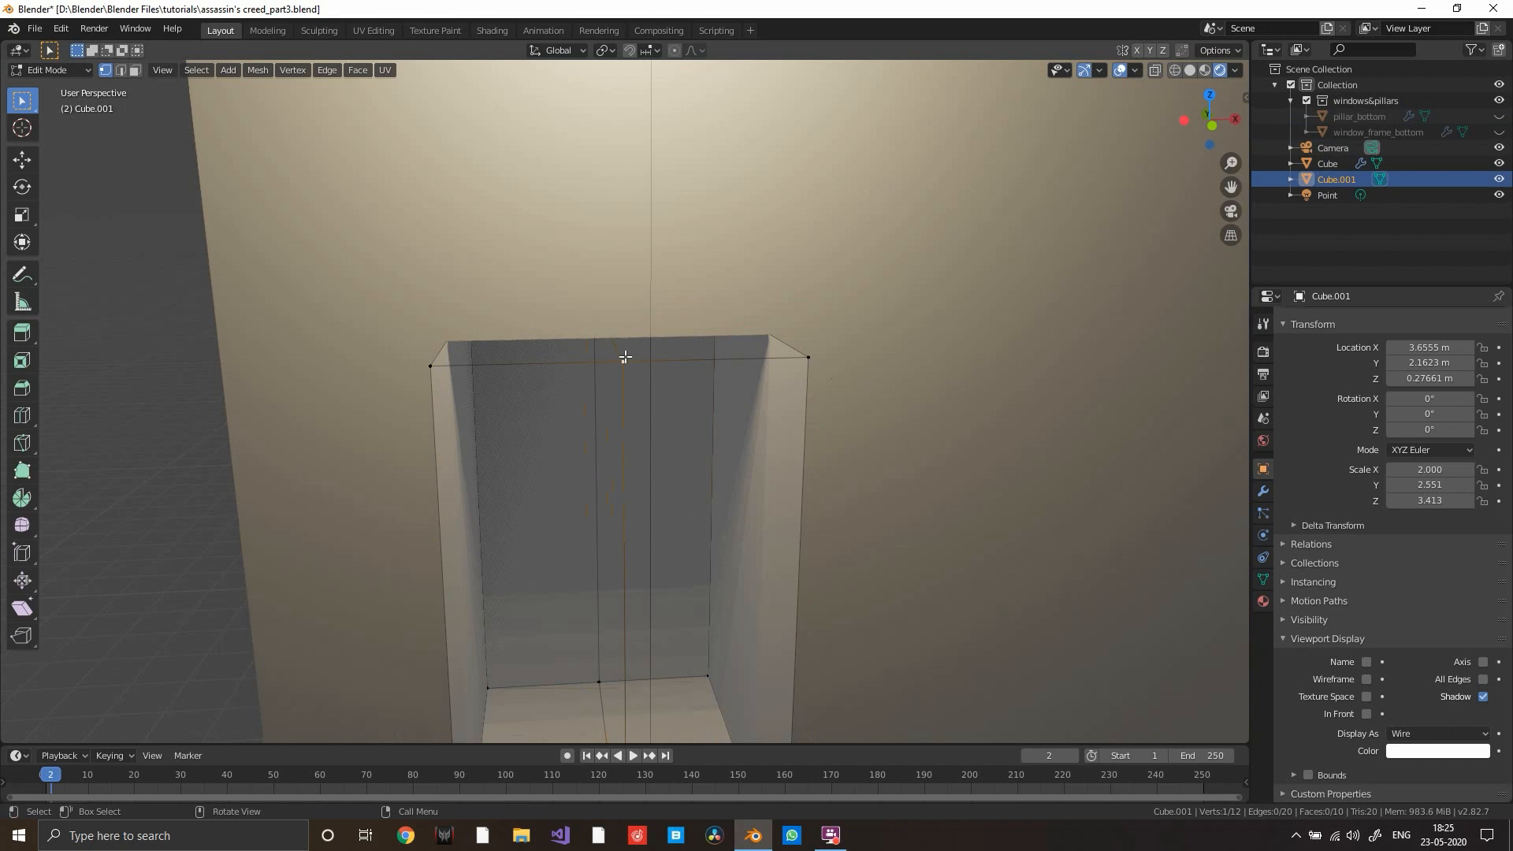
- Raise the cutter block's top centre edge along Z to form a low peak
key(g)
key(z)
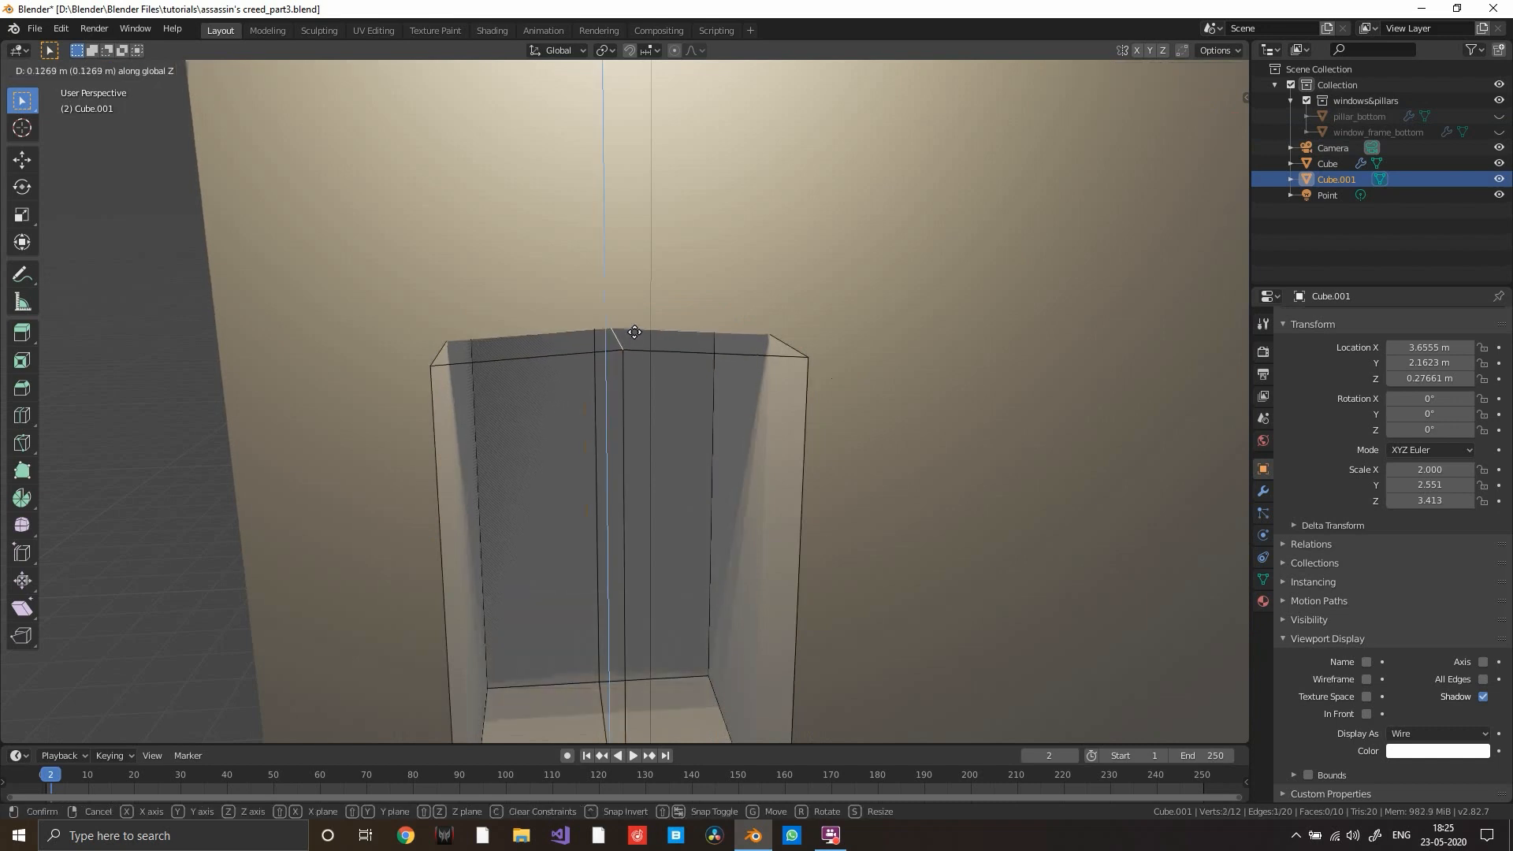
click(636, 279)
- Bevel the raised top edge of the cutter block with an offset of about 0.75 m and 4 segments
key(ctrl+b)
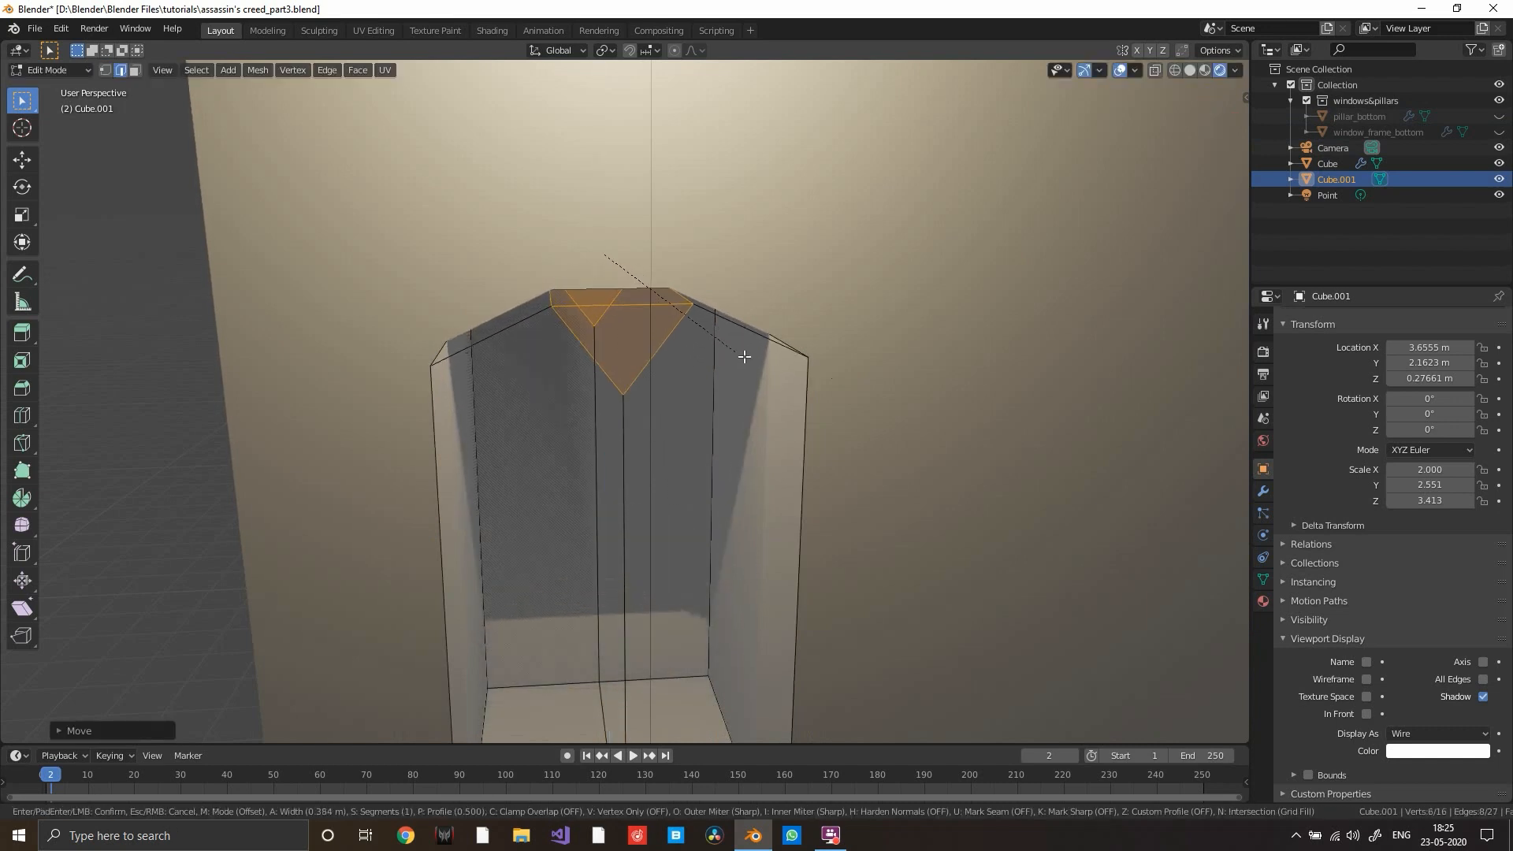
click(602, 449)
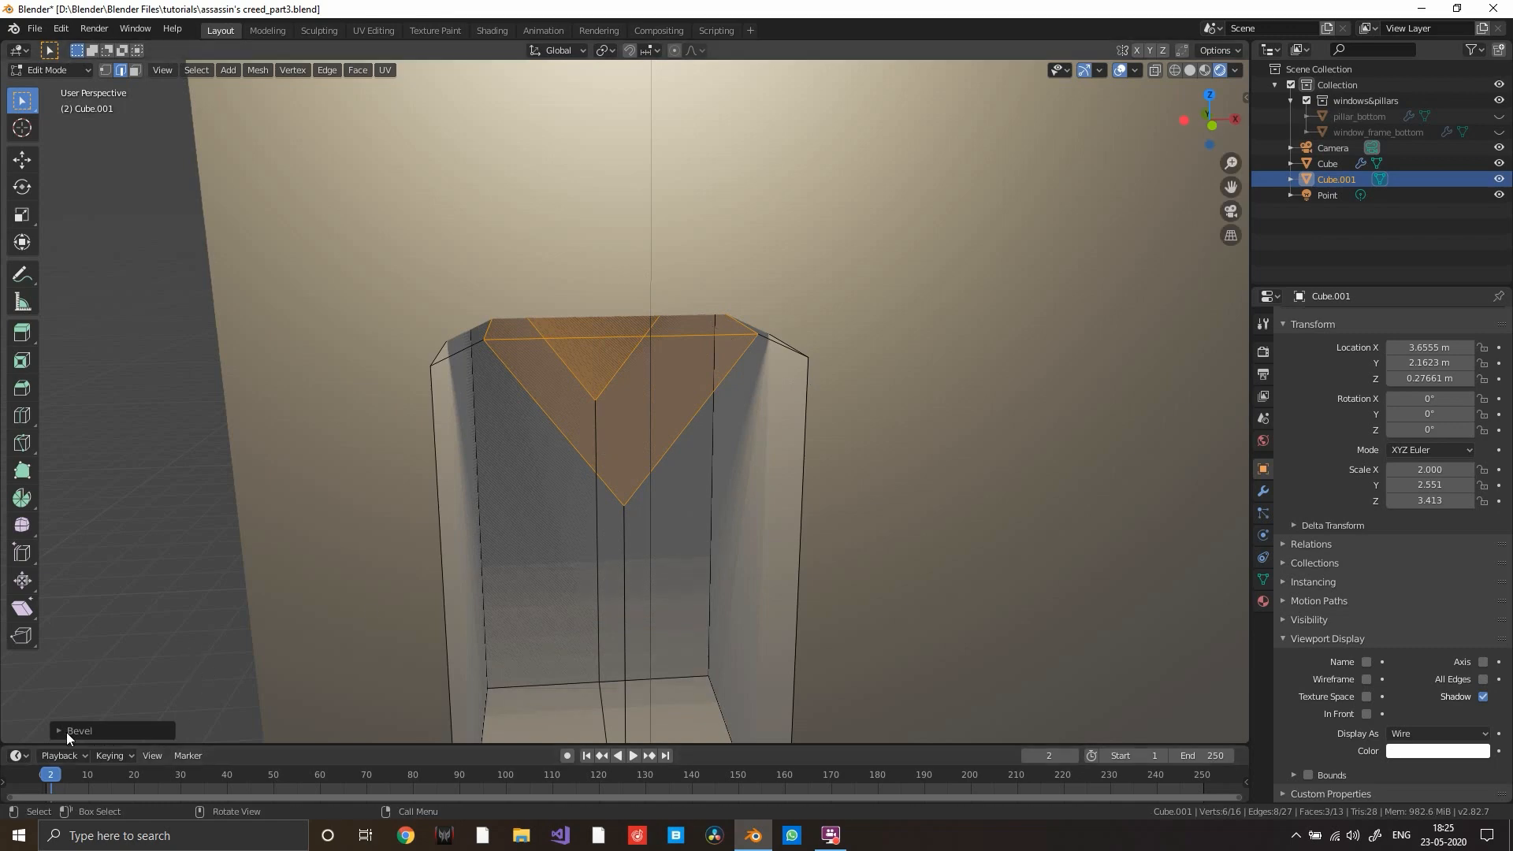
click(66, 731)
click(258, 553)
click(259, 552)
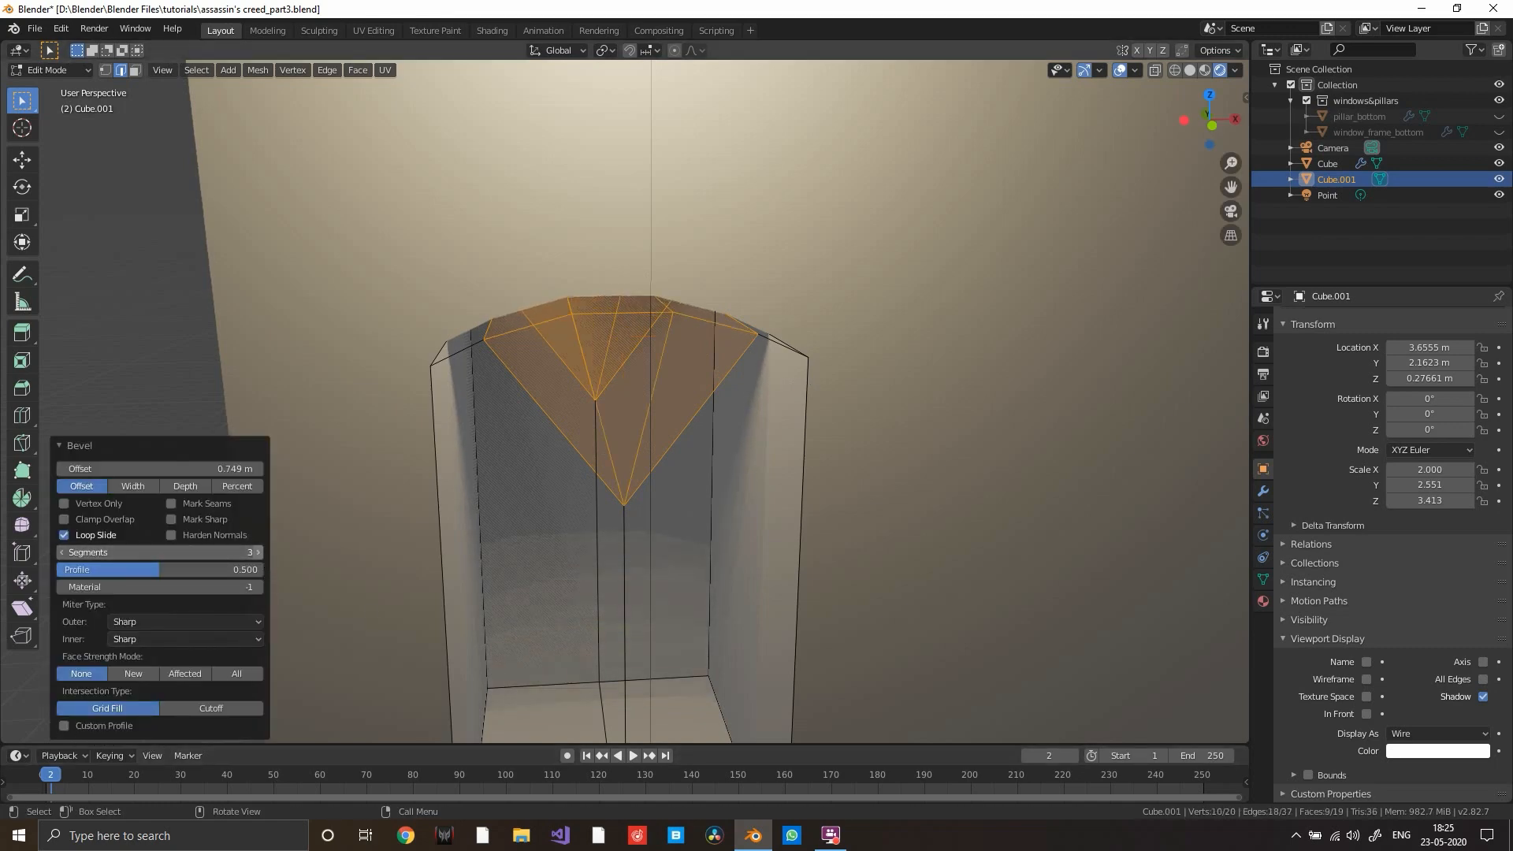
click(258, 552)
- Leave mesh editing and show the window frames again to compare the cutter's top with the first arch
middle_drag(599, 441, 698, 422)
key(Tab)
click(1498, 131)
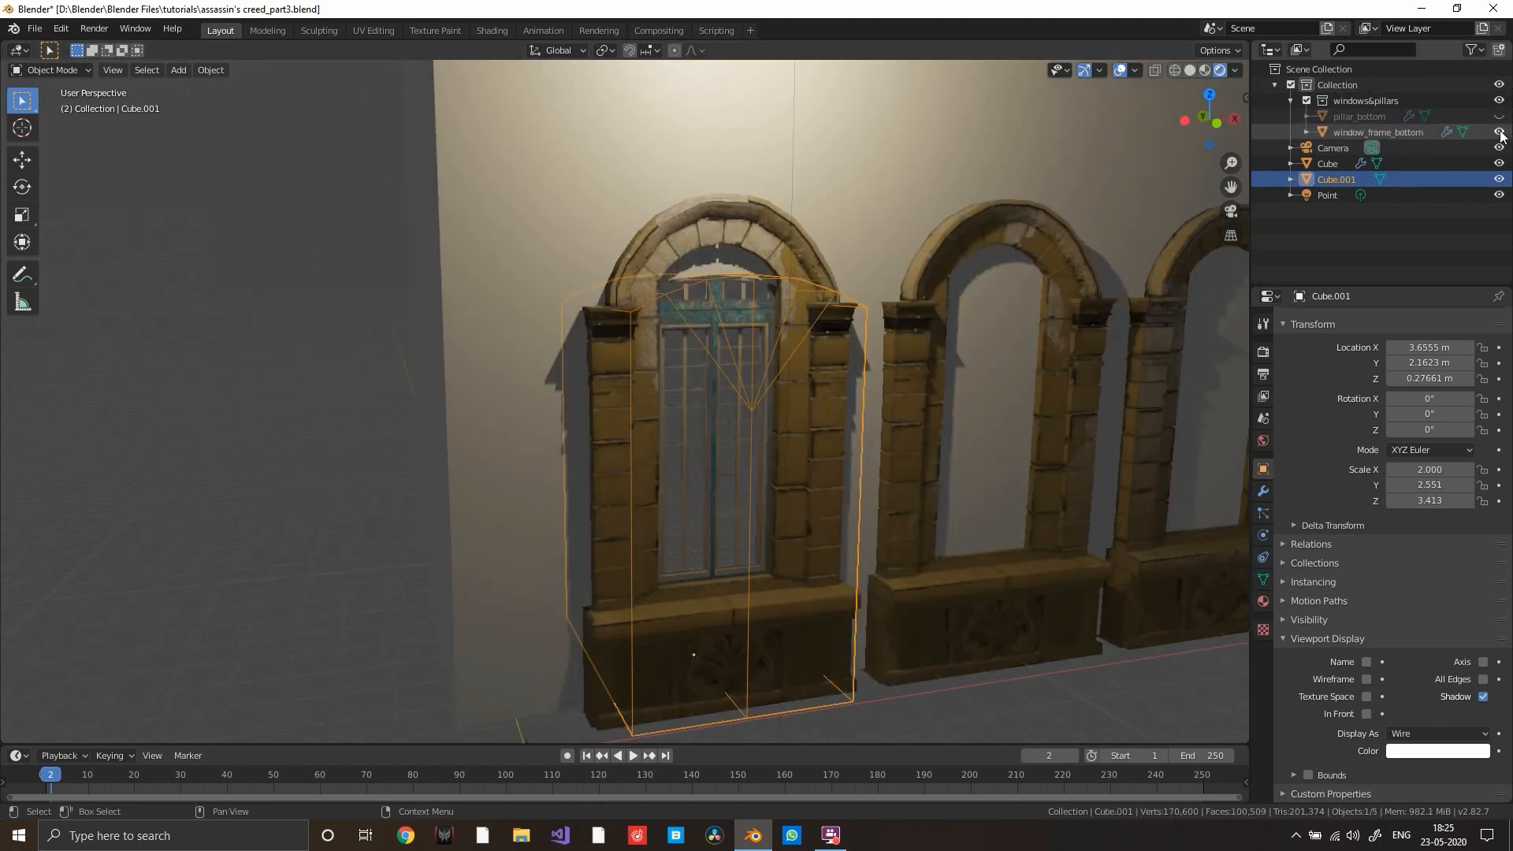
middle_drag(872, 276, 774, 267)
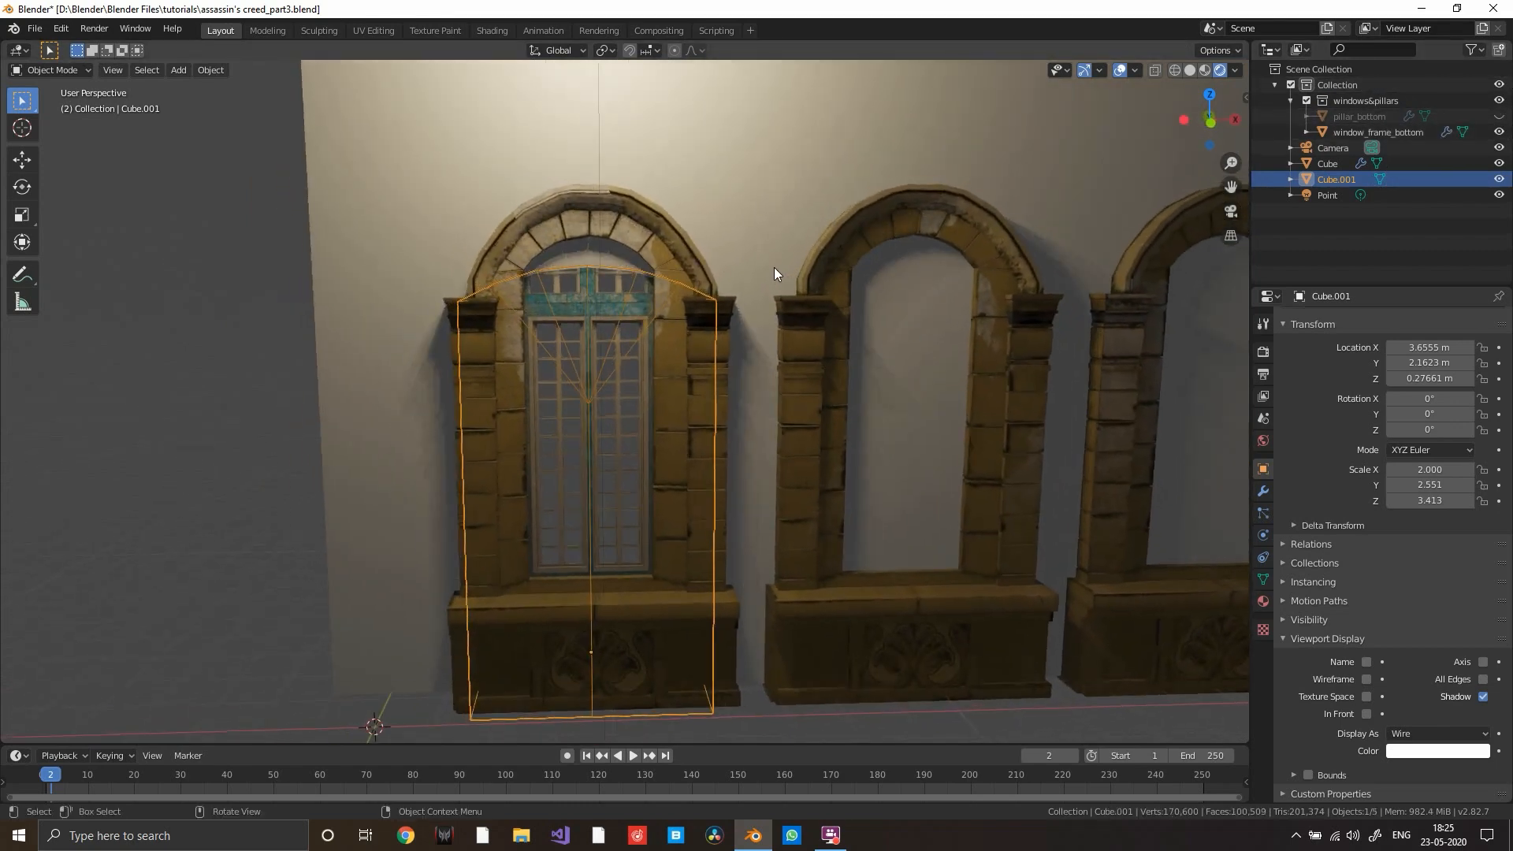
scroll(771, 270, up, 2)
- Undo the bevel and the edge raise on the cutter block, keeping the centre loop cut
key(ctrl+z)
key(ctrl+z)
key(ctrl+z)
key(ctrl+z)
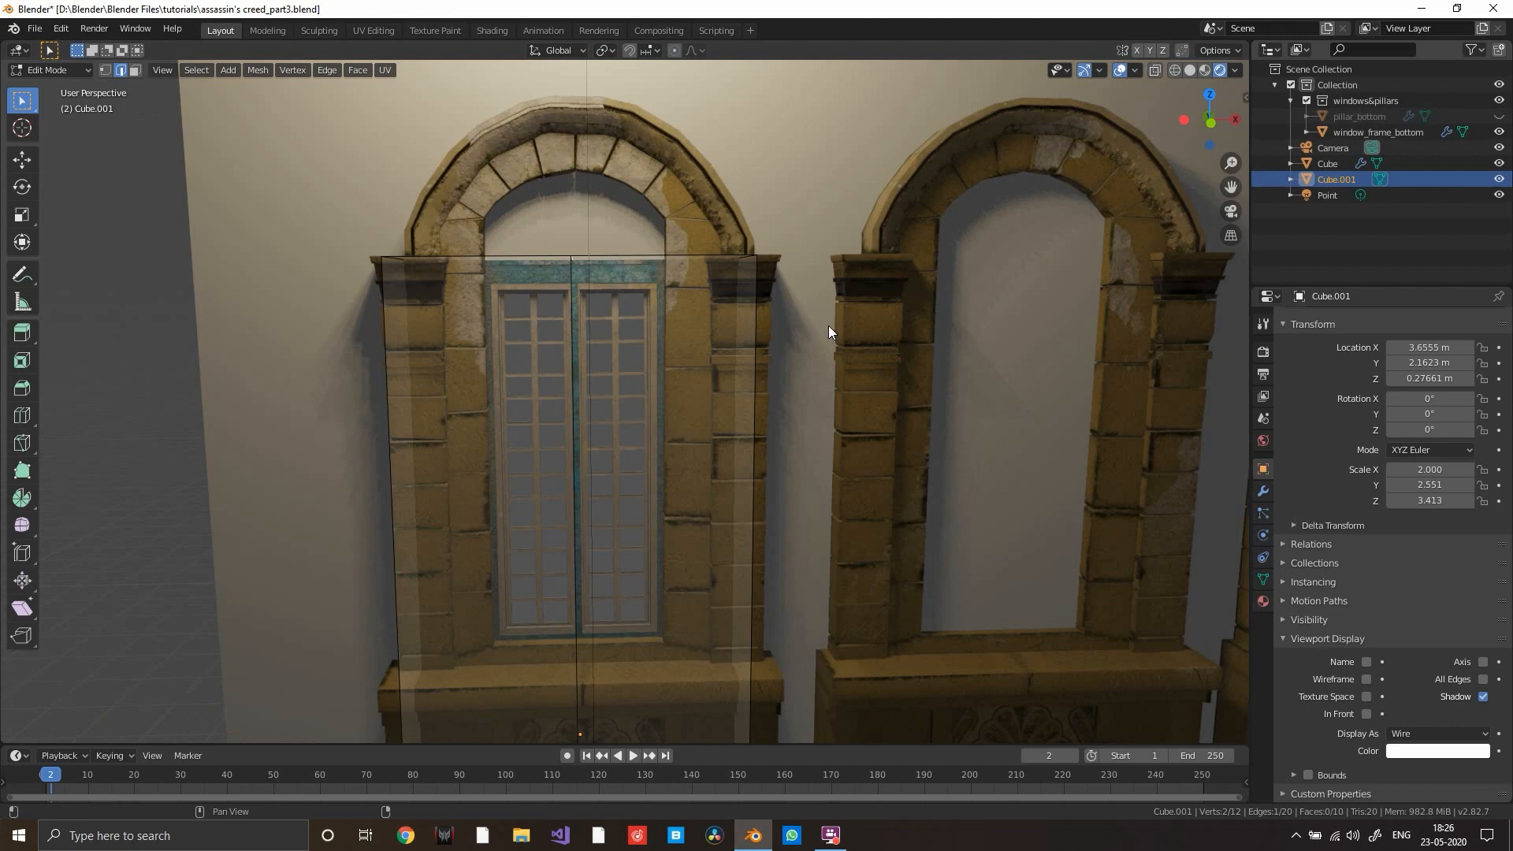
- Raise the cutter block's top centre edge 1.7 m along Z toward the peak of the window frame's arch
middle_drag(709, 378, 655, 394)
key(g)
key(z)
click(664, 300)
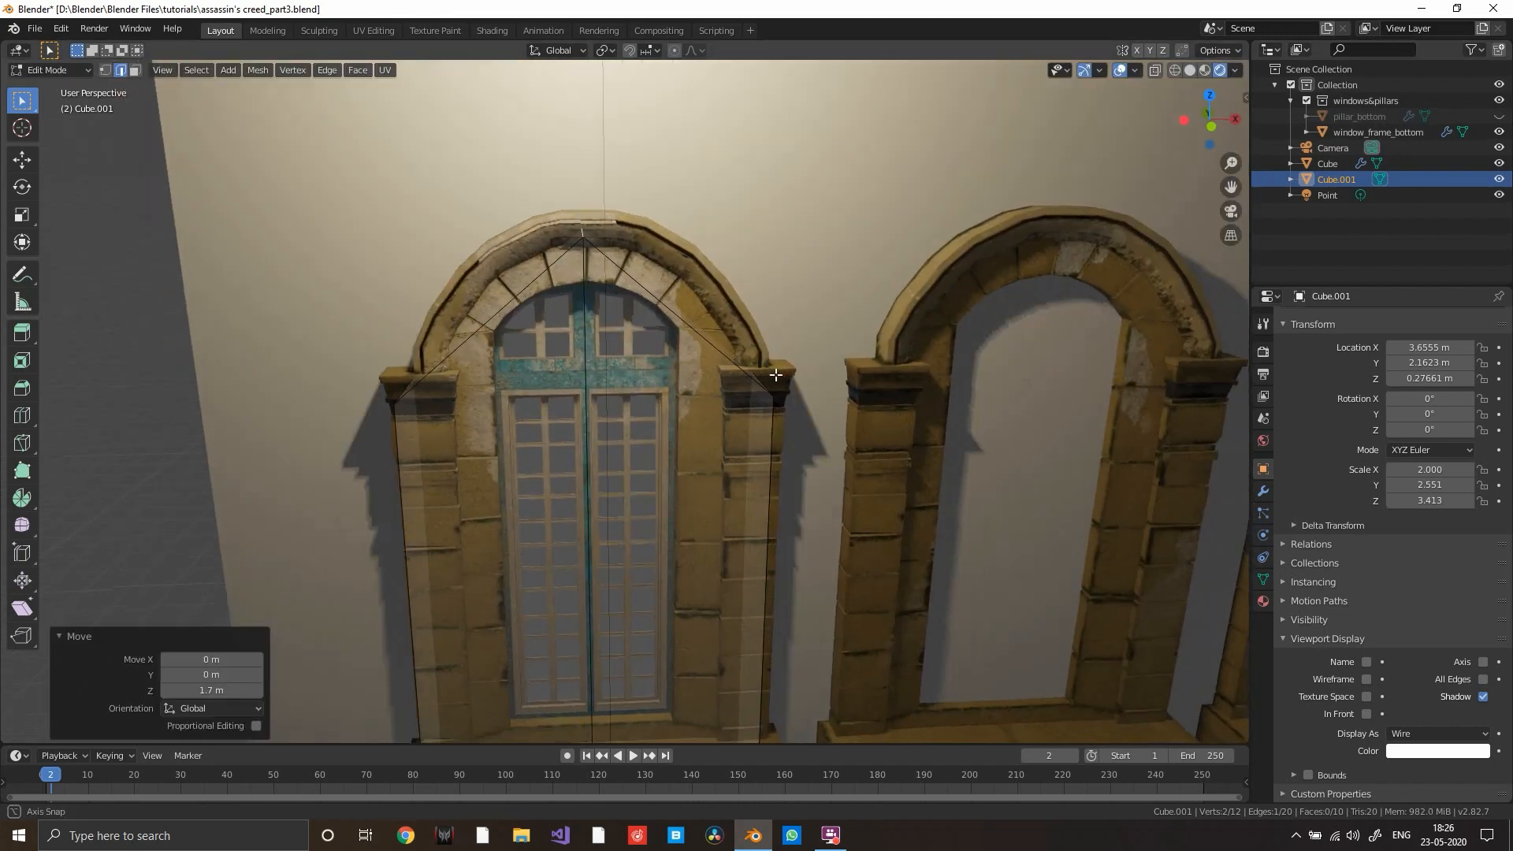
middle_drag(747, 452, 804, 371)
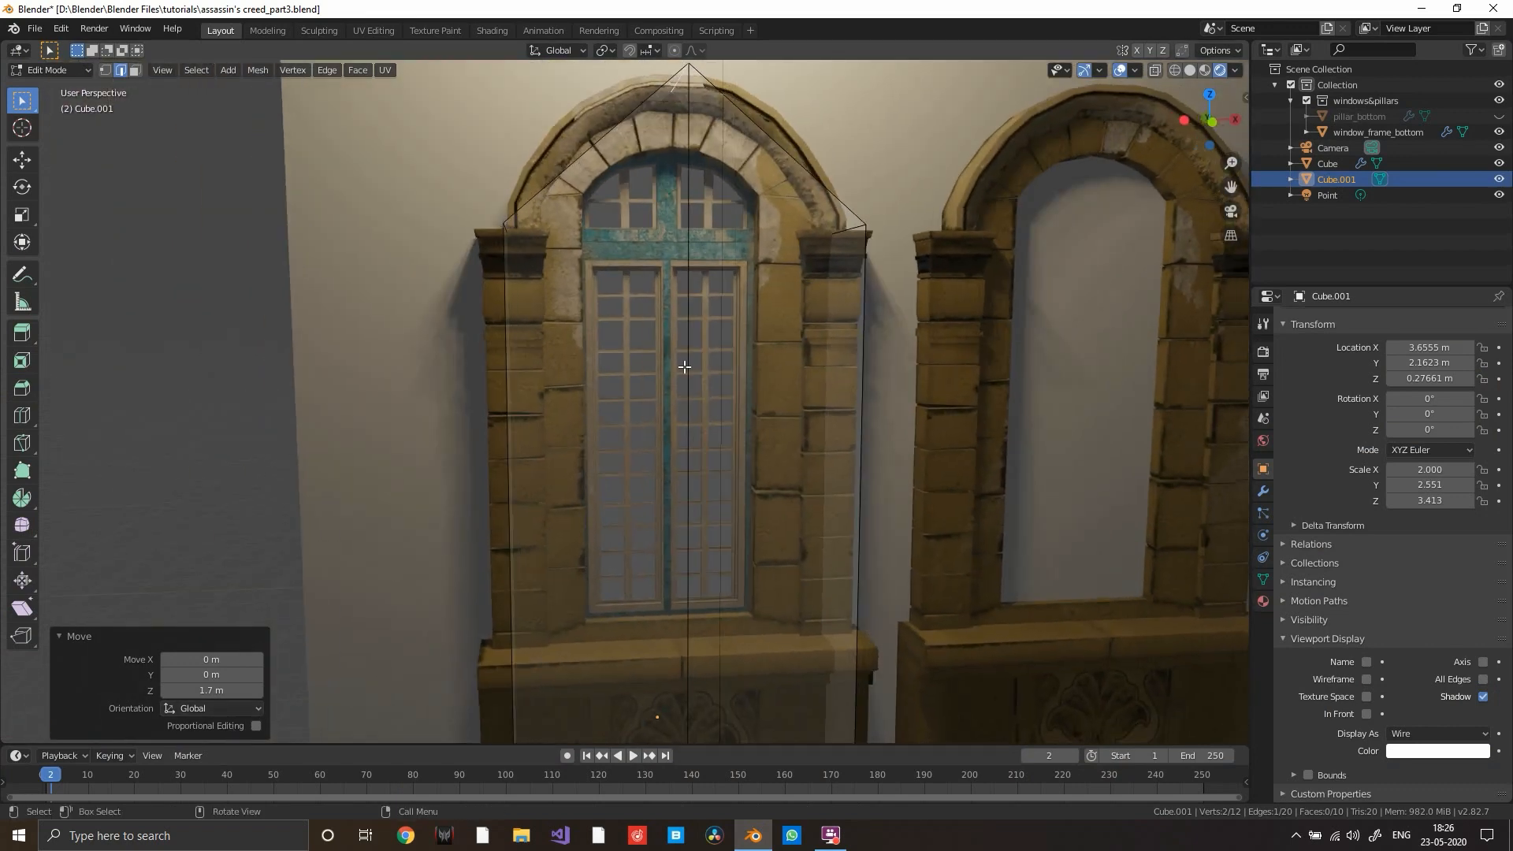
key(ctrl+b)
scroll(732, 462, up, 3)
key(Escape)
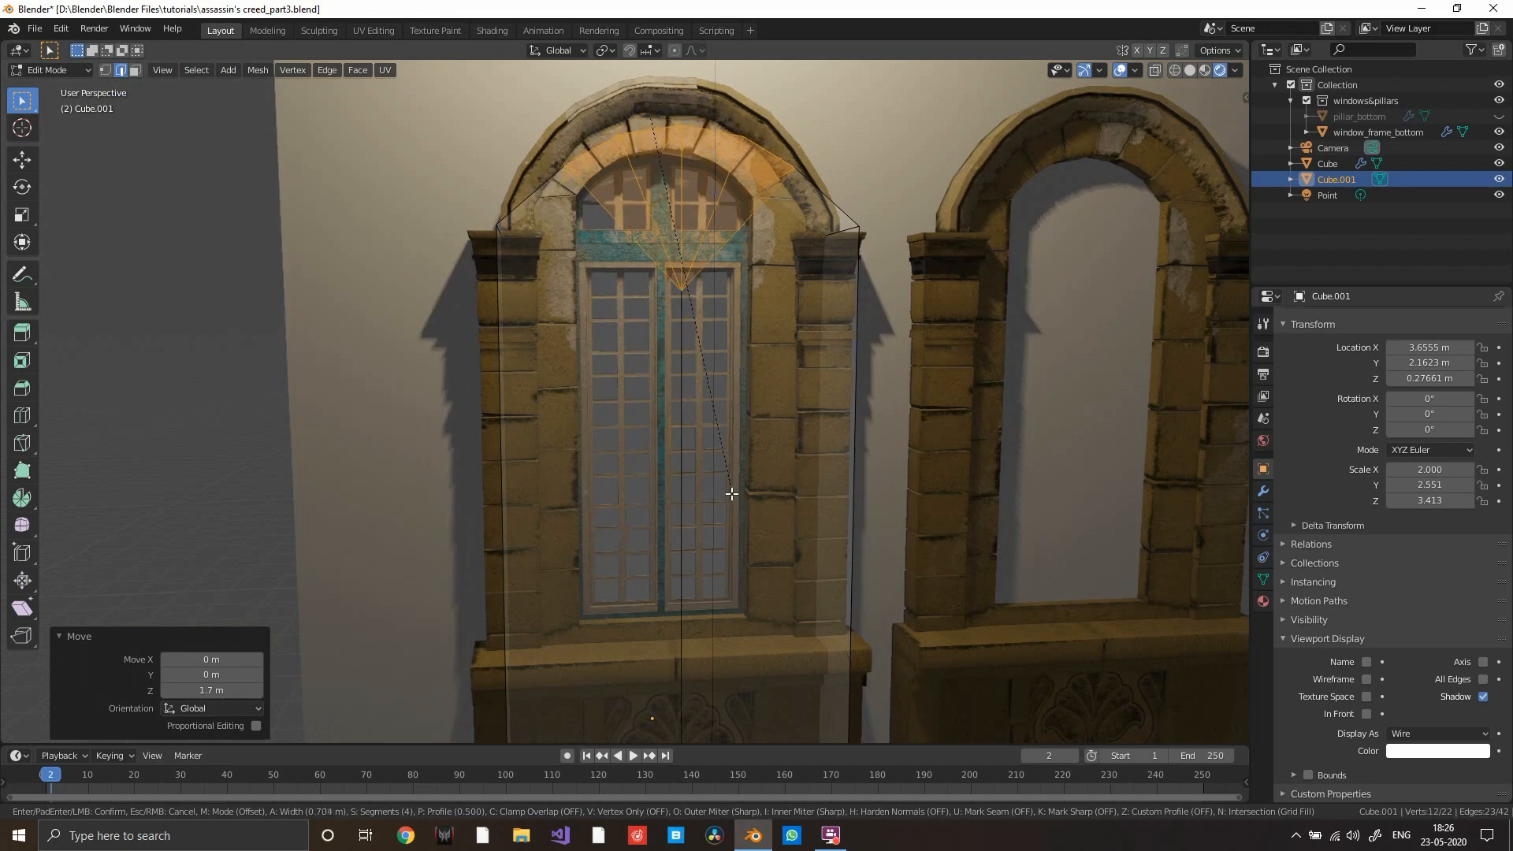
- Bevel the cutter block's raised top edge about 0.48 m wide with 4 segments to round it under the arch
middle_drag(707, 335, 661, 390)
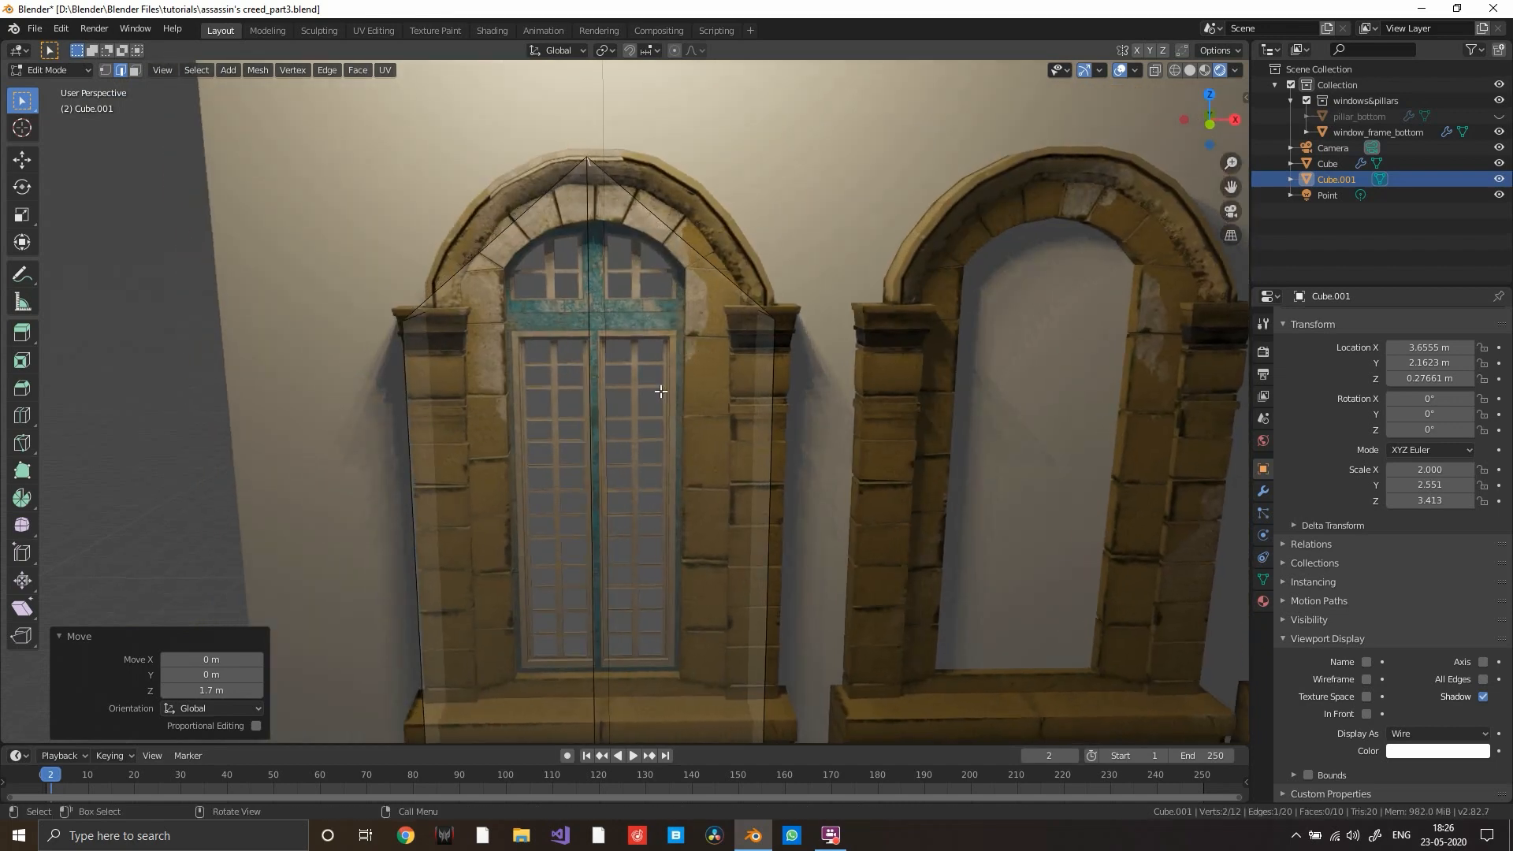
key(ctrl+b)
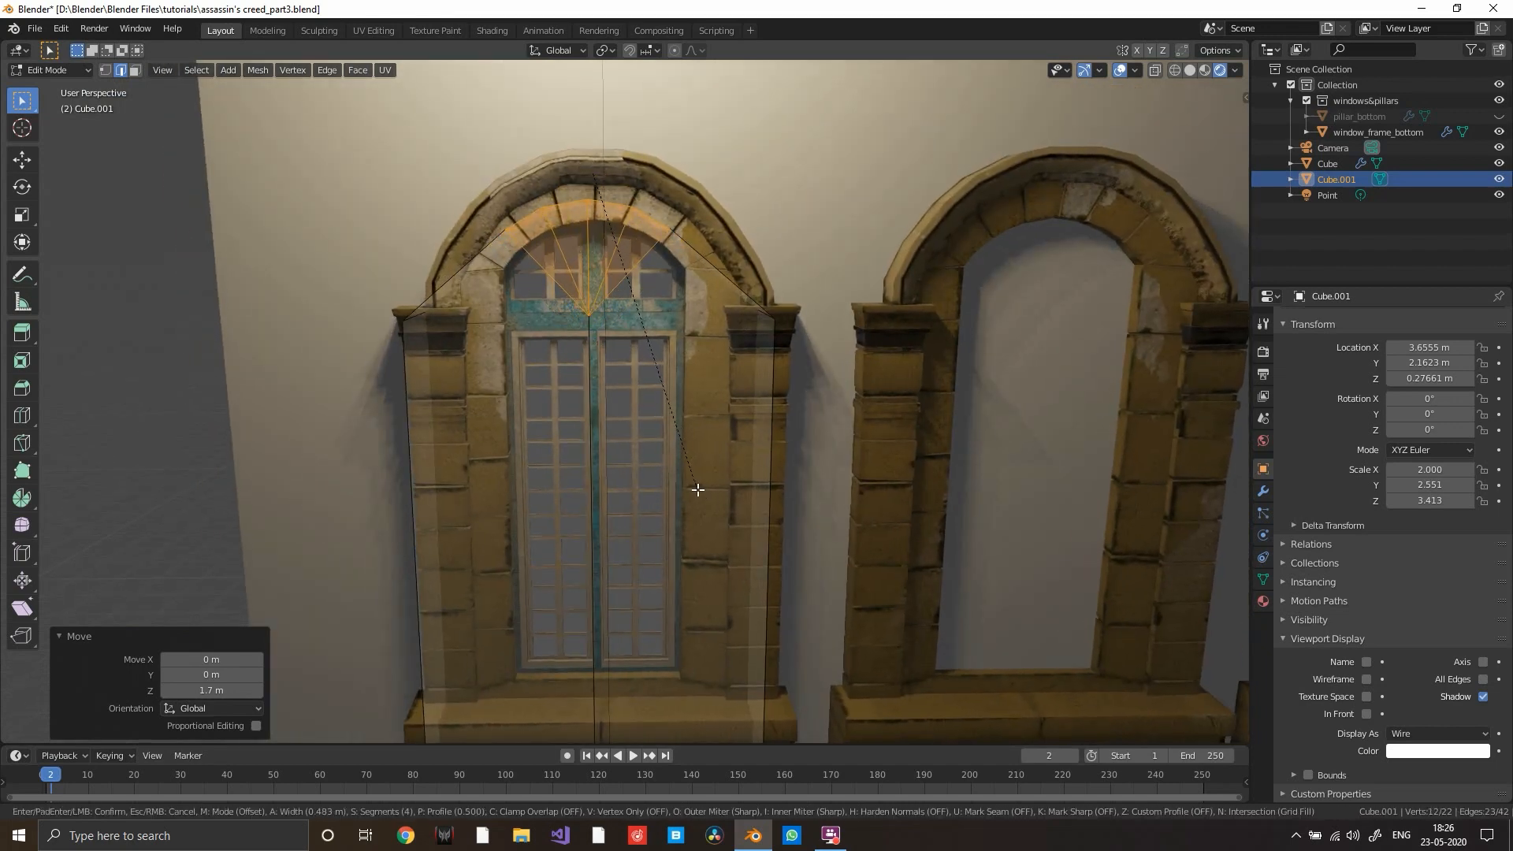
click(703, 494)
middle_drag(703, 494, 773, 477)
key(Tab)
- Move the two rear end faces of the cutter block along Y to adjust its depth inside the building
scroll(849, 427, up, 5)
scroll(773, 477, up, 3)
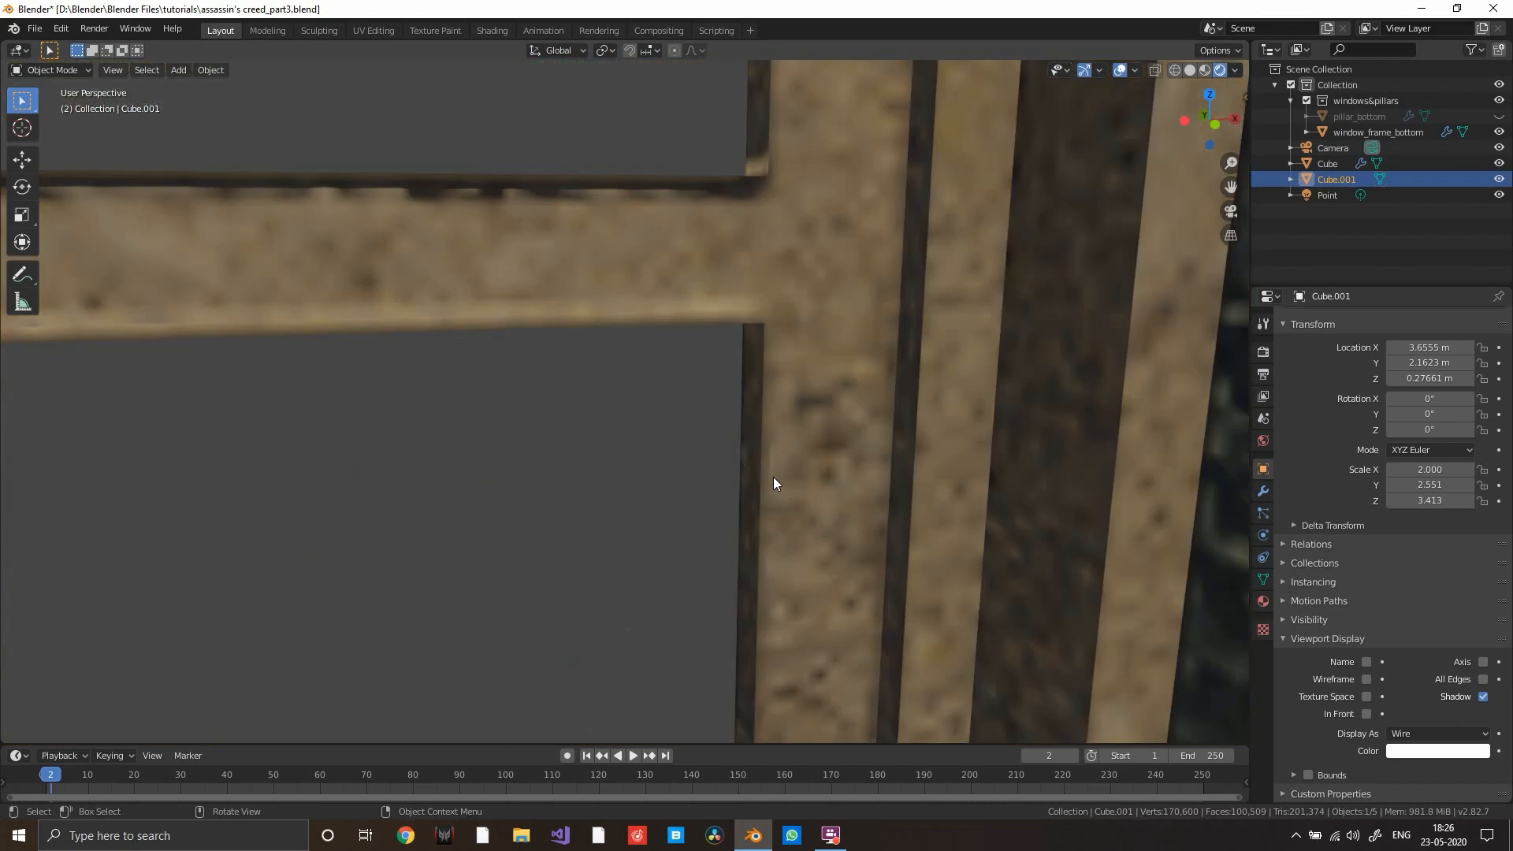
scroll(778, 478, up, 2)
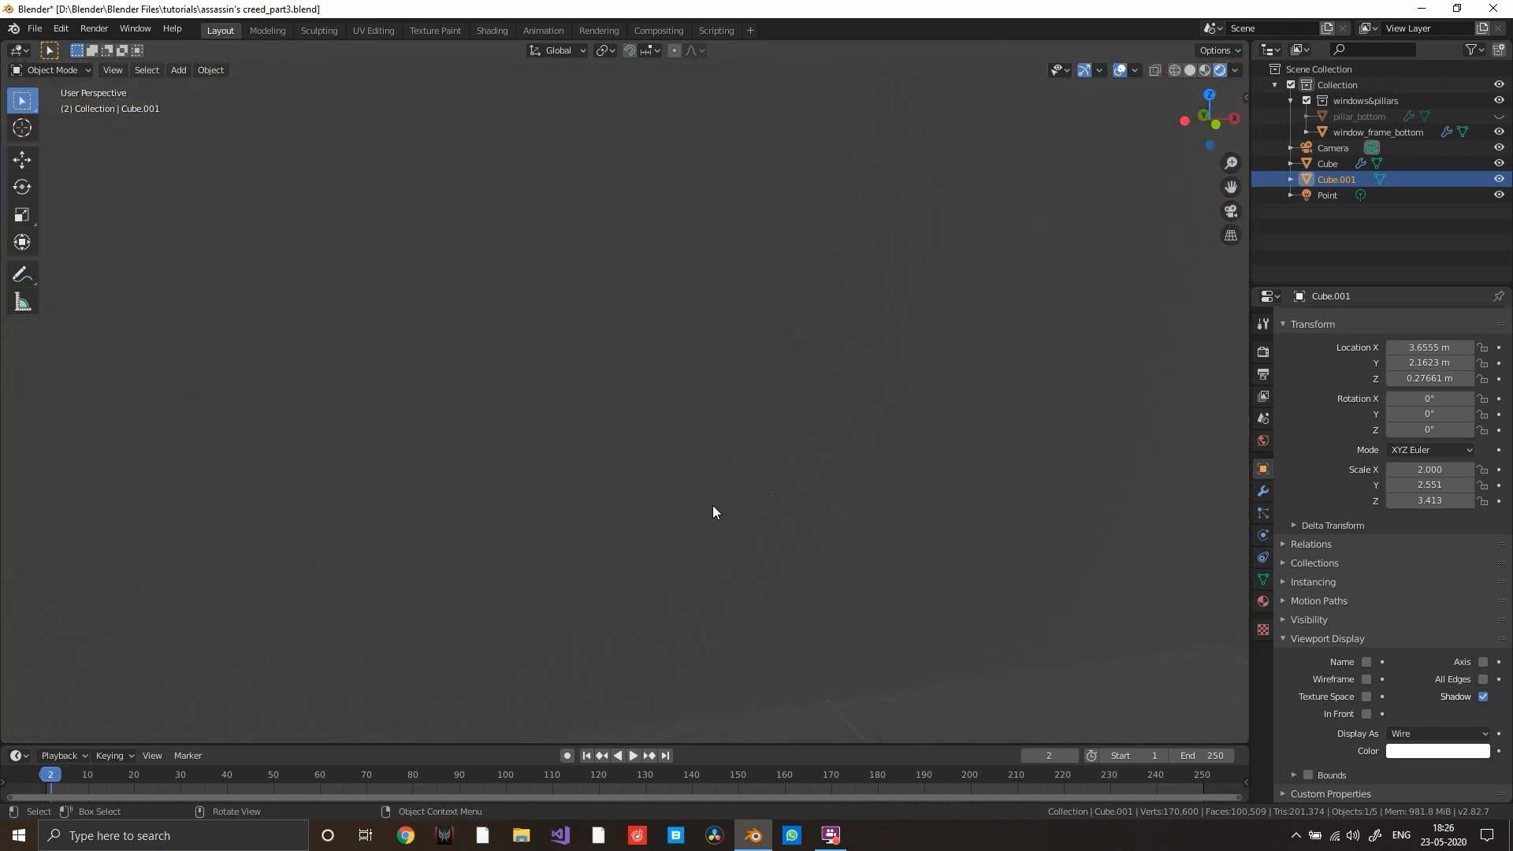
middle_drag(386, 468, 423, 467)
shift+middle_drag(676, 486, 651, 444)
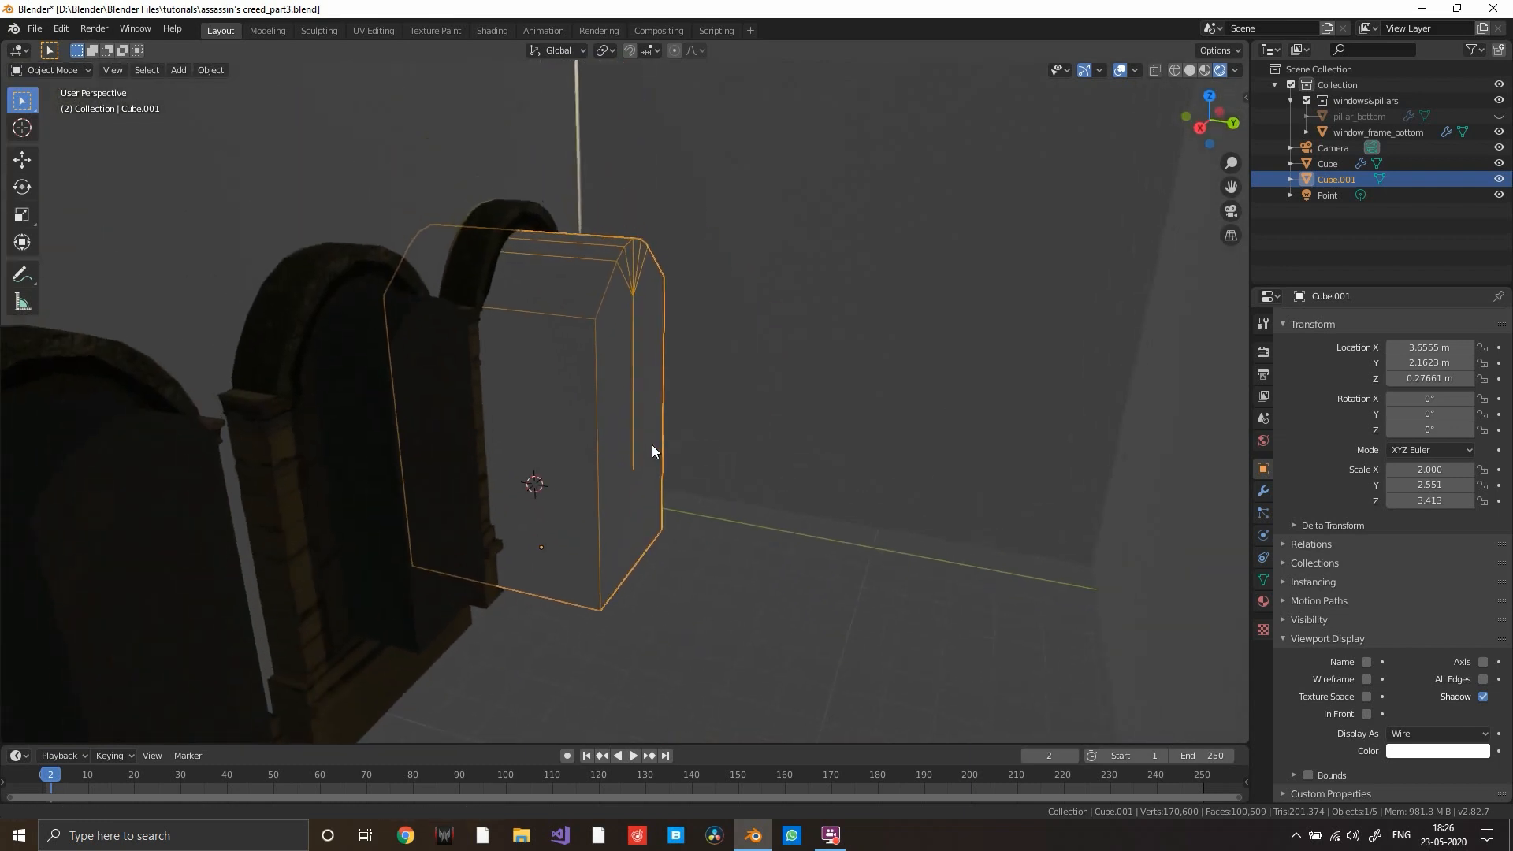
key(Tab)
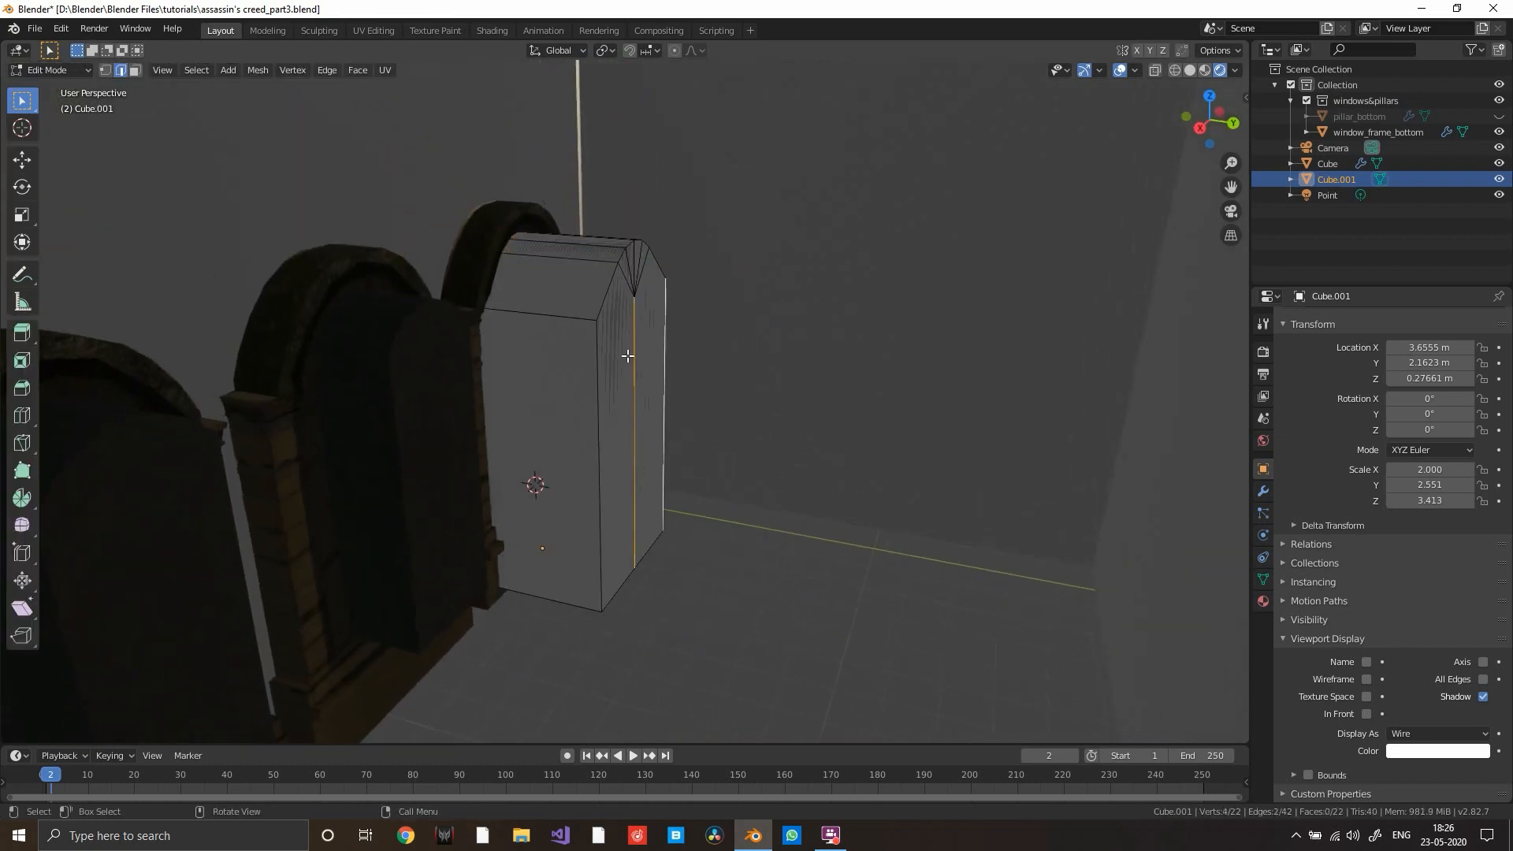
key(3)
click(628, 355)
shift+click(651, 333)
middle_drag(651, 333, 597, 341)
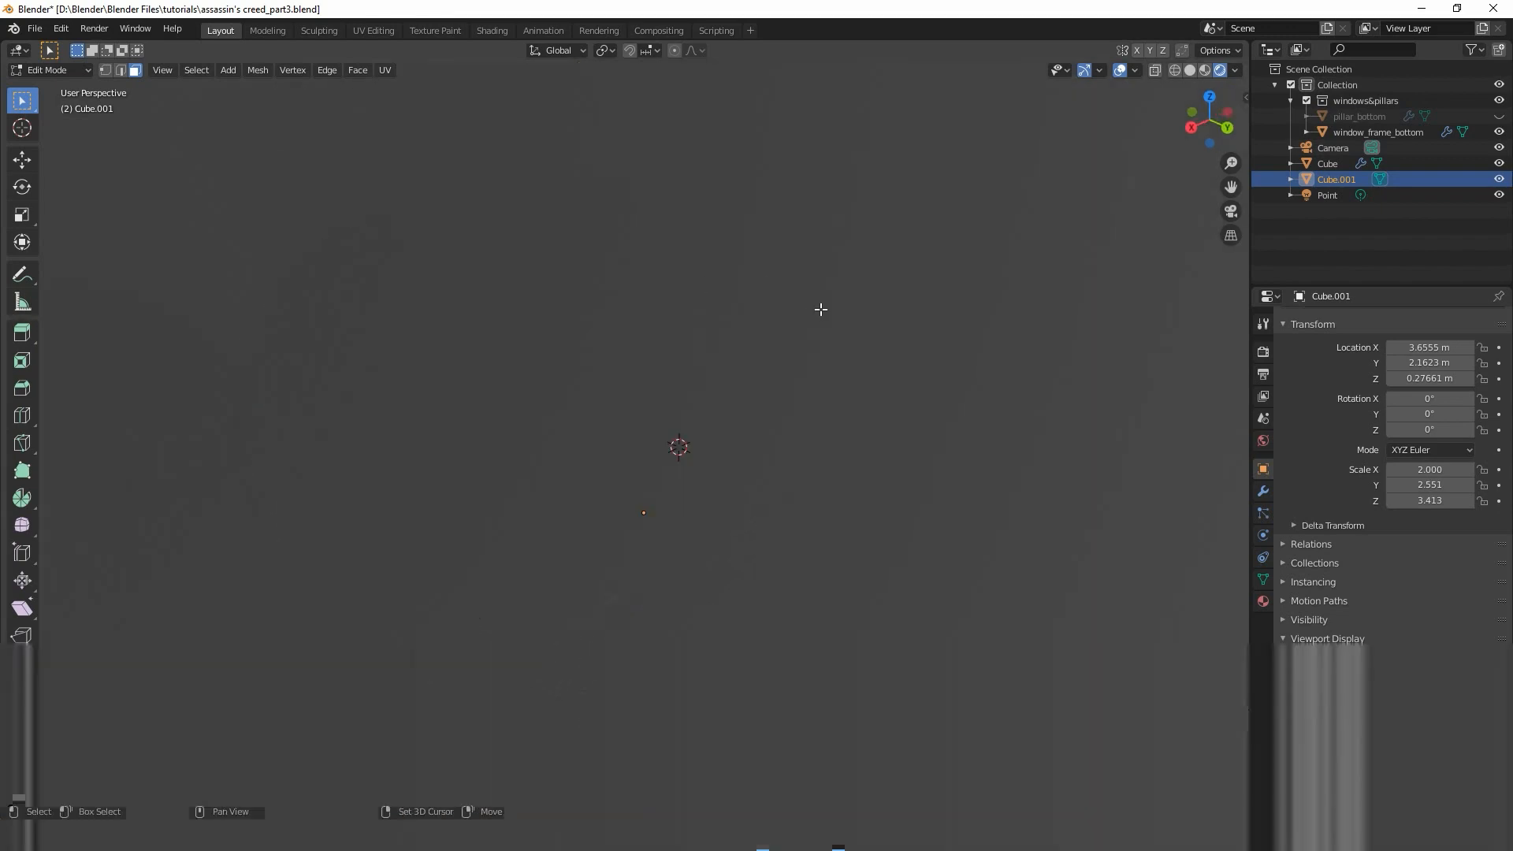
scroll(750, 367, up, 3)
key(g)
key(y)
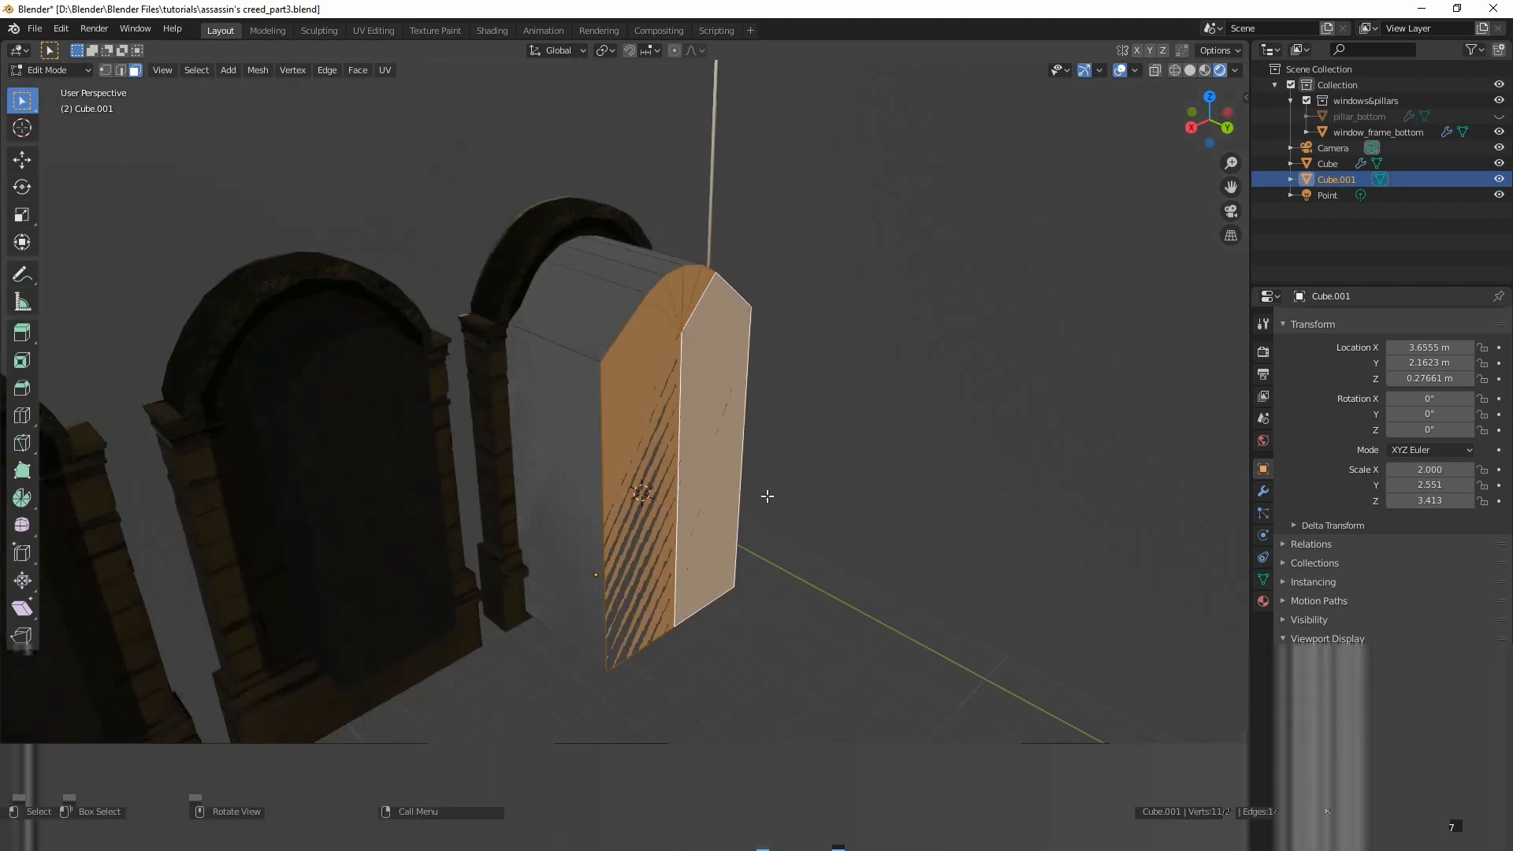
click(925, 487)
middle_drag(925, 487, 532, 341)
middle_drag(434, 322, 712, 506)
scroll(854, 498, down, 5)
scroll(709, 518, up, 4)
scroll(702, 522, down, 5)
key(Tab)
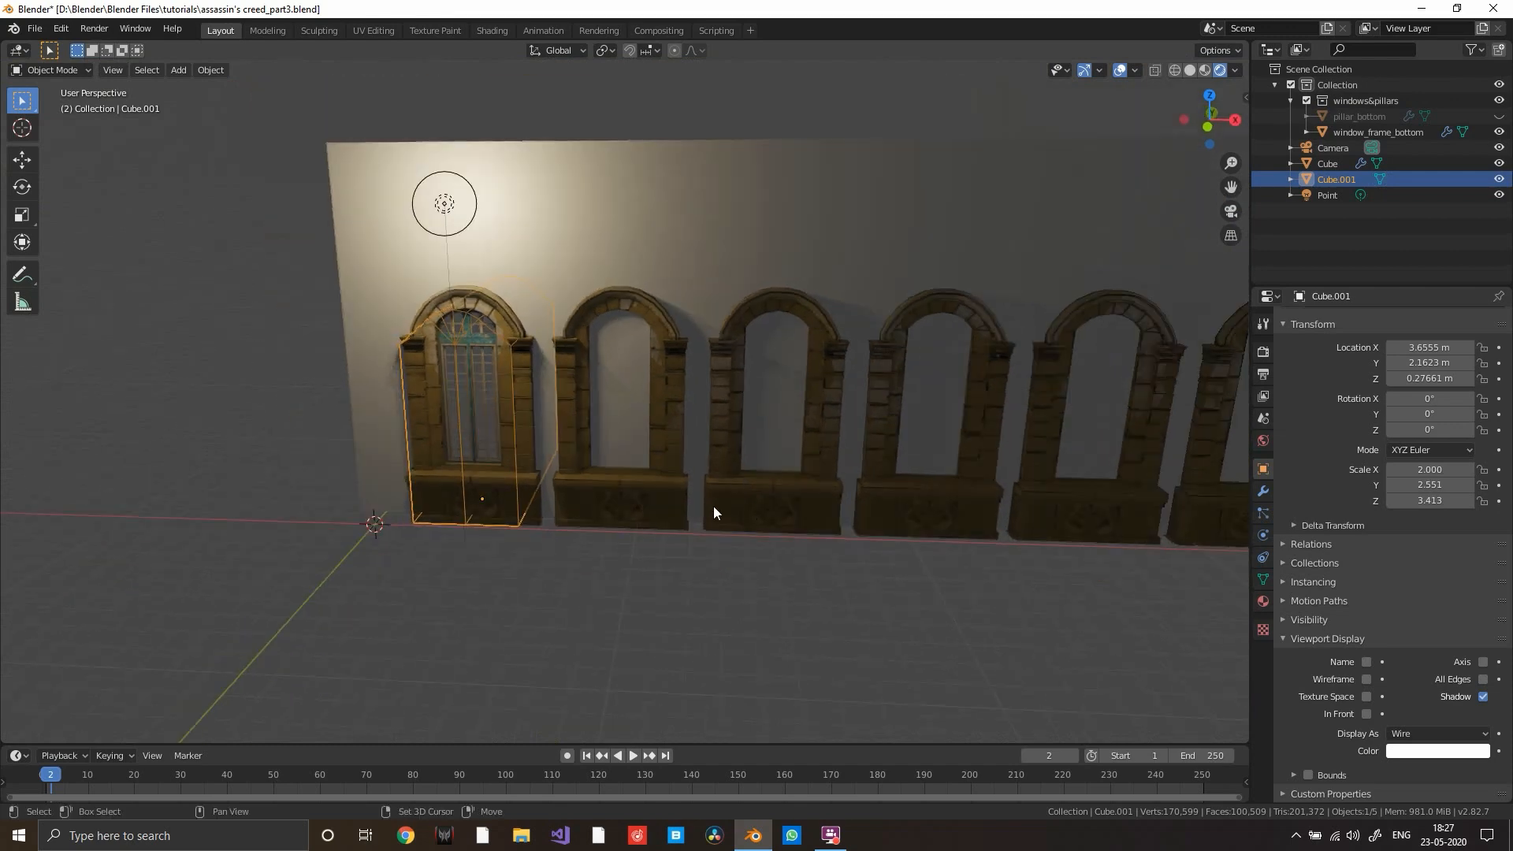
- Add an Array modifier to the cutter block and set its relative X offset to 1.390 to match the window spacing
scroll(759, 400, up, 5)
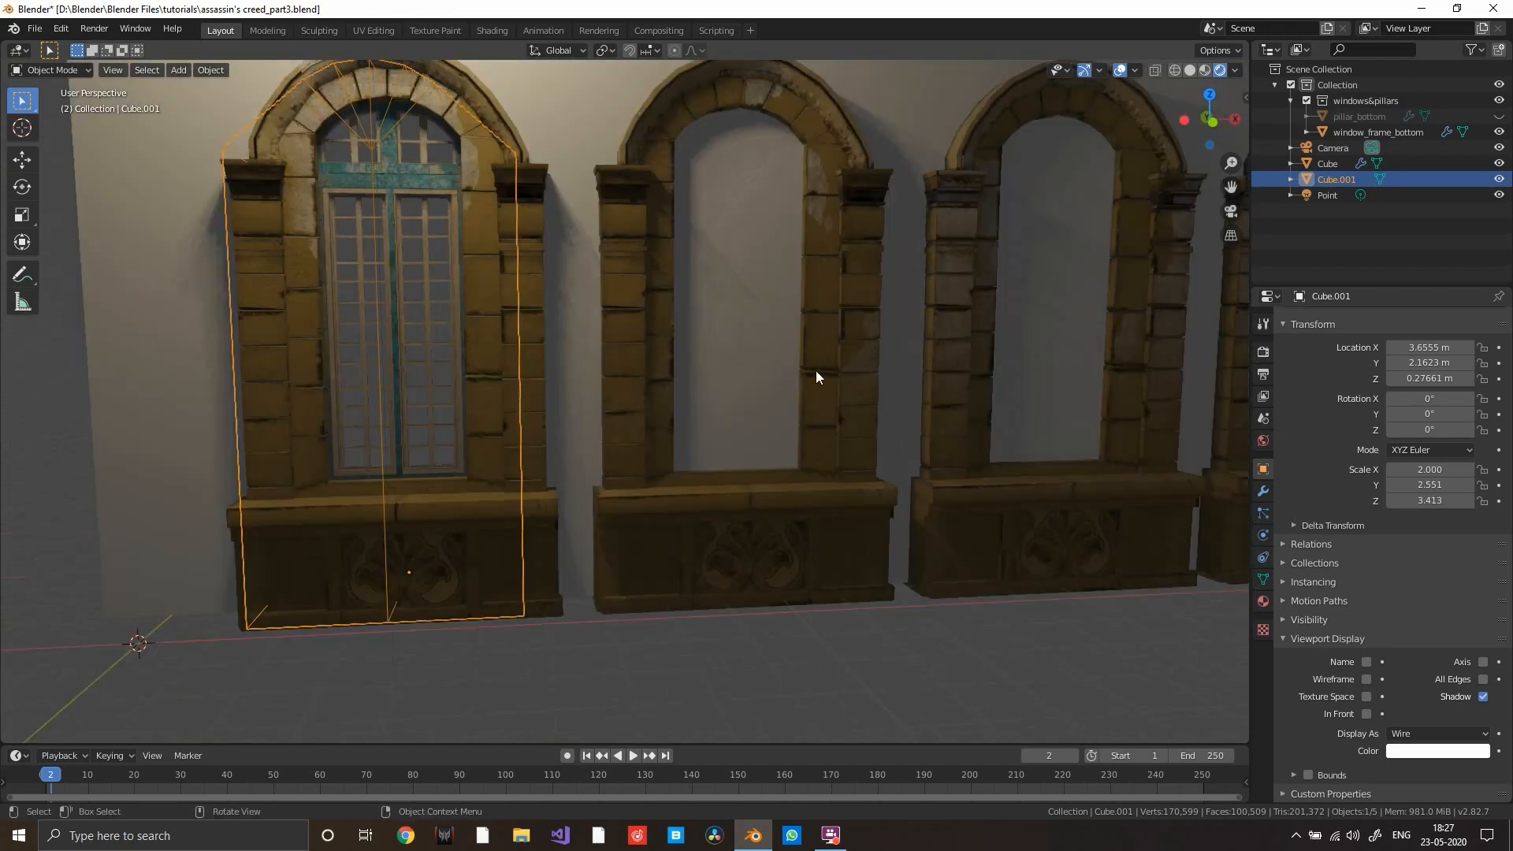
click(1262, 491)
click(1346, 318)
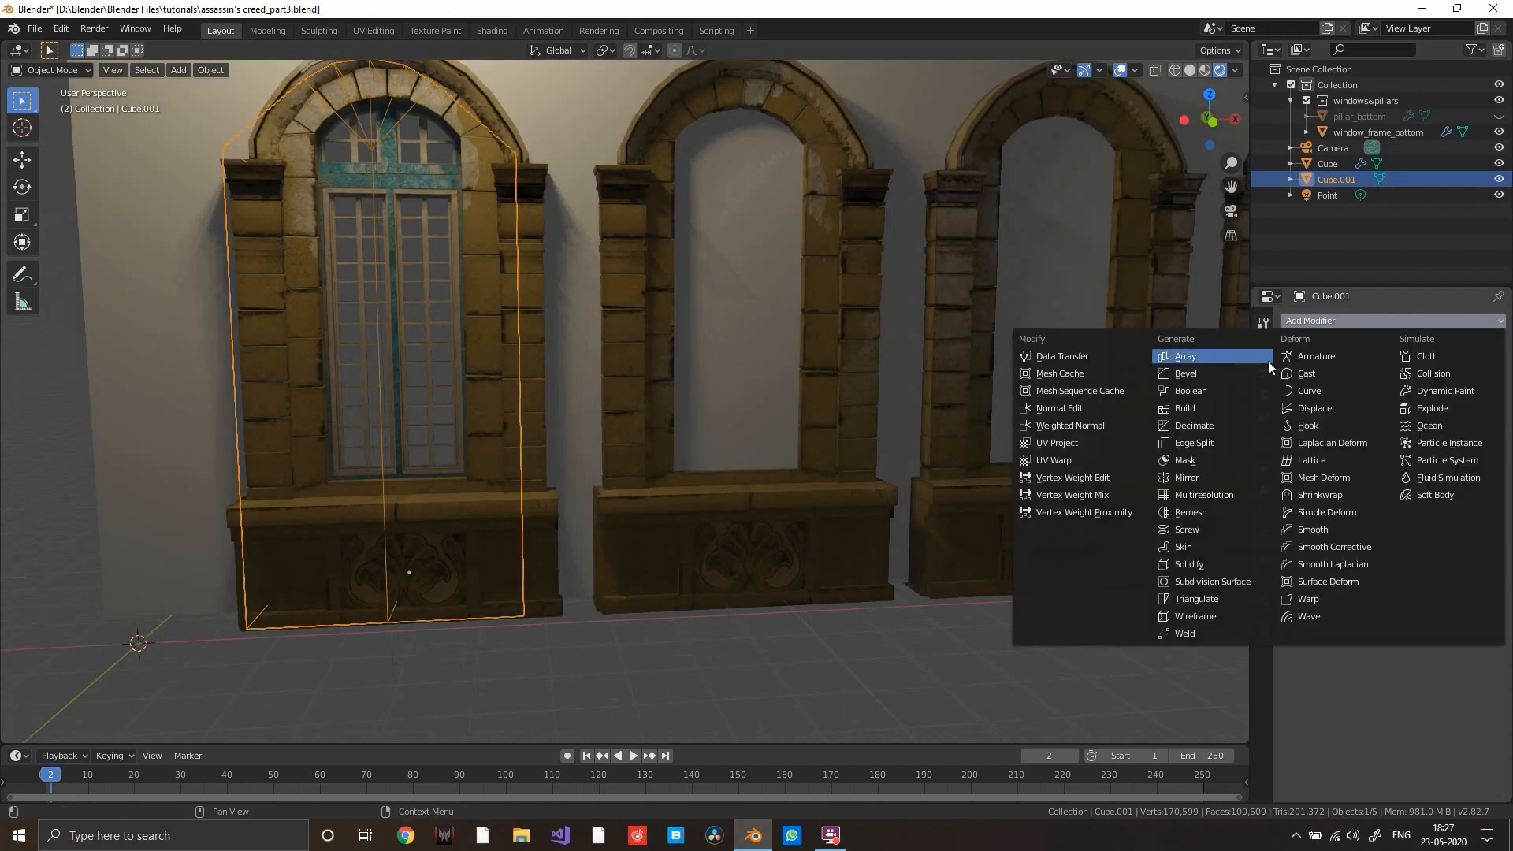
click(1182, 356)
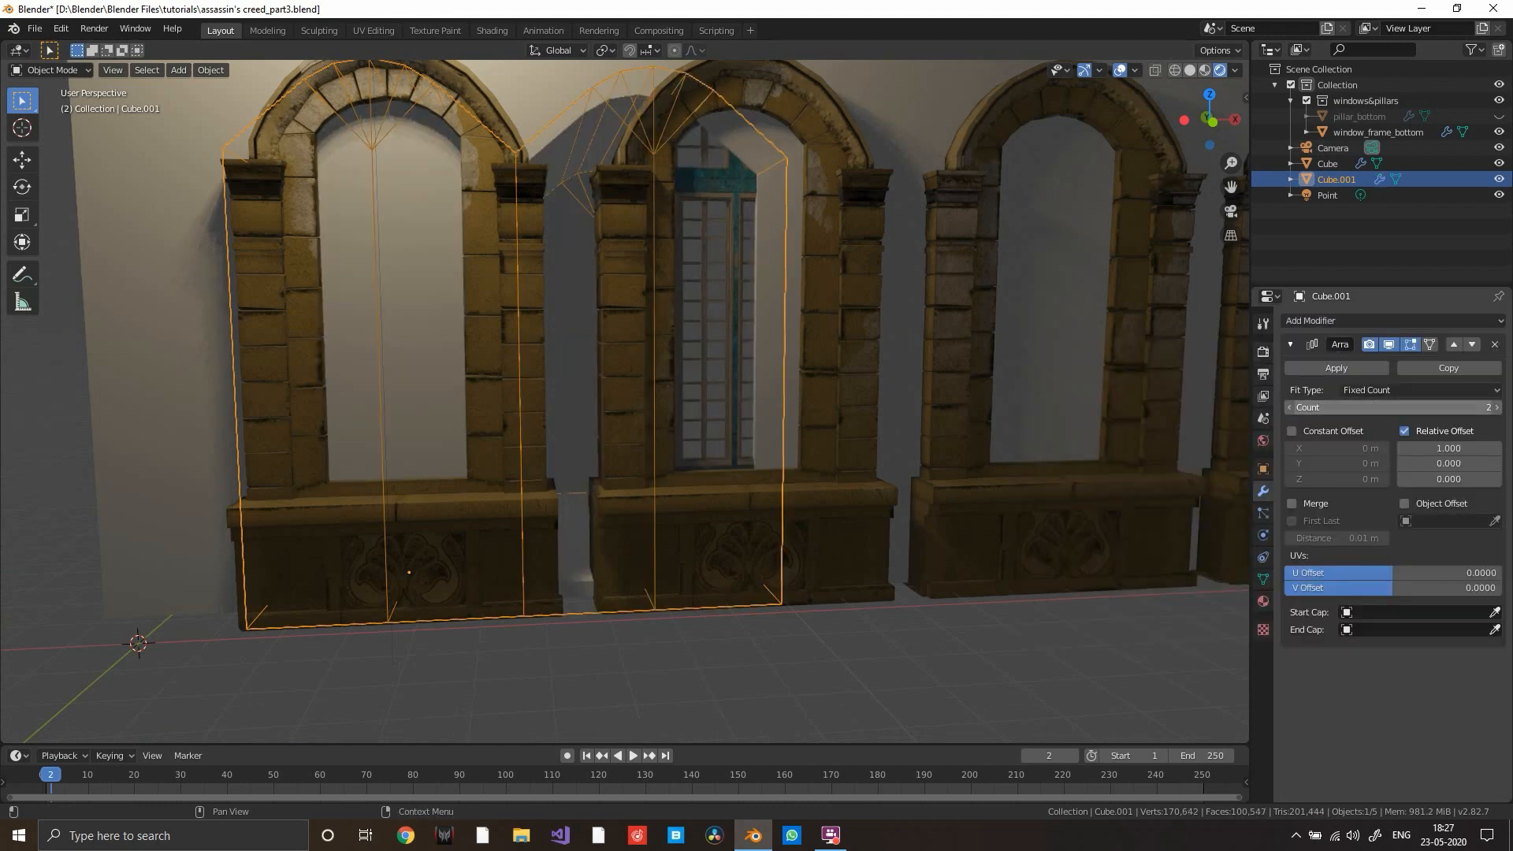
drag(1448, 447, 1481, 447)
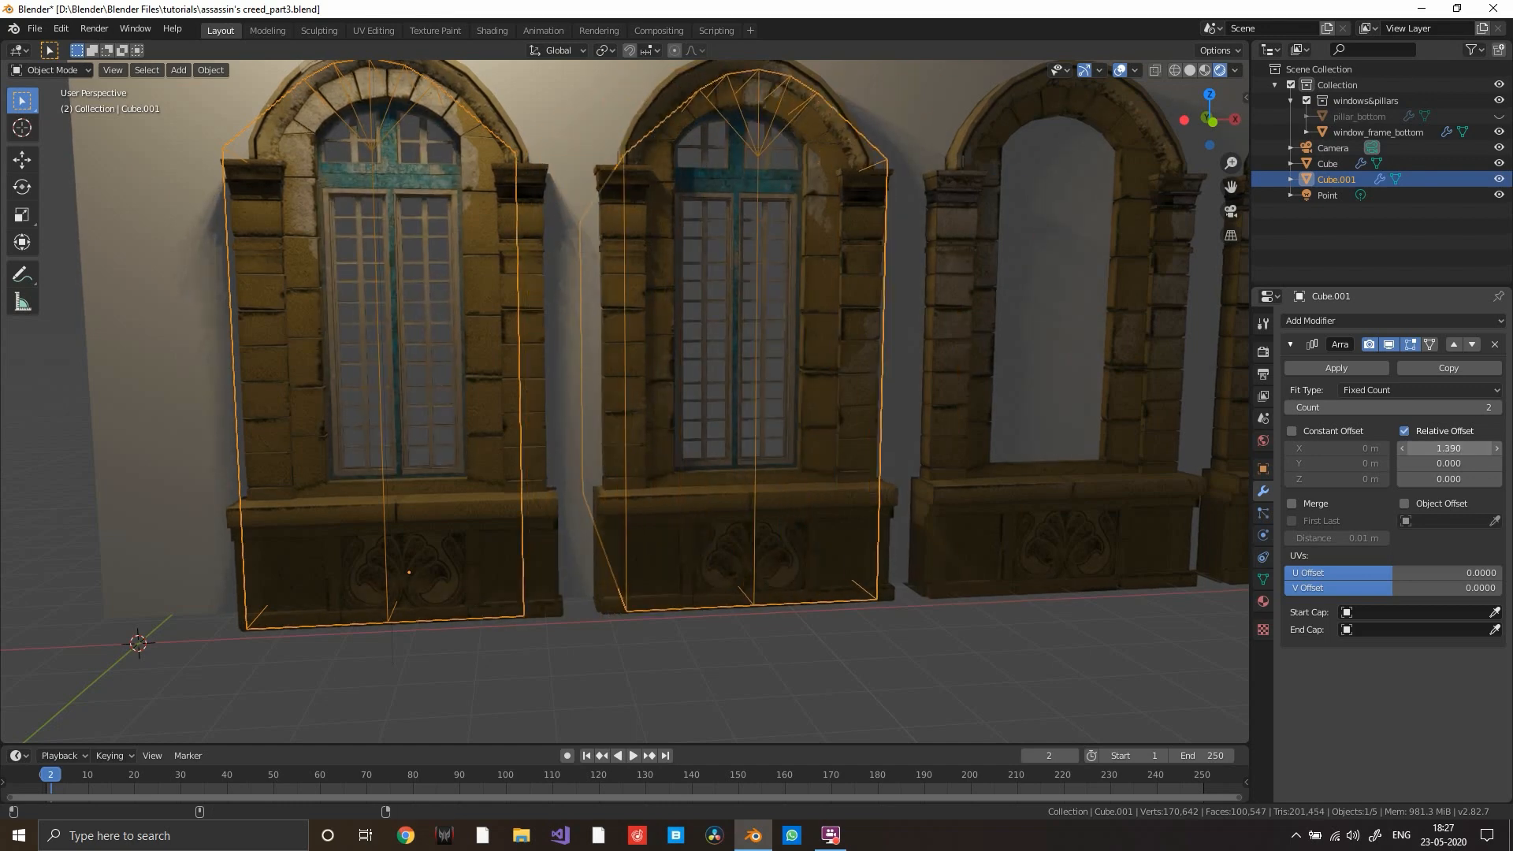
- Set the cutter block's array count to 14
scroll(965, 352, down, 5)
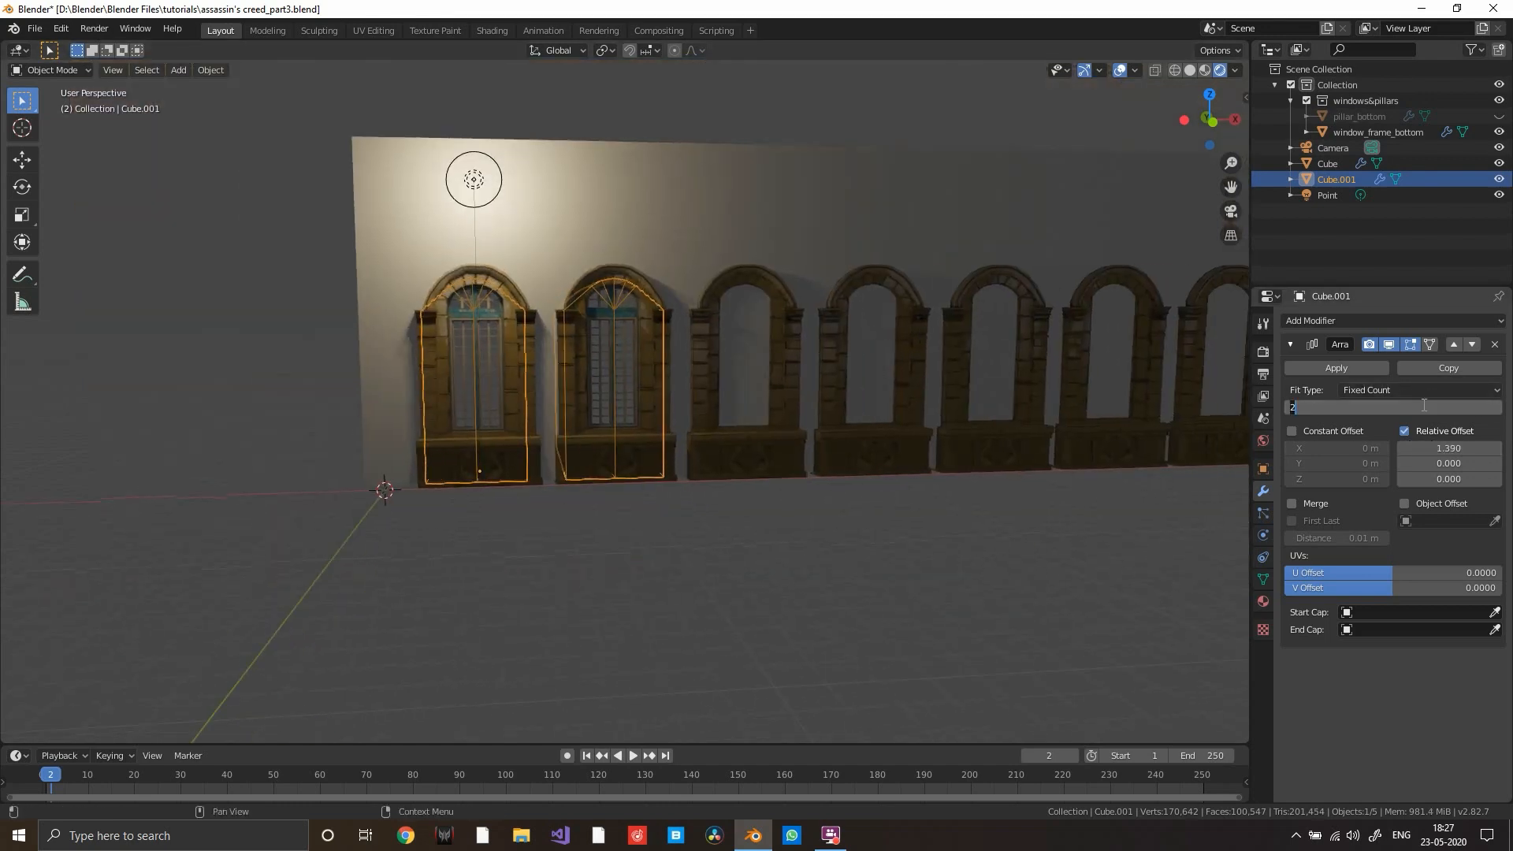
key(Return)
scroll(980, 306, down, 5)
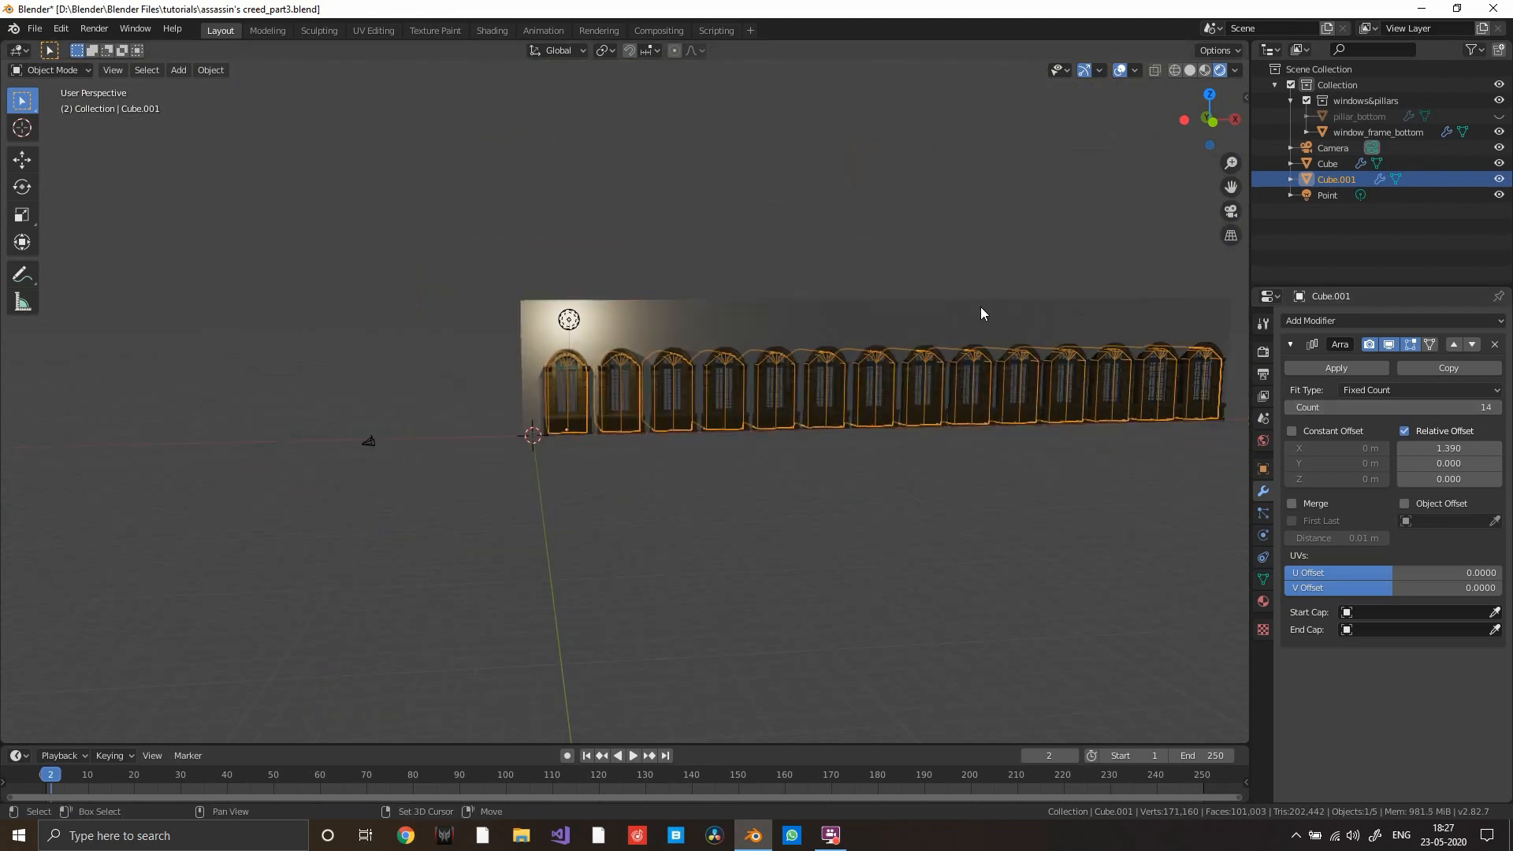
- Set the cutter array's relative X offset to 1.410 so the last cutter lines up with the last window frame
shift+middle_drag(980, 305, 339, 285)
scroll(504, 272, up, 4)
shift+middle_drag(693, 252, 788, 385)
scroll(788, 385, up, 3)
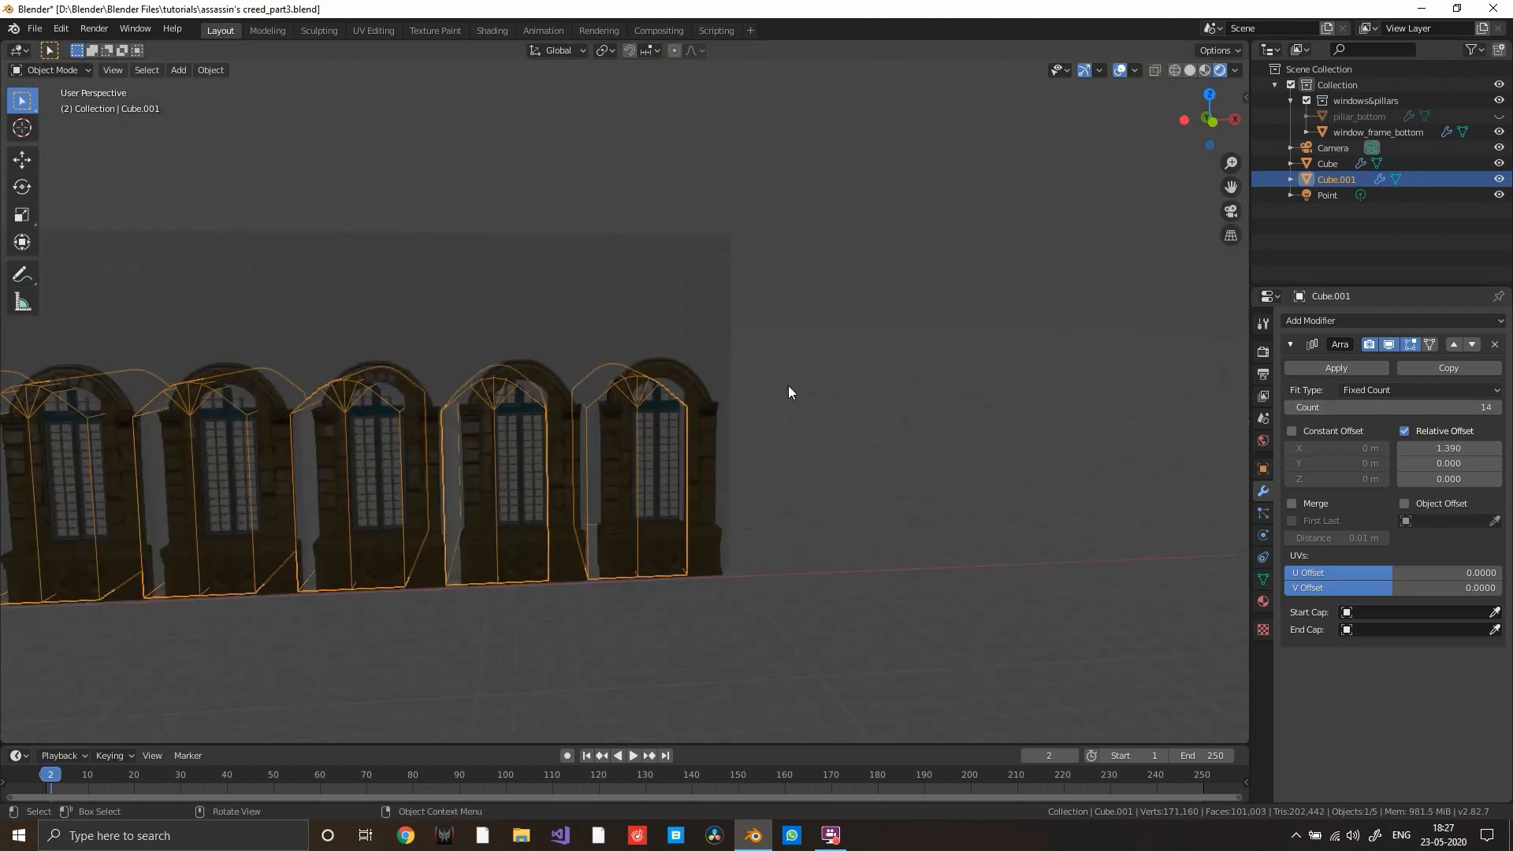
scroll(812, 366, up, 3)
shift+middle_drag(876, 319, 851, 209)
middle_drag(876, 312, 862, 307)
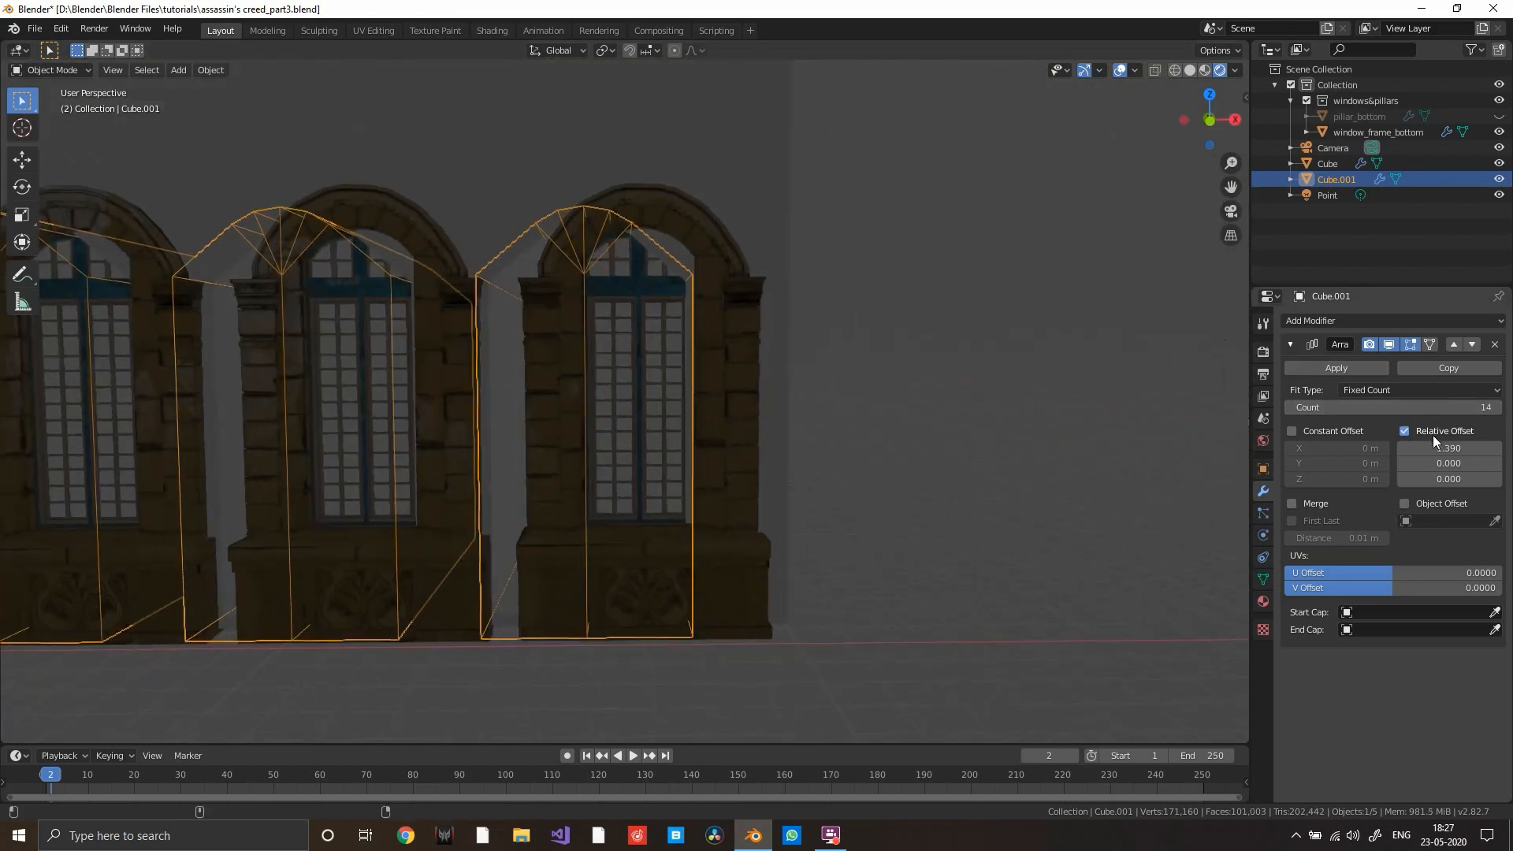
mouse_move(1448, 448)
mouse_down()
mouse_move(1481, 447)
mouse_move(1452, 447)
mouse_up()
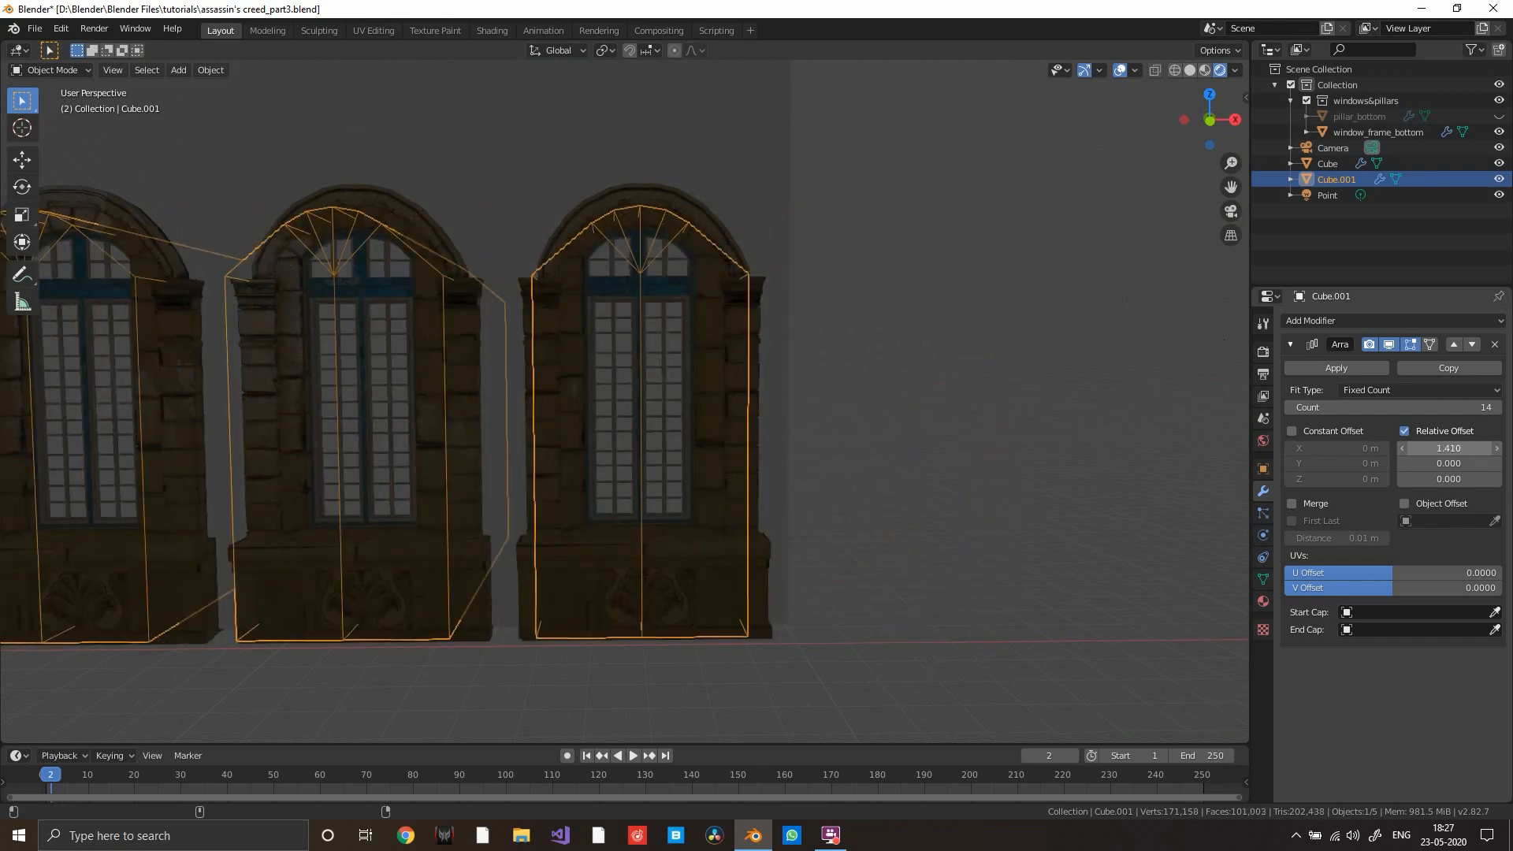
scroll(635, 187, down, 6)
shift+middle_drag(449, 185, 737, 175)
shift+middle_drag(632, 177, 748, 181)
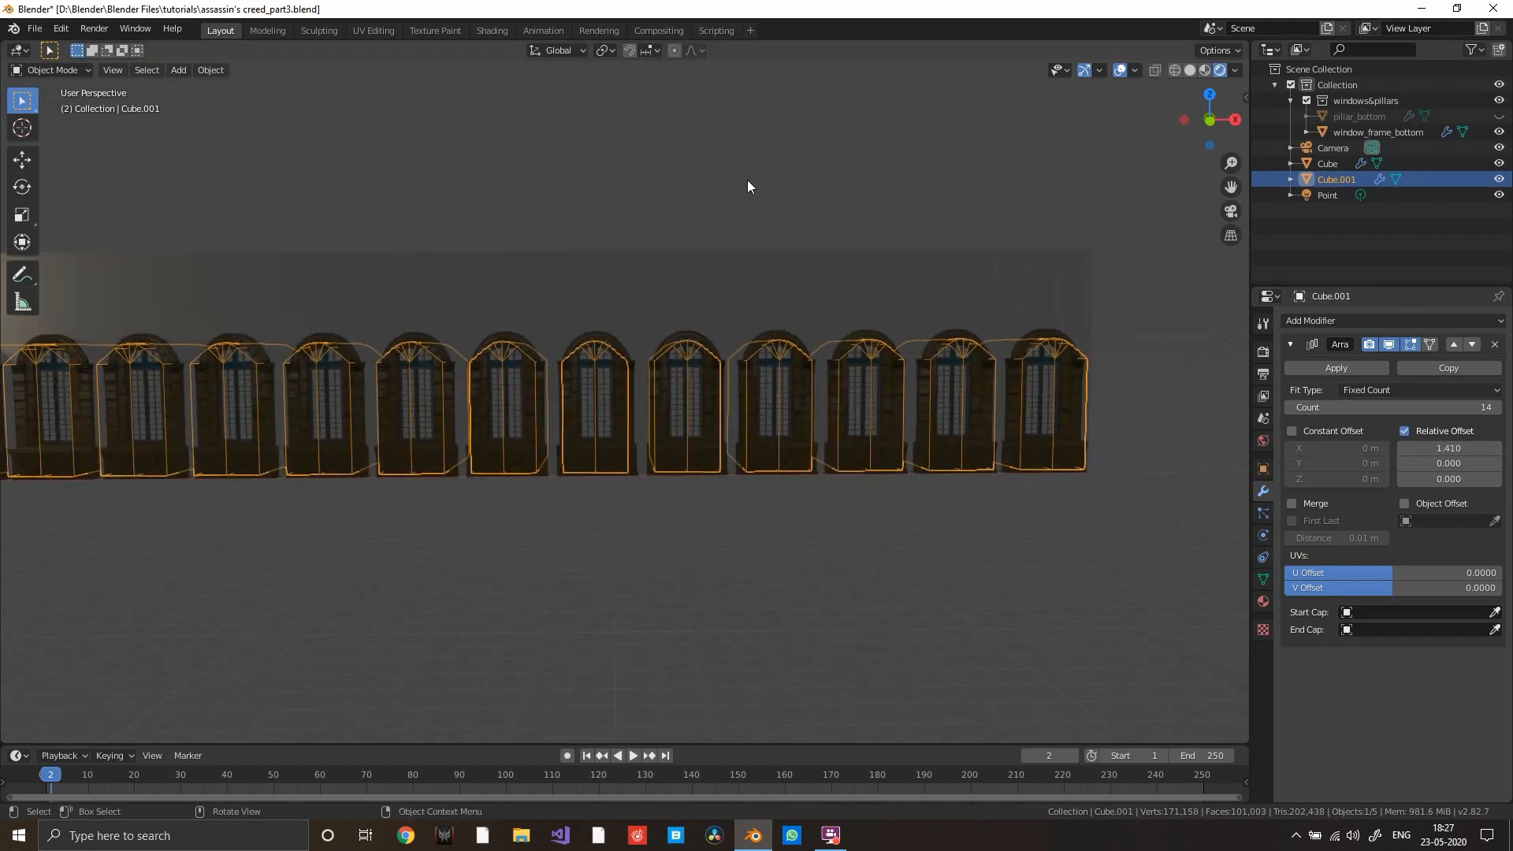
mouse_move(580, 177)
shift+middle_down()
mouse_move(681, 168)
mouse_move(830, 189)
mouse_move(832, 167)
shift+middle_up()
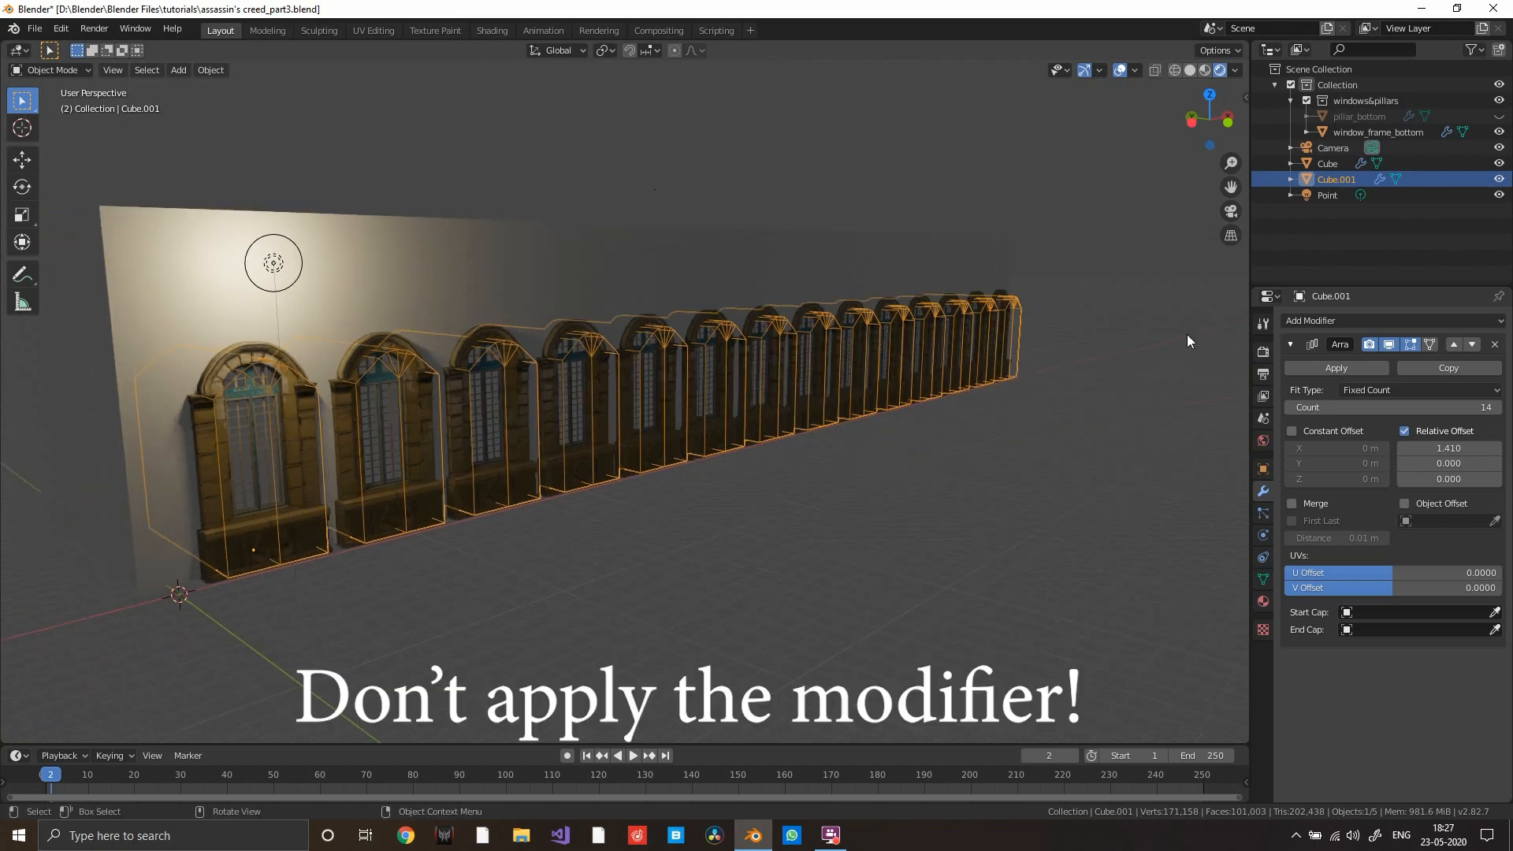
- Apply the Array modifier on the cutter block
click(1322, 369)
middle_drag(1052, 326, 1182, 298)
scroll(742, 288, up, 3)
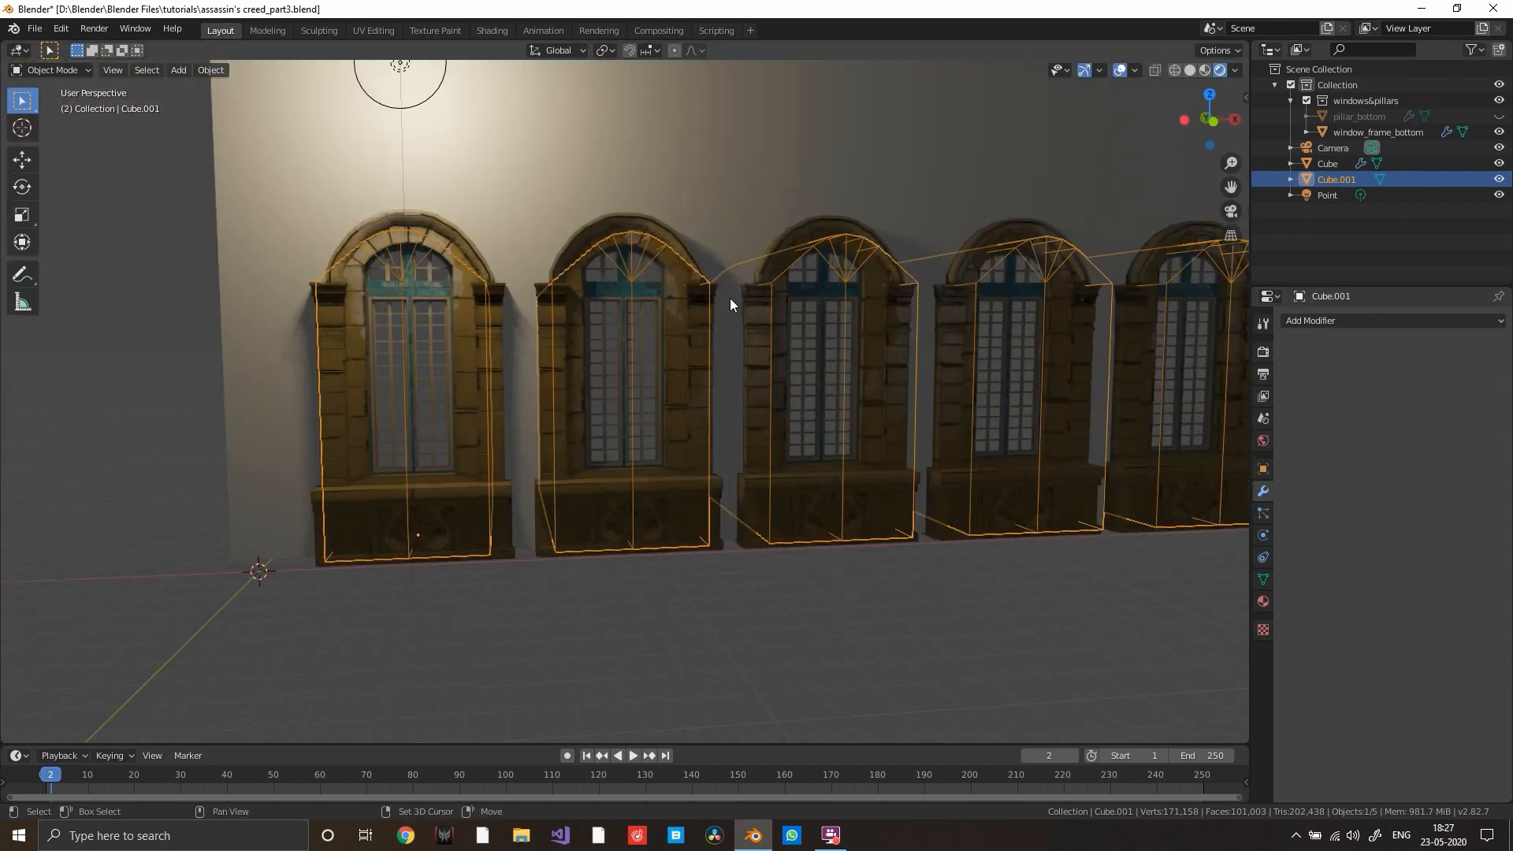
- Examine the cut openings behind the window frames along the facade from several angles
middle_drag(731, 298, 735, 356)
scroll(739, 360, up, 6)
scroll(818, 385, down, 2)
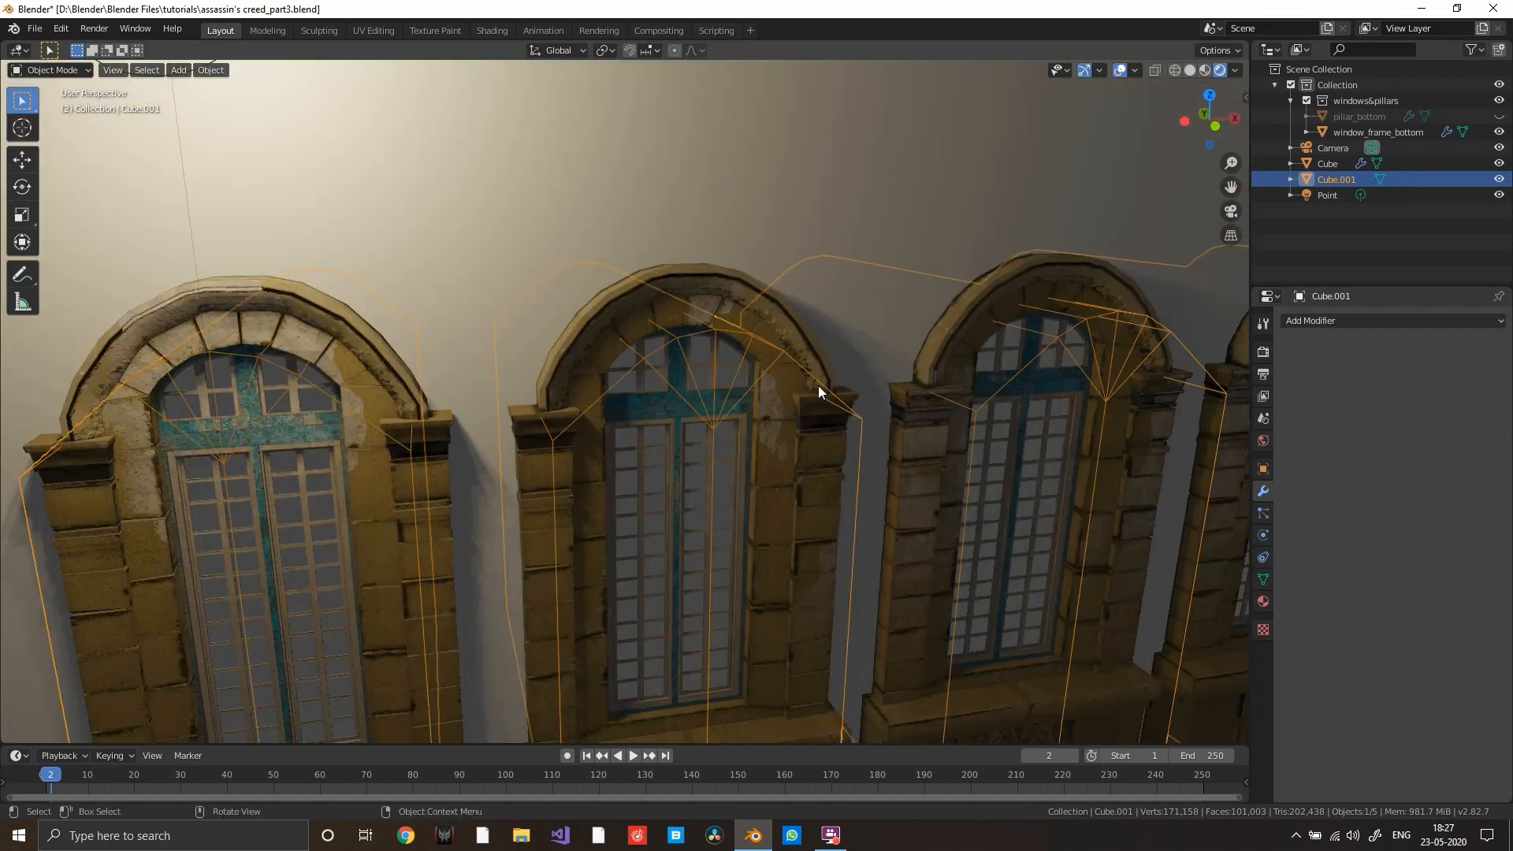
middle_drag(643, 355, 597, 334)
scroll(597, 334, down, 2)
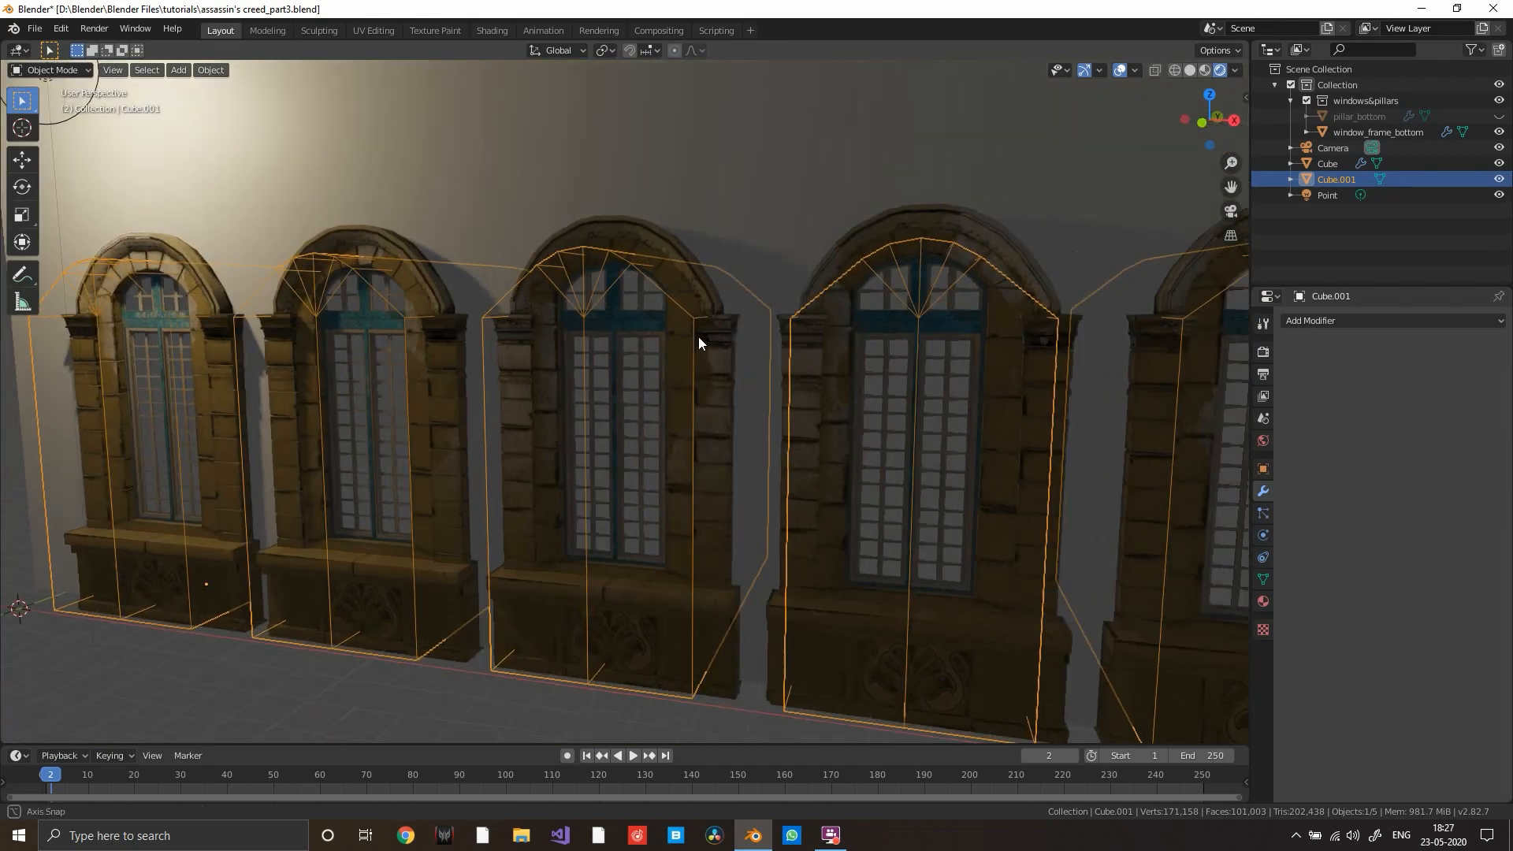
middle_drag(698, 337, 679, 334)
scroll(679, 334, up, 4)
scroll(687, 334, down, 5)
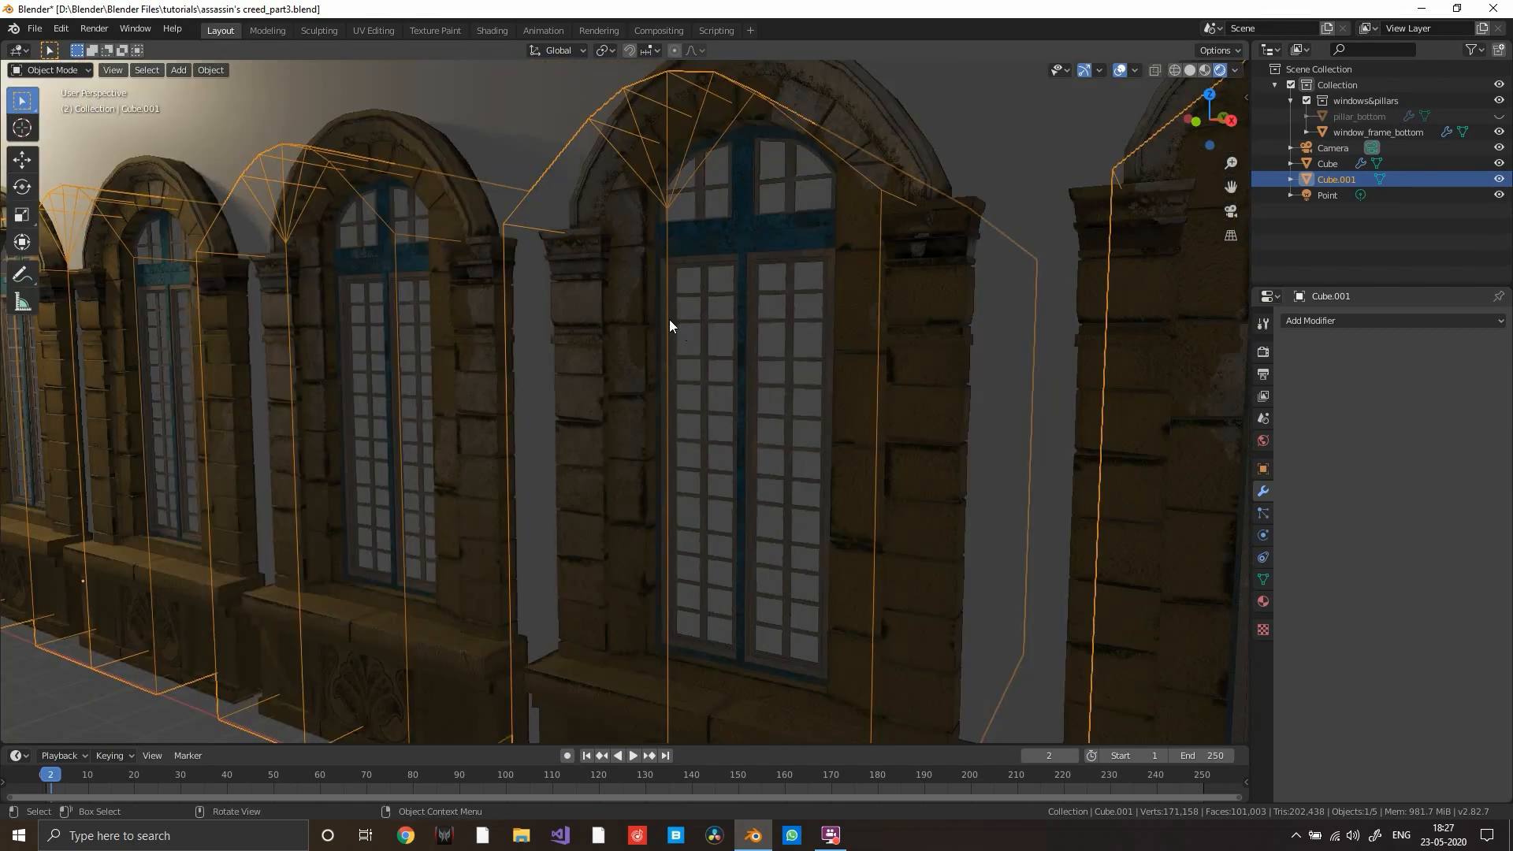
scroll(815, 295, down, 2)
middle_drag(835, 244, 800, 230)
scroll(757, 252, down, 4)
- Select the wall block and show the pillar_bottom pillars again
click(647, 310)
middle_drag(647, 309, 599, 338)
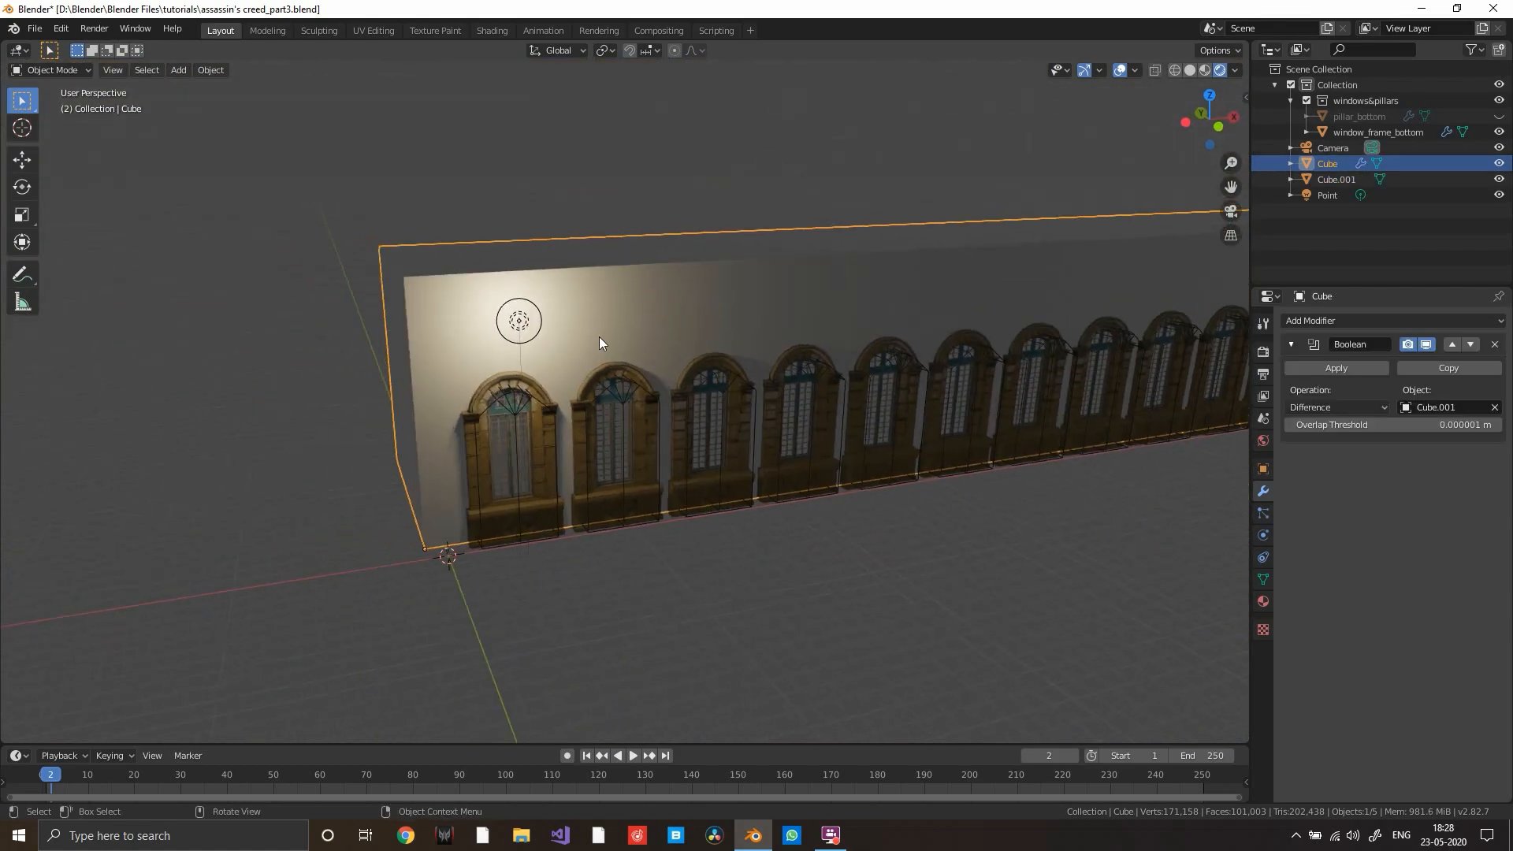
scroll(603, 336, up, 5)
middle_drag(691, 305, 721, 299)
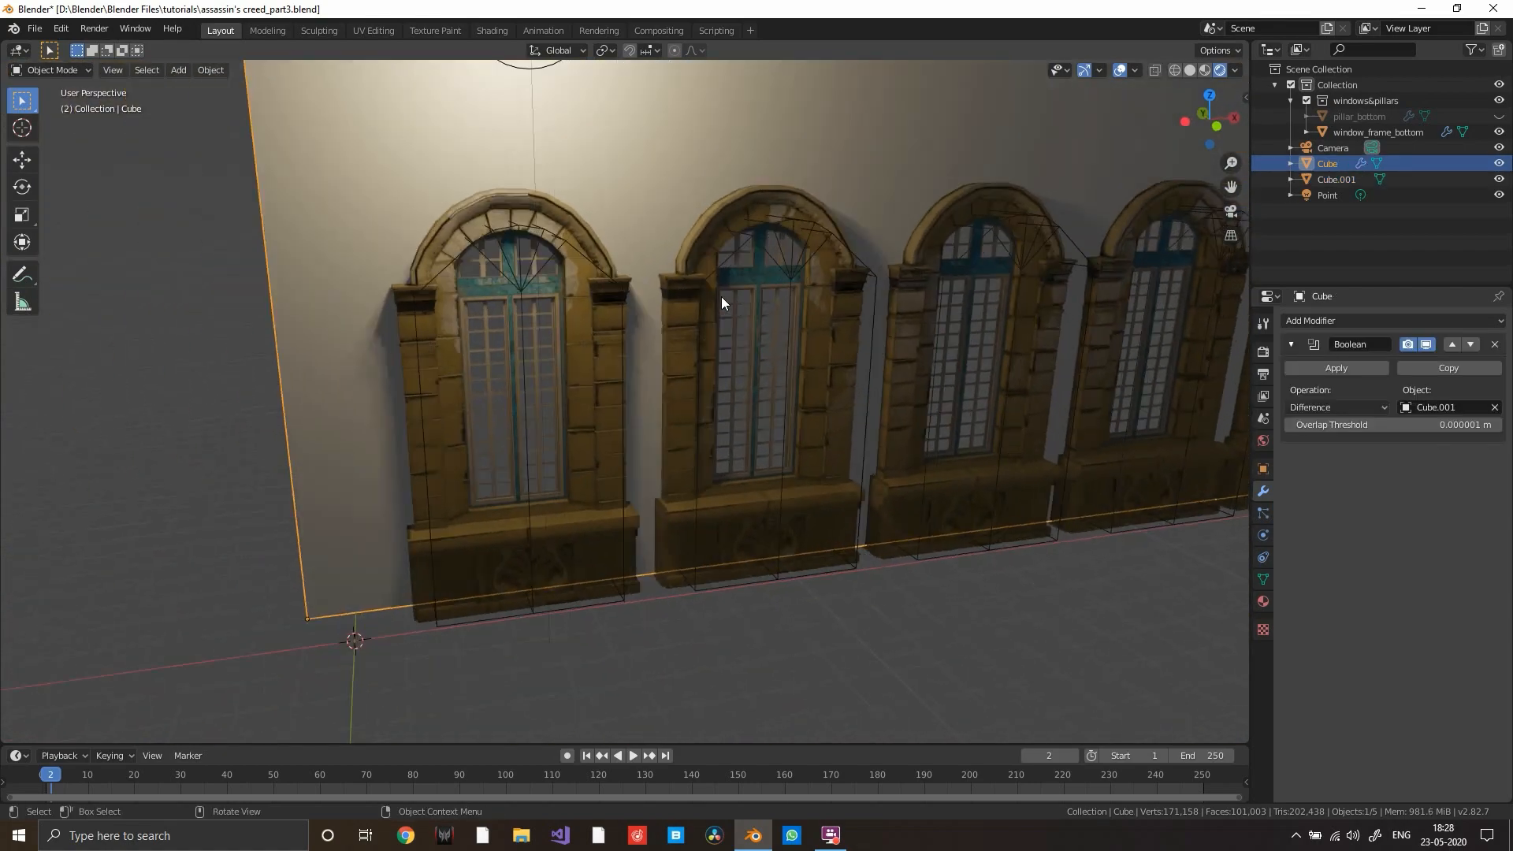
click(1498, 116)
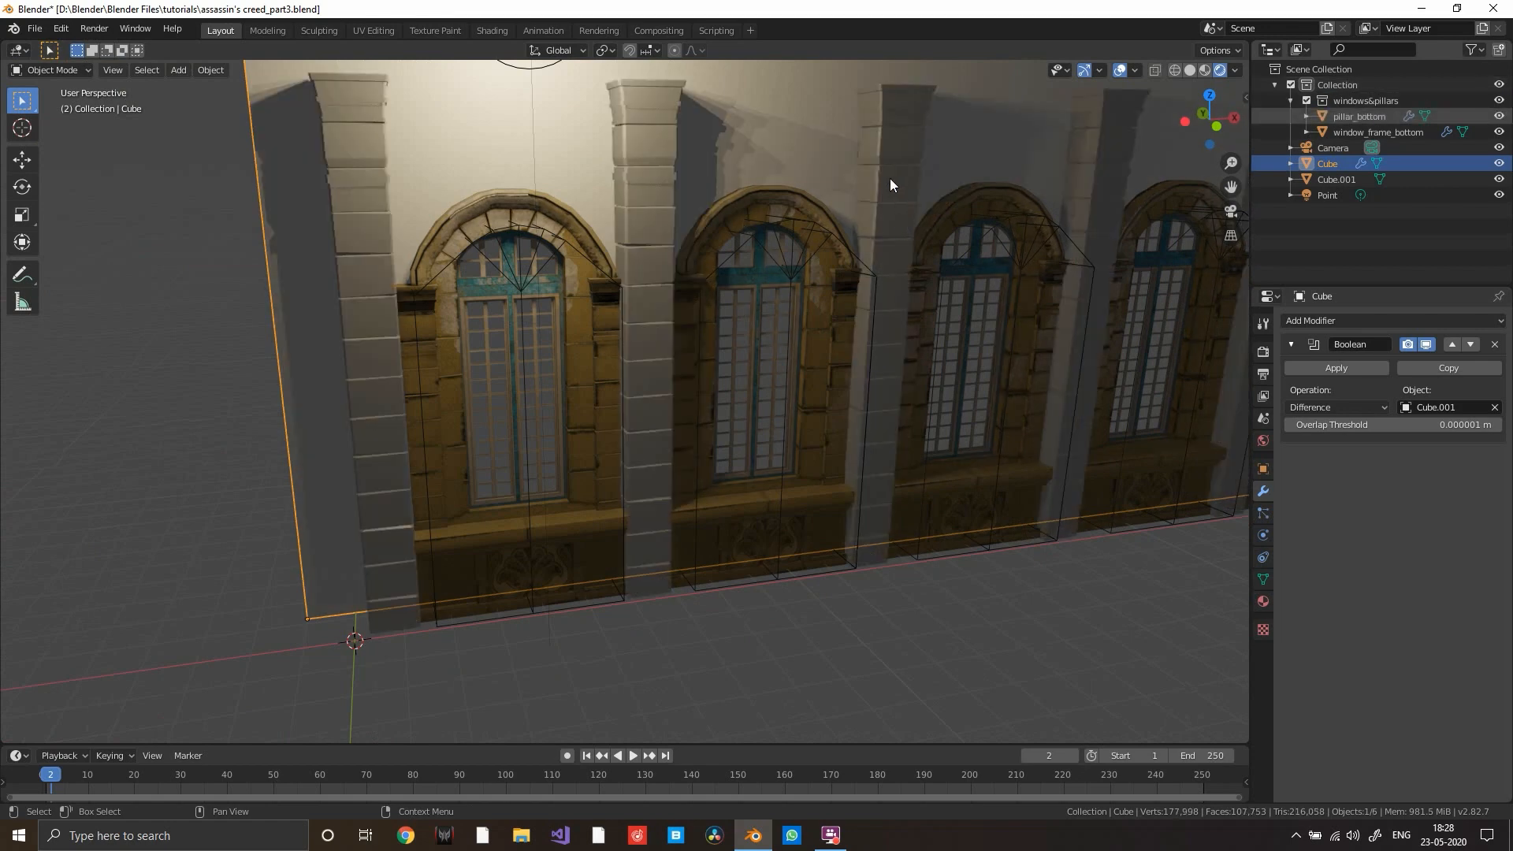
scroll(859, 255, down, 5)
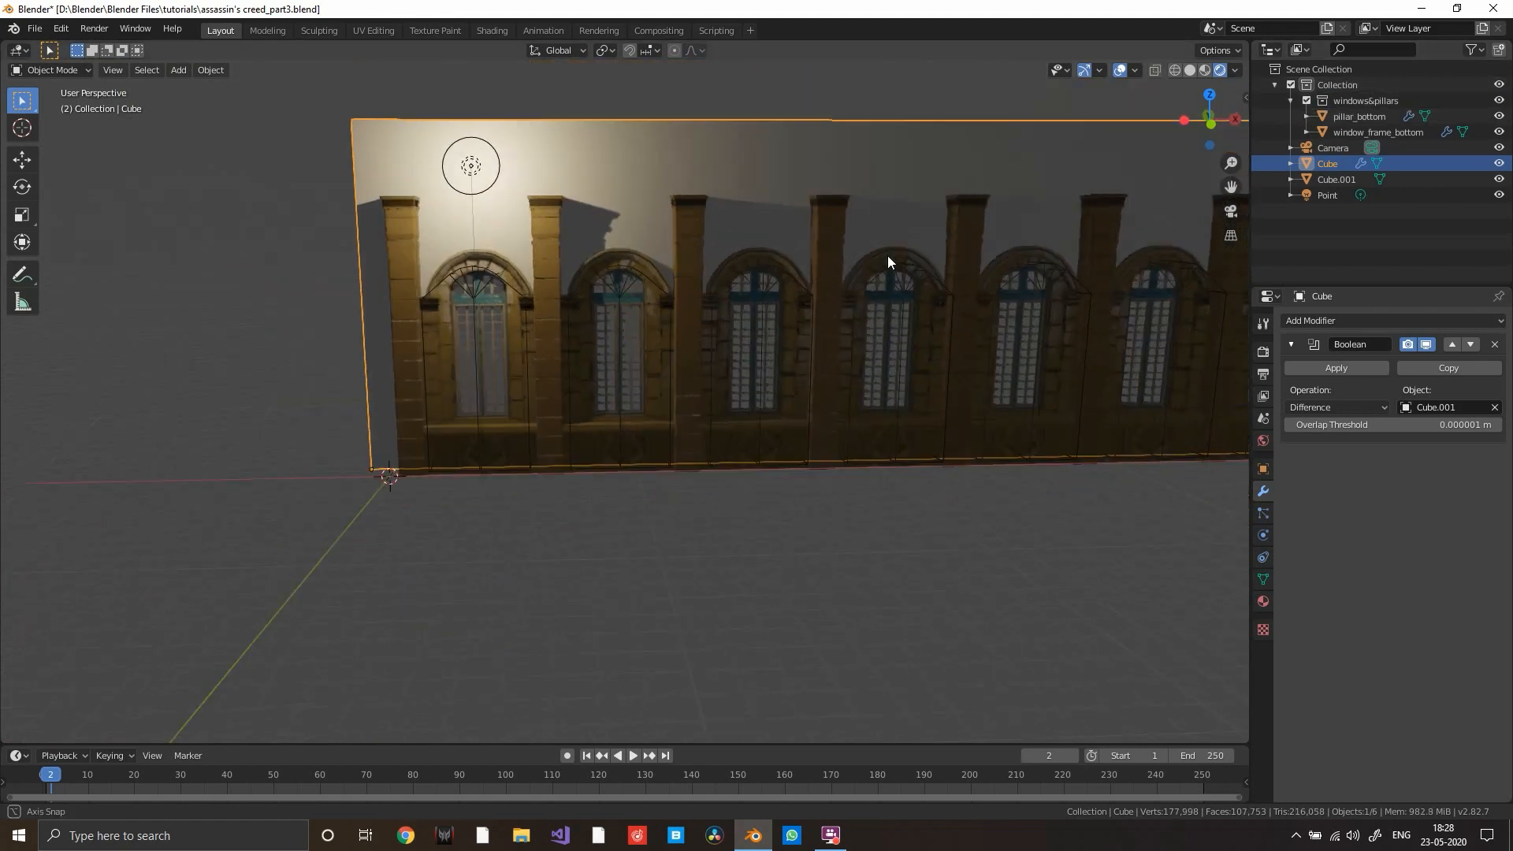
mouse_move(887, 255)
middle_down()
mouse_move(790, 289)
mouse_move(952, 307)
mouse_move(882, 230)
mouse_move(882, 266)
middle_up()
- Raise the wall block's top face along Z to make room for a second storey of windows
key(Tab)
click(853, 206)
scroll(882, 266, down, 4)
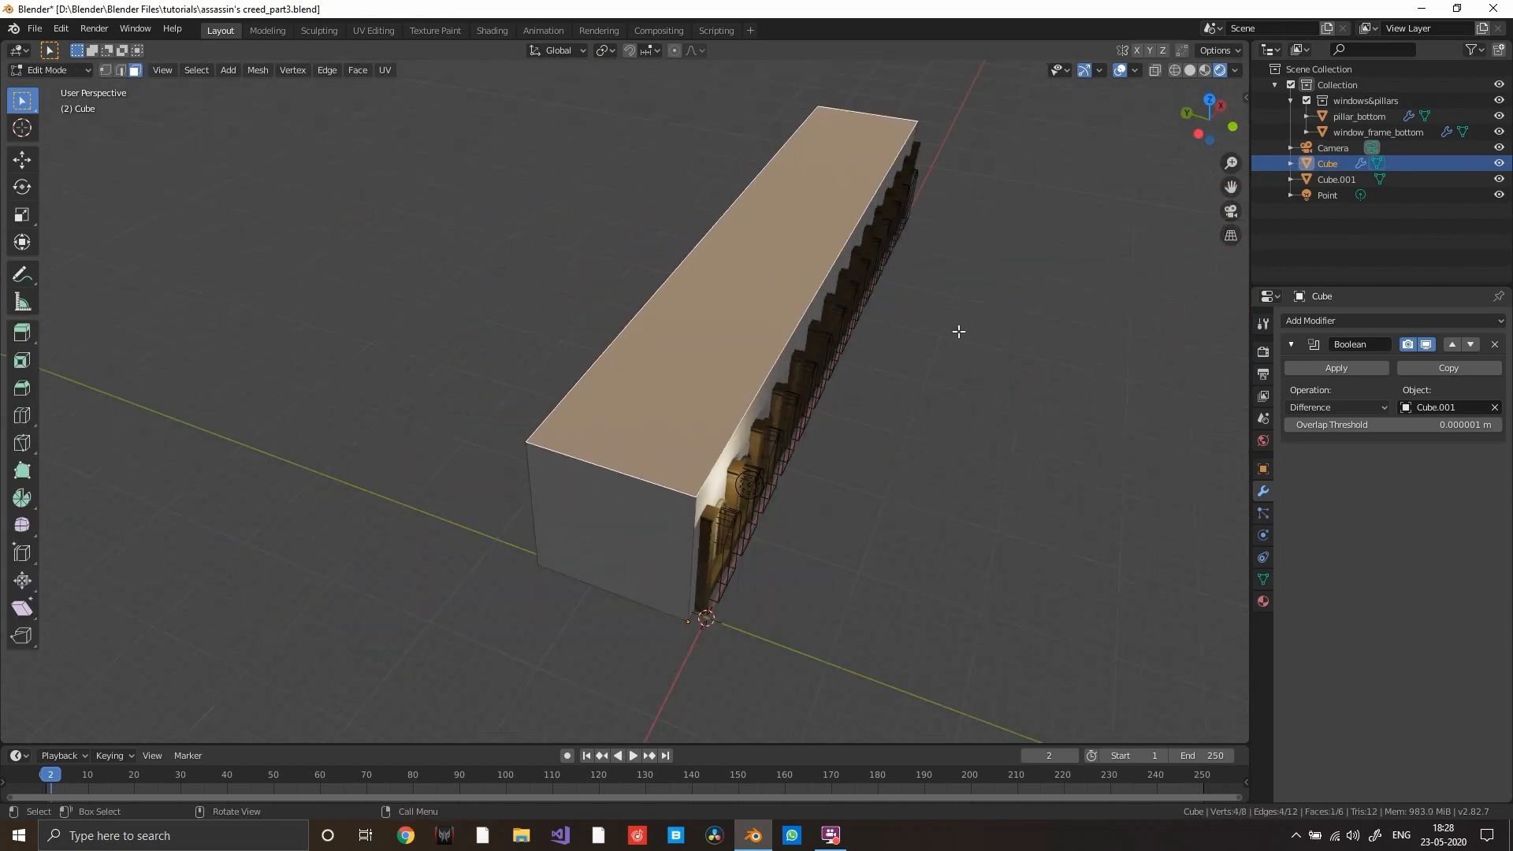
middle_drag(958, 328, 852, 362)
key(g)
key(z)
click(909, 211)
key(g)
key(z)
click(947, 245)
key(Tab)
- Duplicate the bottom row of window frames about 14 m up along Z as a second storey
scroll(840, 361, up, 2)
scroll(875, 372, down, 4)
scroll(852, 362, up, 4)
click(712, 342)
scroll(854, 359, up, 5)
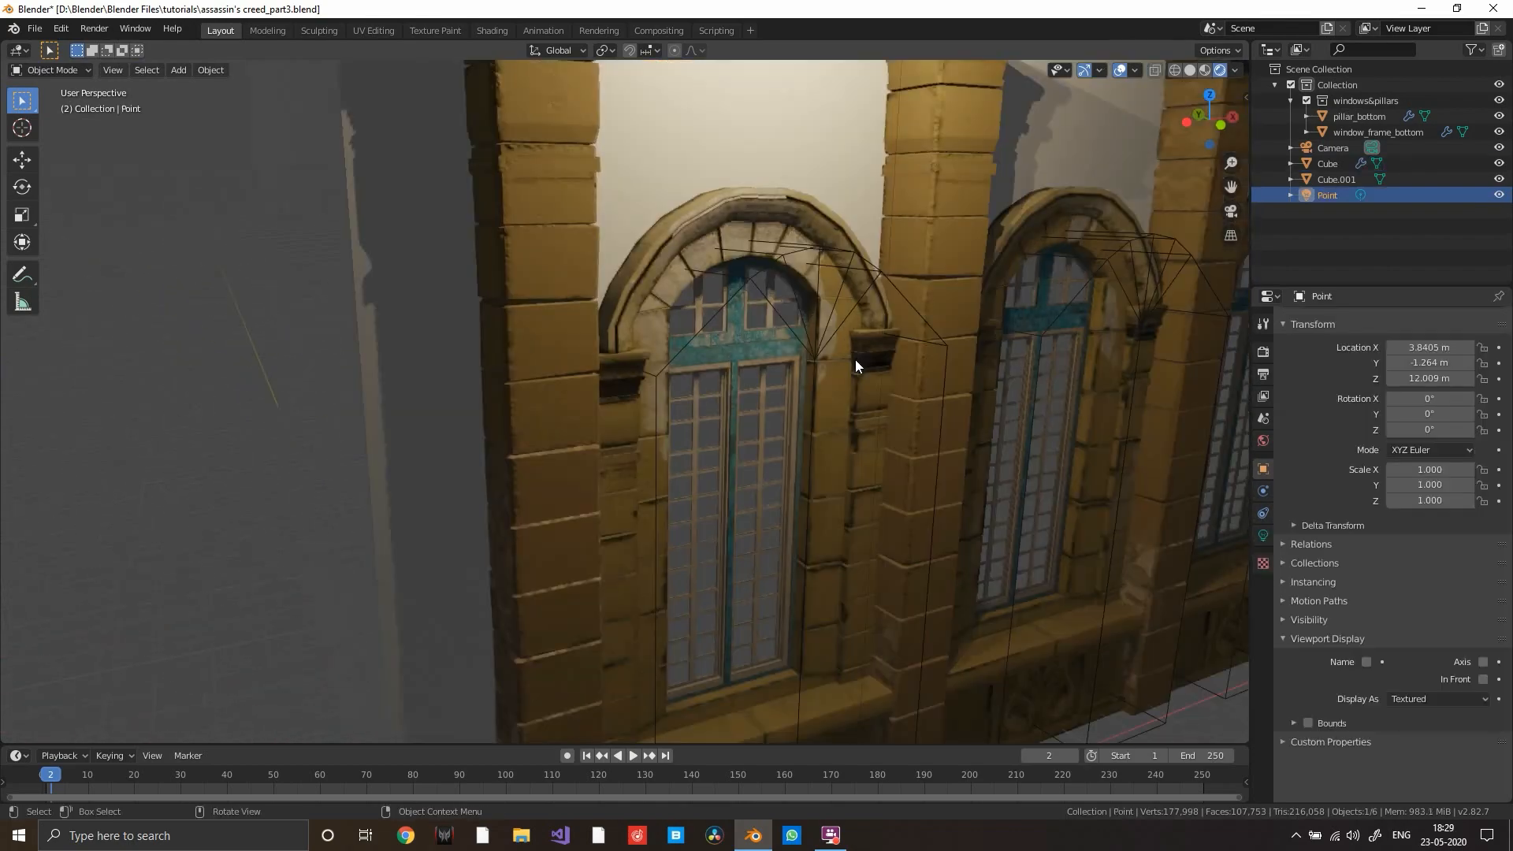
scroll(911, 358, down, 6)
scroll(911, 357, up, 2)
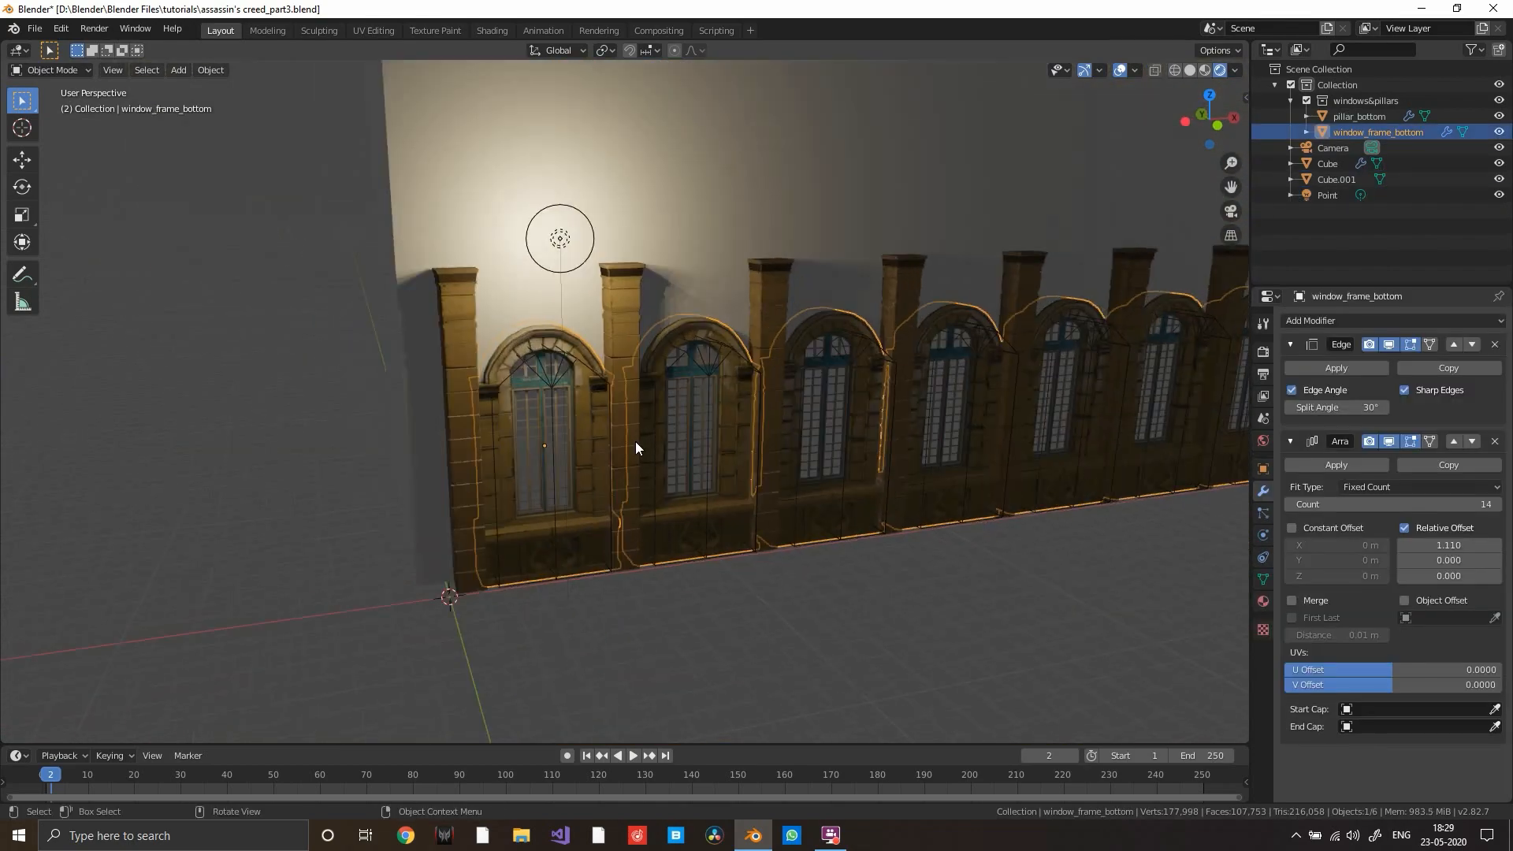
scroll(693, 464, down, 3)
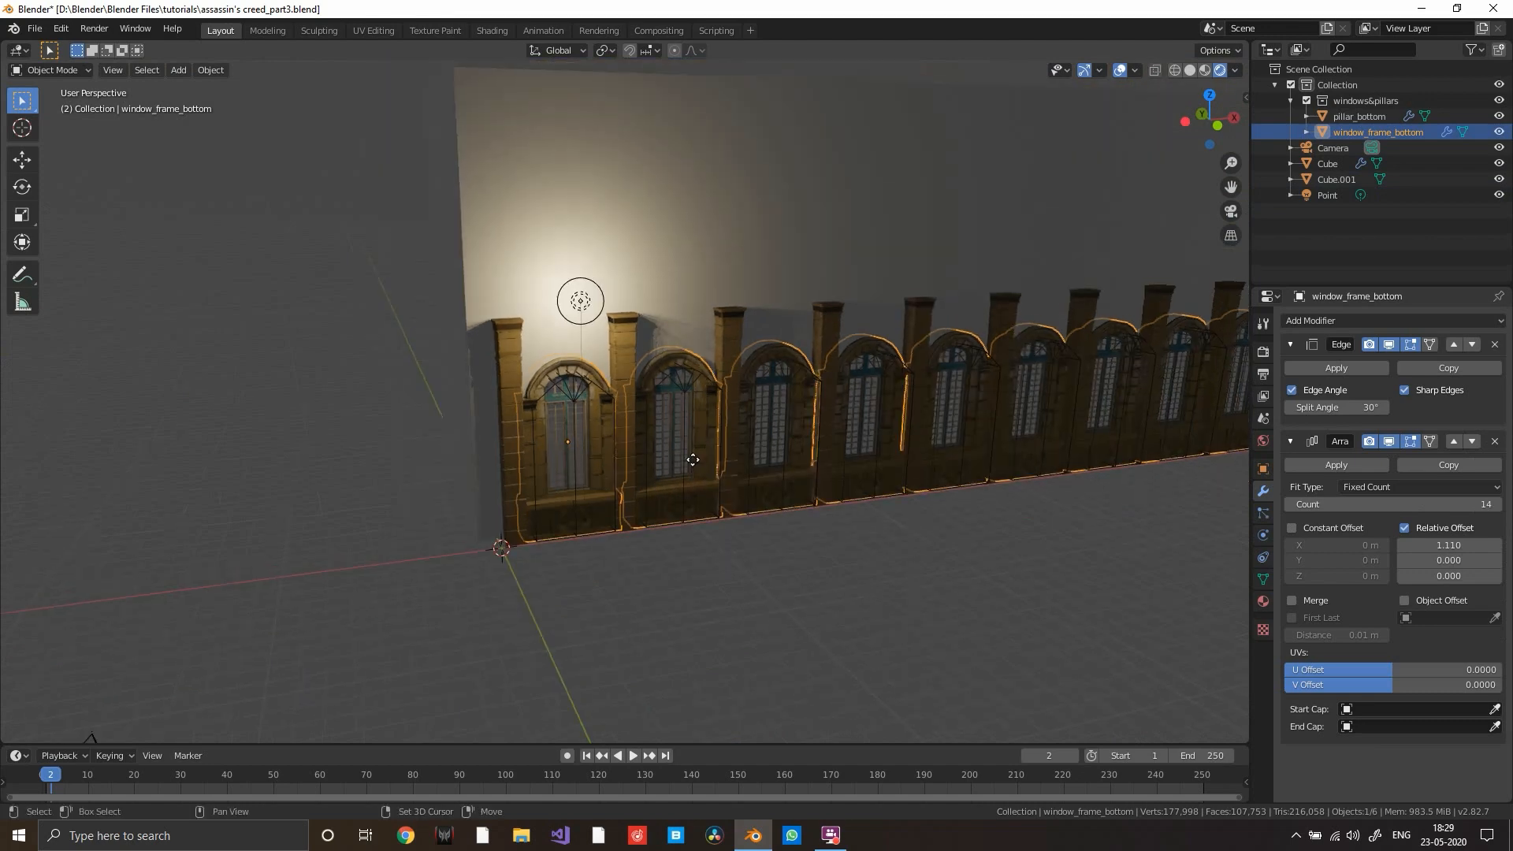
key(shift+d)
key(z)
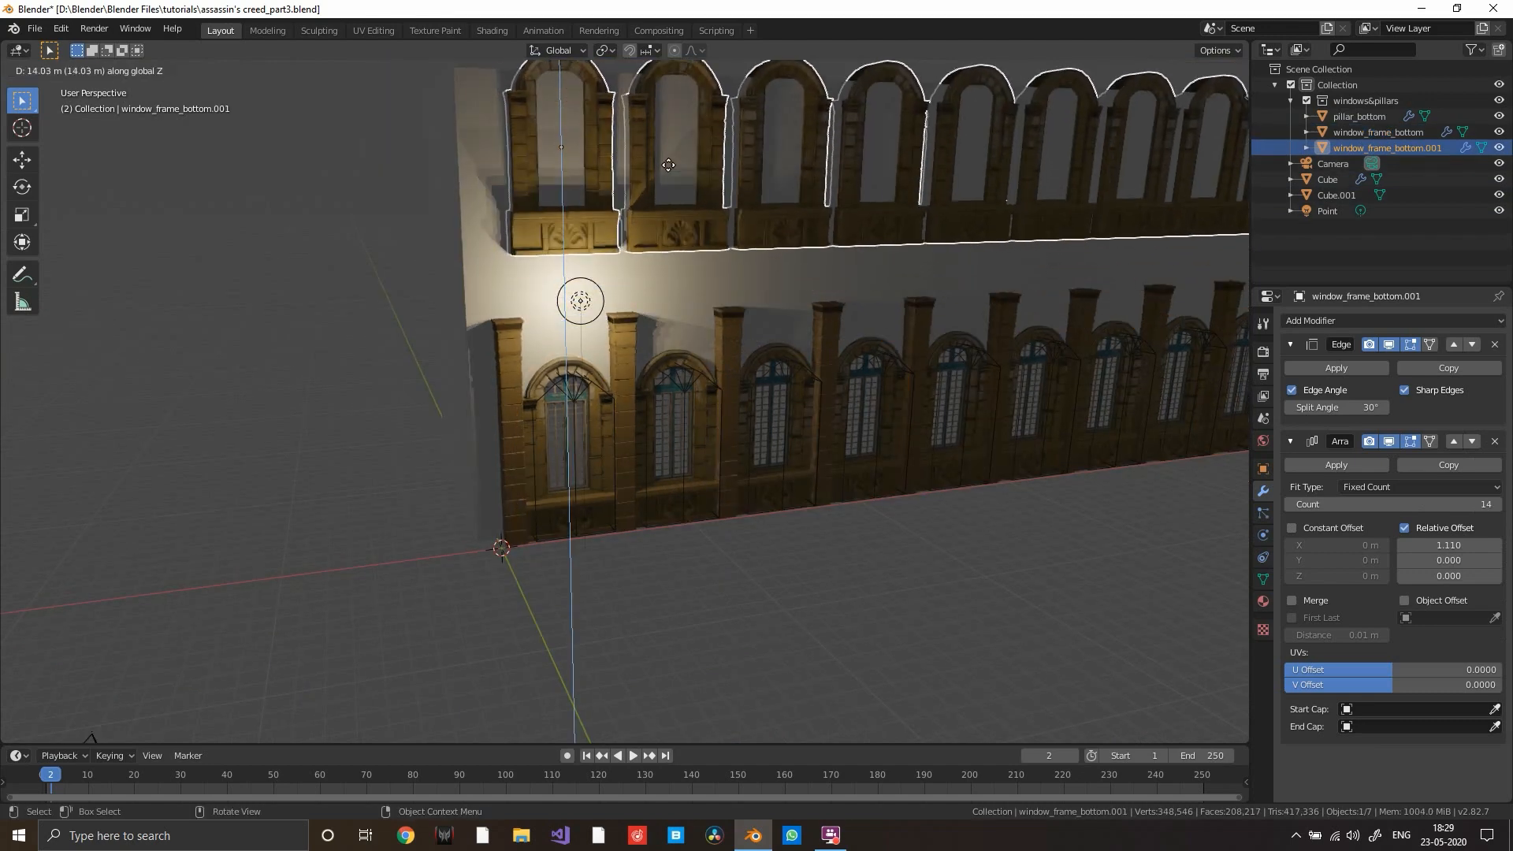
click(663, 173)
- Raise the wall block's top face along Z above the upper window frames, correcting its height by 3.14 m downward
scroll(693, 277, down, 2)
middle_drag(656, 282, 739, 367)
click(739, 367)
key(Tab)
key(g)
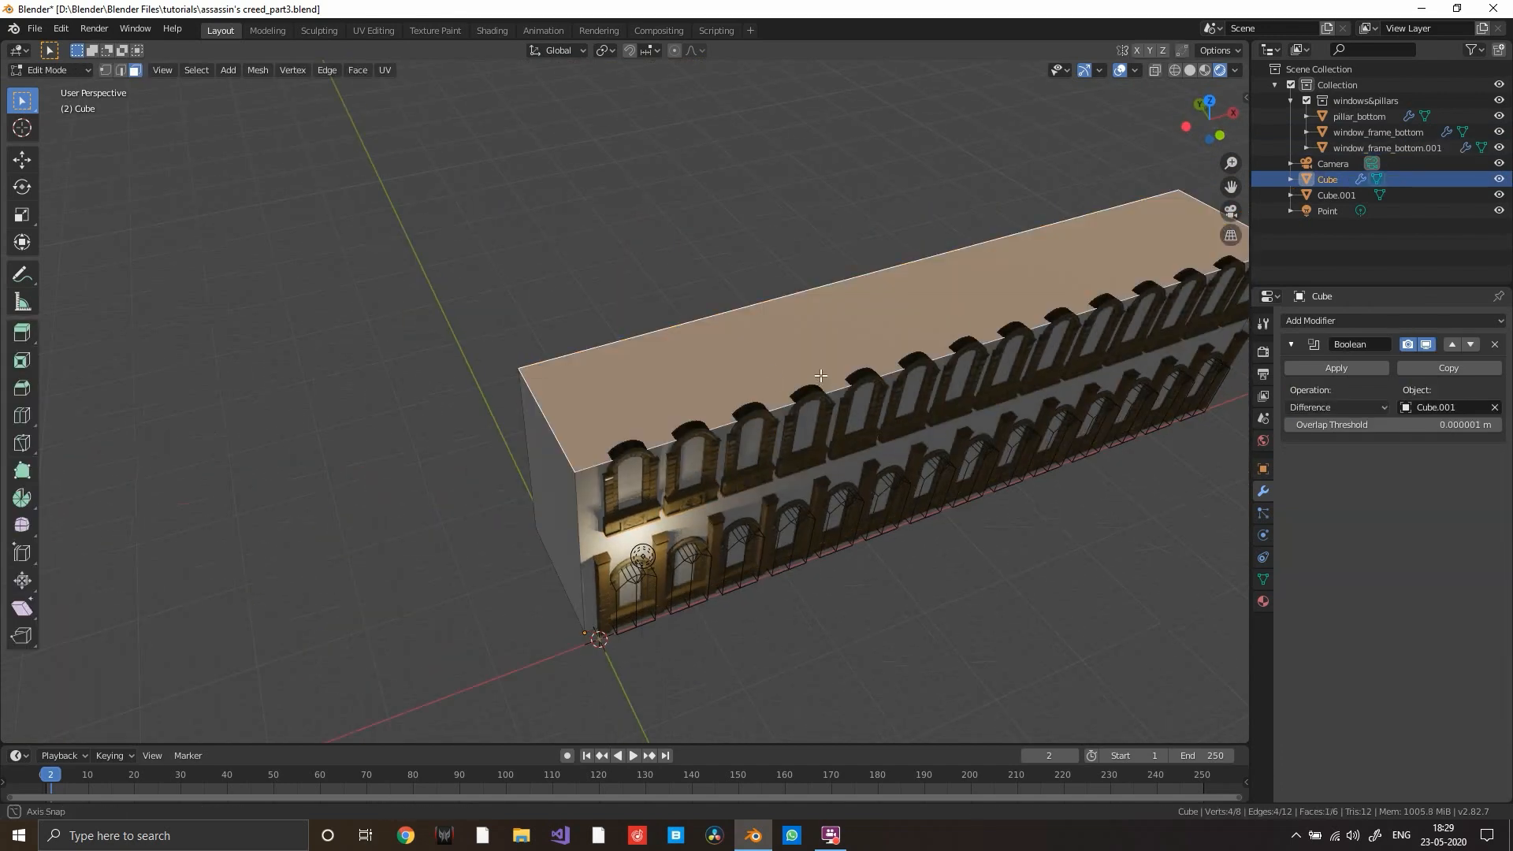
key(z)
click(824, 282)
middle_drag(824, 282, 804, 257)
key(g)
key(z)
click(814, 299)
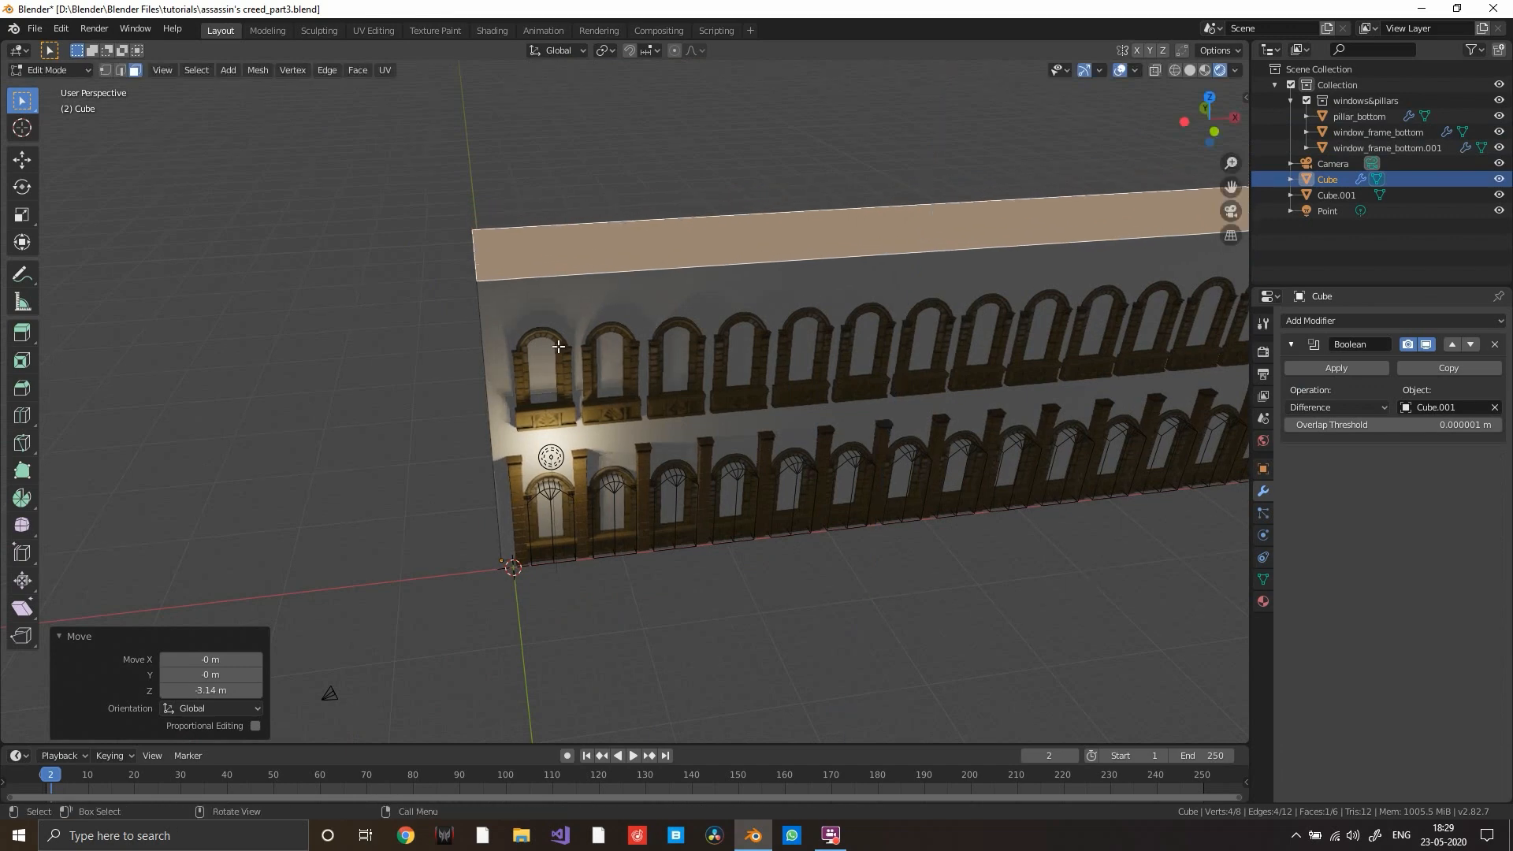
key(Tab)
- Leave the wall block and open the upper window frames' mesh for editing
scroll(560, 349, up, 4)
scroll(698, 390, up, 5)
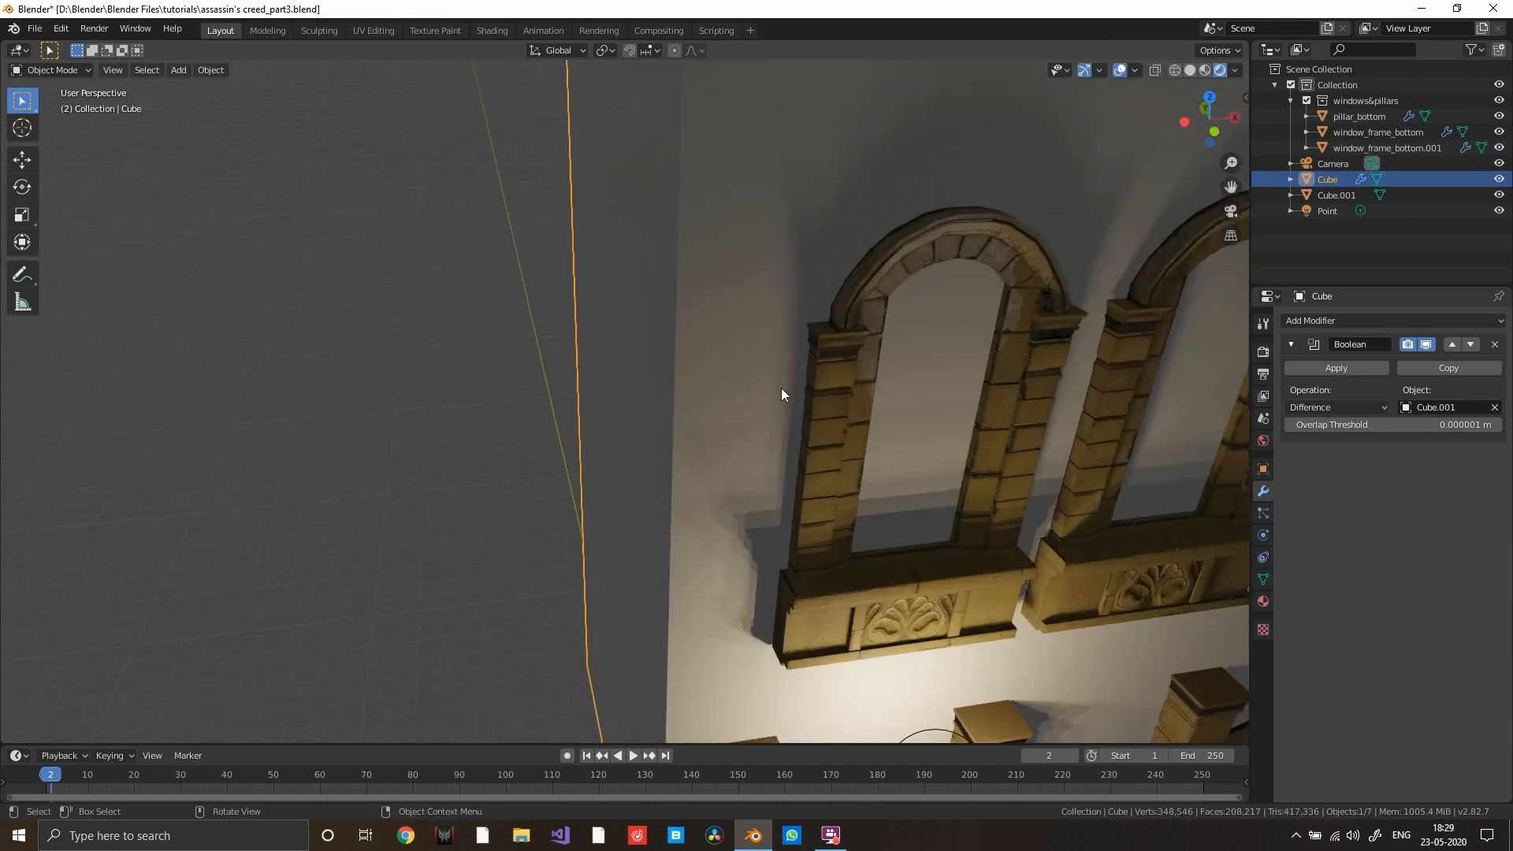
scroll(866, 386, down, 5)
click(892, 396)
scroll(883, 392, up, 3)
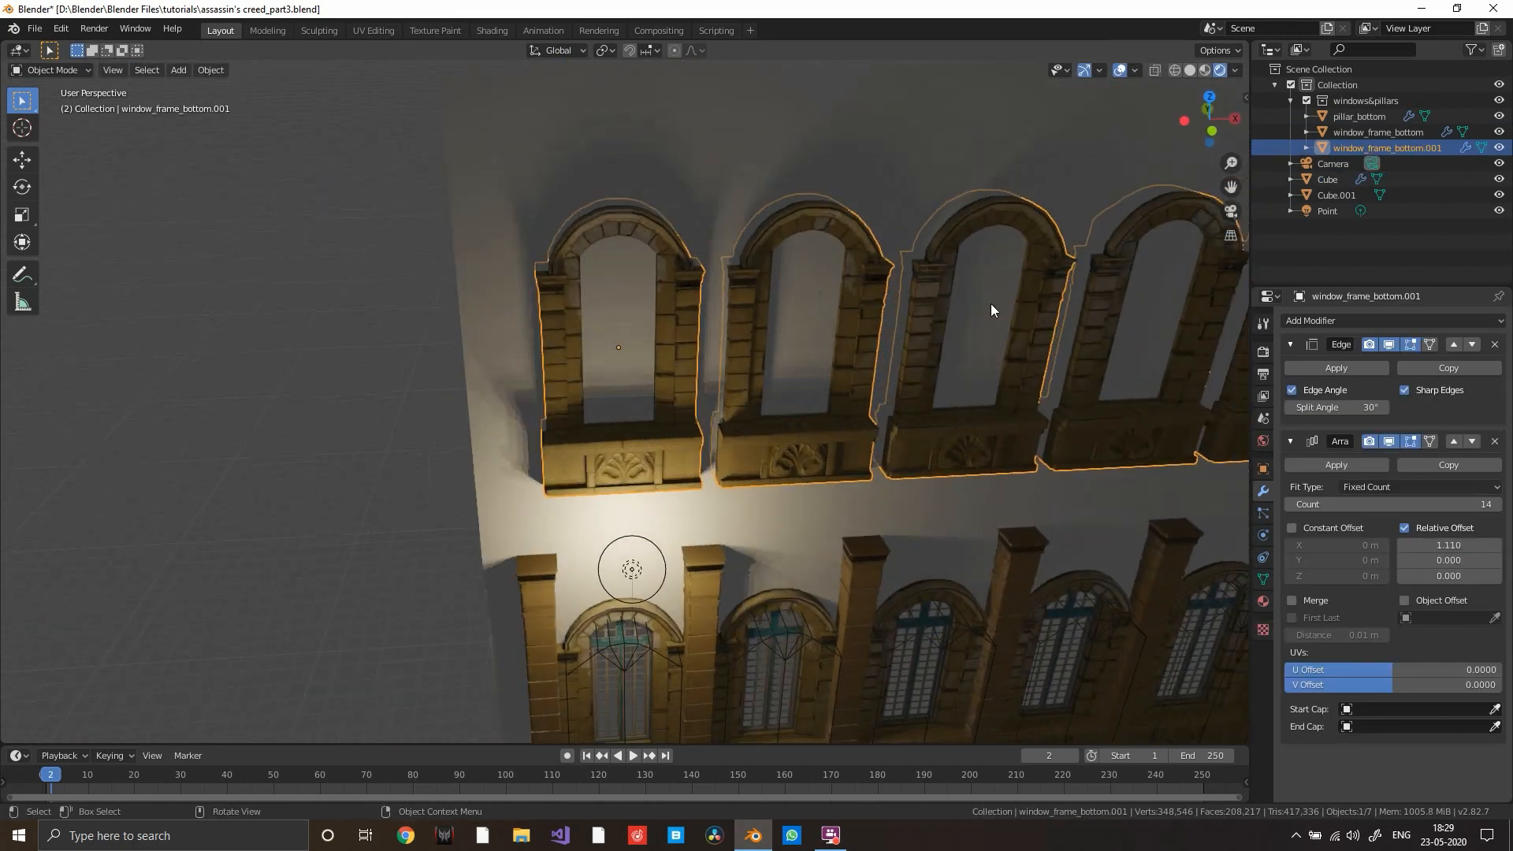
scroll(597, 446, up, 3)
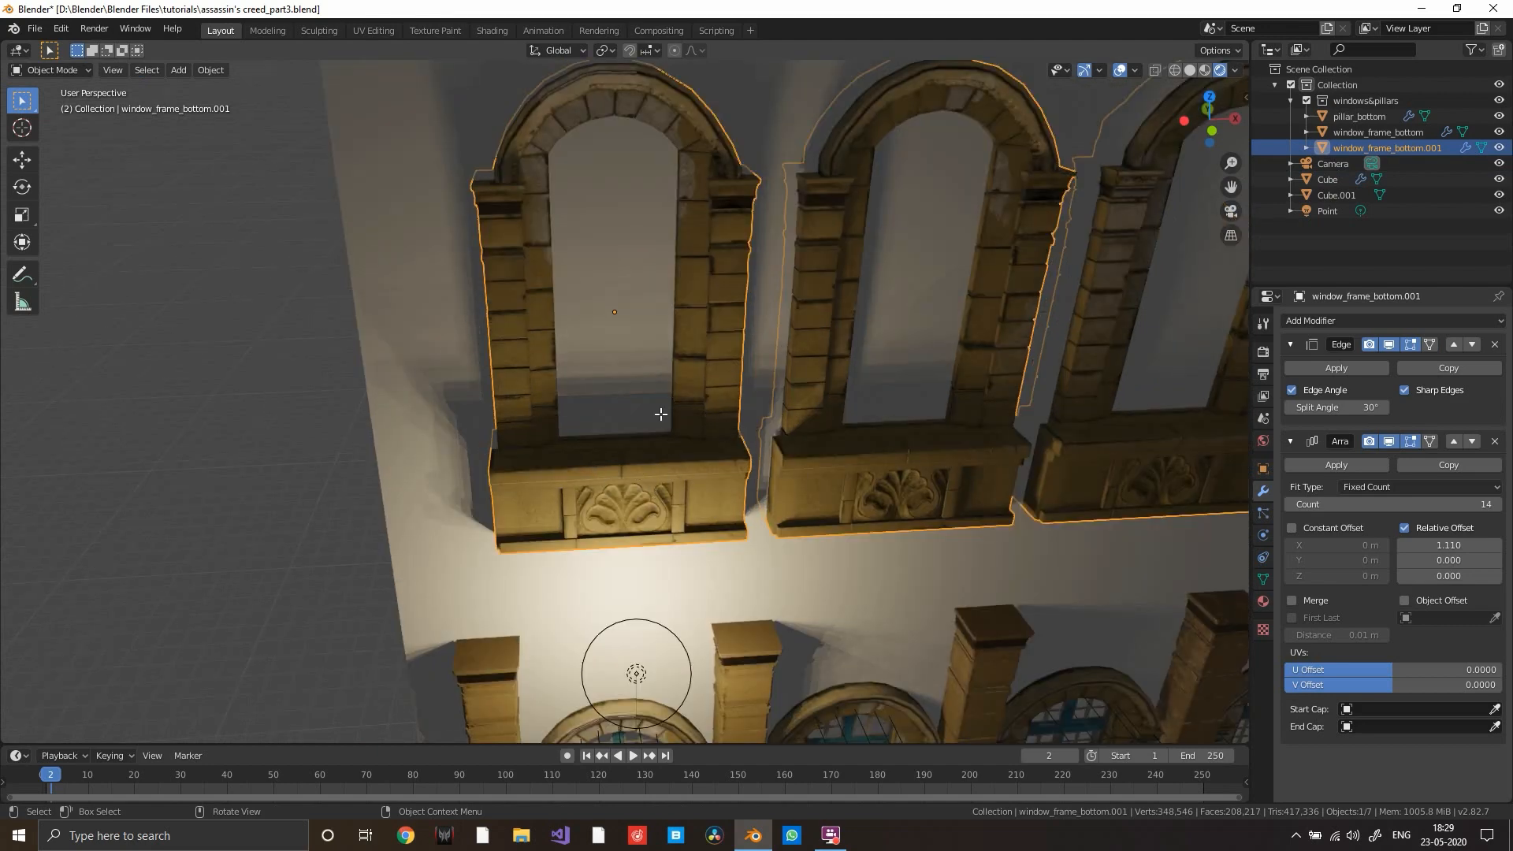
key(Tab)
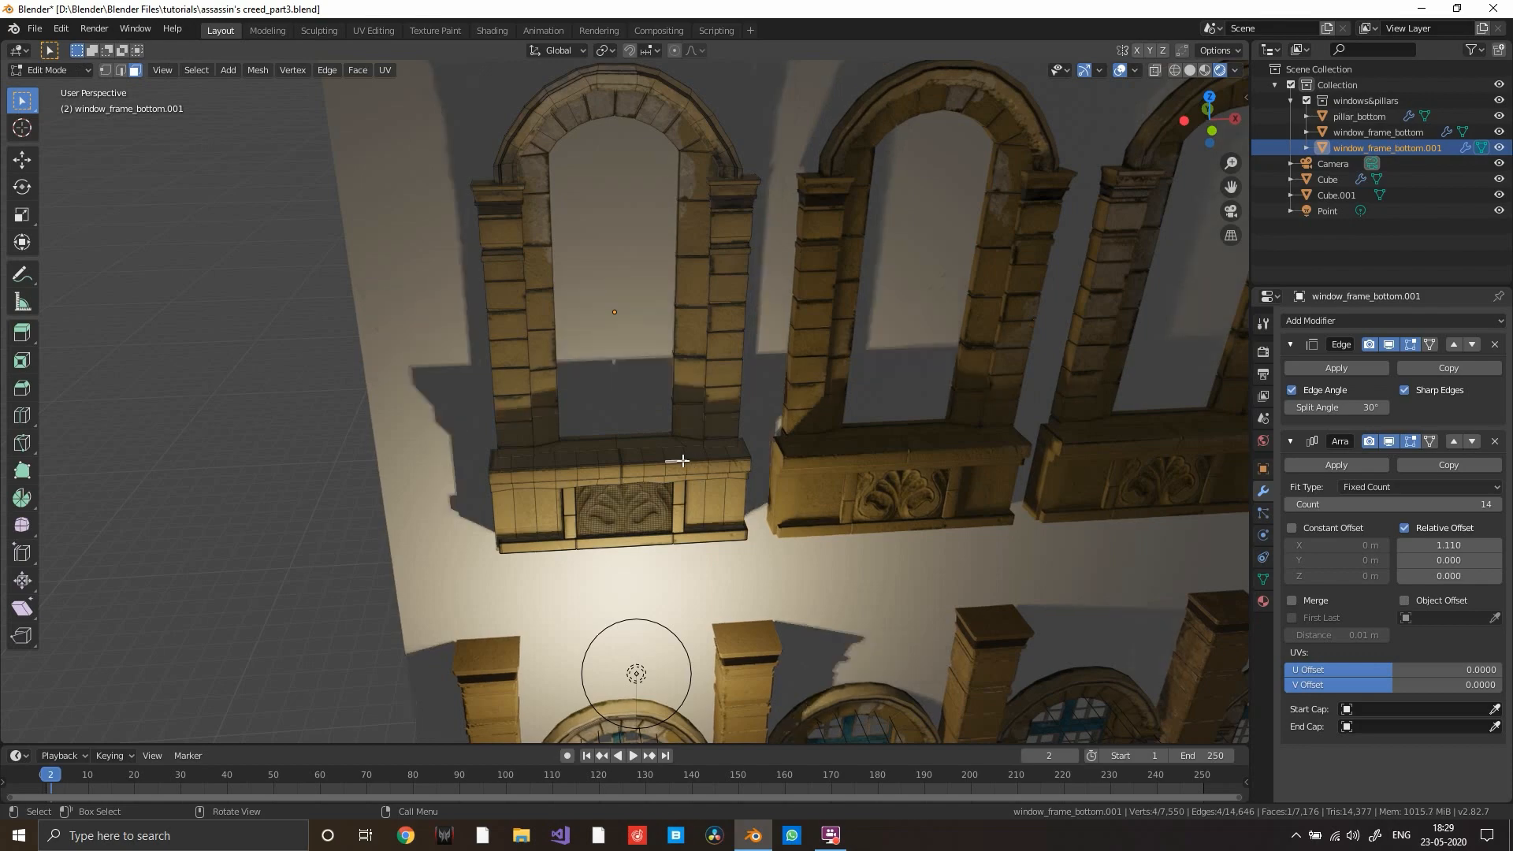
- Delete the whole base block, including its carved panel and trim pieces, from beneath the upper window frames
key(l)
mouse_move(693, 461)
middle_down()
mouse_move(680, 456)
mouse_move(714, 453)
middle_up()
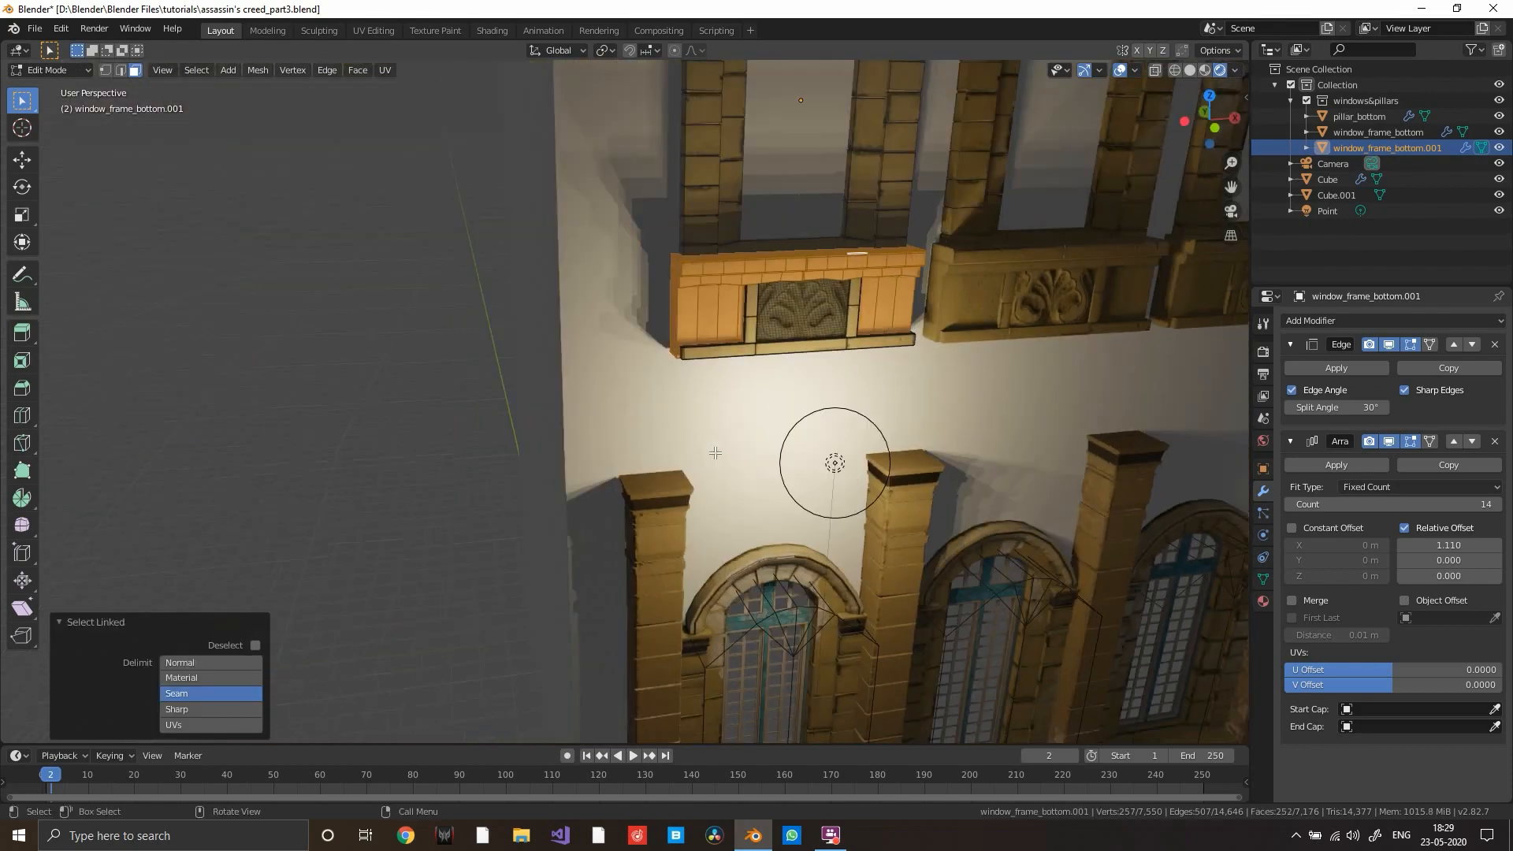
mouse_move(730, 395)
shift+middle_down()
mouse_move(699, 407)
mouse_move(740, 413)
shift+middle_up()
scroll(688, 380, up, 4)
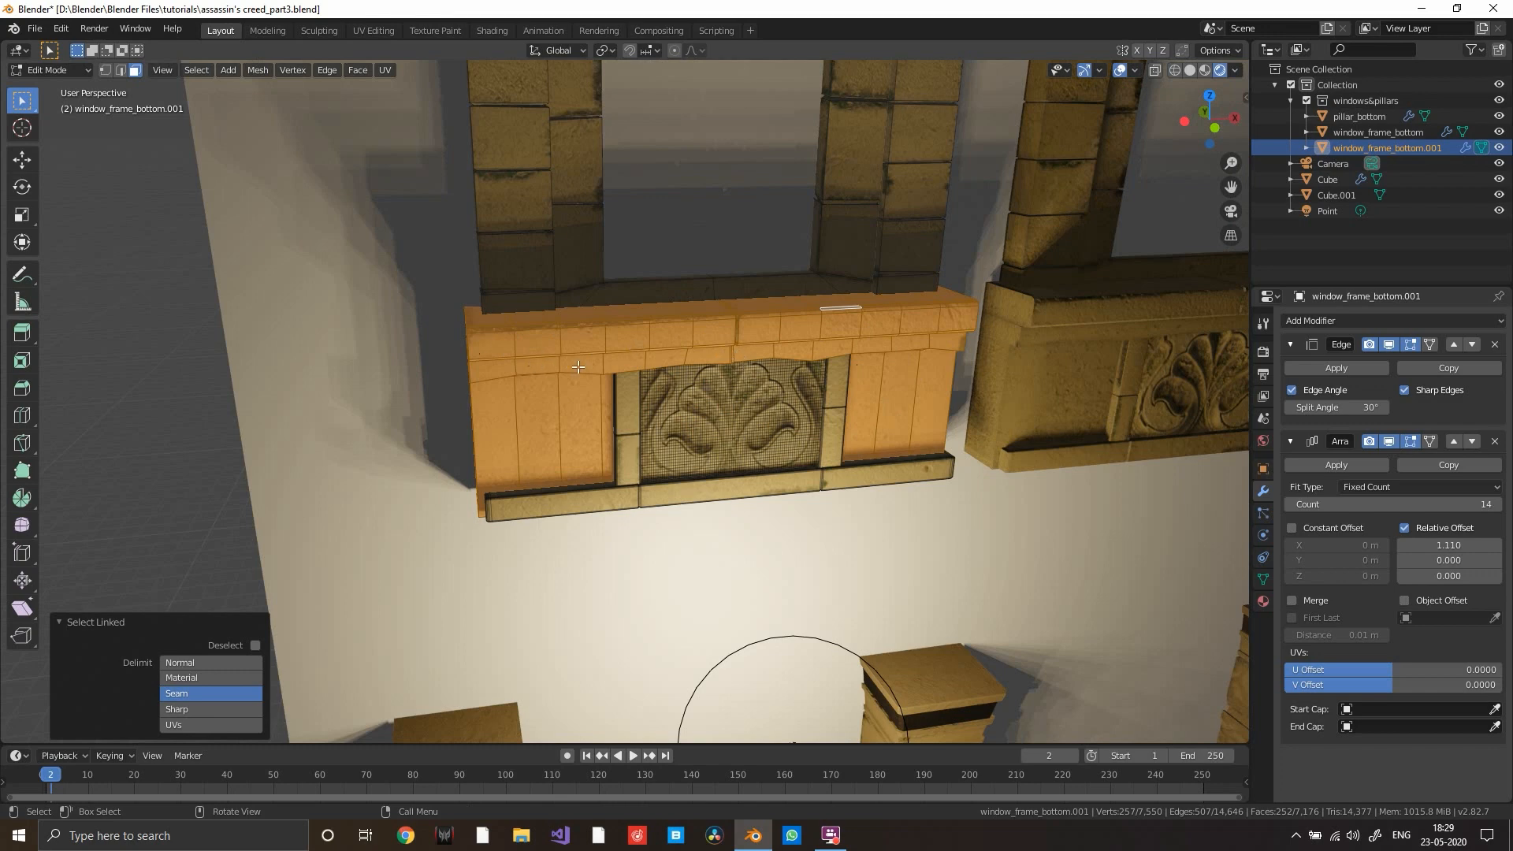
scroll(723, 339, down, 6)
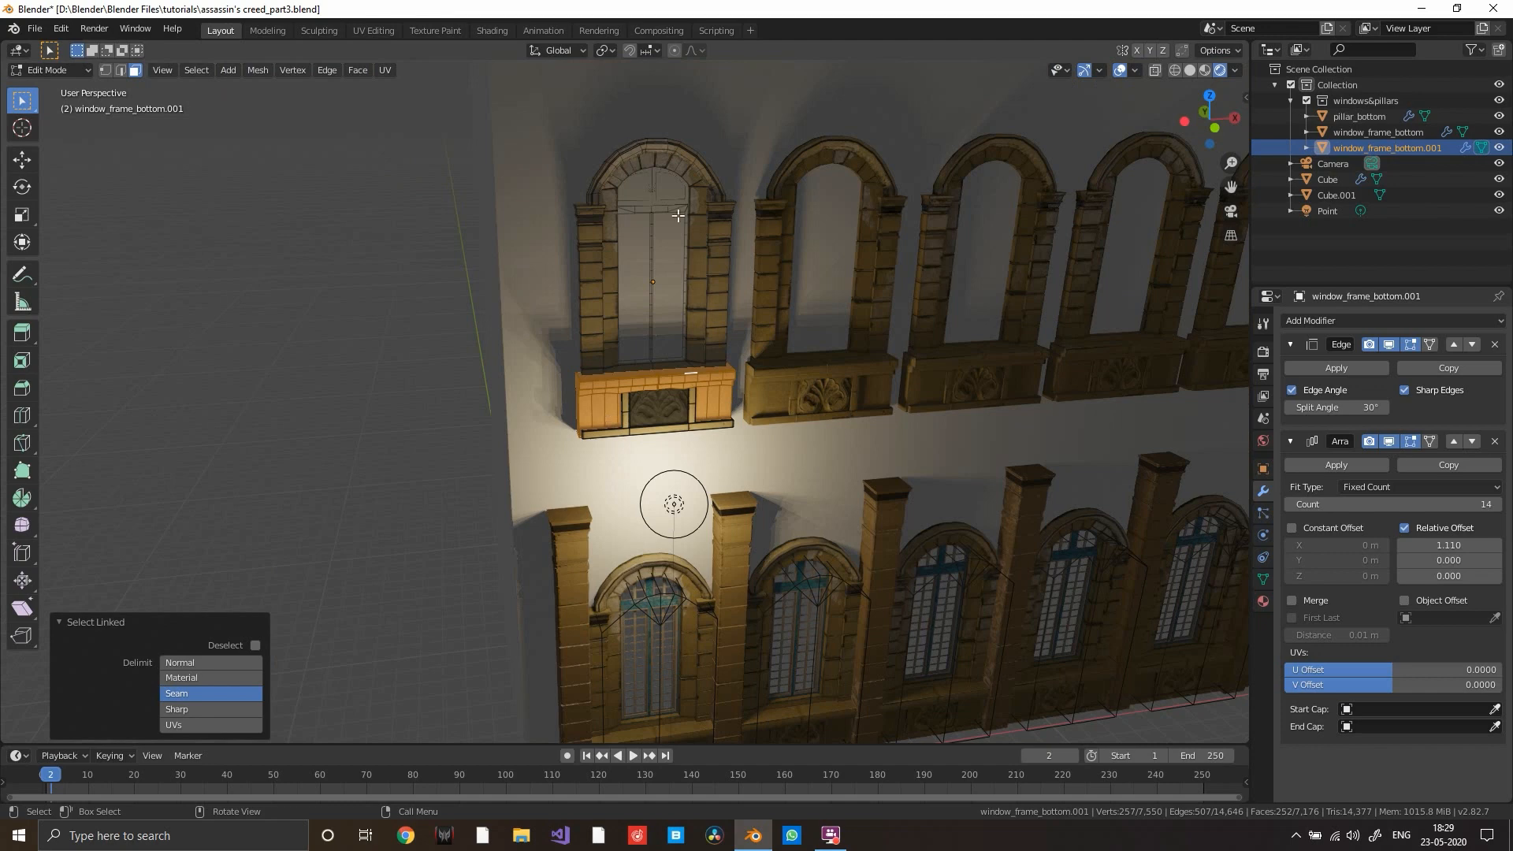
scroll(678, 215, up, 5)
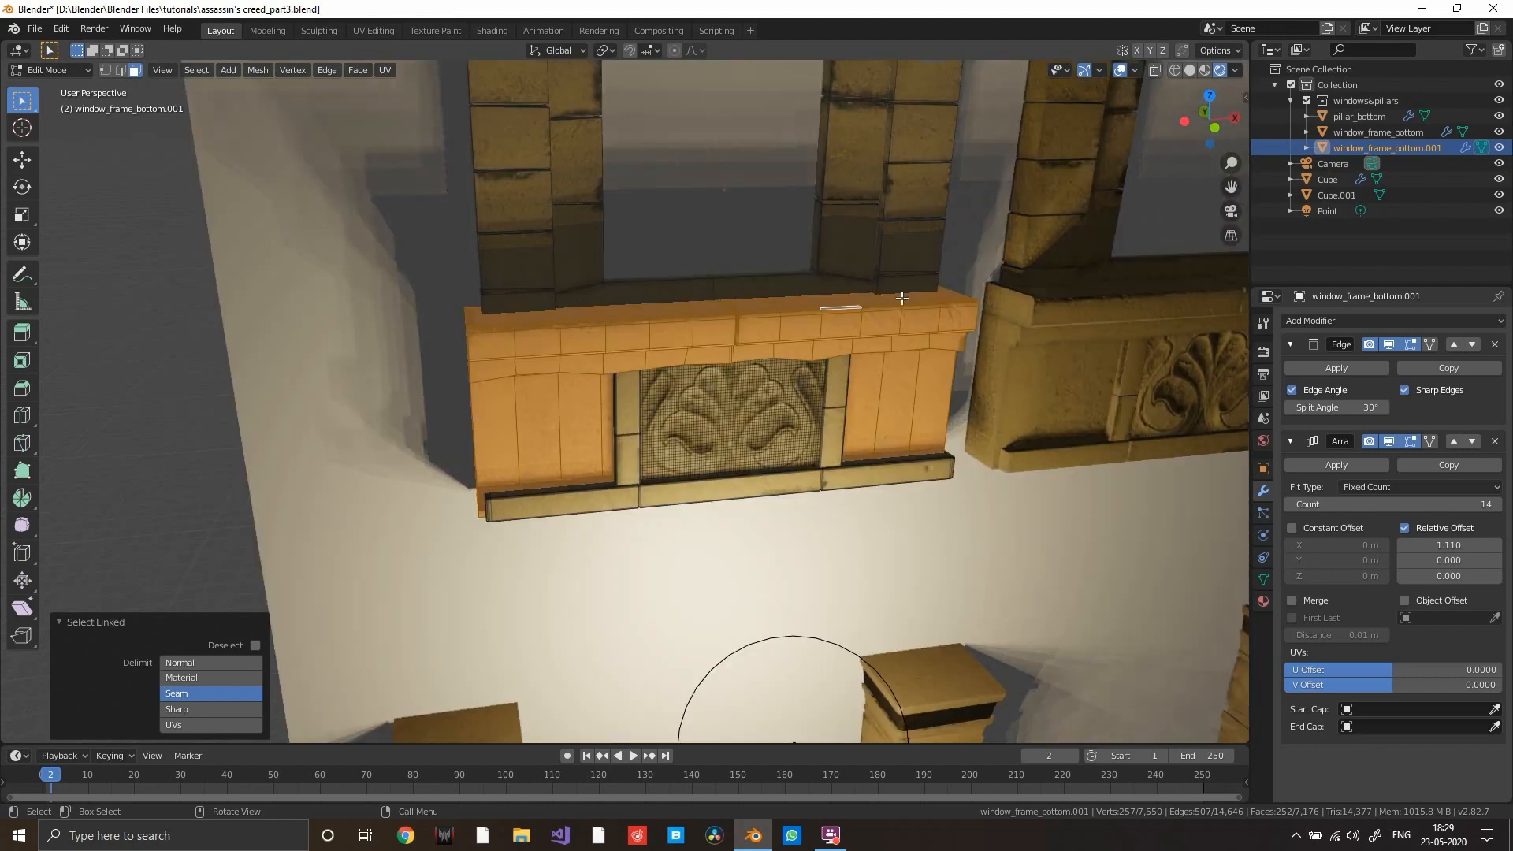
shift+middle_drag(752, 341, 696, 343)
shift+middle_drag(697, 343, 793, 258)
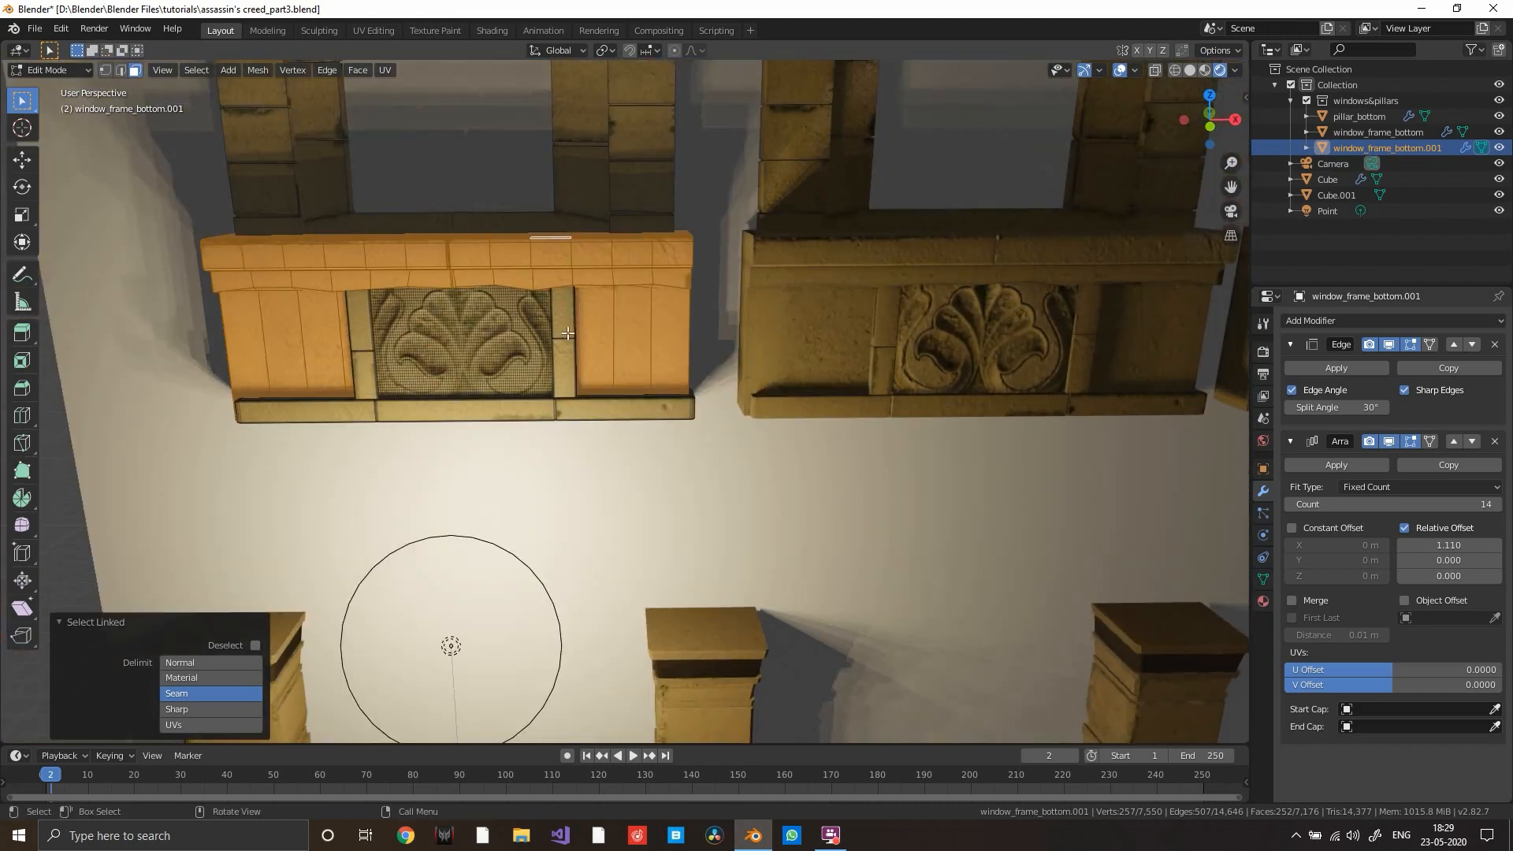
key(l)
key(l)
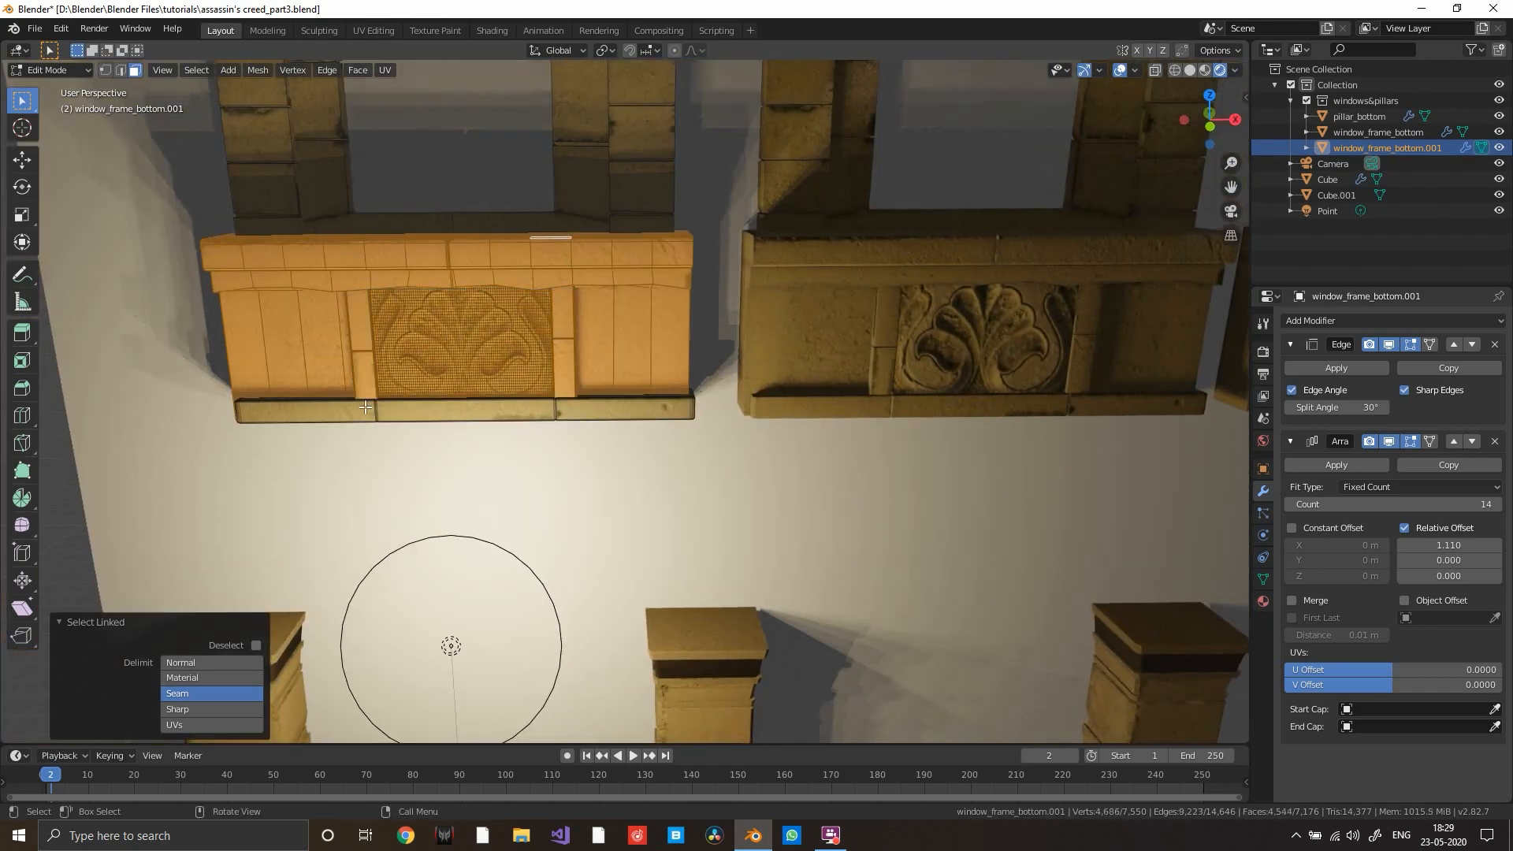
middle_drag(664, 388, 591, 321)
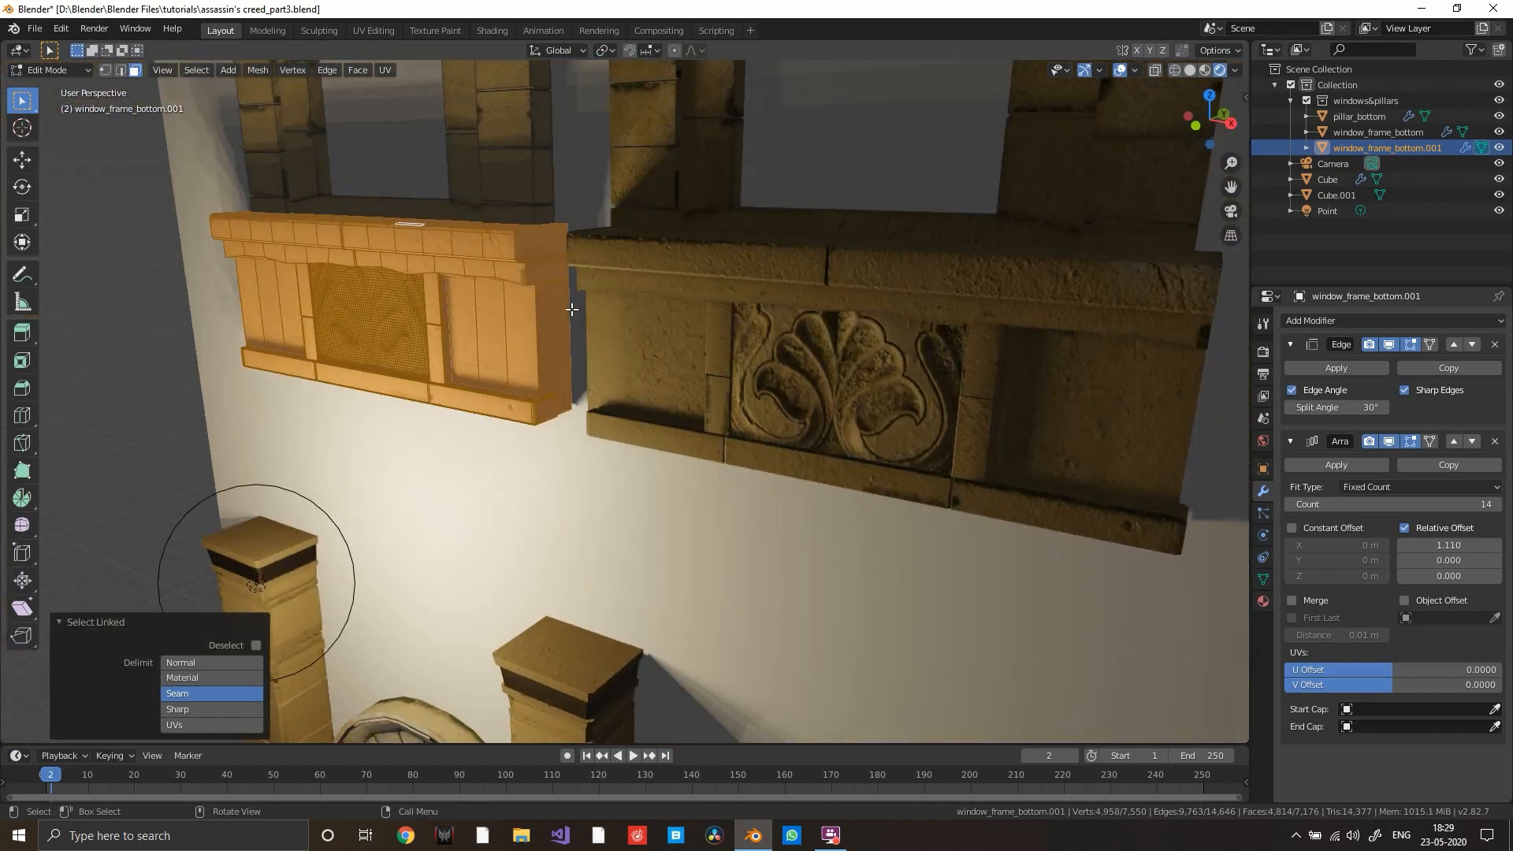
key(x)
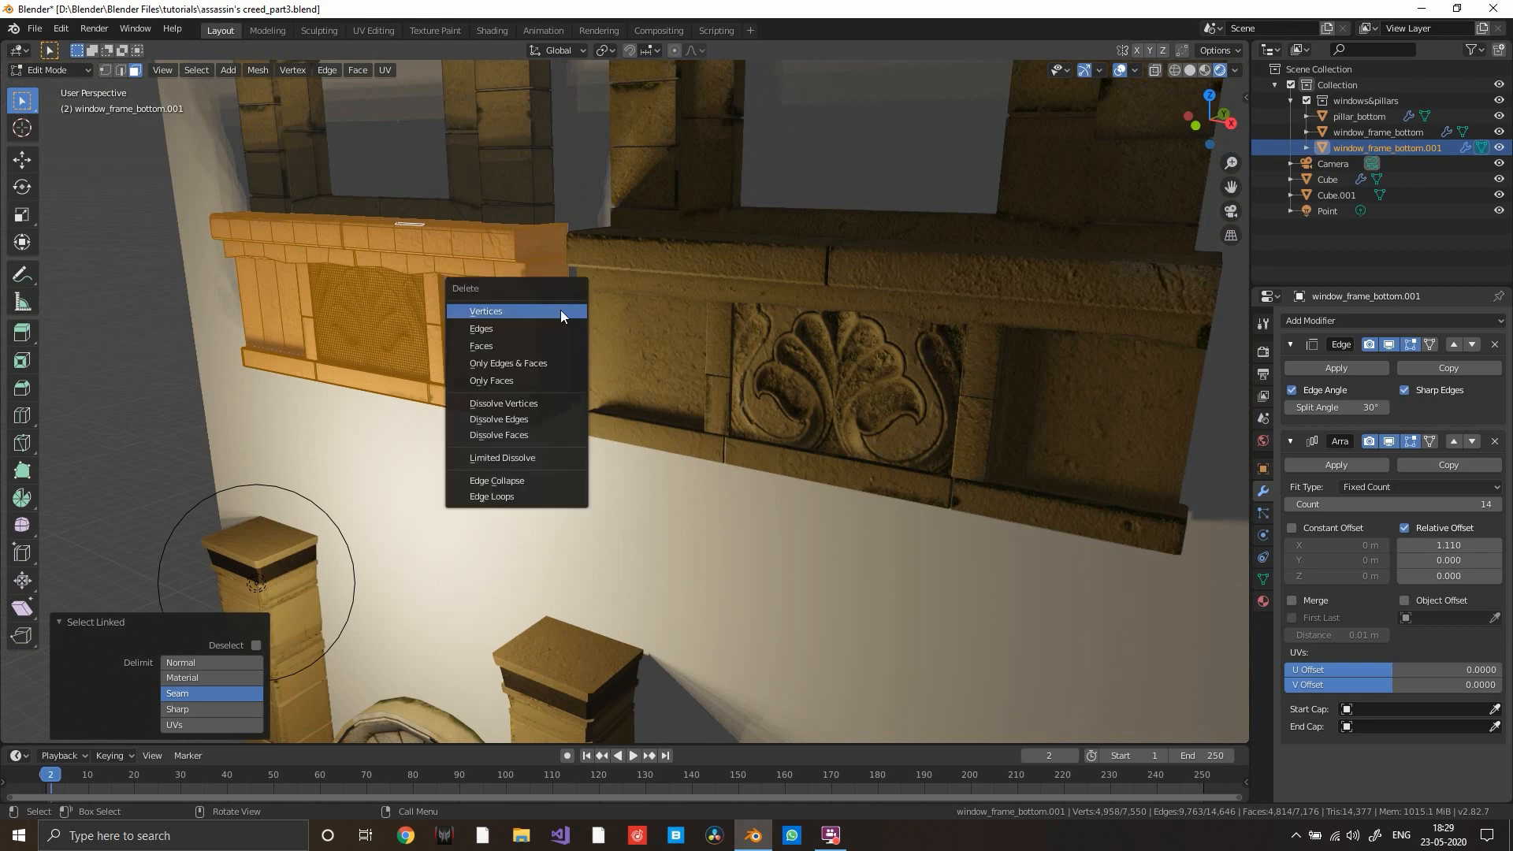
click(558, 337)
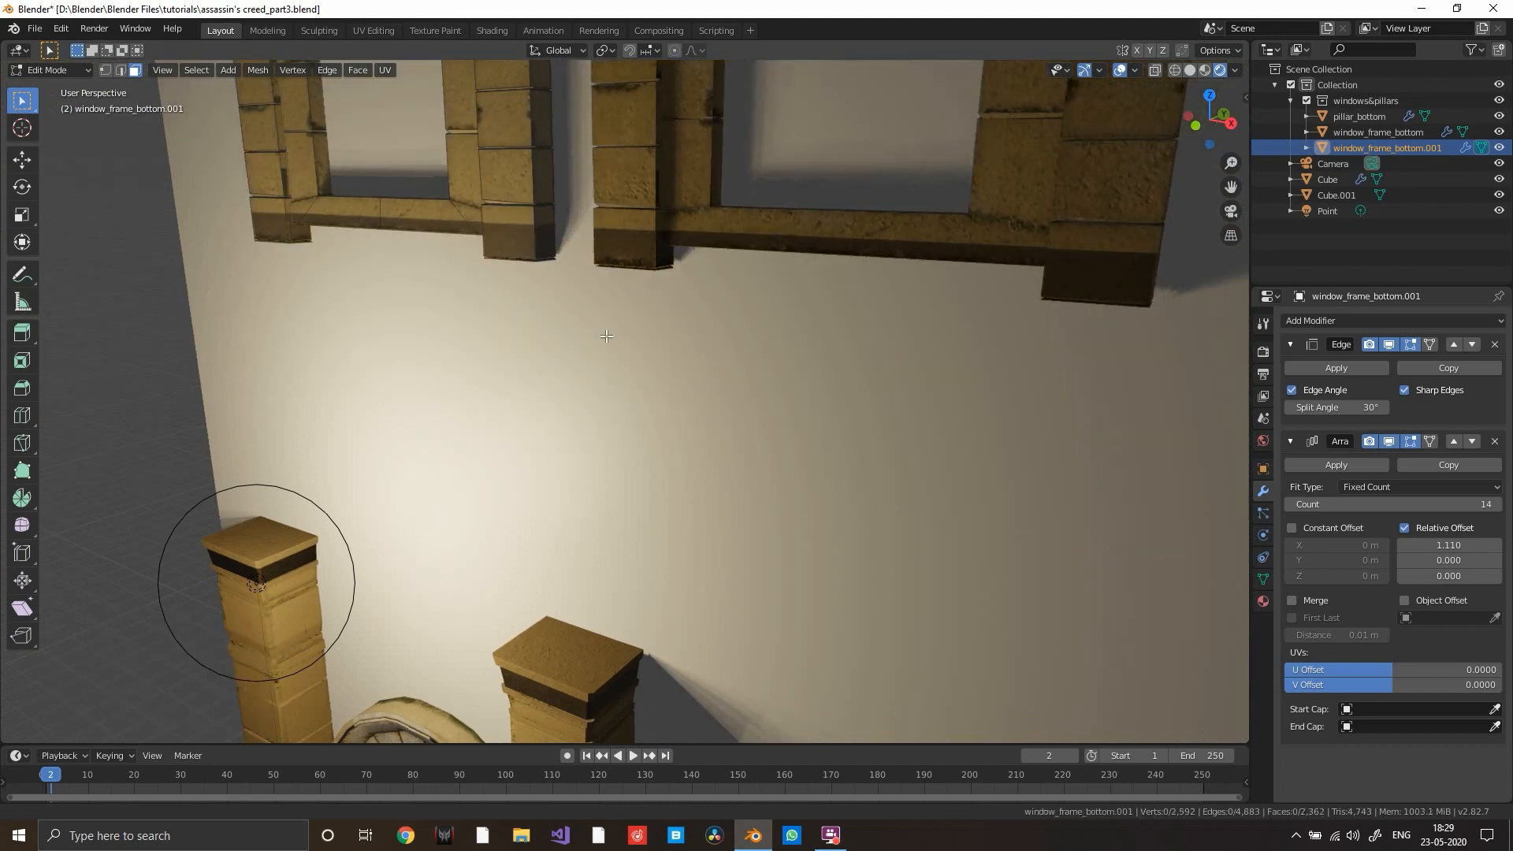
- Duplicate the bottom row of pillars 15.4 m up along Z to stand between the upper window frames
middle_drag(504, 328, 685, 338)
scroll(686, 338, down, 5)
middle_drag(796, 364, 498, 427)
scroll(752, 370, up, 4)
scroll(707, 274, down, 2)
key(Tab)
click(469, 428)
scroll(754, 339, down, 3)
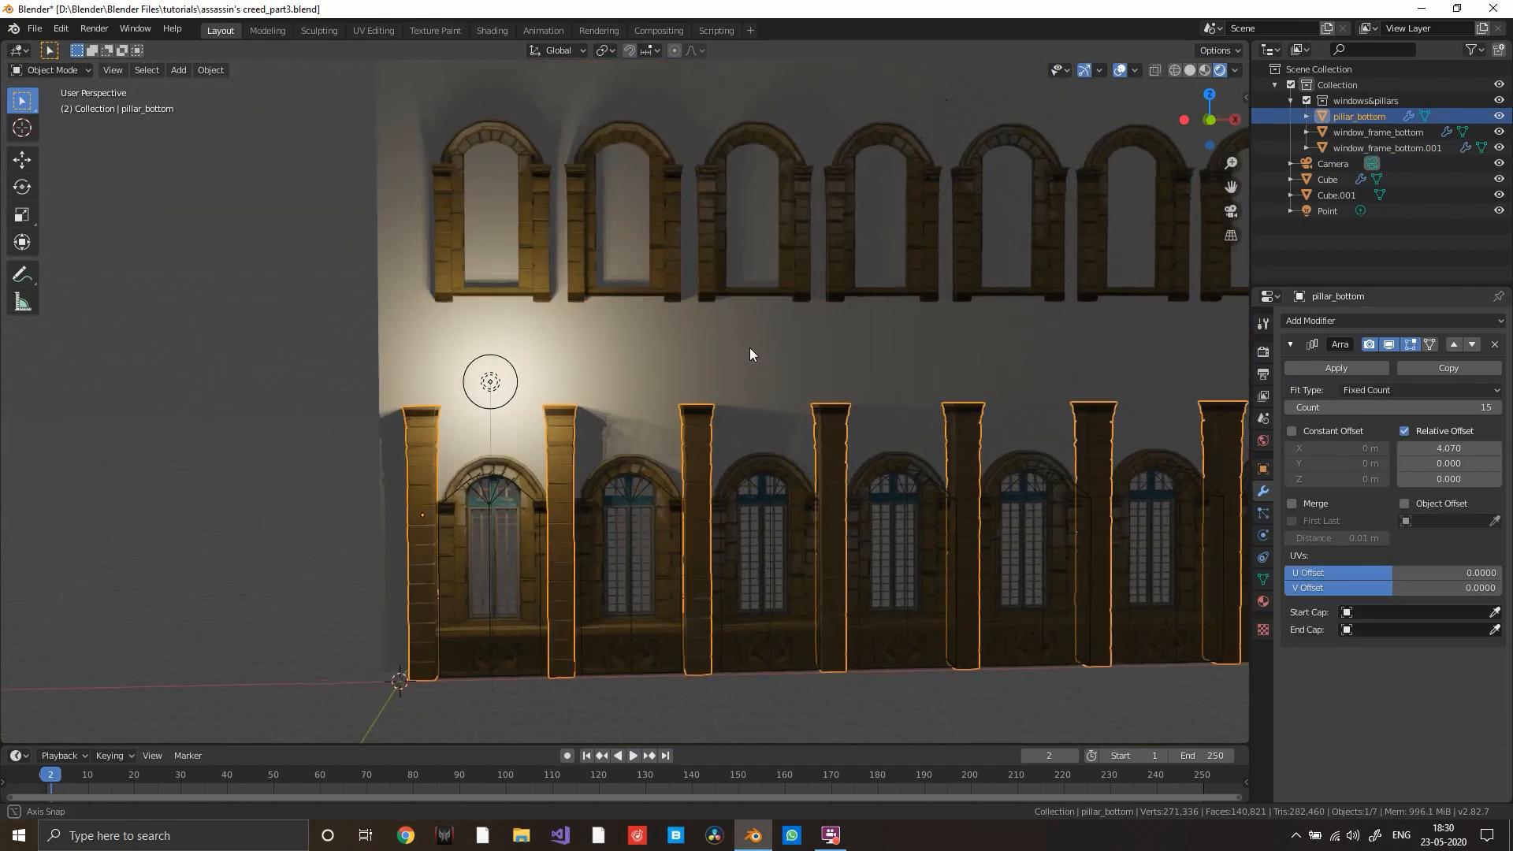
key(shift+d)
key(z)
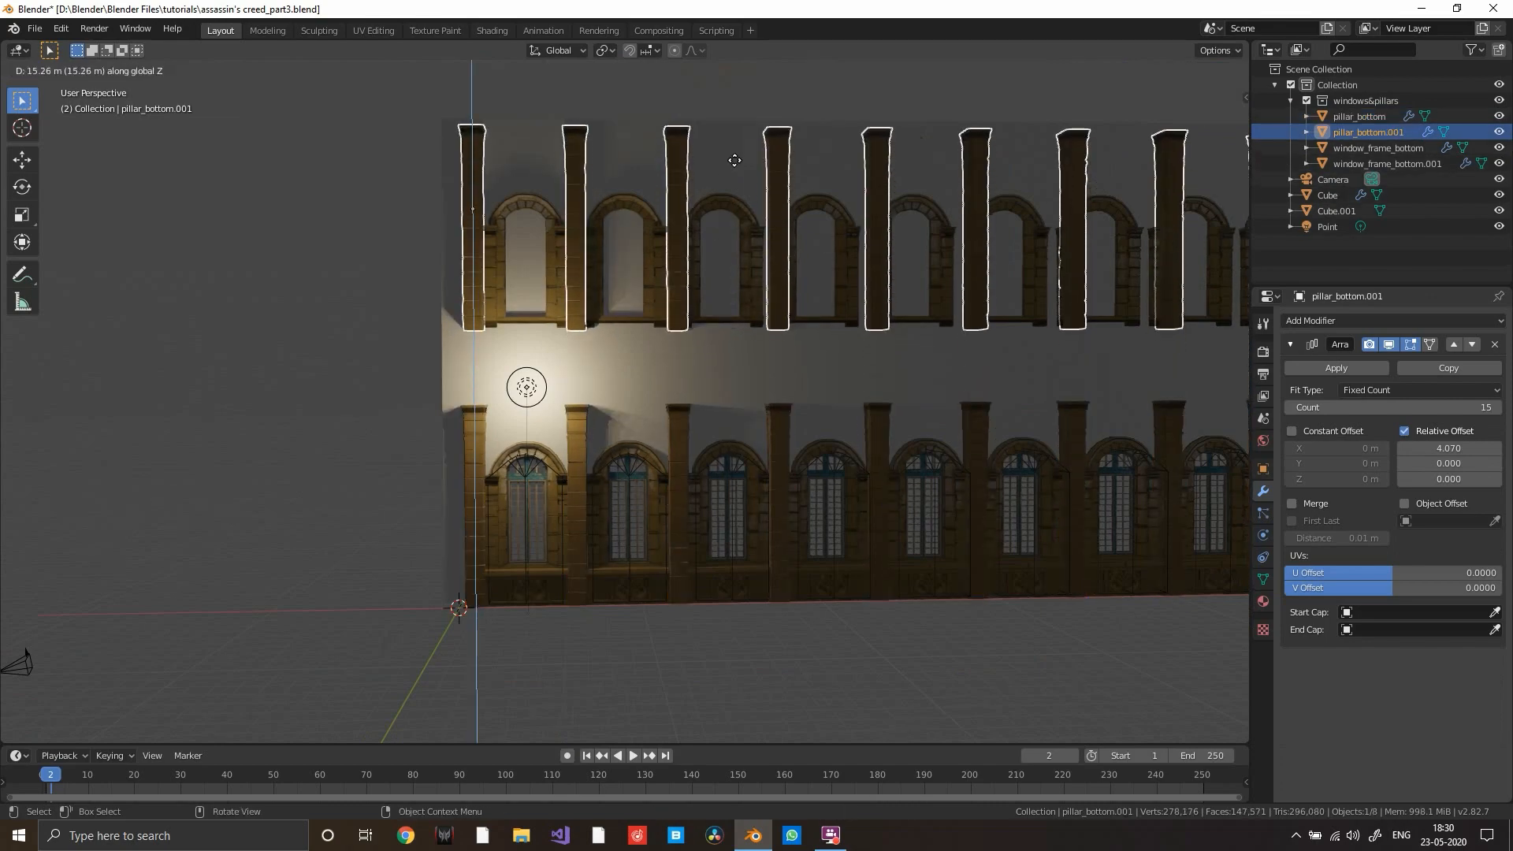
click(728, 163)
- Move the upper pillars 0.34 m along Y relative to the window frames
shift+middle_drag(726, 177, 716, 331)
scroll(787, 253, up, 5)
scroll(706, 341, up, 2)
key(g)
key(y)
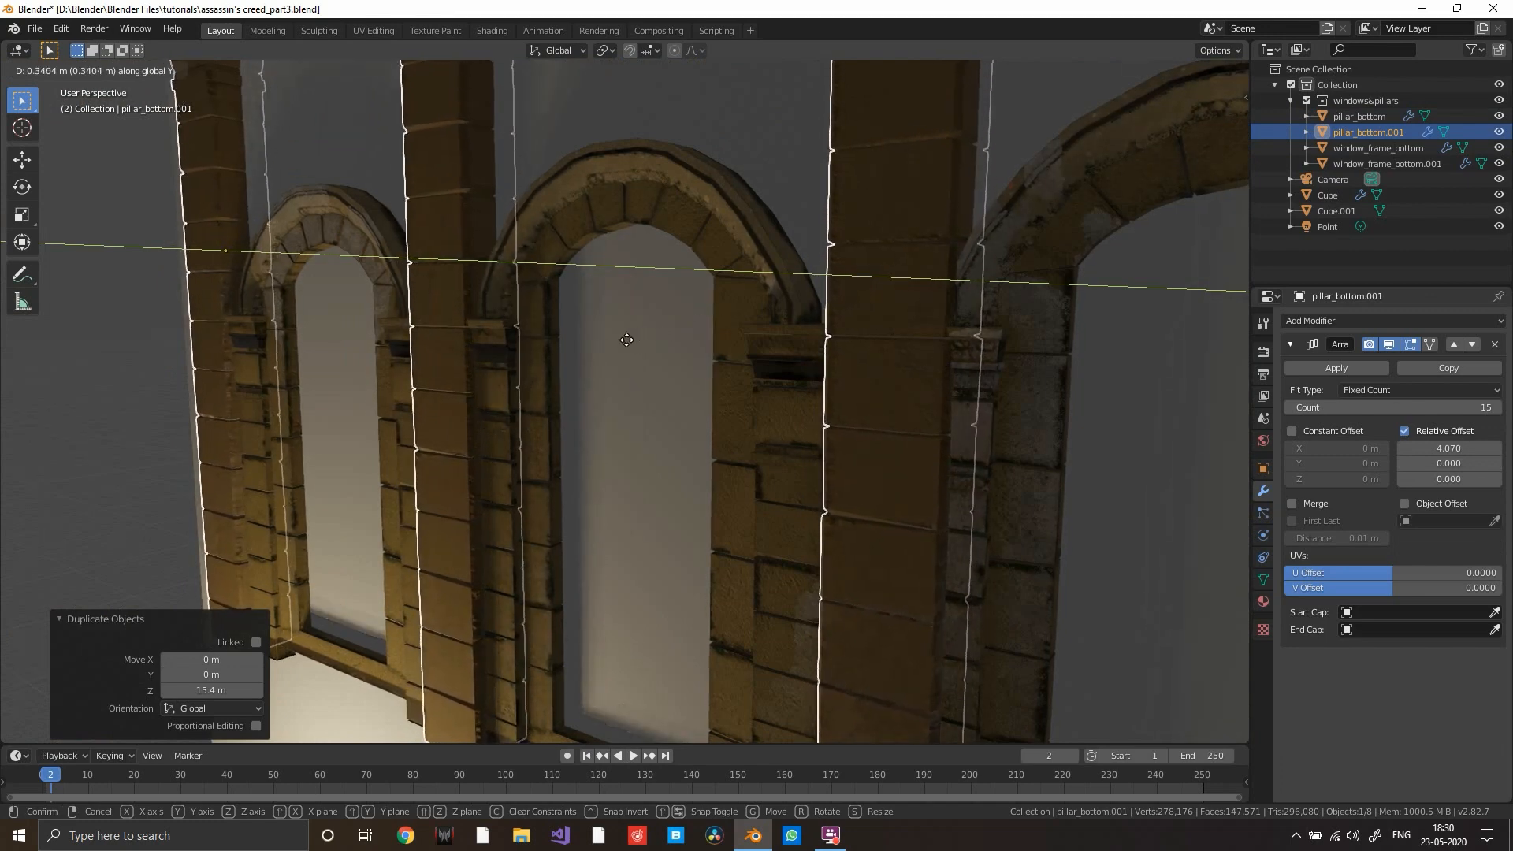
click(627, 345)
middle_drag(740, 356, 635, 376)
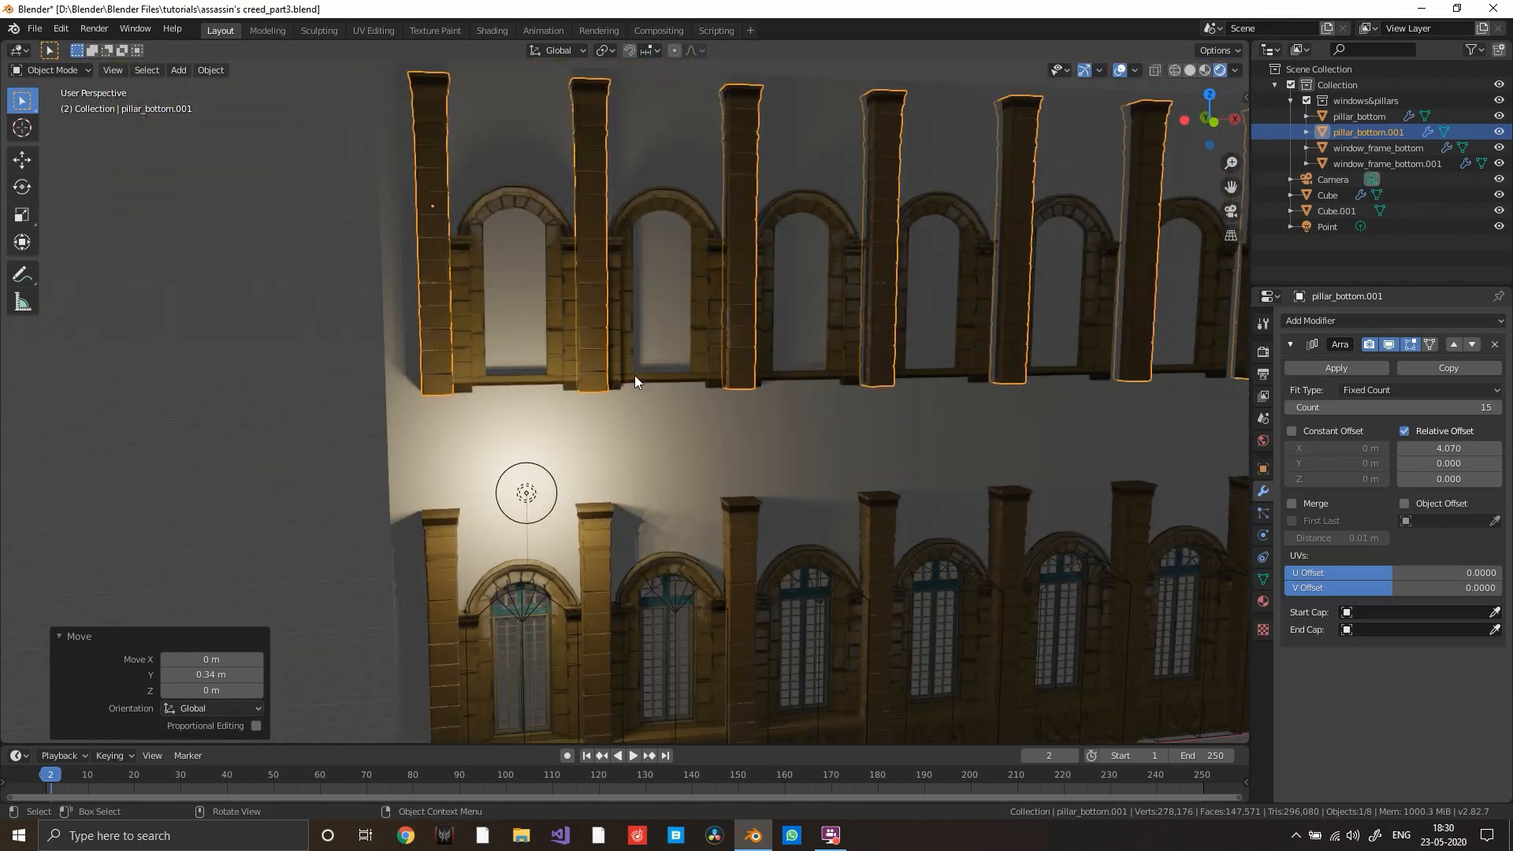
- Duplicate the first arched cutter of the Boolean object 14.1 m up along Z onto the first upper window
click(563, 339)
click(559, 593)
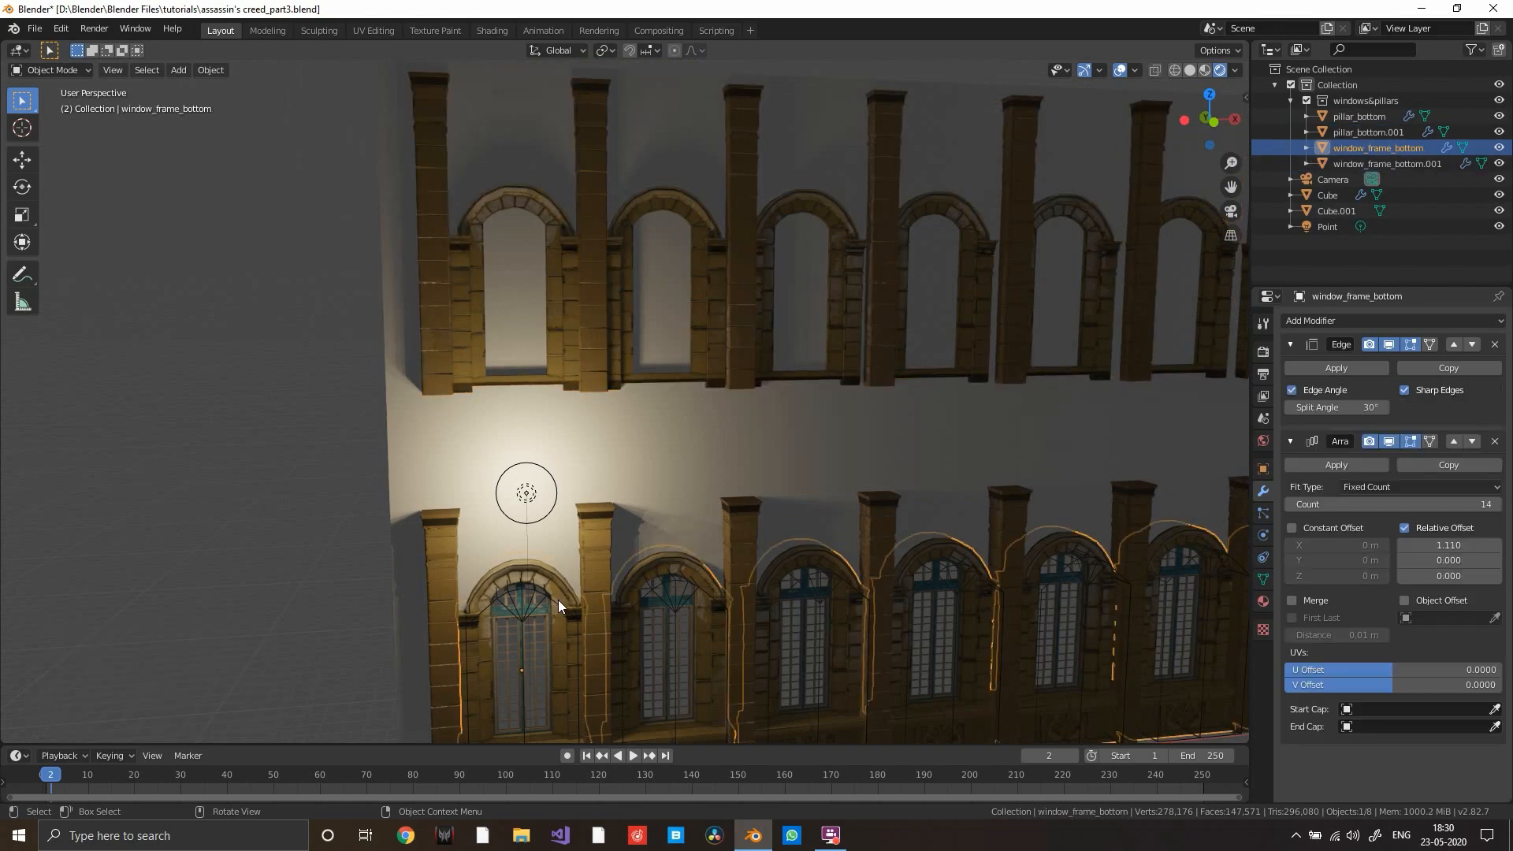
click(574, 596)
key(g)
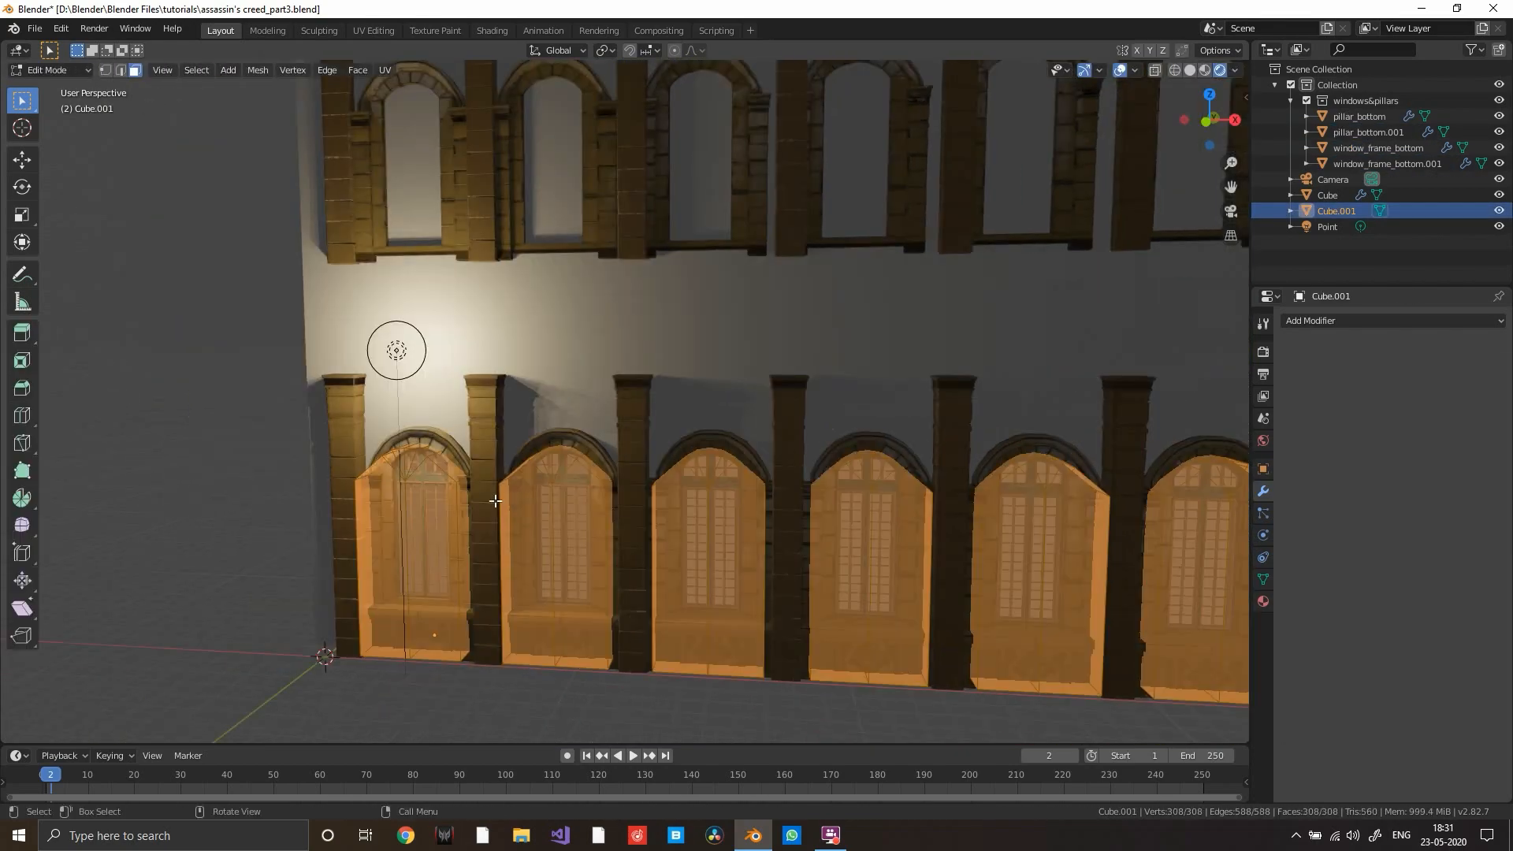
click(447, 491)
key(ctrl+l)
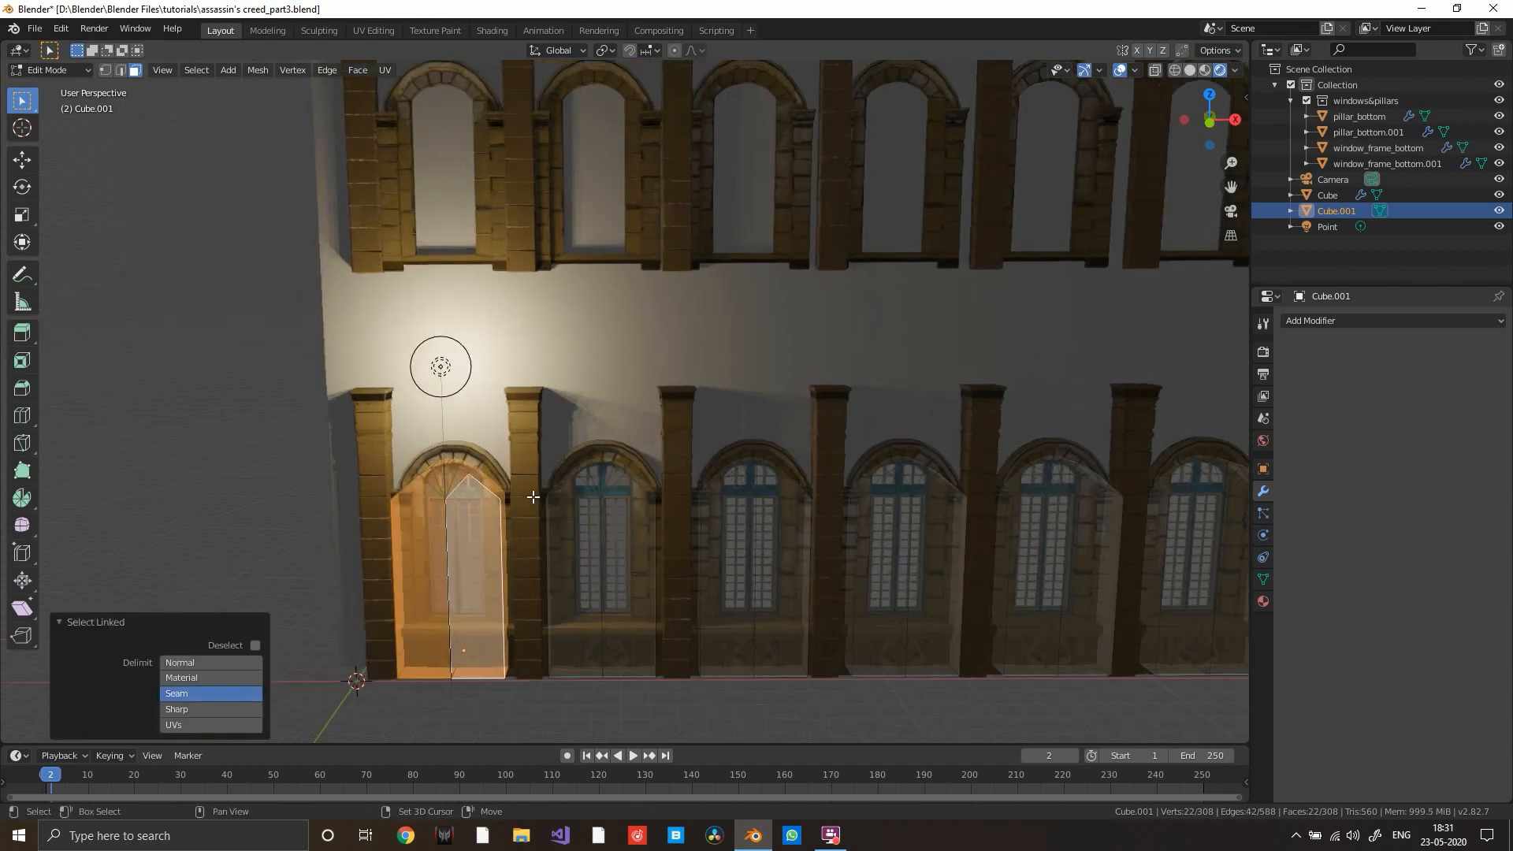
key(g)
key(z)
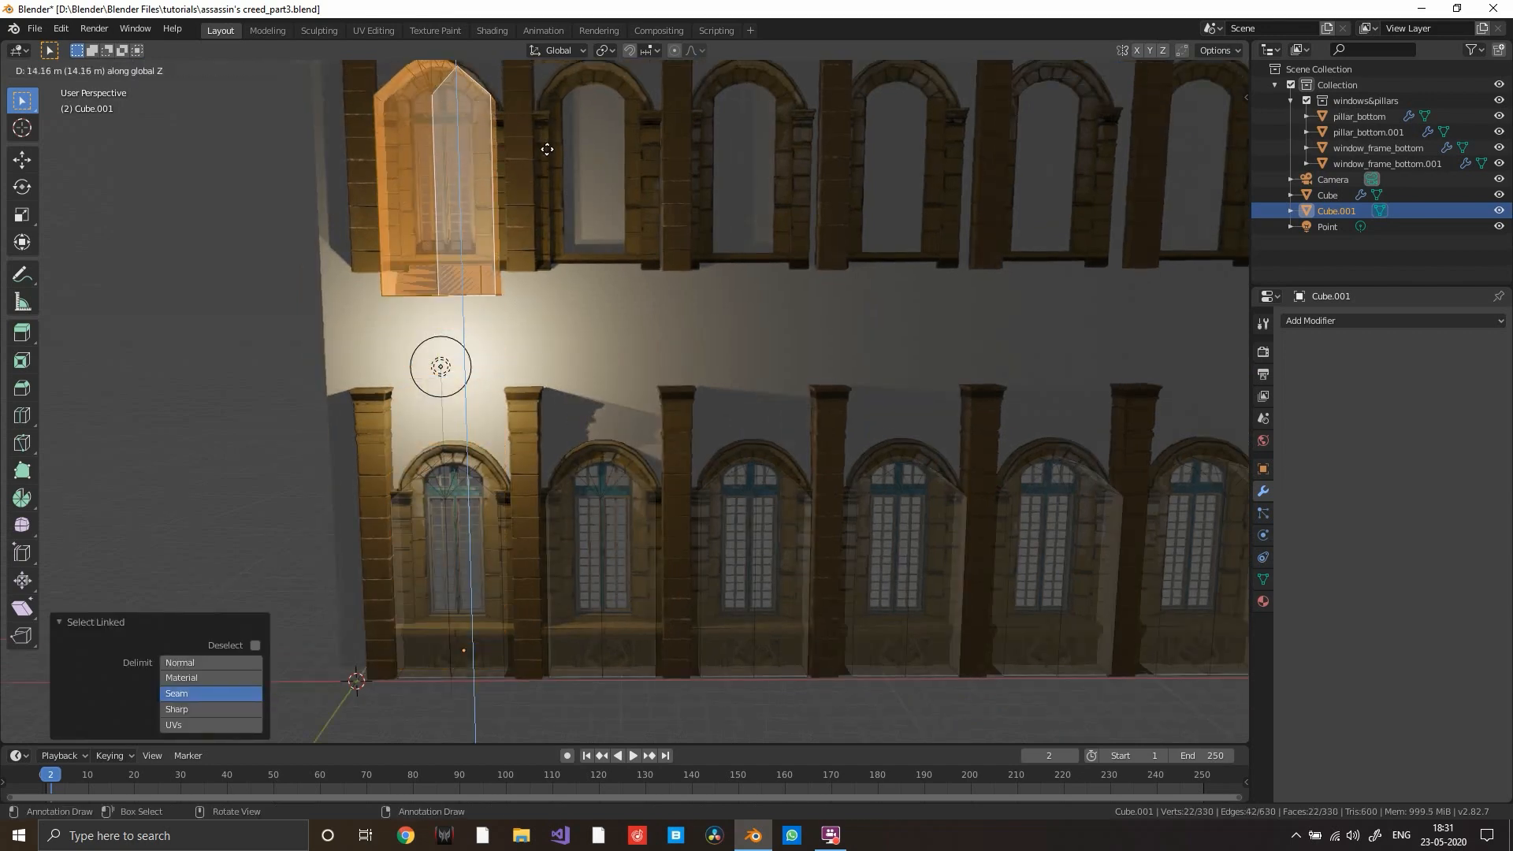
click(546, 149)
- Raise both bottom faces of the duplicated cutter along Z to the upper window frame's sill
scroll(551, 149, up, 6)
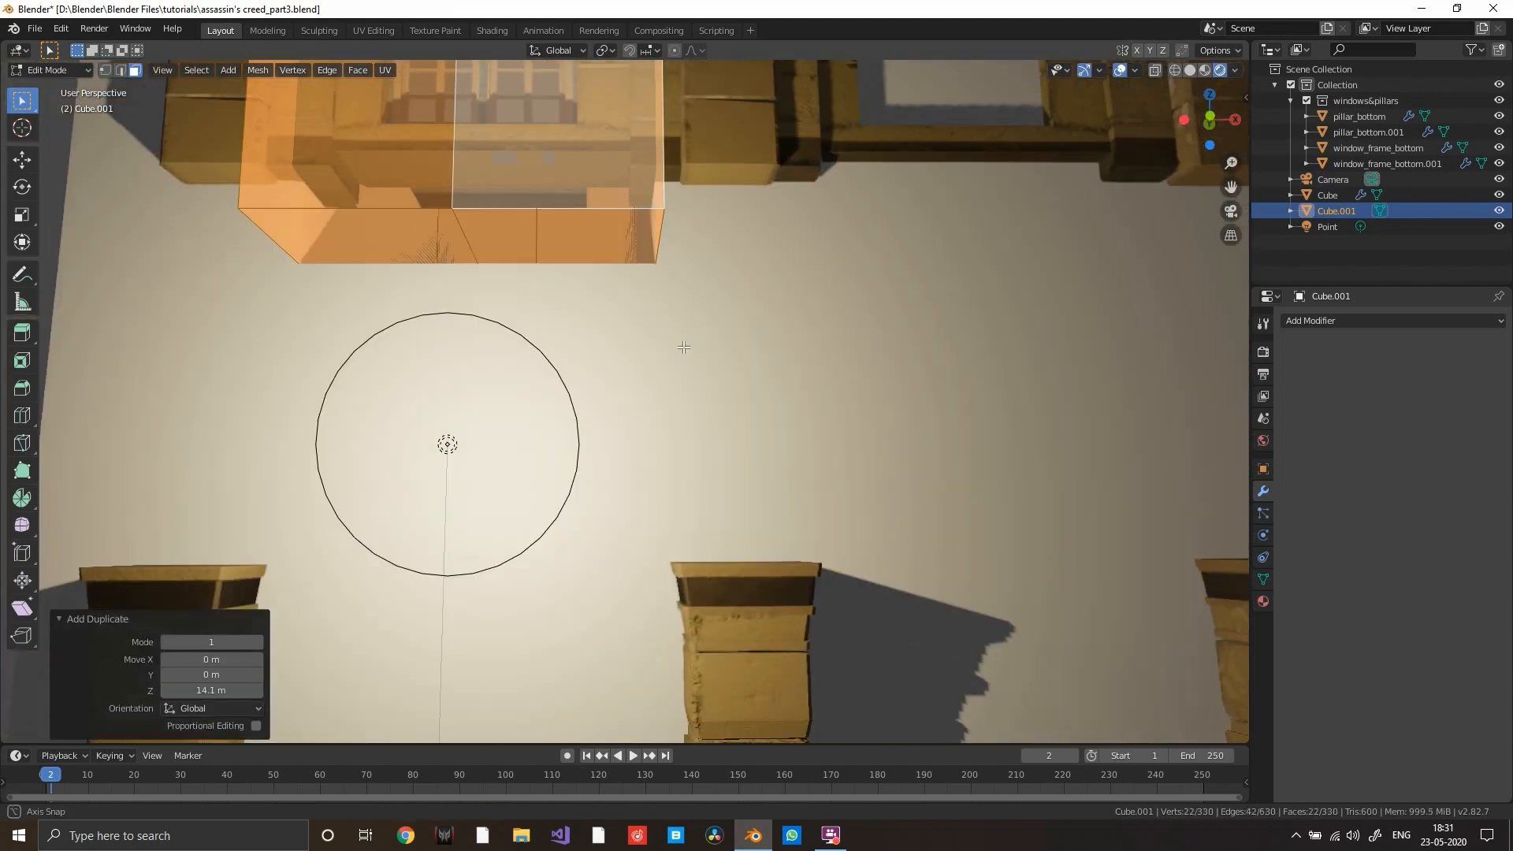
middle_drag(684, 348, 682, 334)
click(546, 203)
shift+click(426, 199)
middle_drag(554, 224, 579, 277)
key(z)
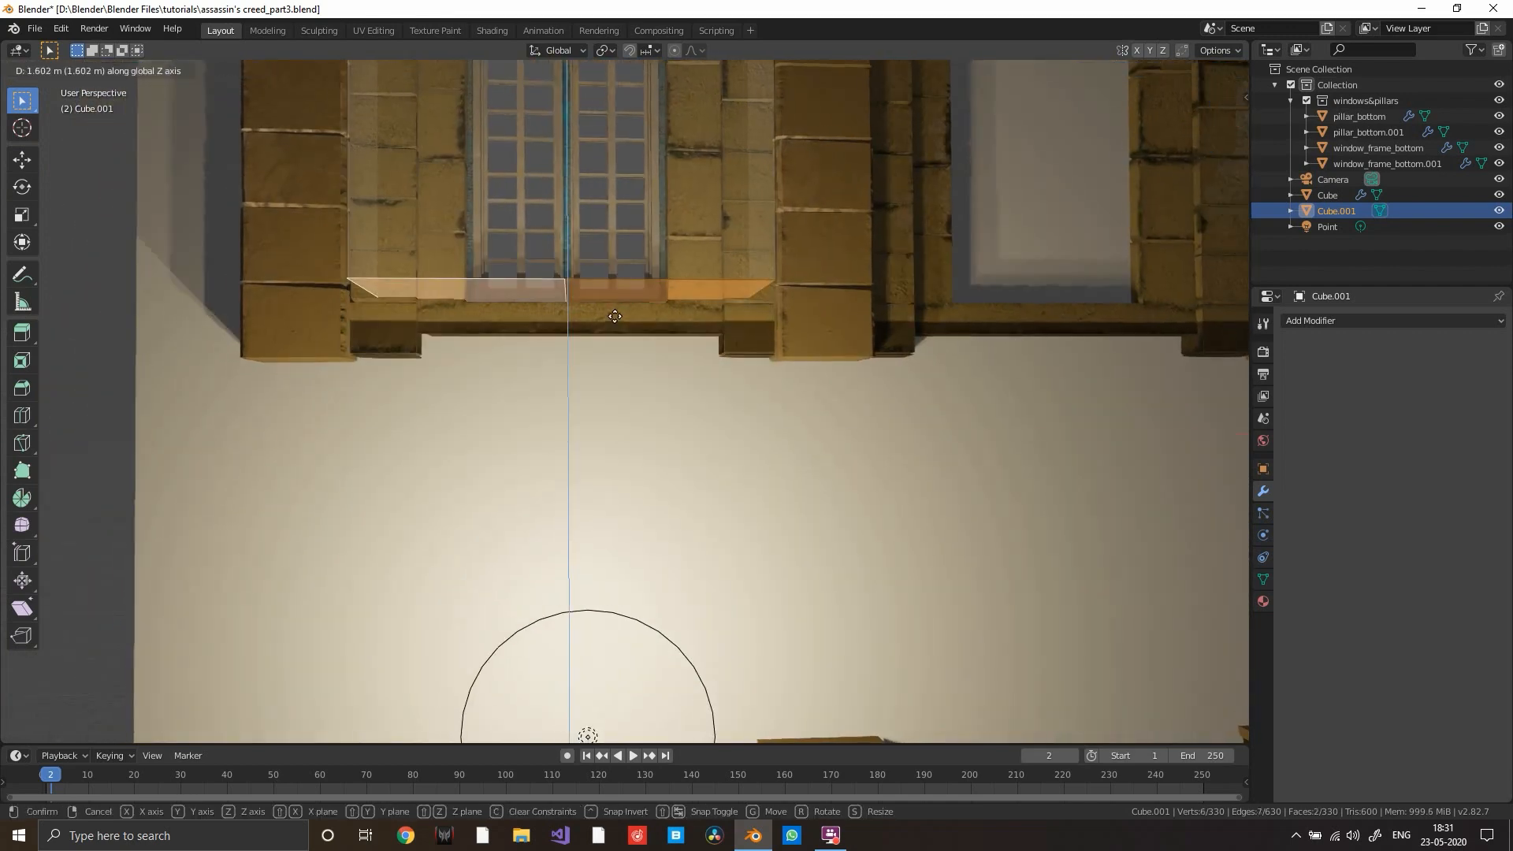
click(612, 332)
scroll(687, 349, down, 3)
scroll(687, 349, down, 2)
middle_drag(687, 349, 655, 418)
- Separate the upper window's arched cutter from the bottom cutters into its own object
key(Tab)
click(542, 334)
click(556, 330)
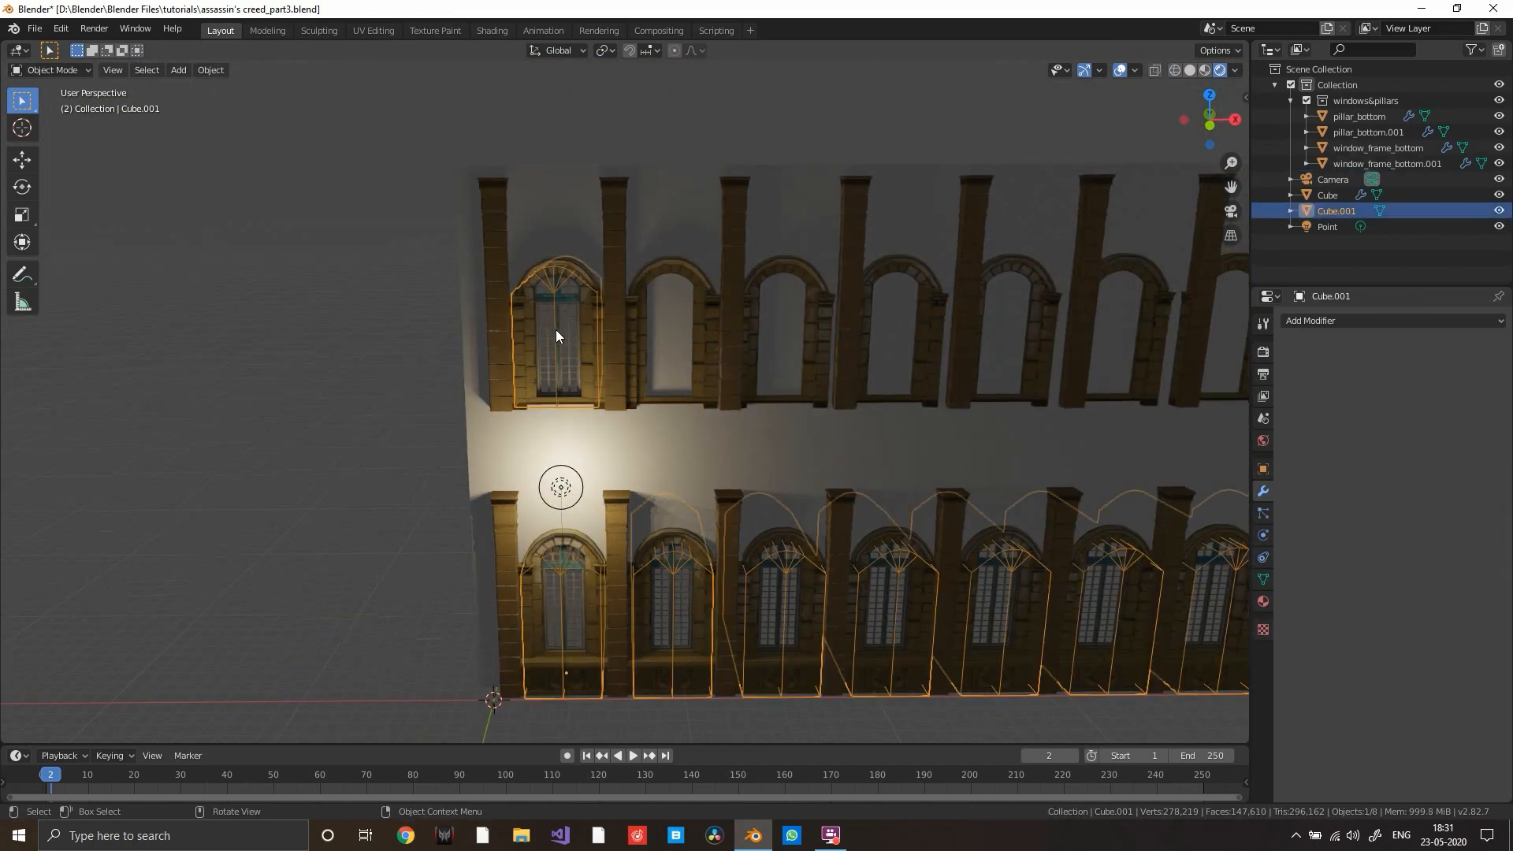
click(556, 329)
click(555, 330)
key(Tab)
middle_drag(549, 348, 544, 347)
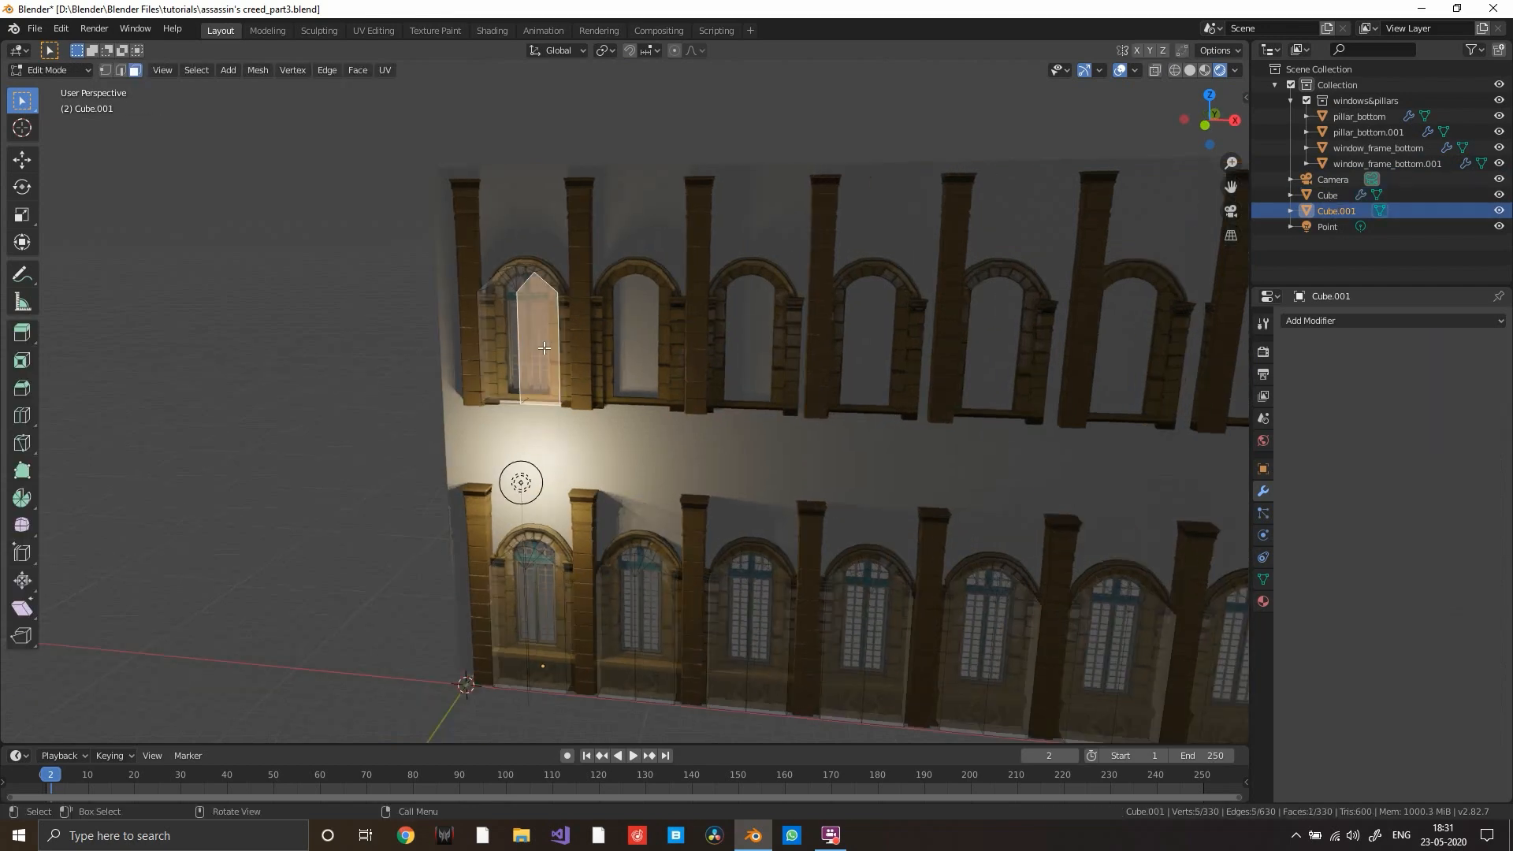
key(l)
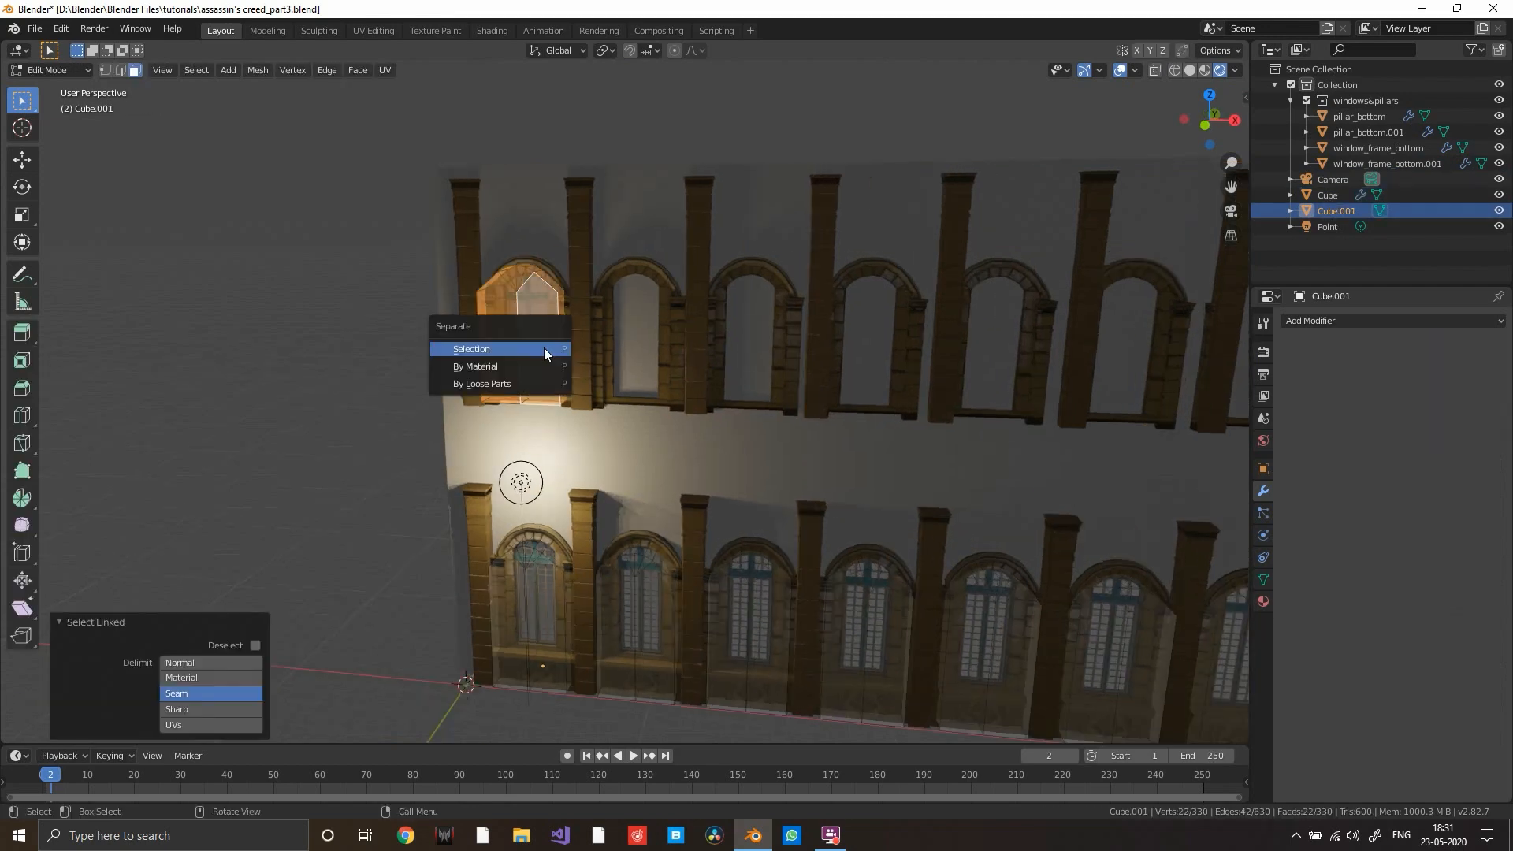
click(544, 348)
key(Tab)
- Add an Array modifier with a count of 14 to the separated upper cutter
click(556, 328)
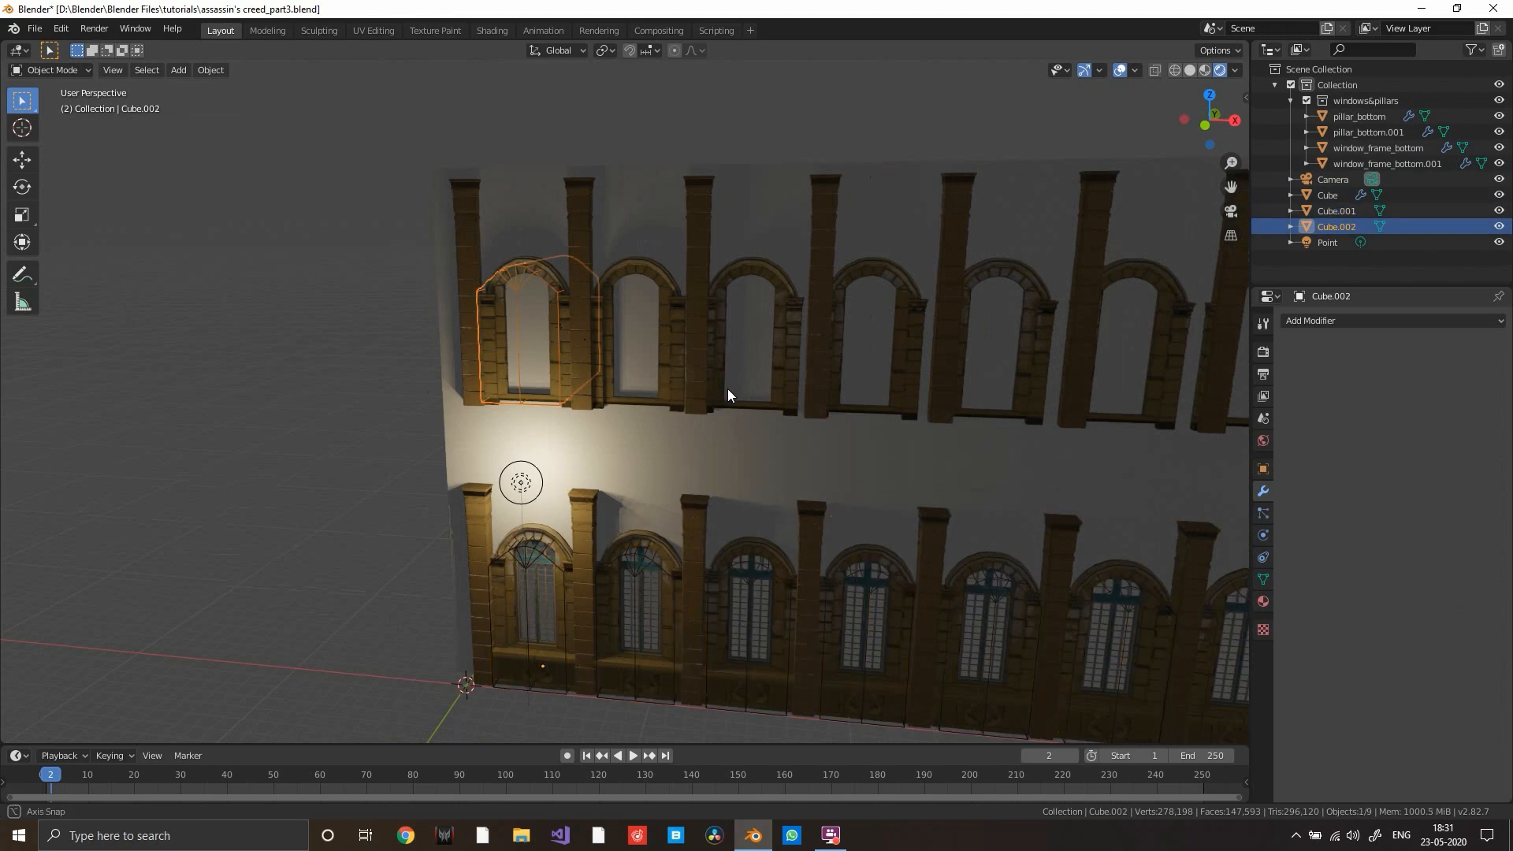
middle_drag(726, 389, 816, 381)
click(1331, 320)
click(1173, 359)
scroll(816, 382, up, 2)
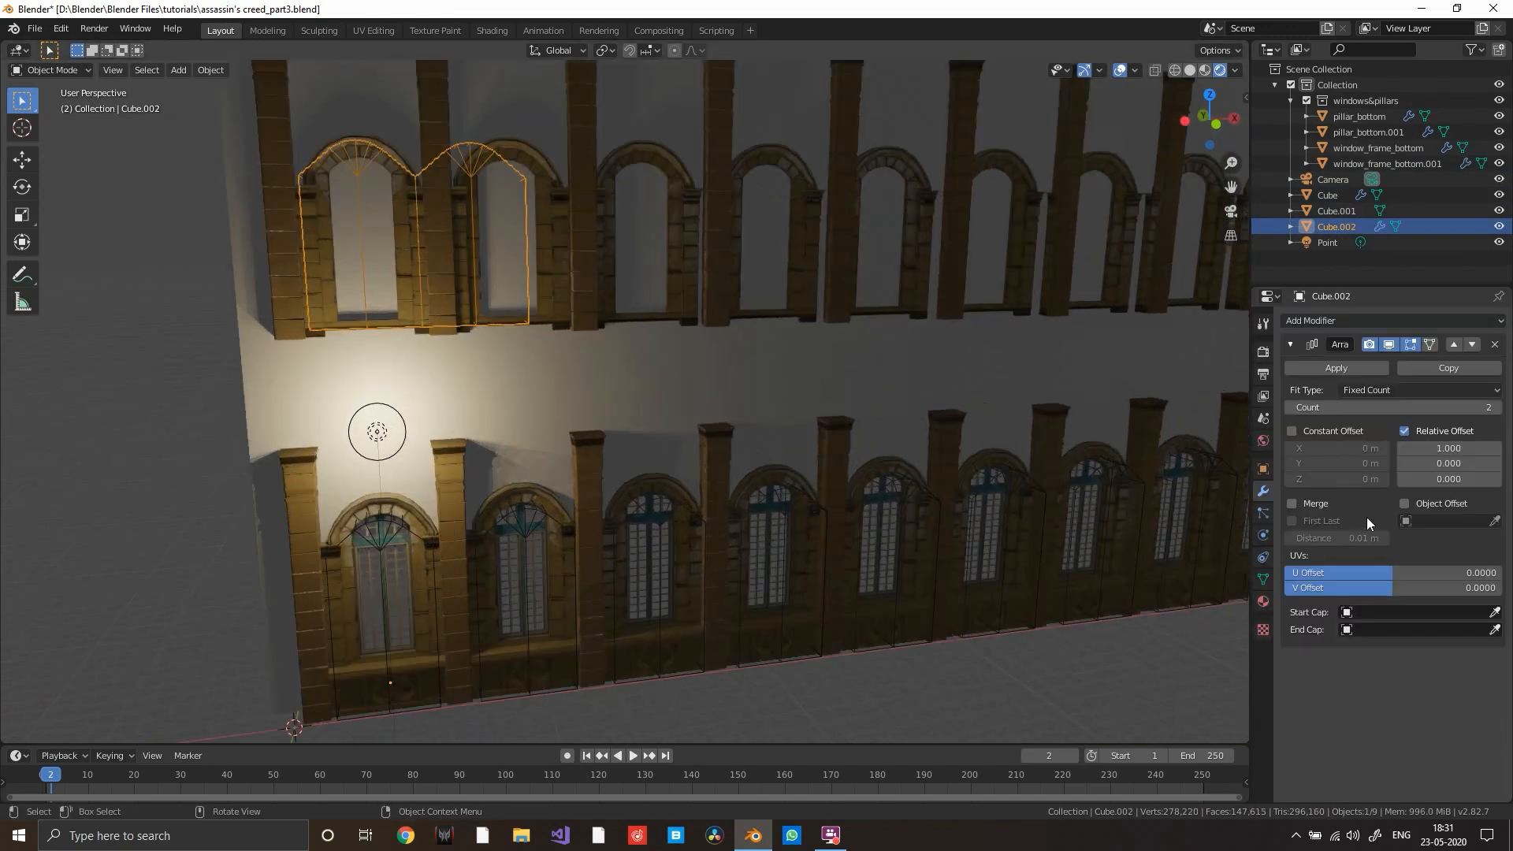
click(684, 536)
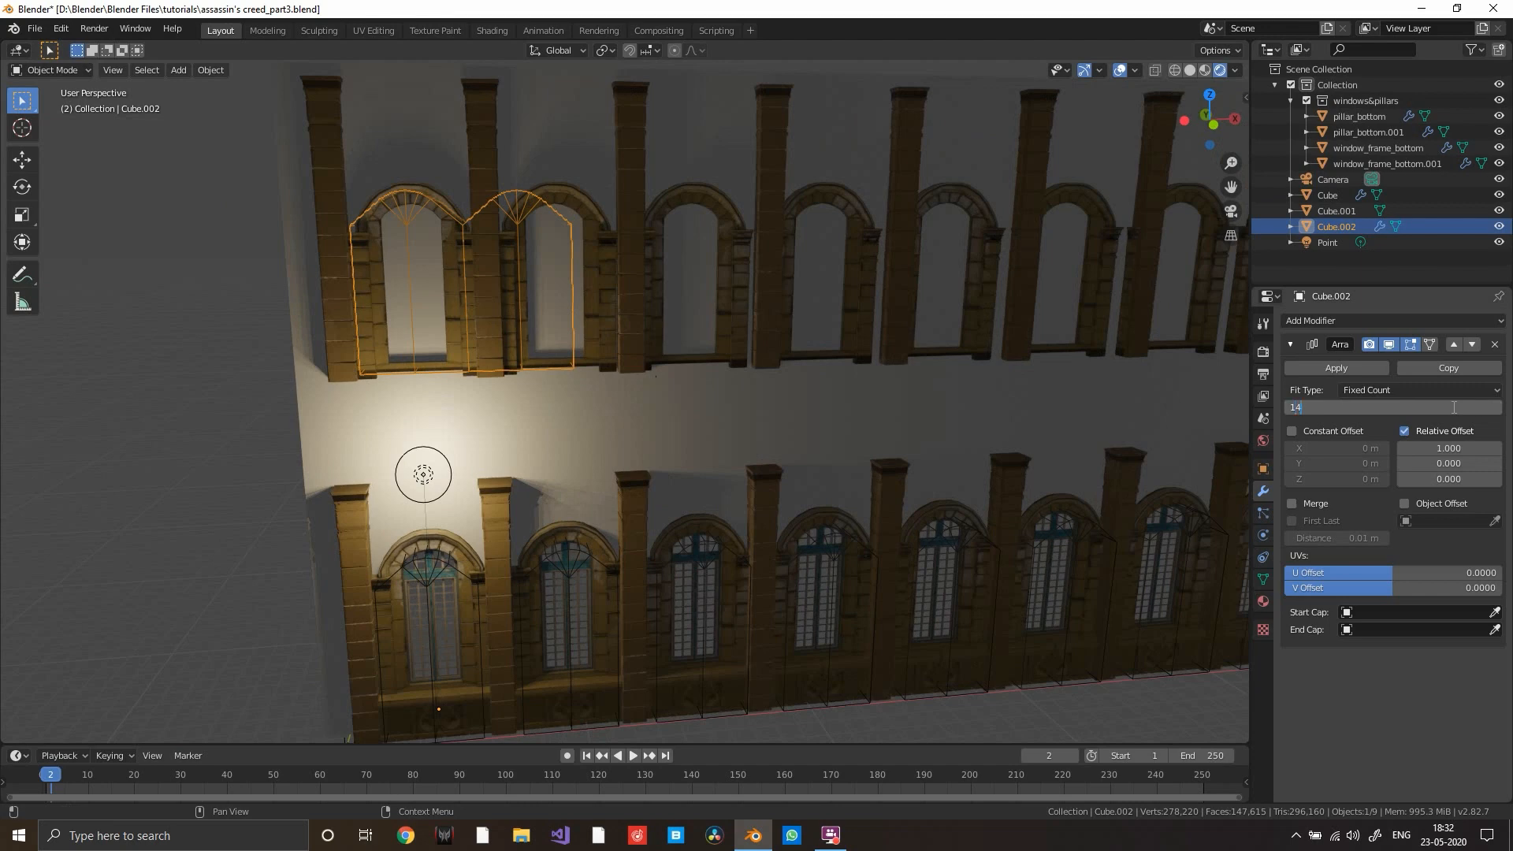
drag(1387, 406, 1452, 406)
scroll(805, 295, down, 4)
middle_drag(806, 295, 641, 329)
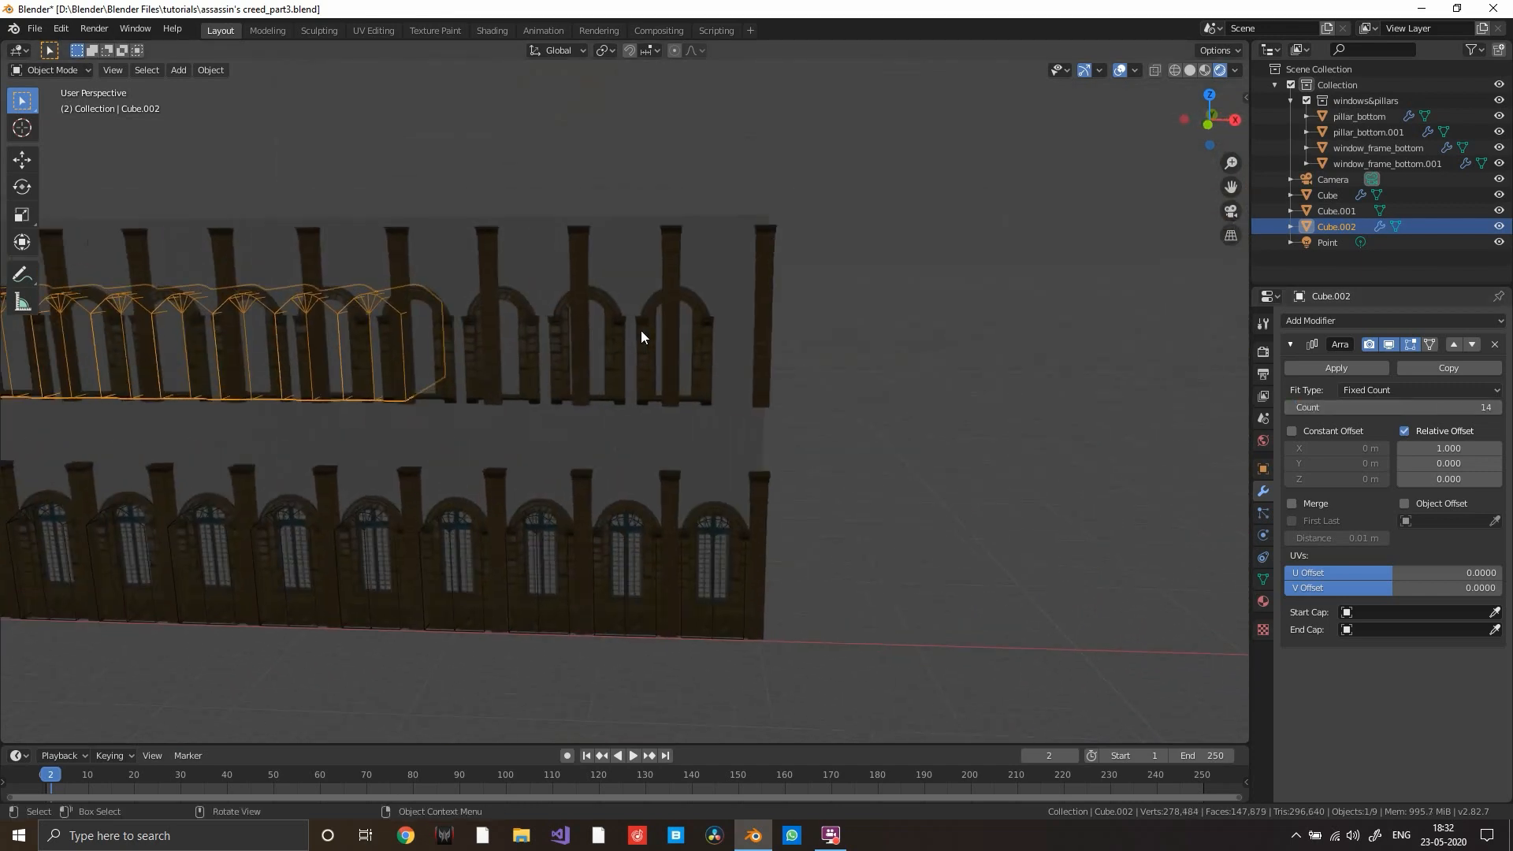
middle_drag(843, 323, 828, 301)
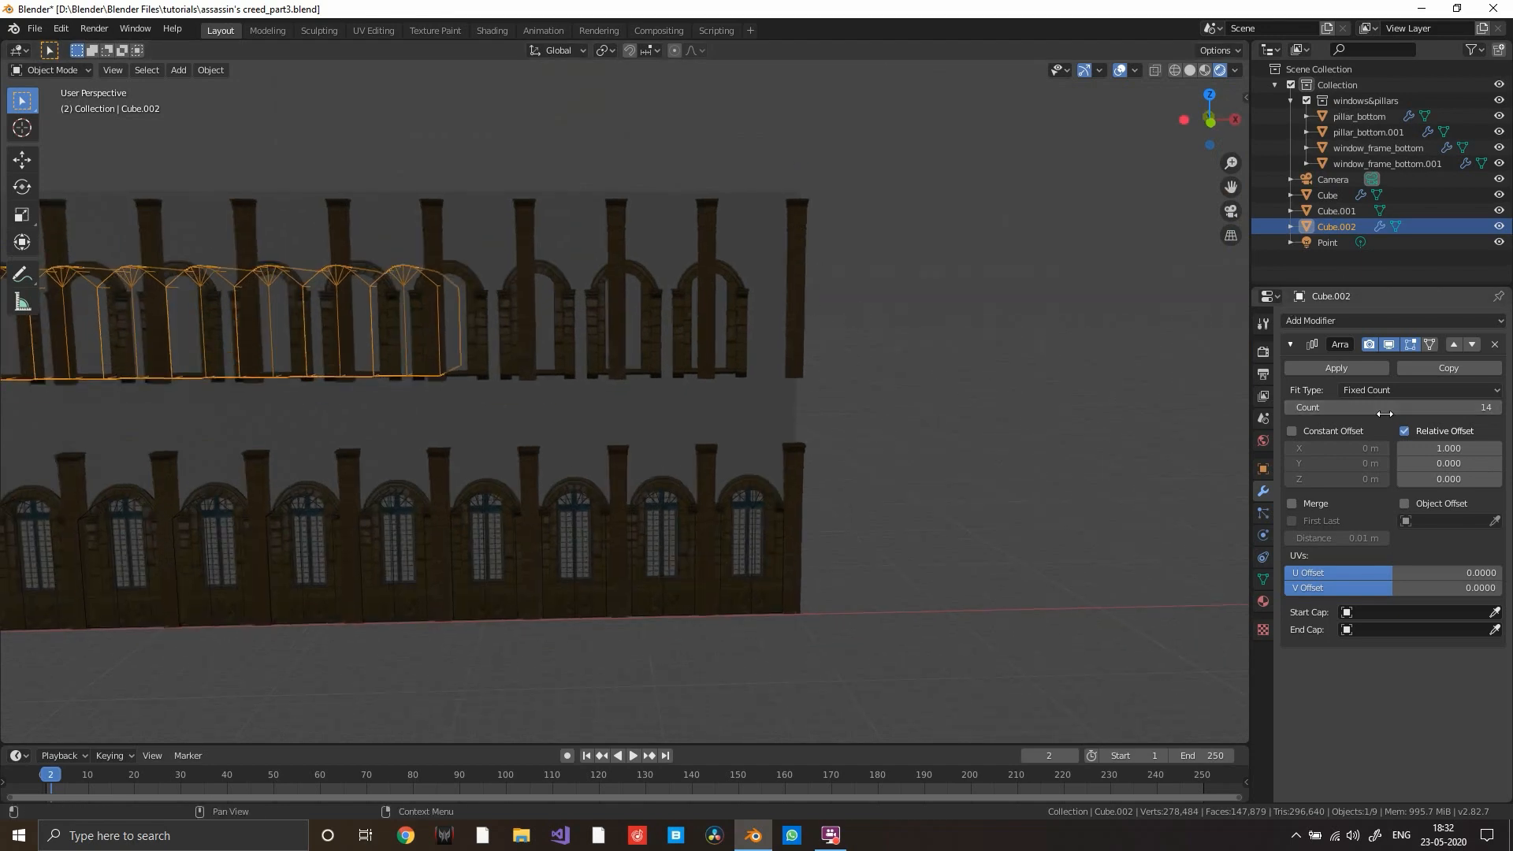
- Set the upper window frames' array relative X offset to 1.150 to fit them between the pillars
click(736, 312)
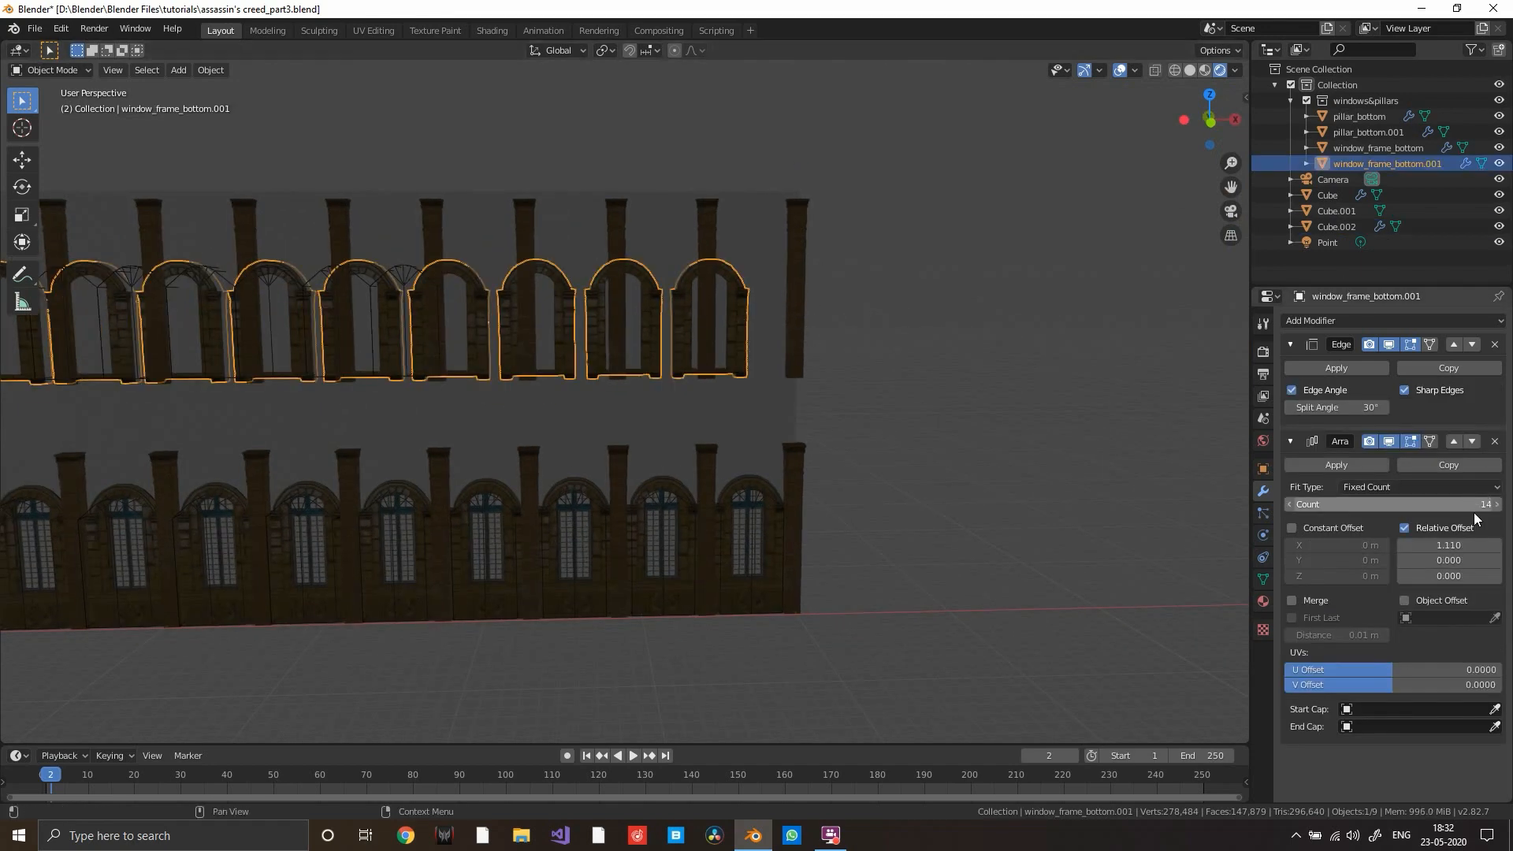
drag(1475, 543, 1492, 543)
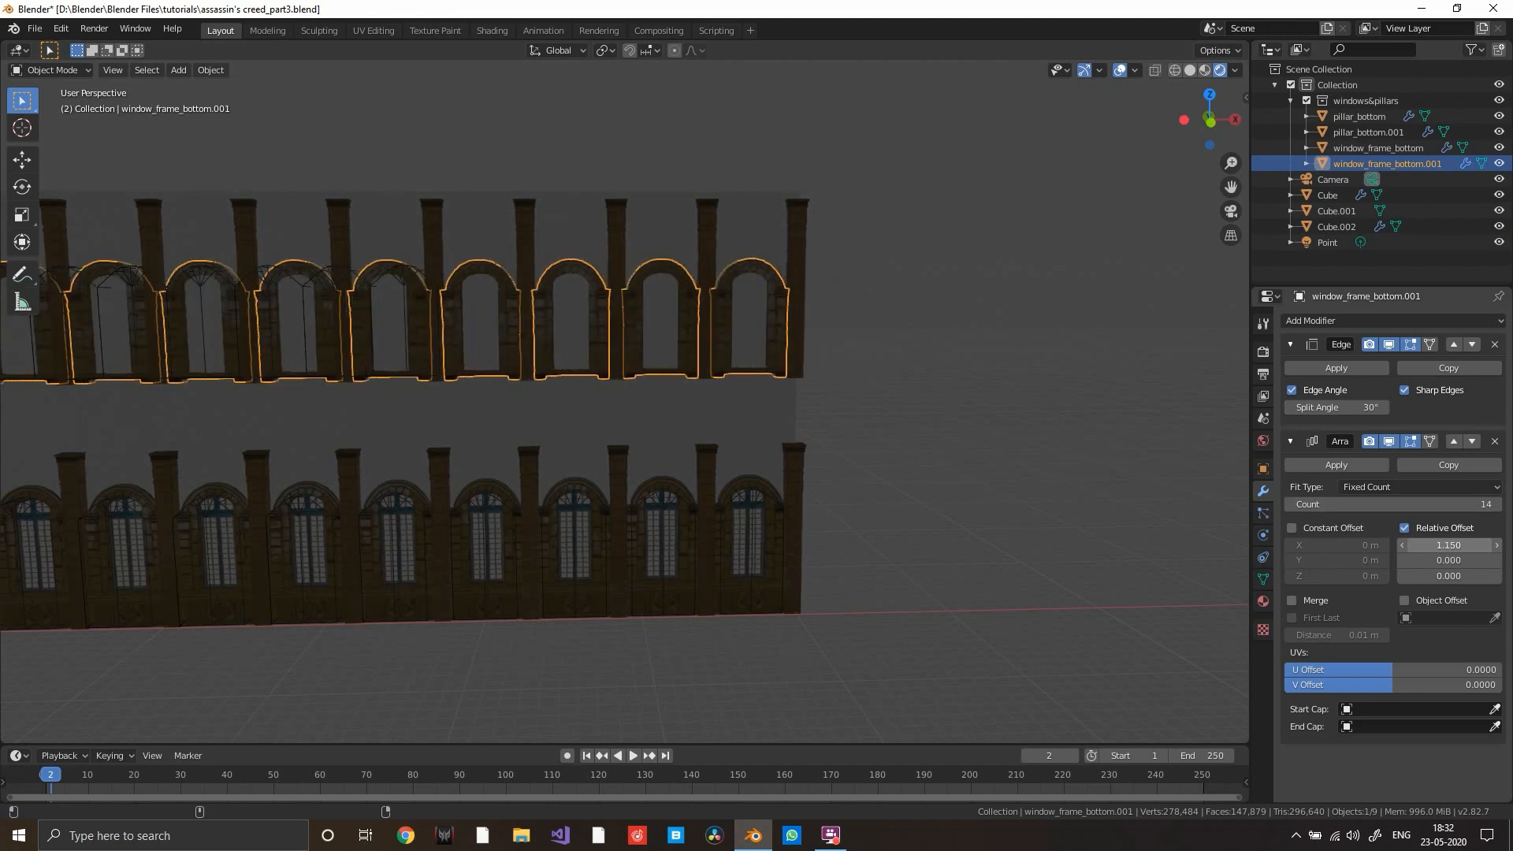
scroll(906, 339, up, 6)
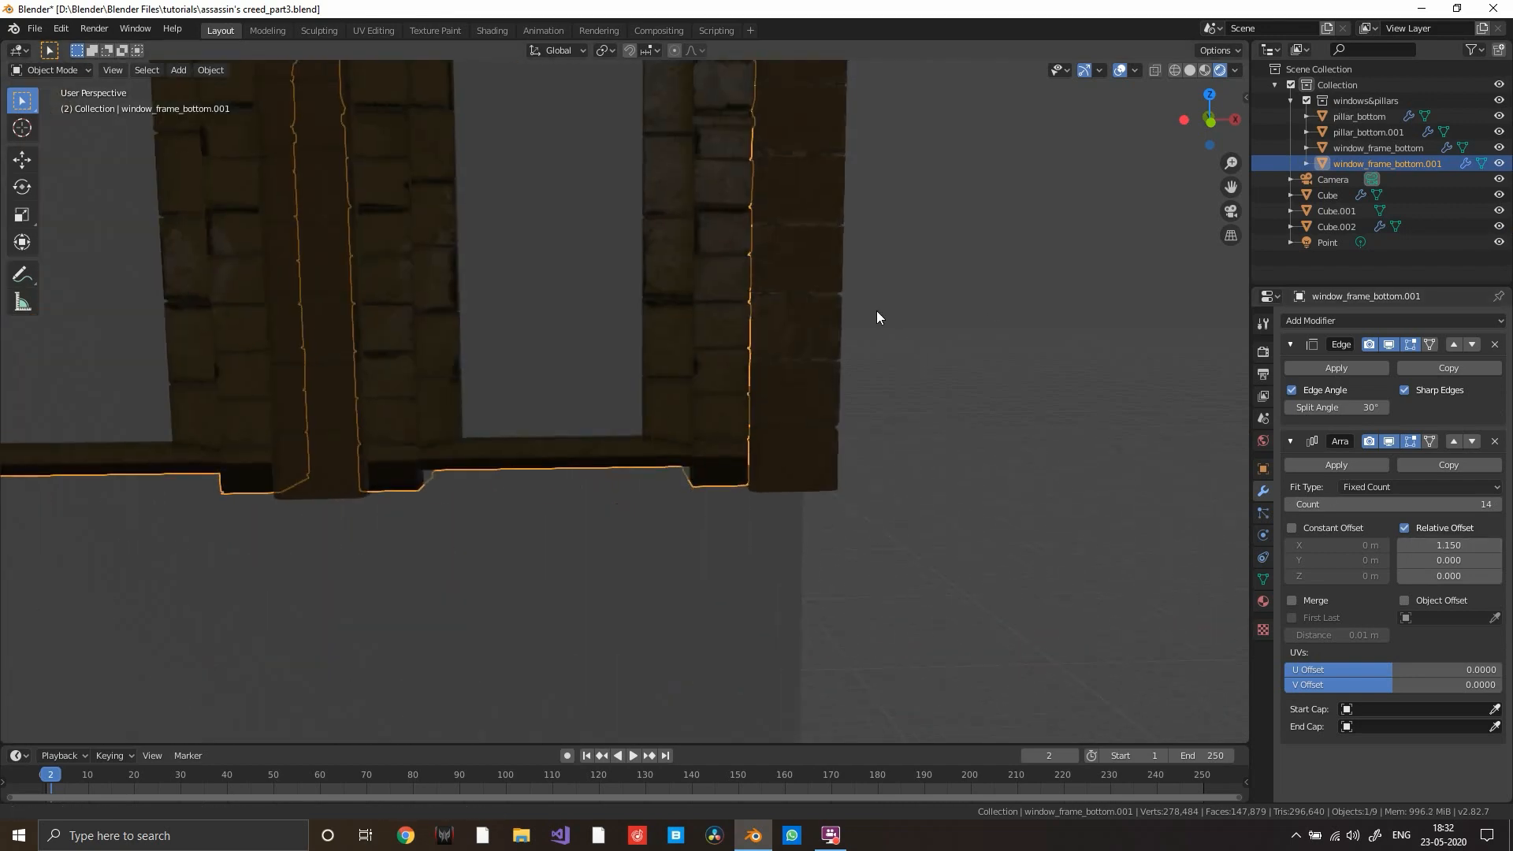
scroll(895, 394, down, 8)
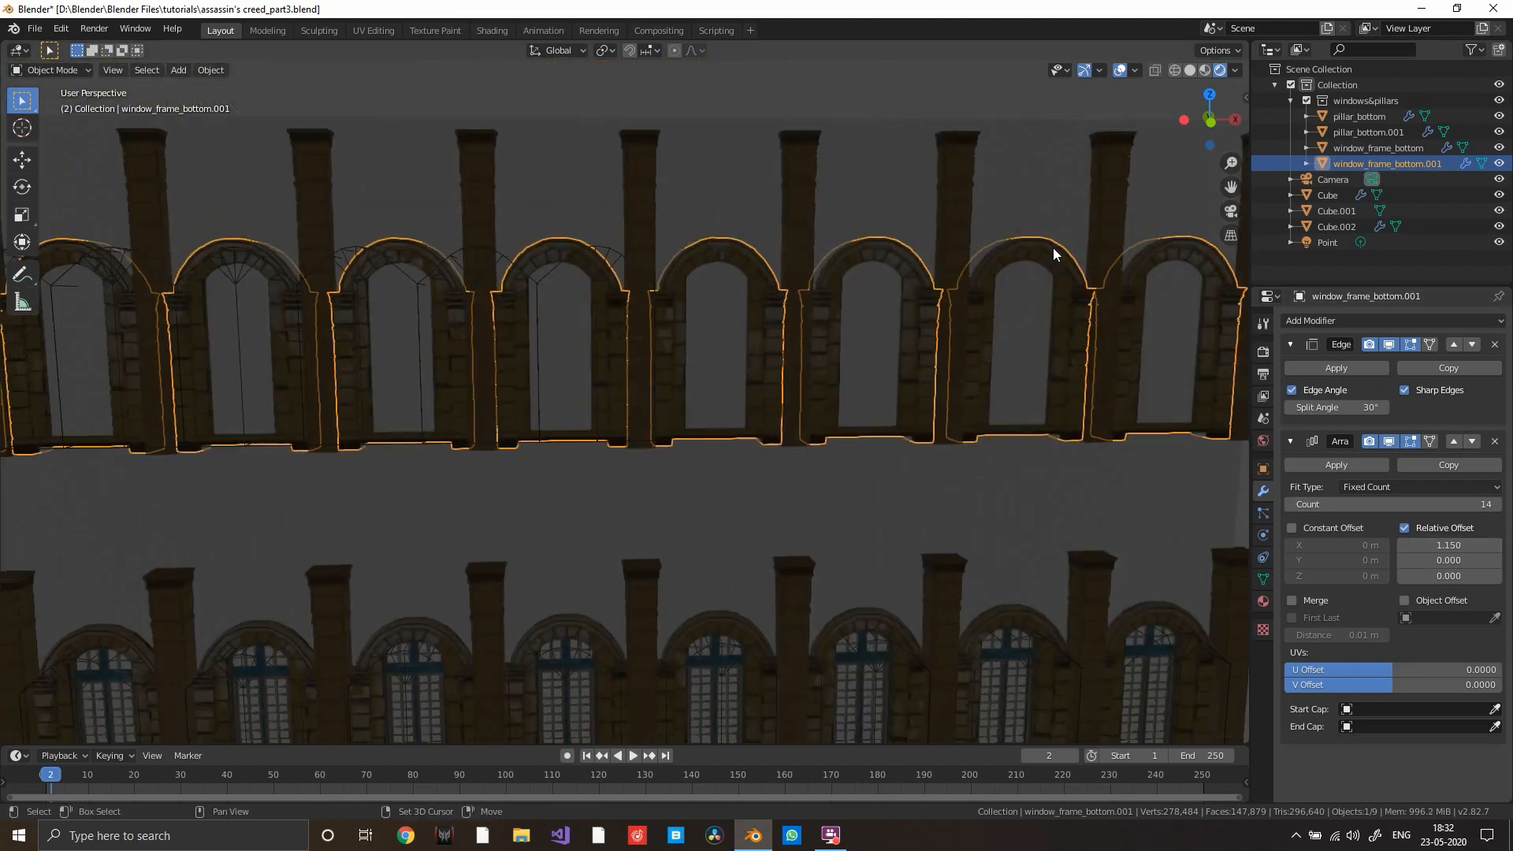
- Set the upper cutter's array relative X offset to 1.410 so the copies line up with the upper window frames
drag(1442, 447, 1416, 447)
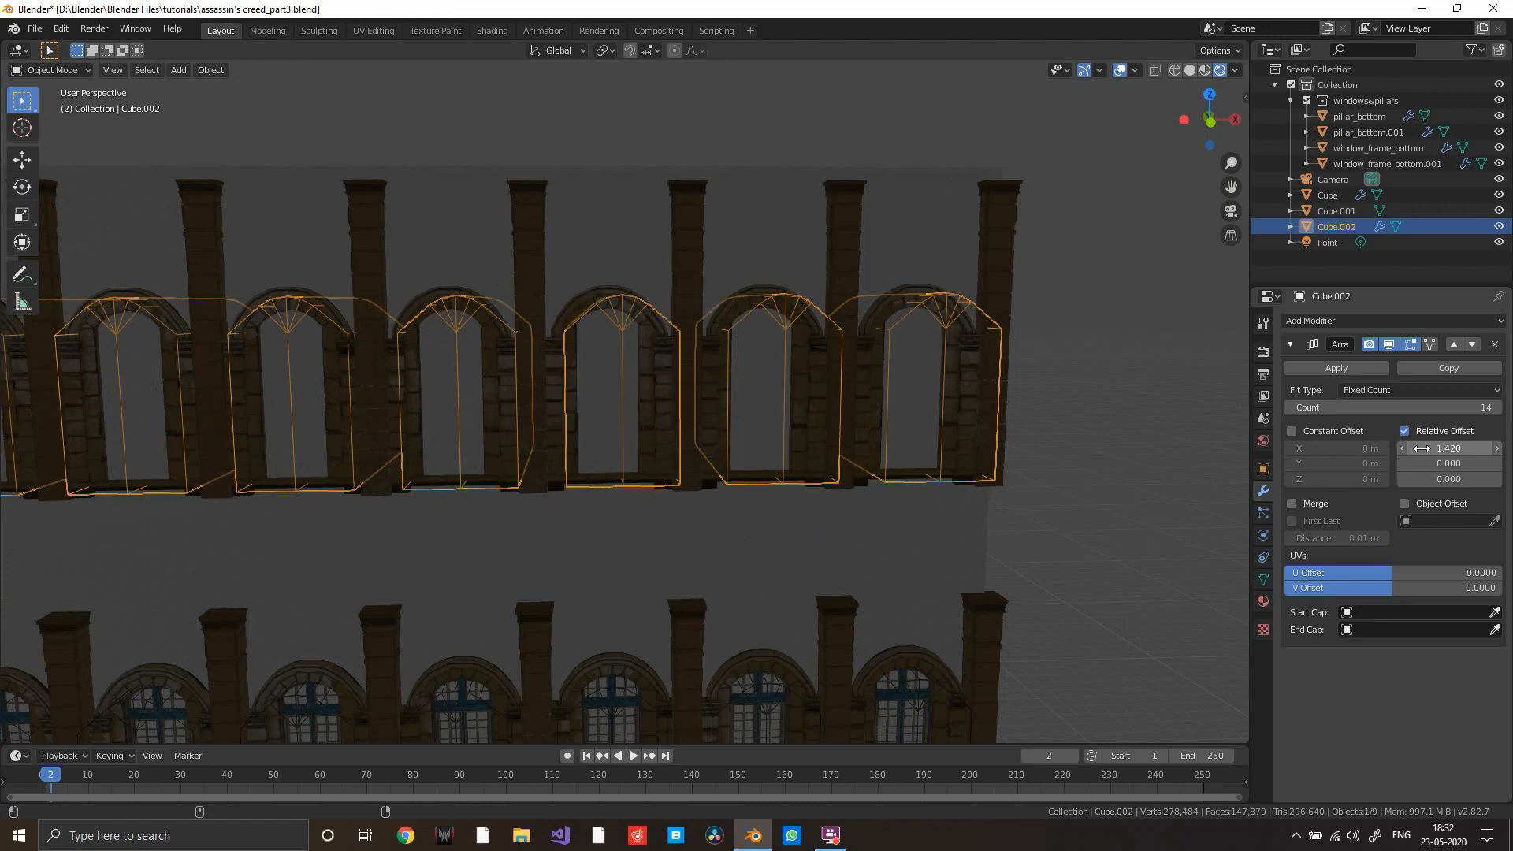
middle_drag(844, 391, 720, 386)
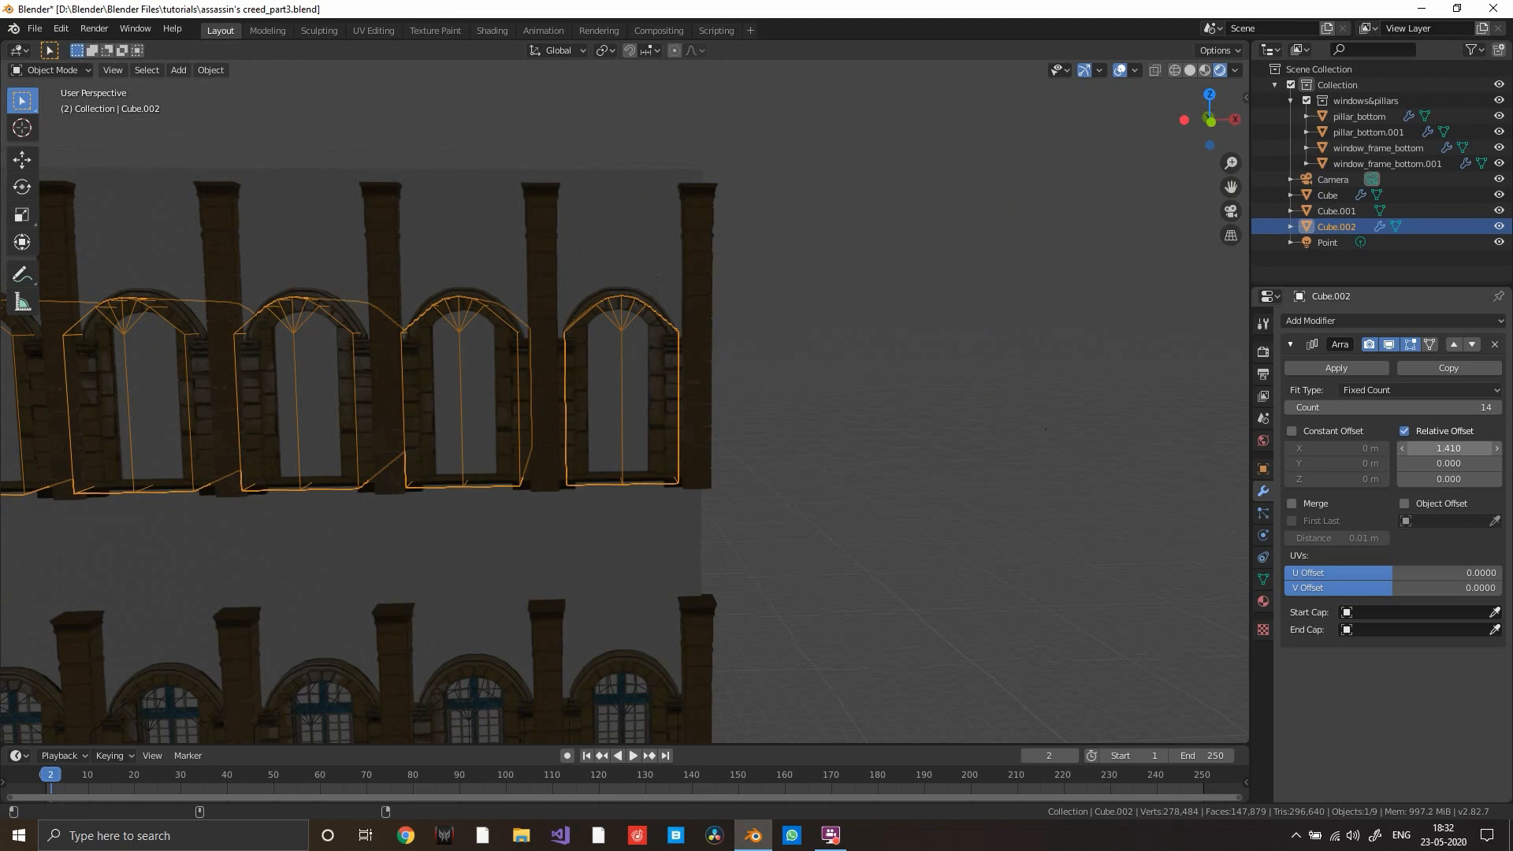
drag(1441, 447, 1447, 448)
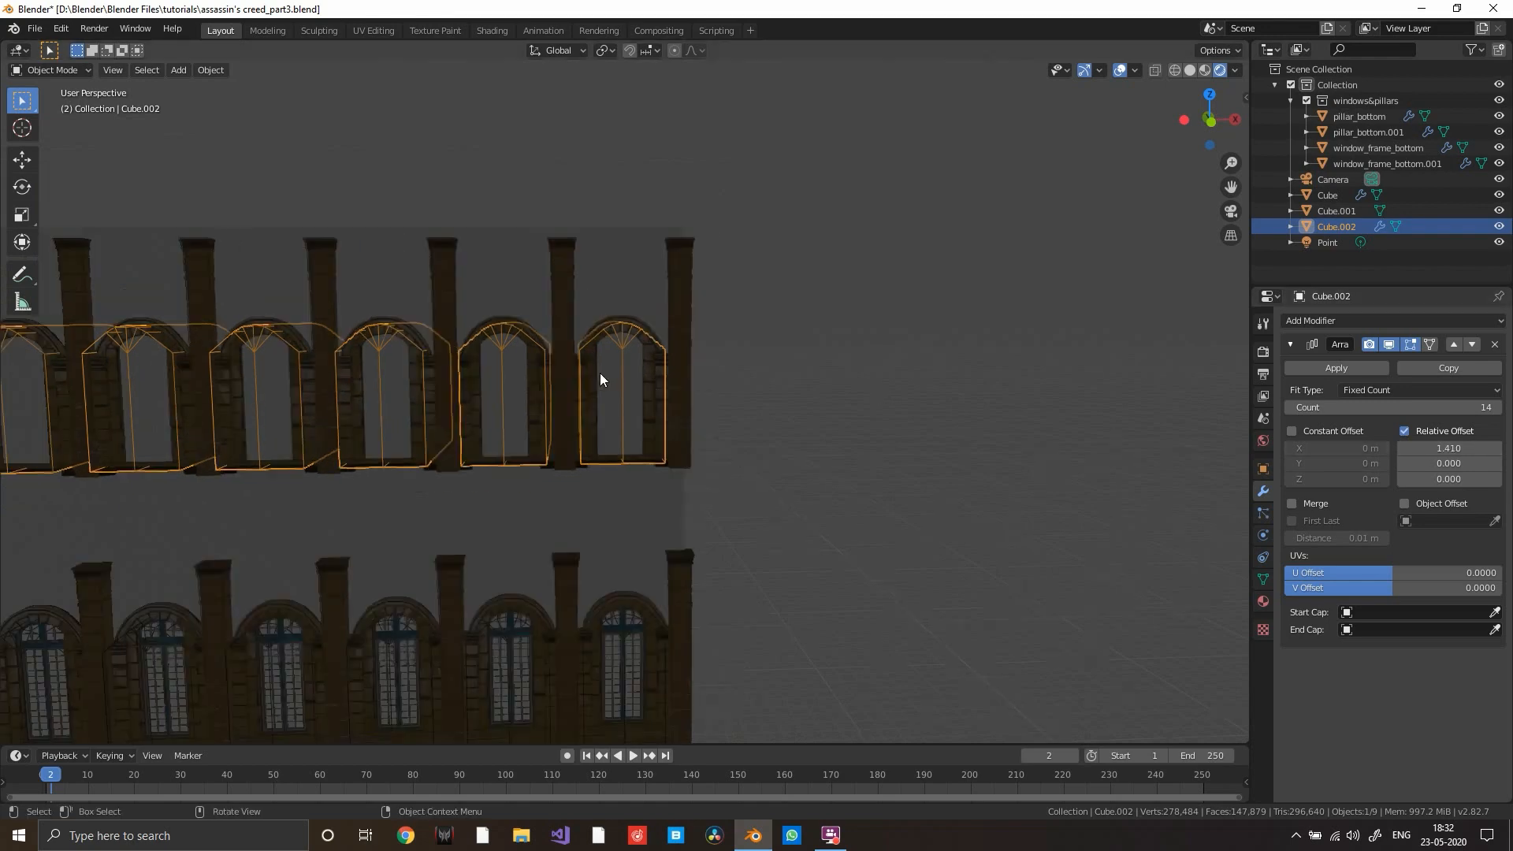
- Duplicate the wall's Boolean Difference modifier and assign the upper cutter Cube.002 as its object
scroll(623, 339, down, 3)
click(652, 307)
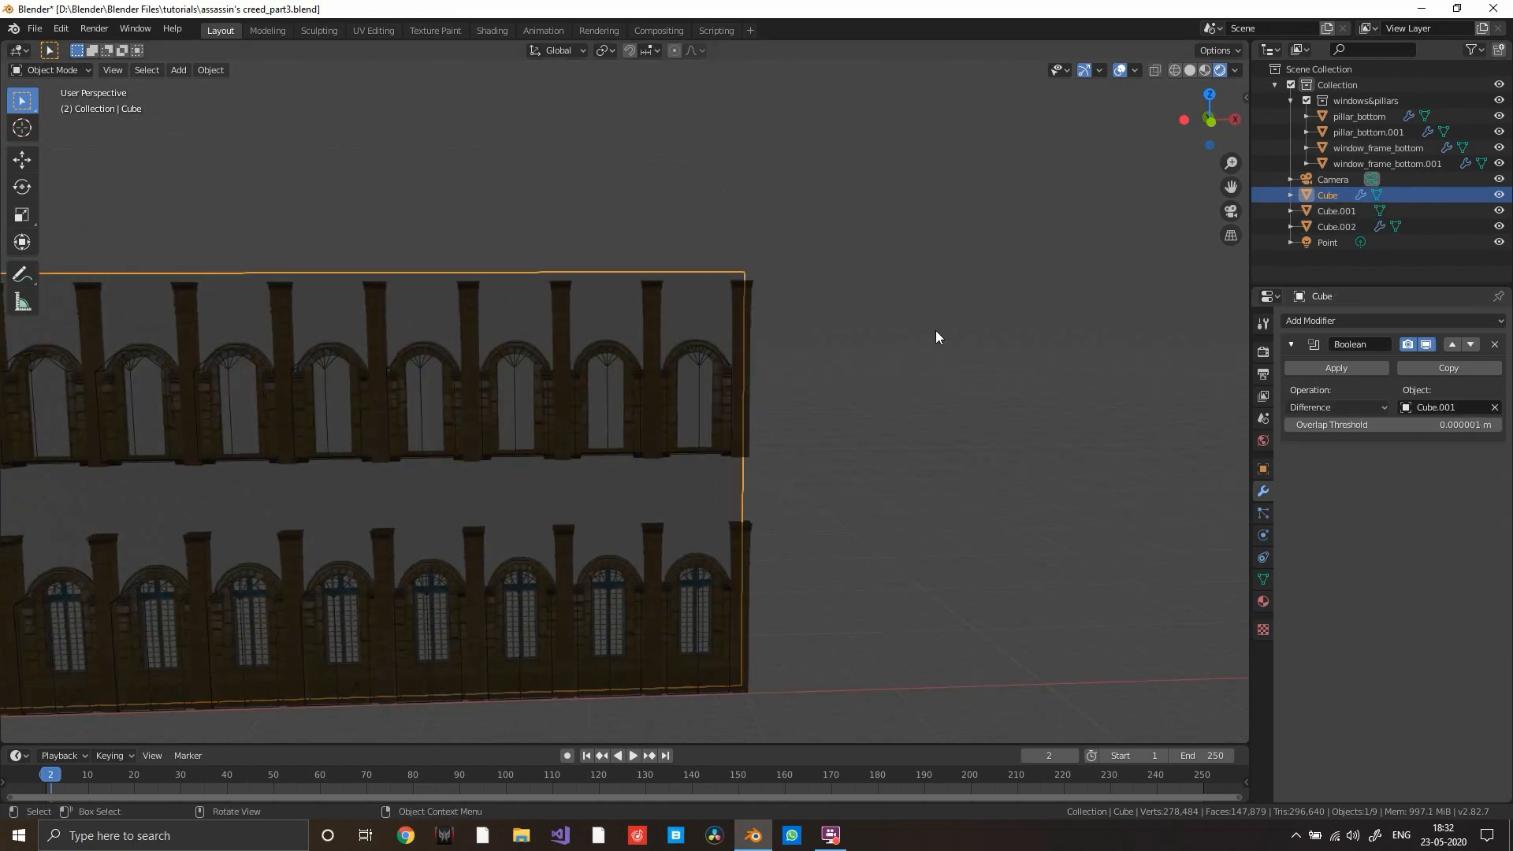
click(1462, 365)
click(1495, 521)
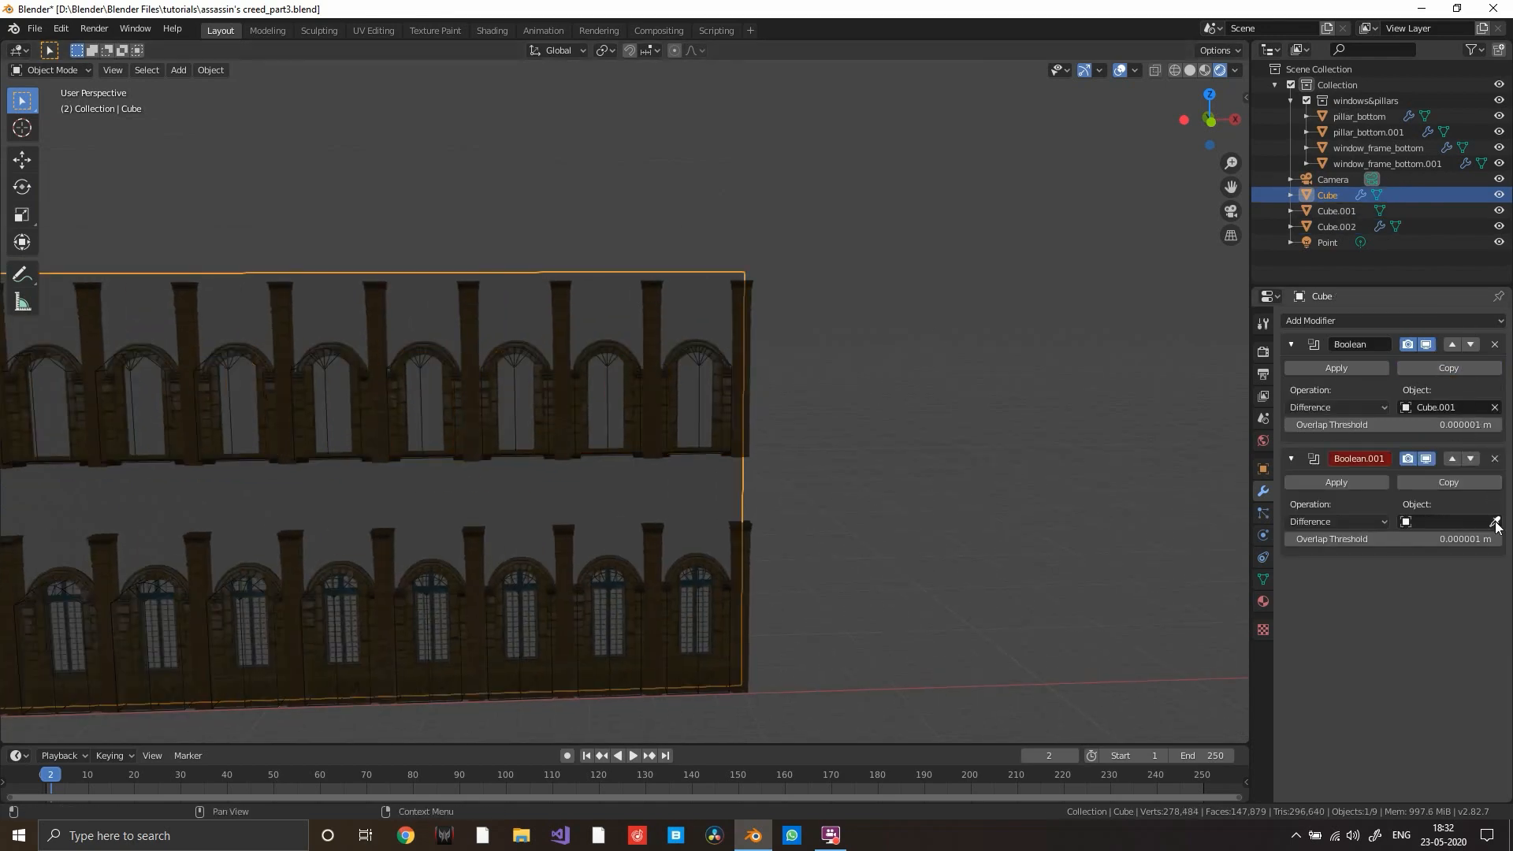
click(702, 362)
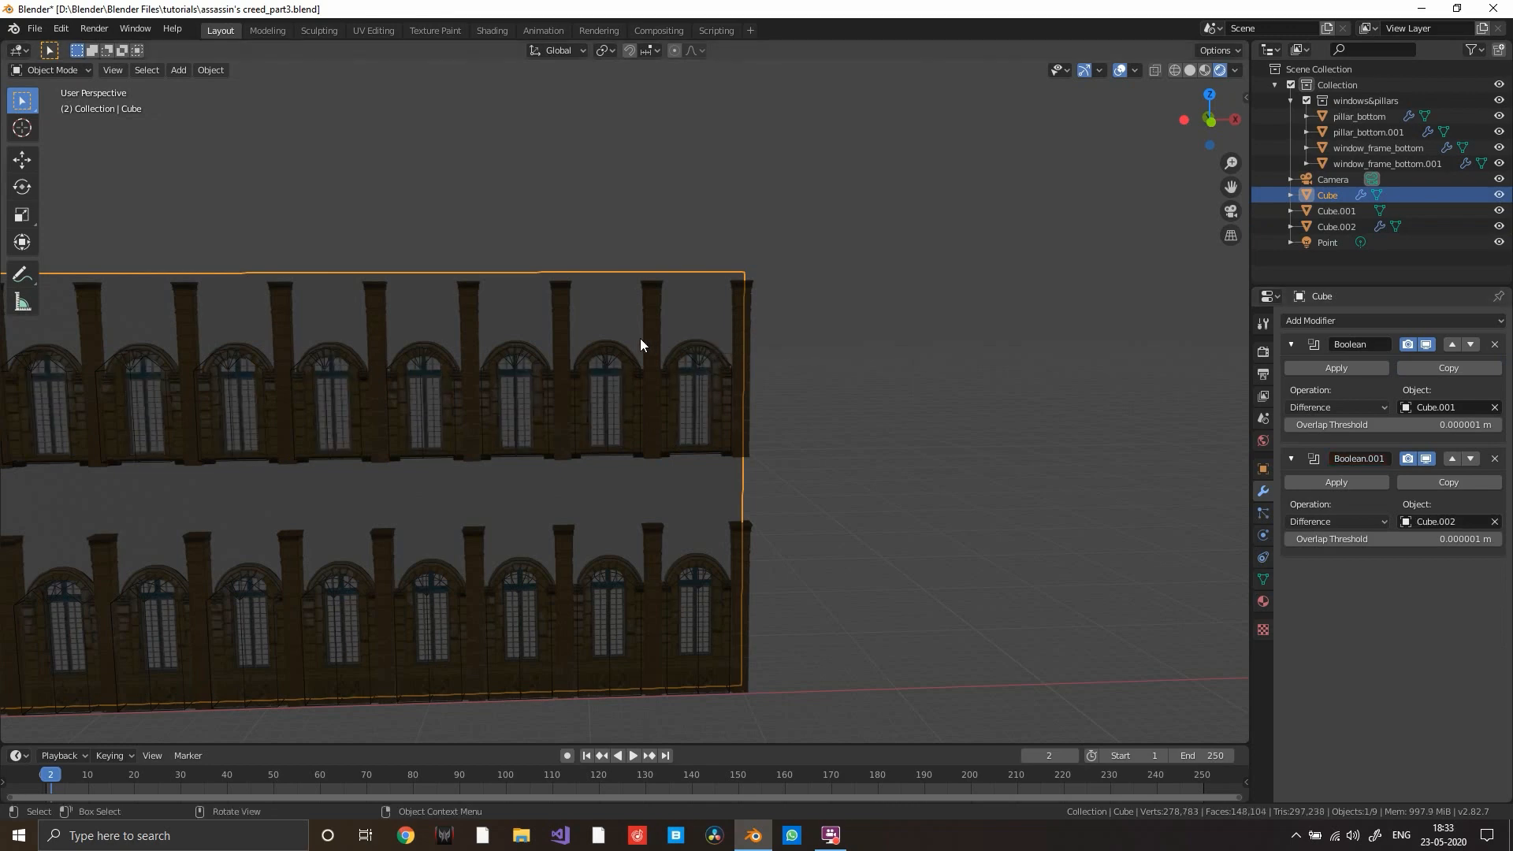
- Examine the cut upper window openings and frames along the whole facade from several angles
scroll(640, 338, down, 4)
shift+middle_drag(640, 338, 1150, 309)
middle_drag(906, 300, 827, 219)
scroll(947, 298, up, 3)
click(897, 339)
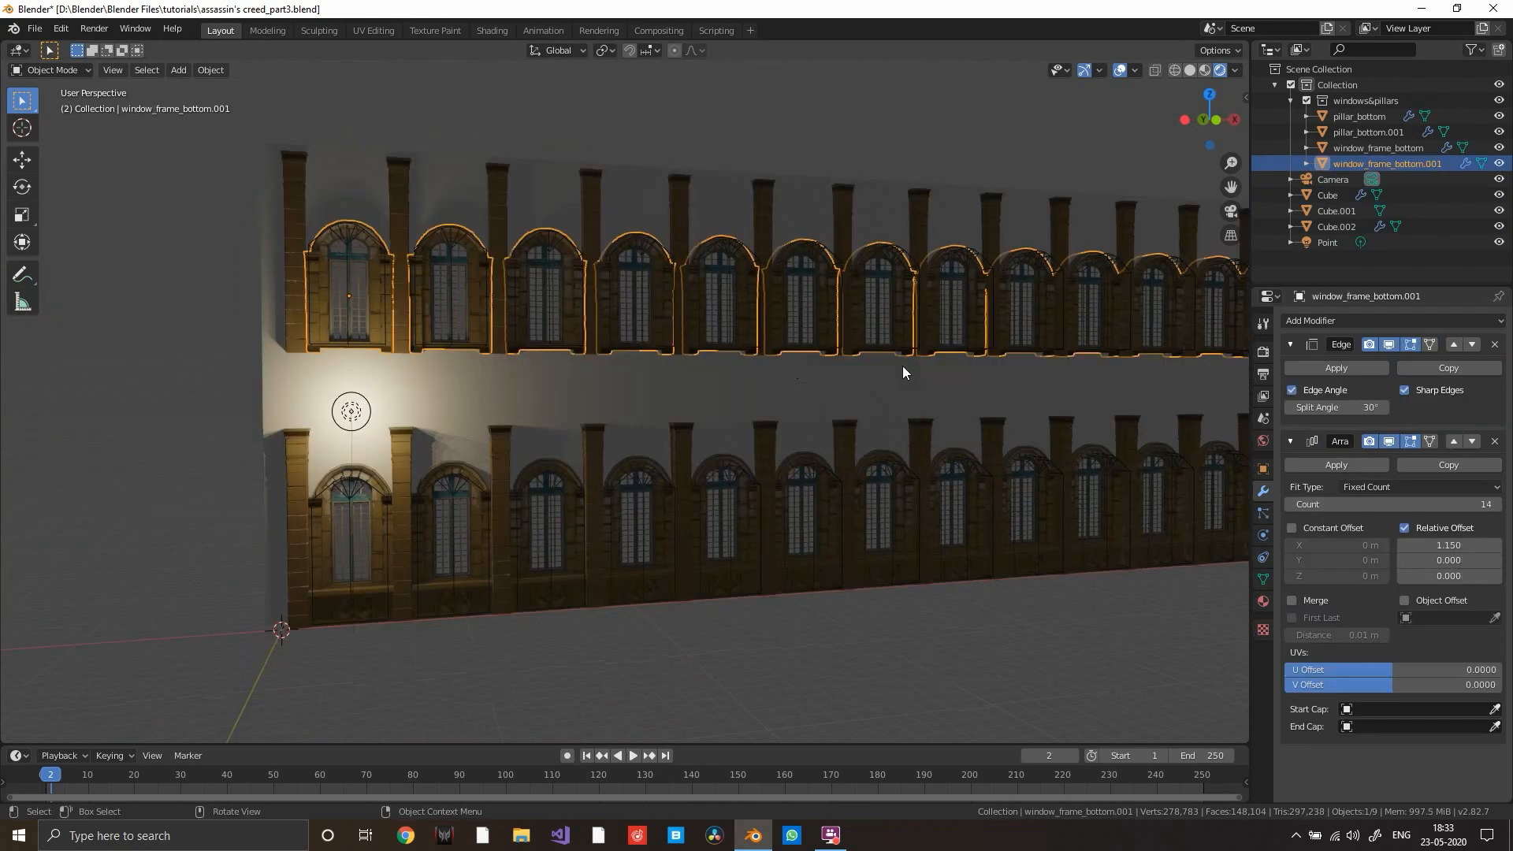
middle_drag(974, 366, 918, 428)
scroll(851, 370, down, 1)
scroll(768, 267, up, 2)
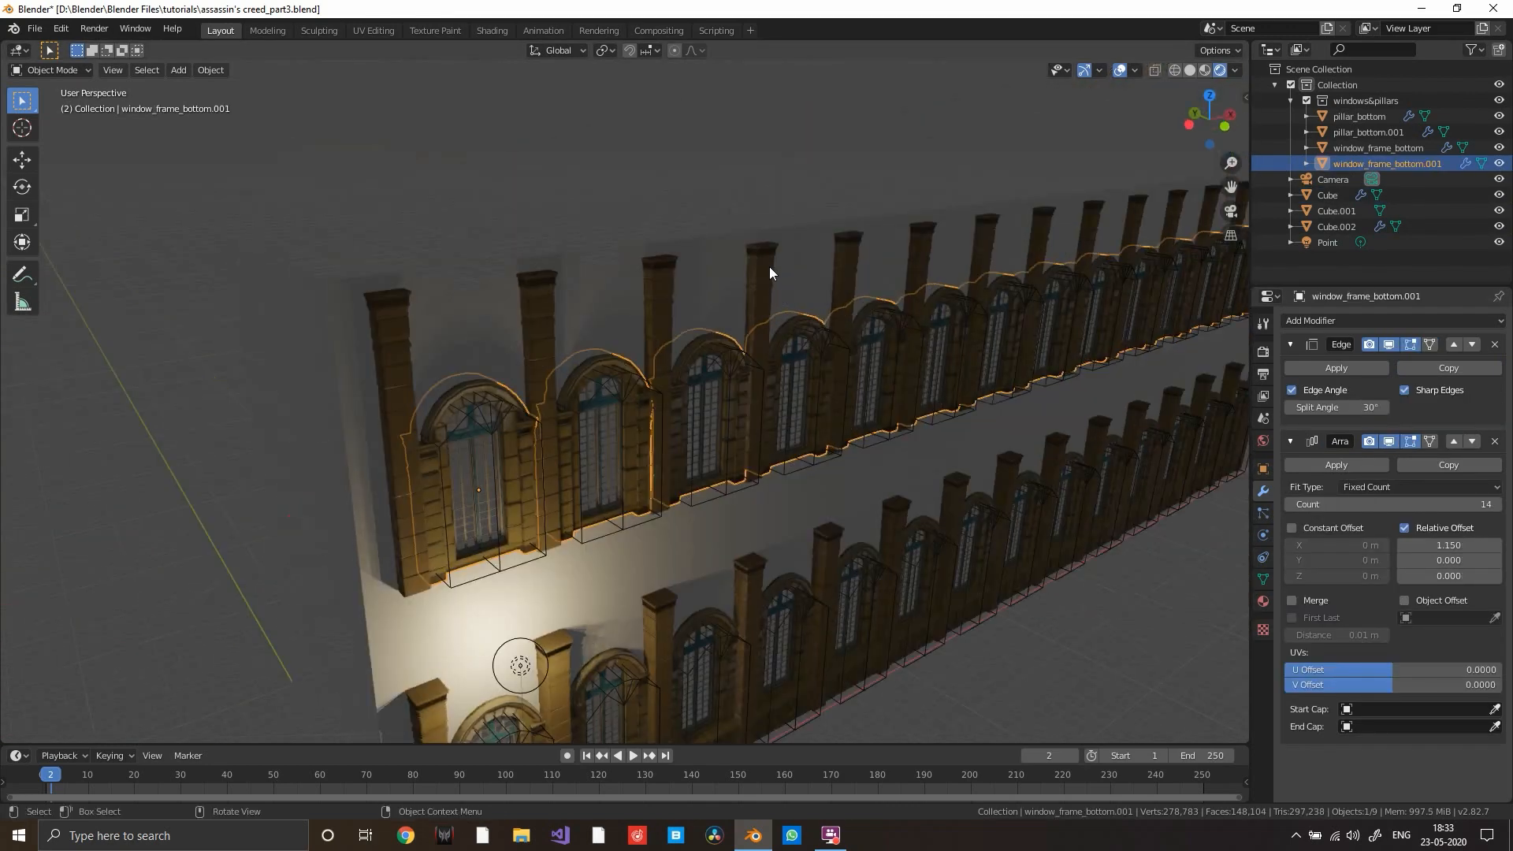
- Inset the top face of the wall block by about 0.10 m
click(769, 266)
click(750, 191)
scroll(835, 244, down, 5)
middle_drag(891, 274, 895, 346)
key(Tab)
scroll(977, 290, up, 3)
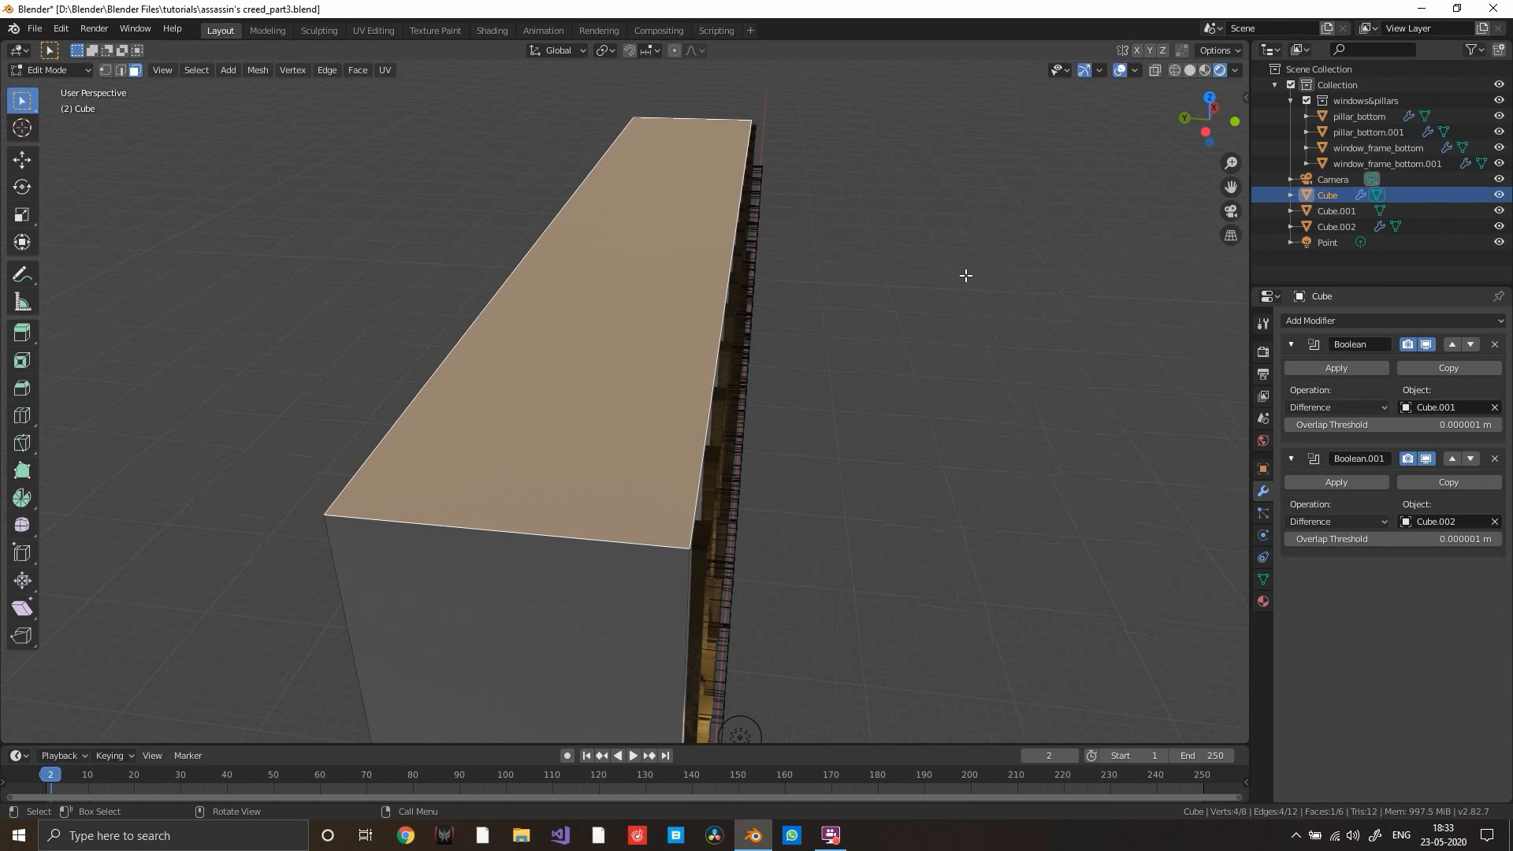
key(i)
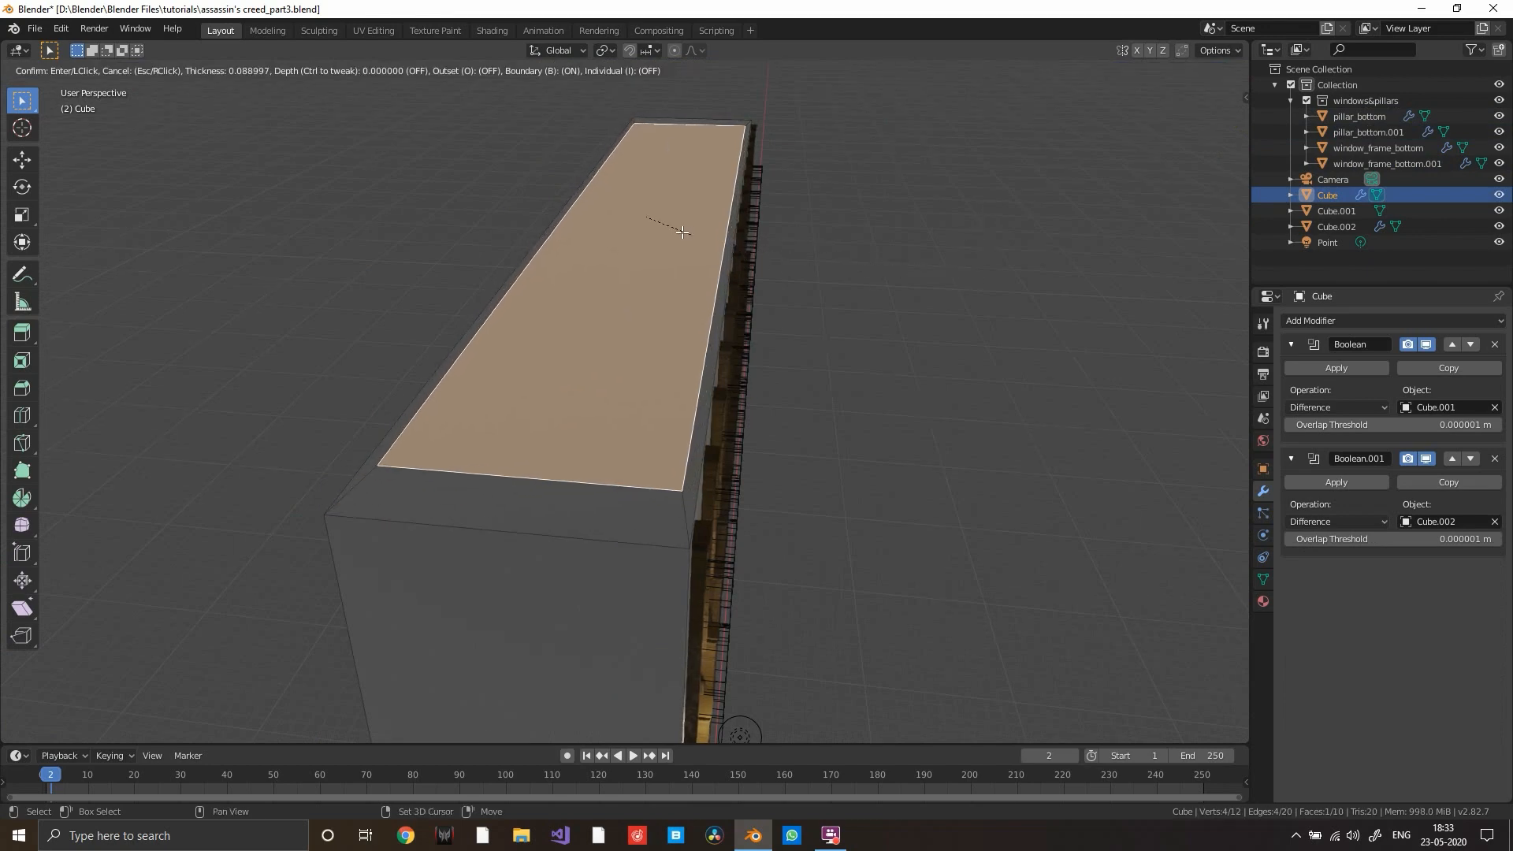
click(652, 219)
- Lengthen the inset top face along X, scaling it by about 1.080 and again by about 1.015
middle_drag(969, 310, 877, 402)
middle_drag(1073, 333, 1052, 364)
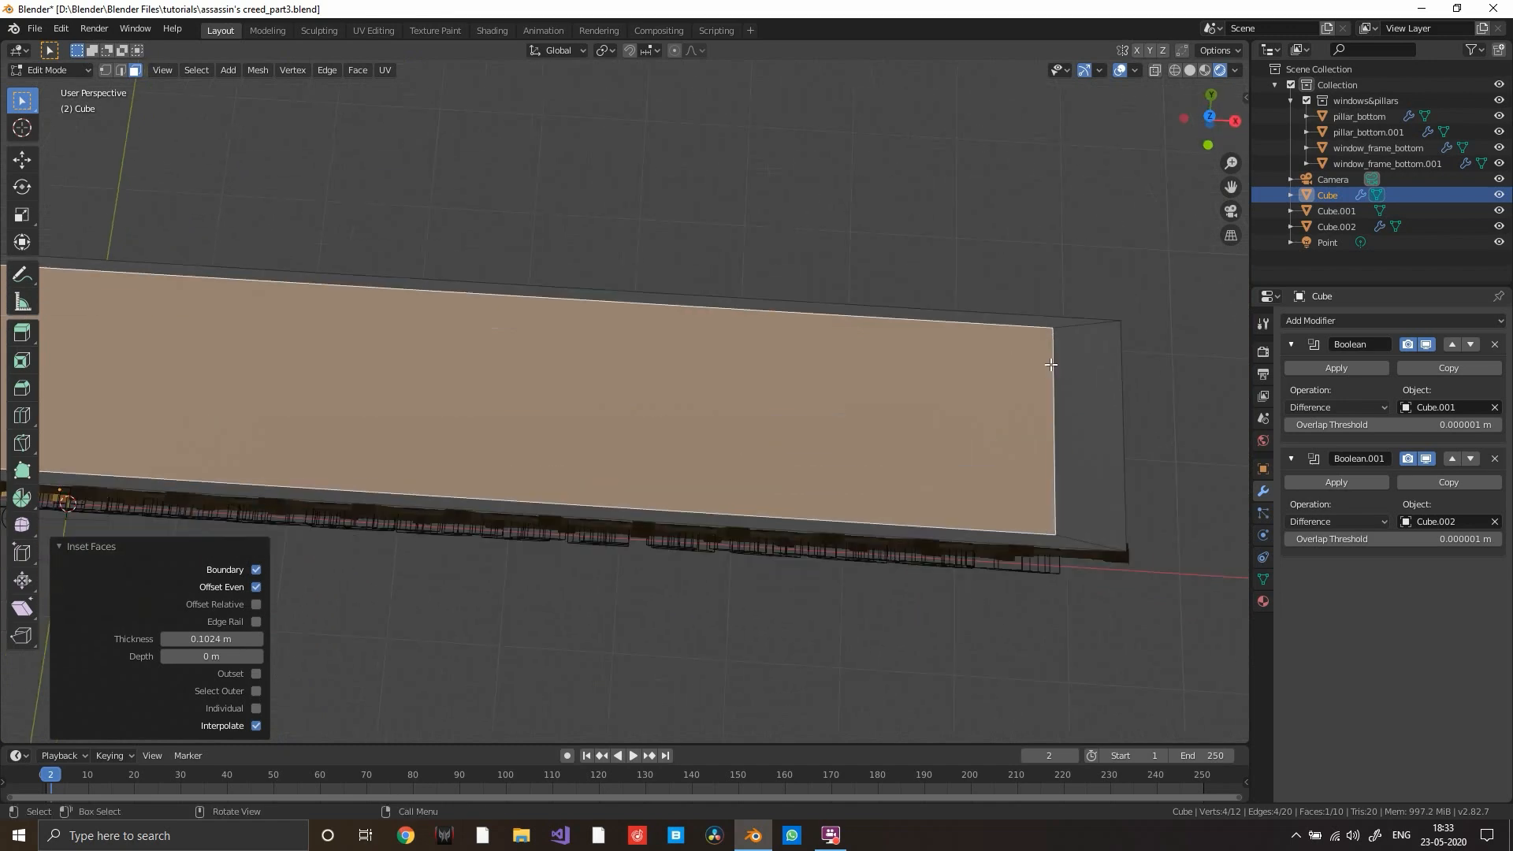
key(s)
key(x)
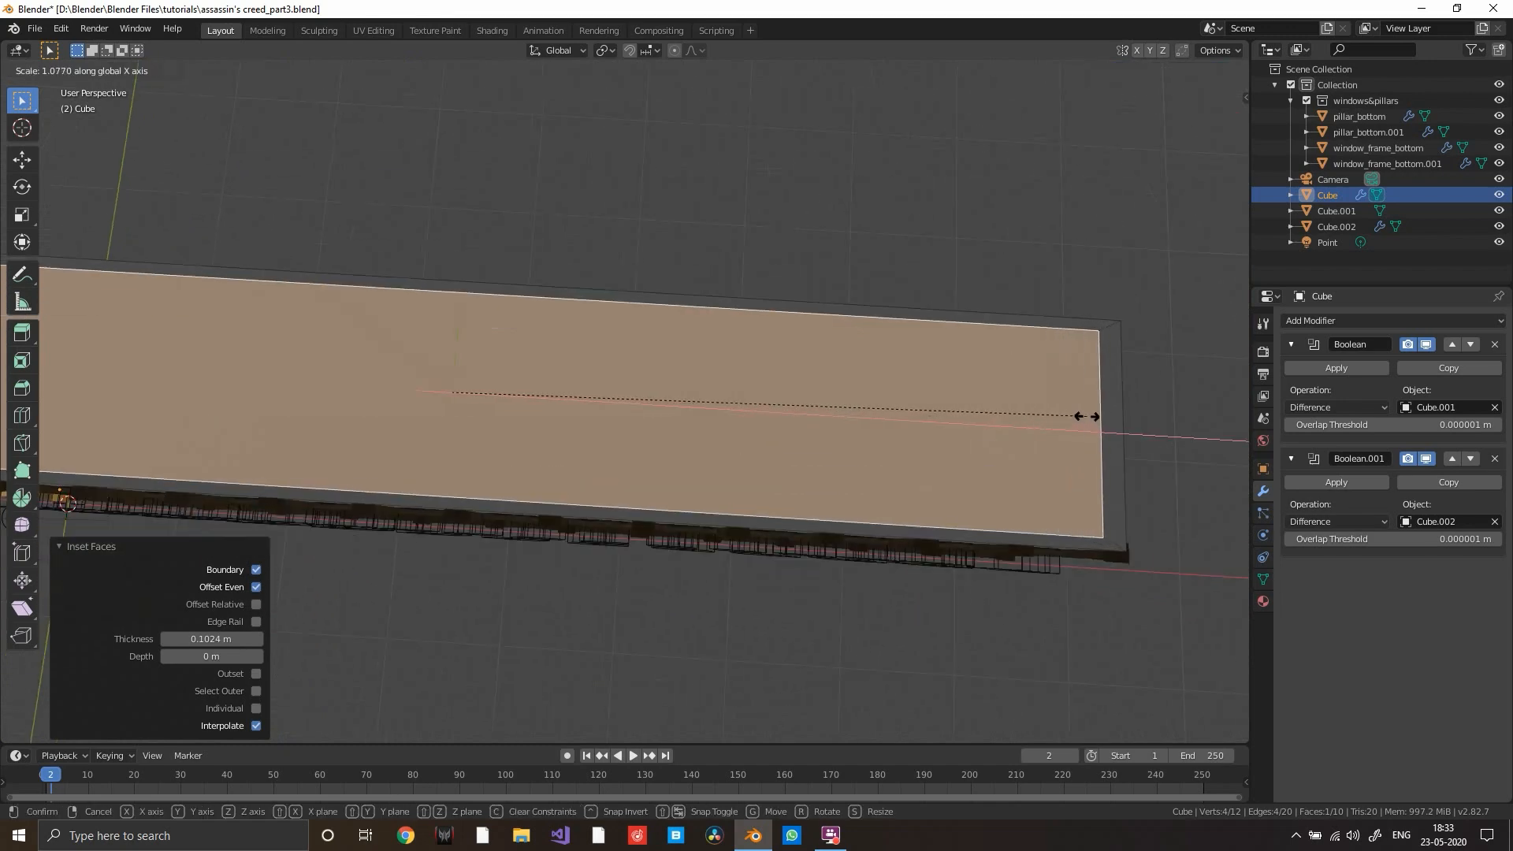
click(1091, 416)
middle_drag(1145, 415, 887, 354)
key(s)
key(x)
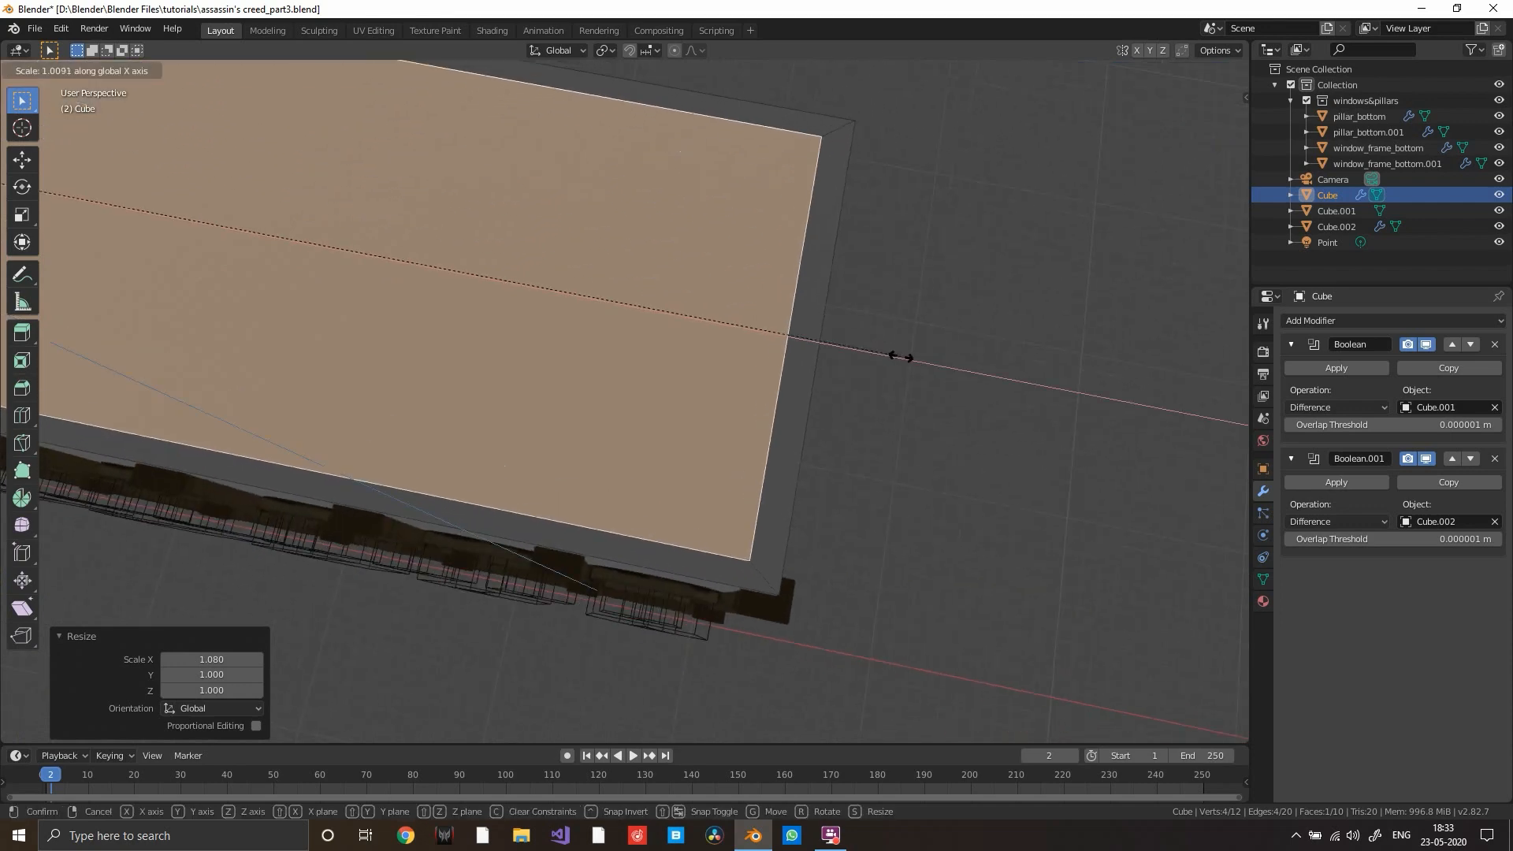
click(909, 355)
- Scale the inset top face uniformly by about 0.943, and lengthen it along X by about 1.041
key(s)
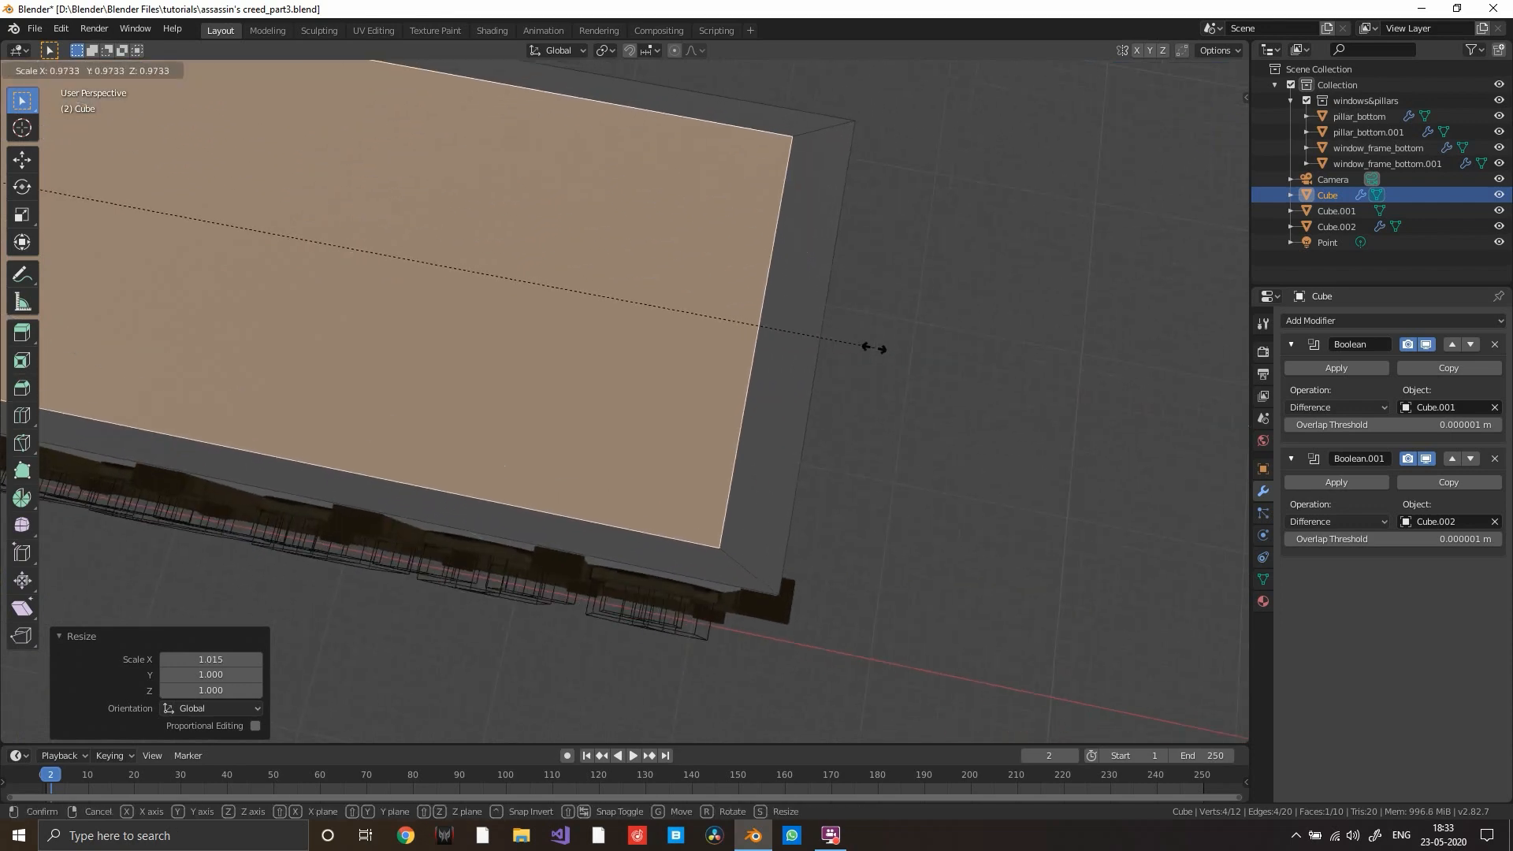
key(x)
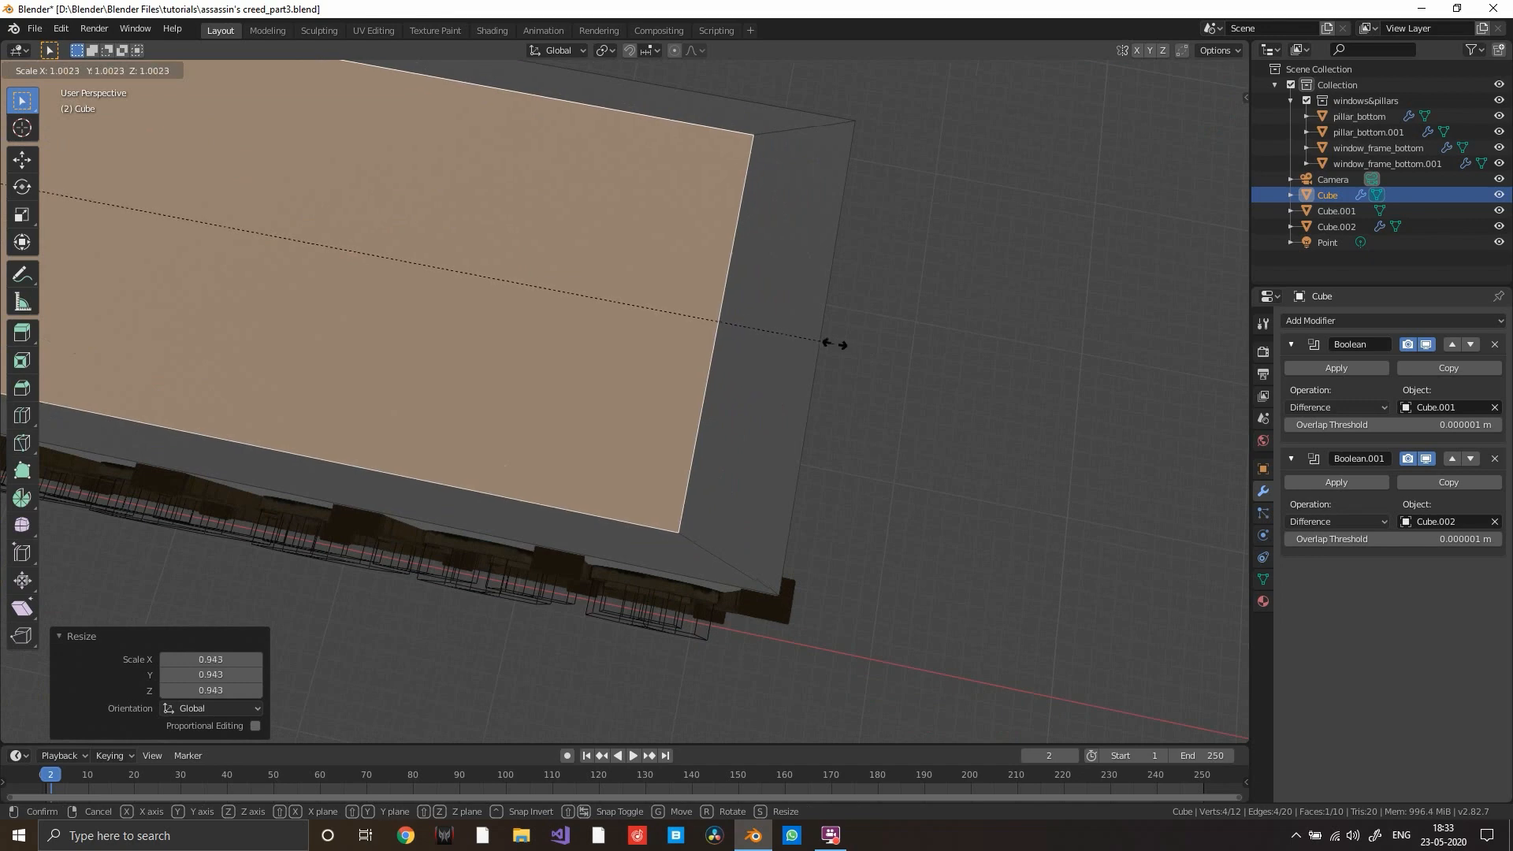
click(887, 346)
- Raise the inset top face along Z by about 0.713 m to form the roof's lower slope
middle_drag(887, 347, 929, 279)
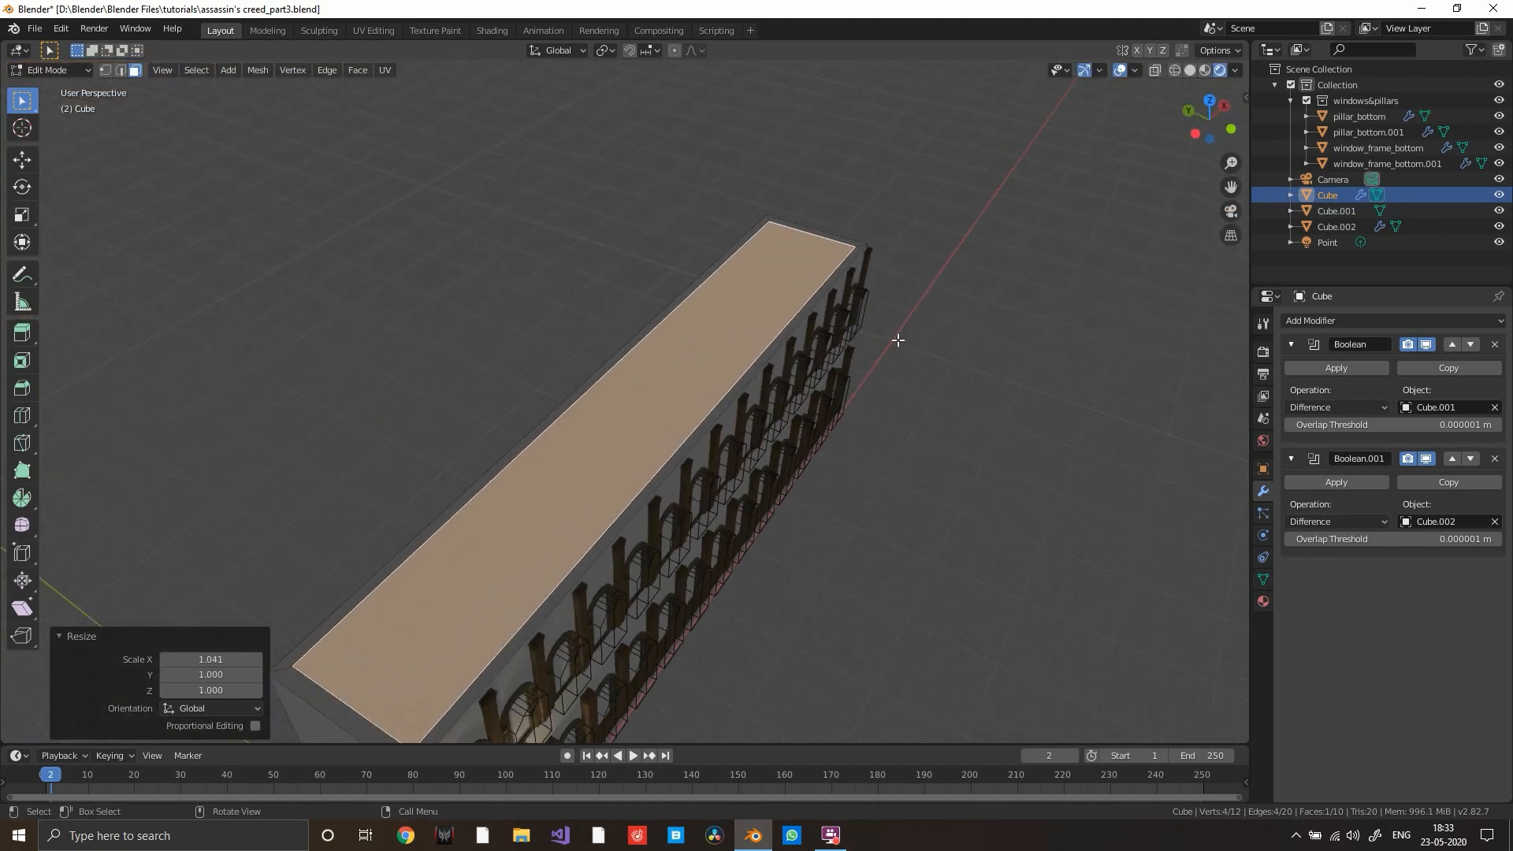
middle_drag(897, 340, 854, 340)
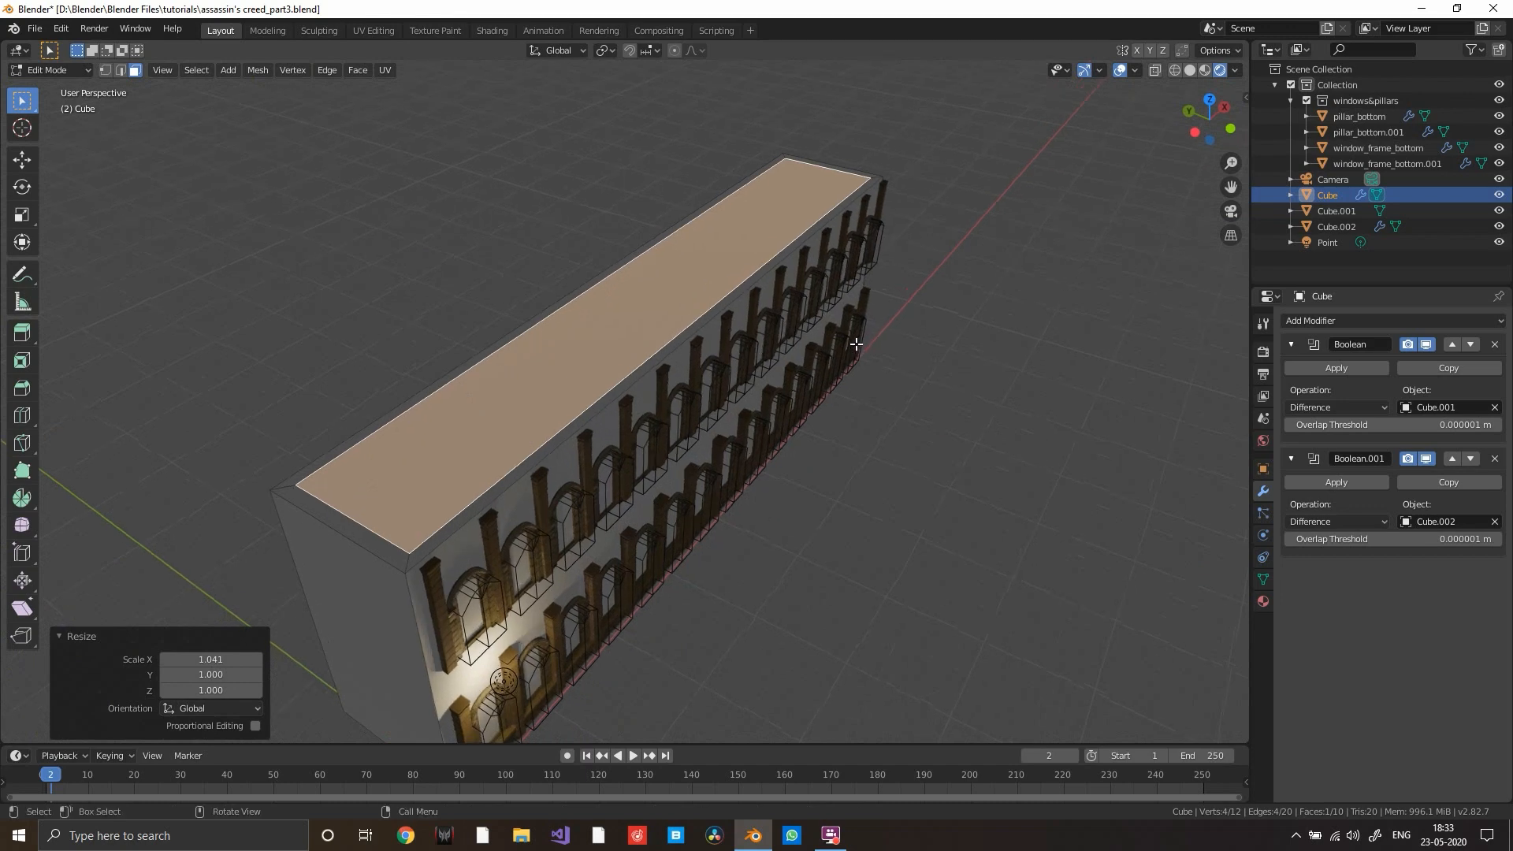
key(g)
key(z)
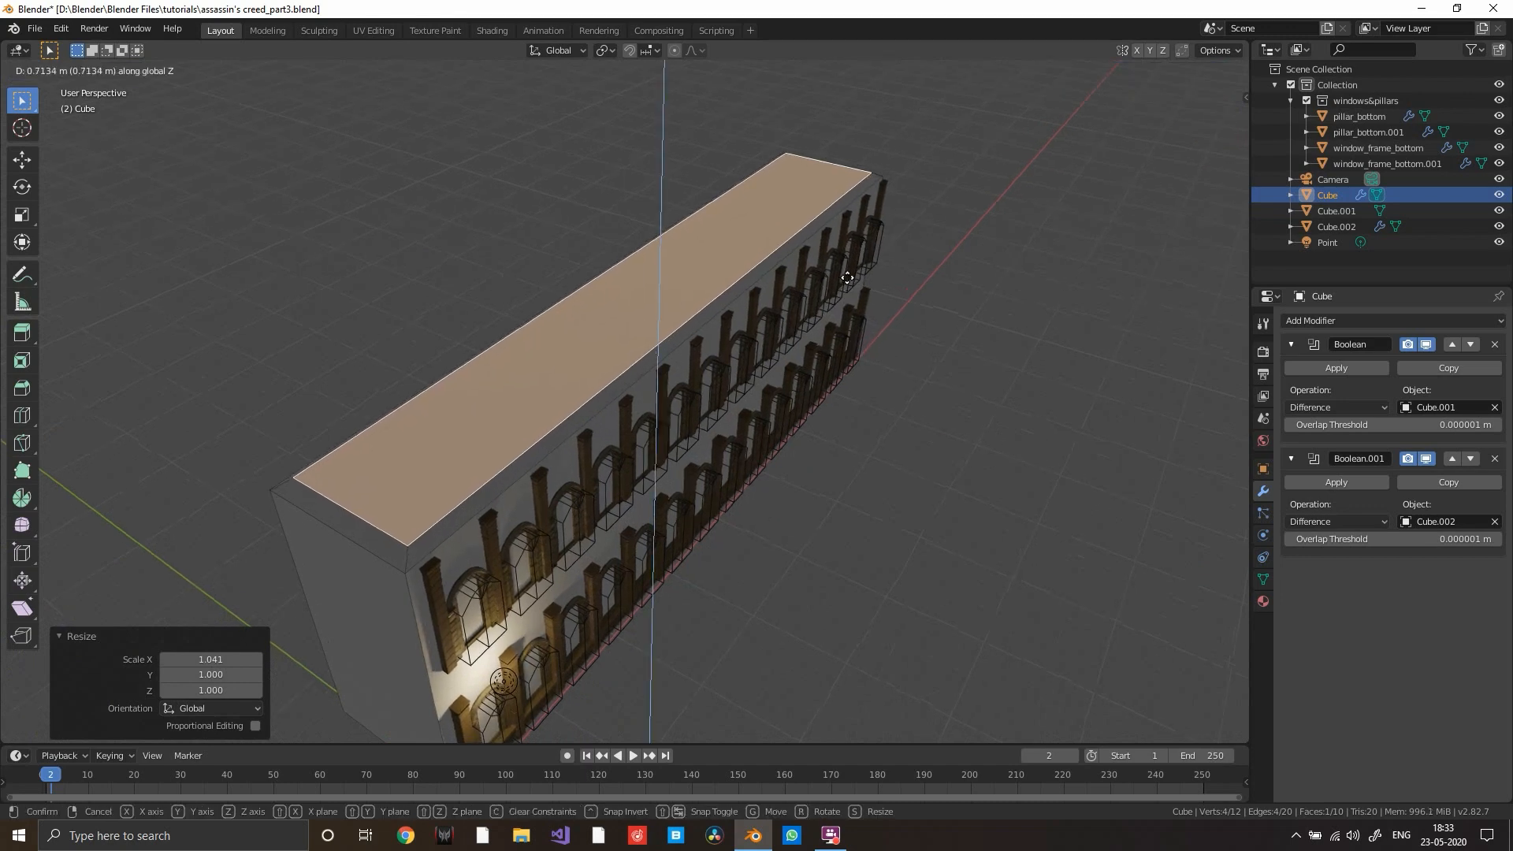
click(871, 243)
- Extrude the raised top face upward by about 3.69 m to form the roof body
middle_drag(871, 244, 898, 353)
key(e)
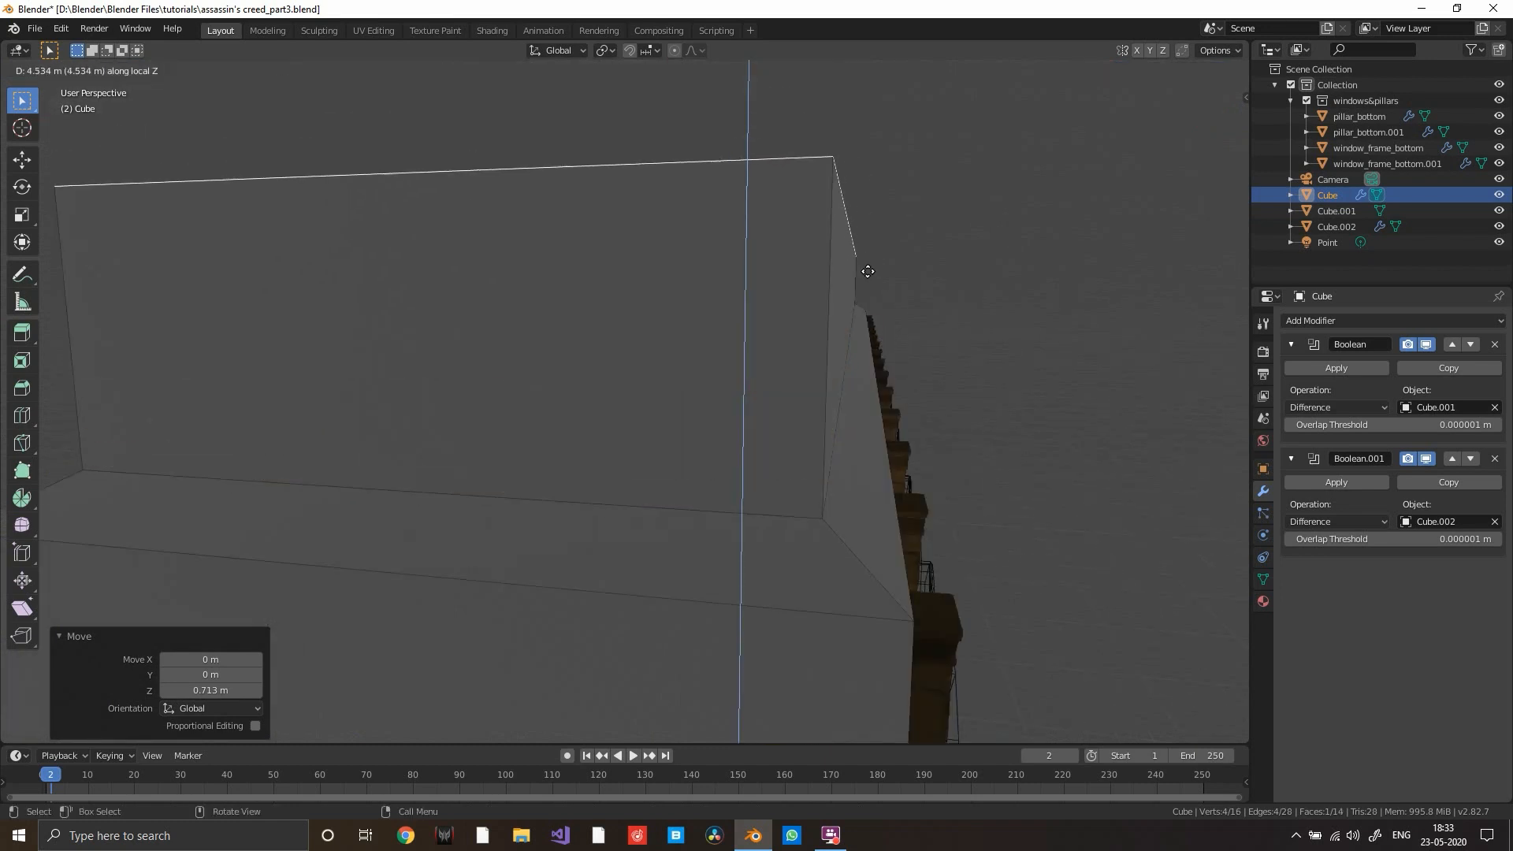
click(864, 276)
- Narrow the extruded roof's top face along Y so the long sides slope inward
key(s)
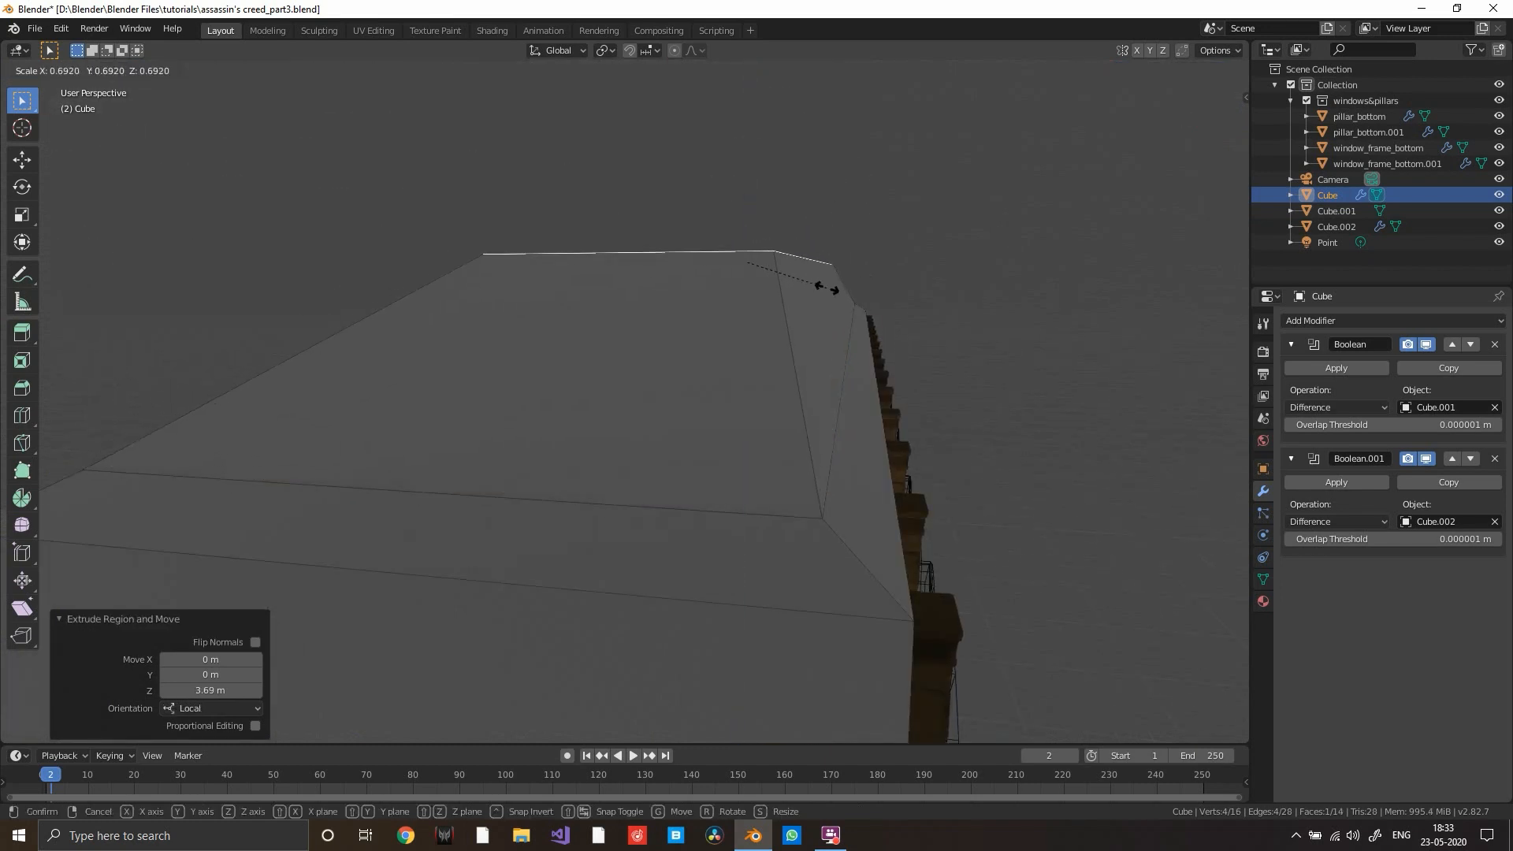
right_click(836, 290)
scroll(880, 281, down, 4)
middle_drag(881, 280, 904, 344)
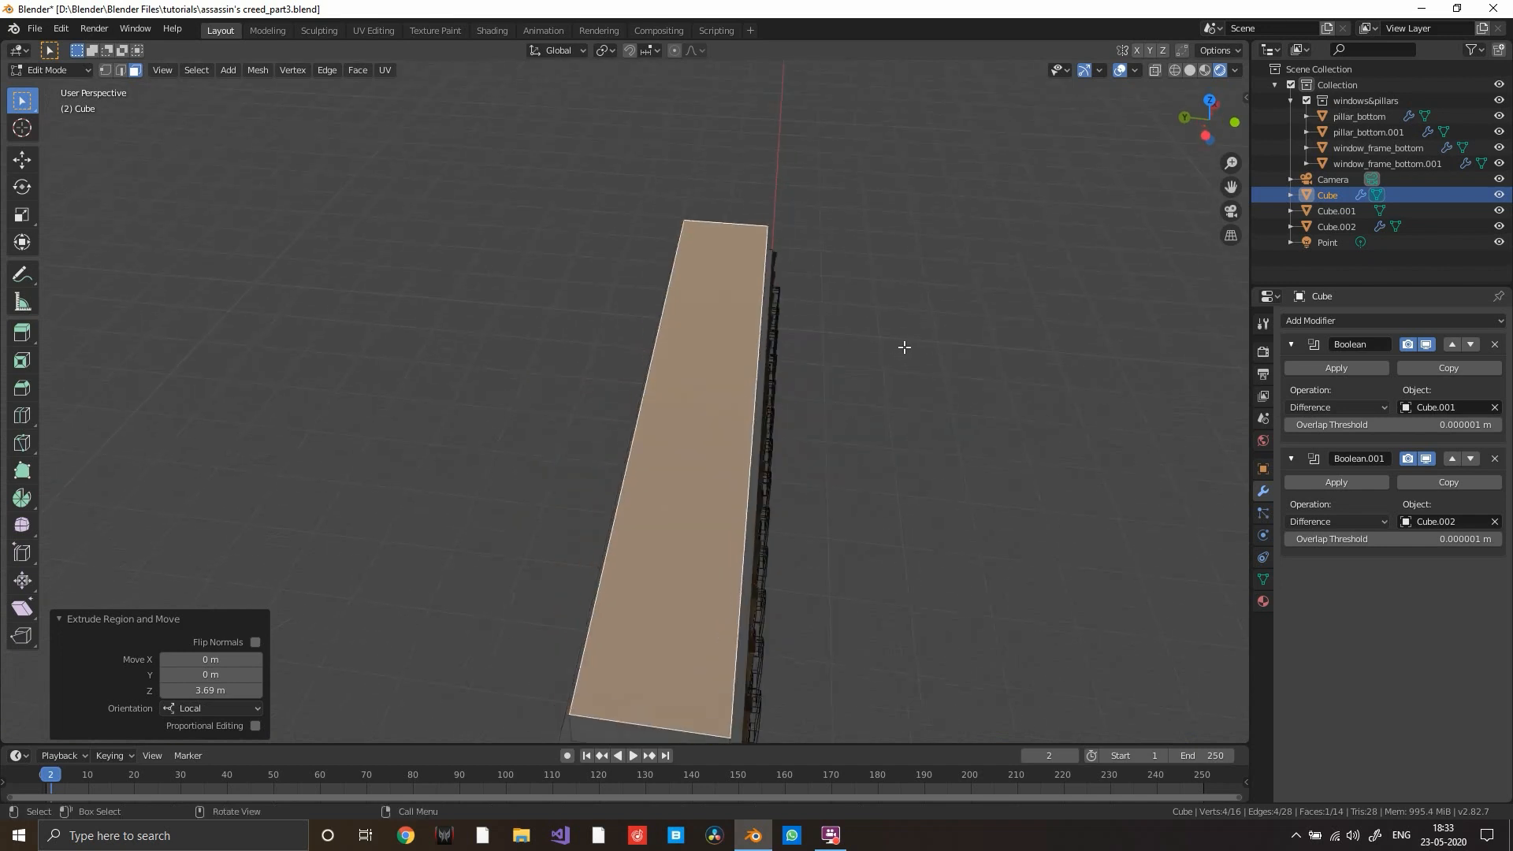
scroll(908, 351, down, 1)
key(s)
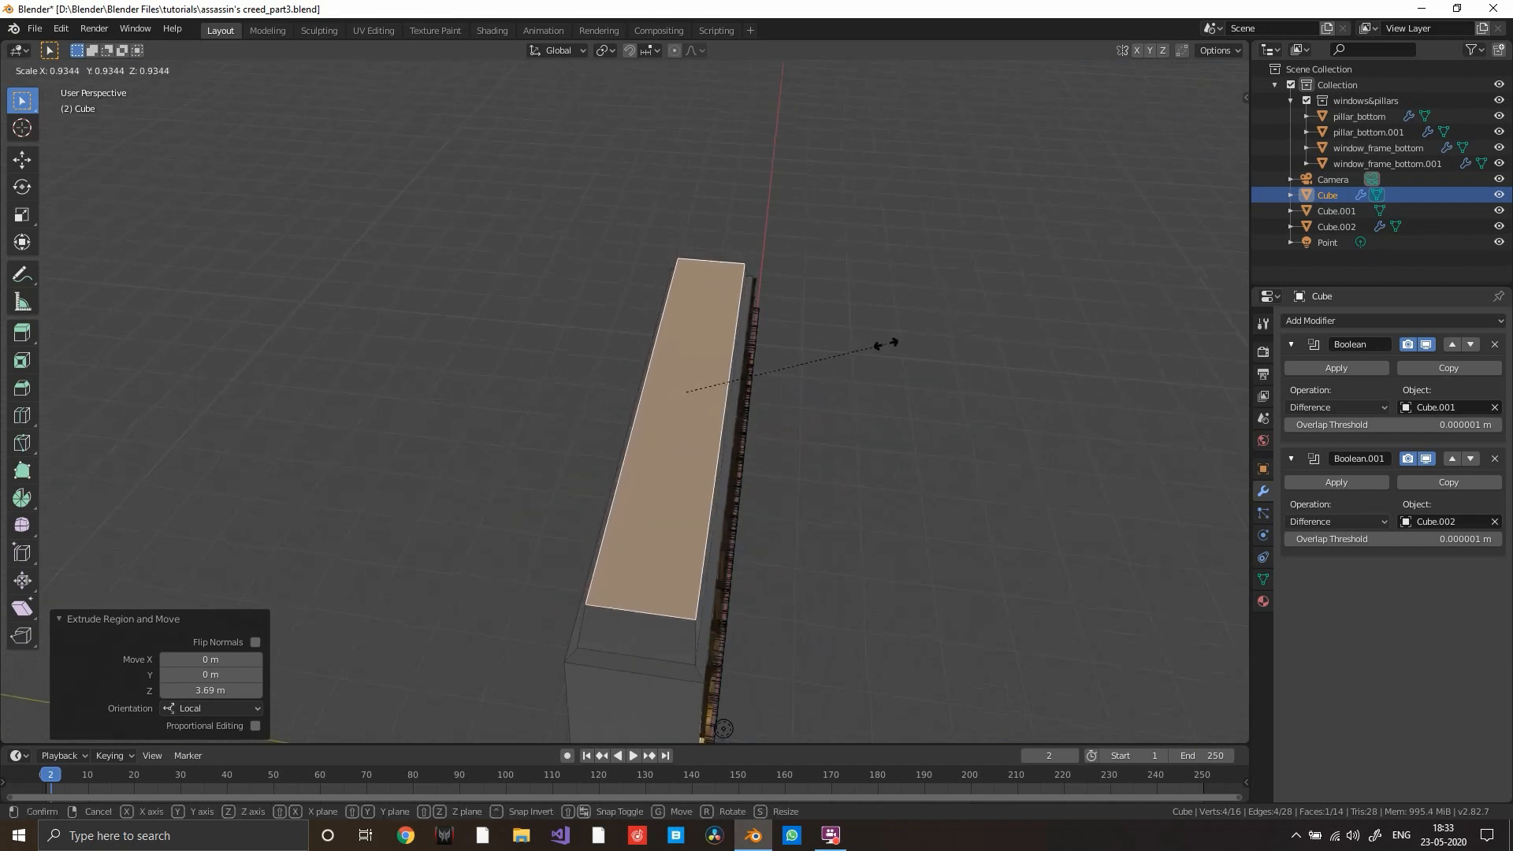
key(y)
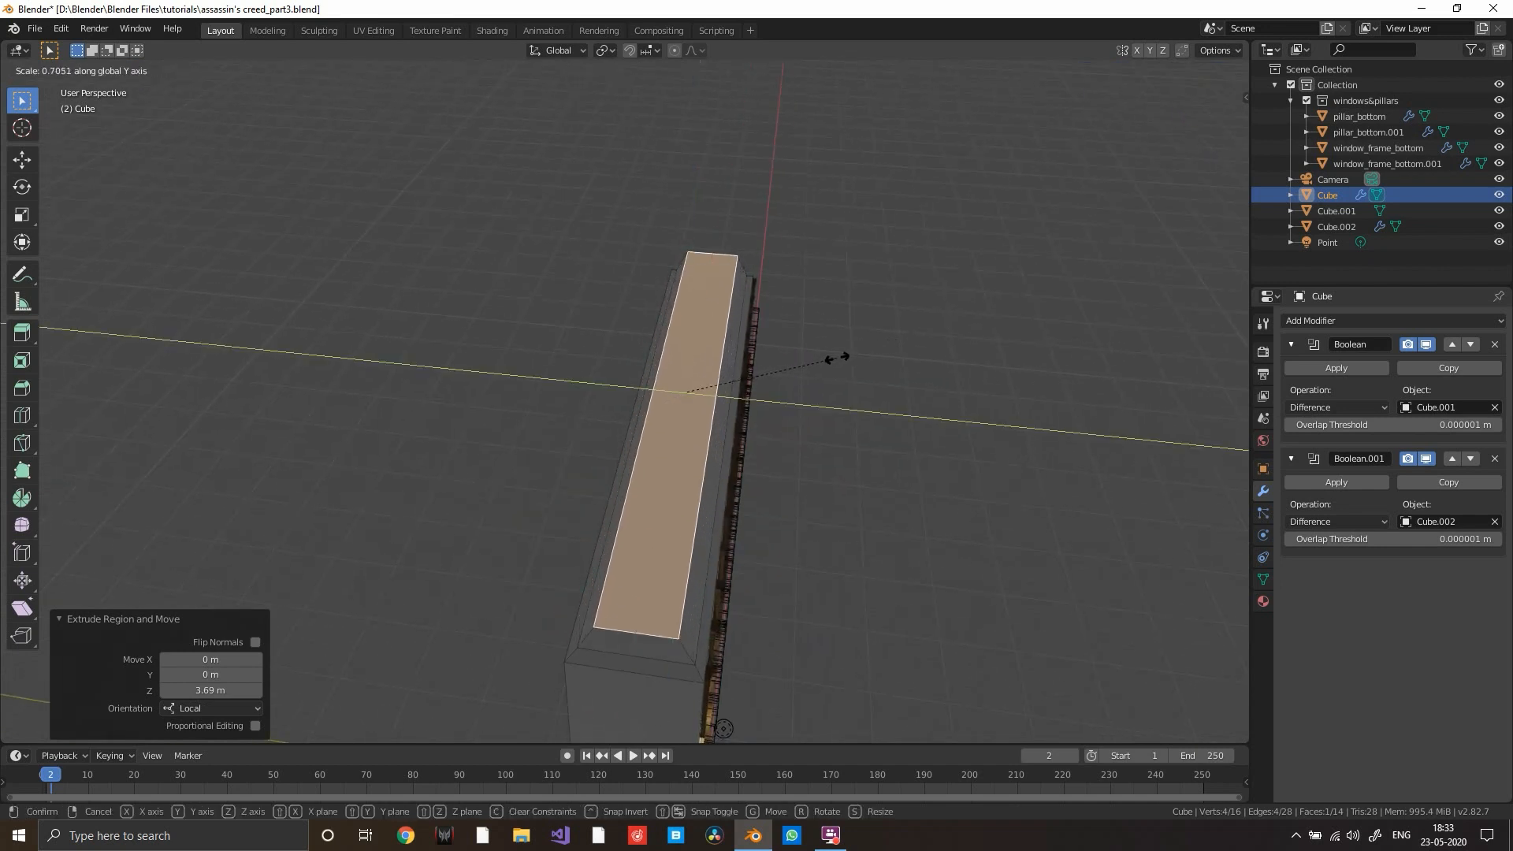
click(821, 363)
- Scale the roof's top face along X to slope the roof's short ends inward
middle_drag(837, 348, 819, 440)
key(s)
key(x)
click(876, 313)
key(s)
key(x)
click(893, 346)
- Add all the remaining roof faces, including the lower slopes and both ends, to the selection
scroll(891, 345, down, 3)
scroll(748, 365, up, 1)
shift+click(716, 365)
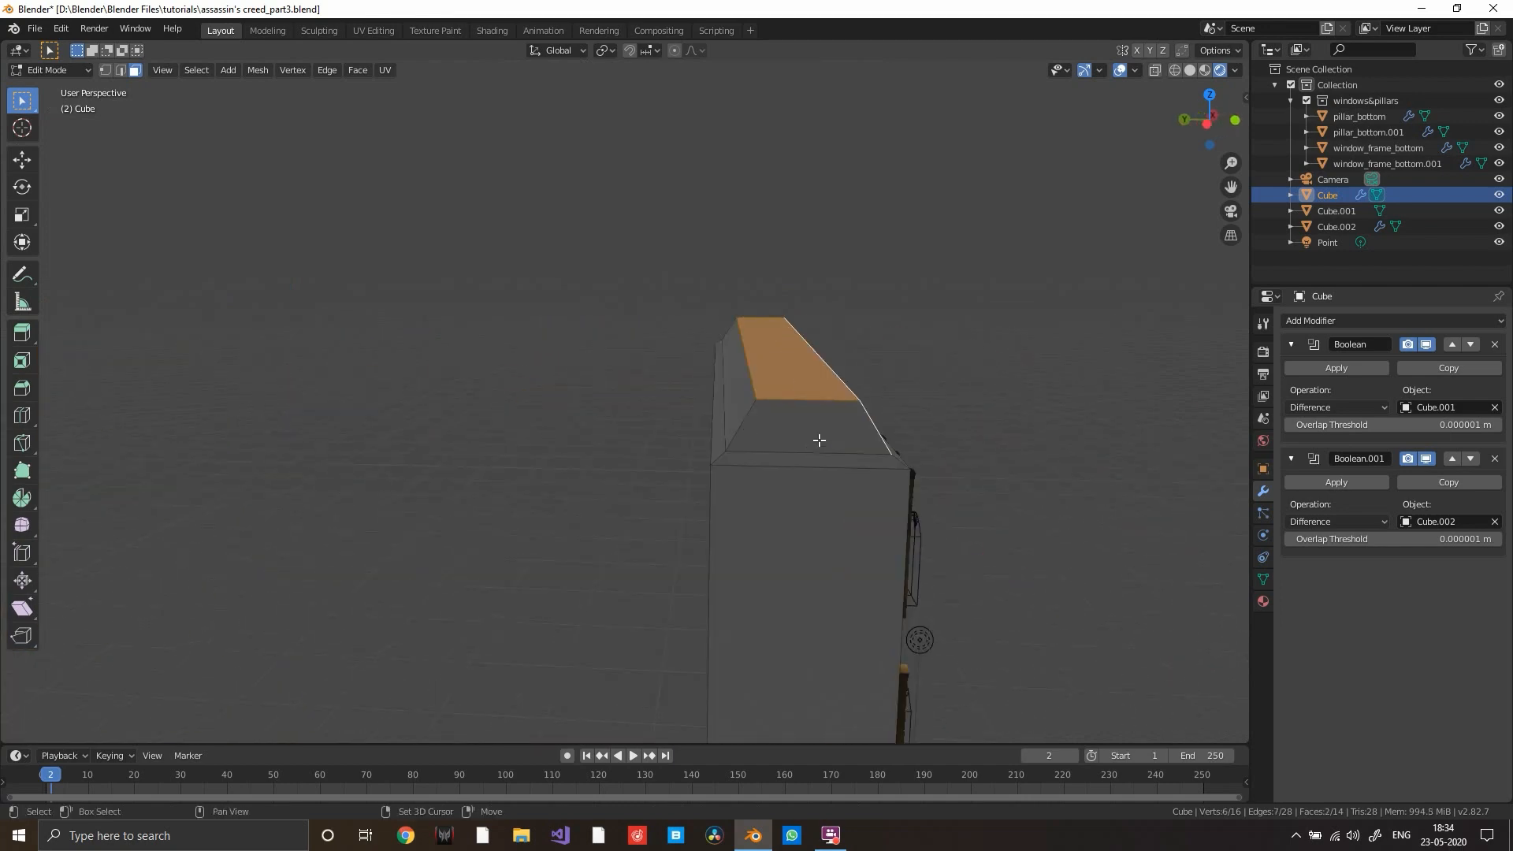
shift+click(761, 407)
shift+click(720, 399)
shift+click(761, 456)
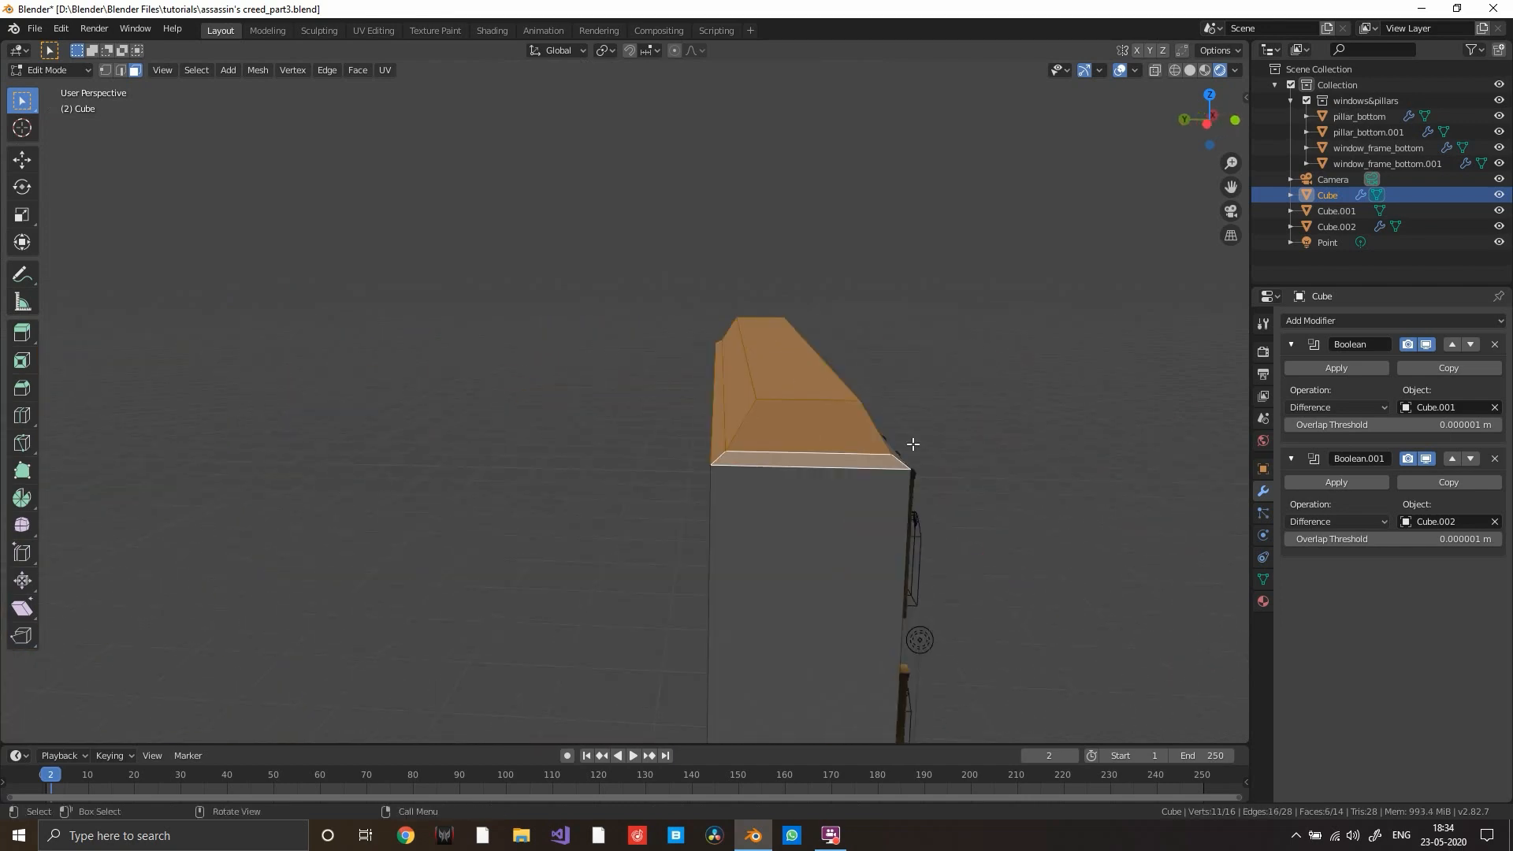
middle_drag(911, 442, 806, 497)
shift+click(805, 444)
shift+click(806, 497)
shift+click(789, 463)
scroll(763, 405, down, 3)
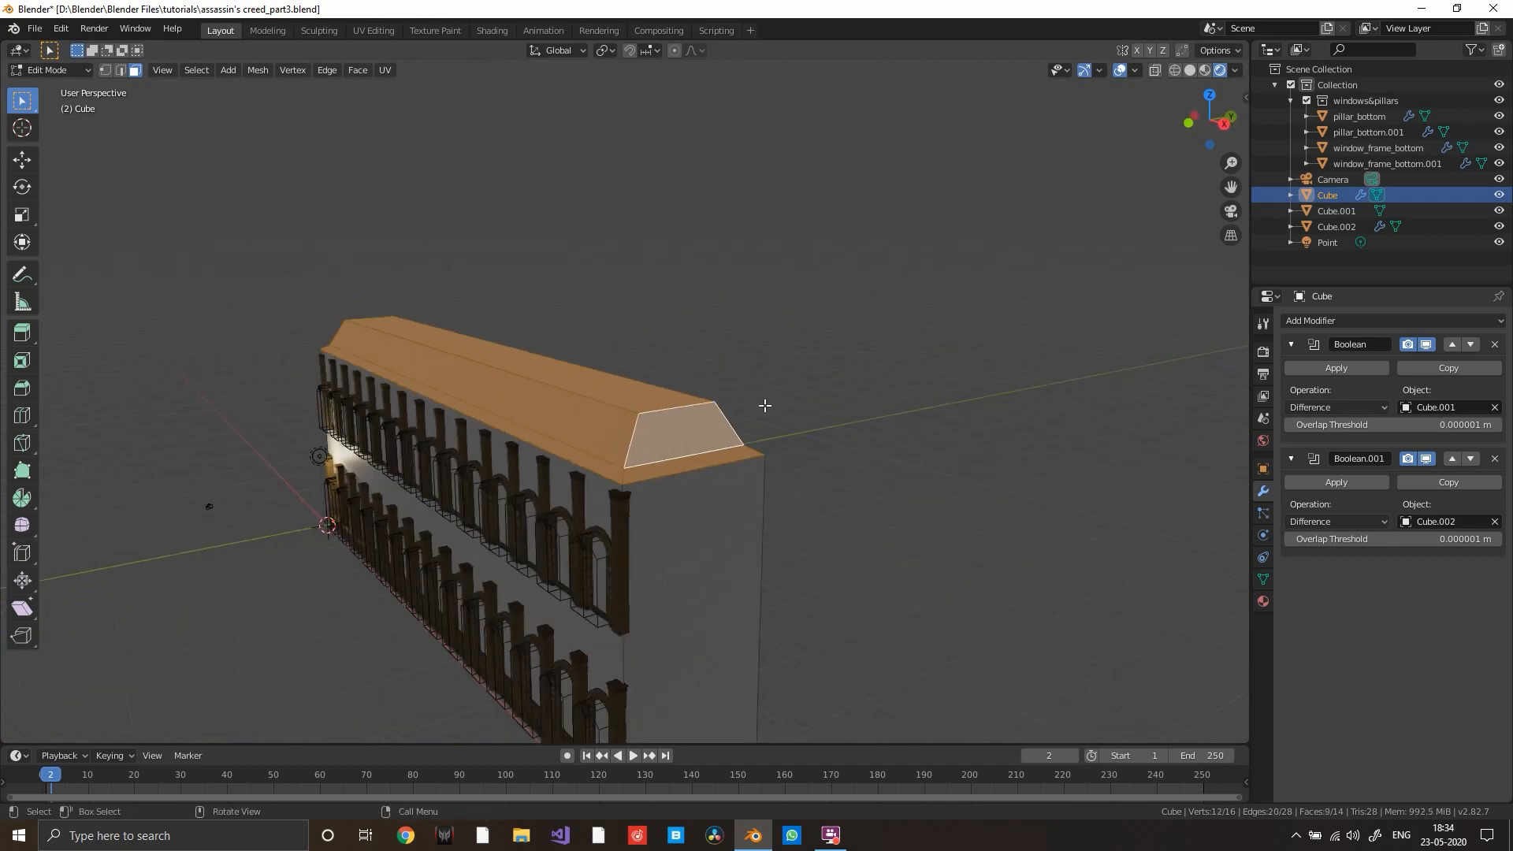
- Add two empty material slots to the building block
middle_drag(763, 404, 1111, 400)
click(1263, 601)
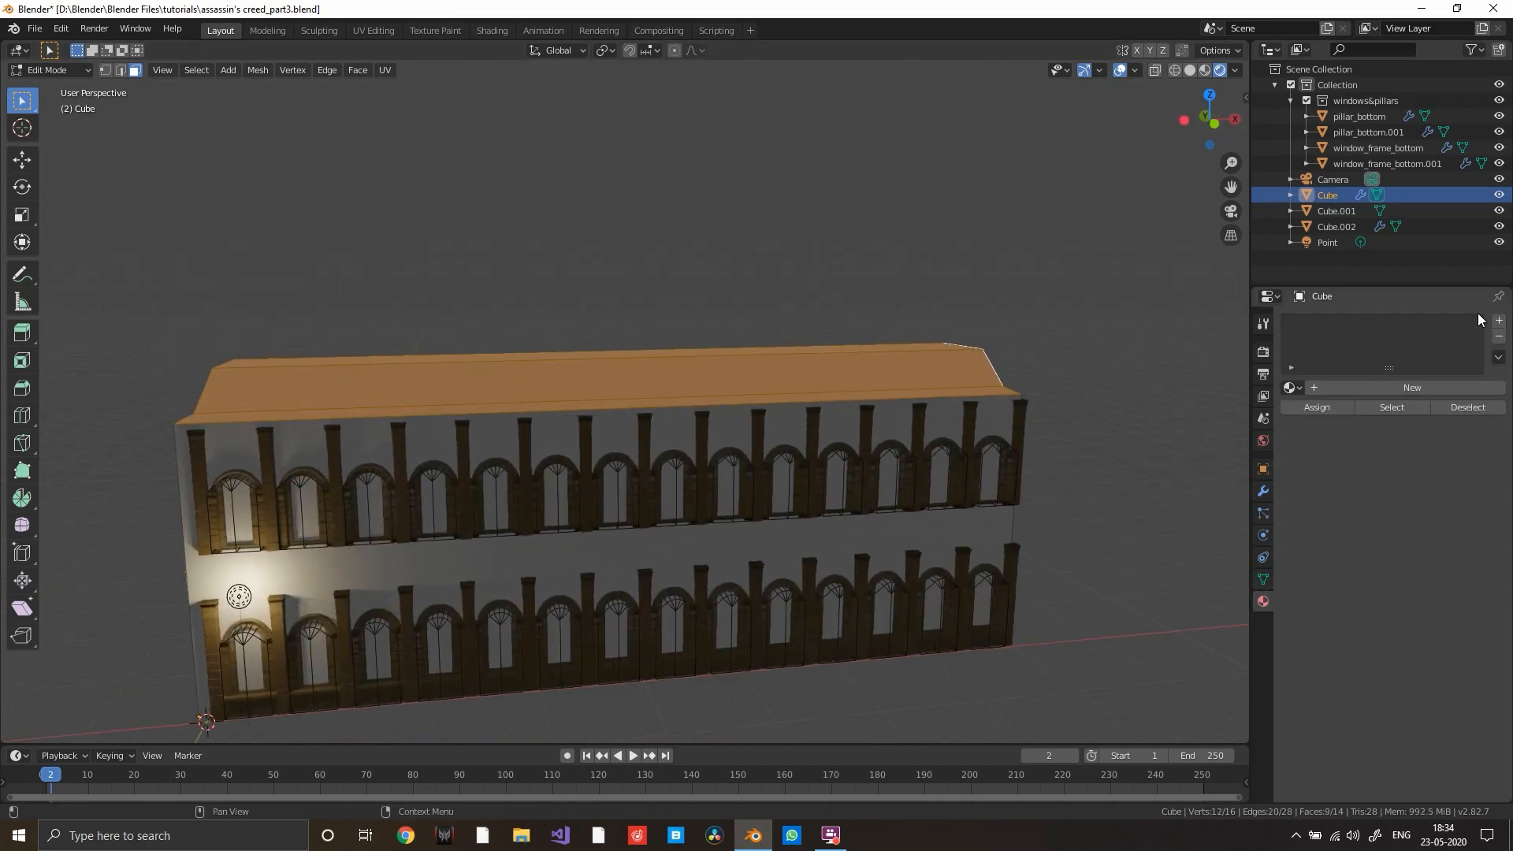
click(1497, 320)
click(1498, 320)
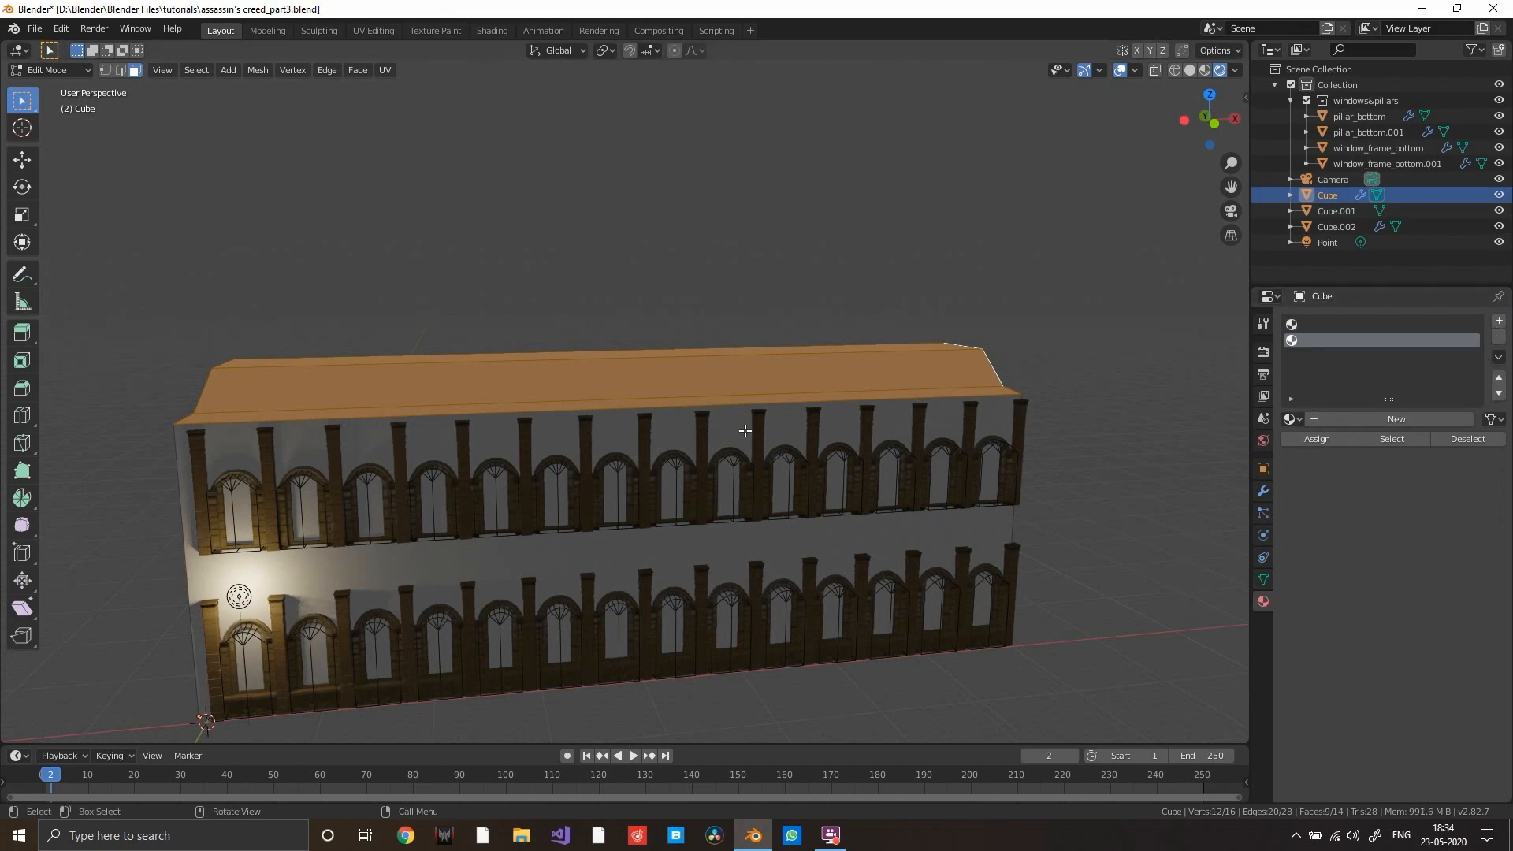
- Invert the selection to the wall faces, assign them to the first material slot, and return to Object Mode
key(ctrl+i)
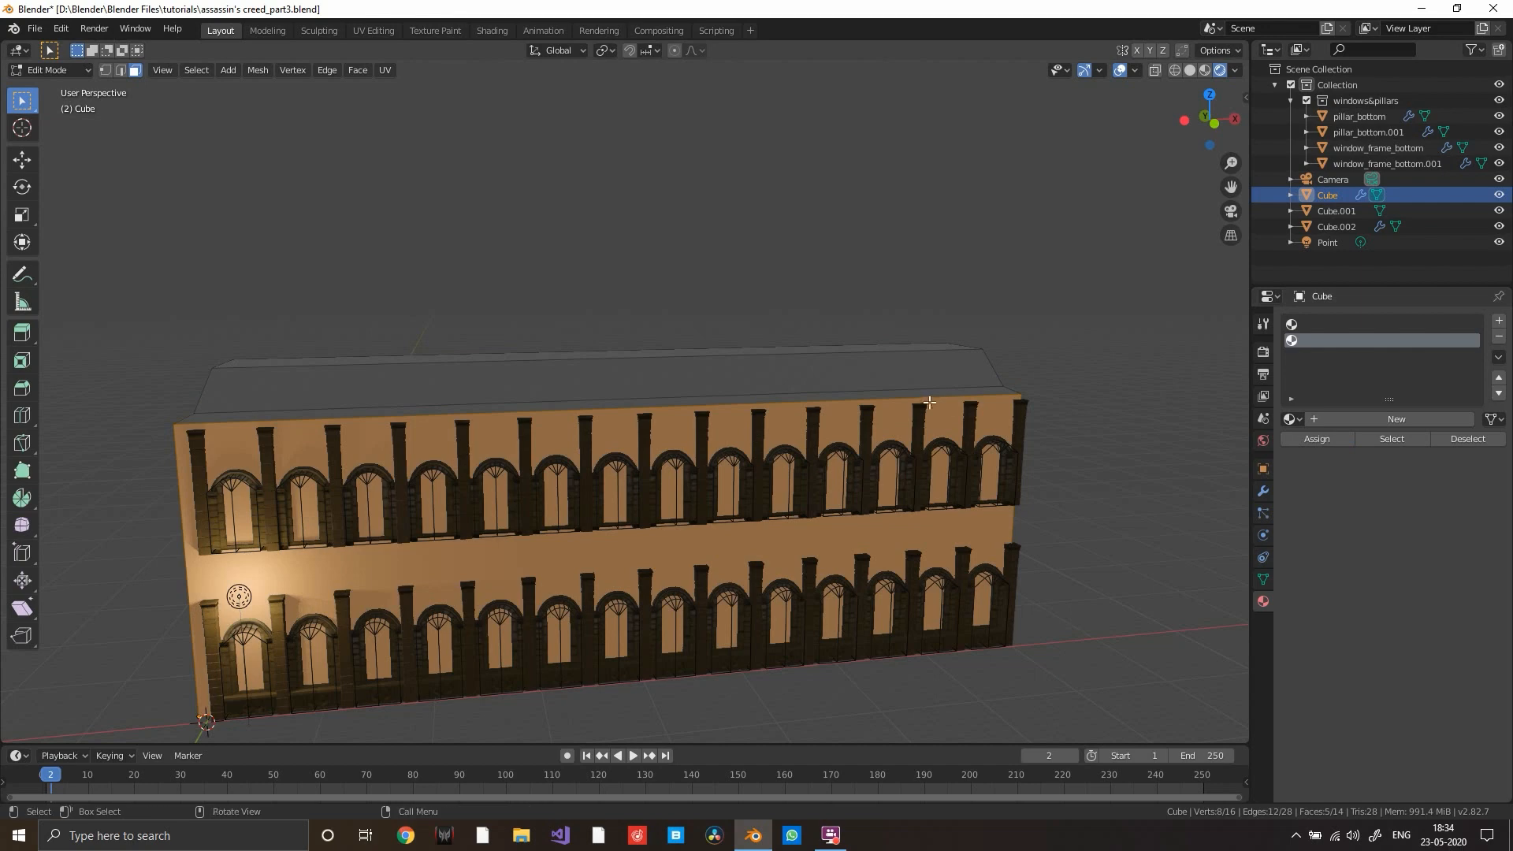
middle_drag(929, 403, 740, 435)
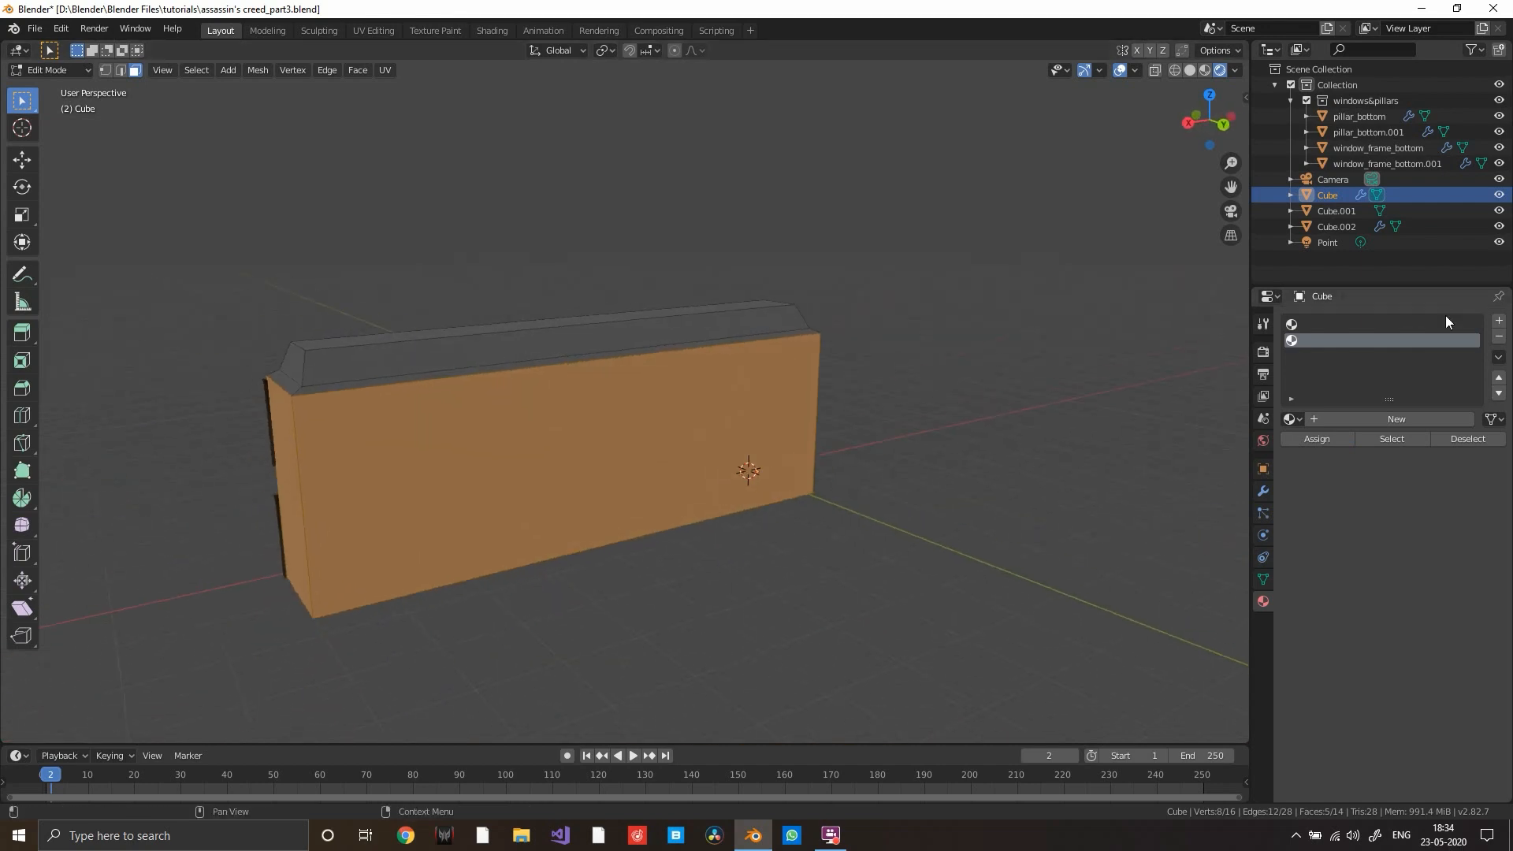
click(1316, 438)
middle_drag(715, 379, 890, 386)
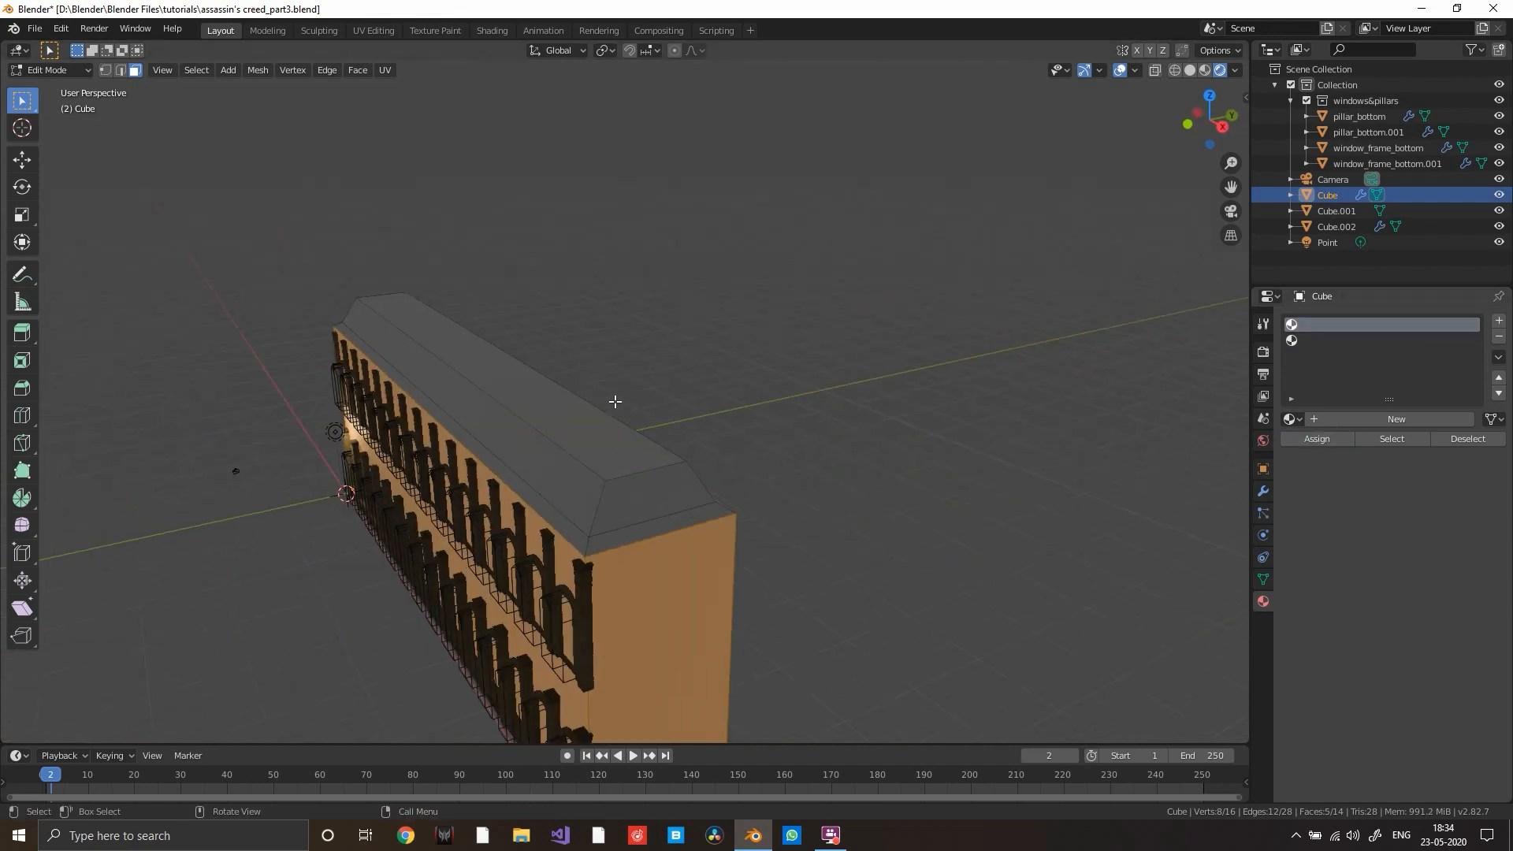
click(616, 402)
middle_drag(638, 384, 891, 328)
key(Tab)
scroll(878, 334, up, 4)
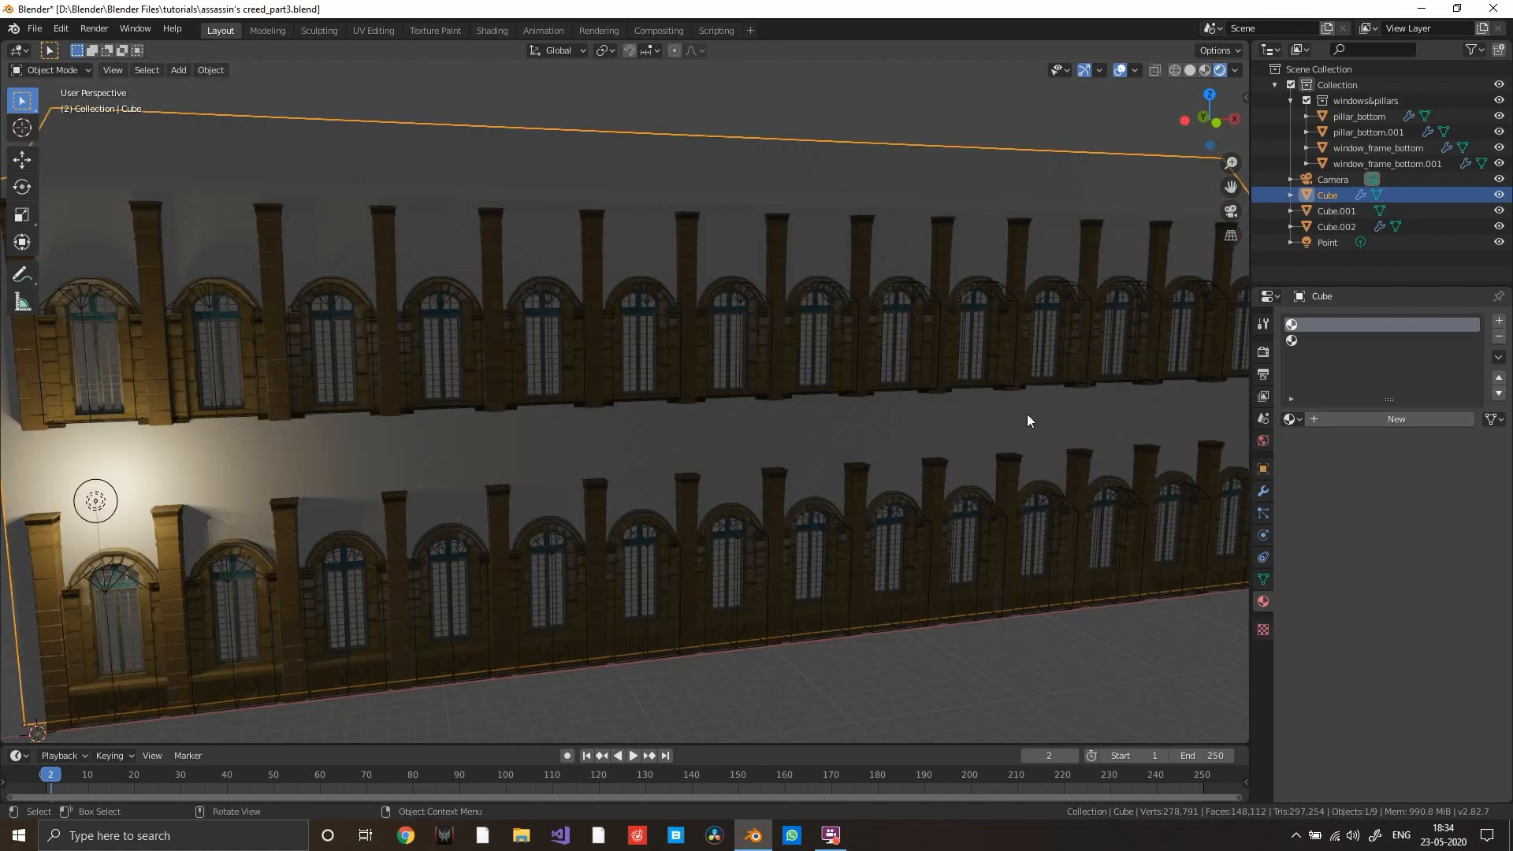
shift+middle_drag(1027, 414, 985, 333)
click(985, 333)
key(Tab)
scroll(993, 327, up, 2)
scroll(976, 335, down, 5)
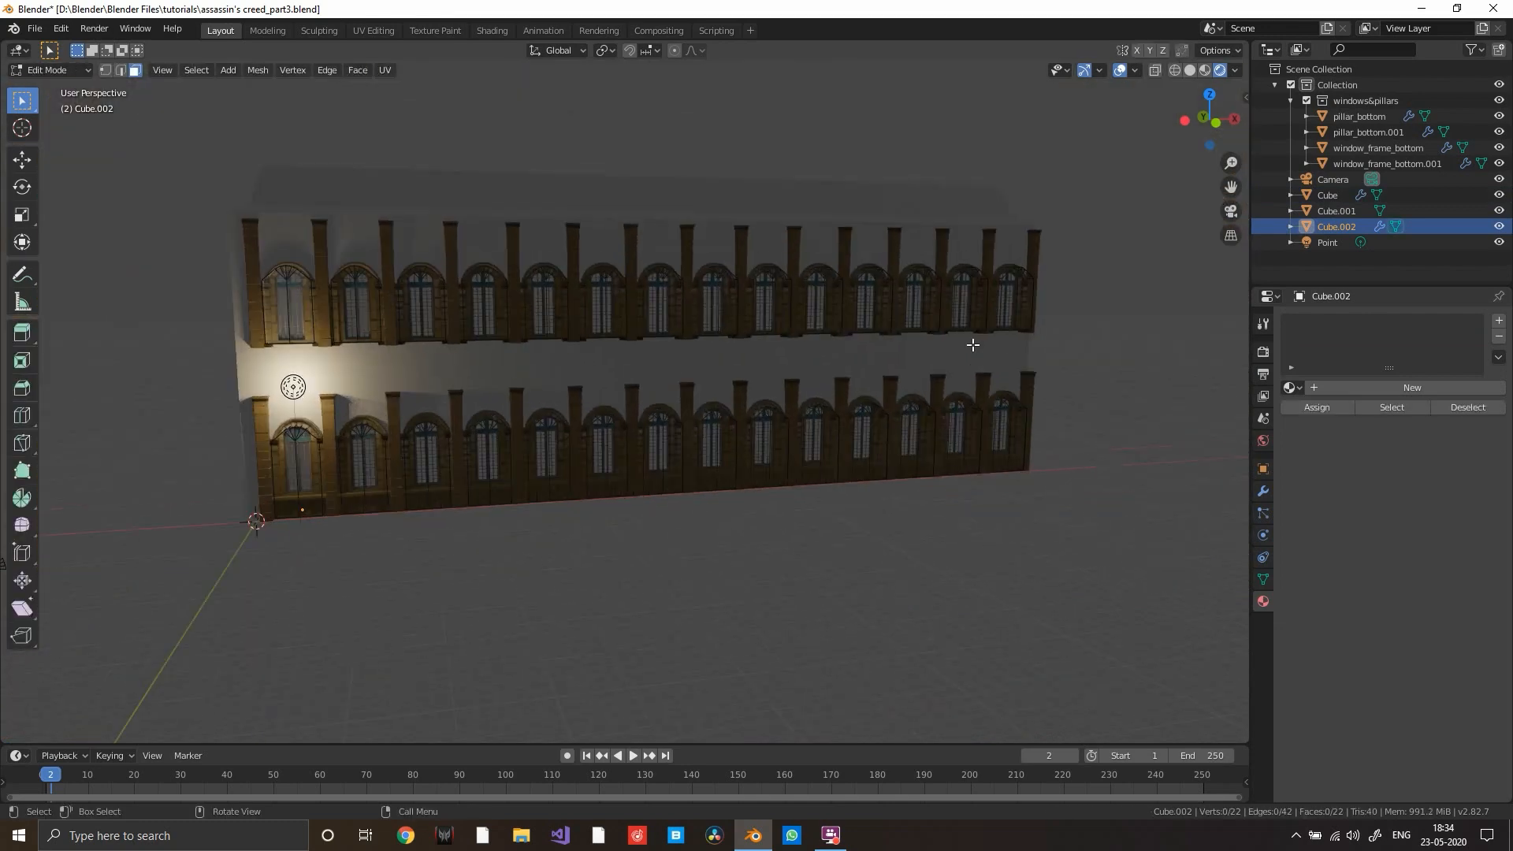
key(Tab)
- Select the building block and open it in Edit Mode
click(793, 353)
key(Tab)
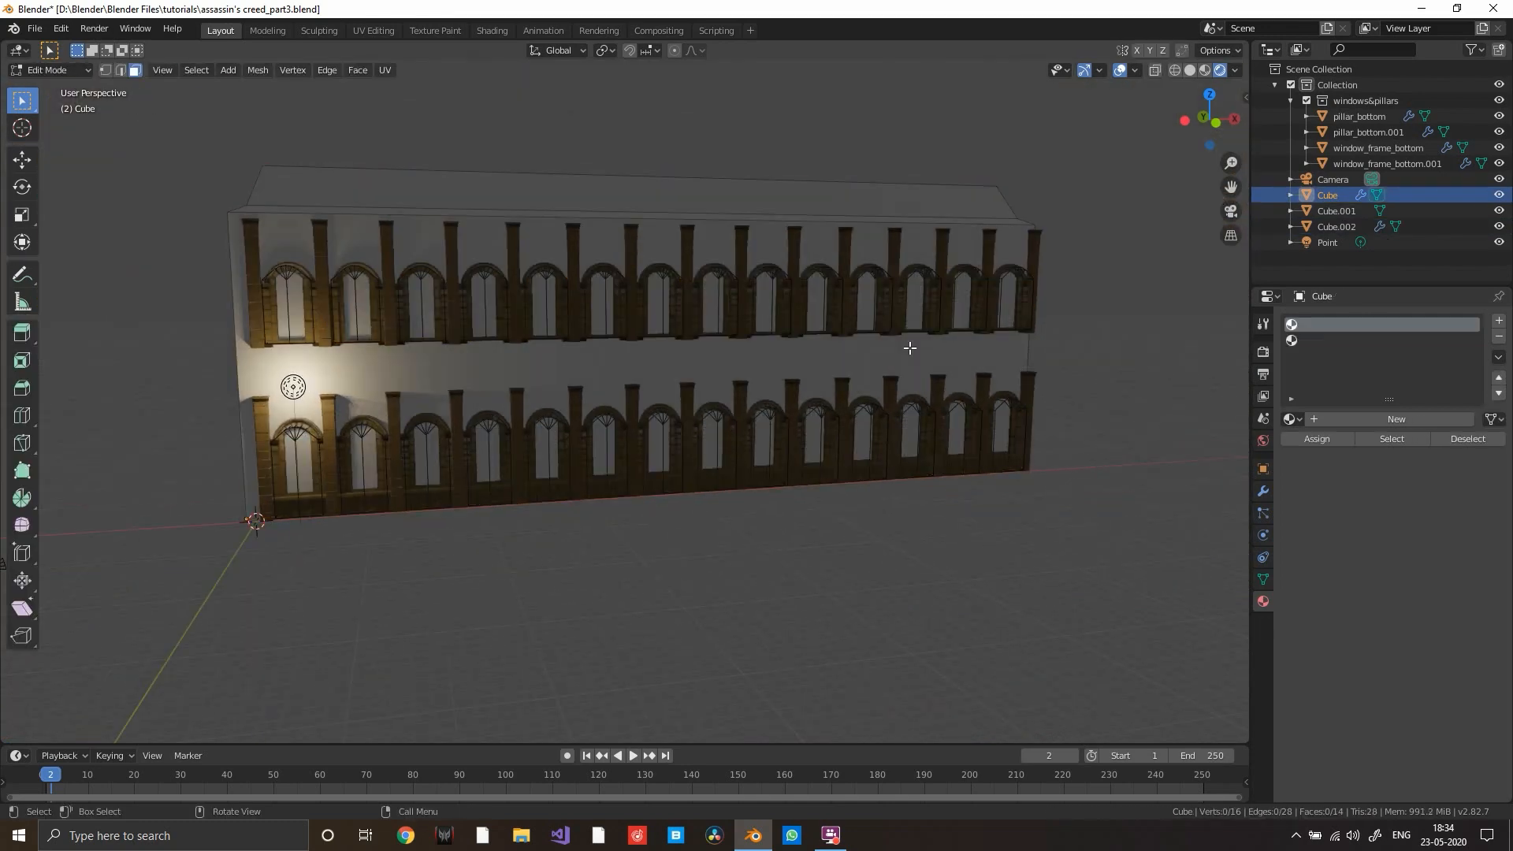
scroll(905, 347, up, 3)
middle_drag(884, 356, 635, 363)
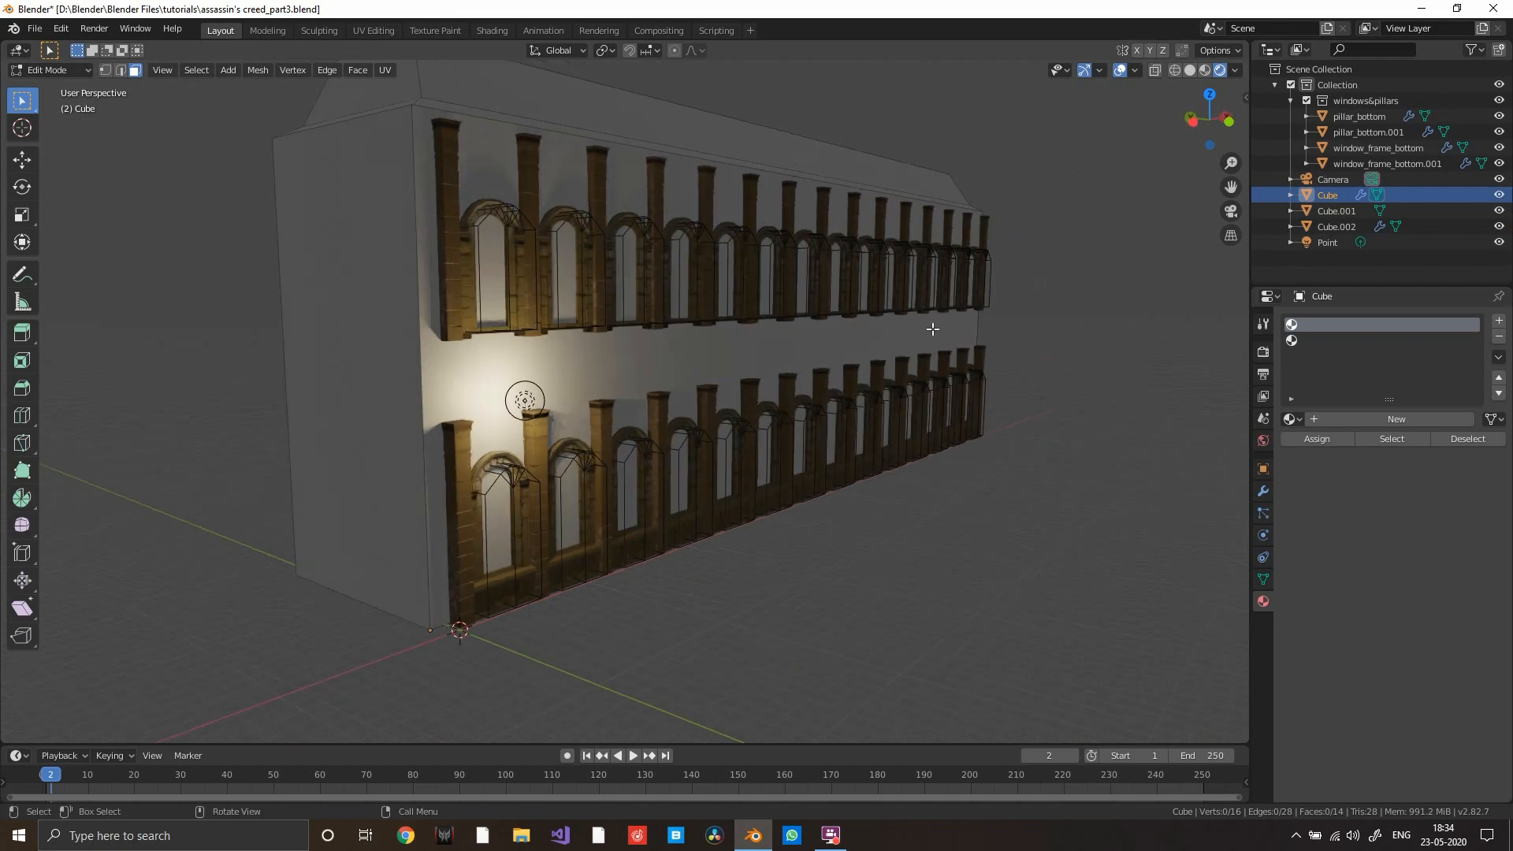
middle_drag(933, 328, 848, 321)
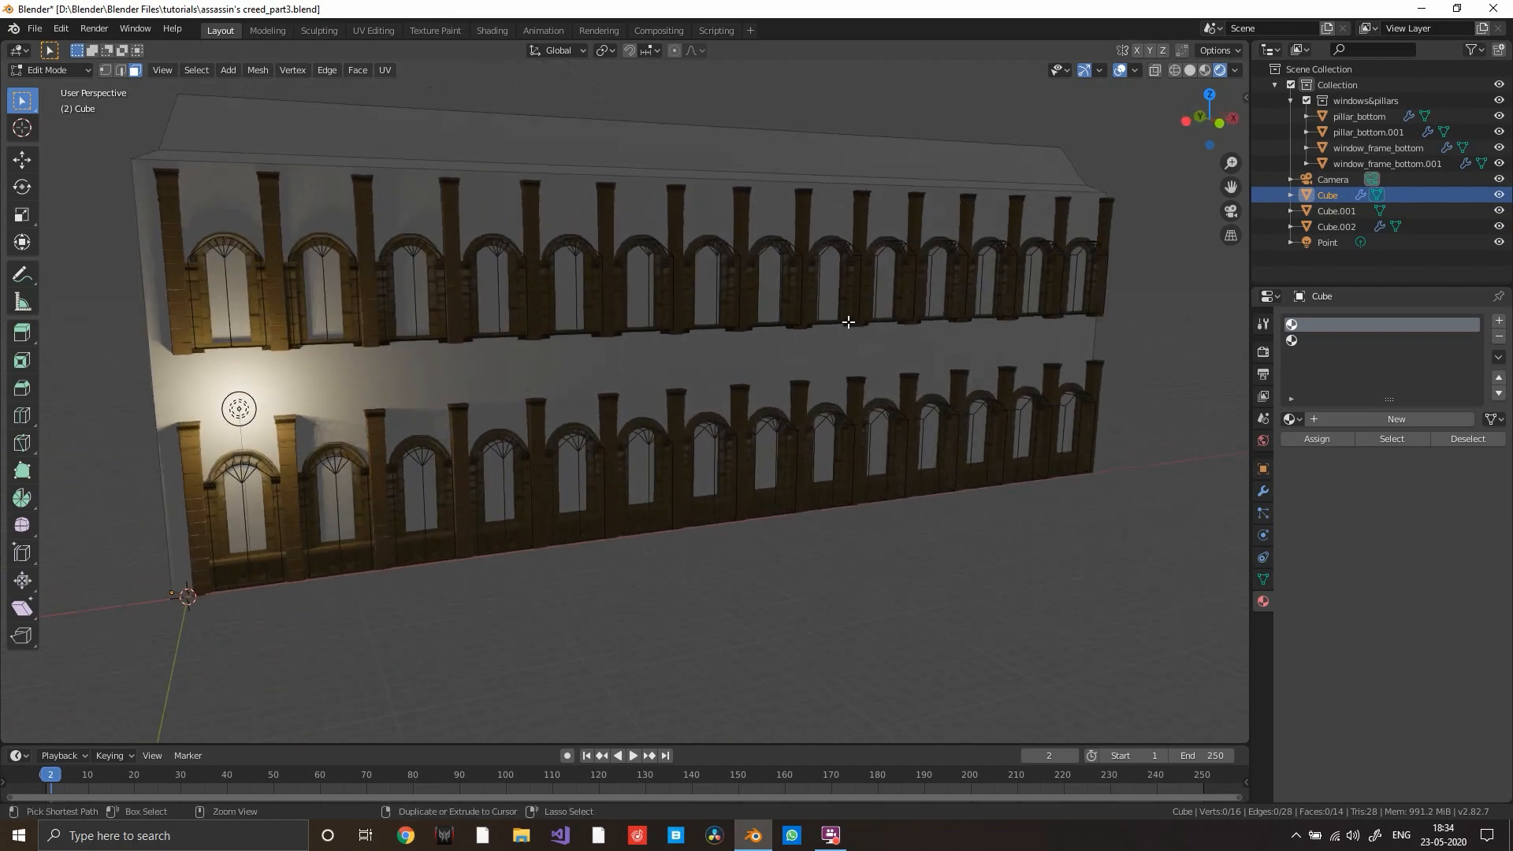
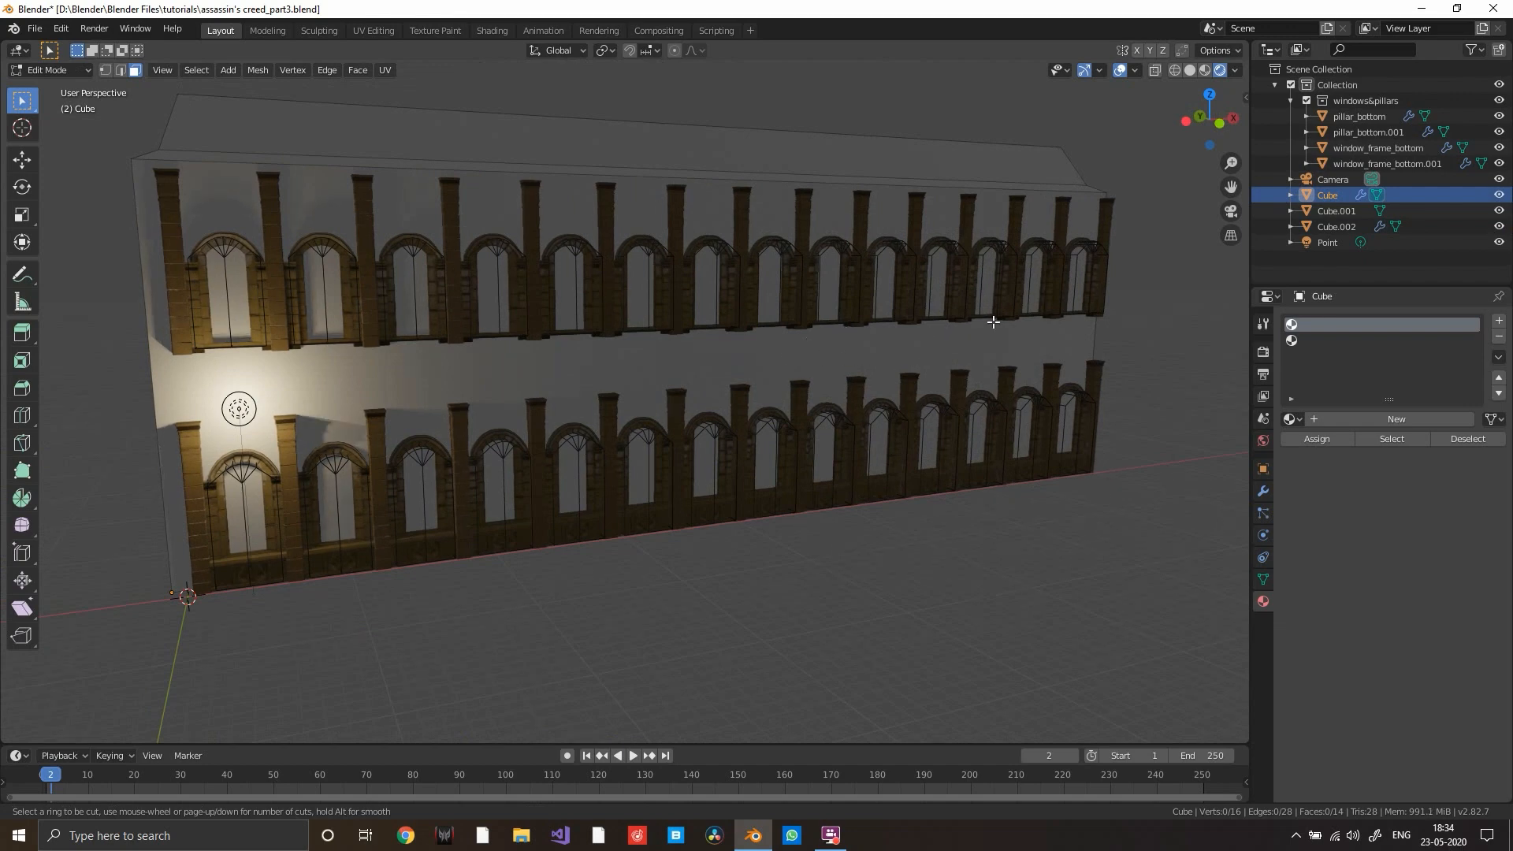
key(Escape)
- Add a horizontal loop cut around the building block, slid to just below the upper-floor pillars
scroll(1024, 343, down, 5)
middle_drag(922, 328, 768, 334)
scroll(658, 385, up, 5)
click(748, 398)
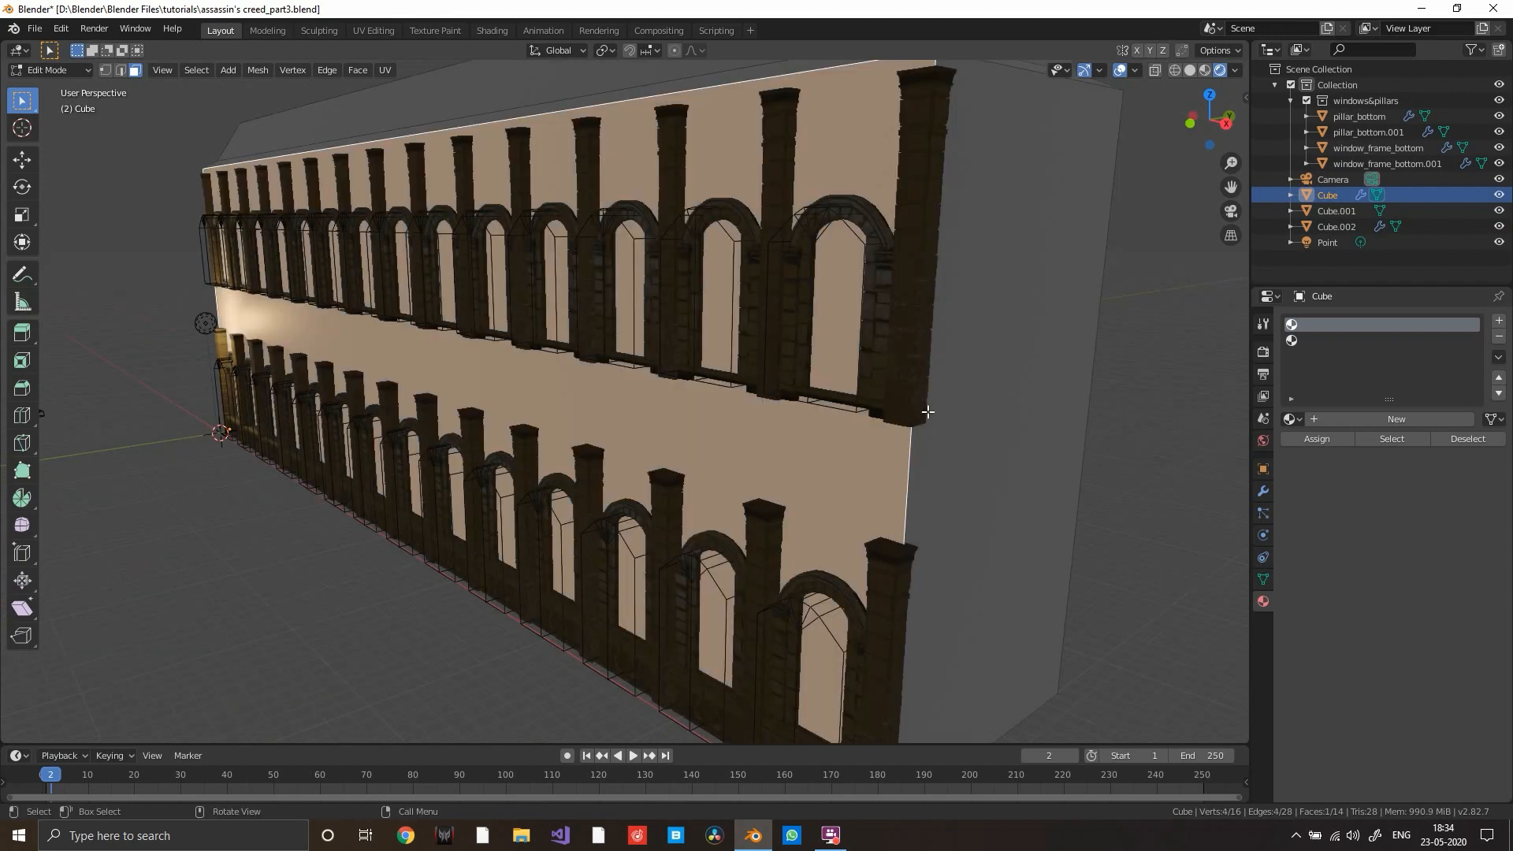
scroll(927, 411, down, 4)
key(ctrl+r)
click(855, 377)
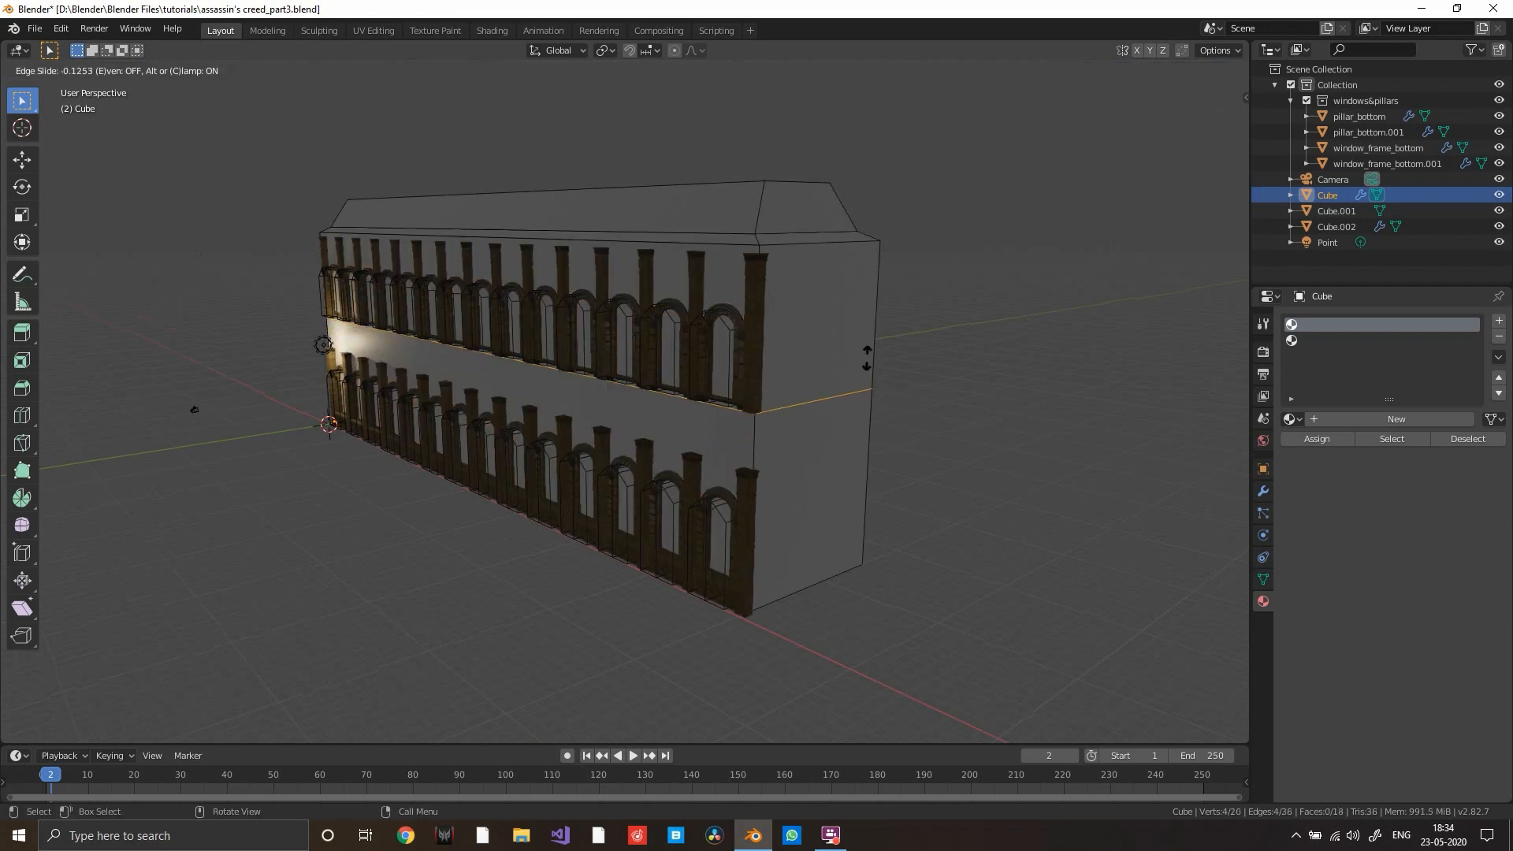
click(867, 359)
- Add a second horizontal loop cut around the walls, slid close beneath the first one to mark out a narrow band
middle_drag(866, 359, 738, 412)
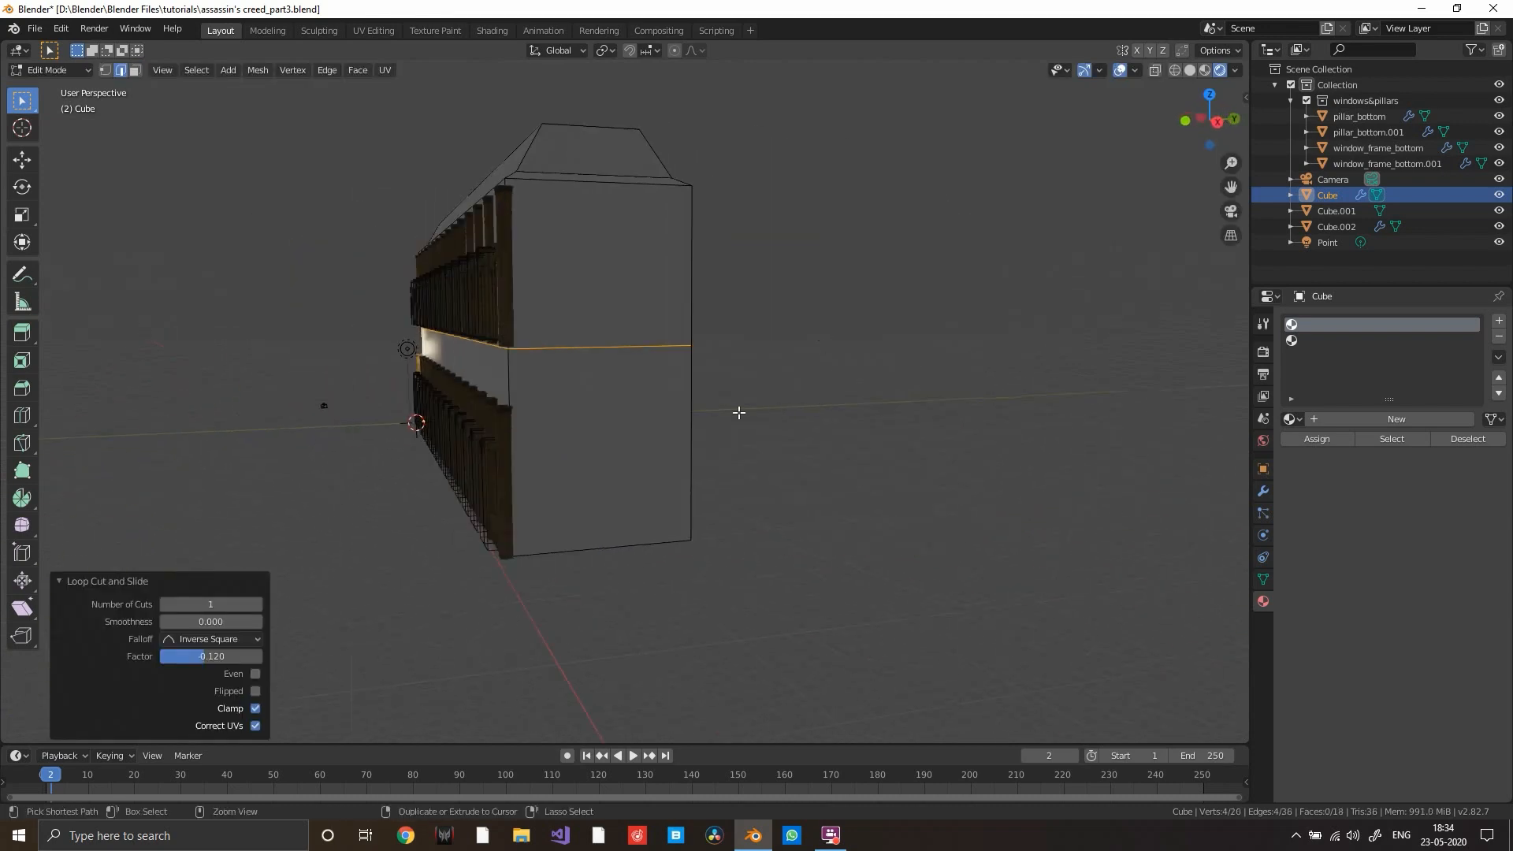
click(676, 396)
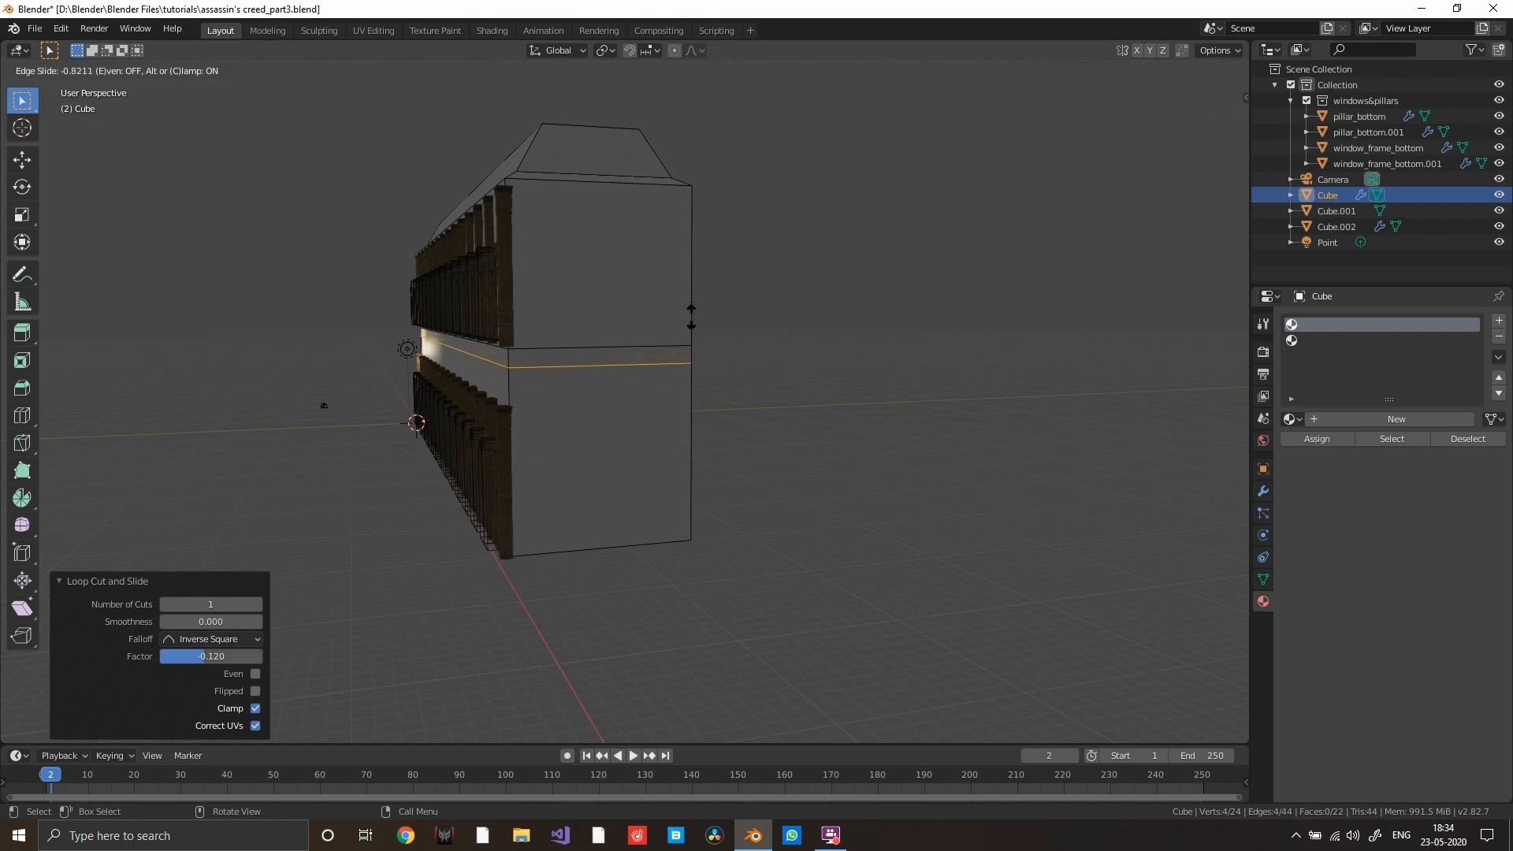
click(691, 317)
- Select the band of faces between the two loop cuts, extrude it in place and scale it 1.061 along Y
middle_drag(635, 321, 834, 365)
key(alt+a)
click(693, 367)
alt+click(783, 381)
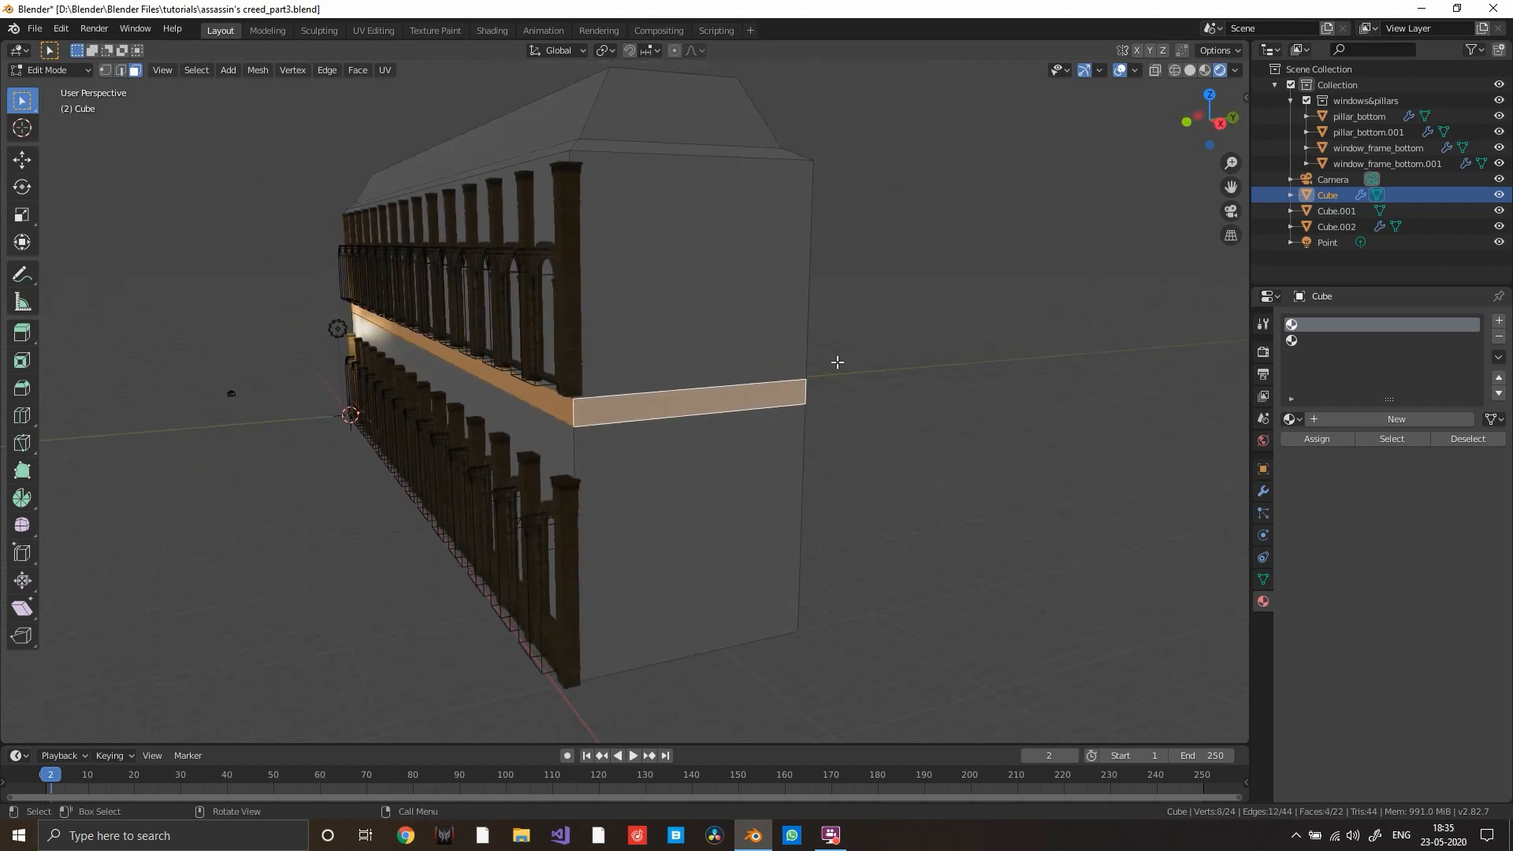
key(e)
right_click(855, 360)
key(s)
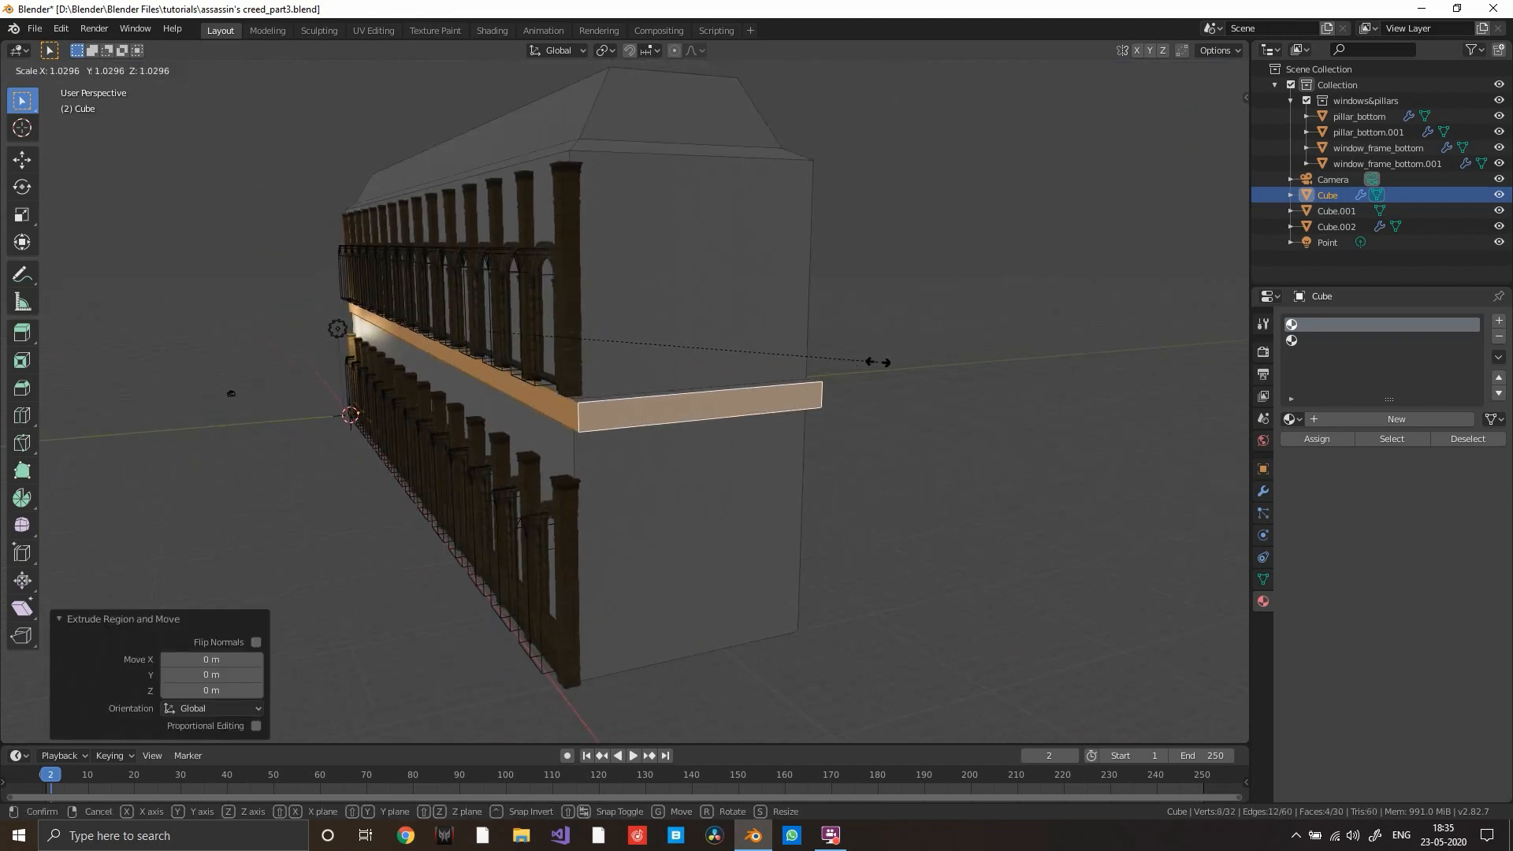
key(y)
click(876, 354)
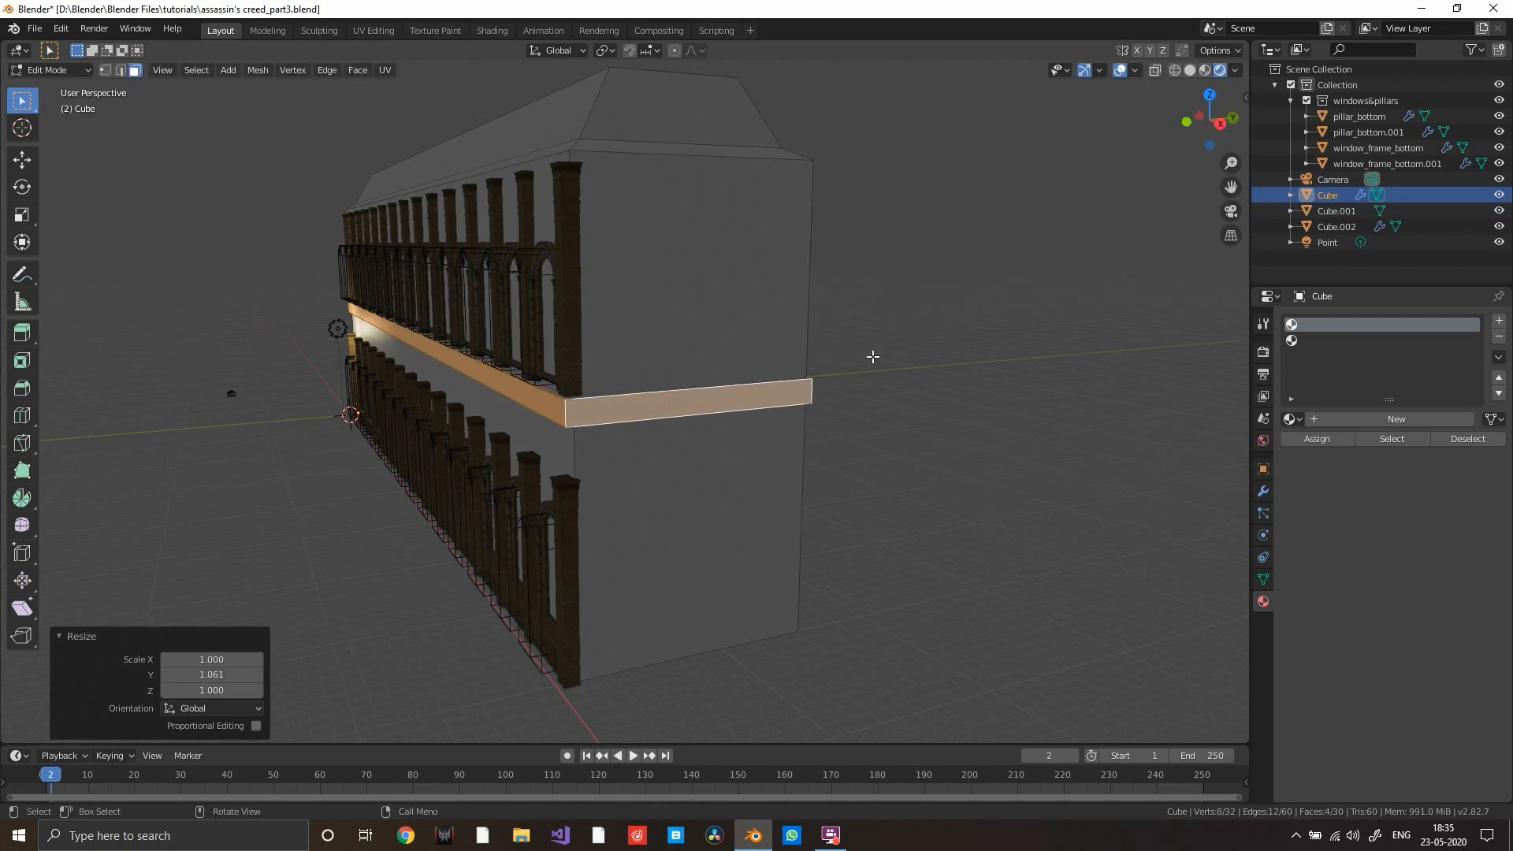
- Scale the extruded band further along Y, and outward along X so it also projects from the end walls
middle_drag(871, 357, 782, 363)
key(s)
key(y)
click(872, 379)
key(s)
key(x)
click(933, 354)
- Add a centred horizontal loop cut around the outer faces of the projecting band
click(693, 353)
scroll(756, 350, up, 2)
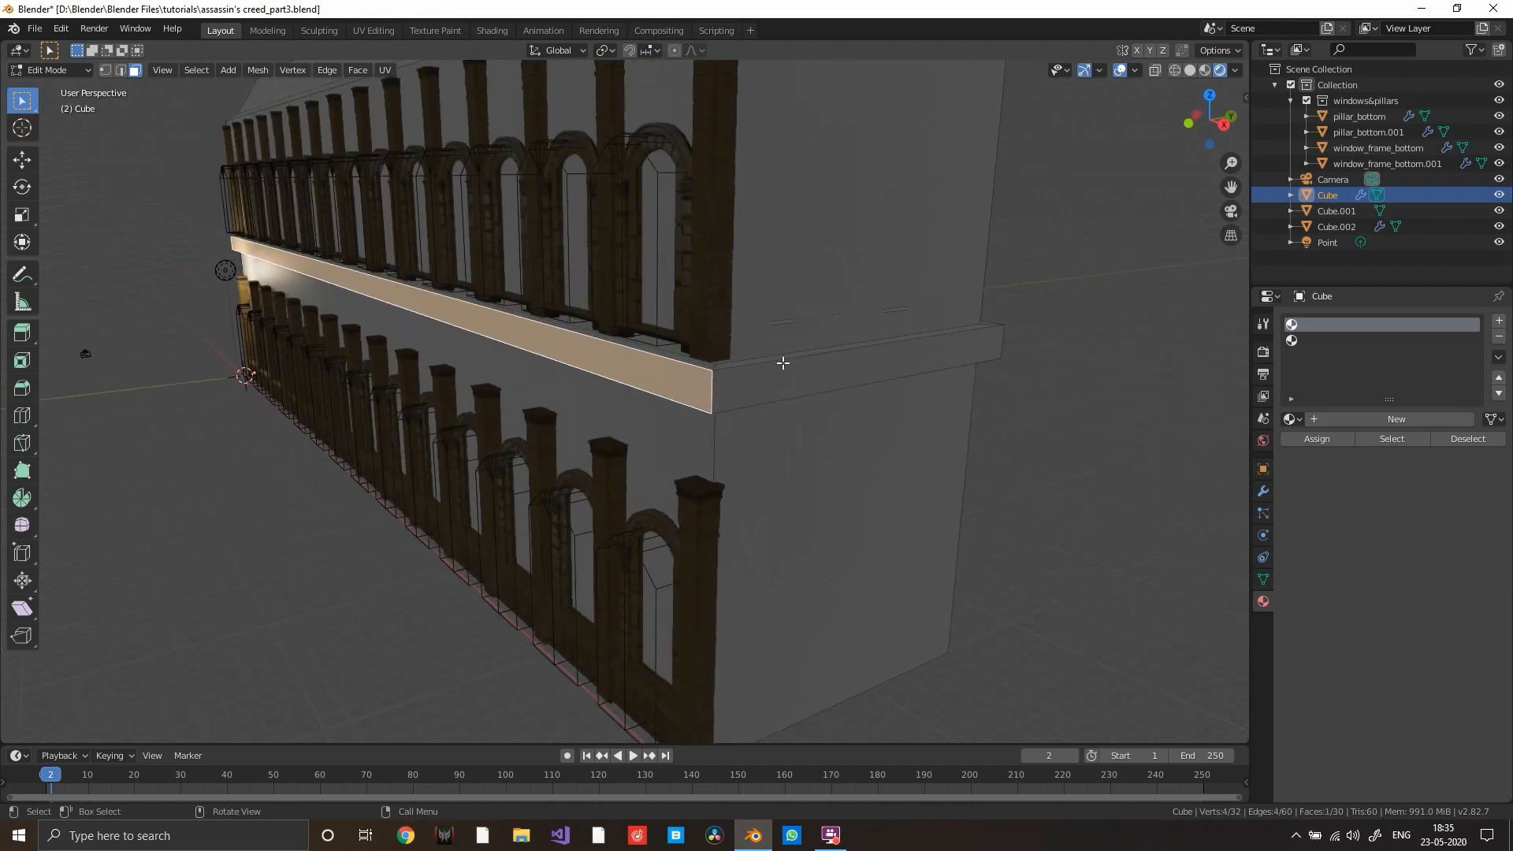
key(ctrl+r)
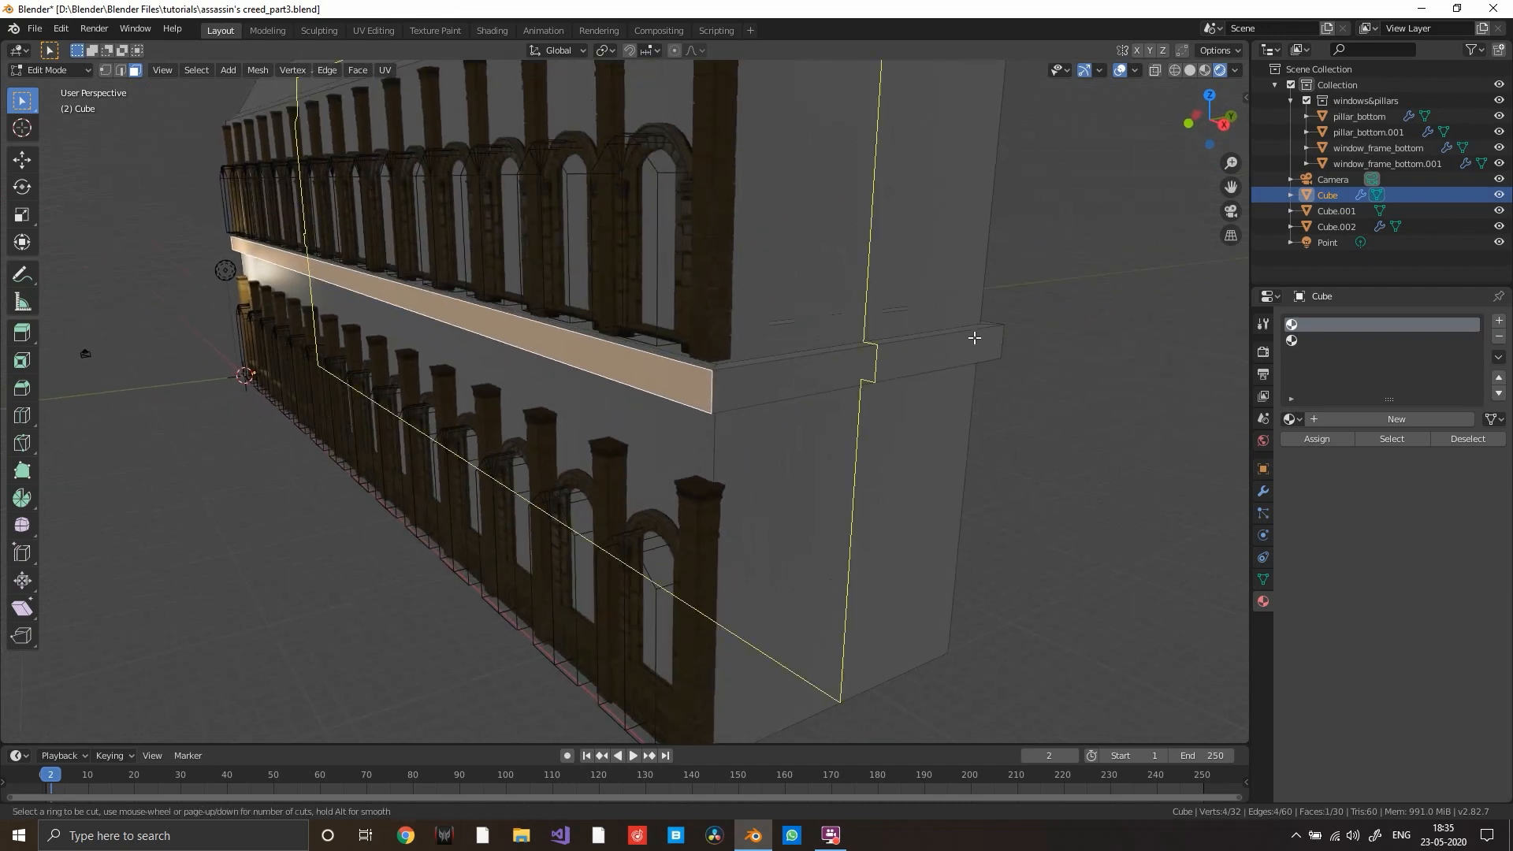
click(1013, 334)
right_click(995, 344)
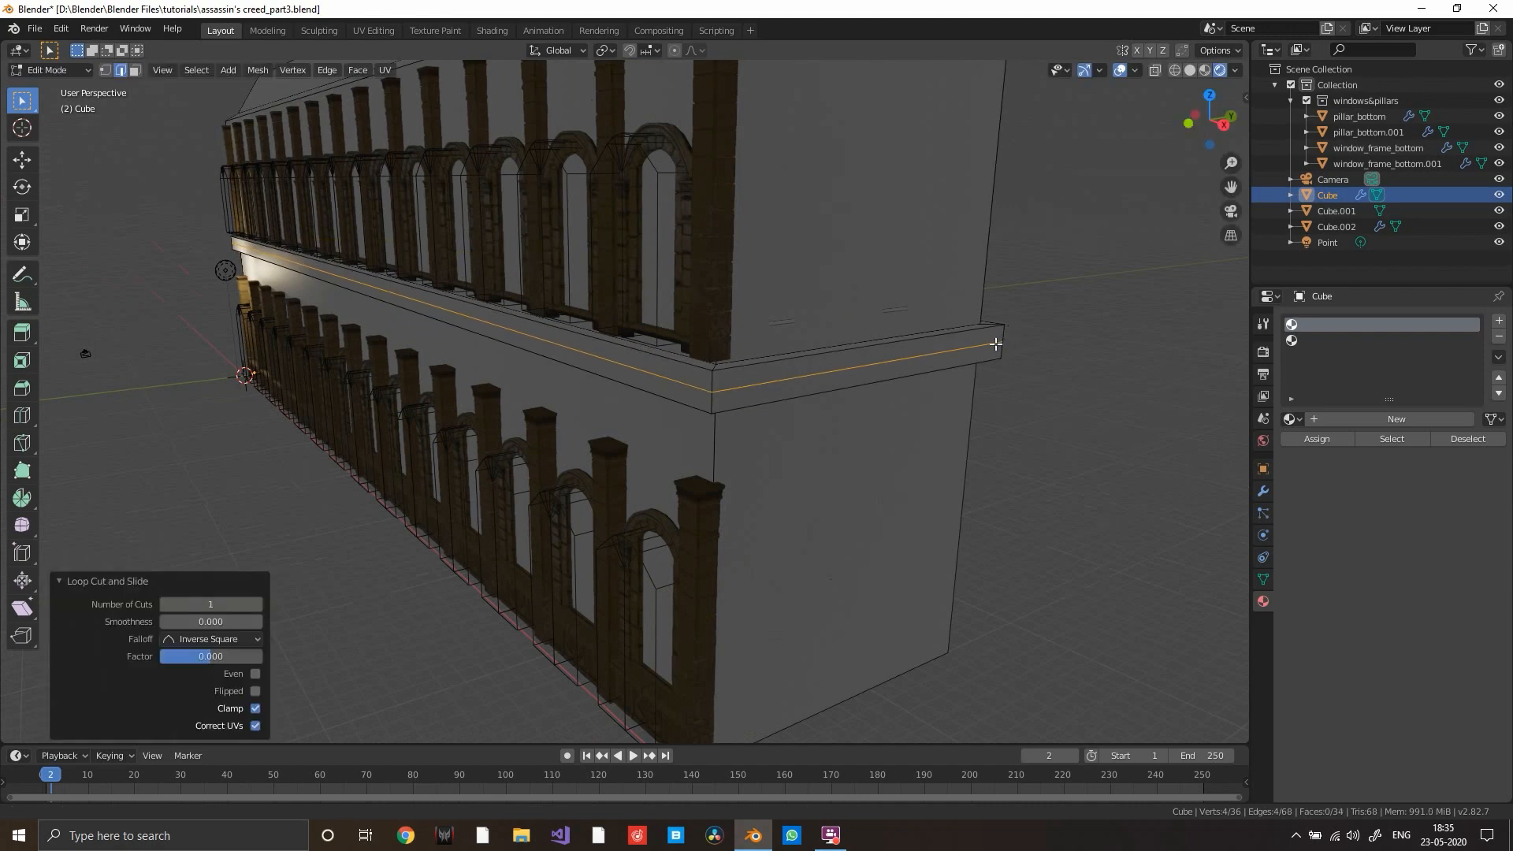
- Select the lower face loop of the projecting band, all around the building
shift+middle_drag(995, 343, 987, 351)
click(888, 382)
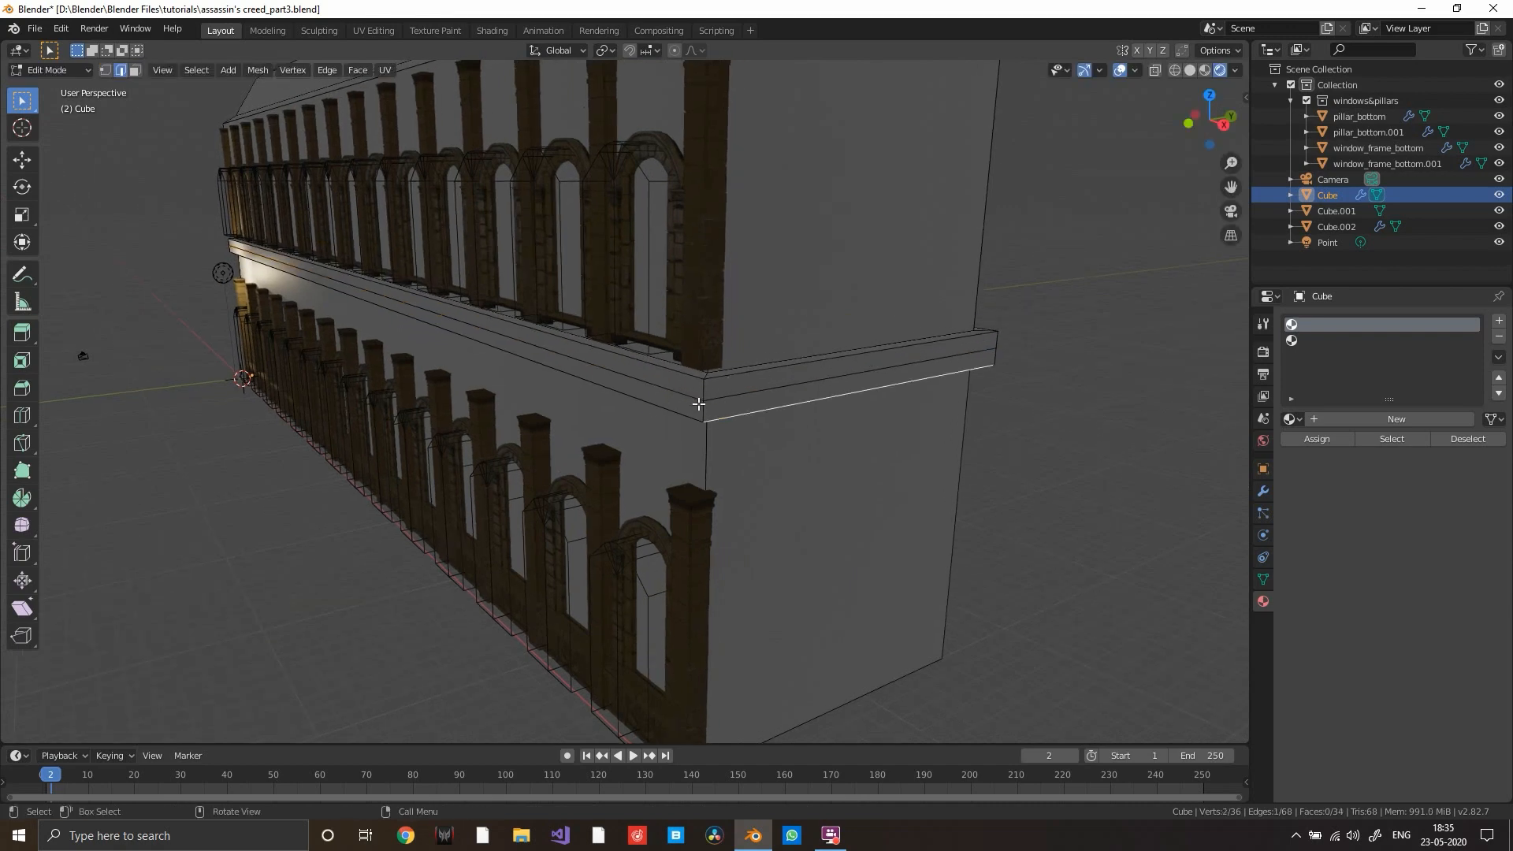
key(3)
click(699, 404)
key(alt+a)
alt+click(703, 409)
middle_drag(1050, 340, 1037, 339)
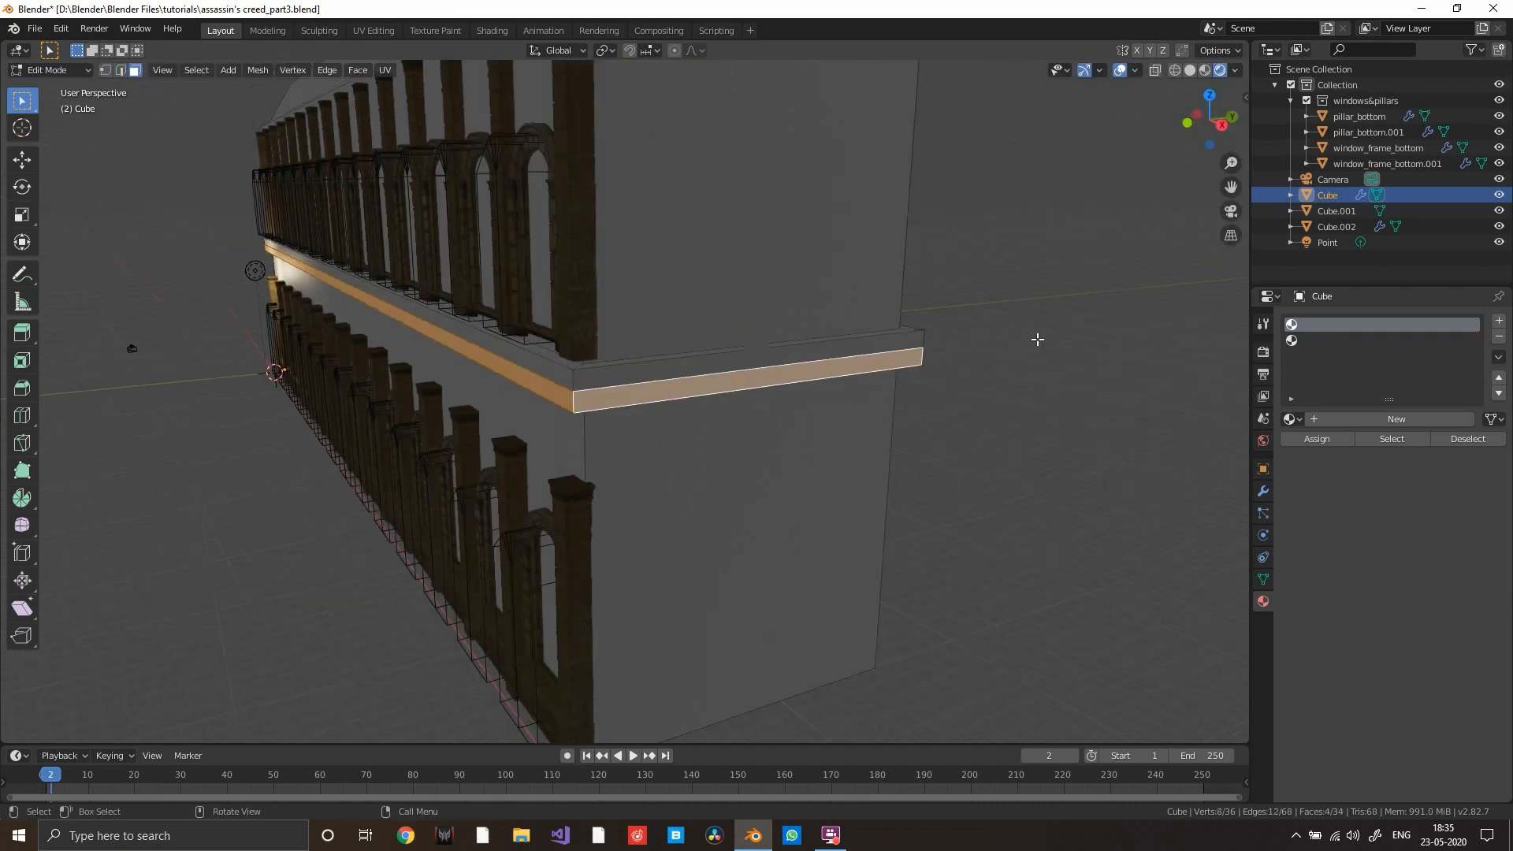
key(s)
key(y)
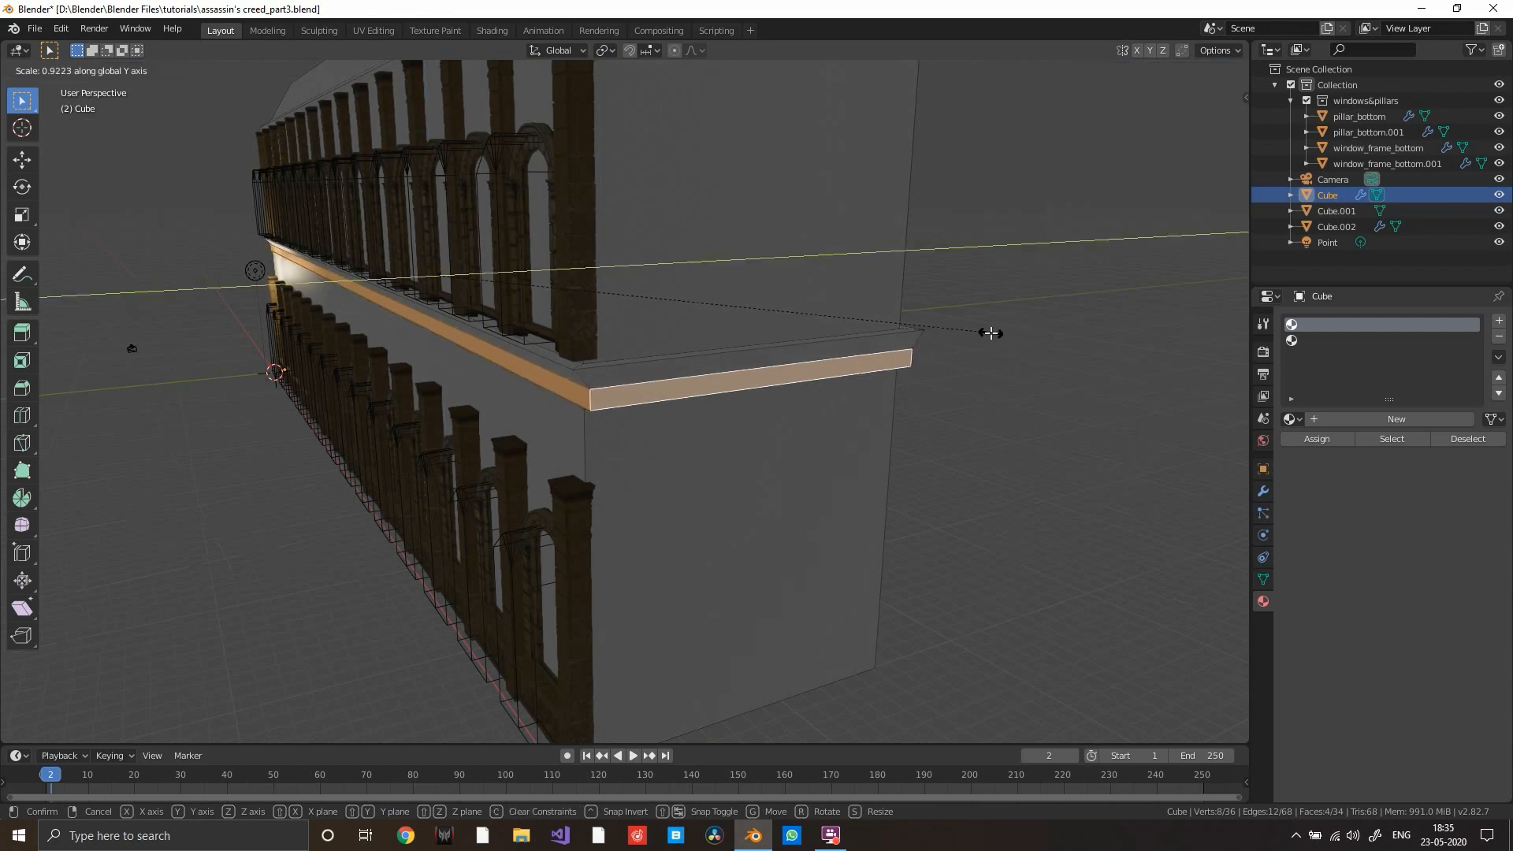
right_click(991, 333)
- Extrude the lower face loop in place and scale it to 0.964 along Y, stepping it inward
scroll(993, 331, up, 2)
middle_drag(997, 320, 994, 331)
key(e)
right_click(1024, 339)
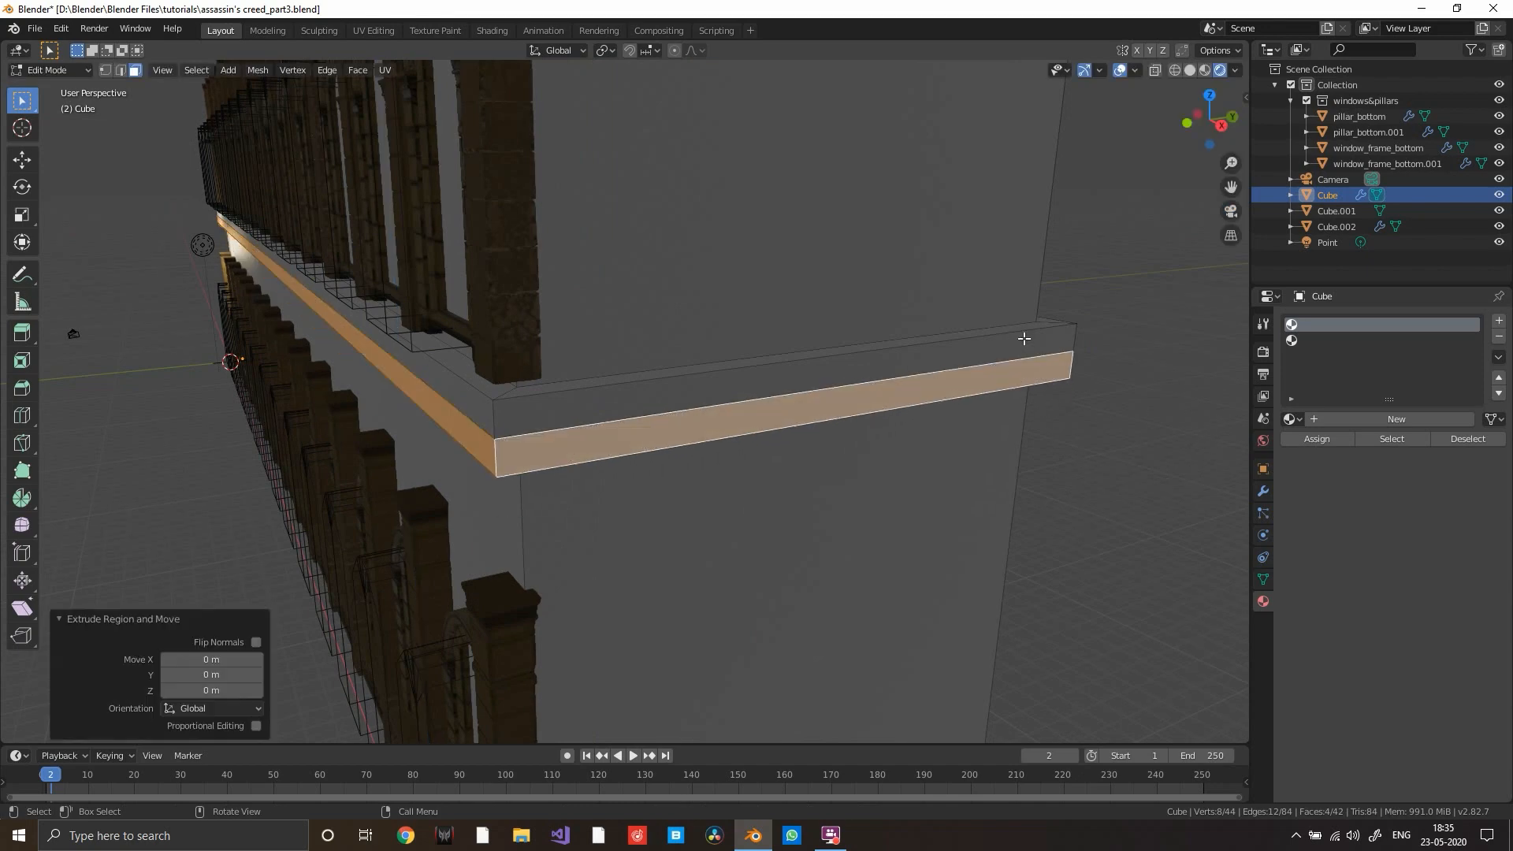
key(s)
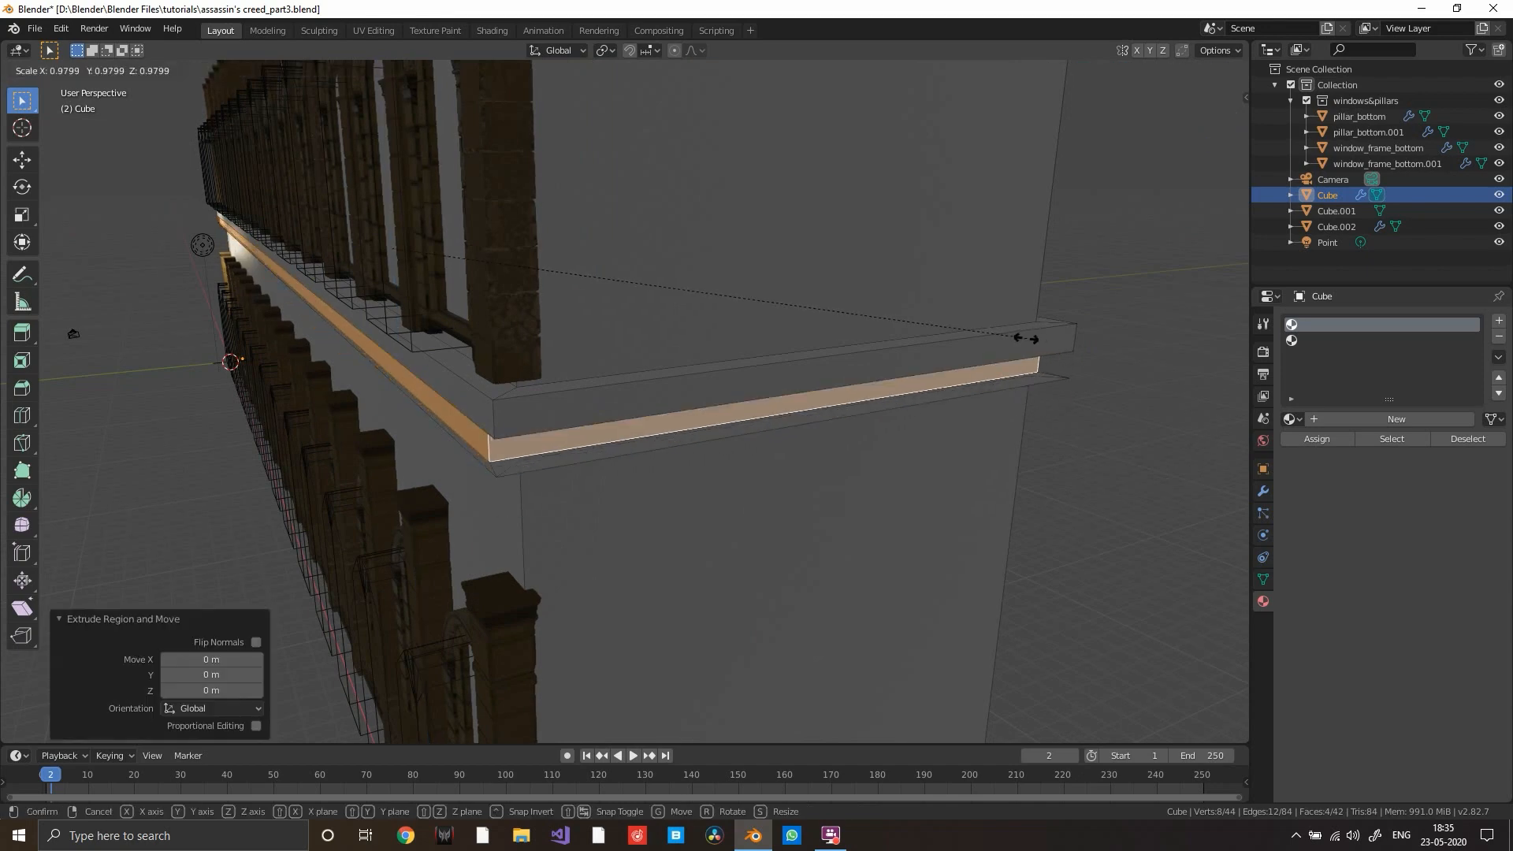
key(y)
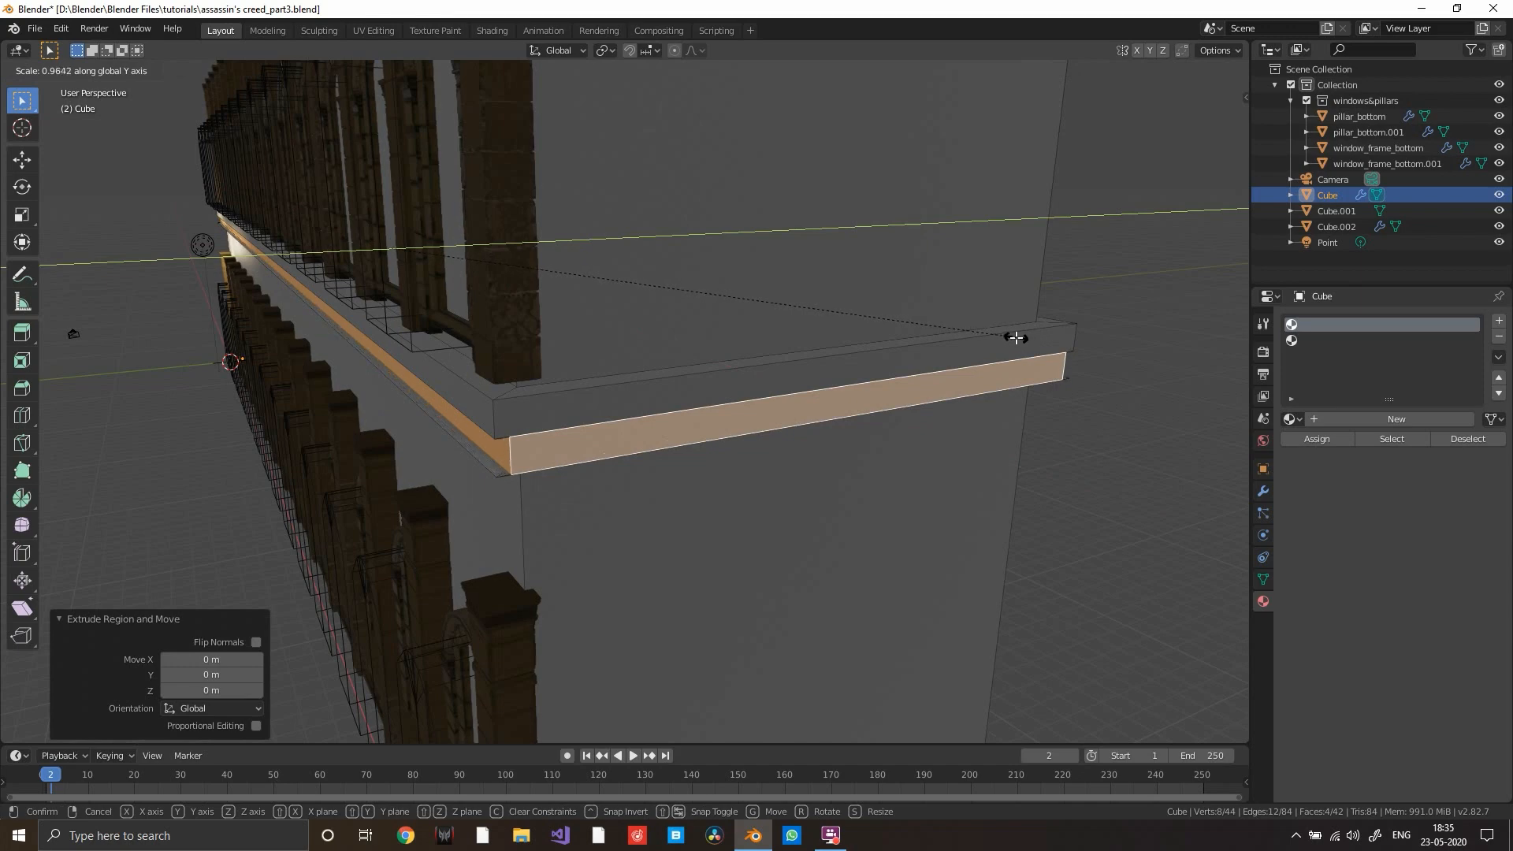
click(1016, 338)
- Scale the extruded lower face loop to 0.993 along X to step it inward at the building's ends
middle_drag(1016, 338, 1126, 347)
shift+middle_drag(1126, 347, 425, 370)
middle_drag(719, 371, 861, 347)
key(s)
key(y)
key(x)
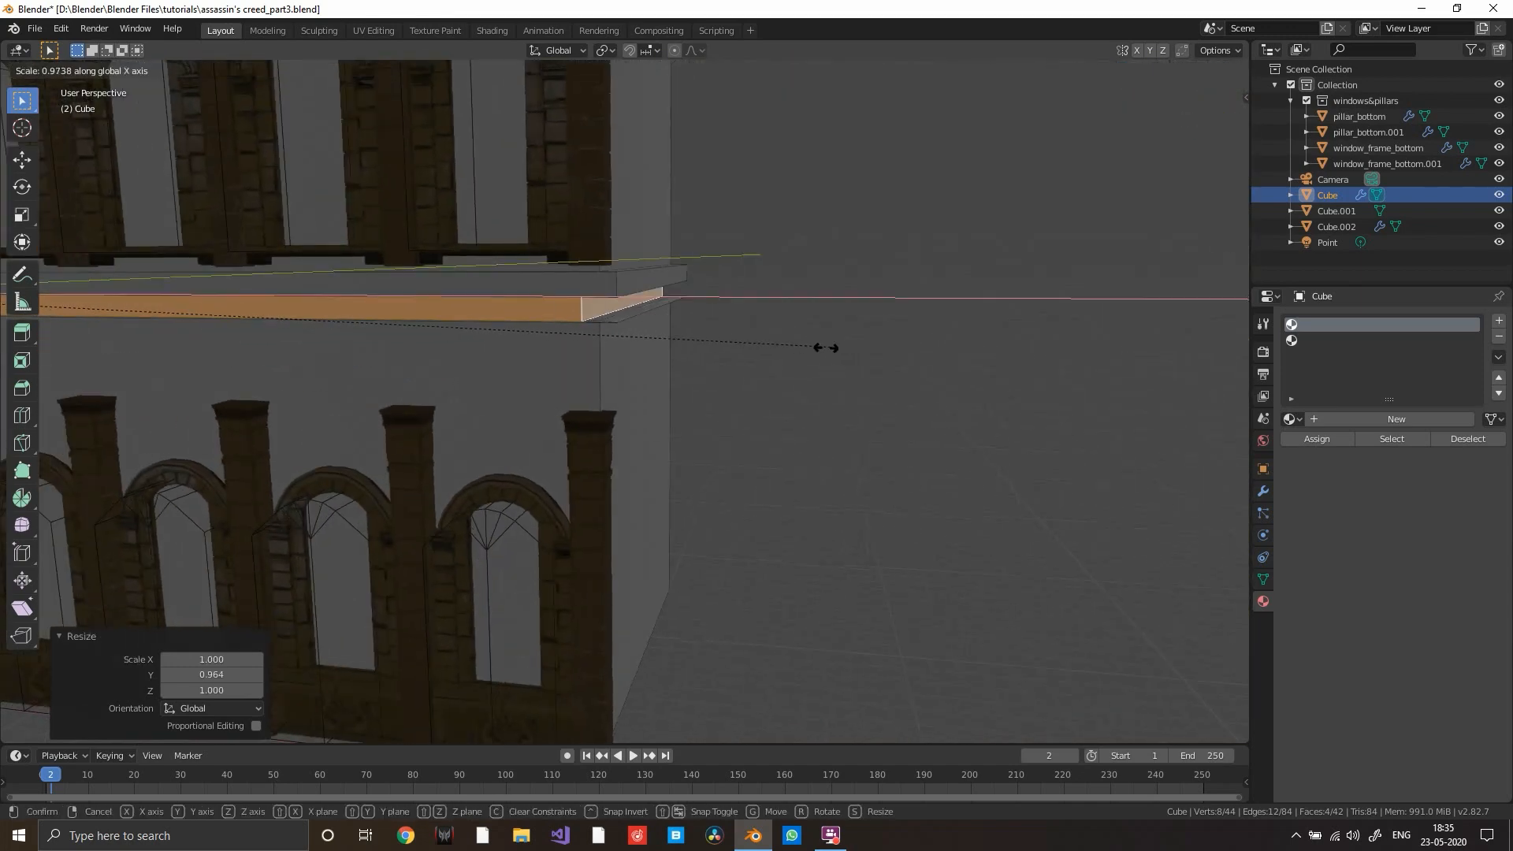
click(849, 346)
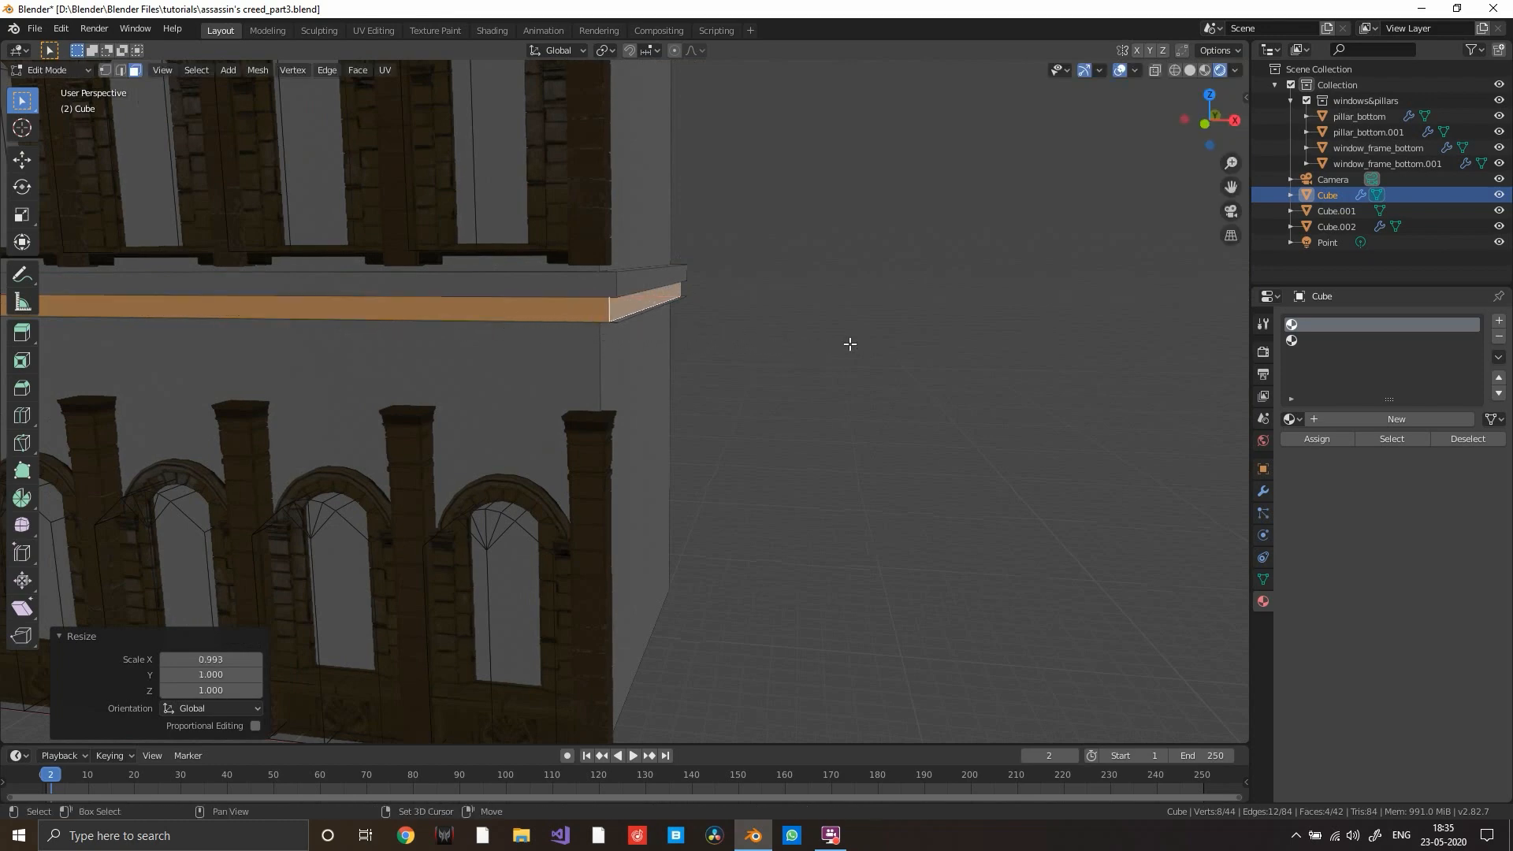
- Add a centred loop cut around the thin ledge at the bottom of the band's inset step
middle_drag(847, 342, 888, 365)
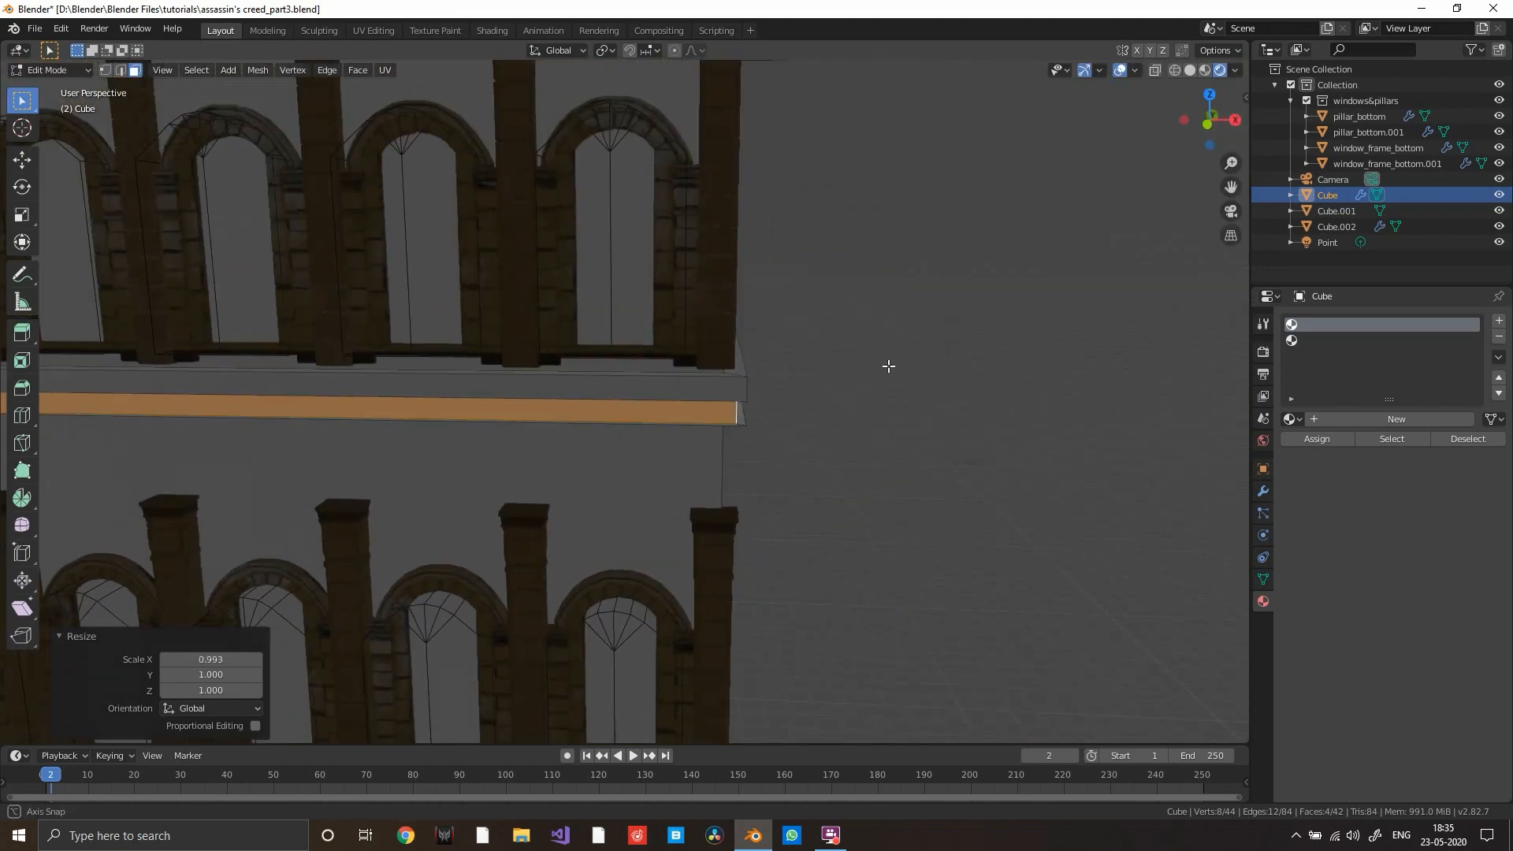
scroll(882, 368, up, 5)
click(926, 445)
click(962, 508)
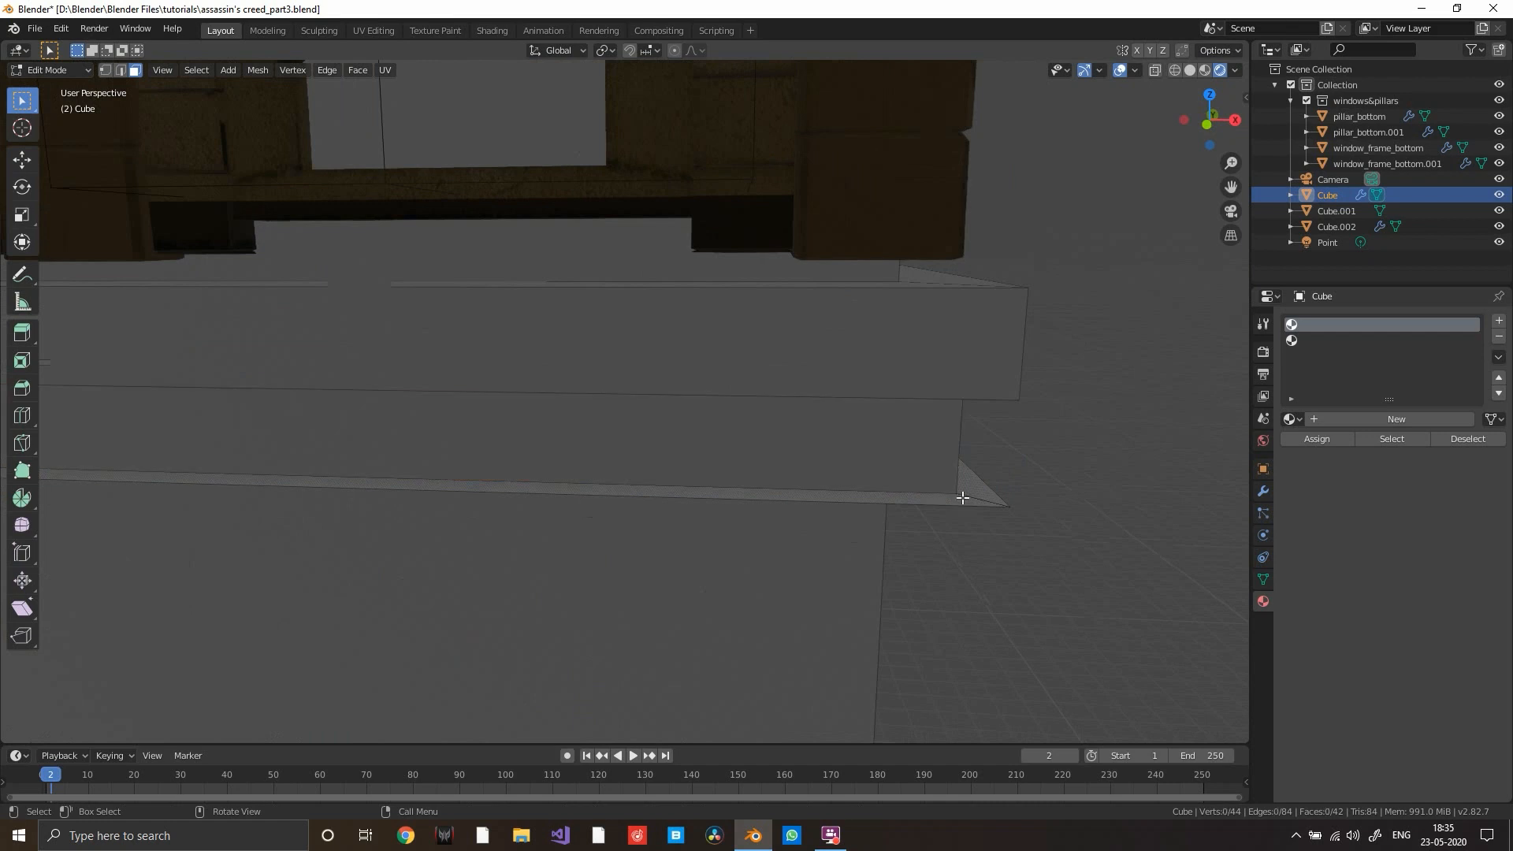
click(962, 501)
mouse_move(962, 501)
middle_down()
mouse_move(965, 486)
mouse_move(935, 501)
middle_up()
click(703, 406)
key(ctrl+r)
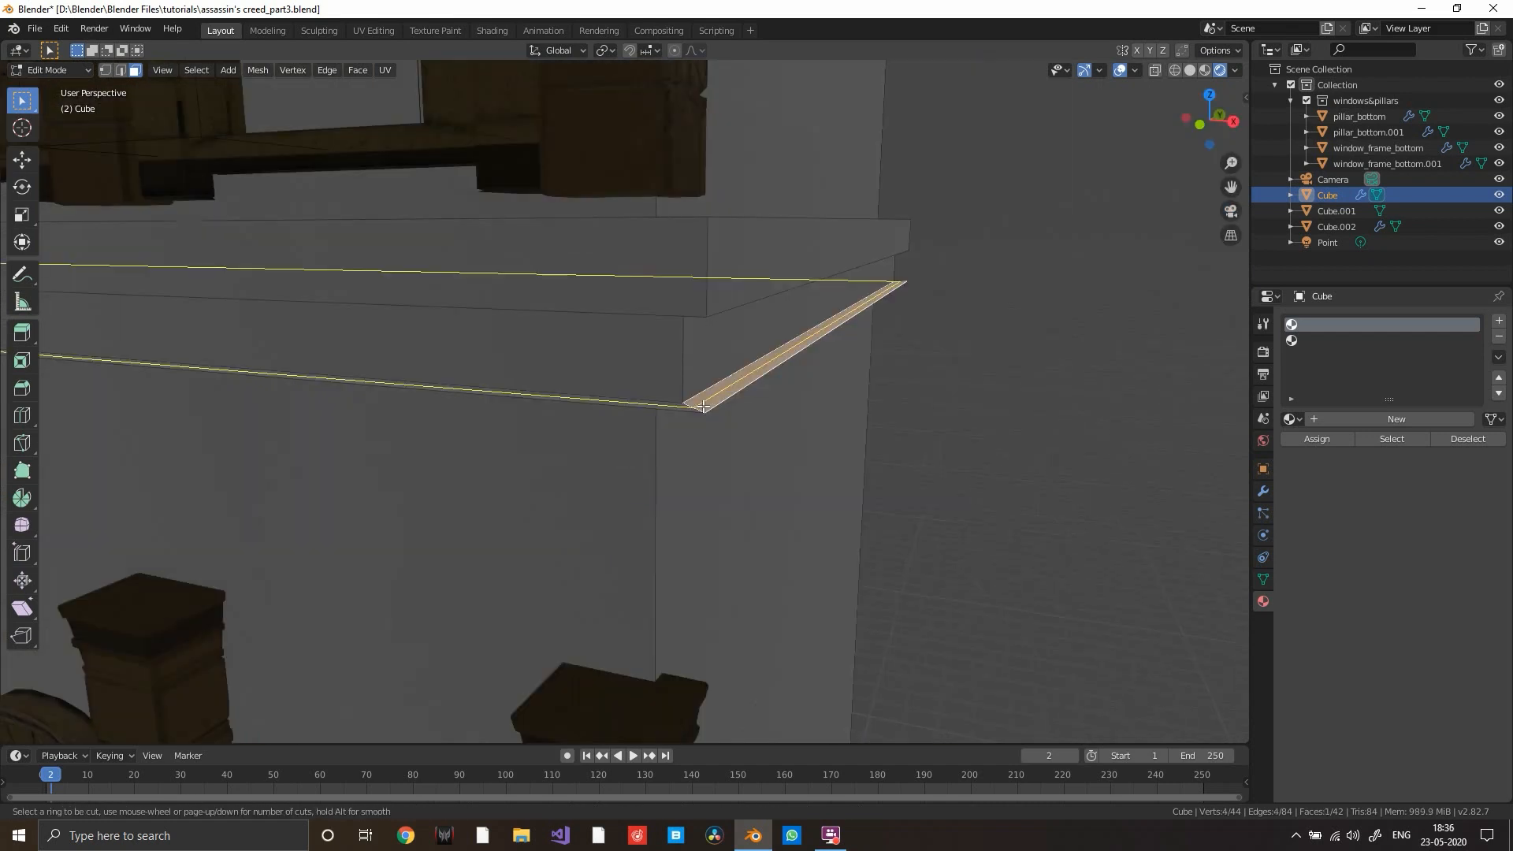
click(703, 406)
right_click(704, 407)
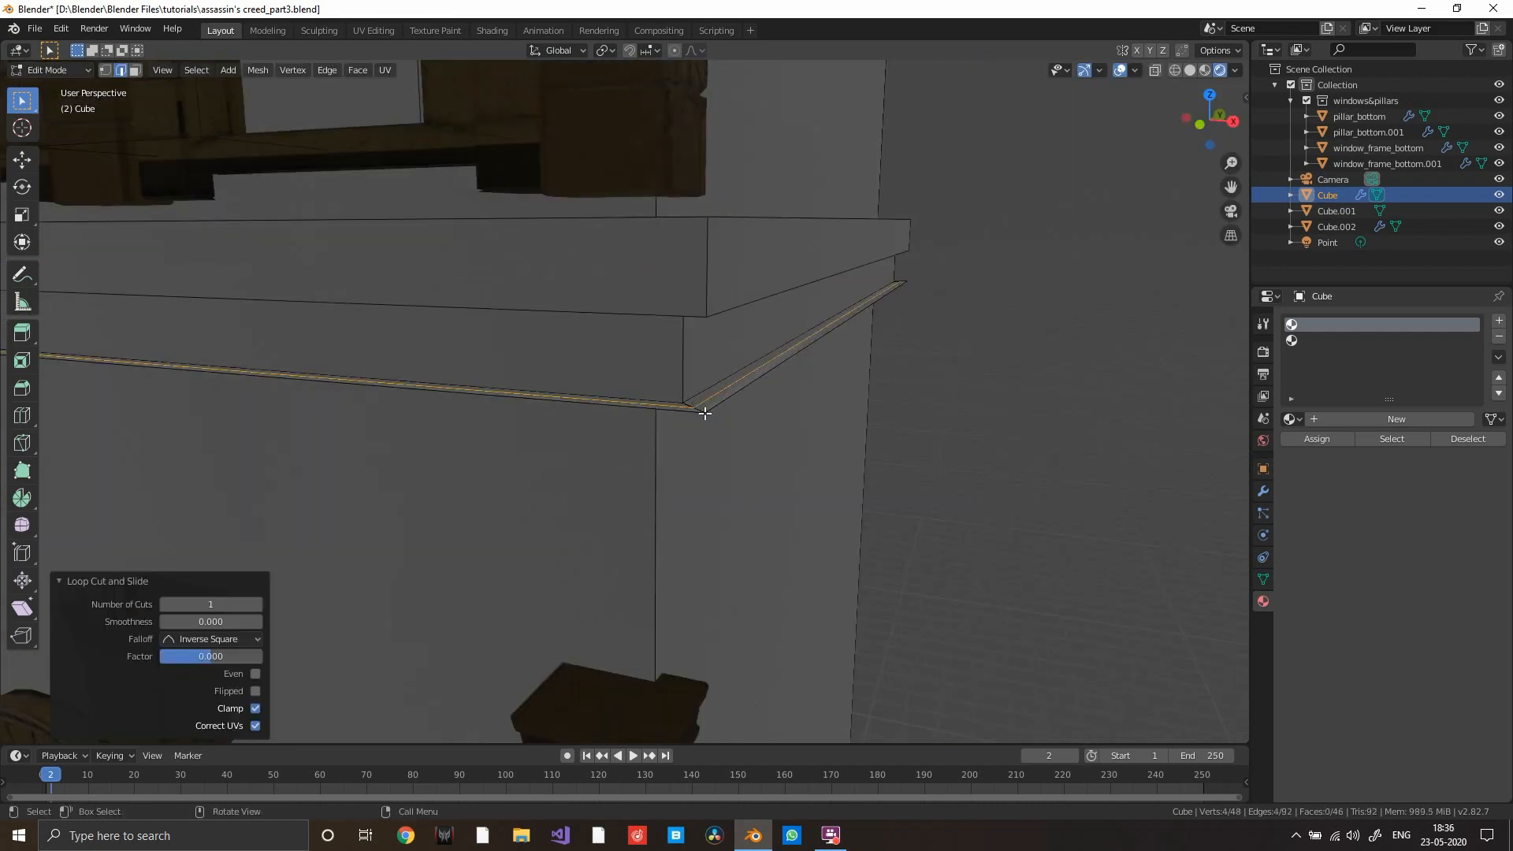
- Try to move the thin ledge's edge loop down 0.279 m along Z, and undo the move
click(705, 410)
scroll(714, 409, down, 3)
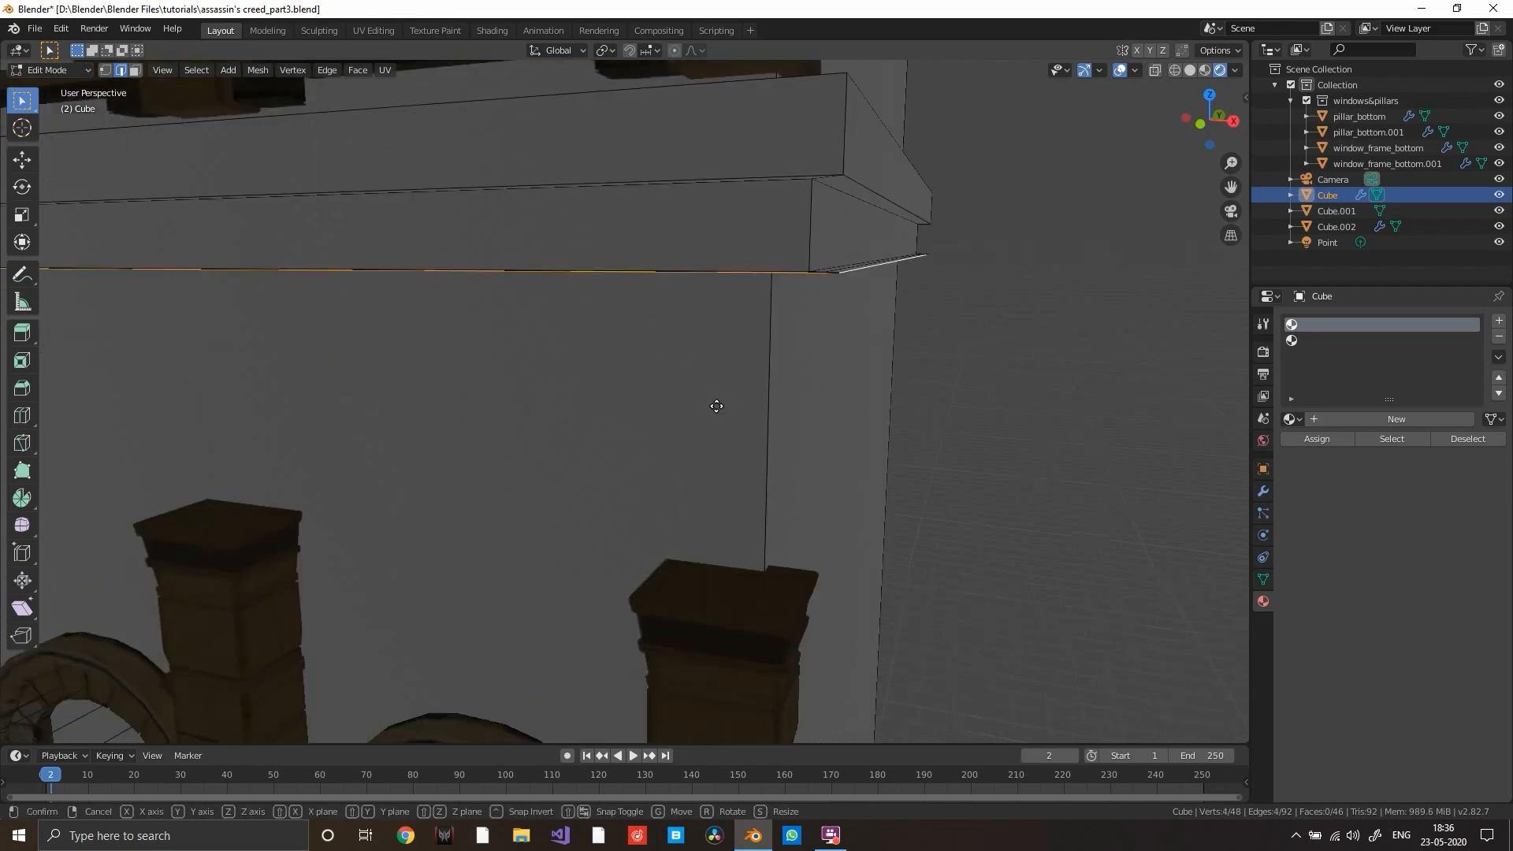
key(g)
key(z)
click(717, 415)
scroll(712, 412, up, 5)
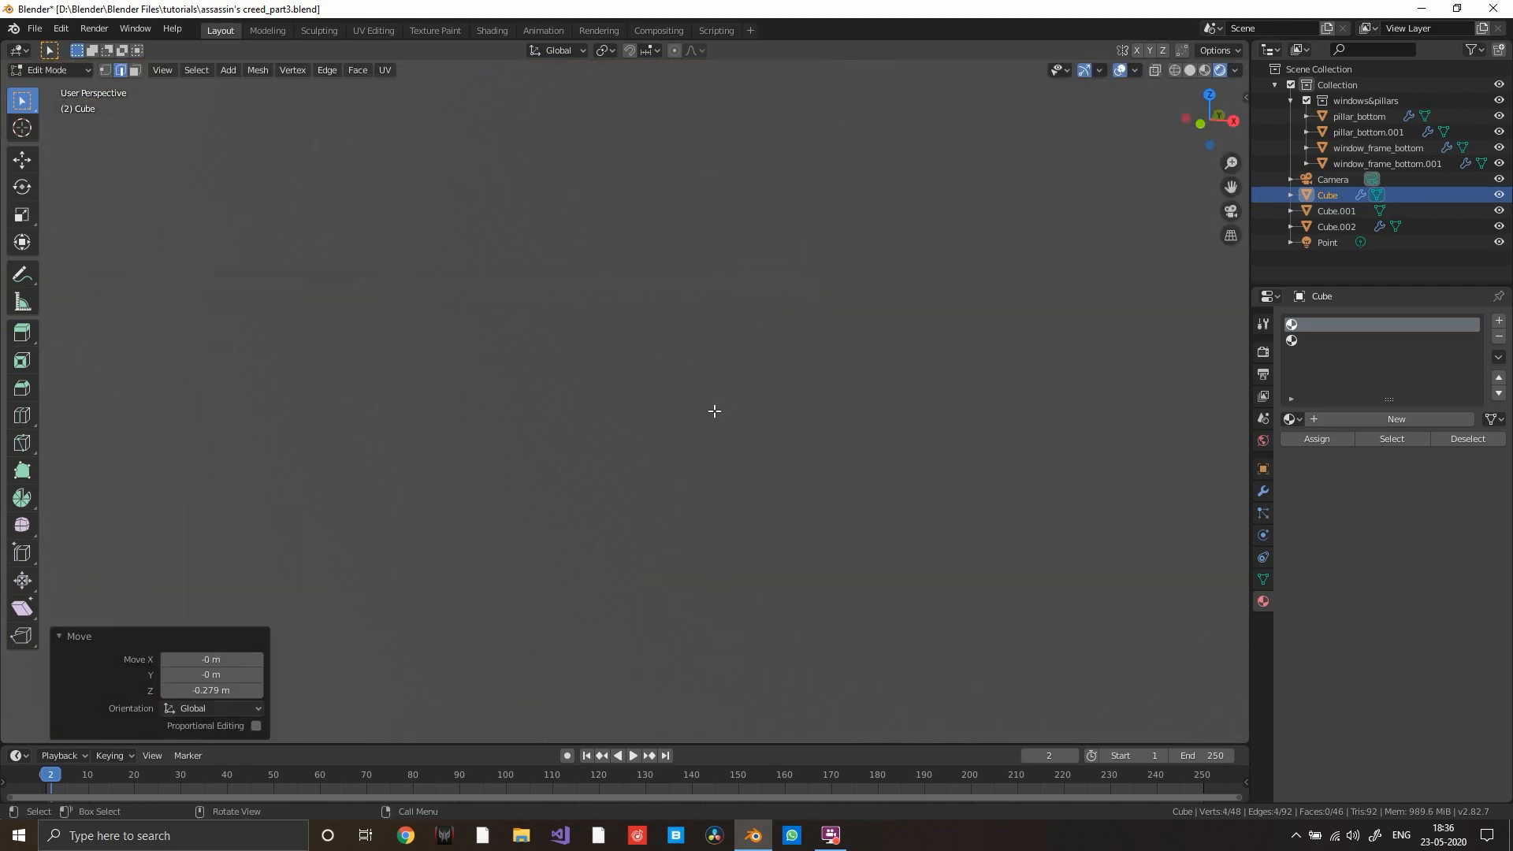
middle_drag(712, 412, 803, 409)
scroll(723, 399, down, 8)
key(ctrl+z)
- Move the thin ledge's edge loop down 0.43 m along Z to form a lower moulding strip
middle_drag(631, 412, 697, 416)
scroll(678, 416, up, 2)
key(g)
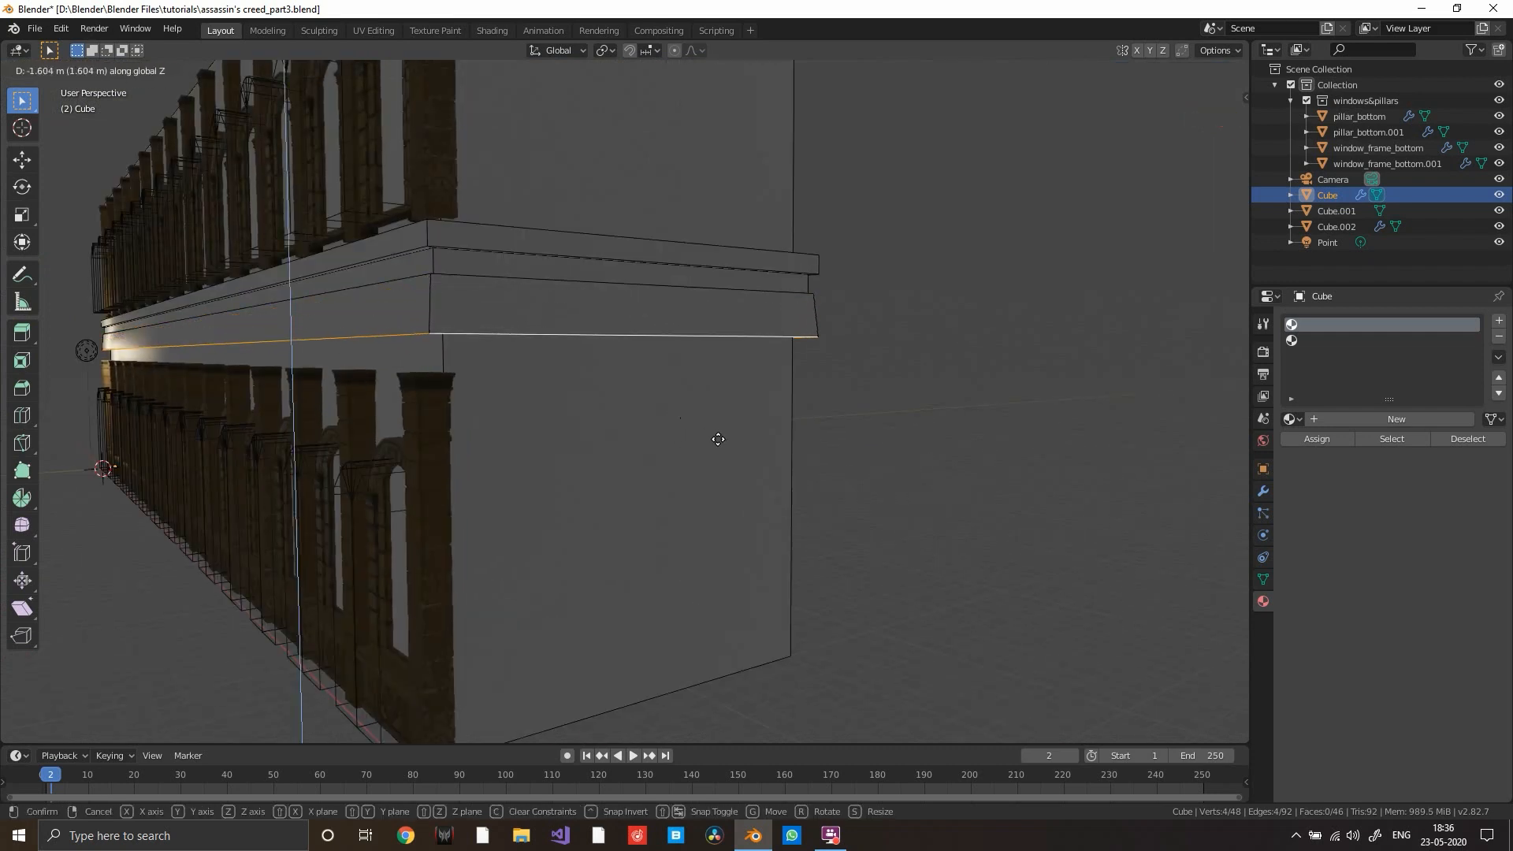
click(710, 422)
- Scale the lowered edge loop to 0.995 along X to straighten the moulding strip at the building's ends
middle_drag(607, 398, 811, 378)
scroll(732, 383, up, 2)
scroll(740, 433, up, 4)
shift+middle_drag(1009, 375, 788, 456)
key(s)
key(x)
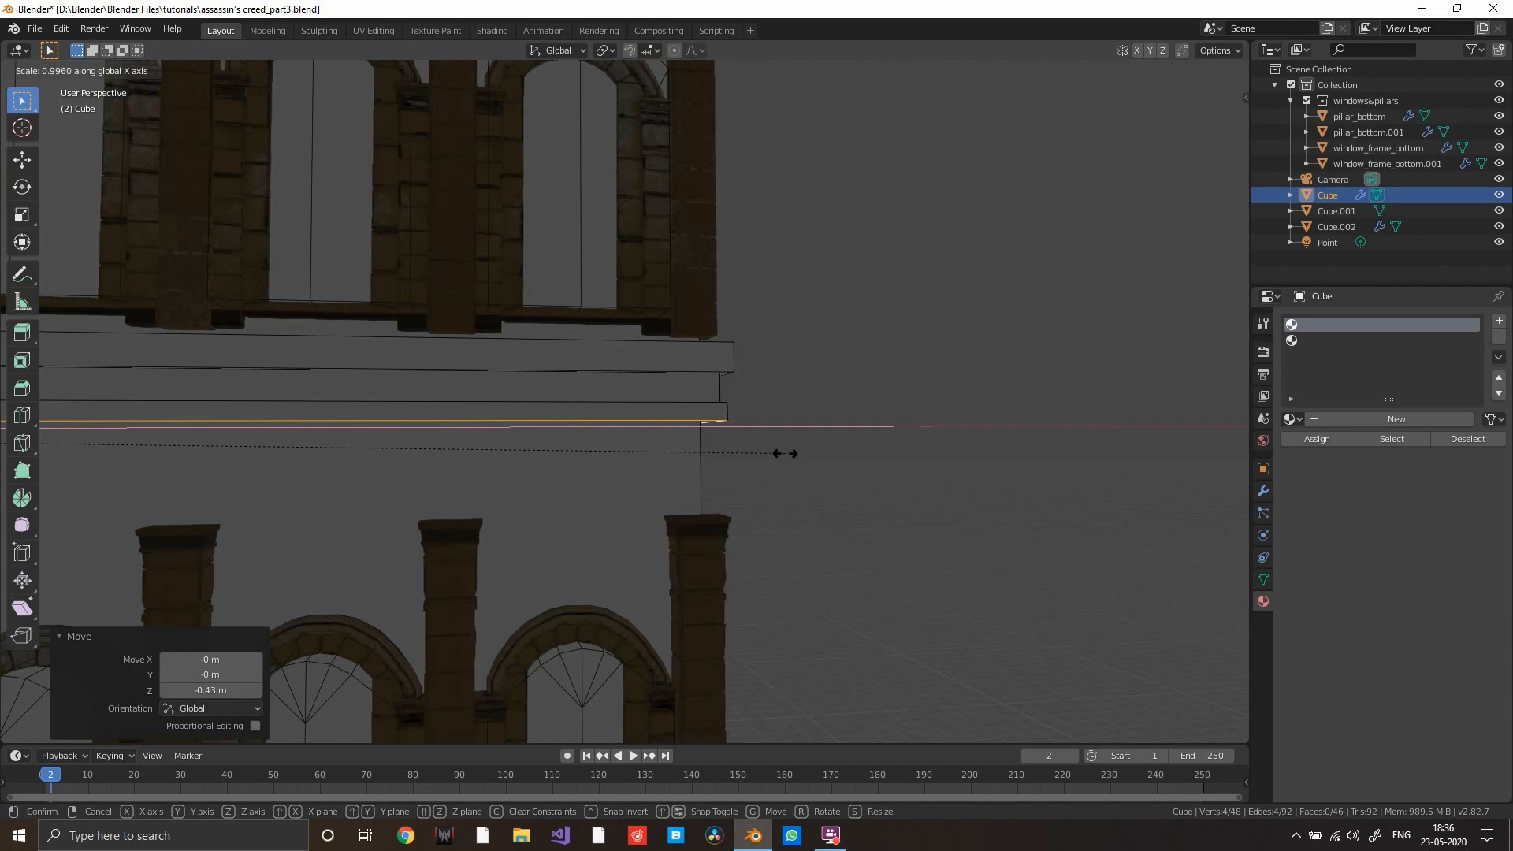
click(785, 453)
- Extrude the moulding's bottom edge loop in place and scale it inward to the wall to close the underside
middle_drag(784, 453, 777, 409)
scroll(760, 510, up, 3)
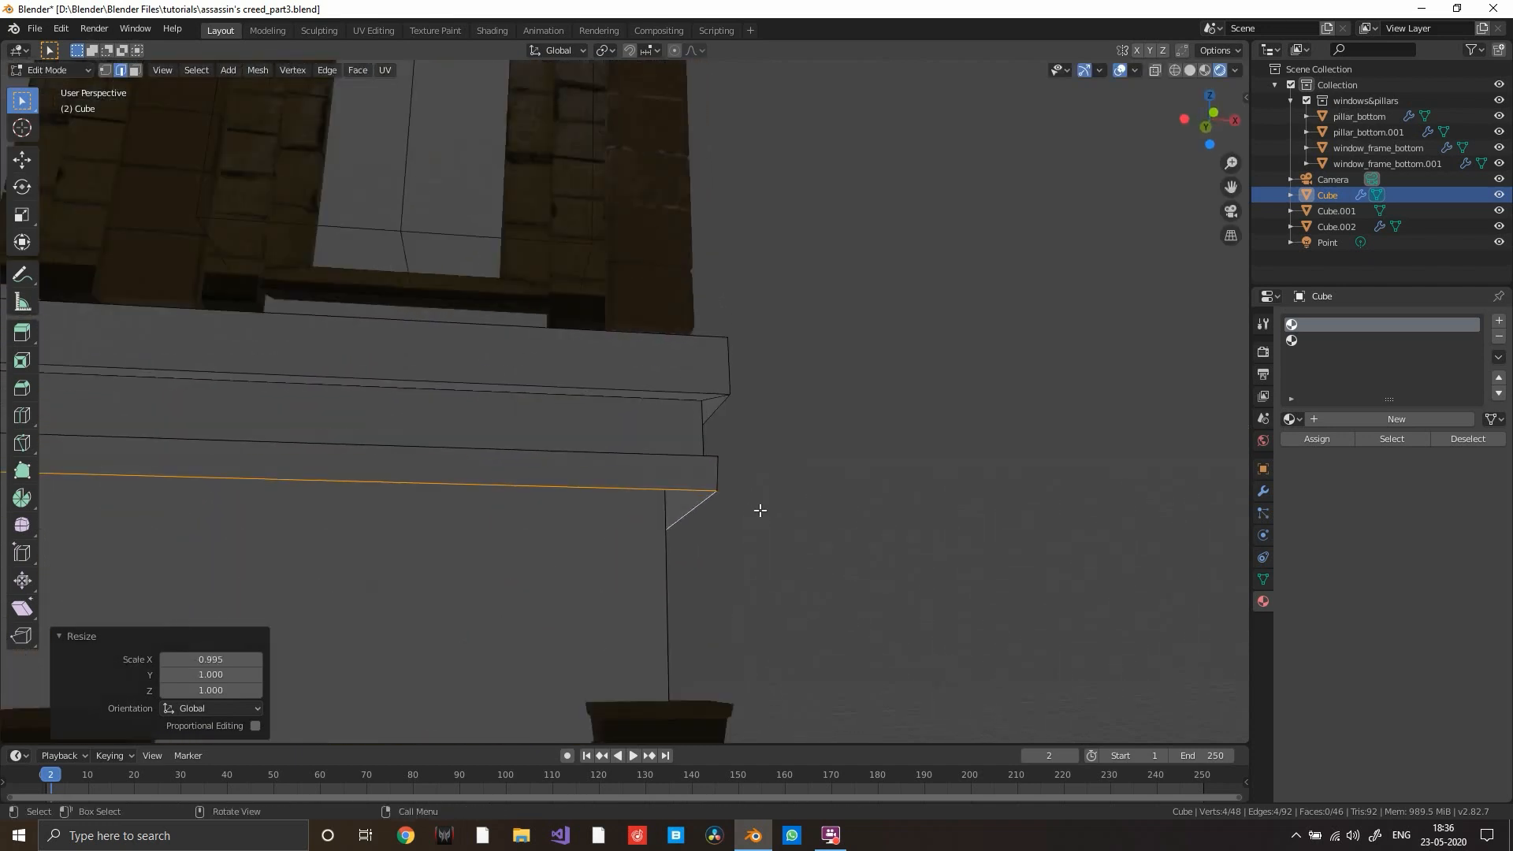
middle_drag(759, 510, 795, 438)
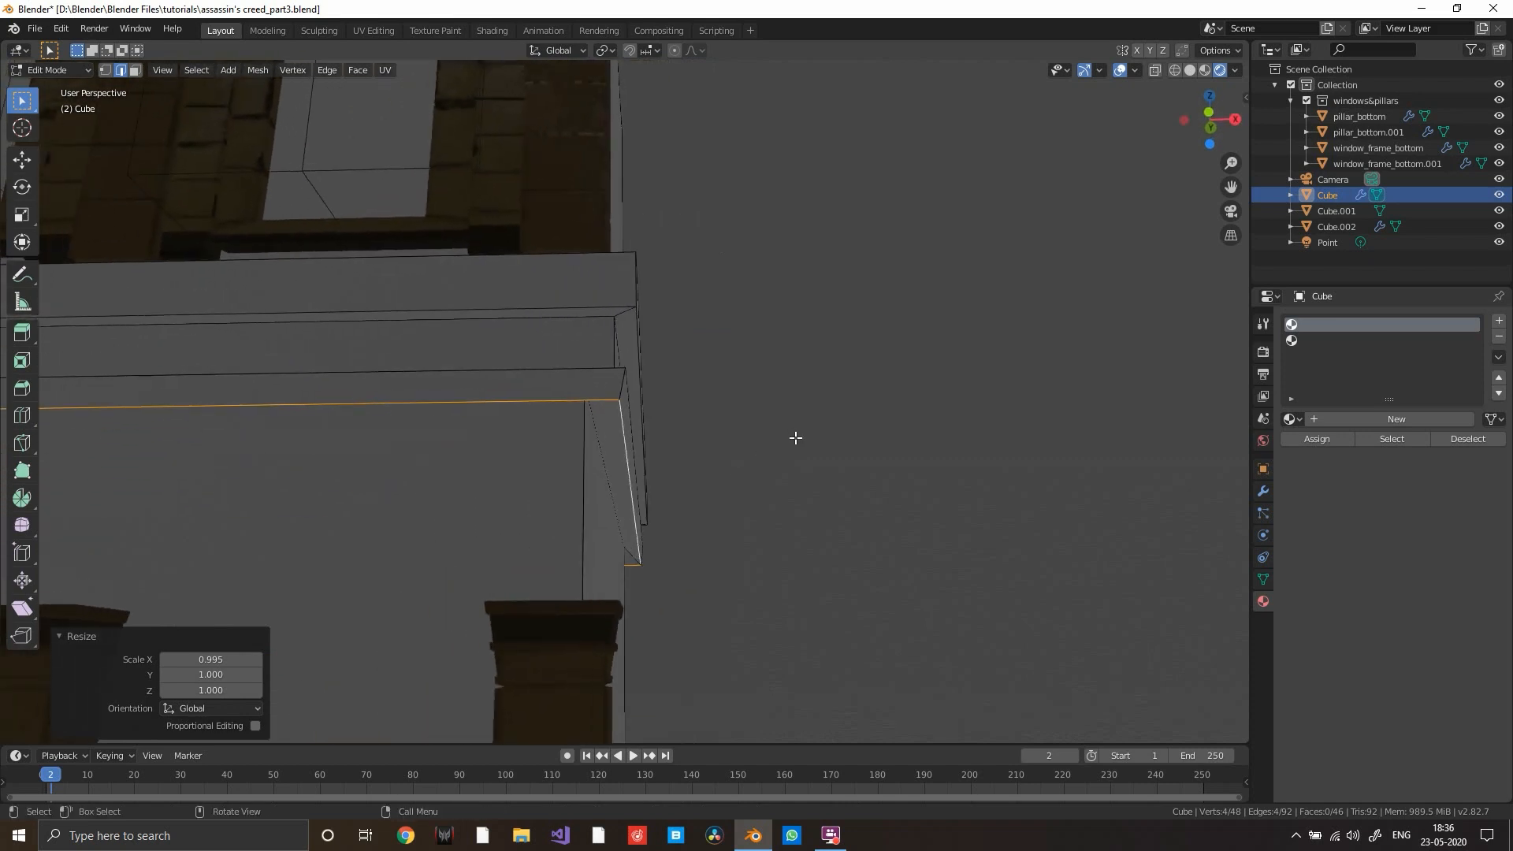
key(e)
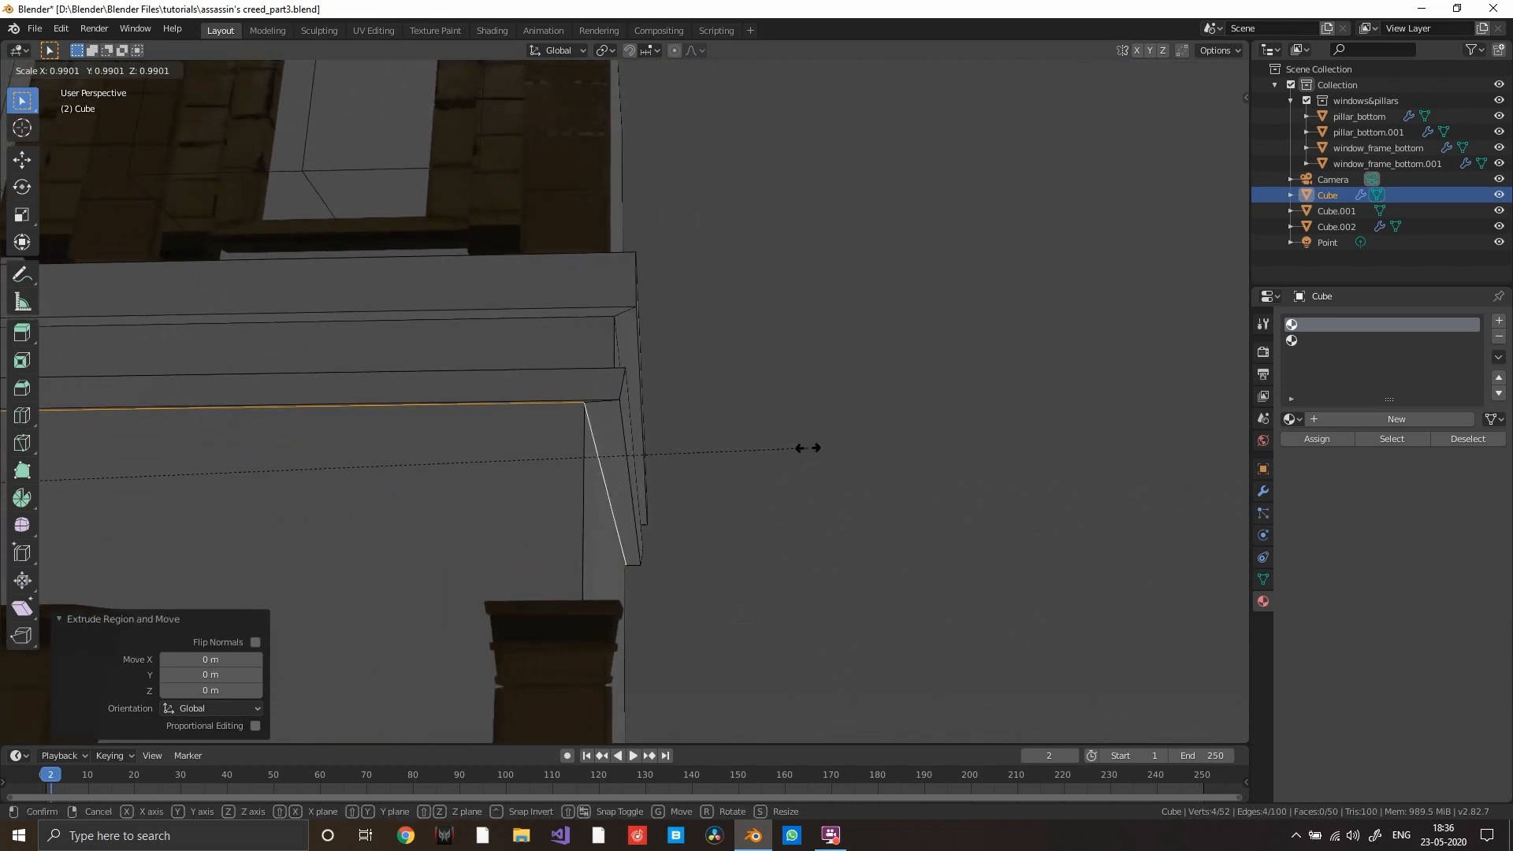
click(779, 460)
middle_drag(783, 456, 862, 447)
scroll(770, 436, down, 10)
scroll(861, 447, up, 4)
middle_drag(756, 476, 676, 494)
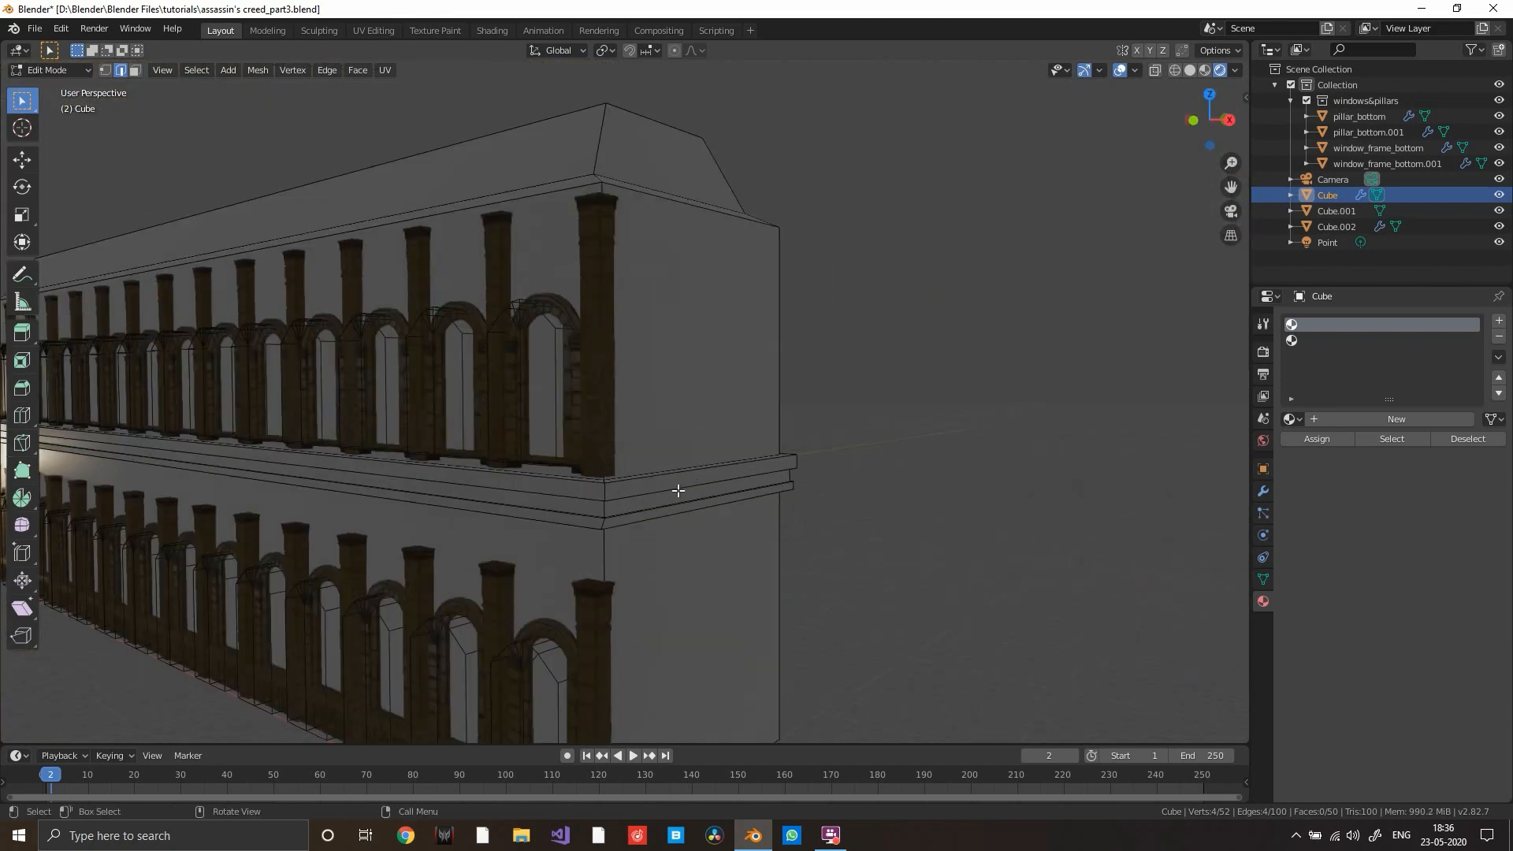
scroll(709, 470, up, 6)
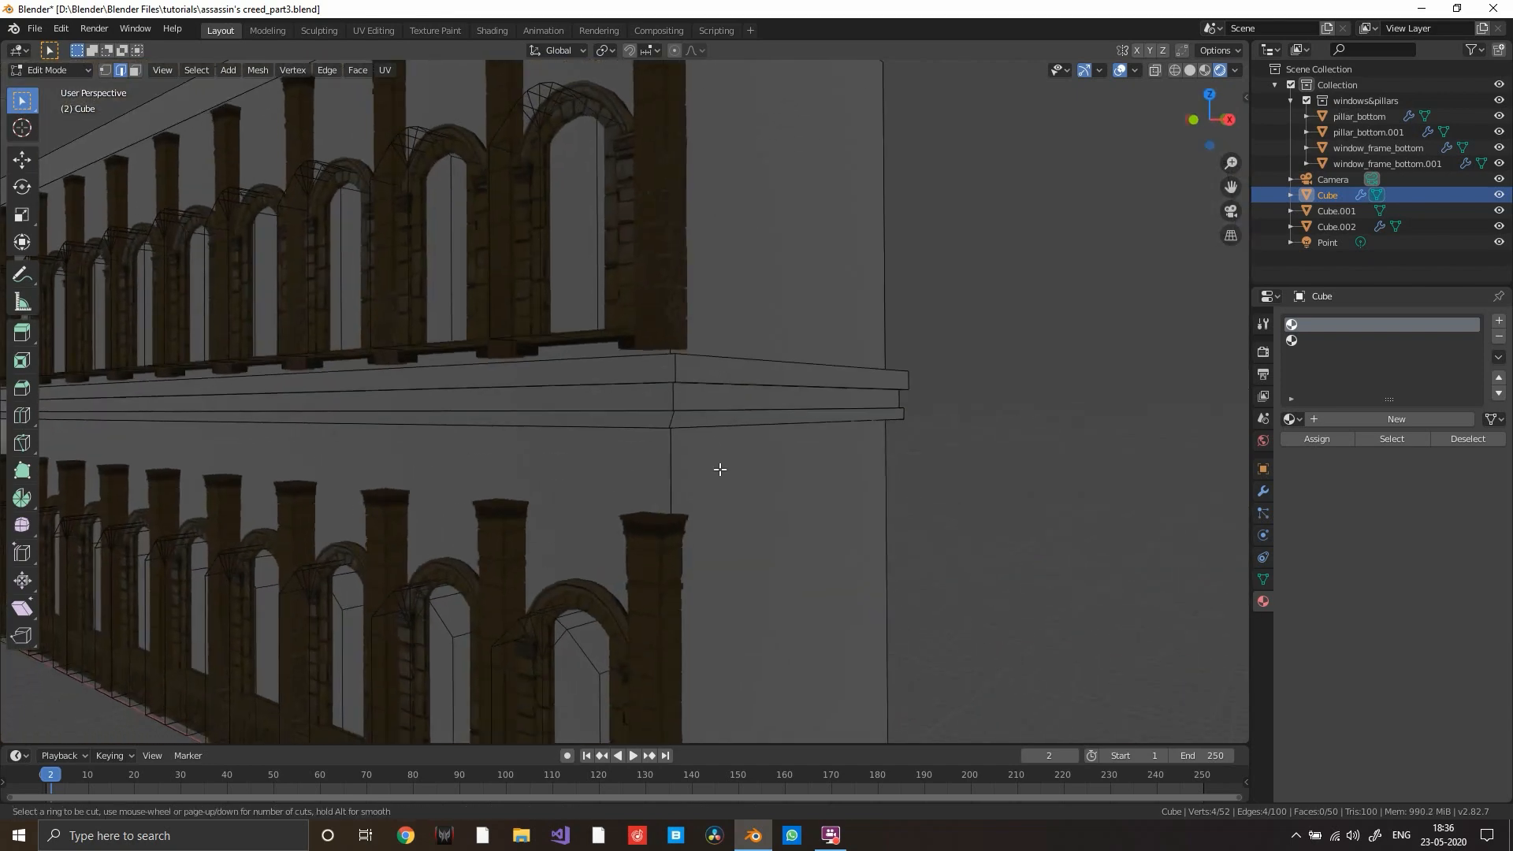
- Cut two horizontal edge loops into the lower wall just below the moulding, slid to -0.840 and about -0.88
click(897, 490)
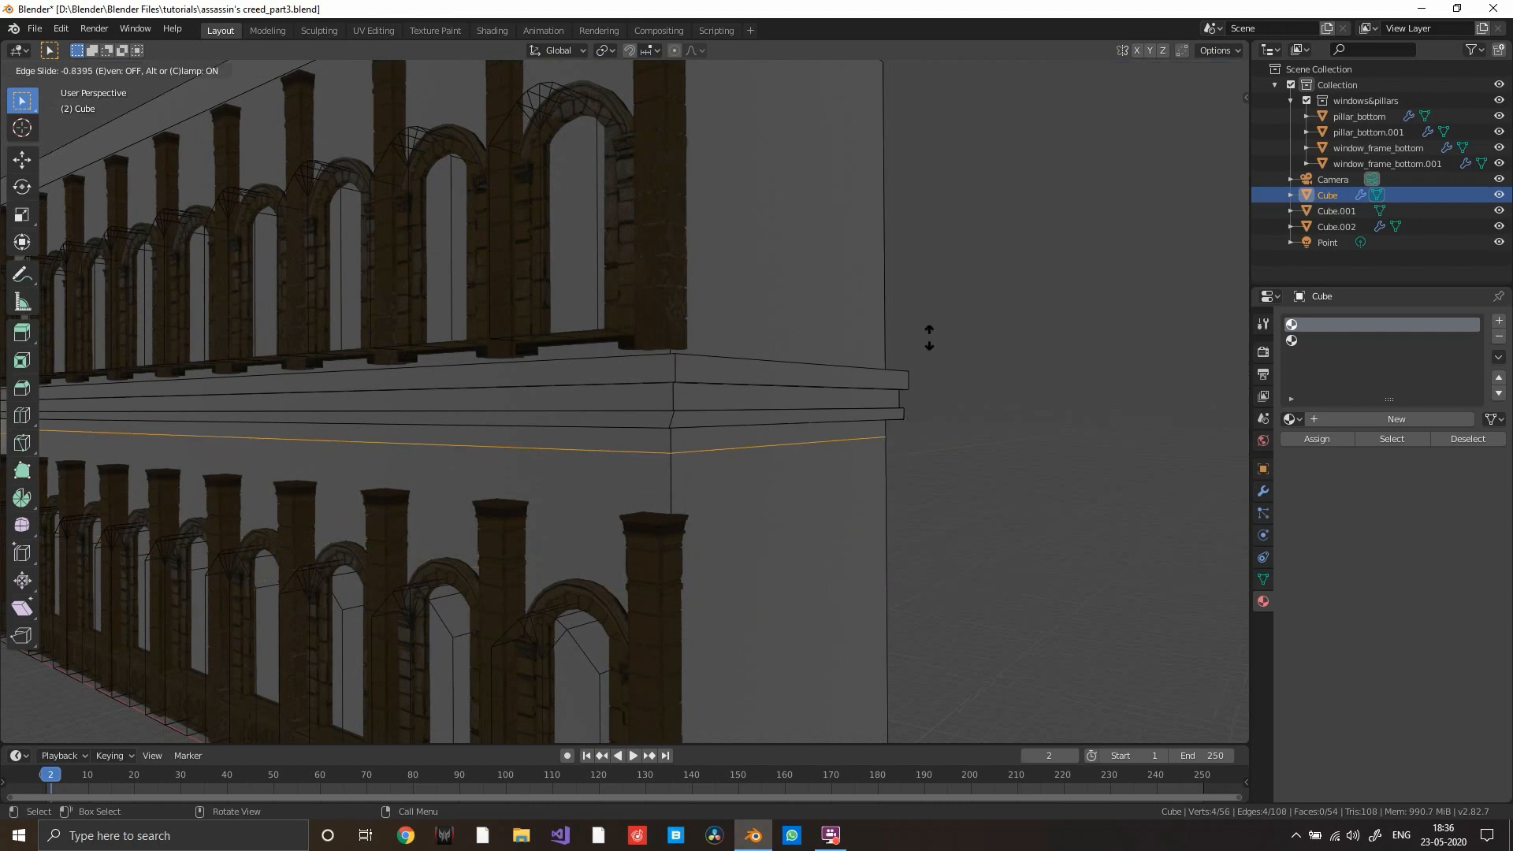
click(672, 446)
middle_drag(672, 446, 850, 454)
key(ctrl+e)
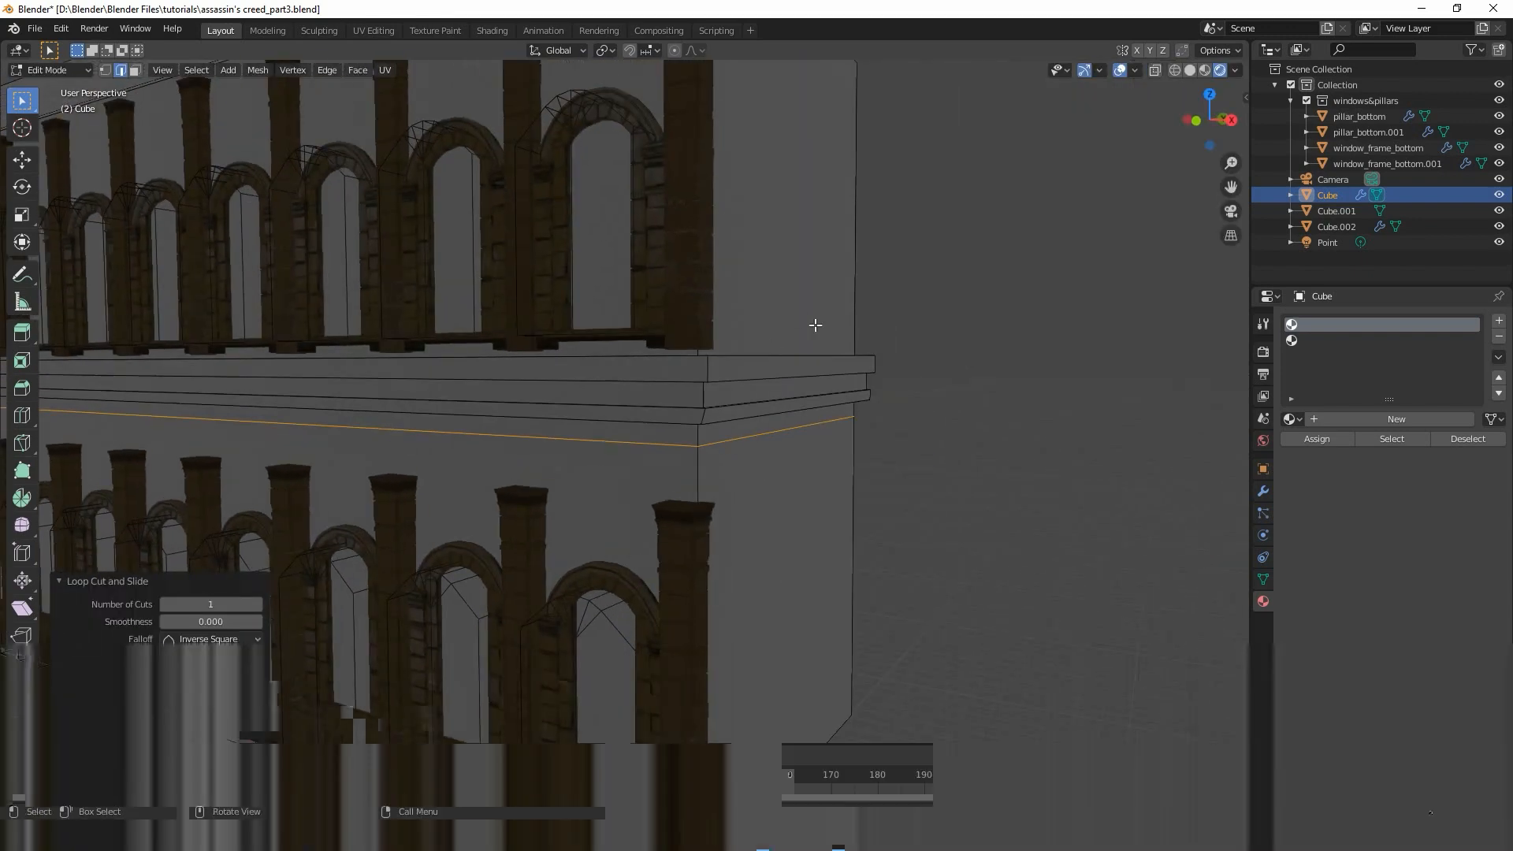
click(808, 583)
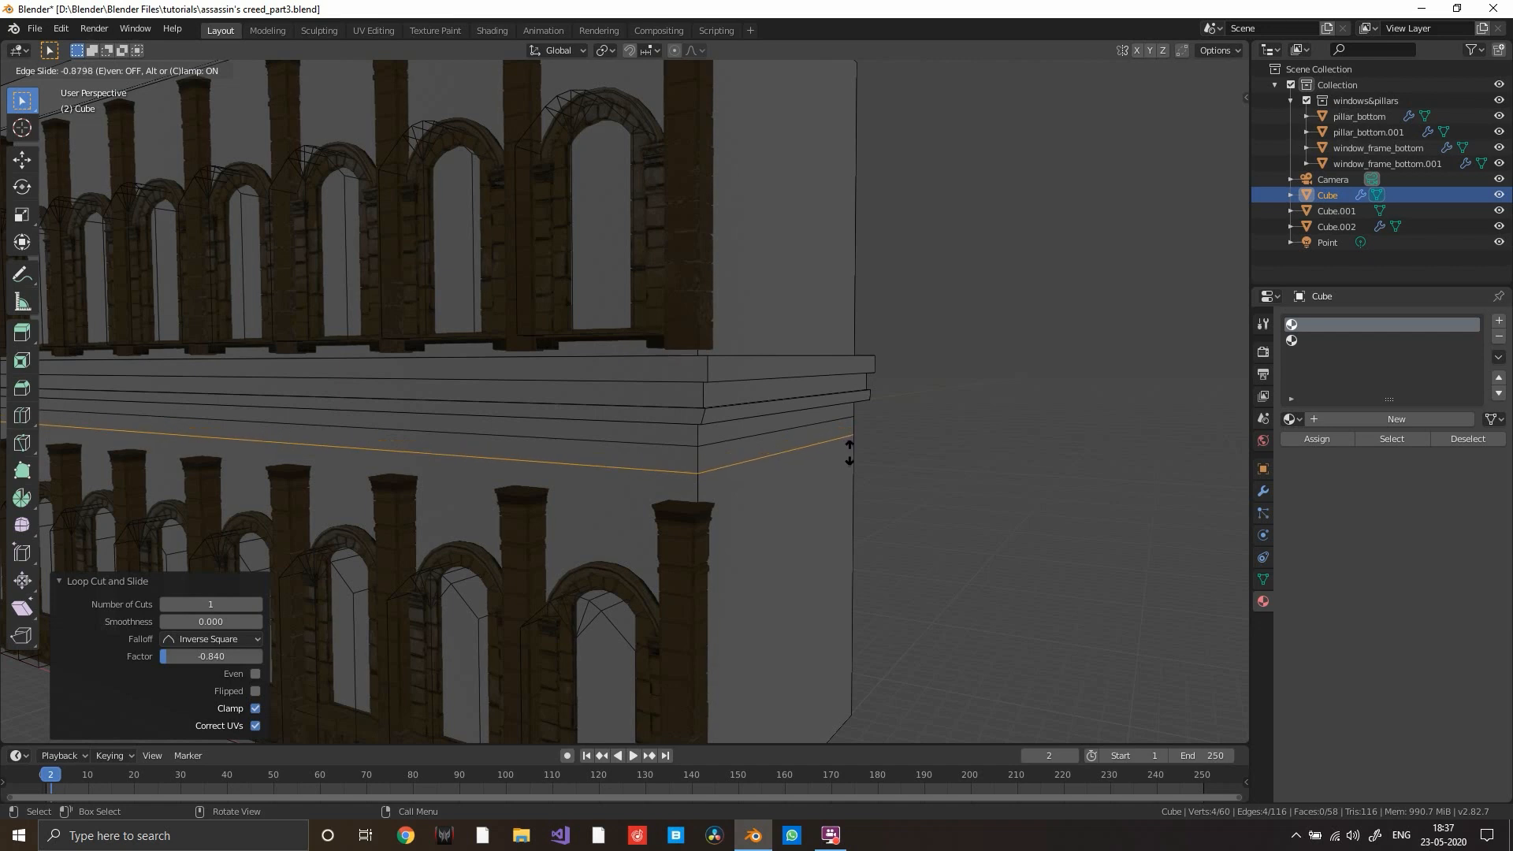
- Select the face ring between the two new loops, extrude it in place, and scale it slightly outward into another strip
key(3)
click(729, 455)
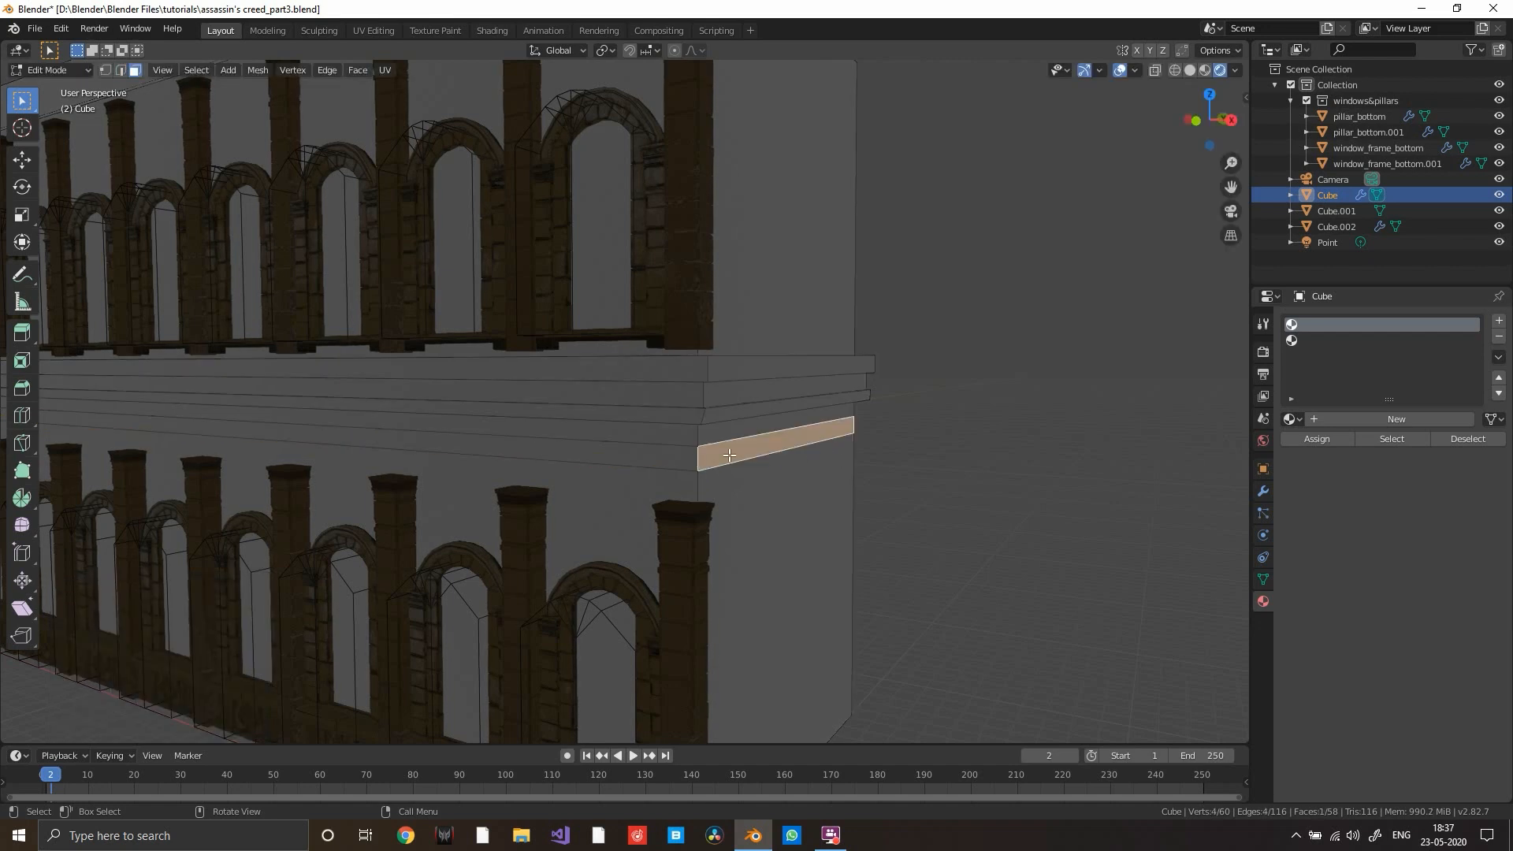
alt+click(705, 457)
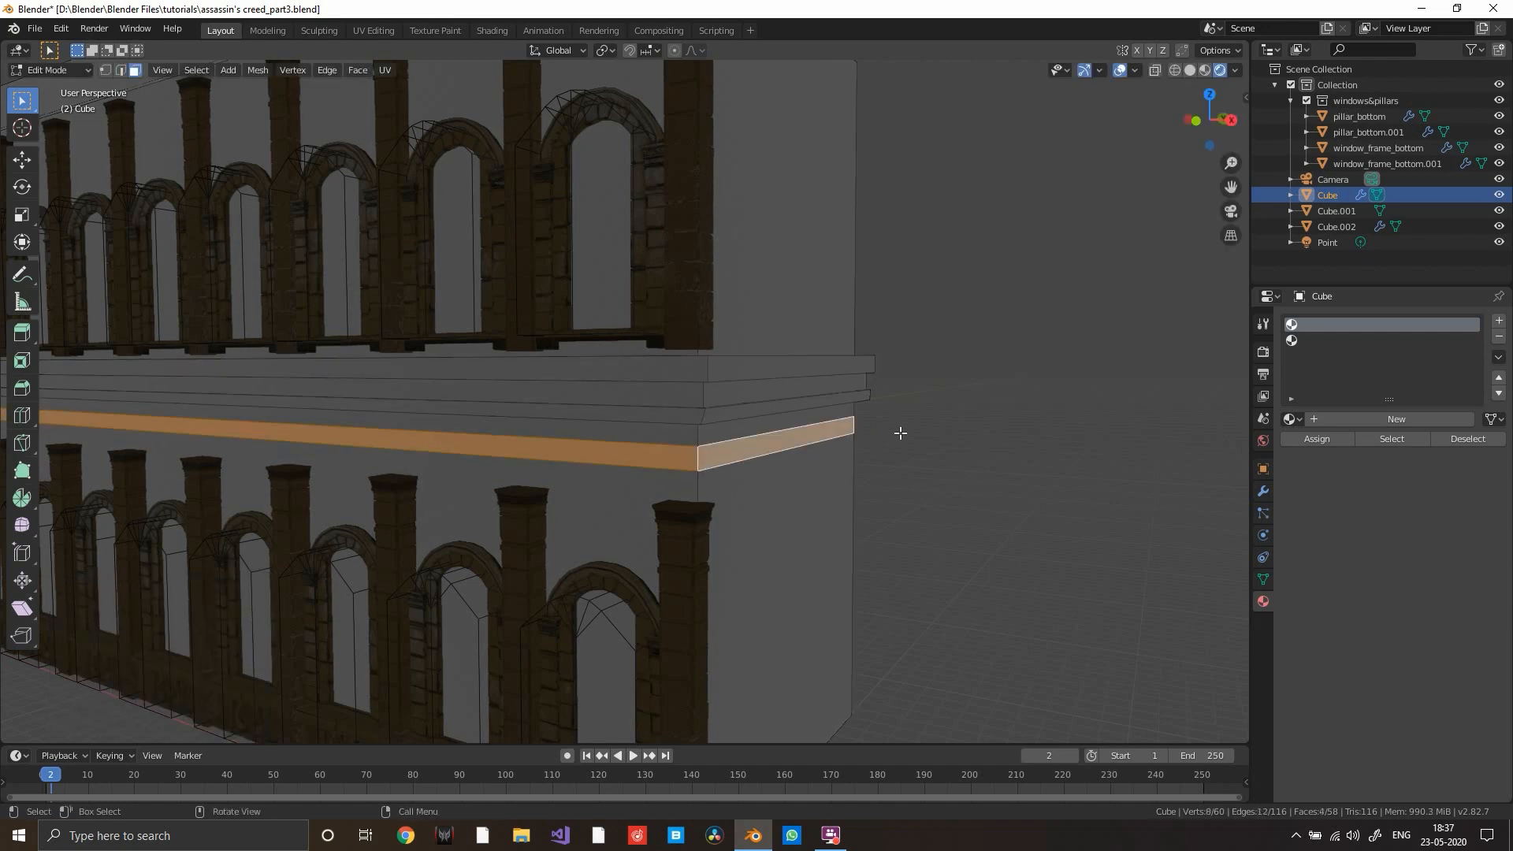
key(e)
key(Escape)
key(s)
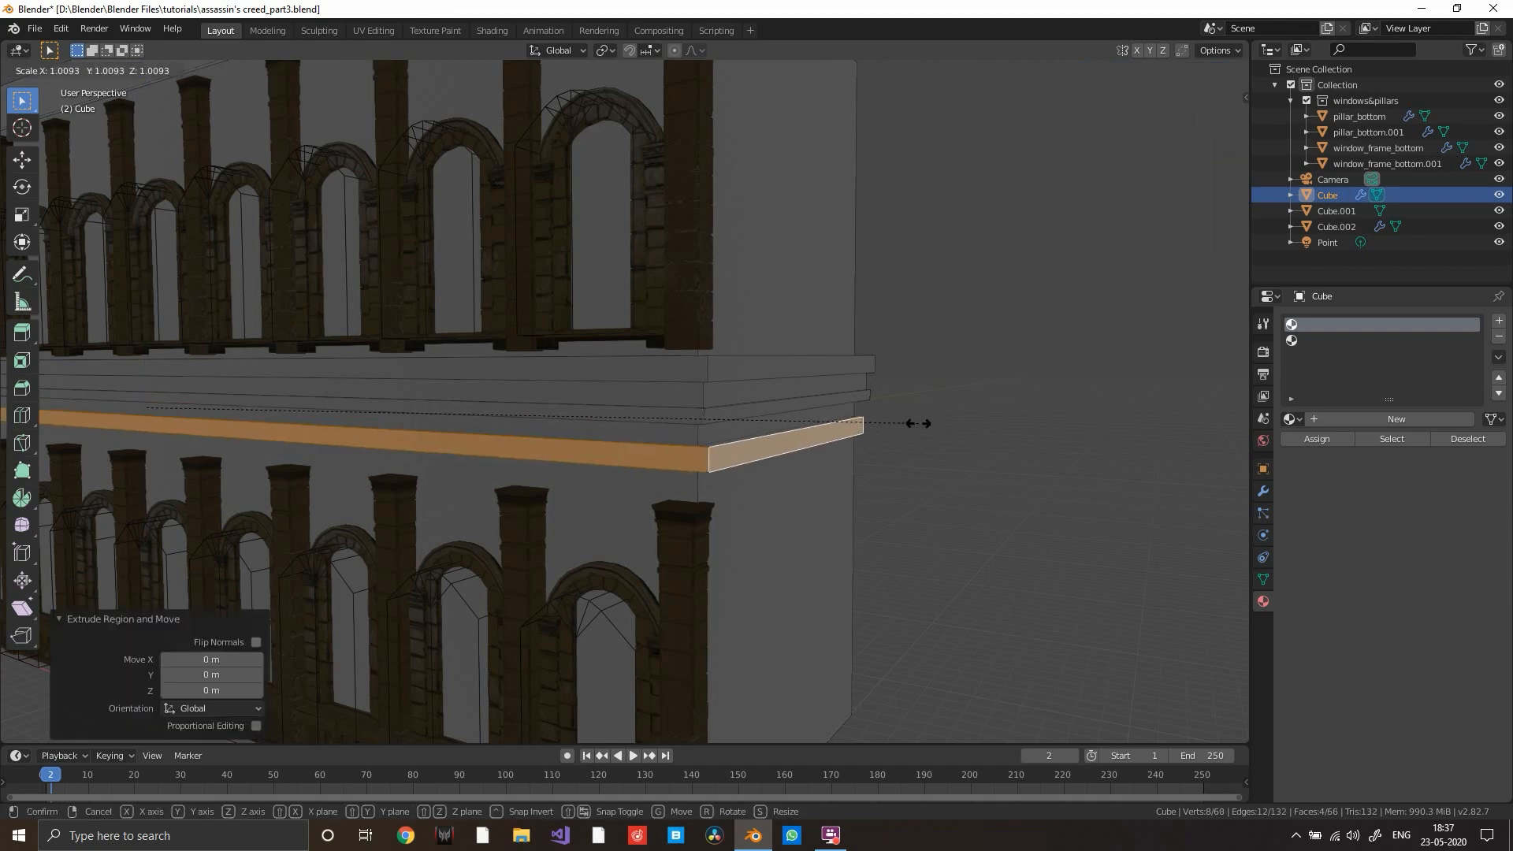
click(940, 423)
- Scale the new lowest strip by 1.057 along Y so it stands out from the front wall
middle_drag(941, 423, 760, 416)
key(s)
click(713, 437)
scroll(820, 473, up, 5)
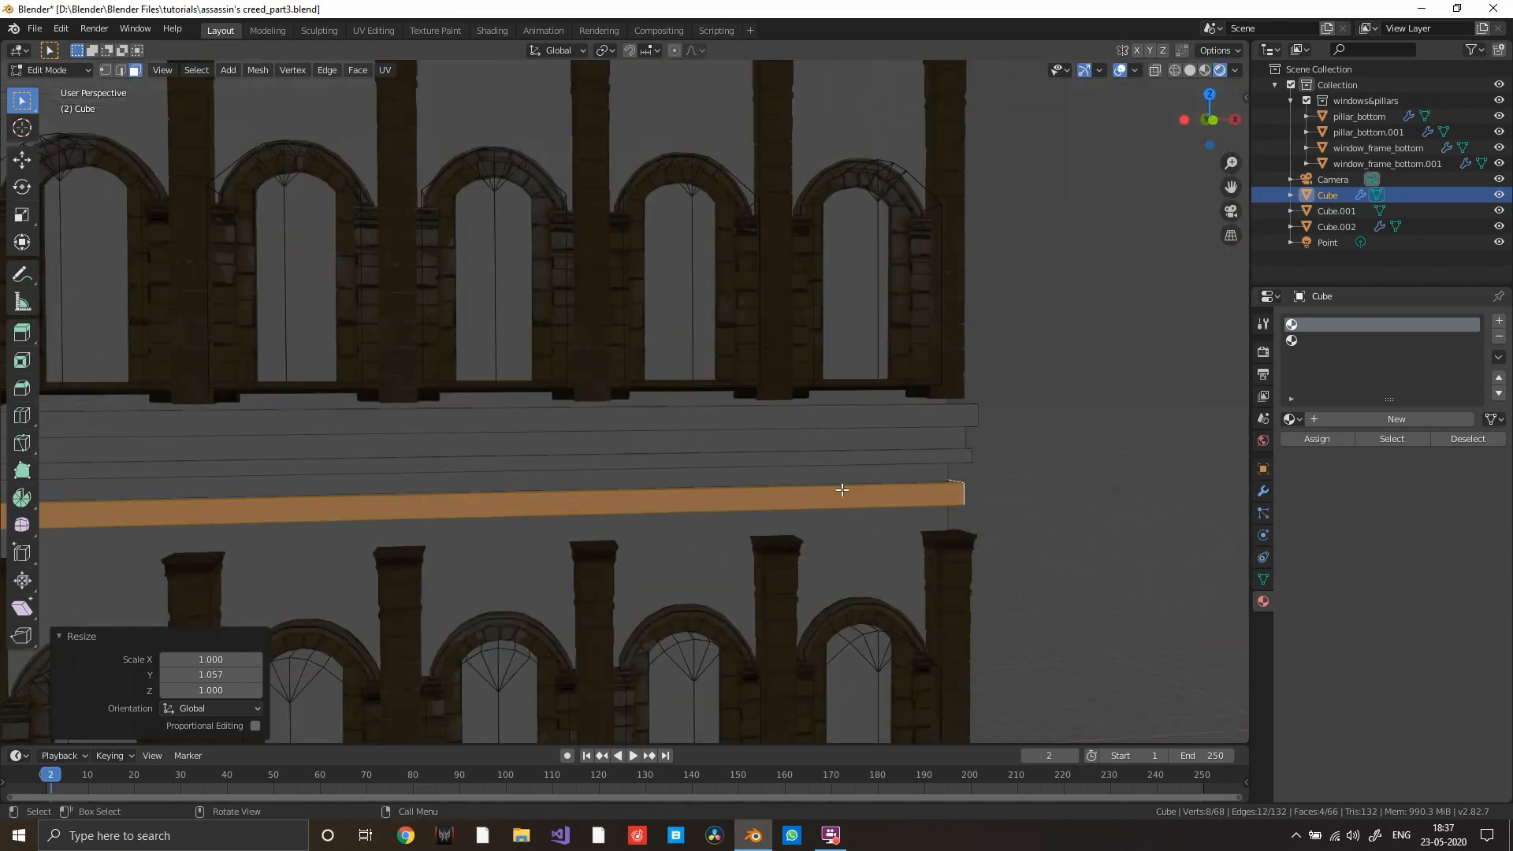
click(881, 501)
mouse_move(881, 501)
middle_down()
mouse_move(857, 497)
mouse_move(872, 472)
mouse_move(884, 494)
middle_up()
- Leave edit mode, select the point light in front of the facade, and change its type to Sun
key(Tab)
scroll(834, 491, down, 5)
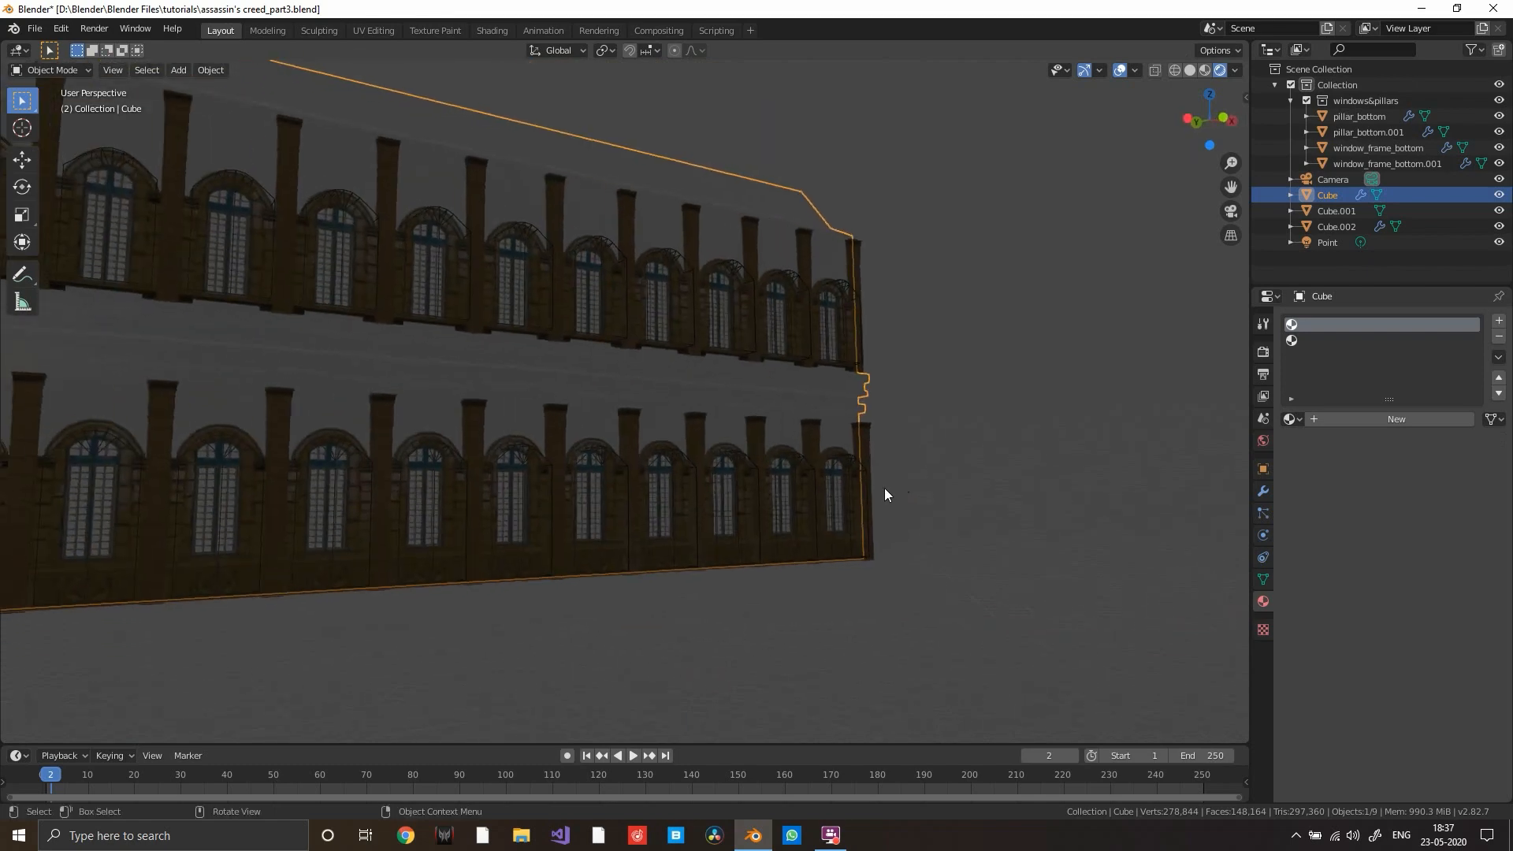
scroll(884, 494, down, 5)
middle_drag(744, 446, 434, 379)
click(413, 329)
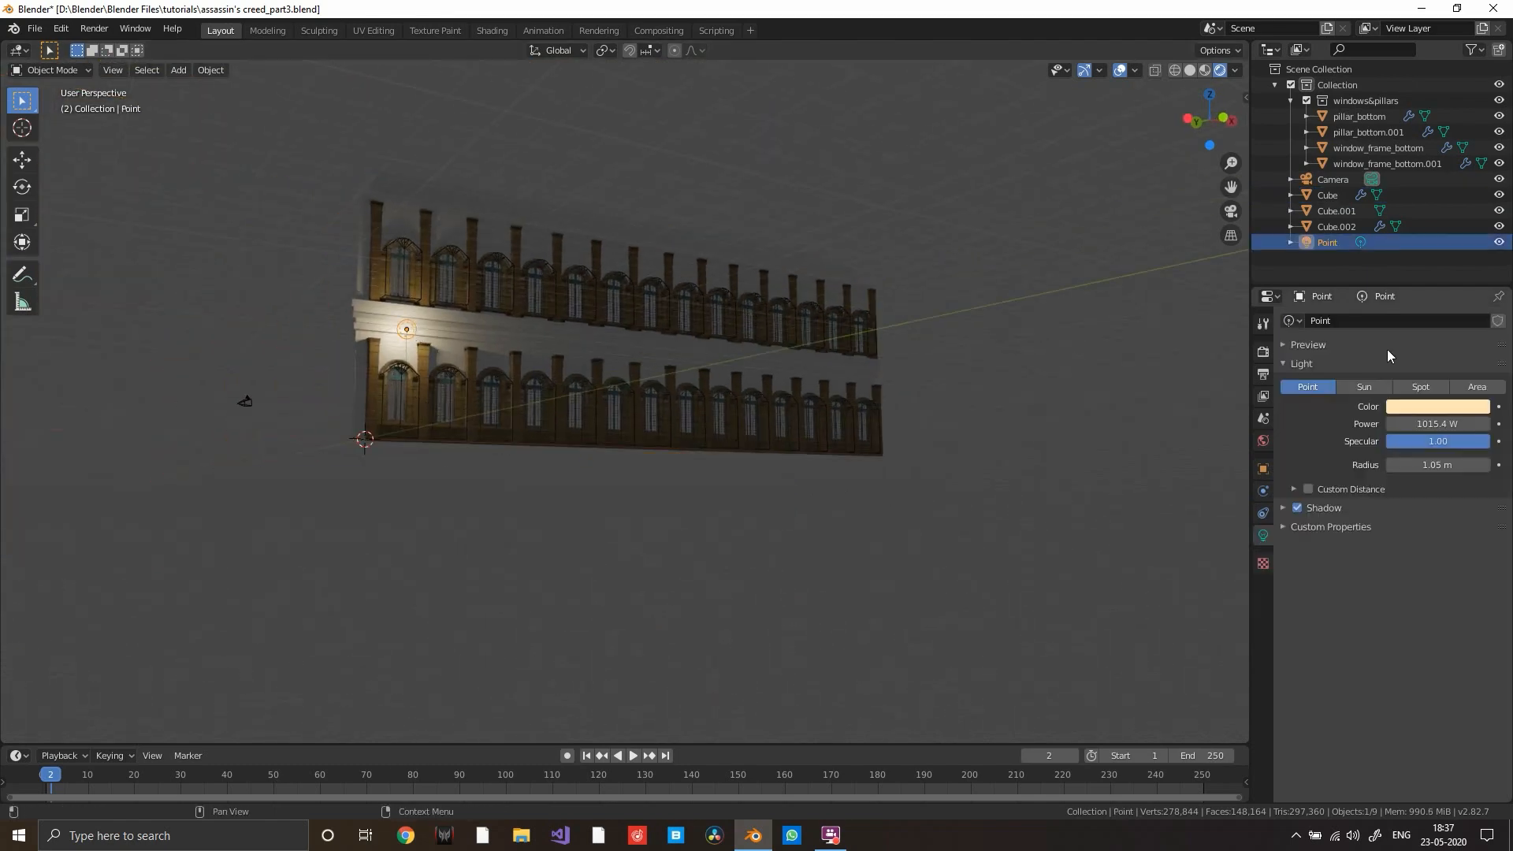
click(1386, 387)
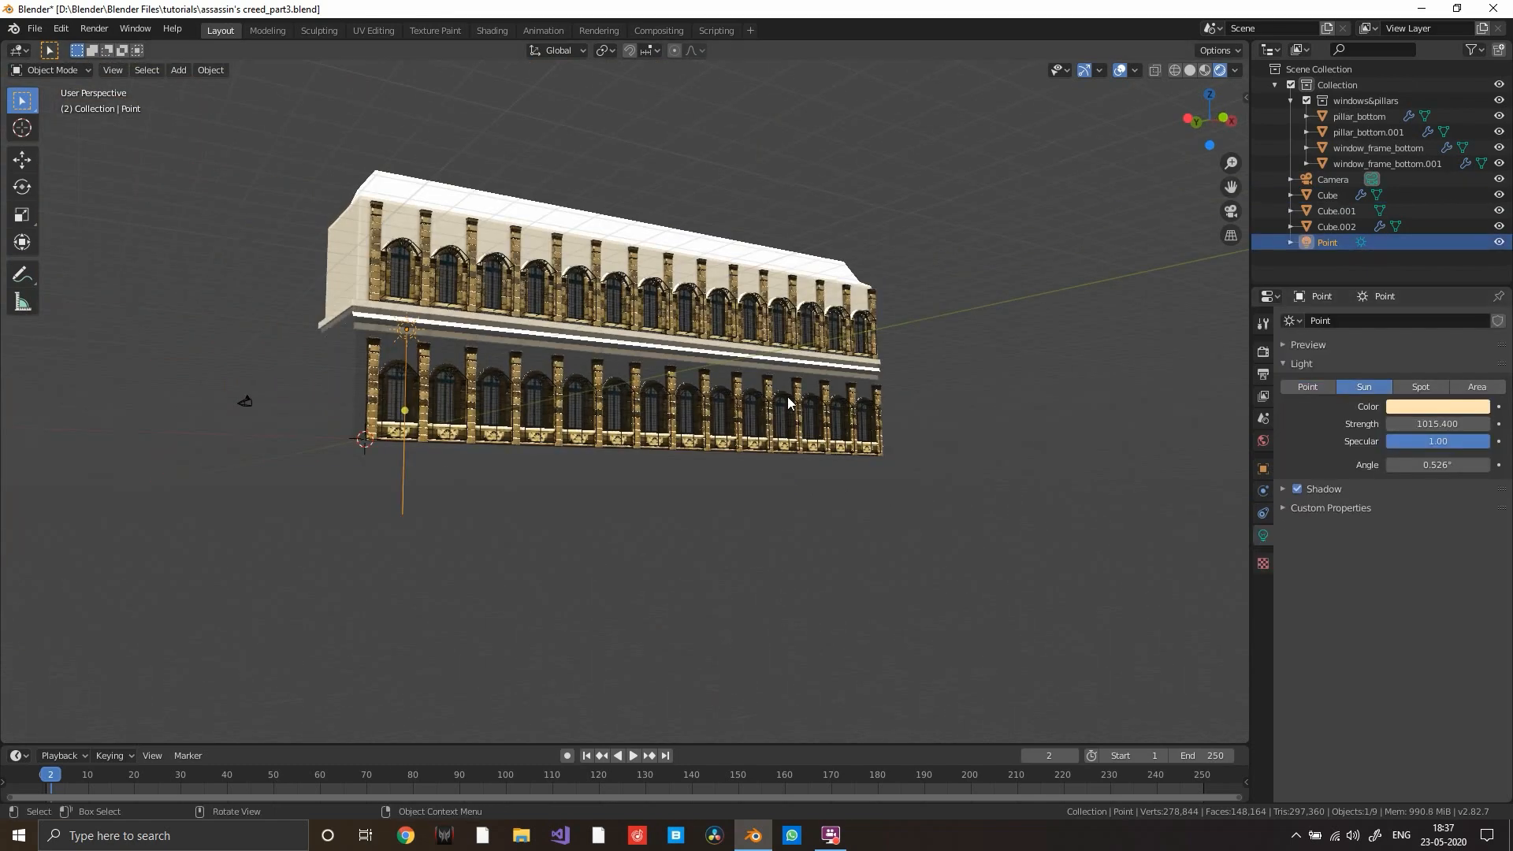
- Rotate the sun light 23.7° in the view and set its strength to 8
middle_drag(773, 410, 1181, 441)
key(r)
click(950, 467)
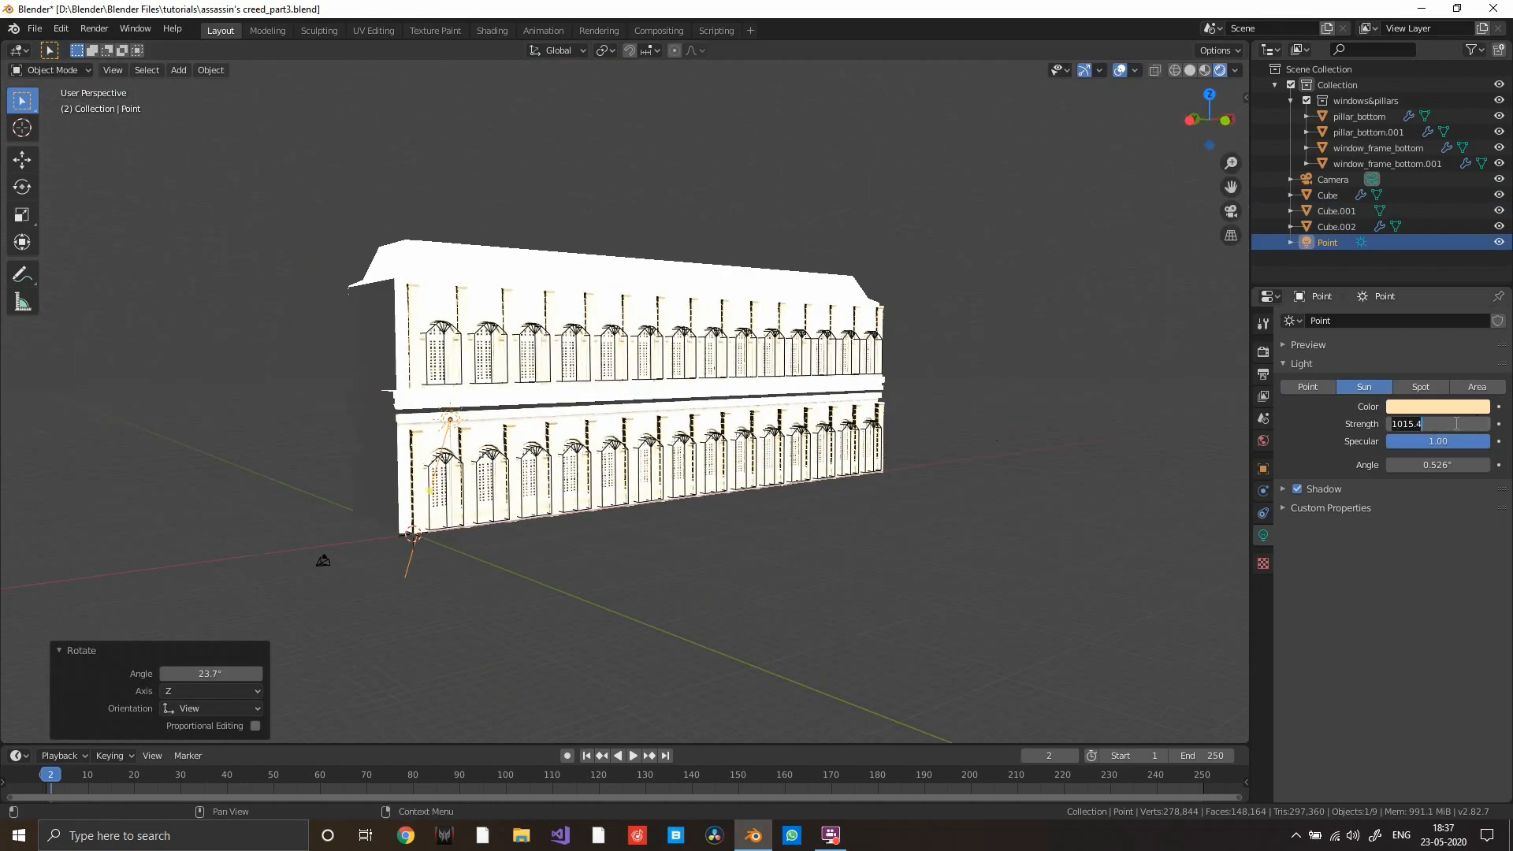
key(Return)
scroll(923, 430, up, 8)
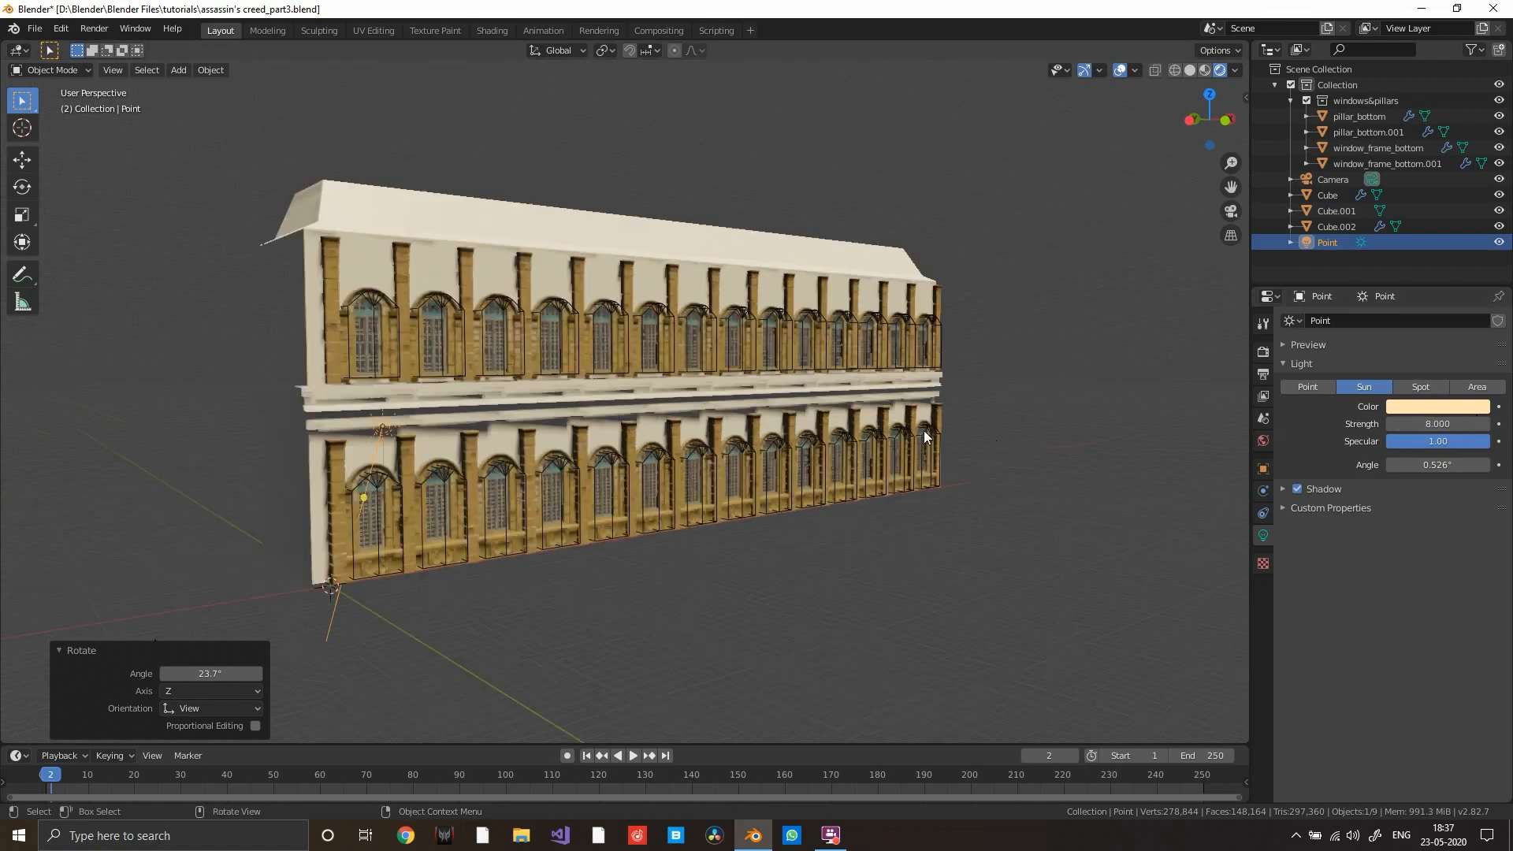
scroll(891, 391, up, 10)
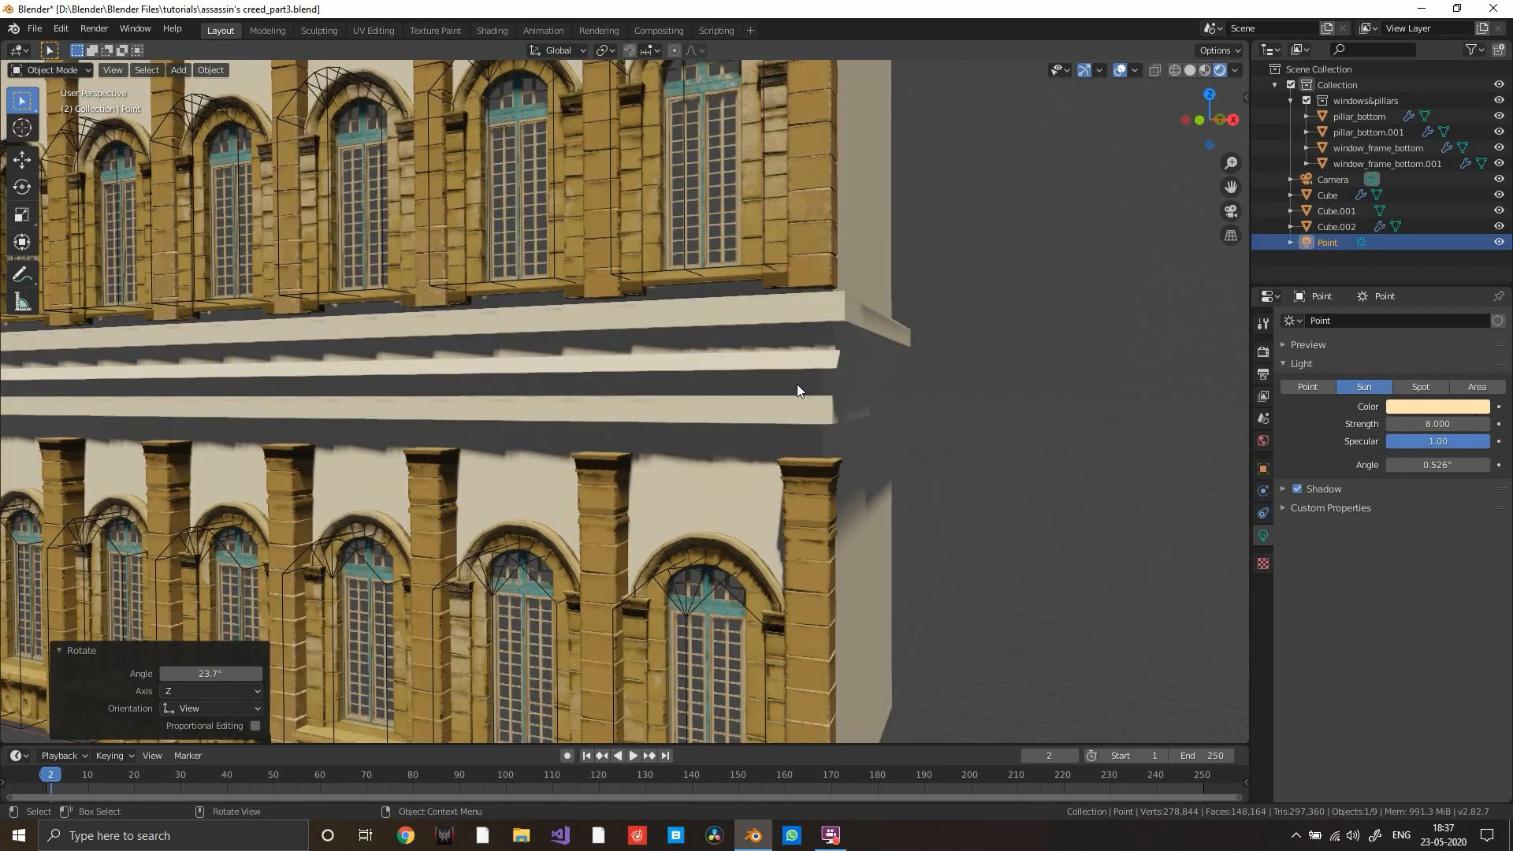
scroll(891, 455, down, 10)
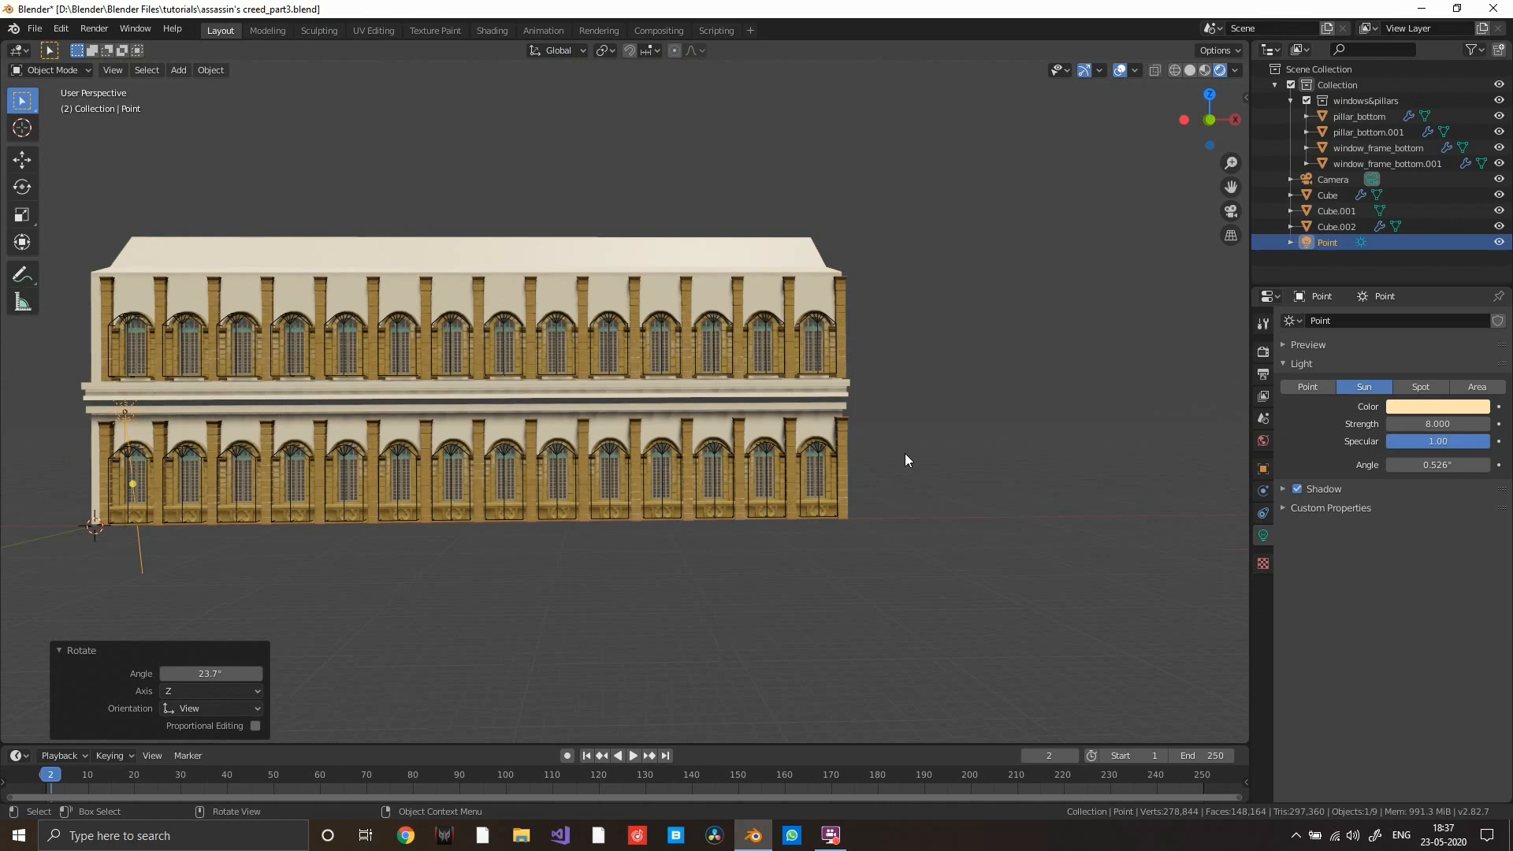
- Rotate the sun light by -7.98° and then by 42.3° in the view to angle the facade's shadows
middle_drag(905, 454, 831, 475)
key(r)
click(935, 455)
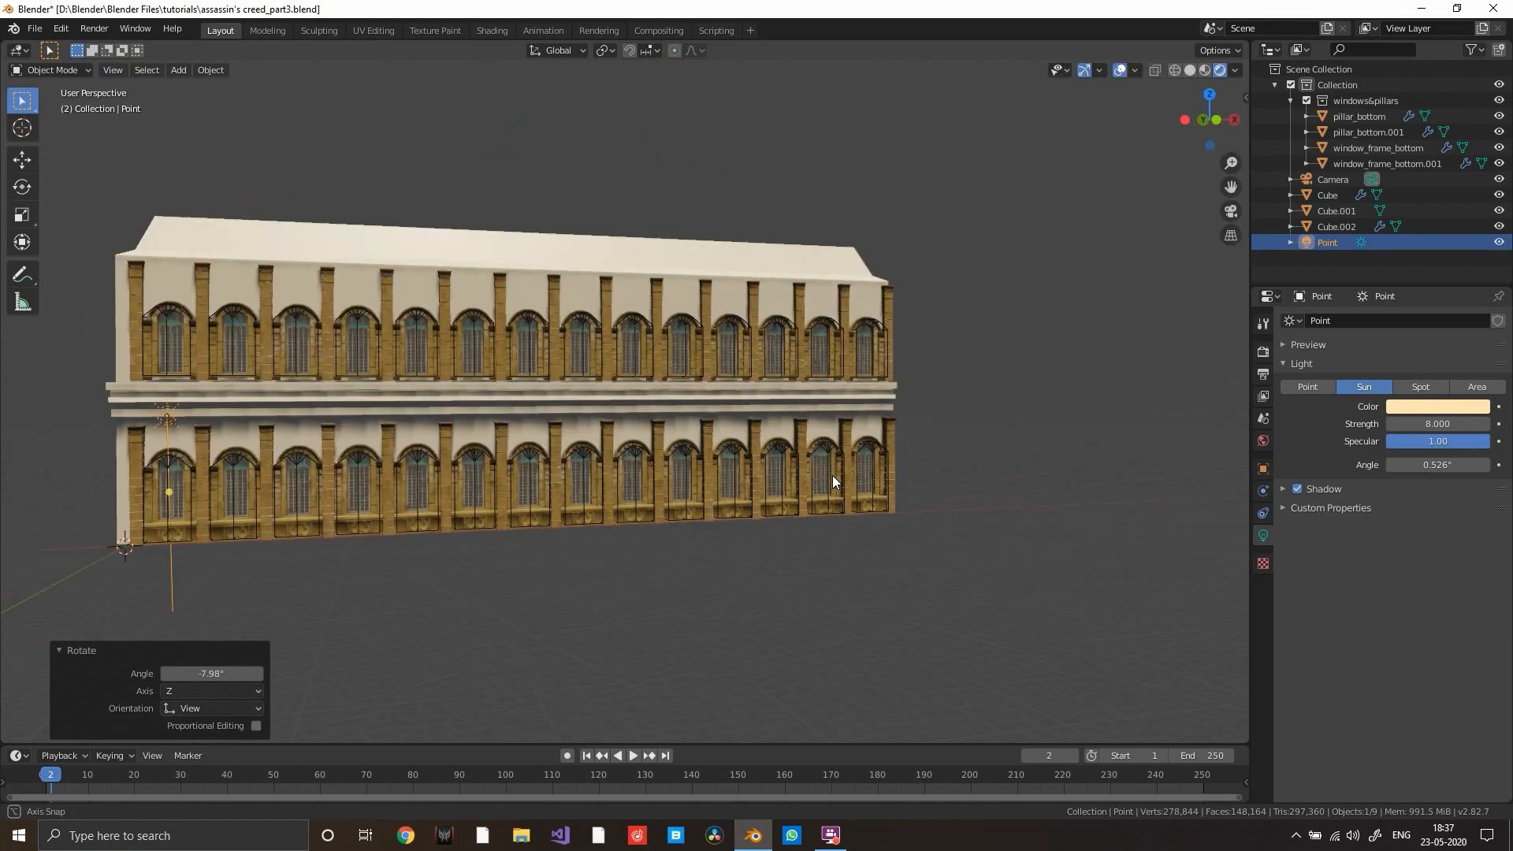
key(r)
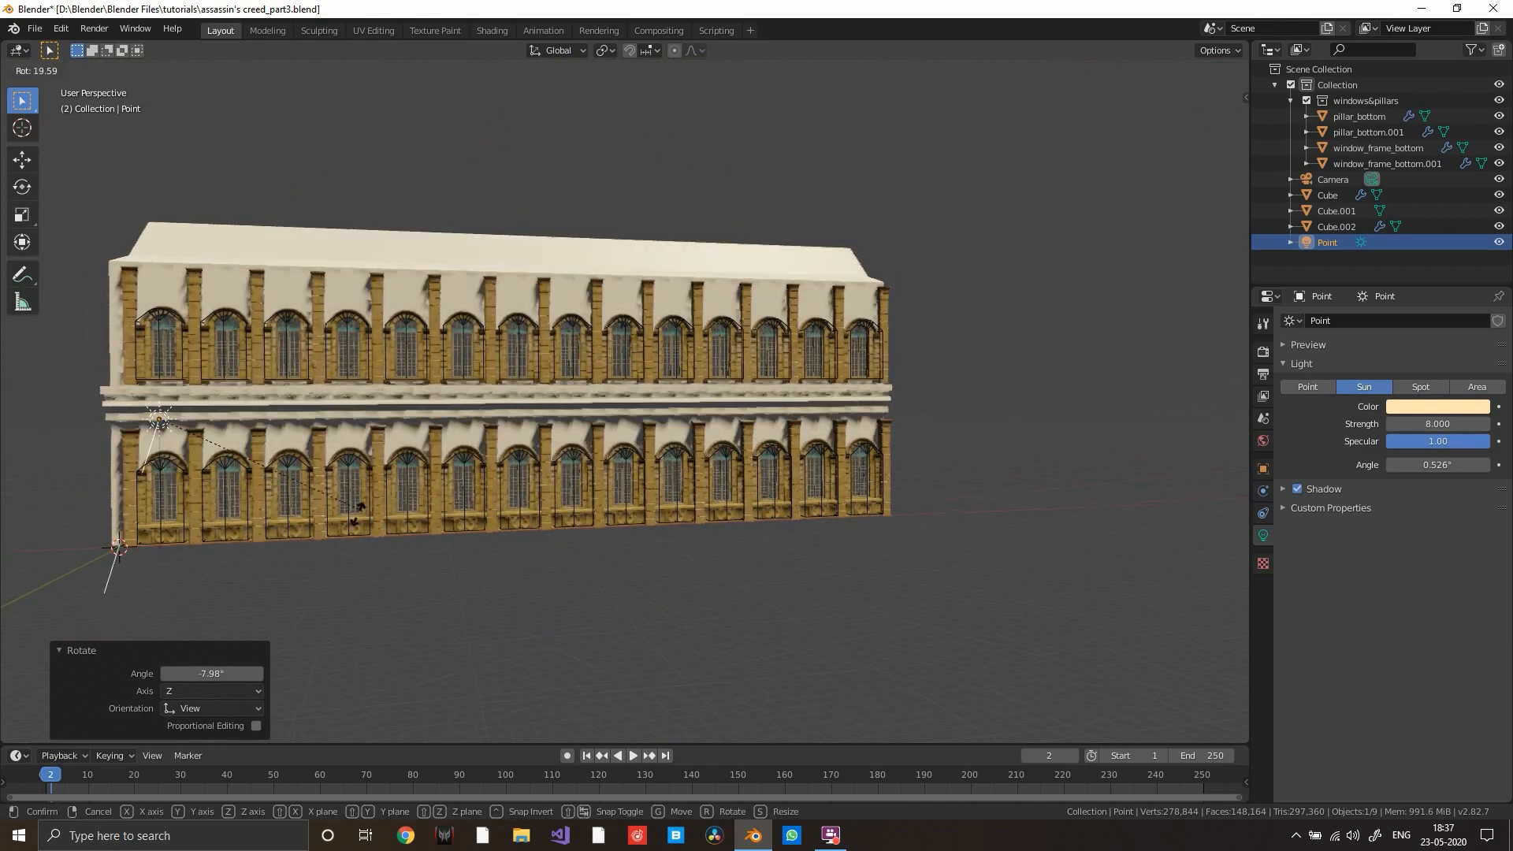
click(266, 524)
scroll(537, 408, up, 6)
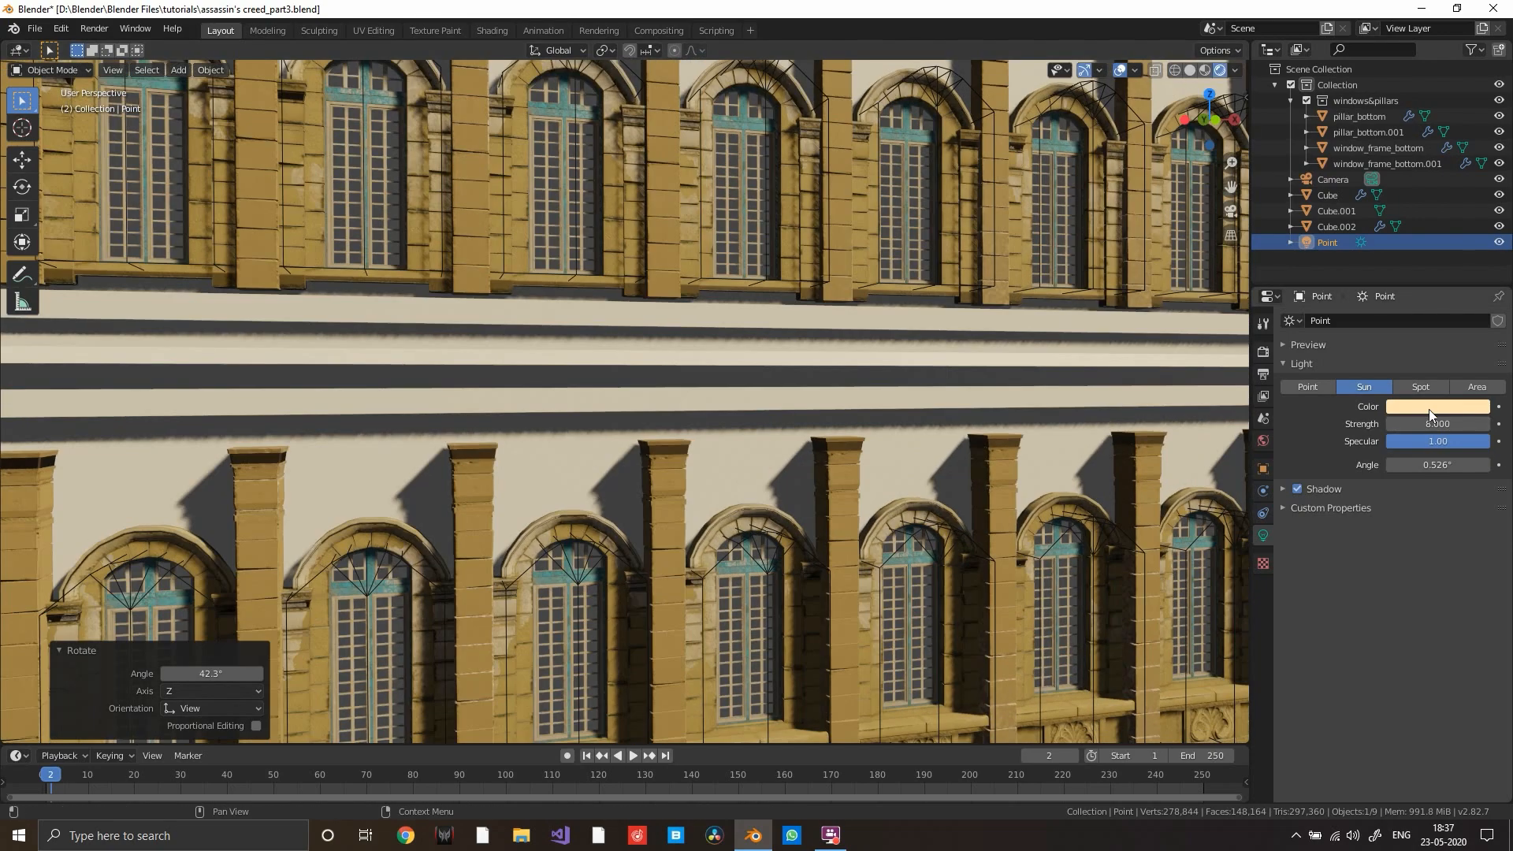
- Set the sun light's strength to 3
click(1429, 407)
text(3)
key(Return)
scroll(890, 488, down, 7)
shift+middle_drag(891, 488, 1029, 464)
scroll(729, 420, up, 4)
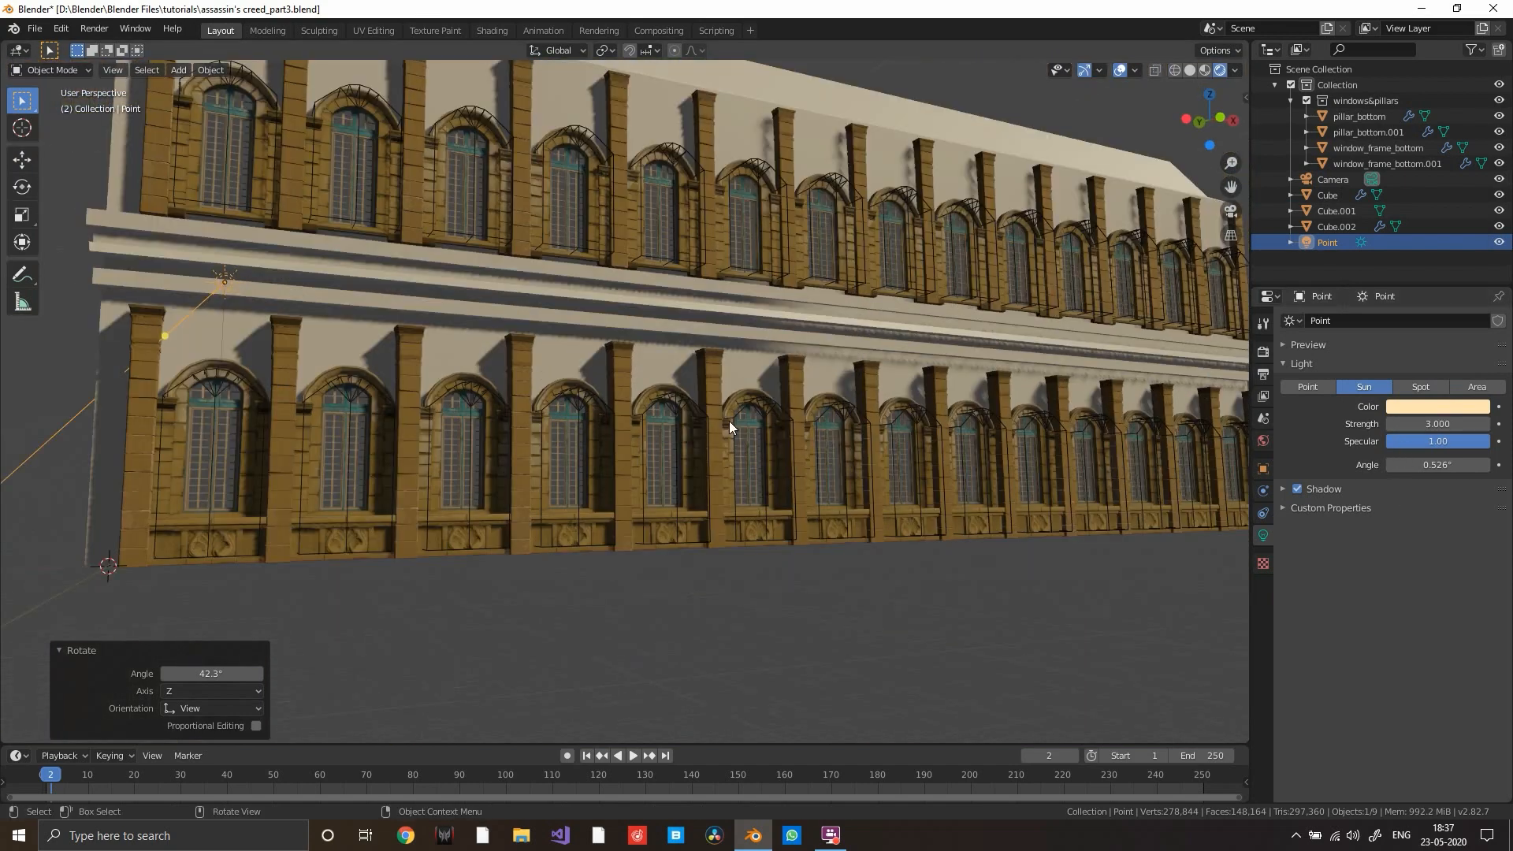
mouse_move(730, 422)
middle_down()
mouse_move(846, 438)
mouse_move(742, 416)
middle_up()
- Edit the building body and move a corner vertex of the moulding 0.0462 m along X, finishing in object mode
click(790, 424)
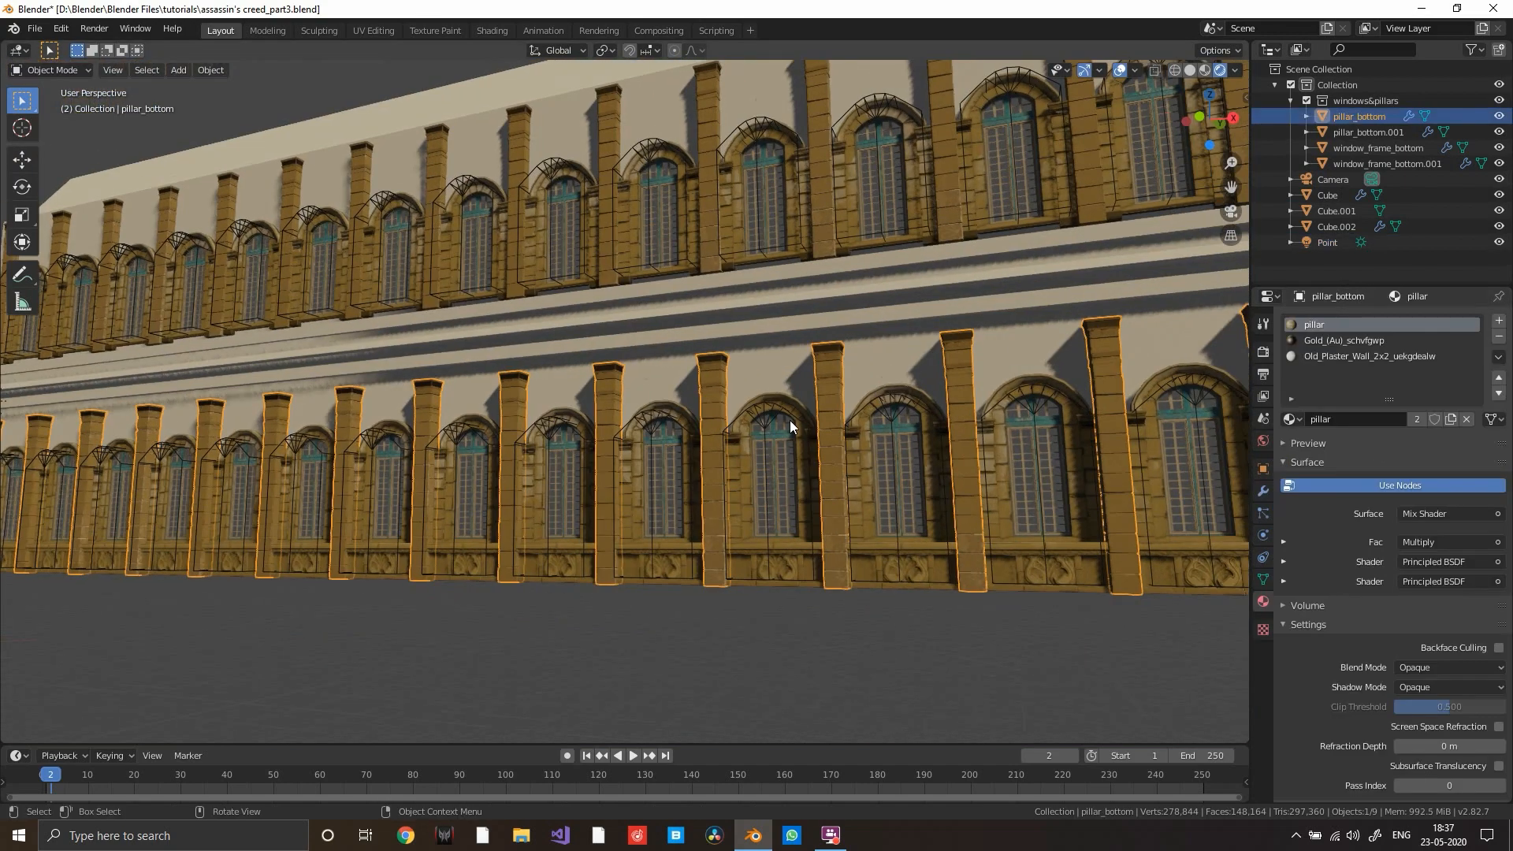
click(664, 382)
key(Tab)
scroll(743, 336, up, 2)
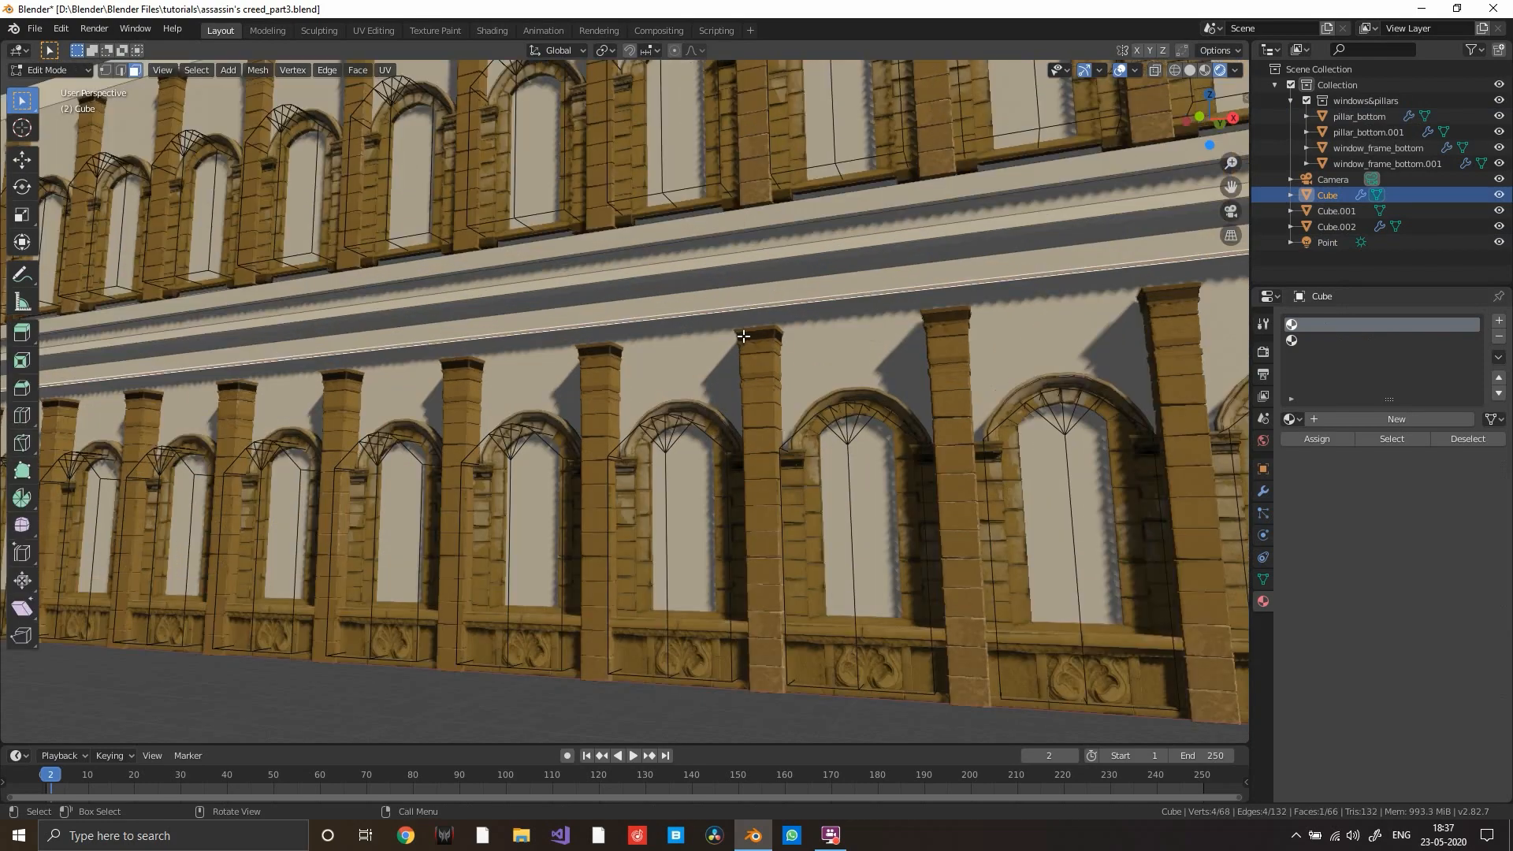
scroll(743, 336, up, 2)
middle_drag(743, 336, 756, 331)
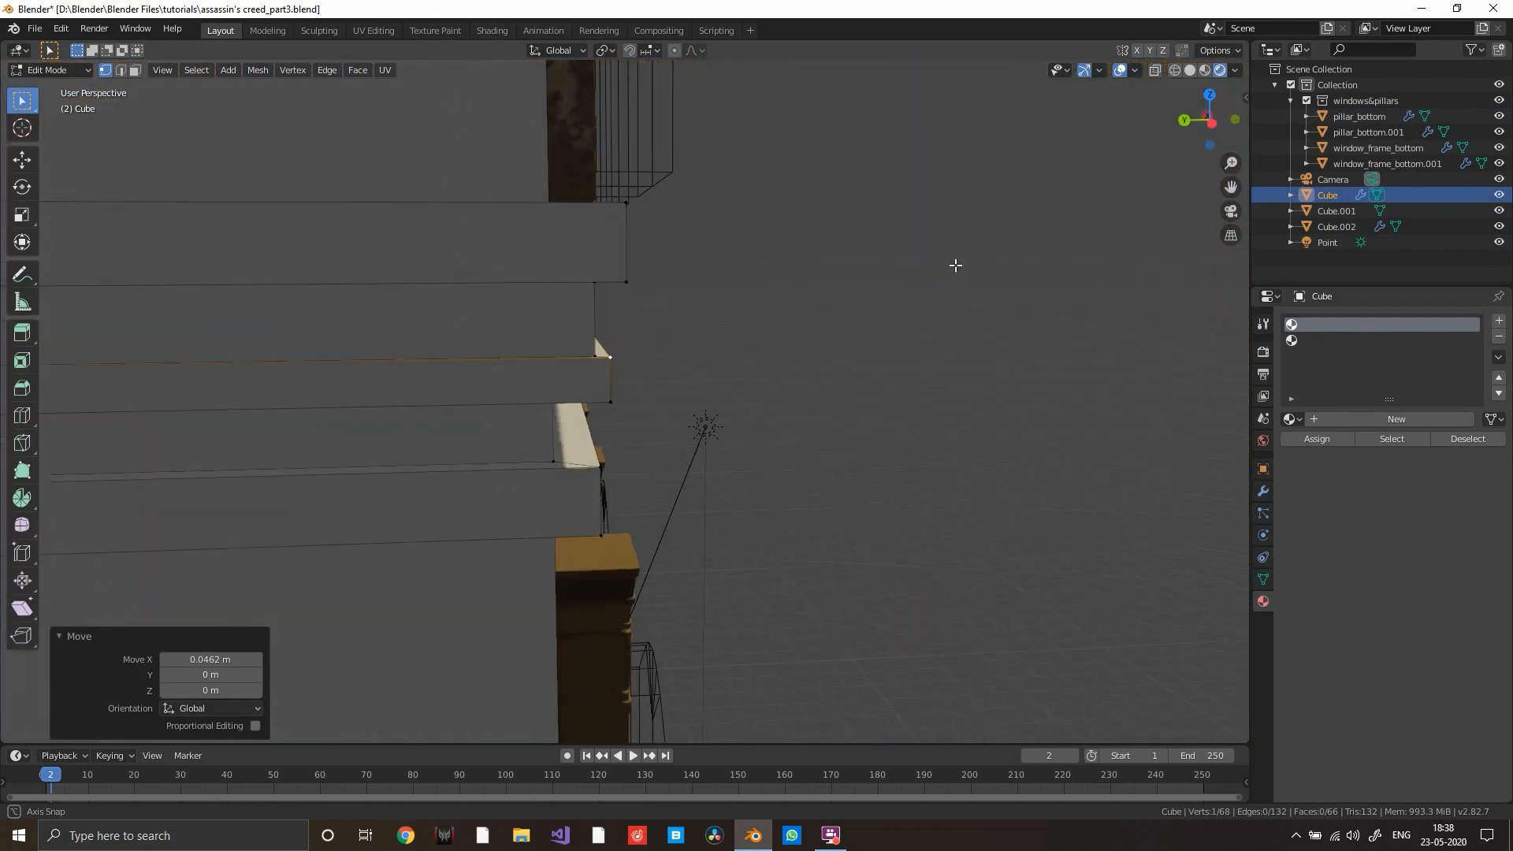
middle_drag(955, 263, 749, 300)
scroll(749, 300, down, 5)
shift+middle_drag(1024, 347, 843, 374)
key(Tab)
- Select the upper storey's front wall face, then its end wall face, and make the second material slot active
scroll(844, 373, down, 1)
shift+middle_drag(1072, 402, 783, 271)
scroll(758, 465, down, 3)
key(Tab)
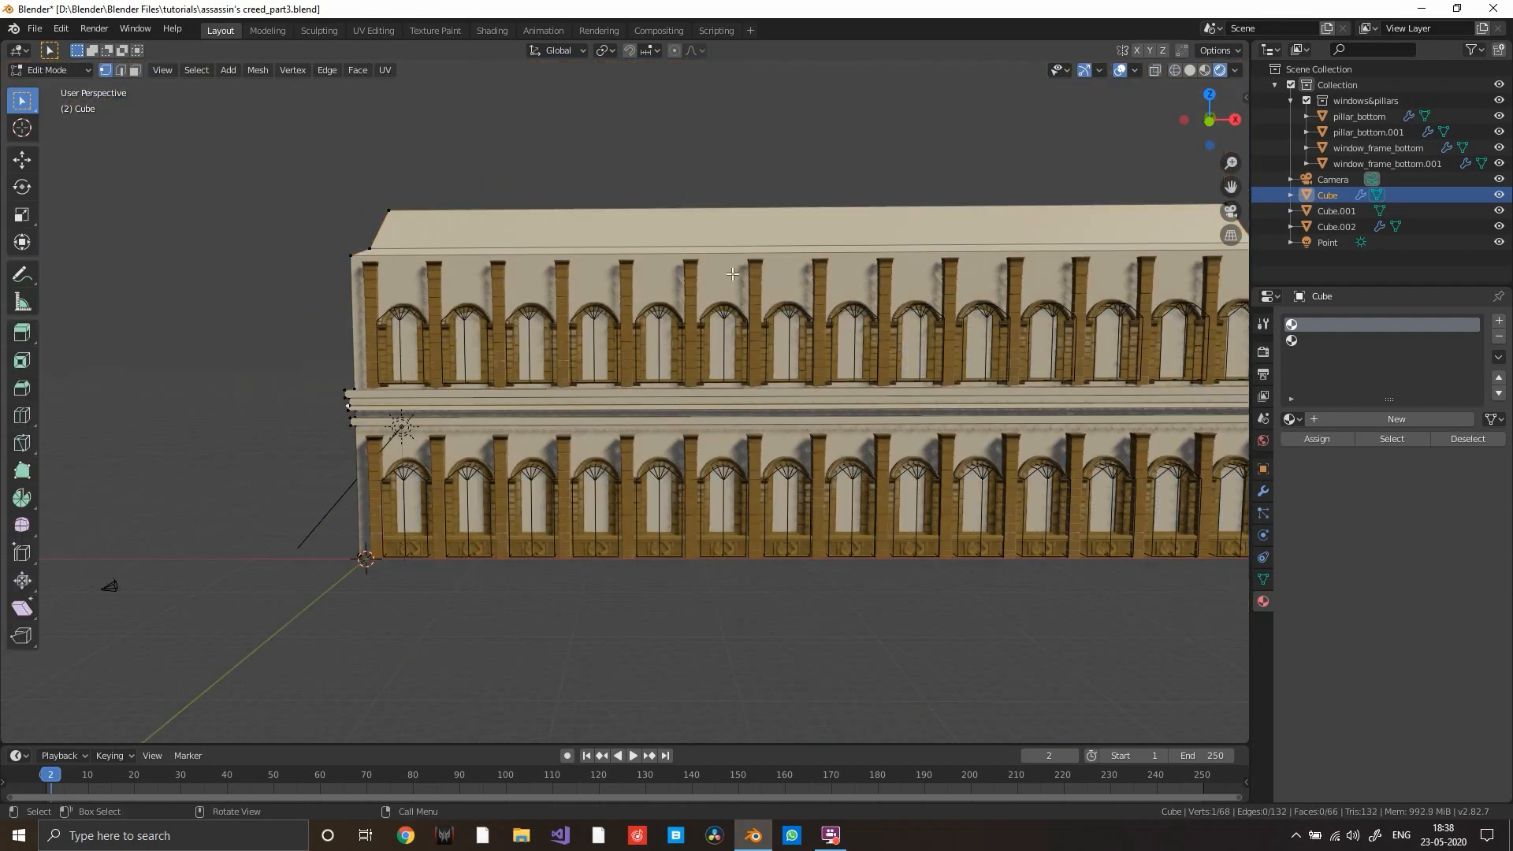
middle_drag(735, 355, 695, 265)
key(3)
click(731, 281)
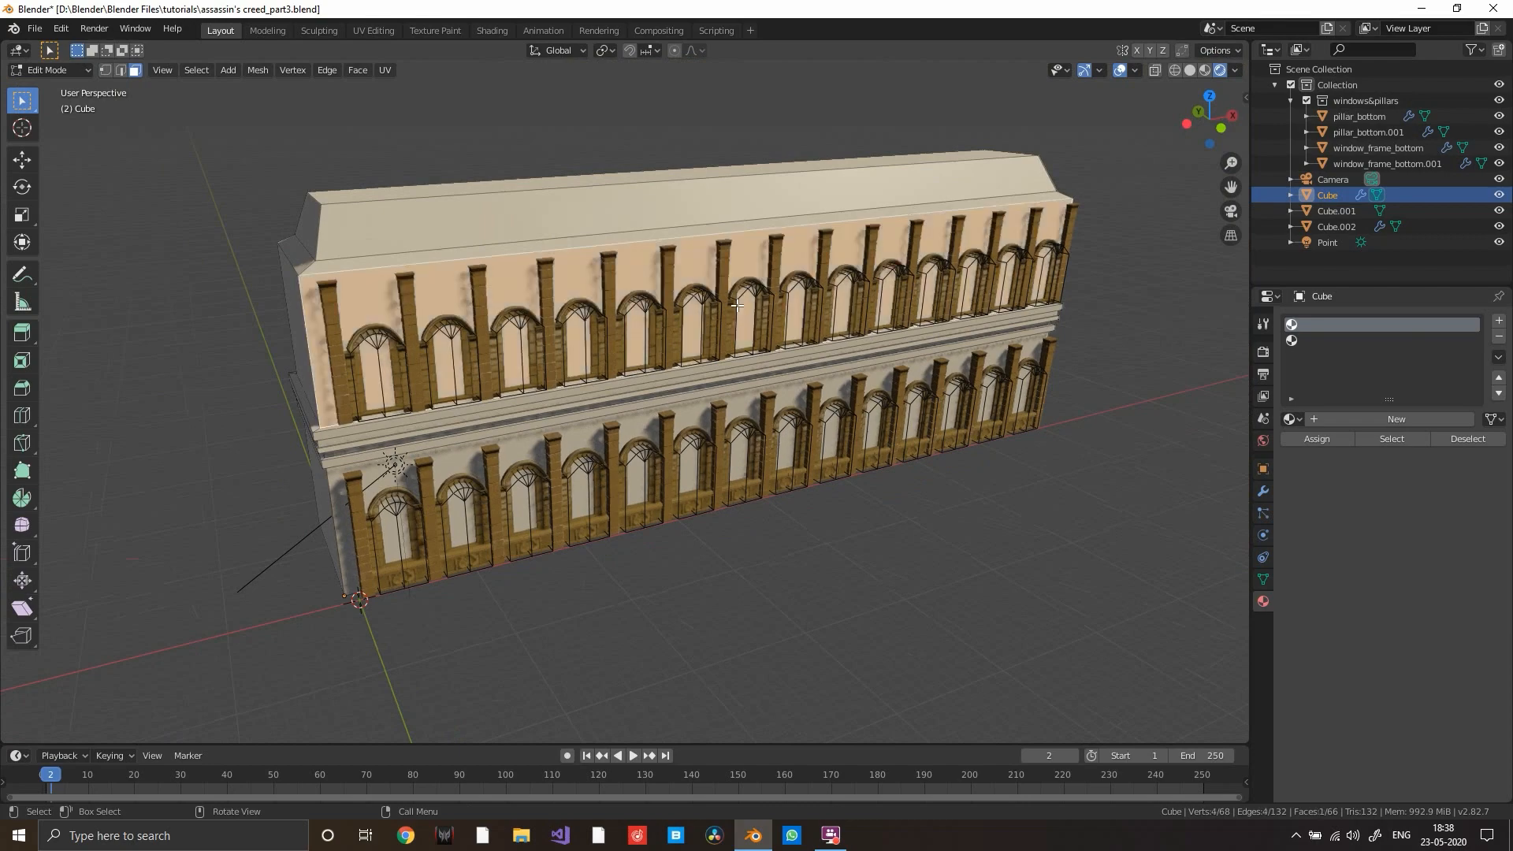
shift+click(759, 422)
middle_drag(759, 422, 535, 403)
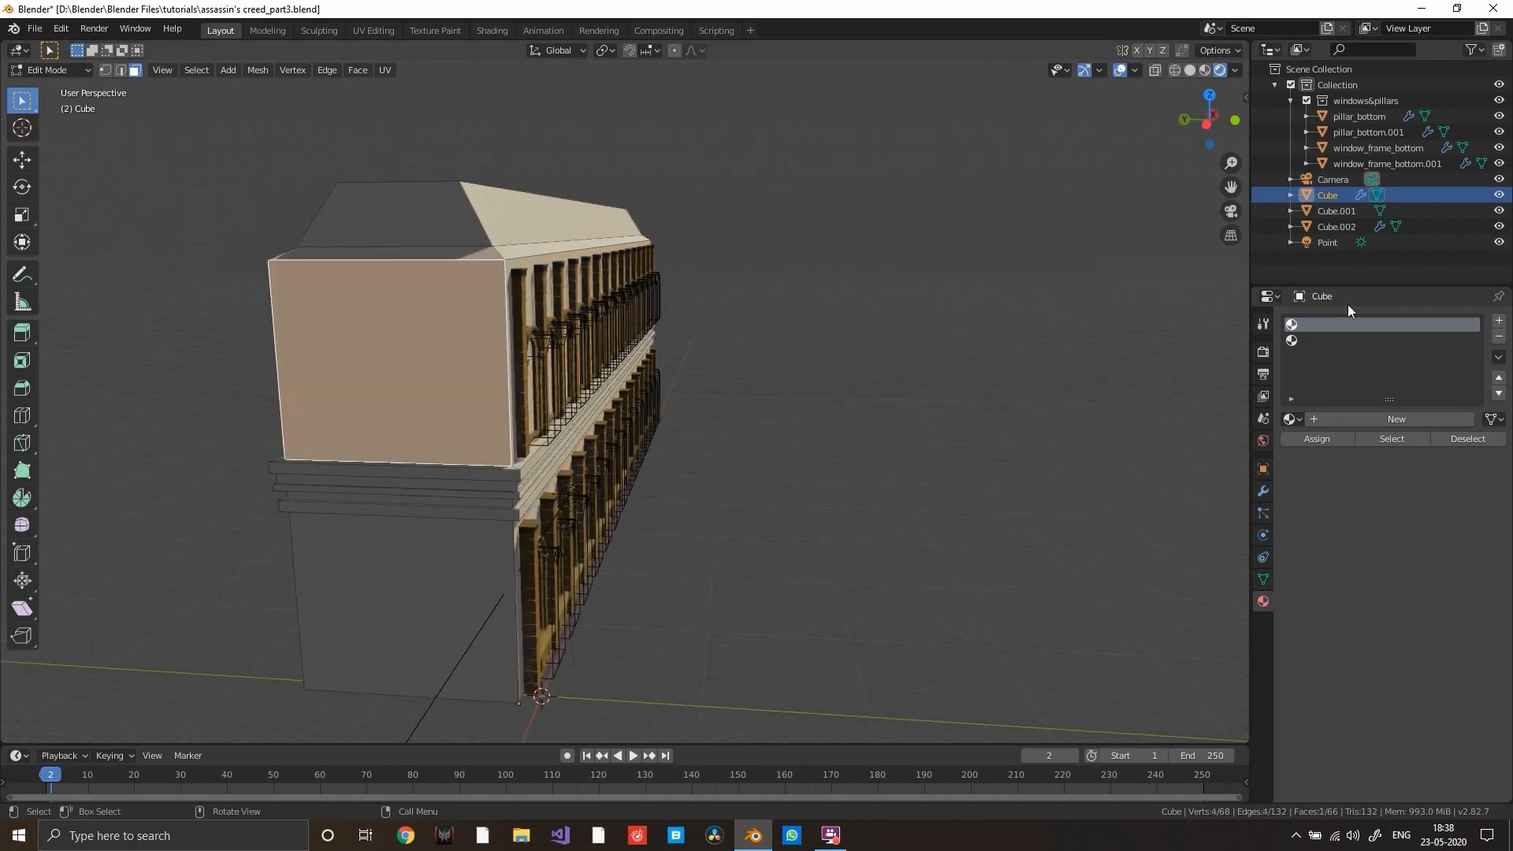
click(1344, 339)
- Select the front faces of the moulding strips between the two storeys, then return to object mode
middle_drag(830, 267, 1014, 271)
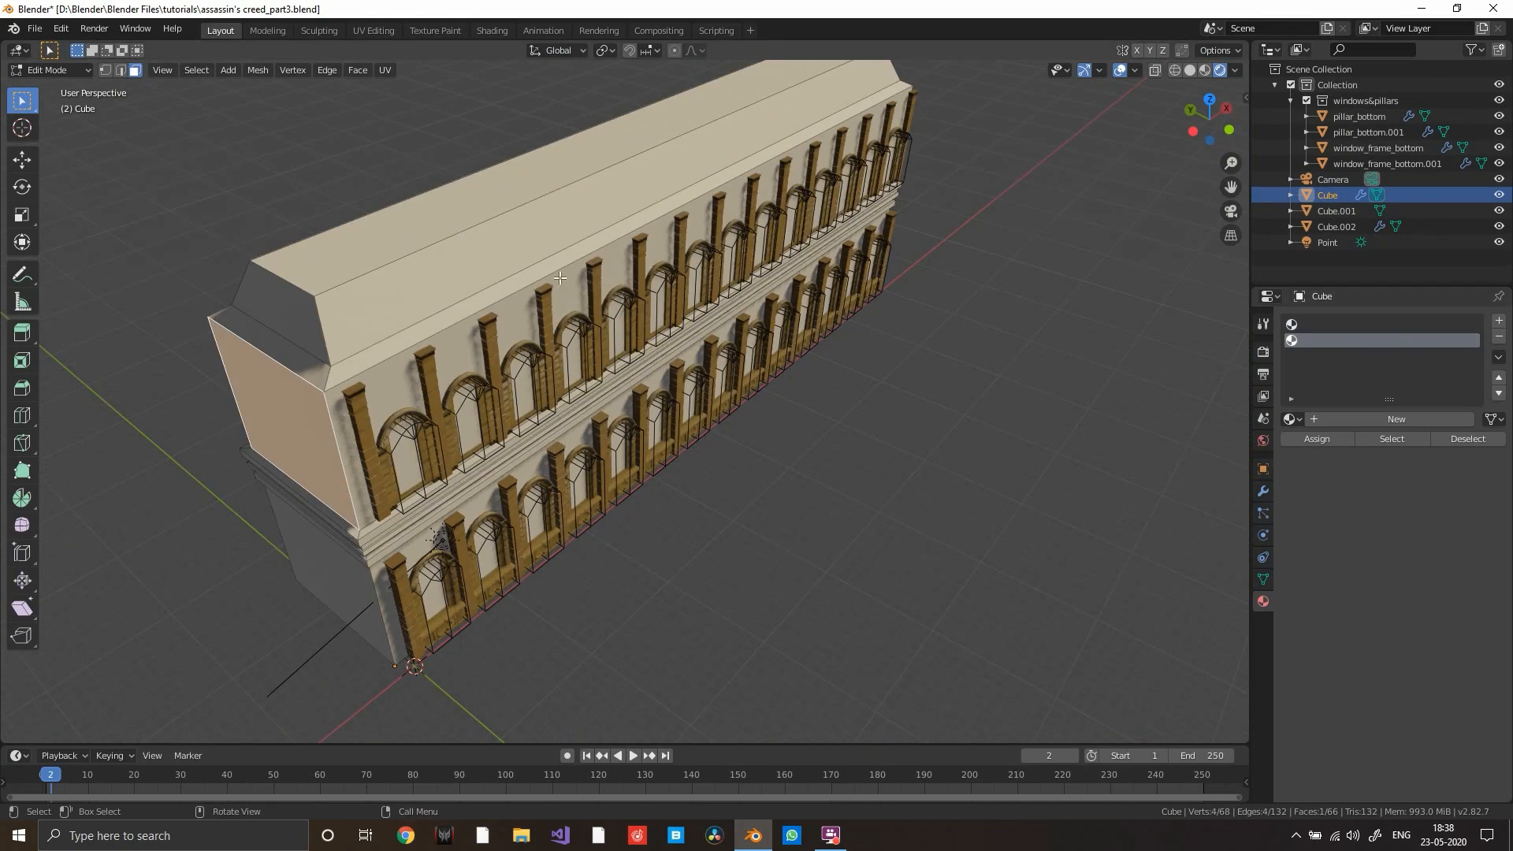
middle_drag(559, 277, 587, 312)
scroll(587, 311, up, 5)
scroll(631, 463, up, 3)
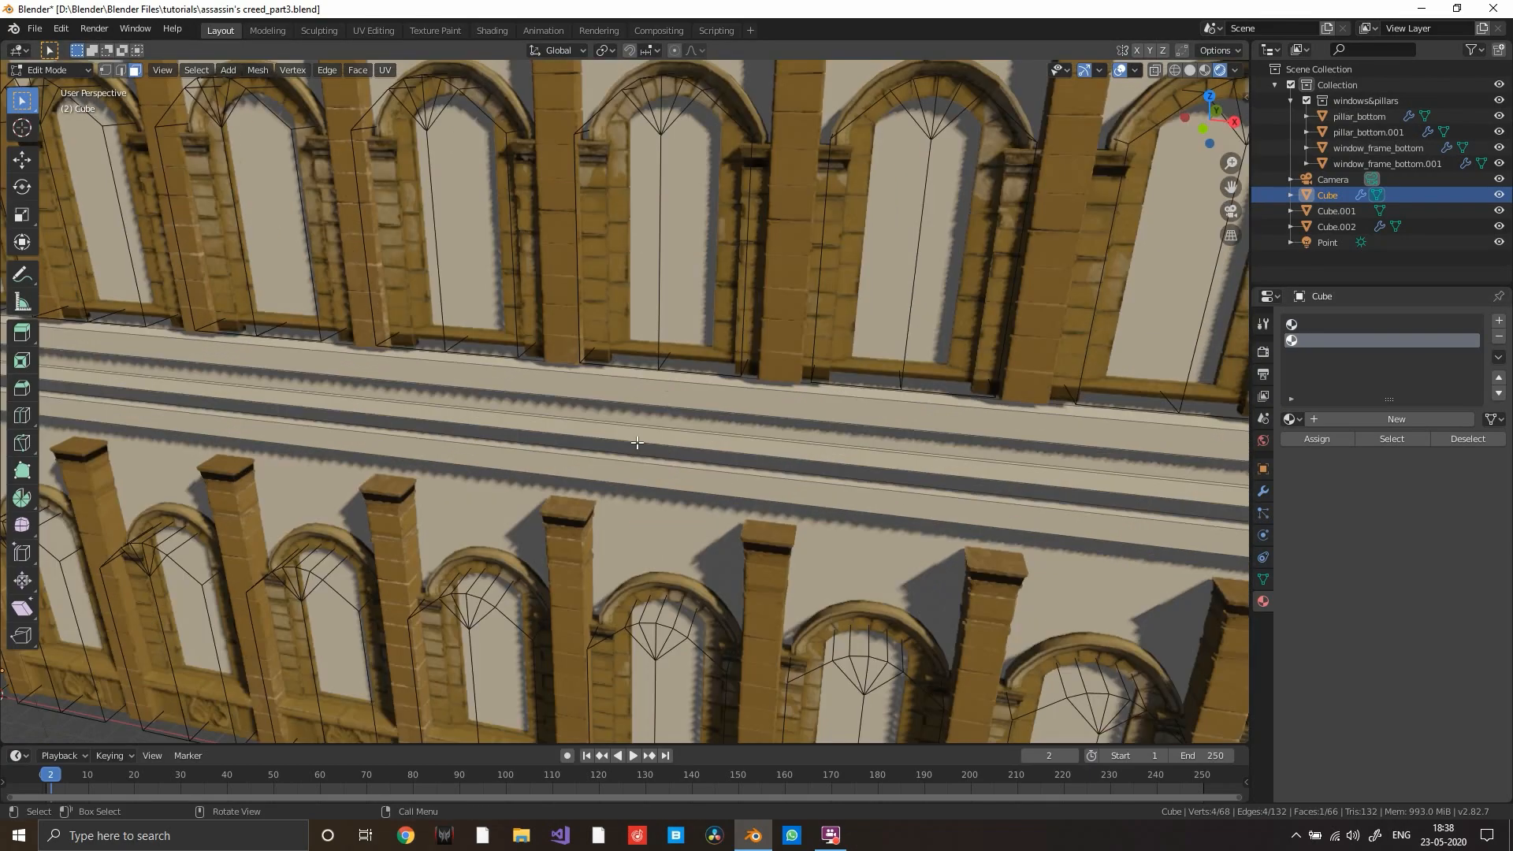
middle_drag(635, 442, 780, 347)
click(653, 400)
middle_drag(712, 433, 751, 437)
shift+click(540, 416)
shift+click(644, 377)
shift+click(611, 405)
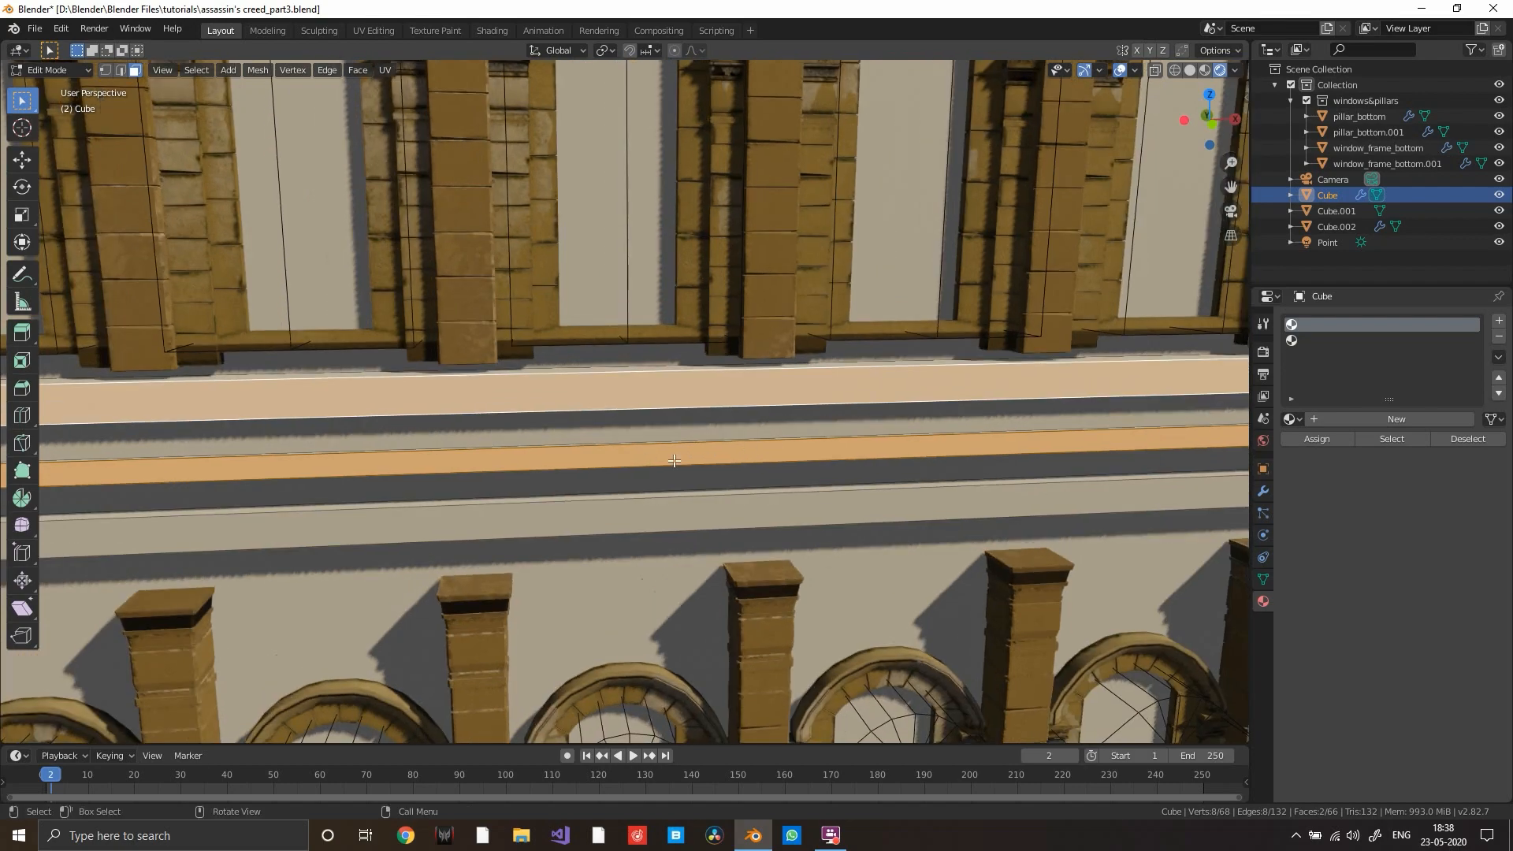
shift+click(741, 506)
middle_drag(740, 505, 781, 489)
shift+click(640, 435)
scroll(784, 439, down, 6)
key(Tab)
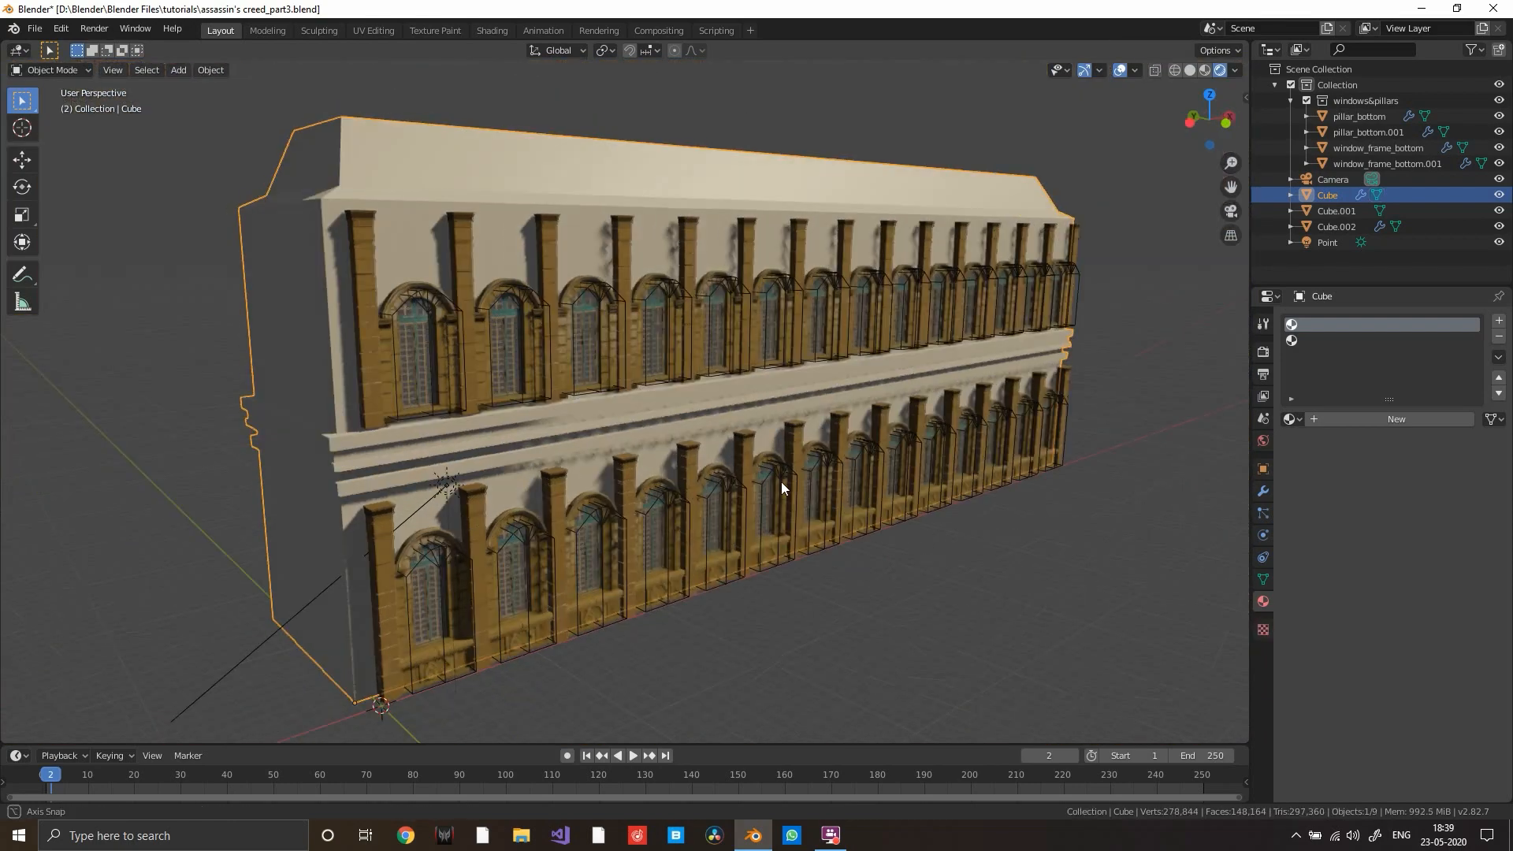
scroll(782, 487, up, 5)
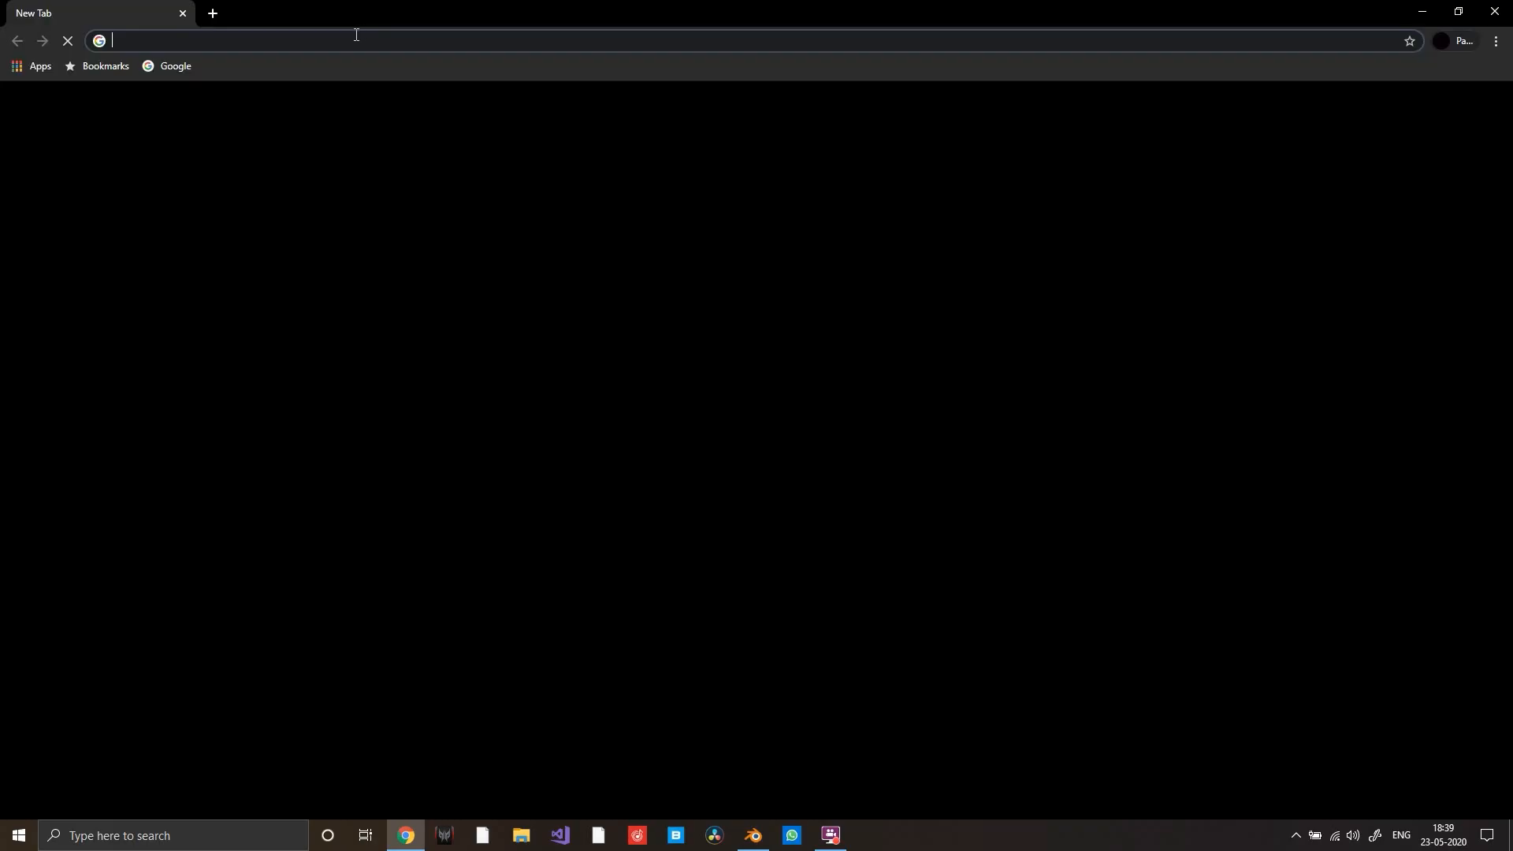
- Switch to Chrome and open textures.com
click(354, 39)
text(textu)
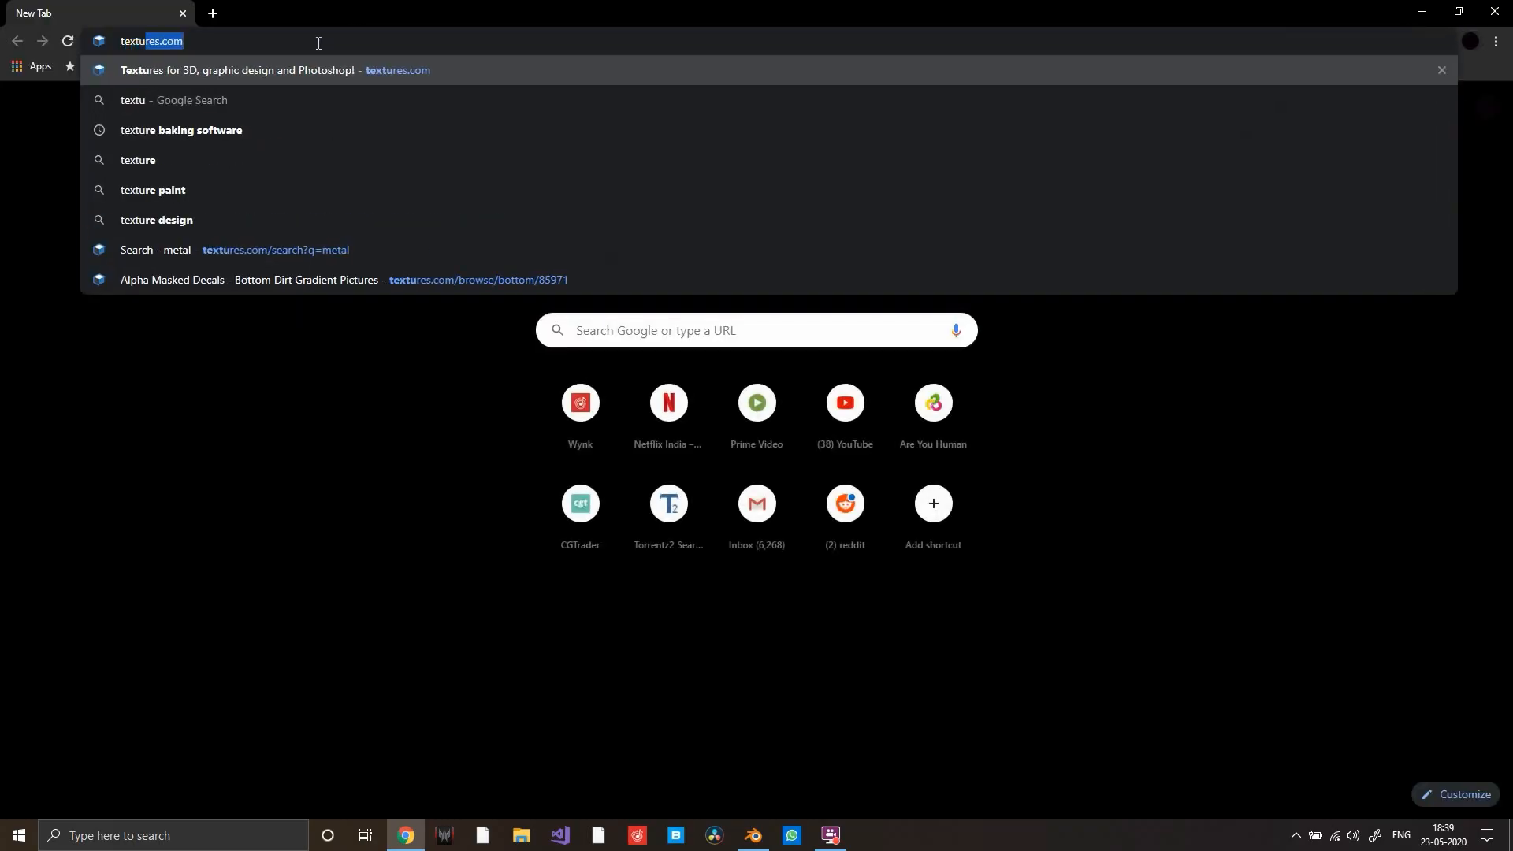
key(Return)
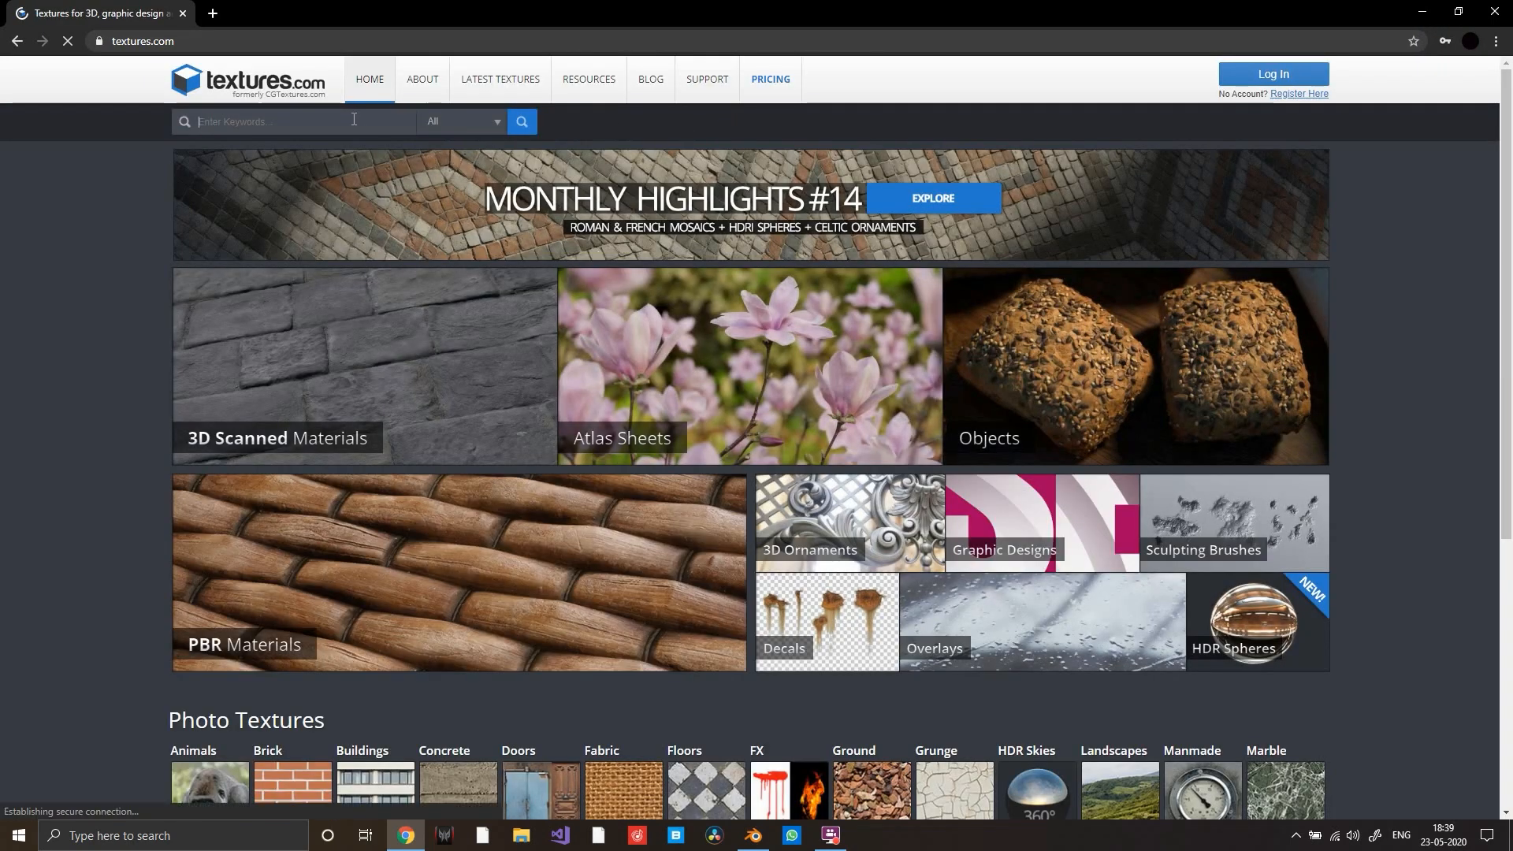
- Open the Concrete photo texture category and look through its subcategories for a suitable wall material
scroll(644, 331, down, 1)
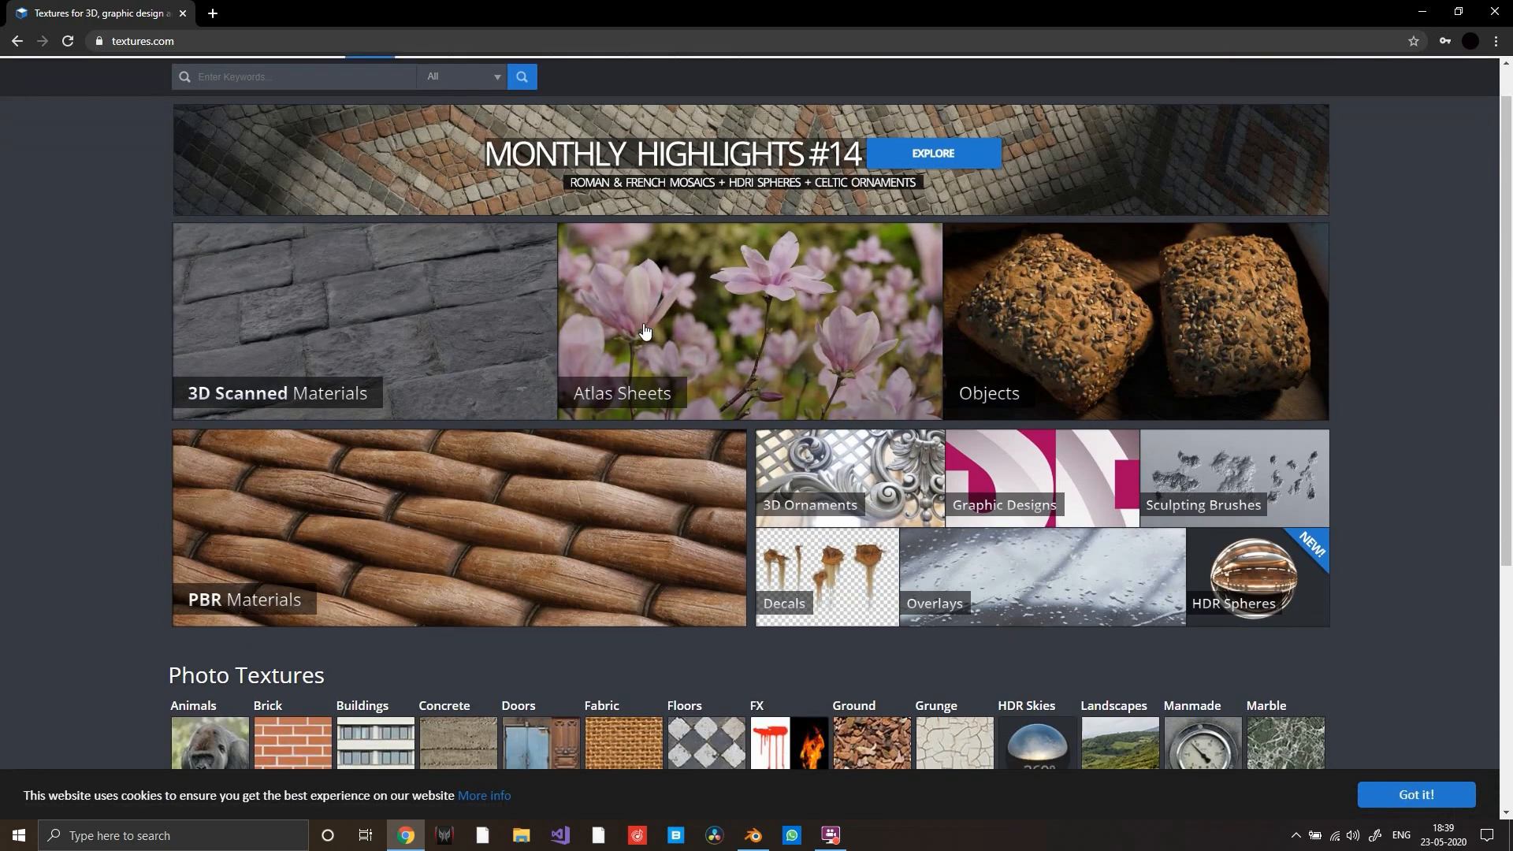
scroll(558, 331, down, 1)
scroll(552, 333, up, 2)
scroll(384, 371, down, 5)
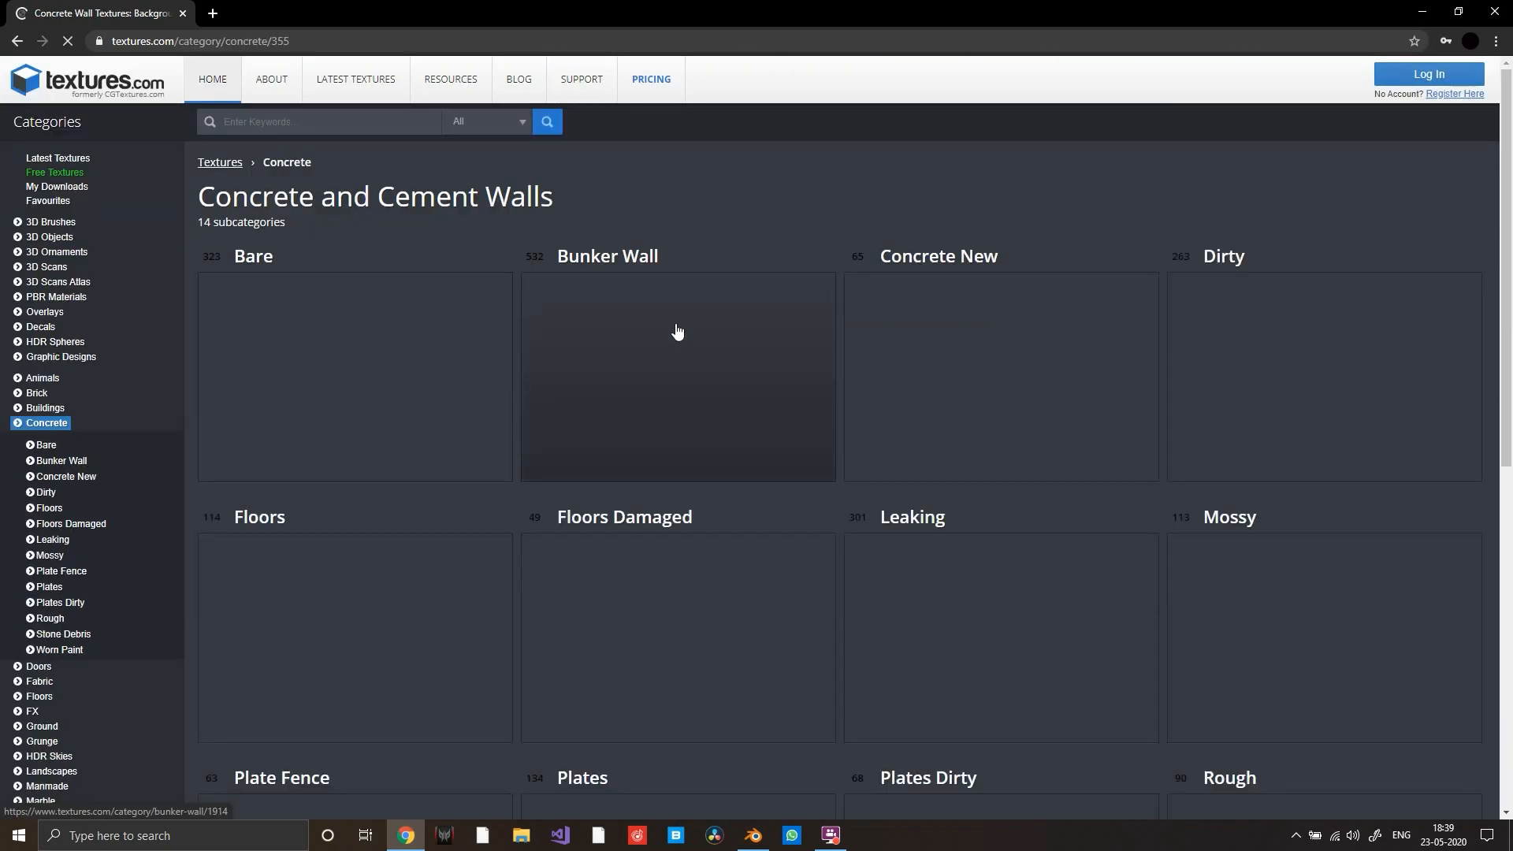
scroll(1095, 437, down, 5)
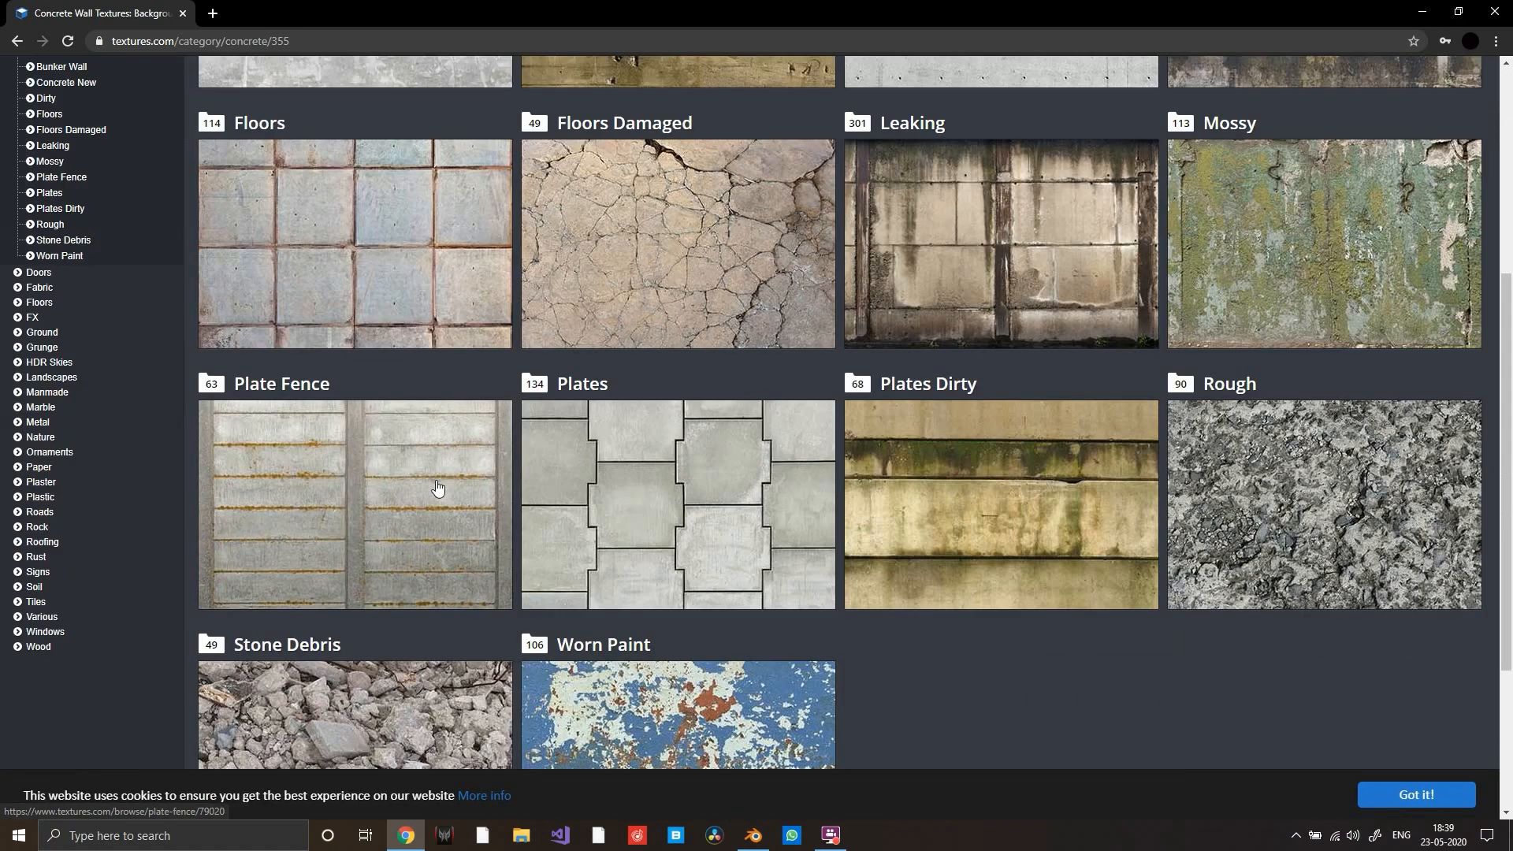
scroll(473, 457, down, 3)
scroll(425, 409, up, 6)
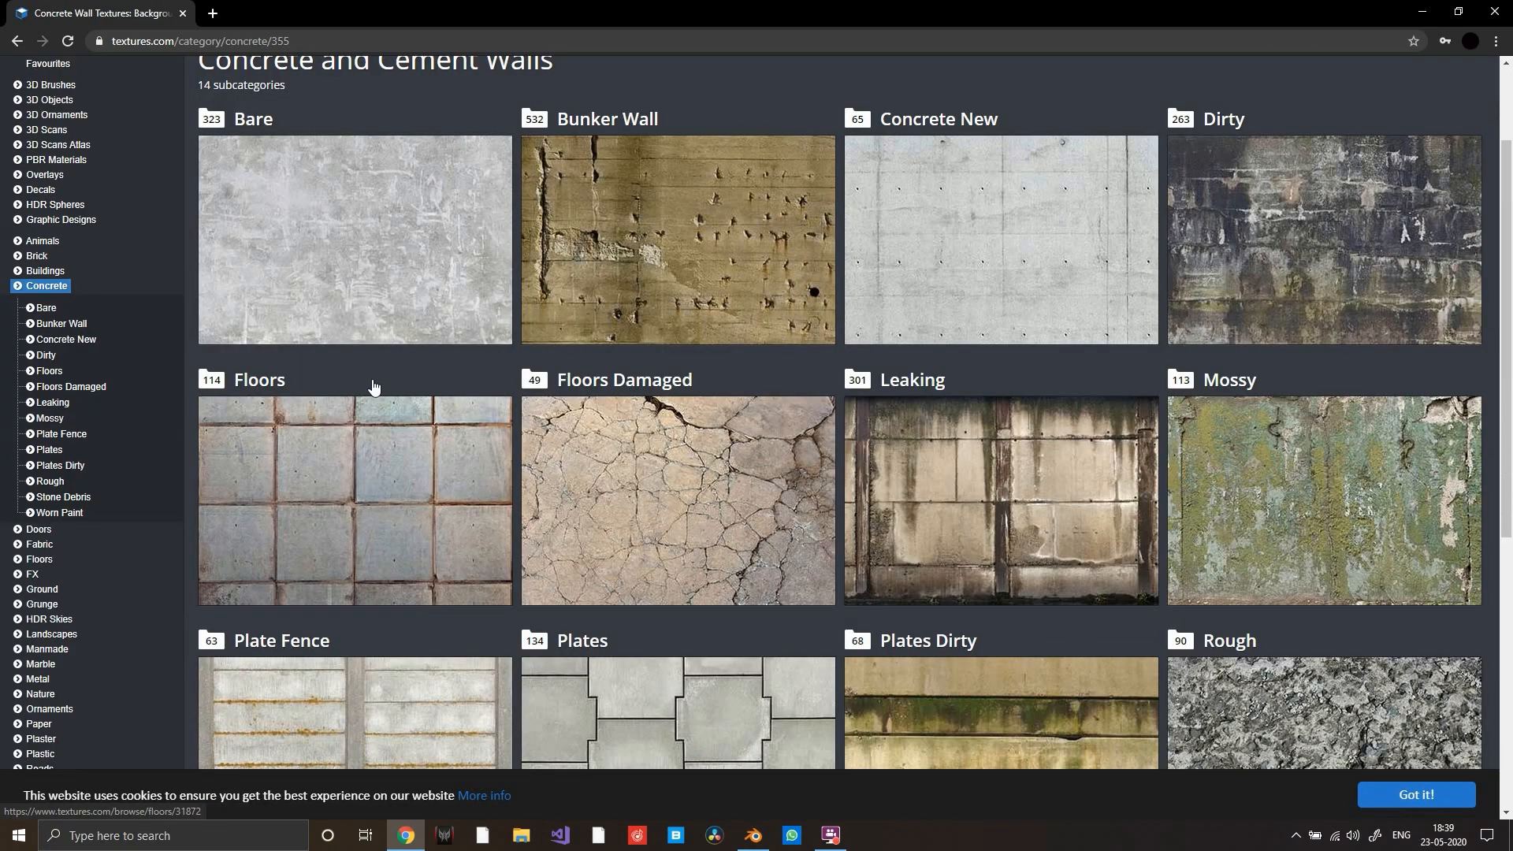
- Open the Concrete New subcategory and look through its clean concrete wall textures
scroll(386, 355, down, 3)
scroll(415, 304, up, 5)
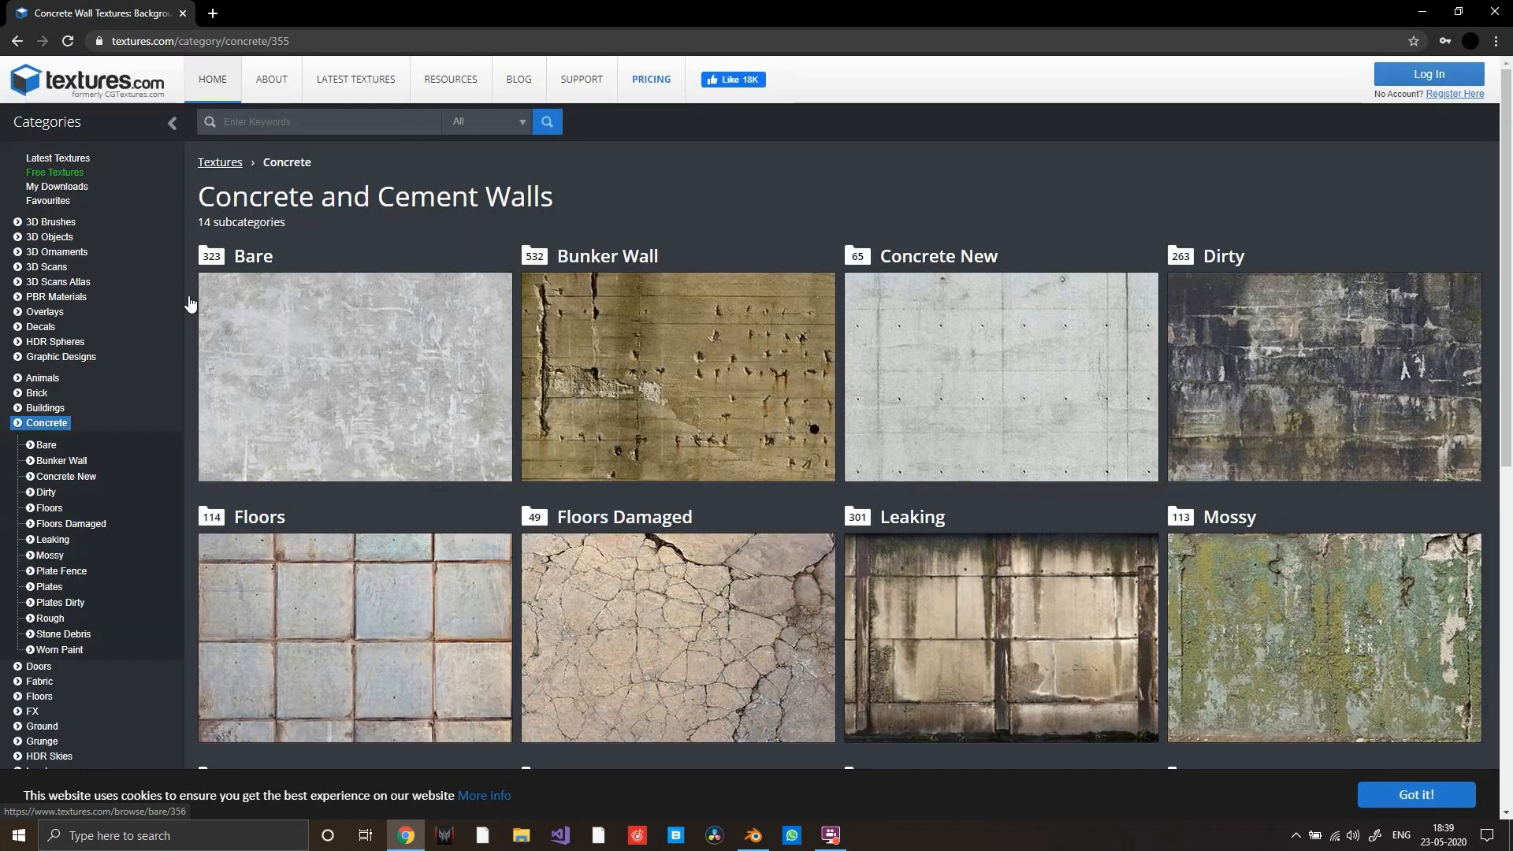
click(796, 287)
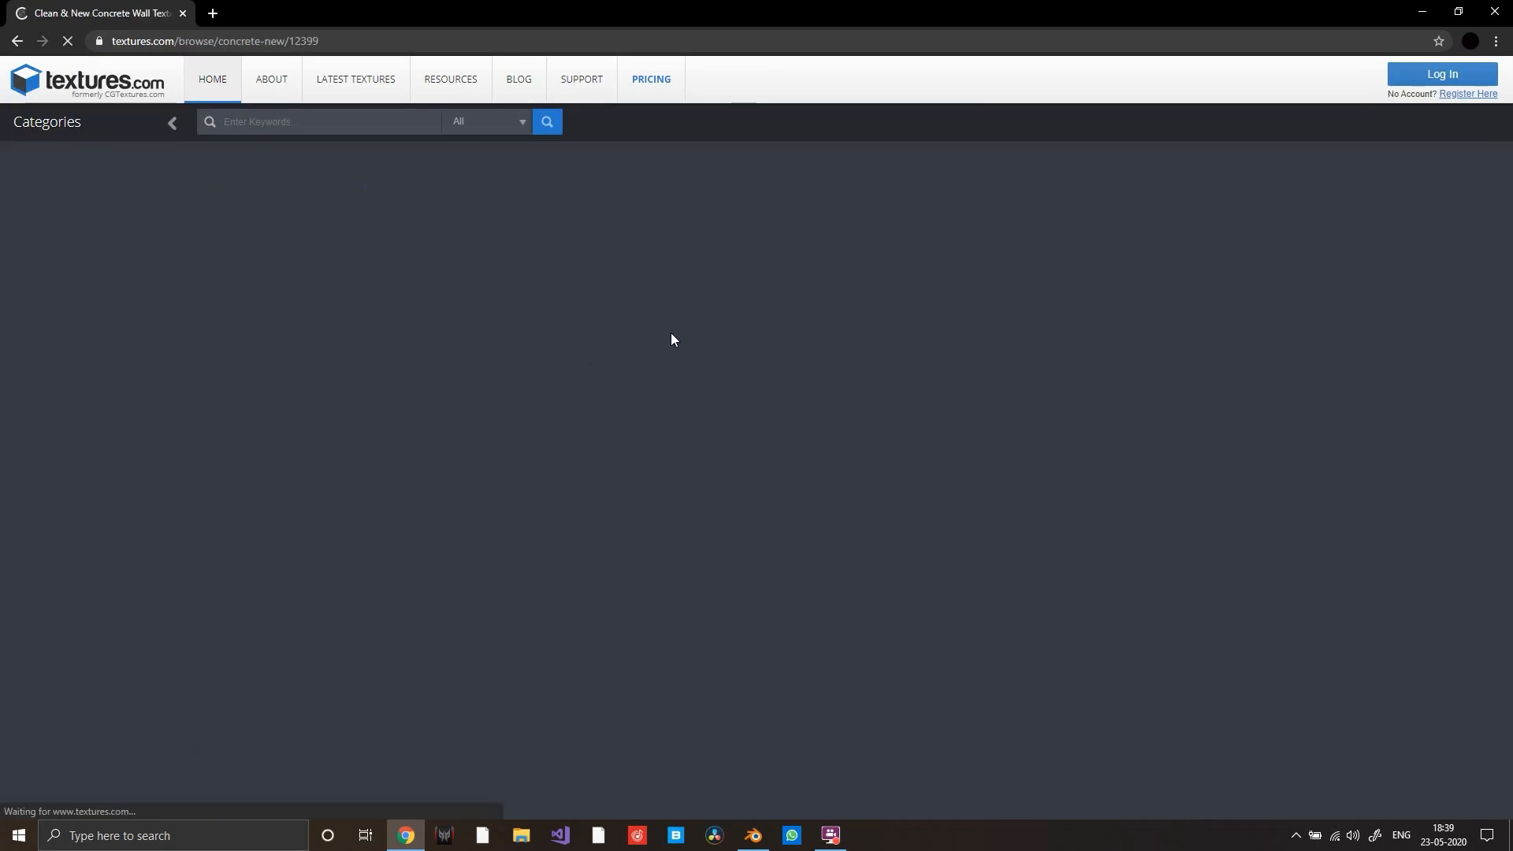
scroll(614, 324, down, 10)
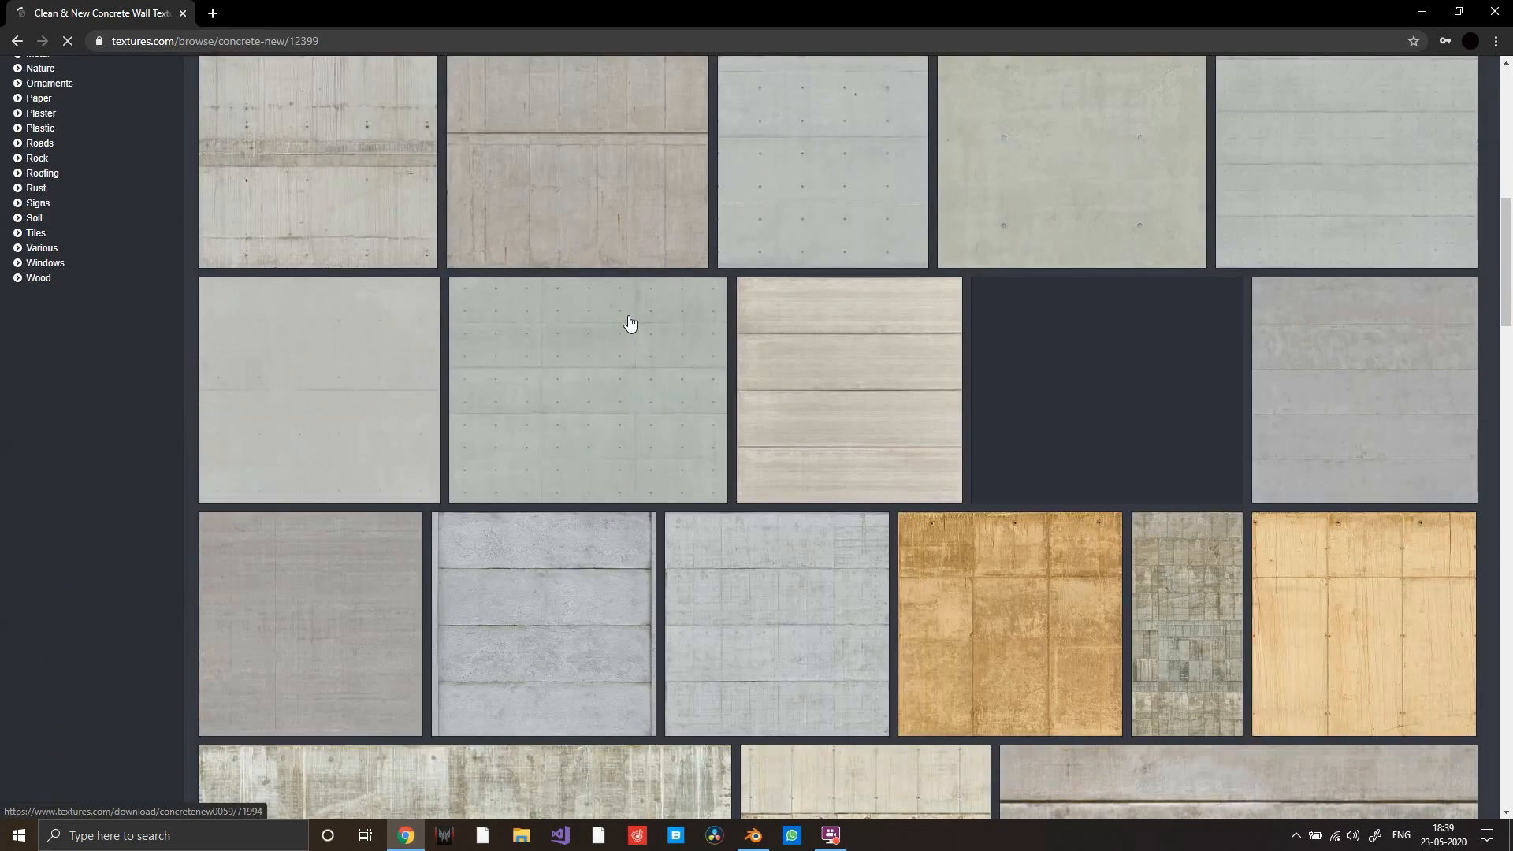
scroll(641, 301, up, 6)
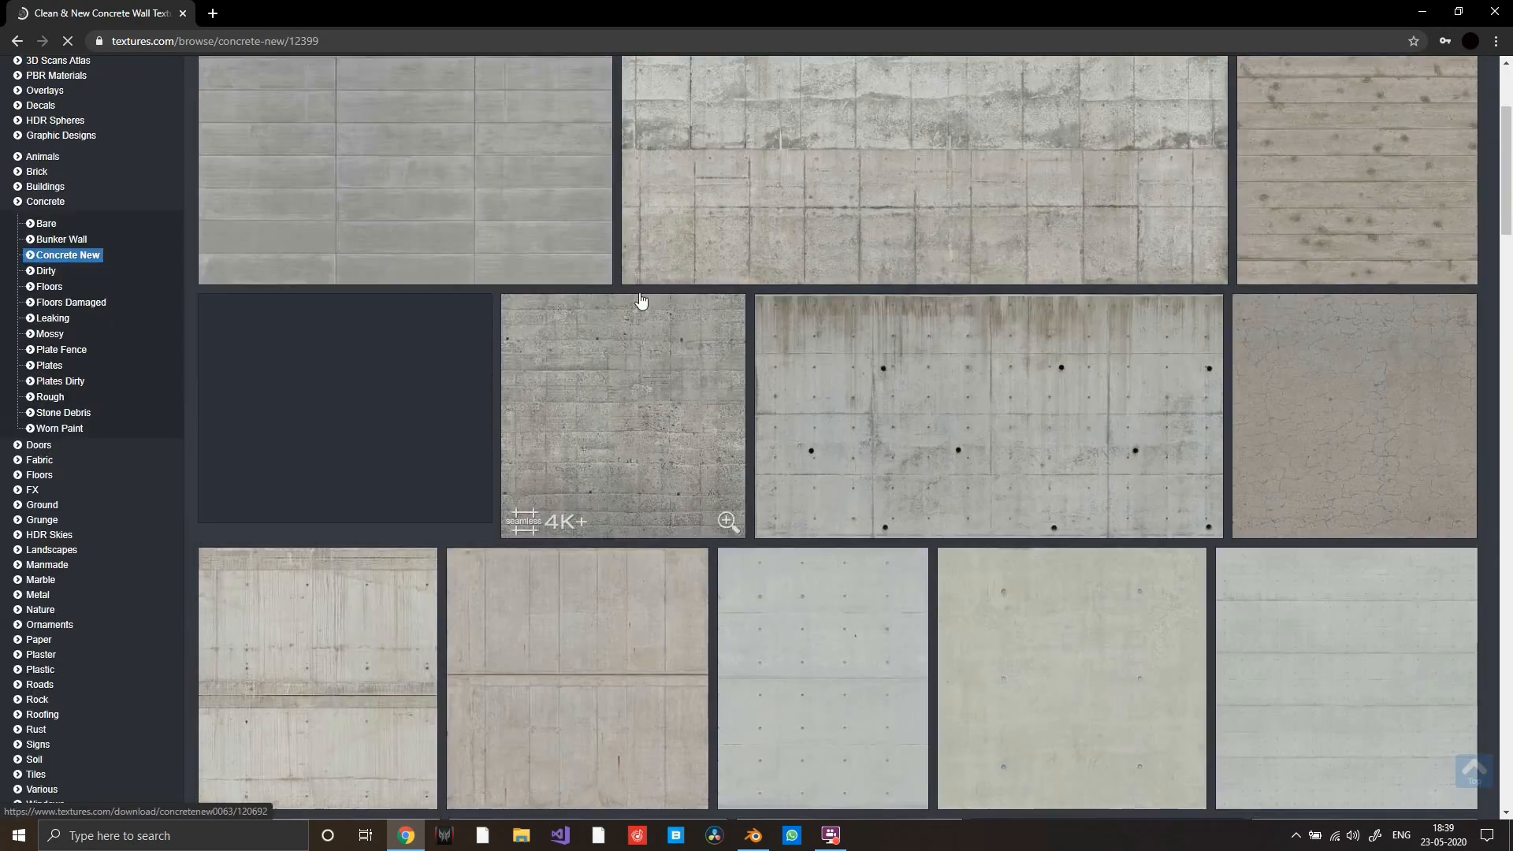
- Search the texture site for "brick"
scroll(640, 301, up, 3)
click(390, 122)
text(br)
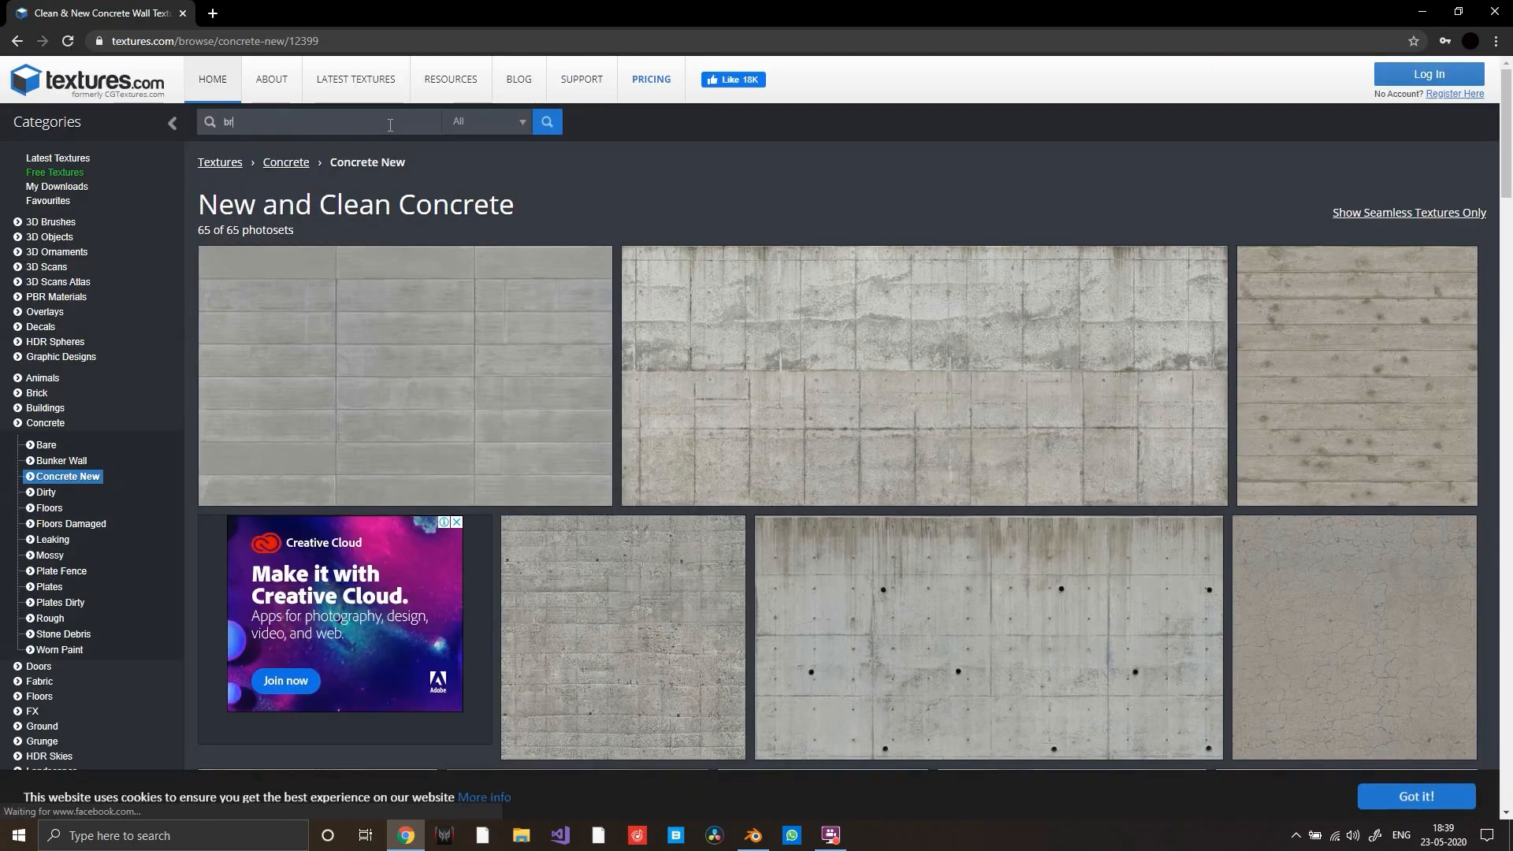
text(ick)
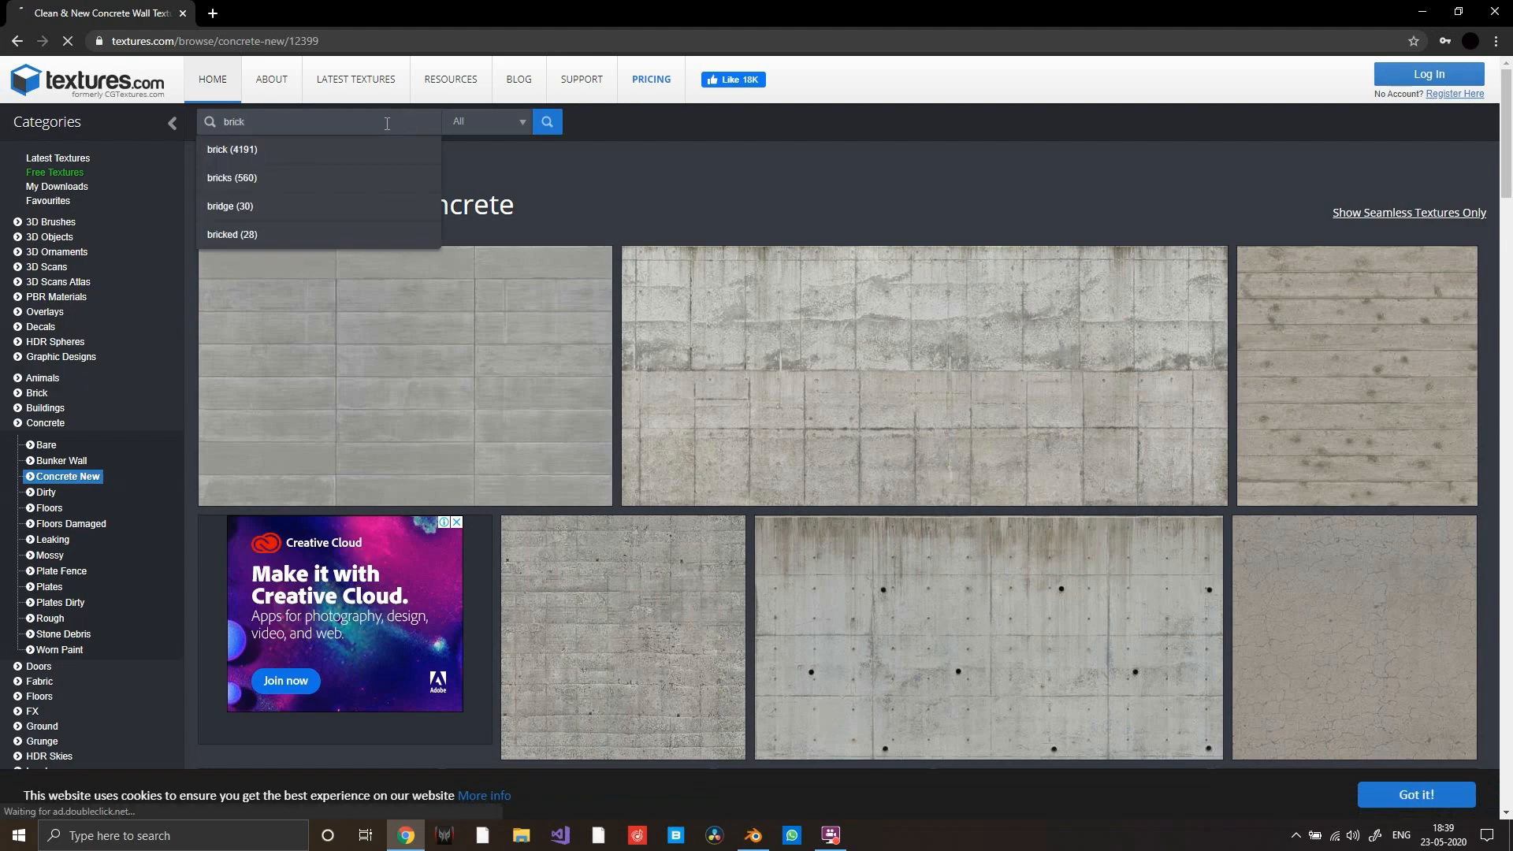
key(Return)
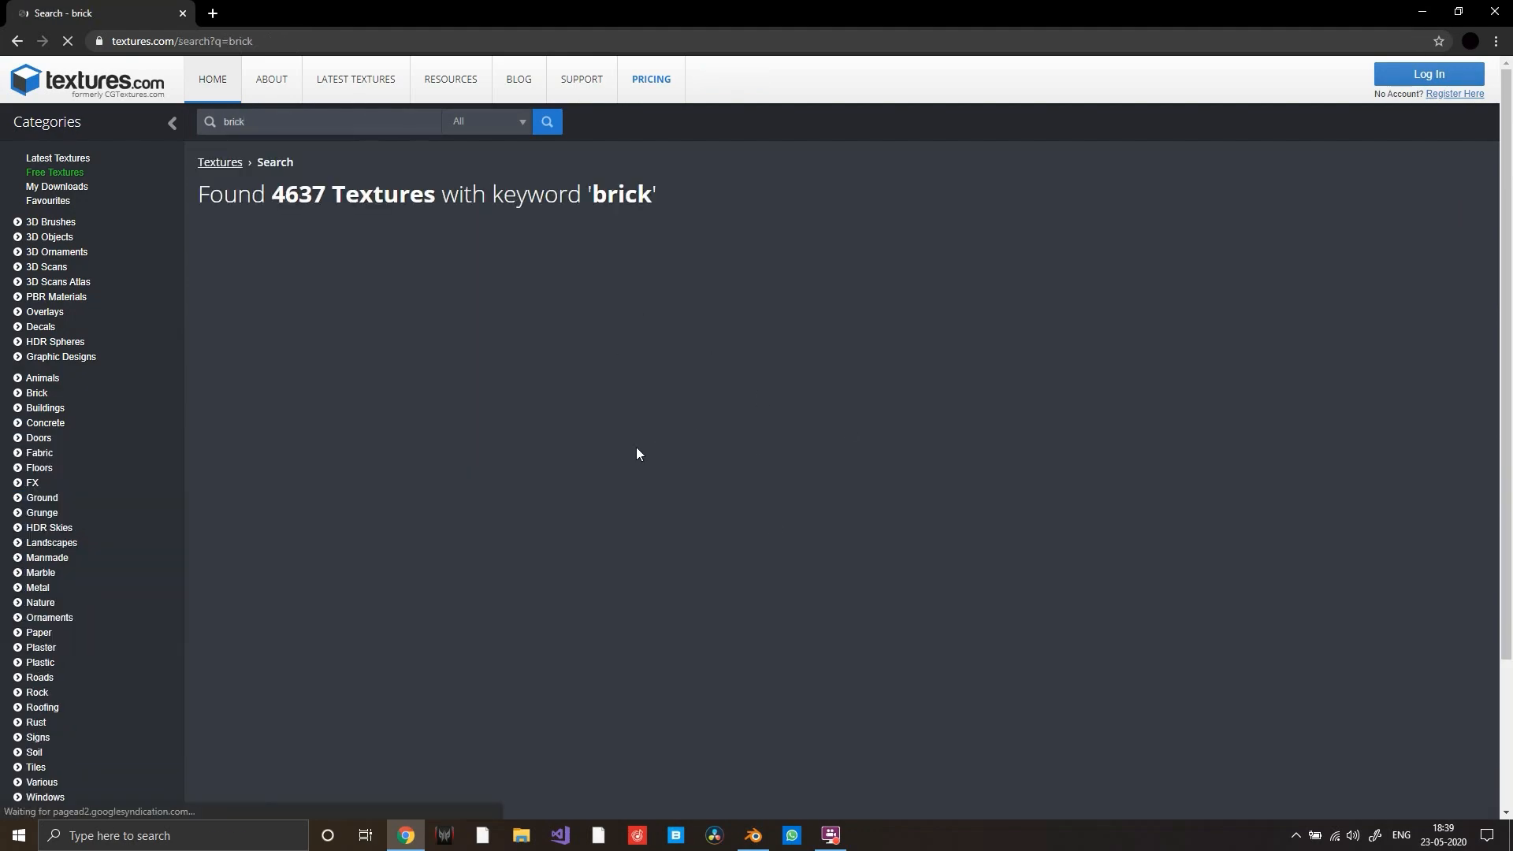
- Look through the brick search results and open the Old Cobblestone Pavement Flat Bricks material page
scroll(501, 432, down, 2)
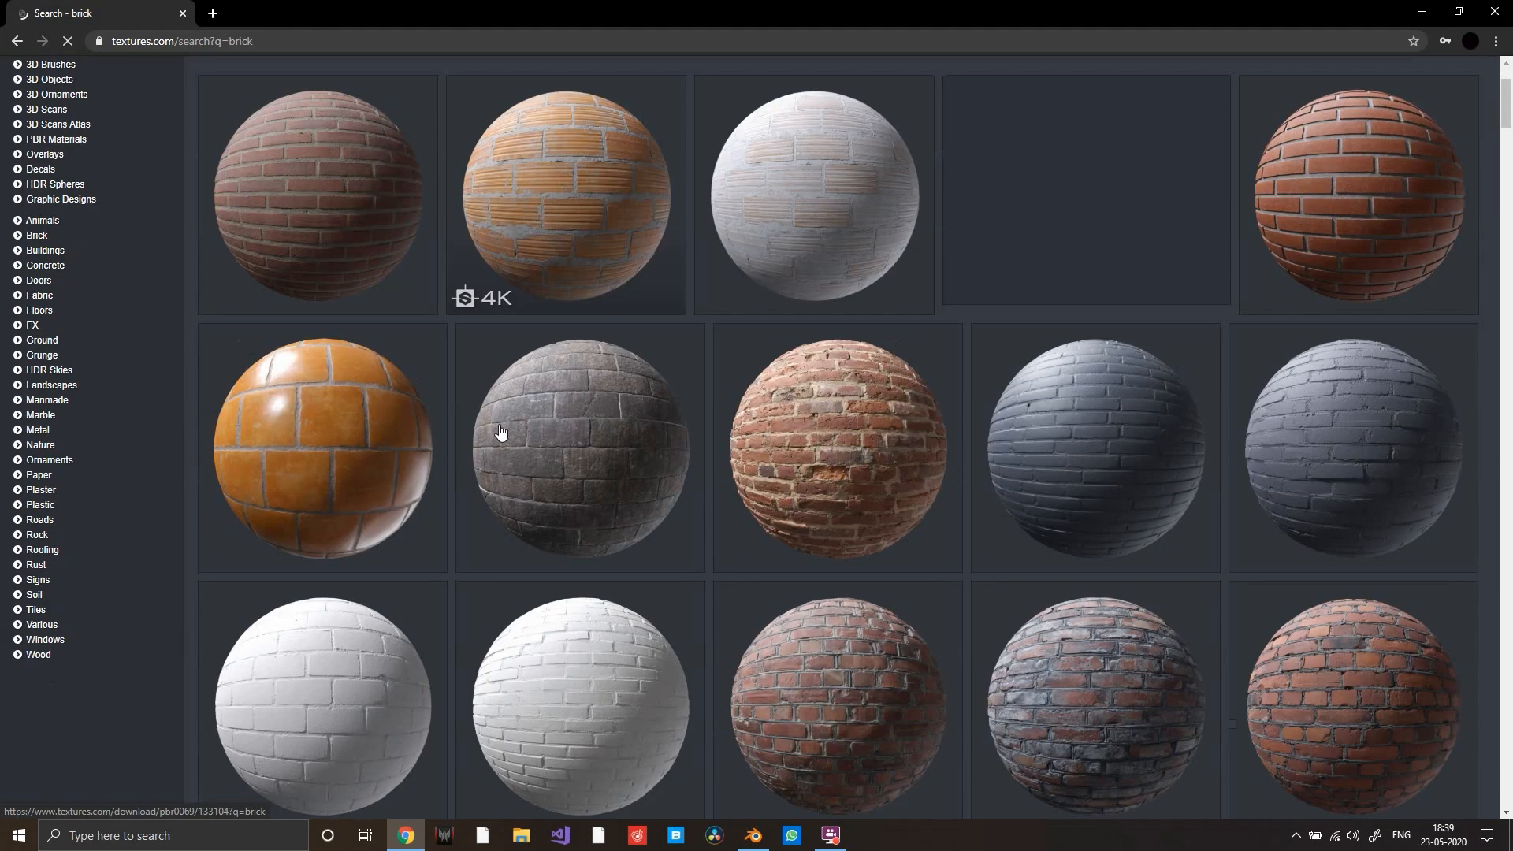
scroll(910, 473, down, 9)
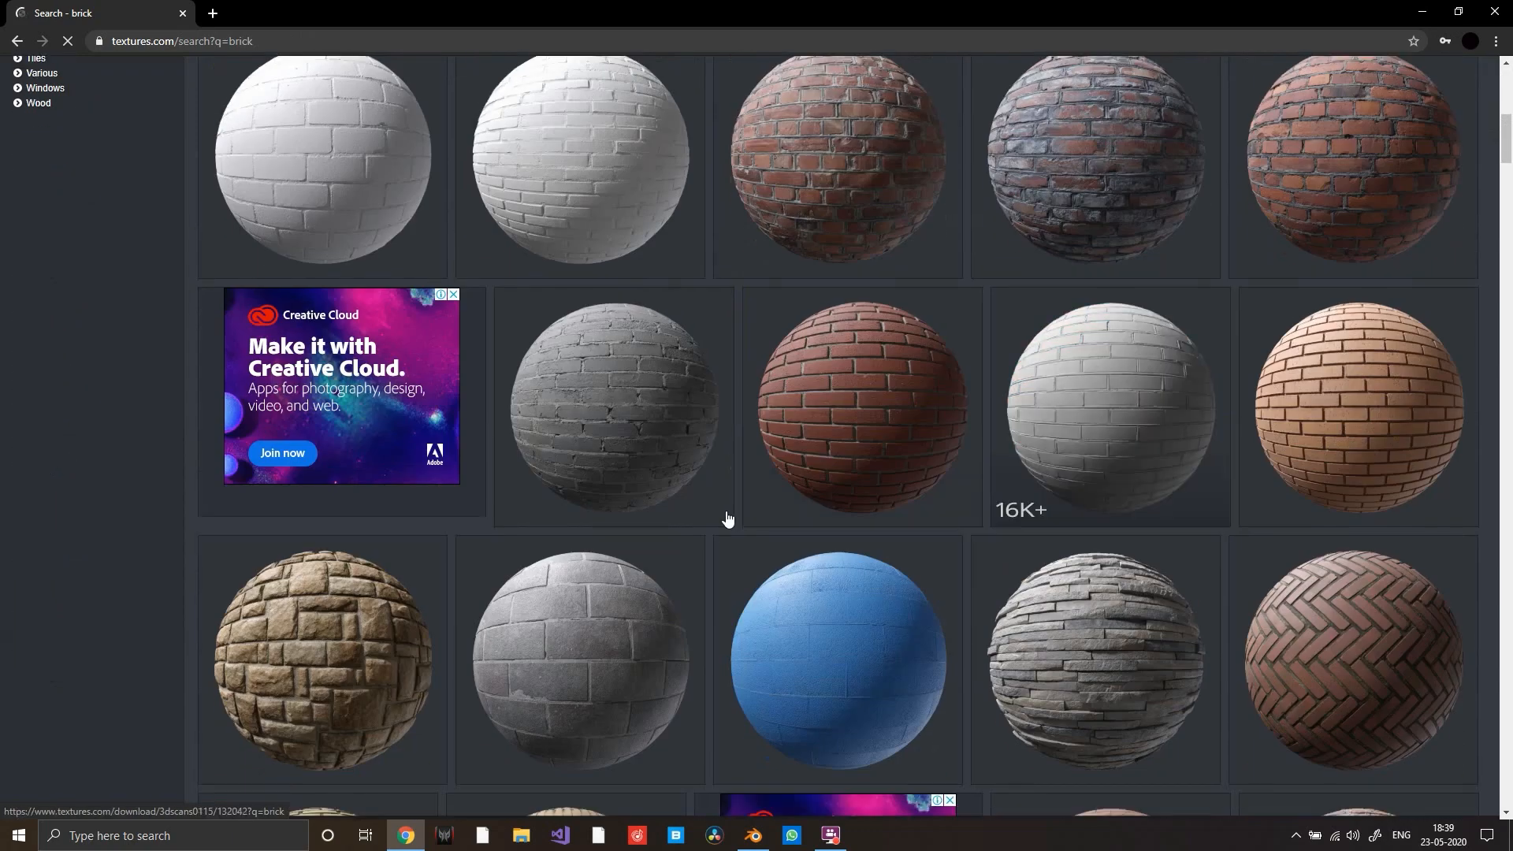
scroll(686, 510, down, 5)
scroll(893, 488, up, 1)
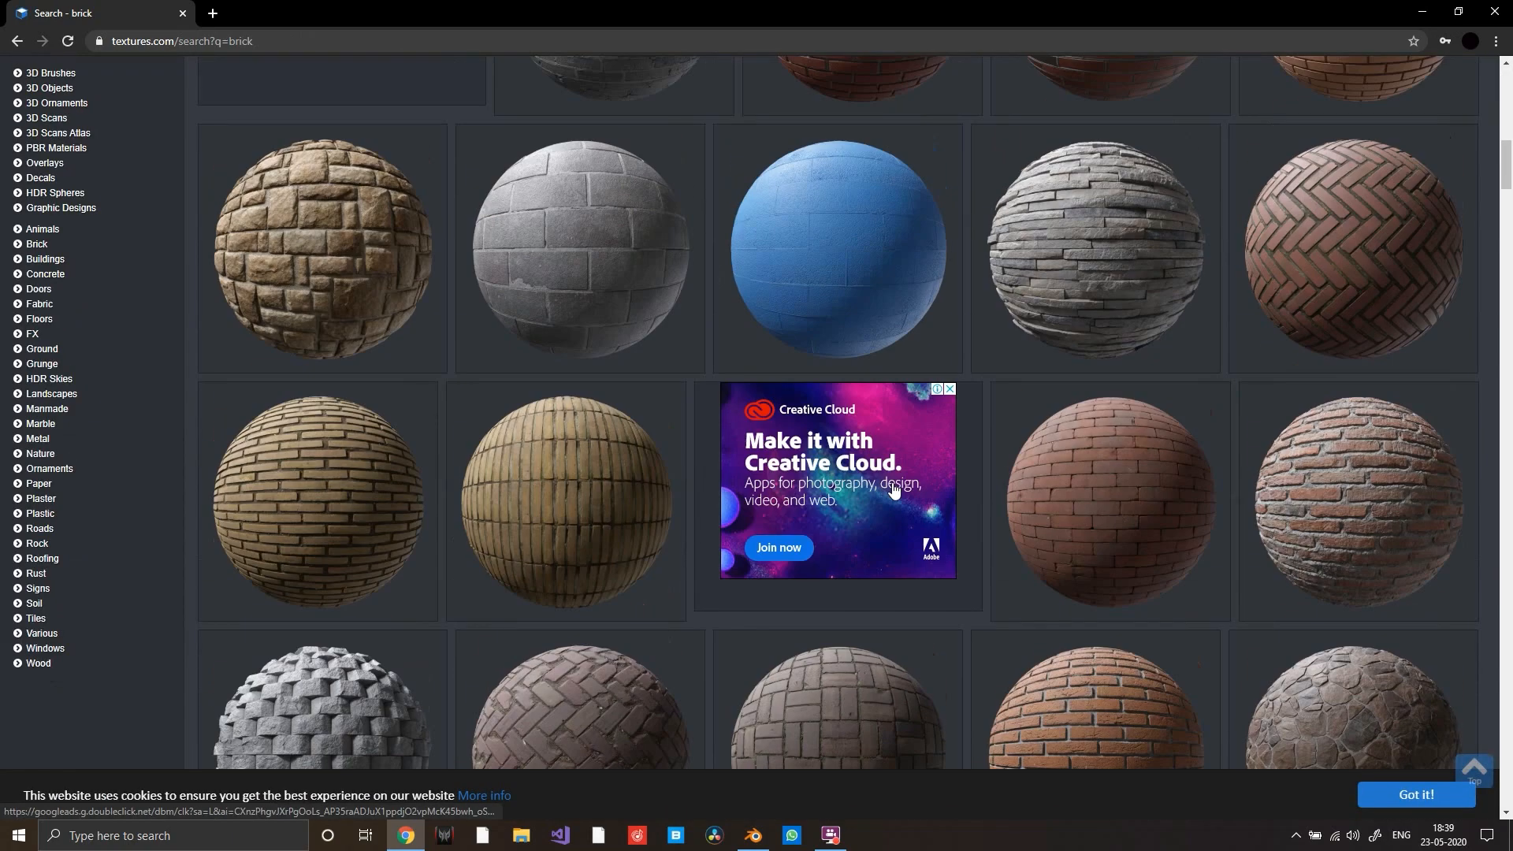
scroll(933, 477, down, 4)
scroll(914, 479, down, 4)
scroll(886, 516, down, 4)
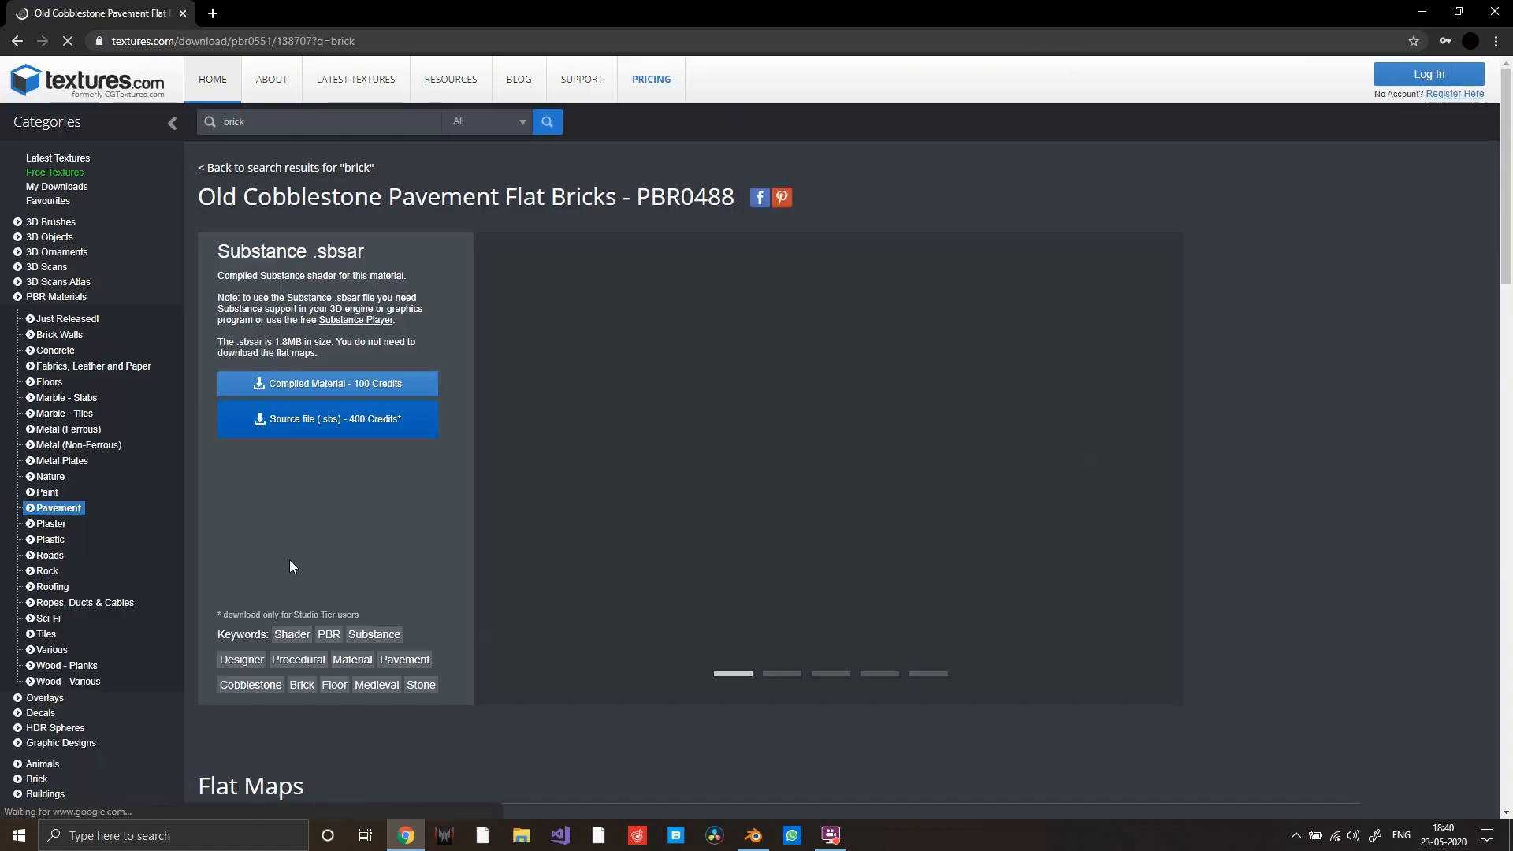
- Examine the cobblestone brick material's preview images and flat maps, and switch back to the facade in Blender
scroll(394, 550, down, 1)
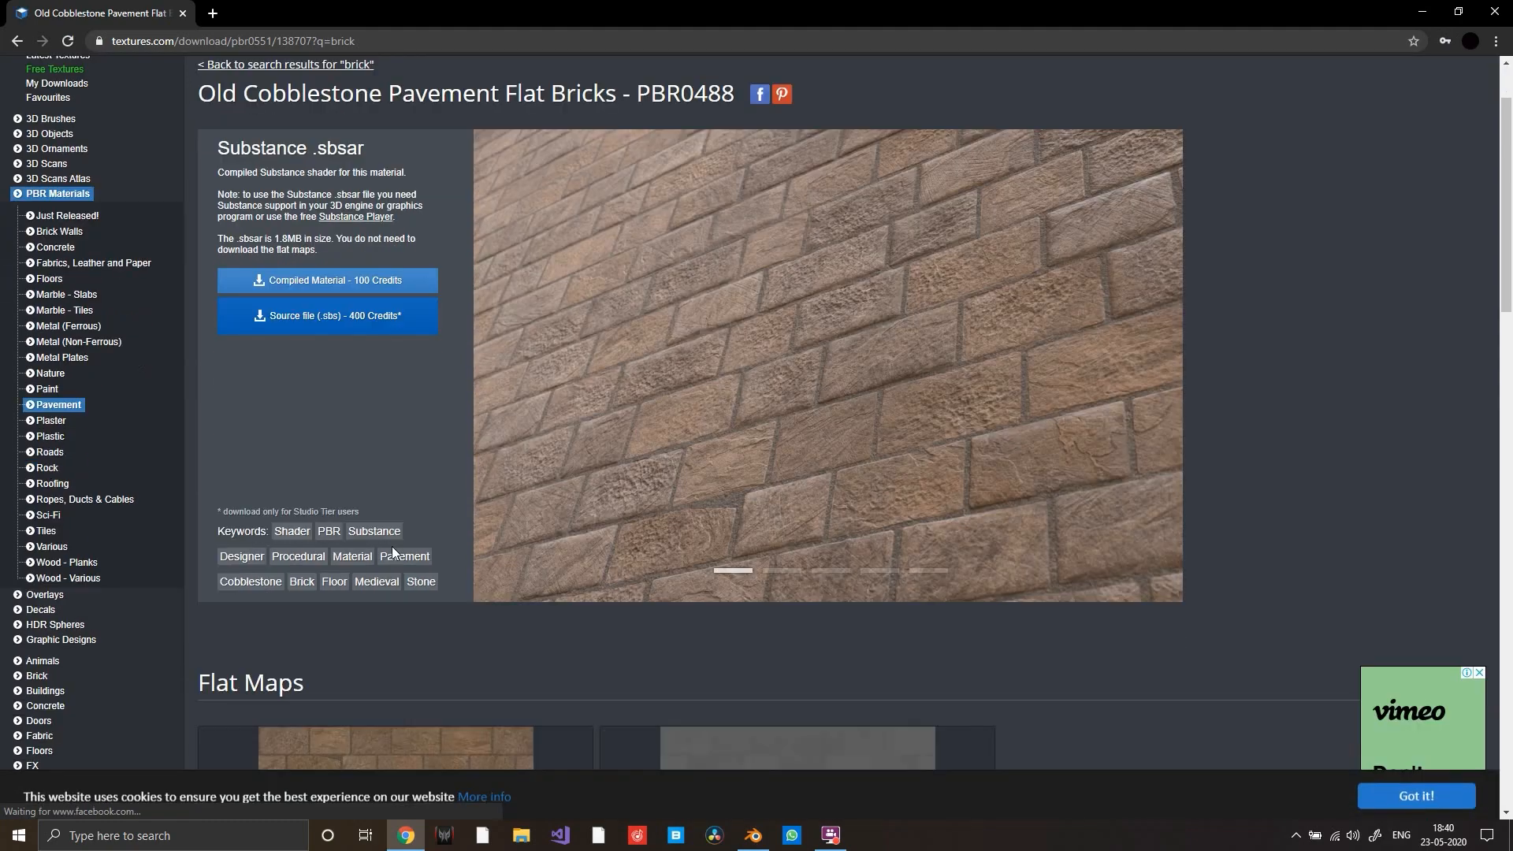
scroll(391, 546, down, 4)
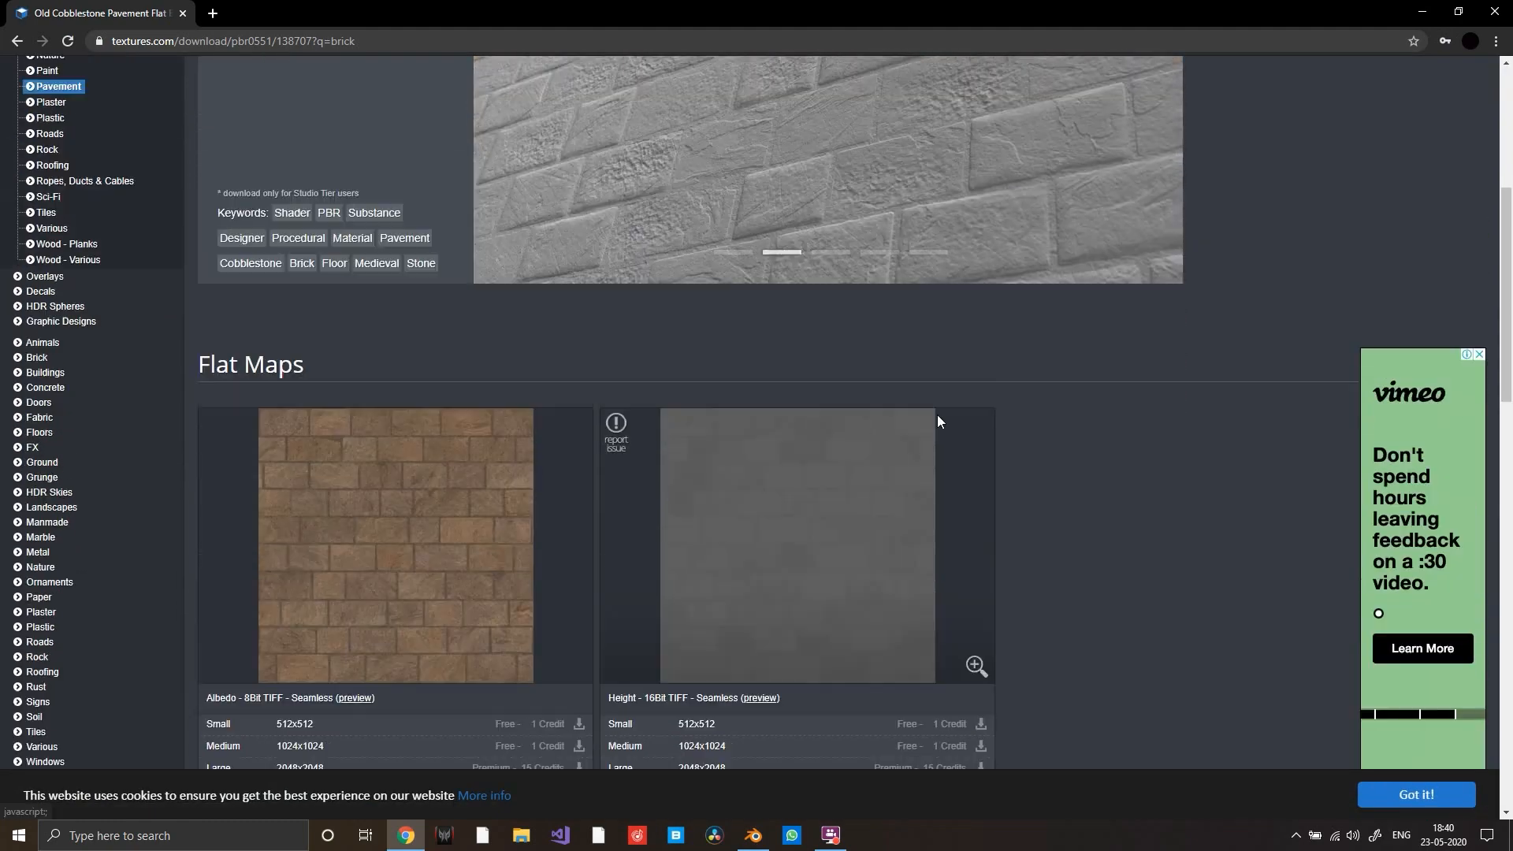
scroll(938, 416, up, 4)
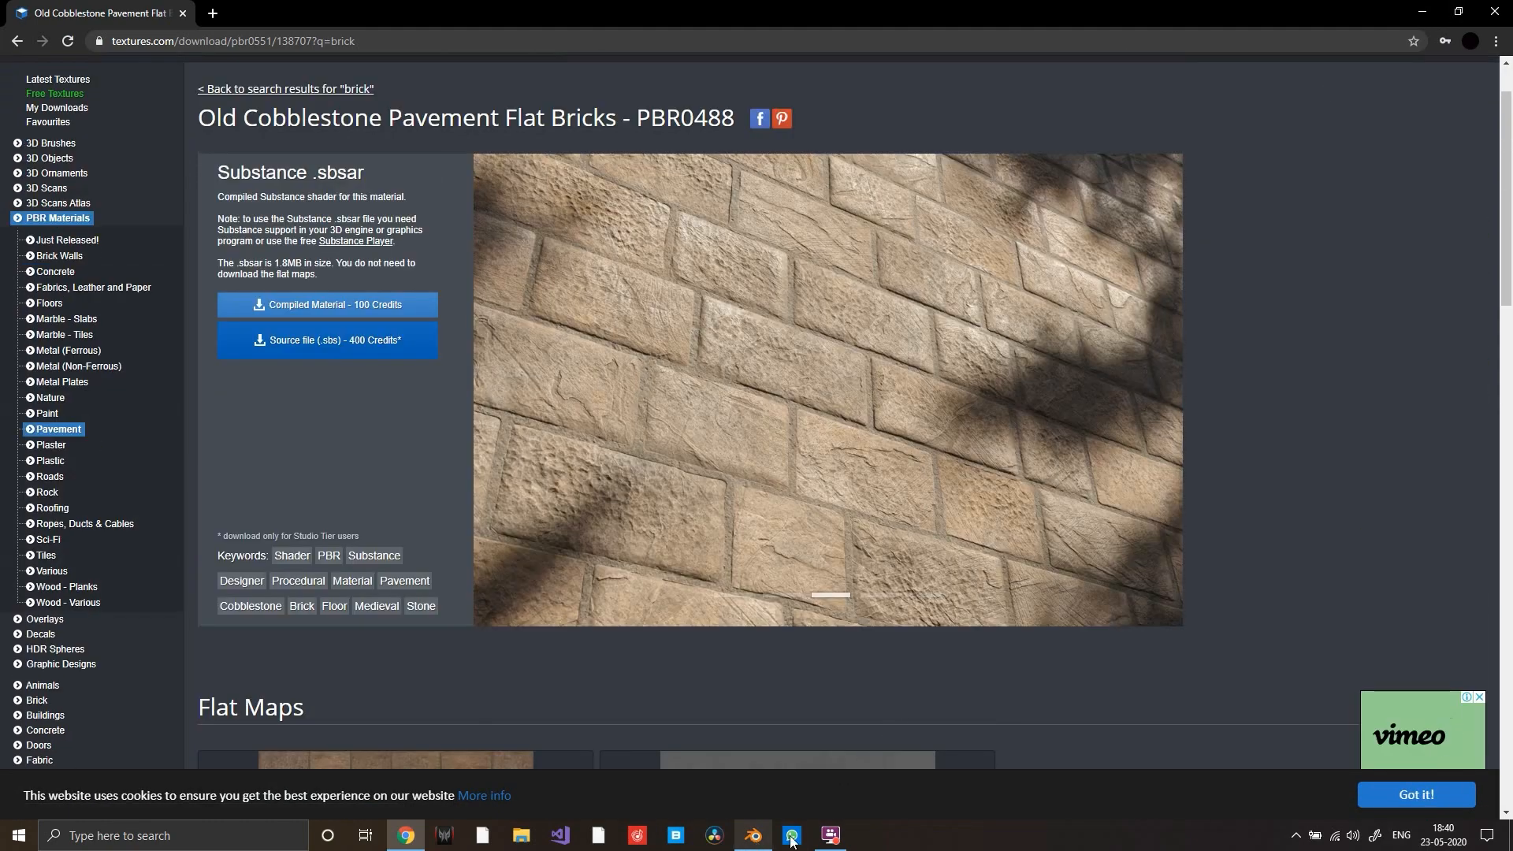
click(1427, 10)
middle_drag(1019, 329, 887, 347)
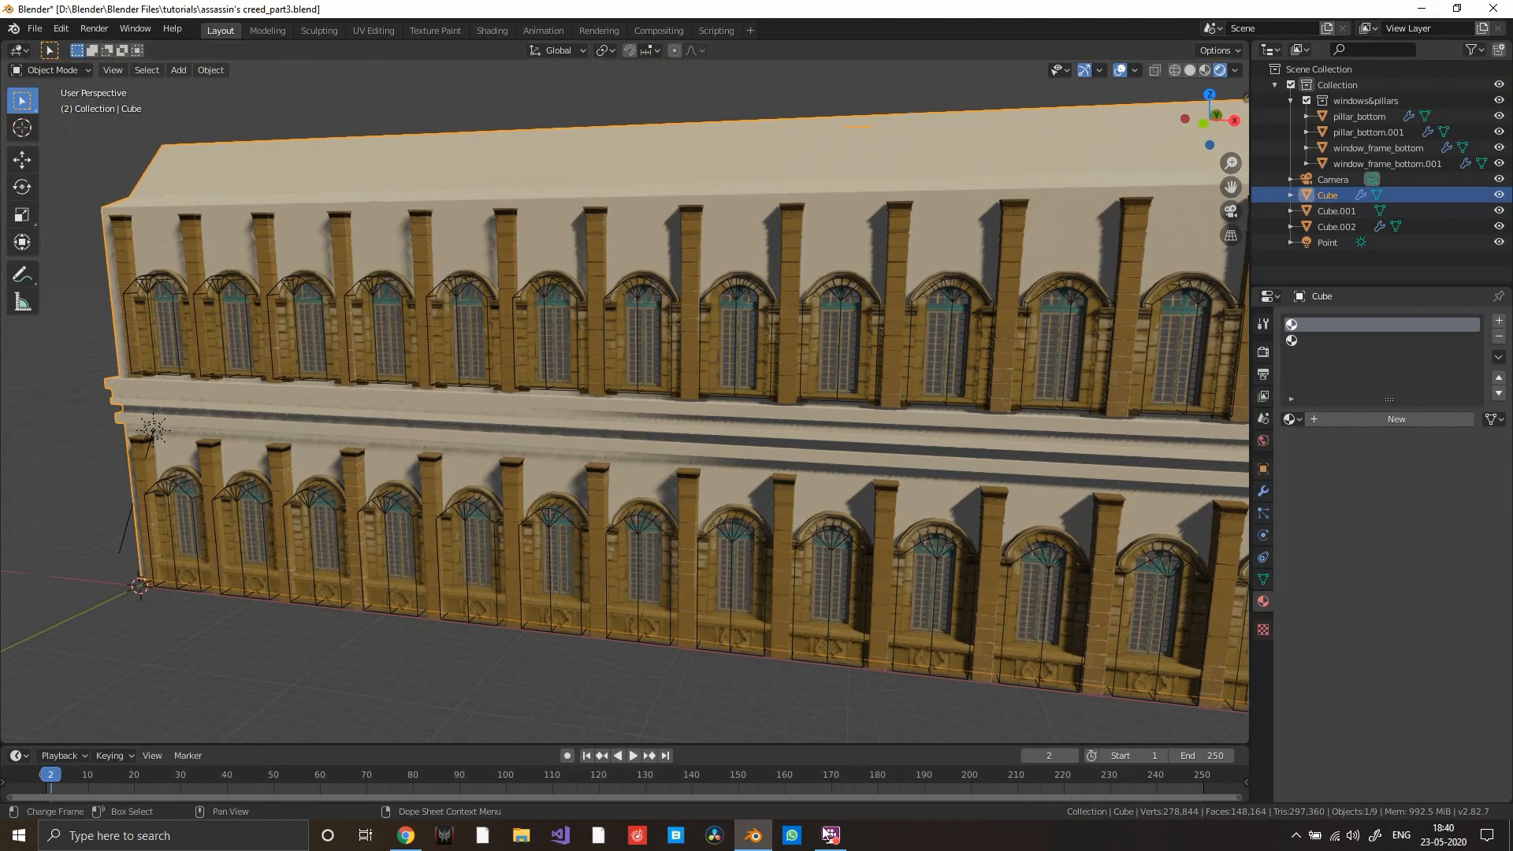